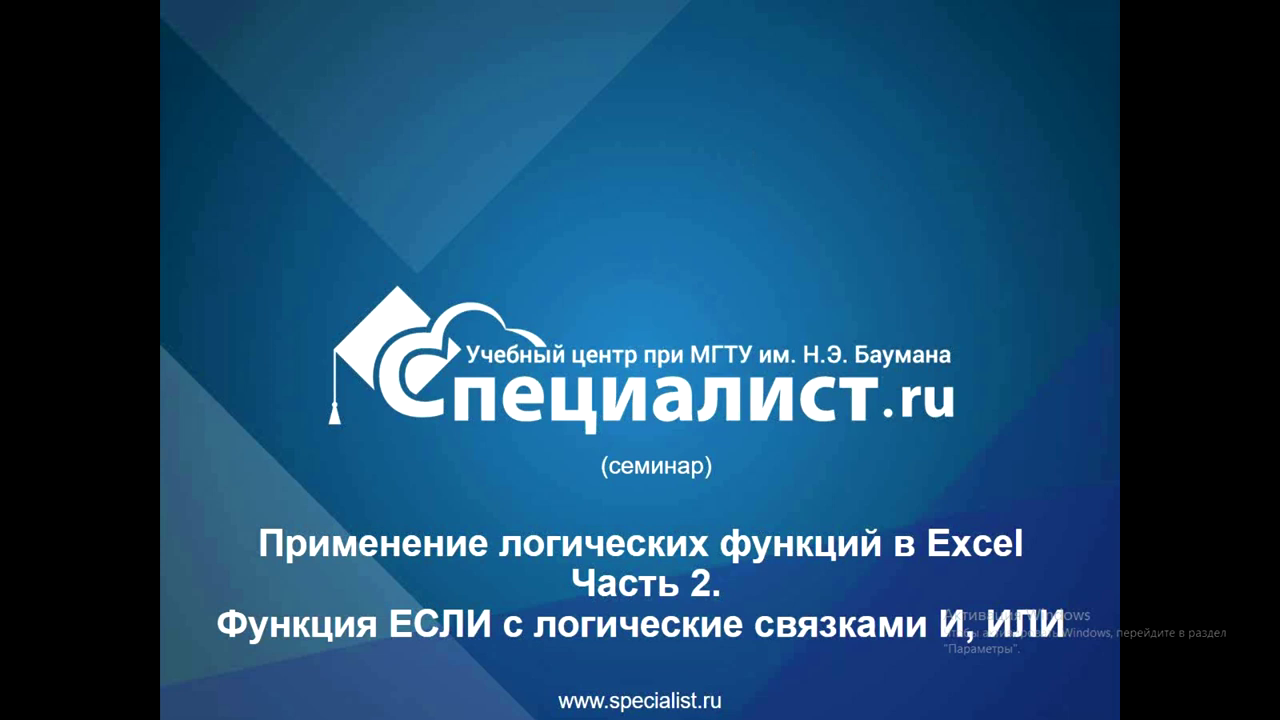
Advance the slideshow past the presenter and courses slides to 'Цепочка семинаров по теме'.
click(951, 466)
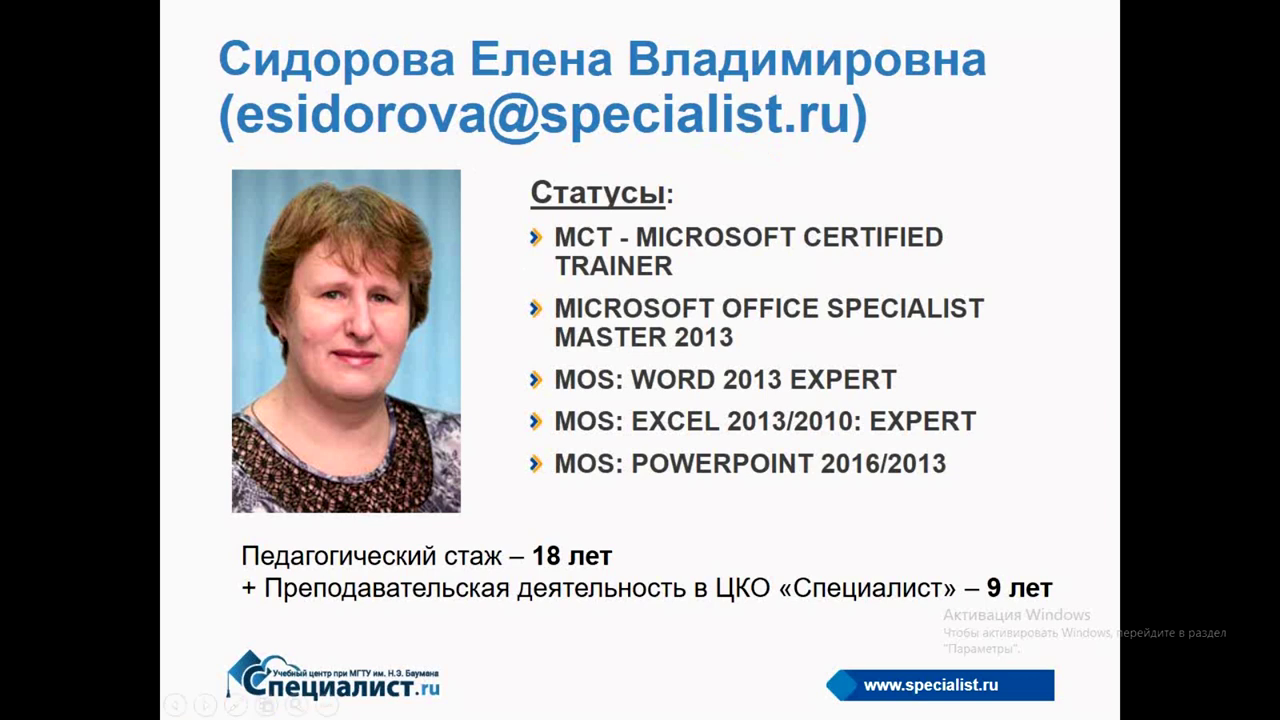
click(1010, 477)
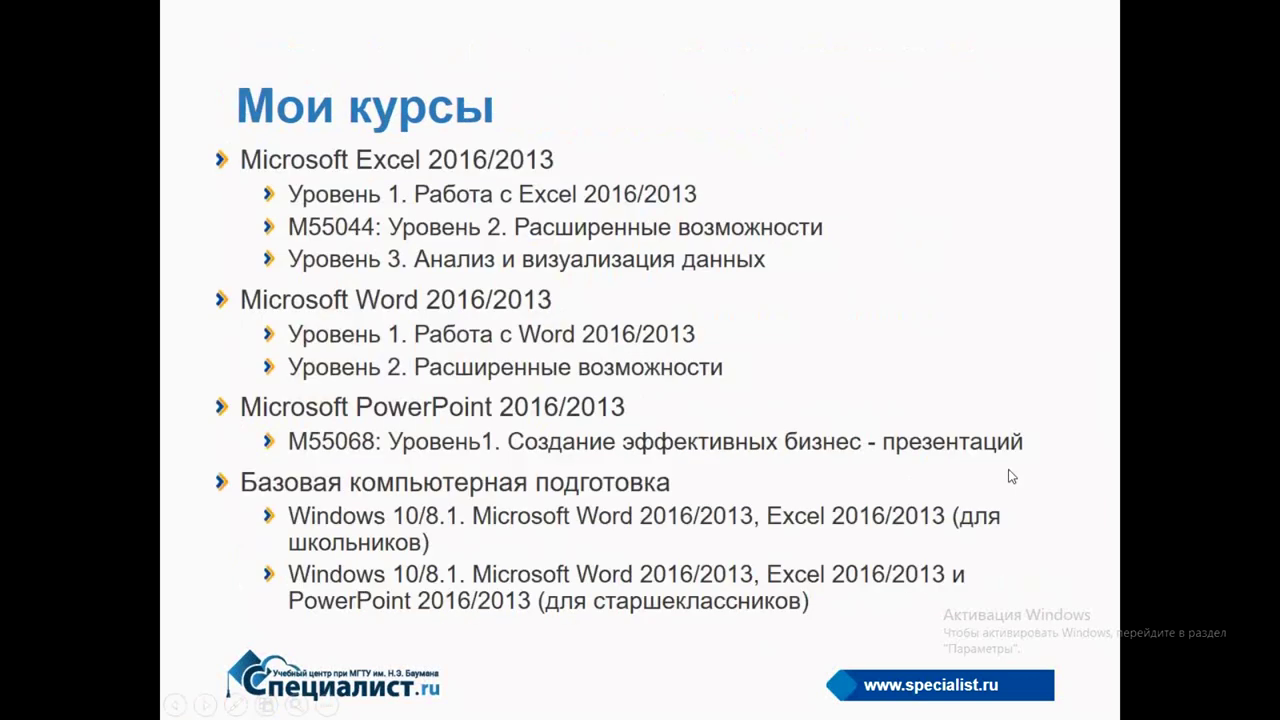
click(886, 290)
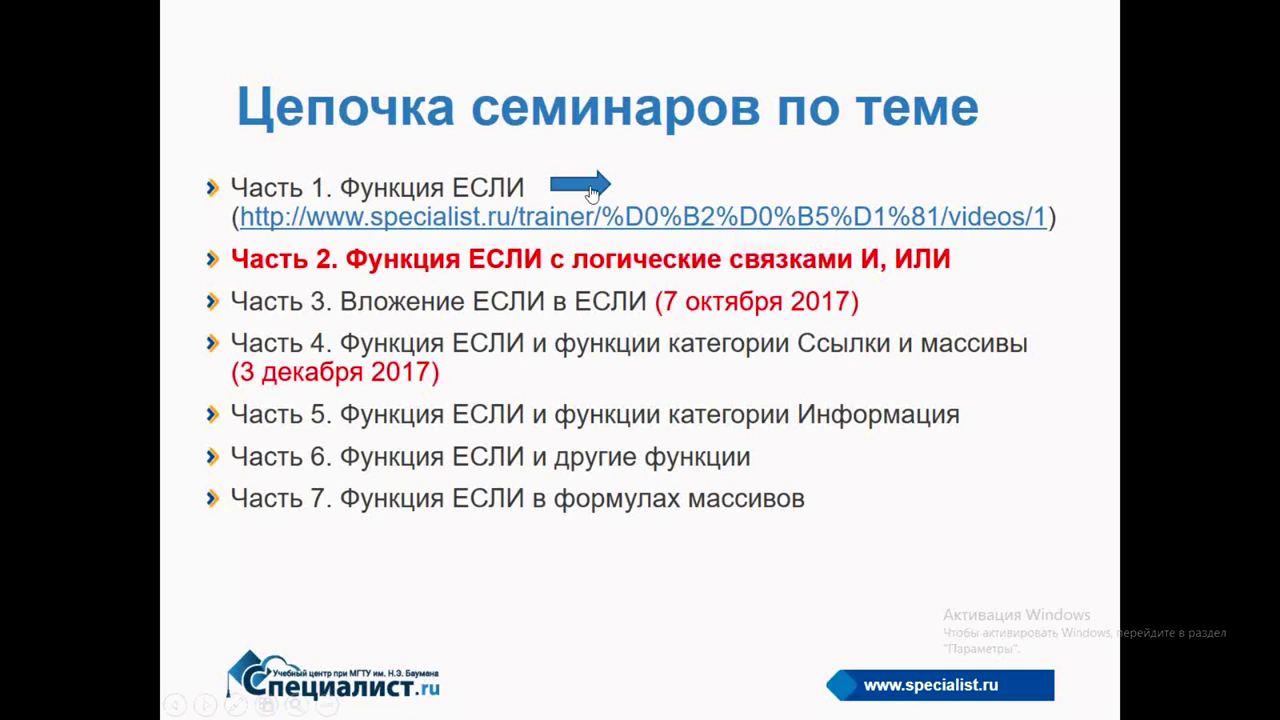
Show the Part 1 video slide, return to the seminar series, then advance to 'Содержание семинара'.
click(592, 192)
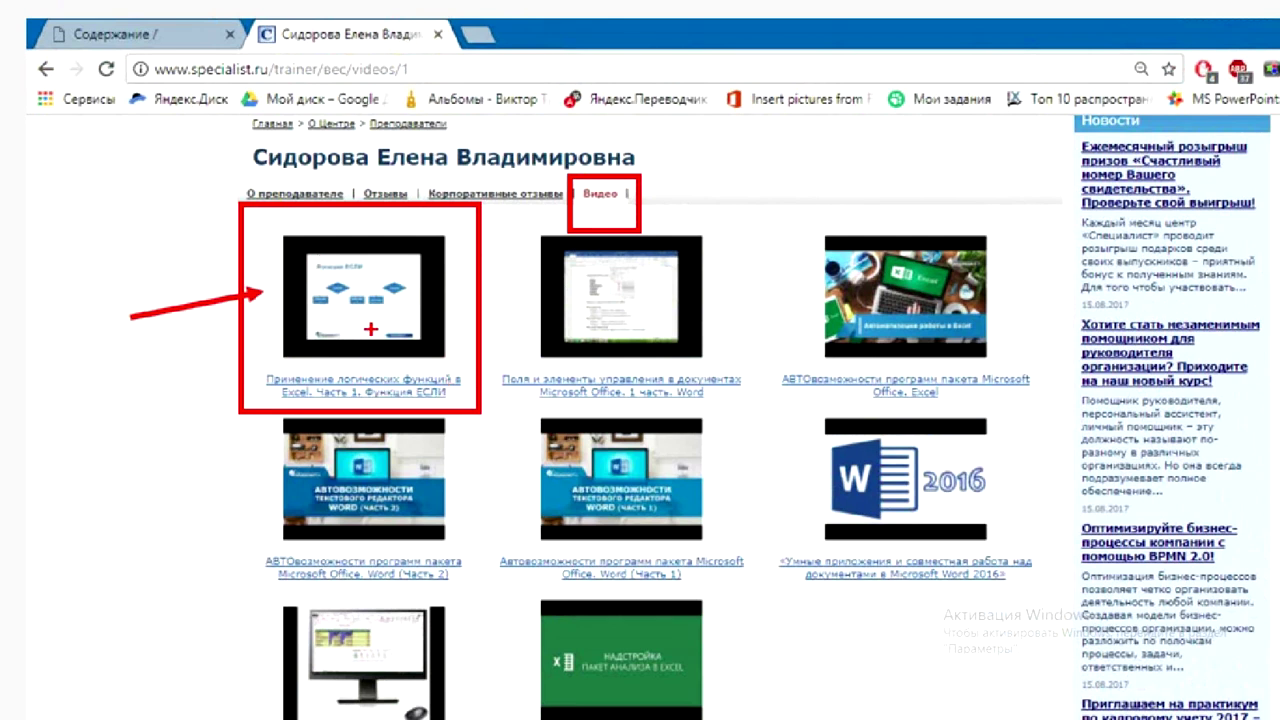
key(Right)
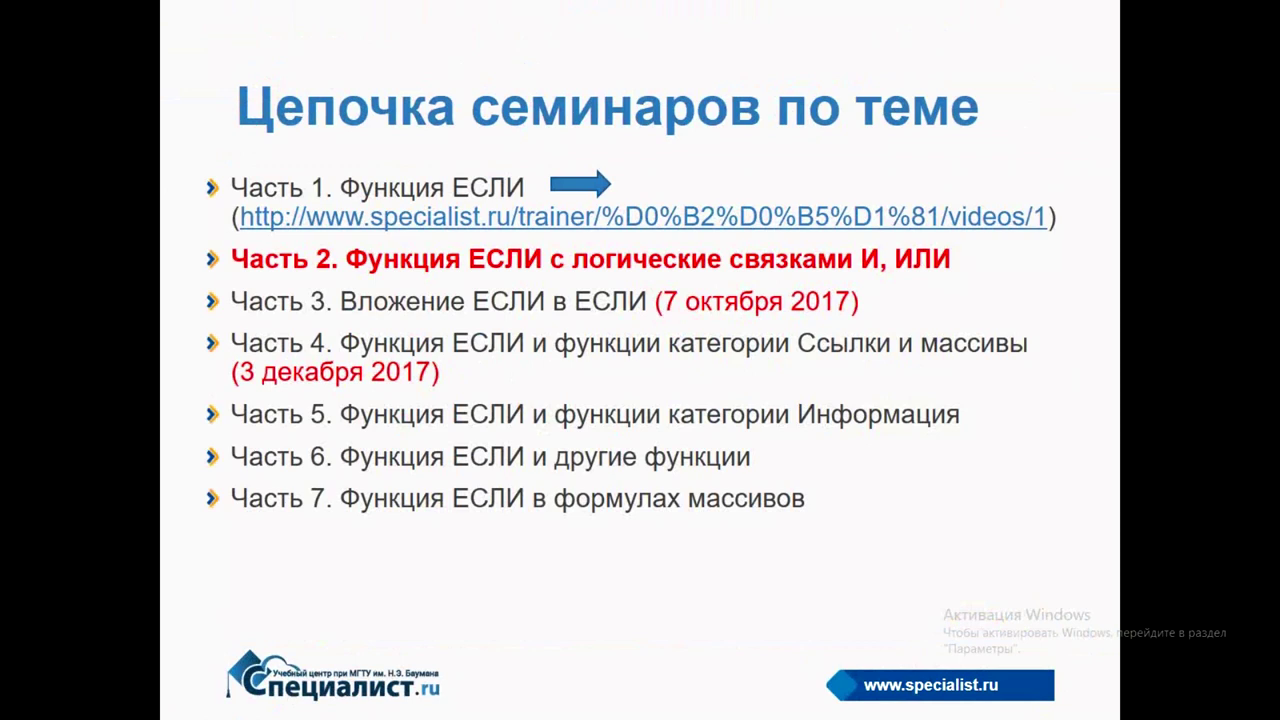
key(Right)
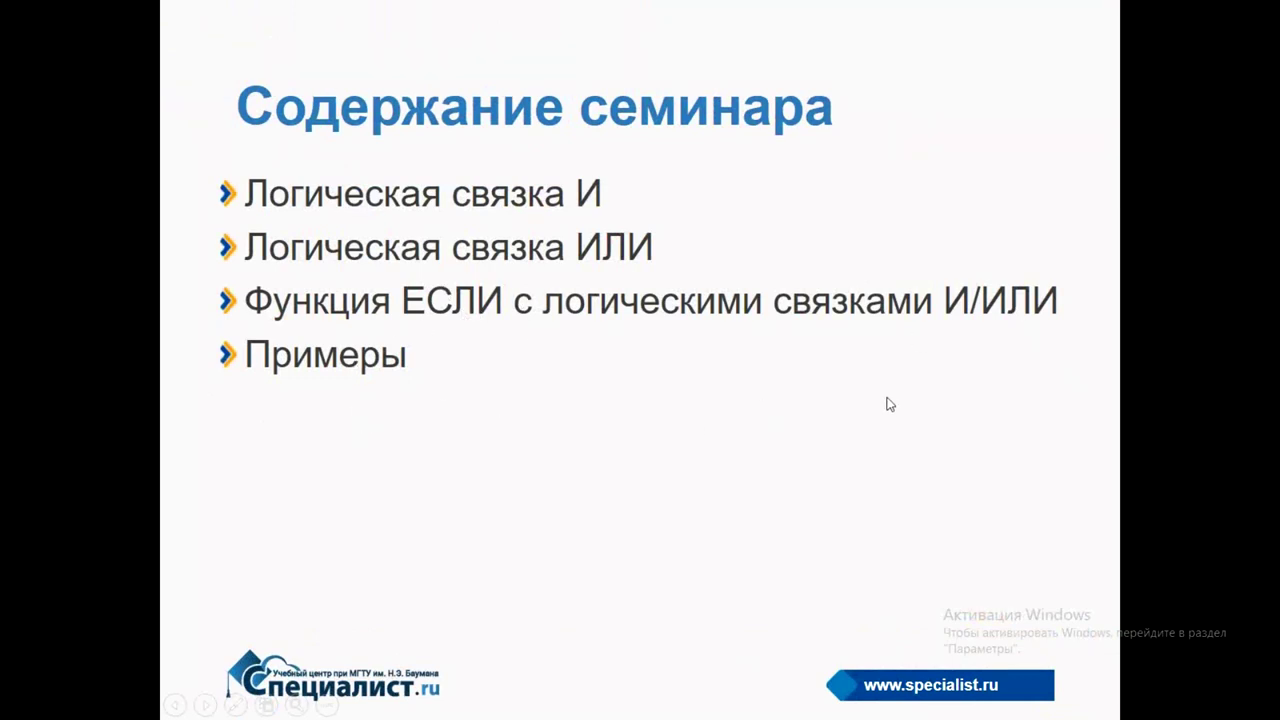
End the slideshow, minimize PowerPoint and bring up the workbook Задание к семинару 20.08.2017.
key(Escape)
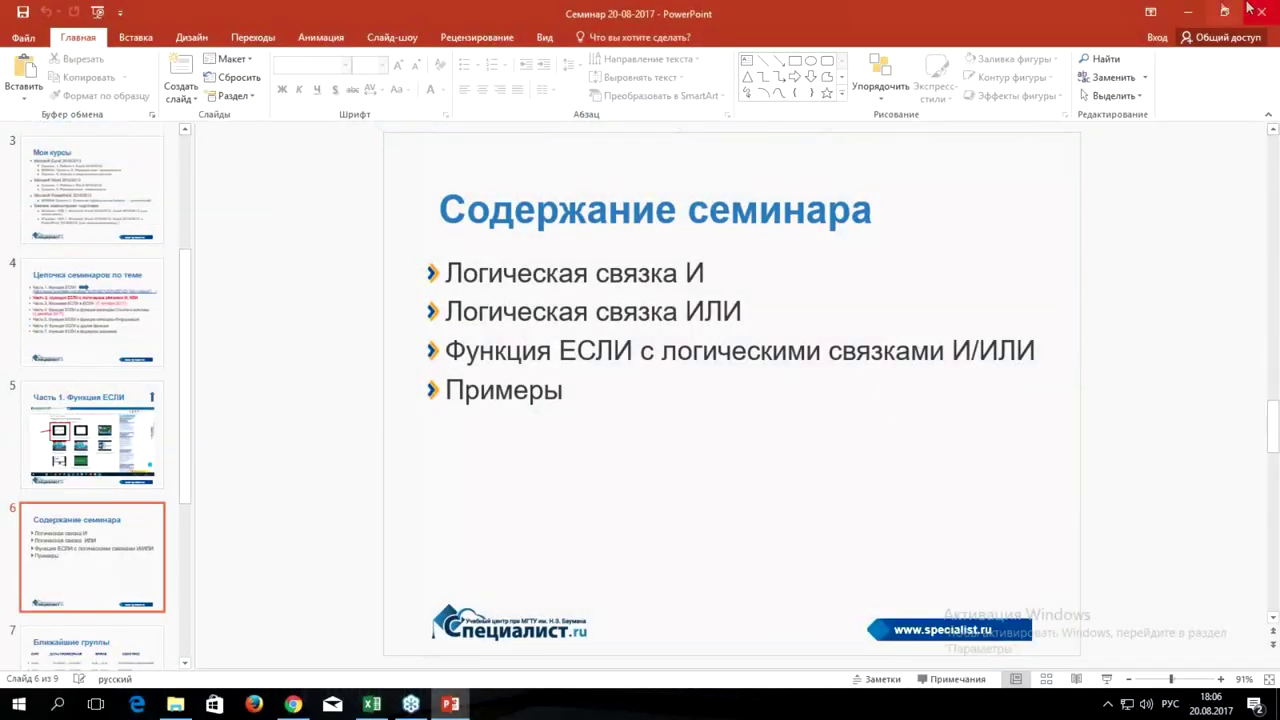
click(1188, 14)
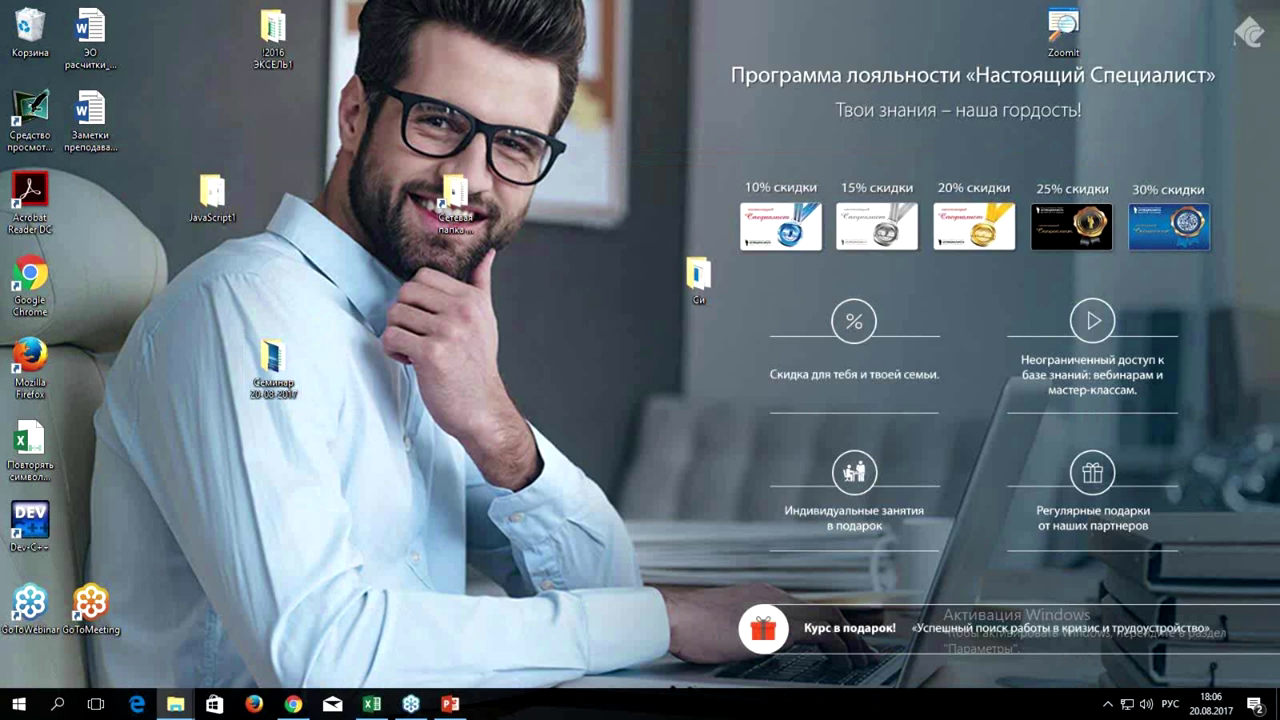
click(371, 704)
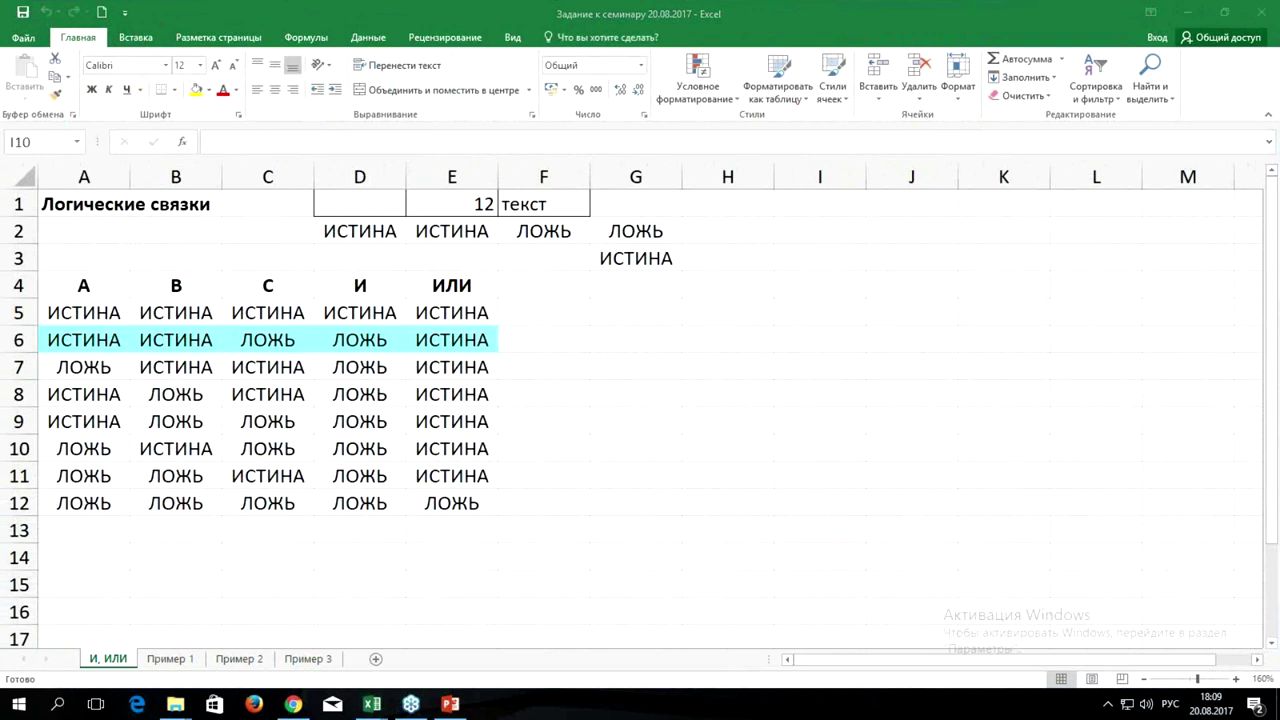
Zoom the И, ИЛИ sheet in and select the old comparison results in D2:G3.
click(730, 287)
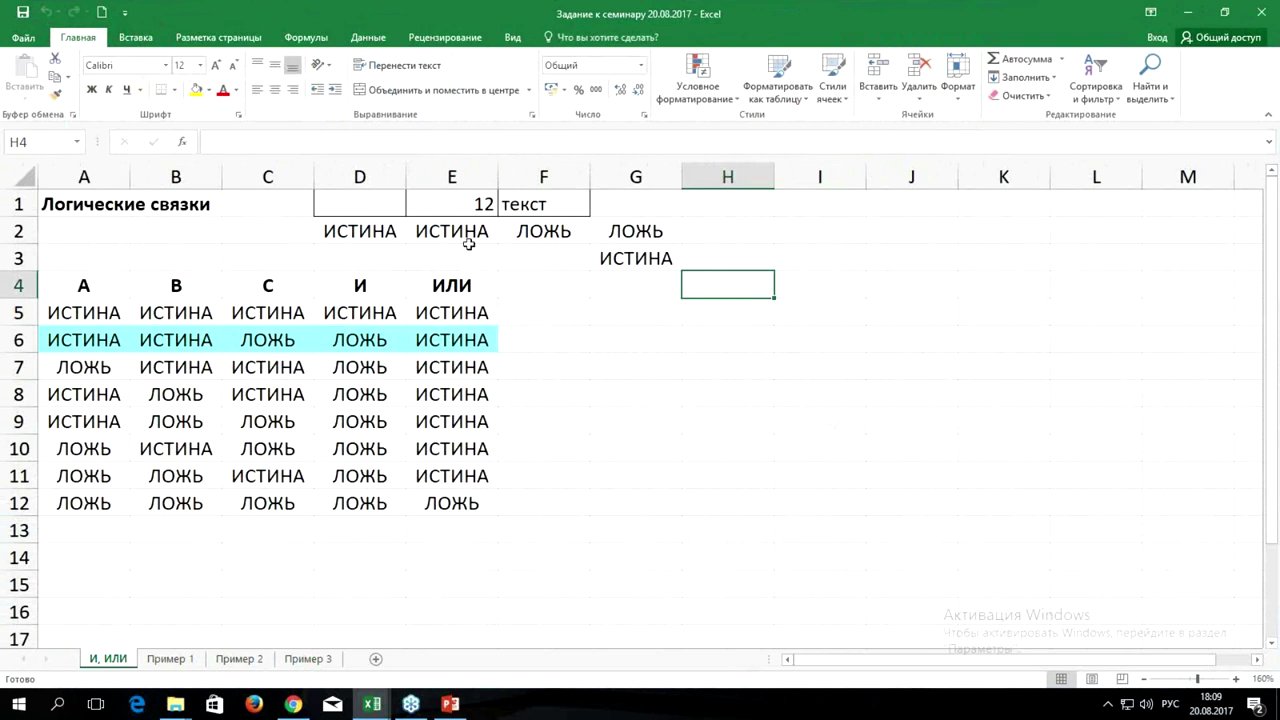
ctrl+scroll(897, 377, up, 4)
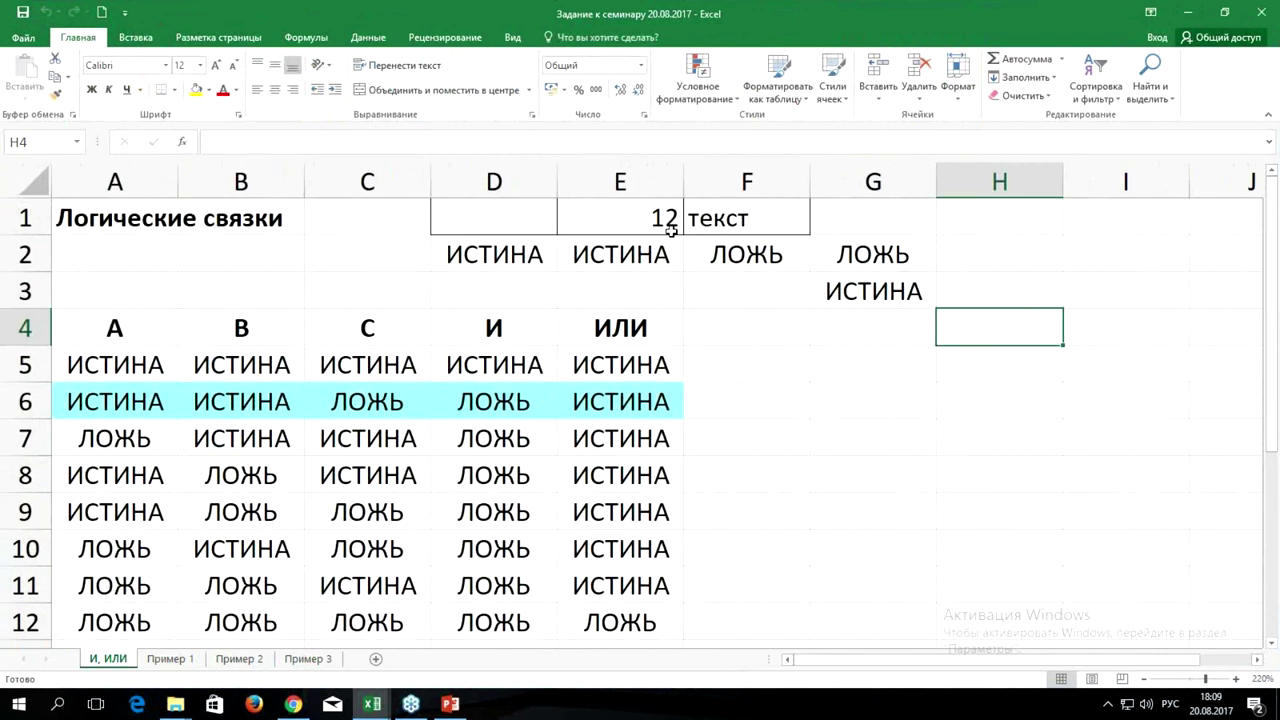
drag(496, 214, 717, 215)
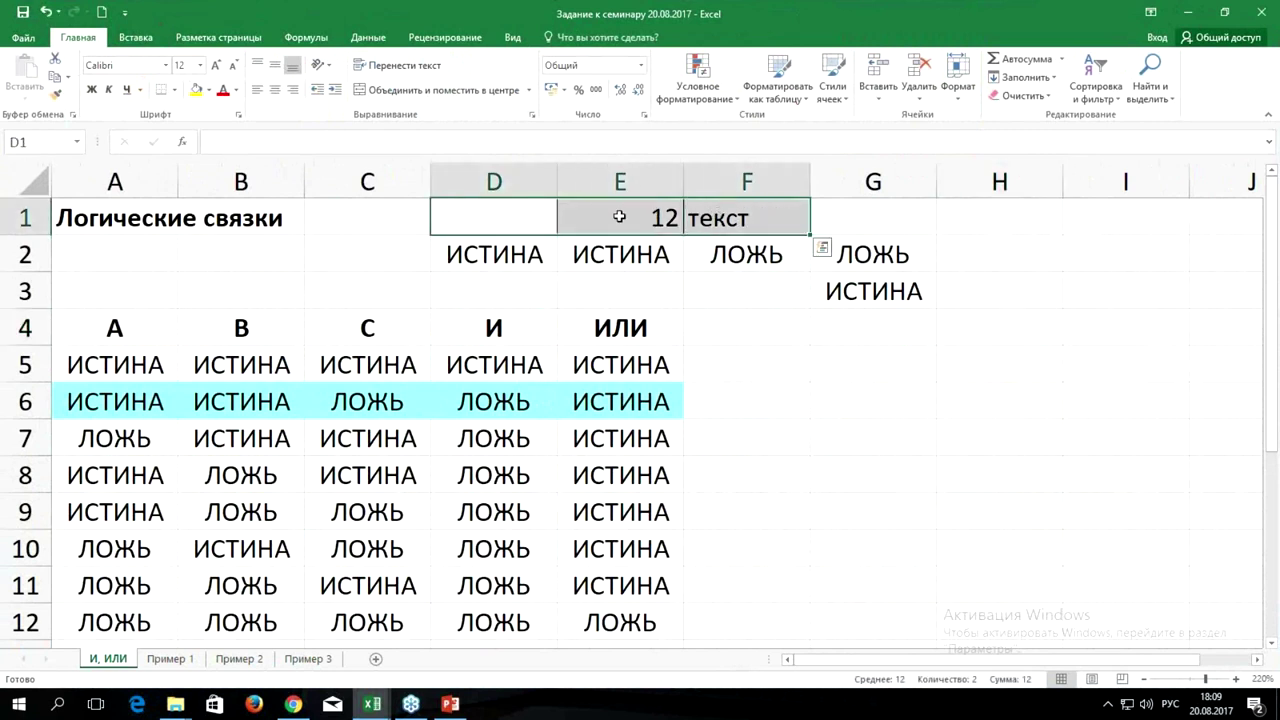
click(905, 415)
drag(495, 252, 880, 297)
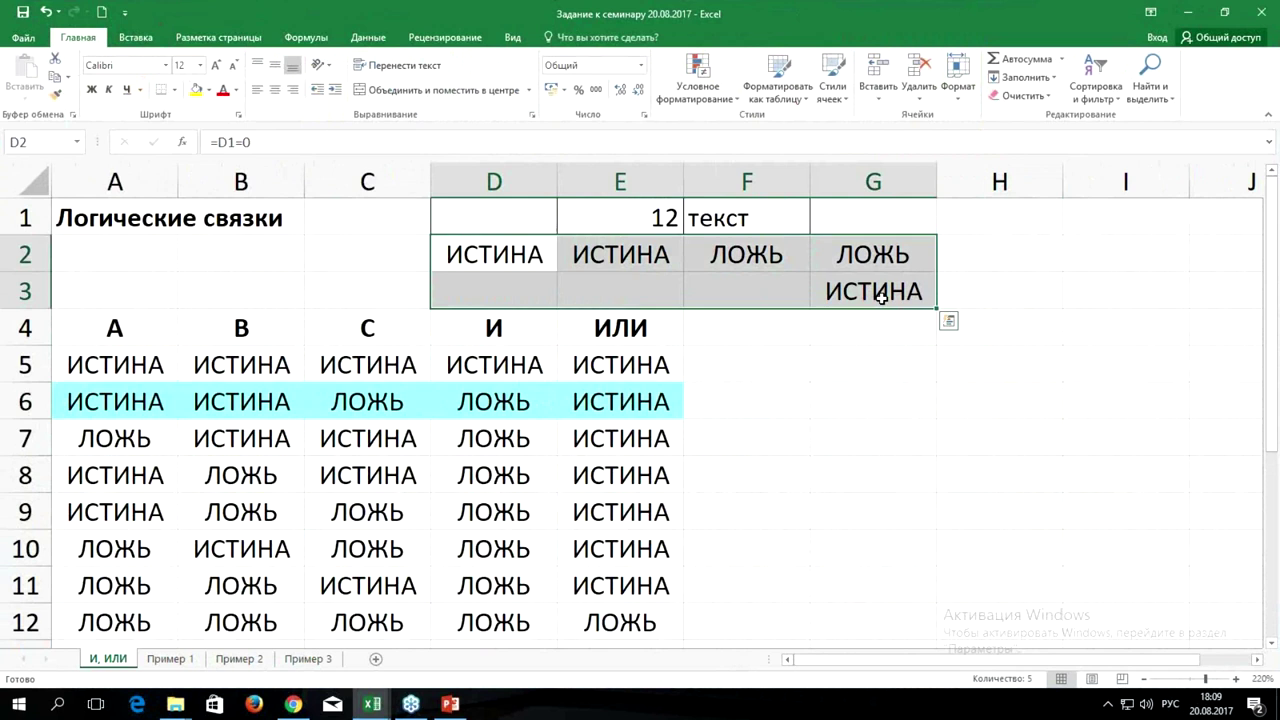
Clear D2:G3 and enter =D1=0 in D2.
key(Delete)
click(508, 250)
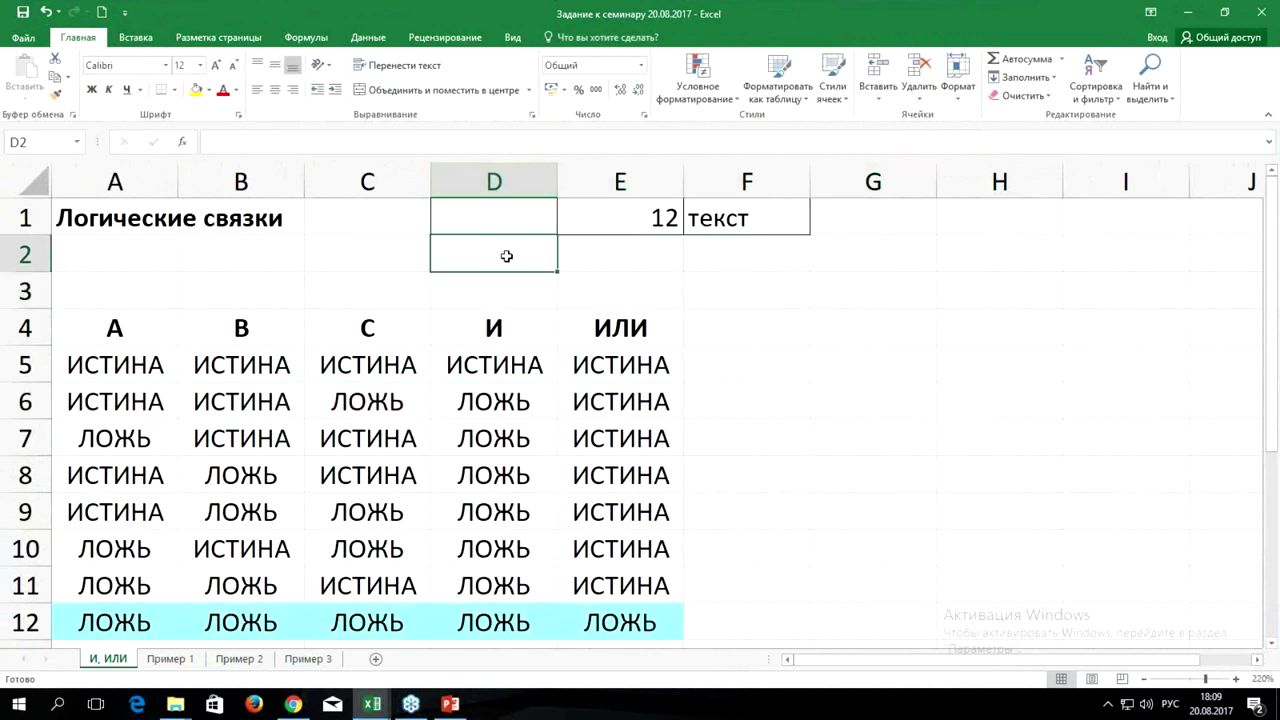
text(=)
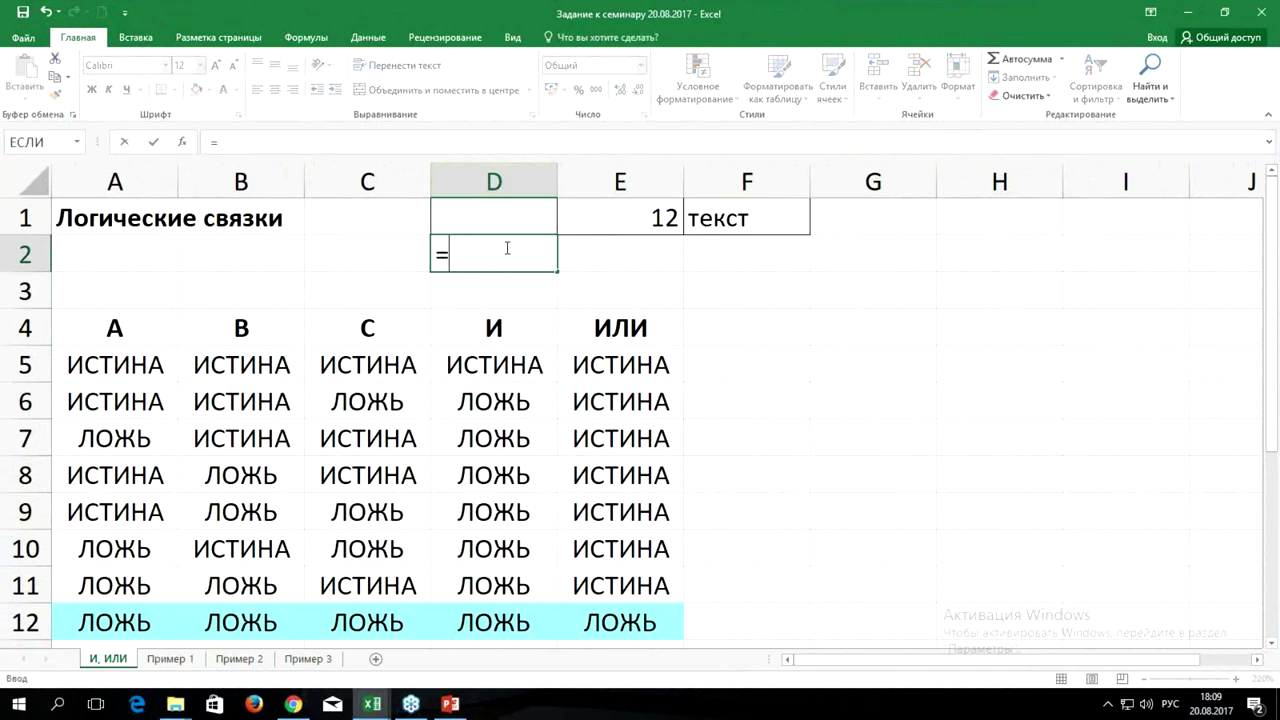
click(501, 218)
text(=)
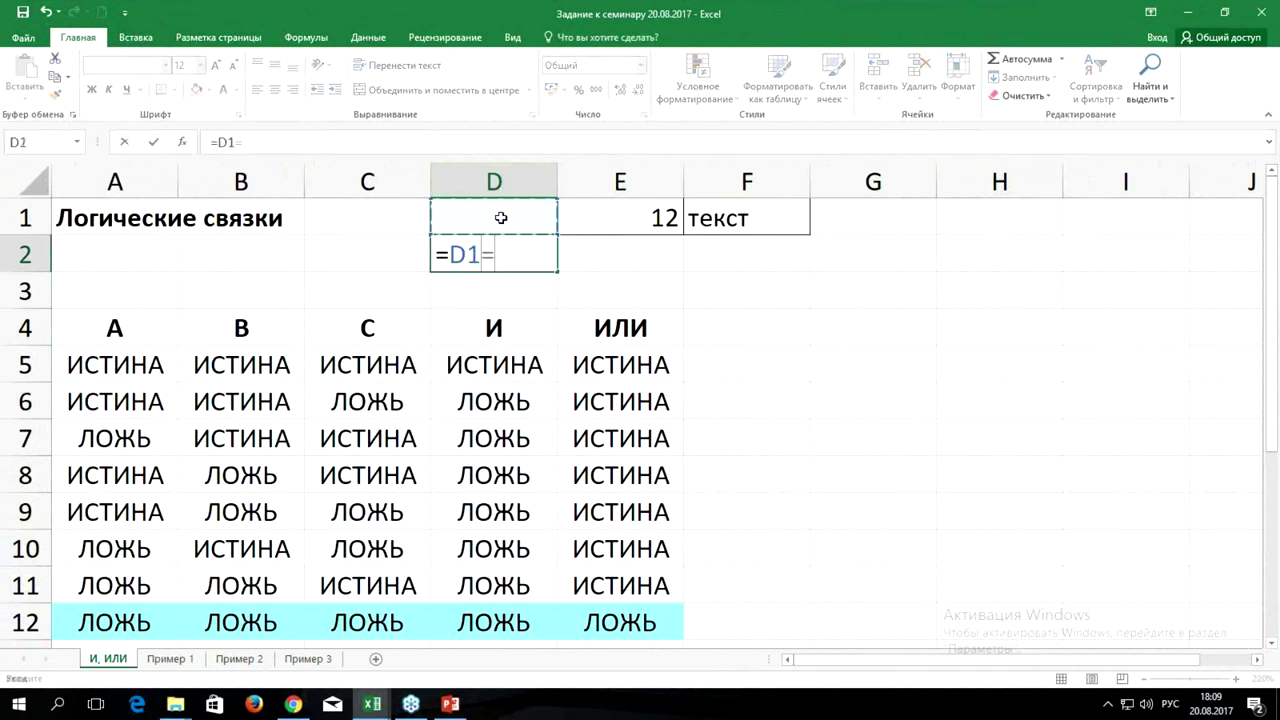
text(0)
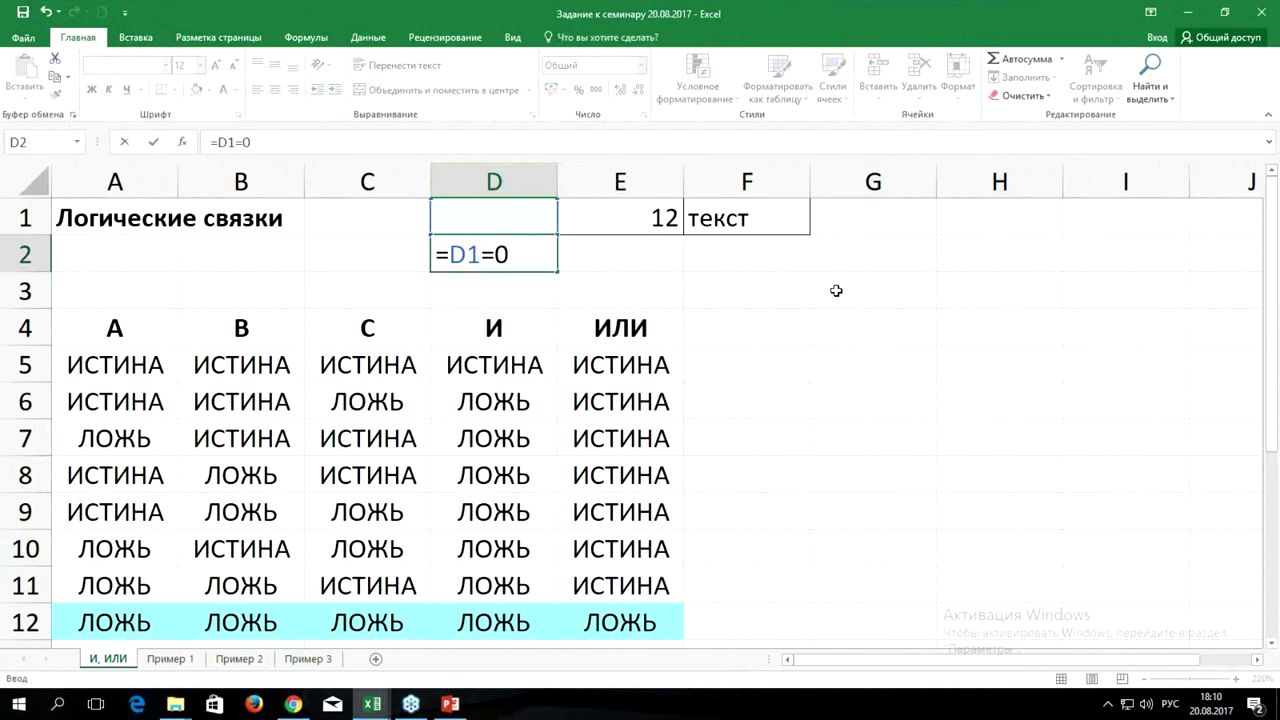
key(Return)
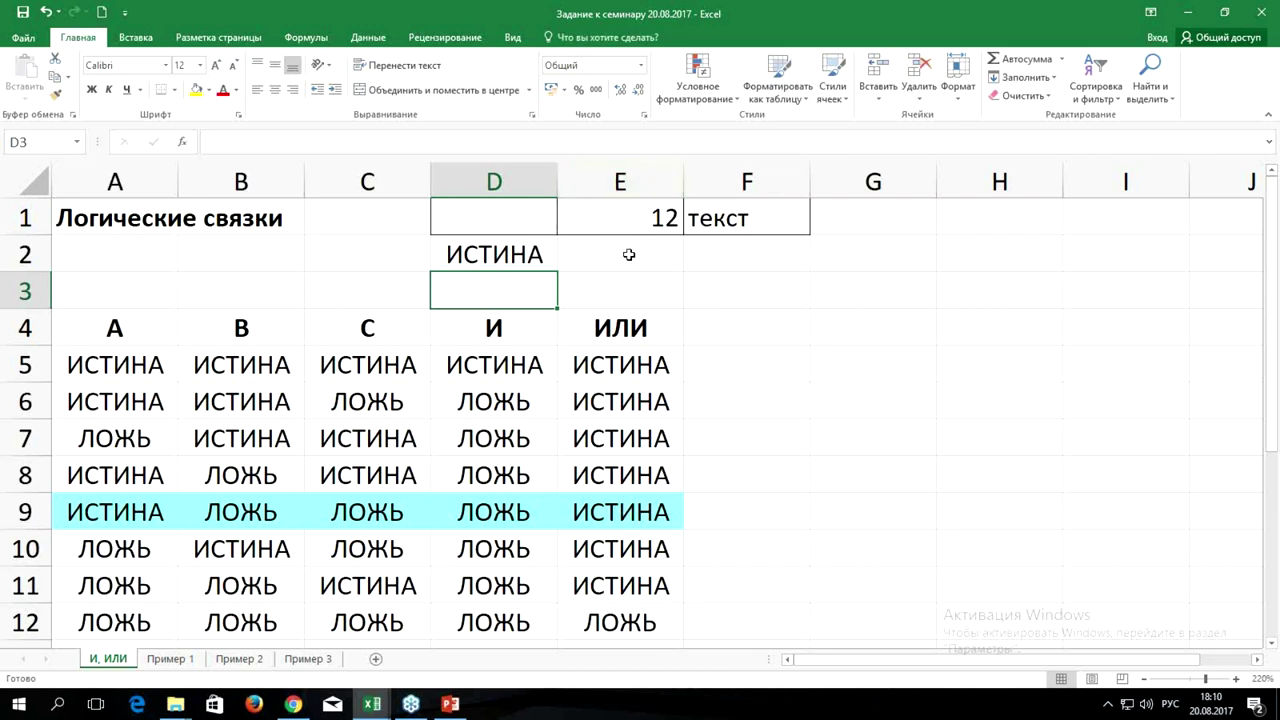
Enter =E1>10 in E2 to test whether E1 exceeds 10.
click(629, 255)
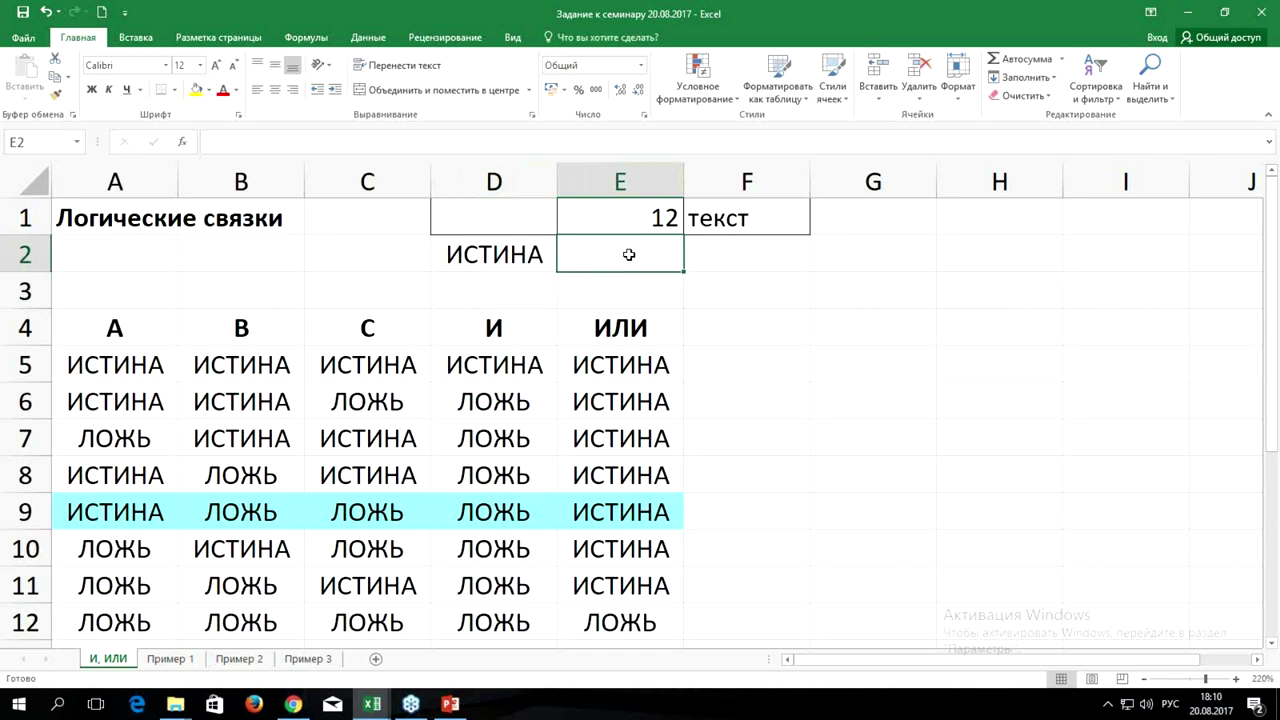
text(=)
click(619, 215)
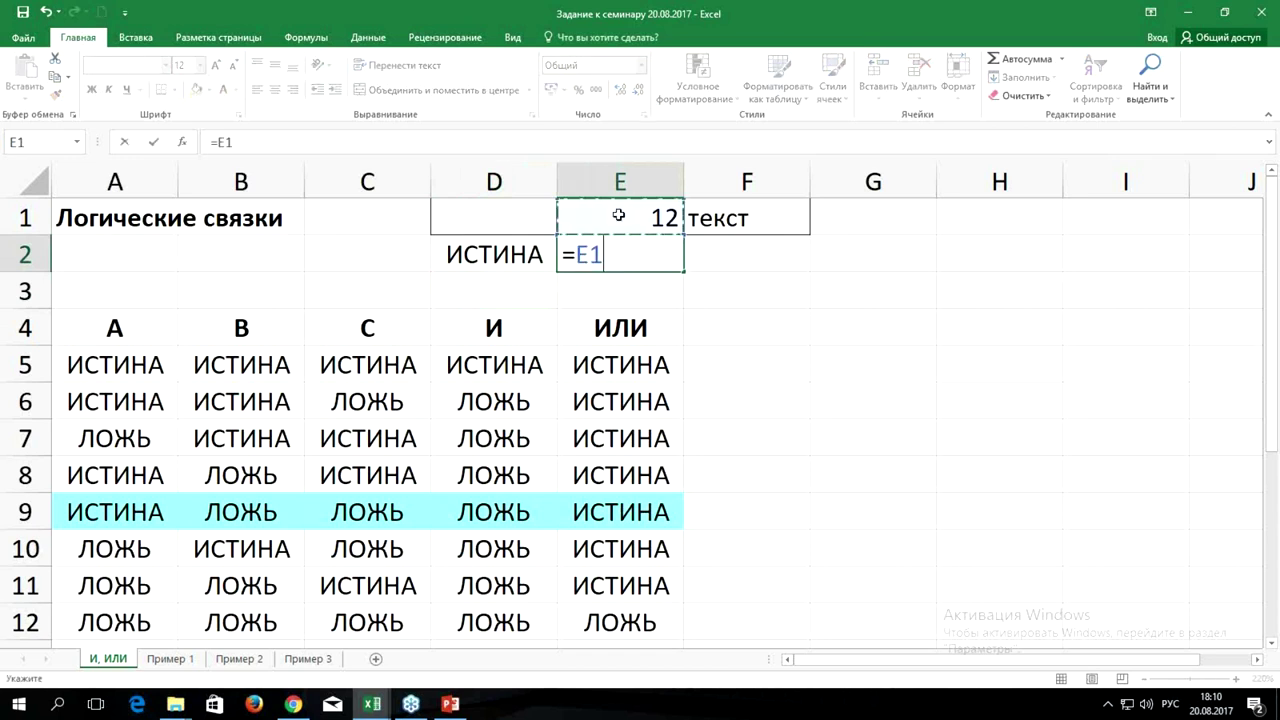
key(alt+shift)
text(>)
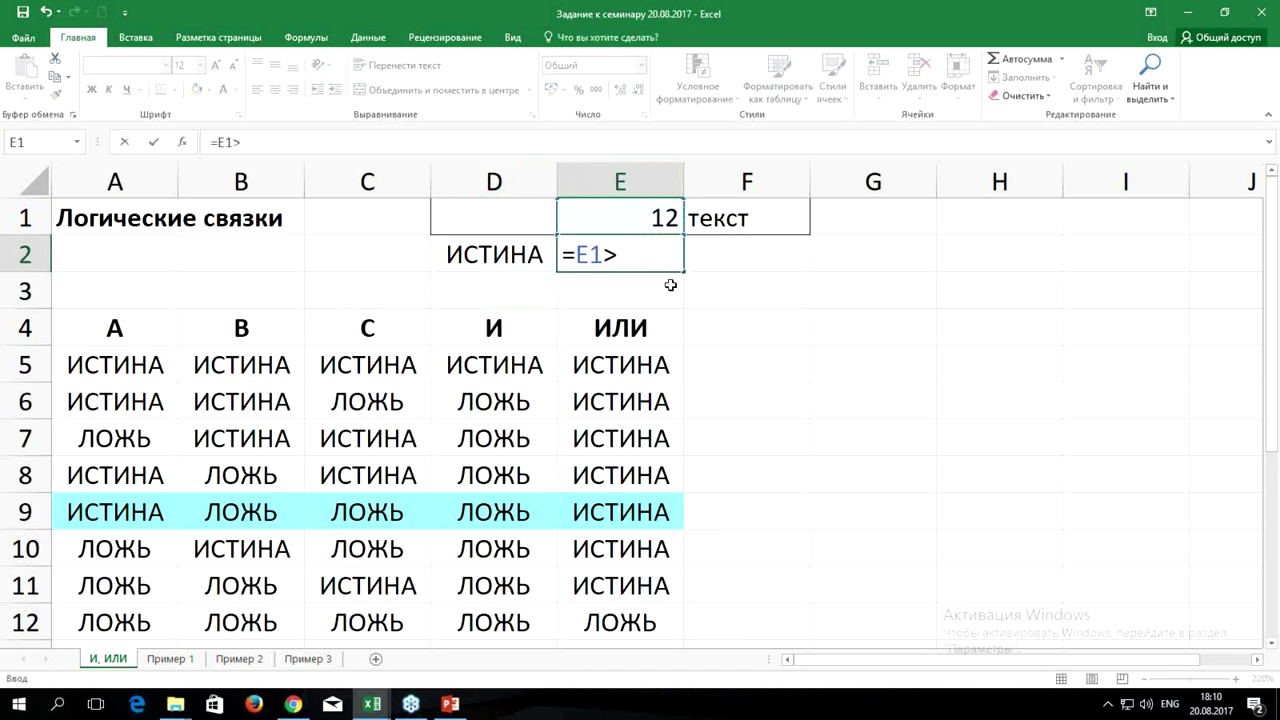
text(10)
key(Return)
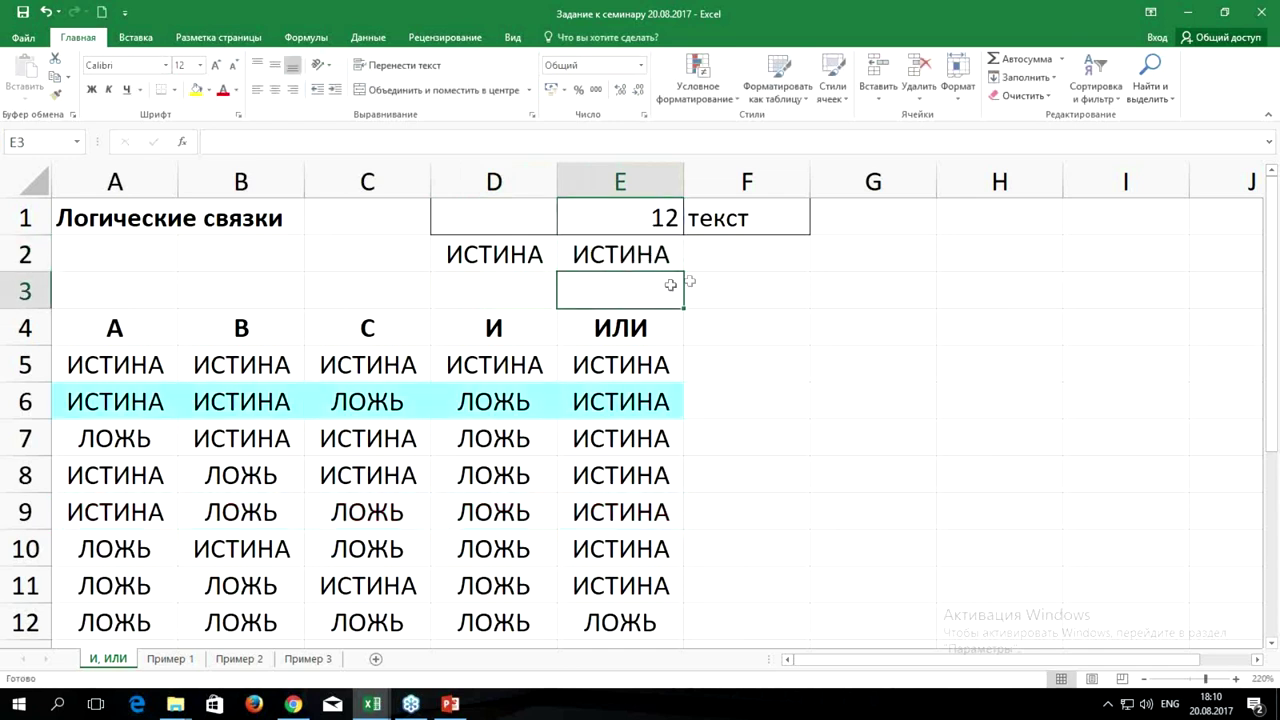
Enter =F1="" in F2 to test whether F1 is empty.
click(760, 246)
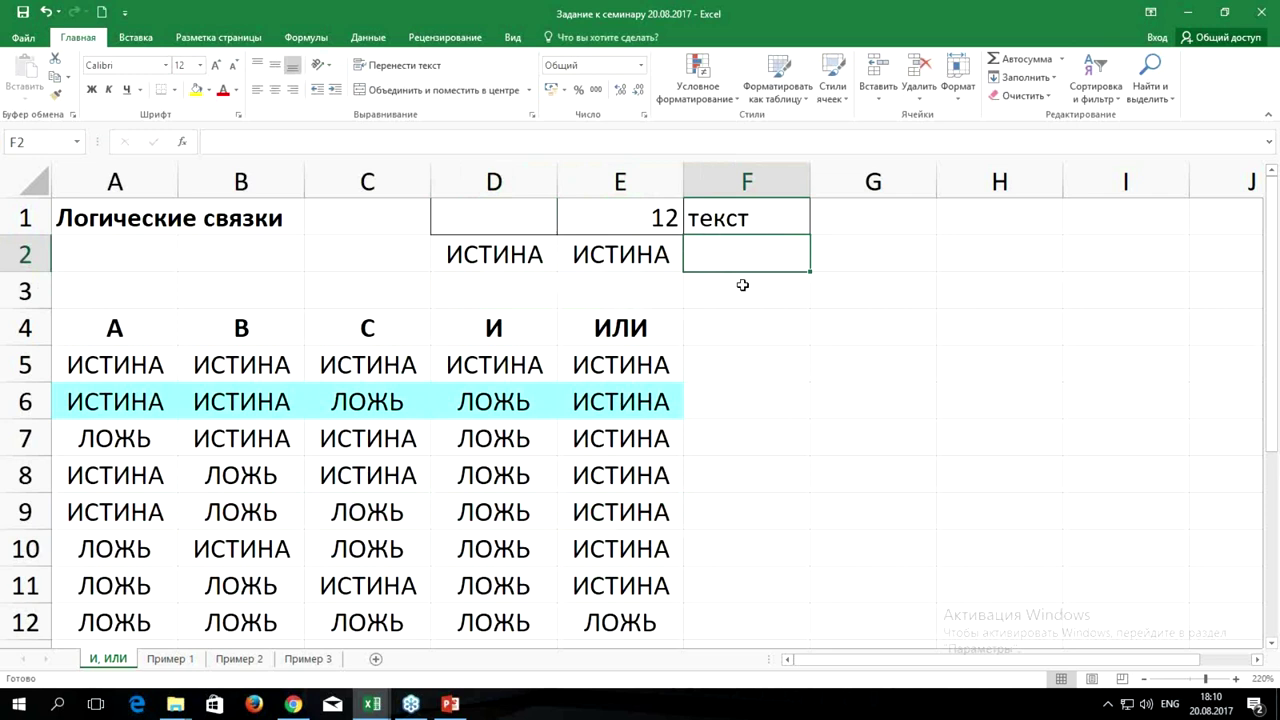
text(=)
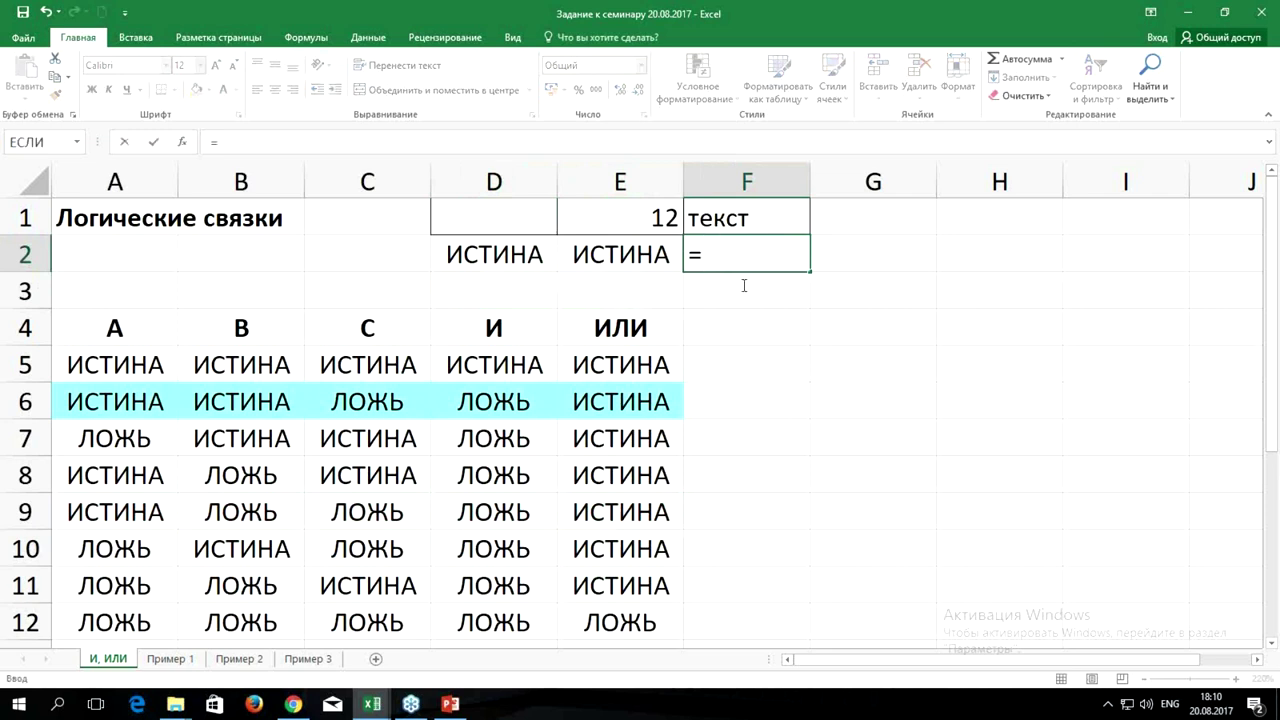
key(Up)
text(=@)
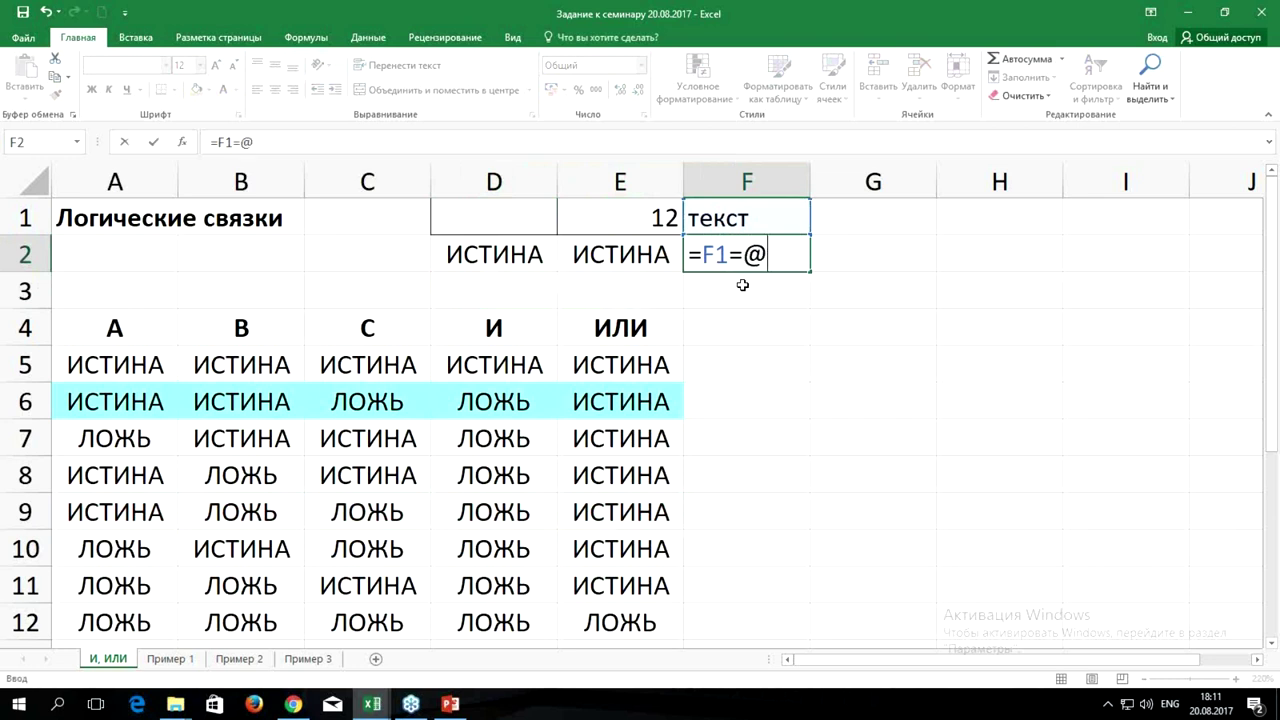
key(BackSpace)
key(Return)
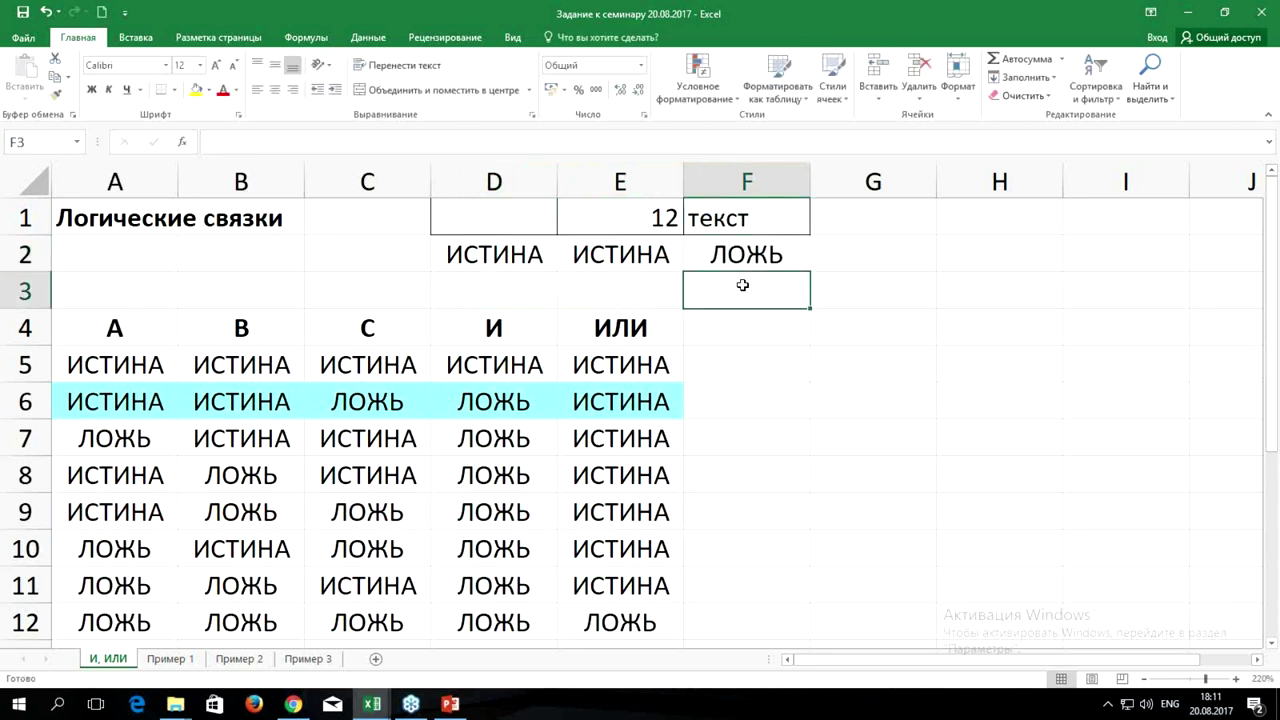
Review the D2, E2, F2 formulas and retest them by entering 1234 in D1.
click(525, 260)
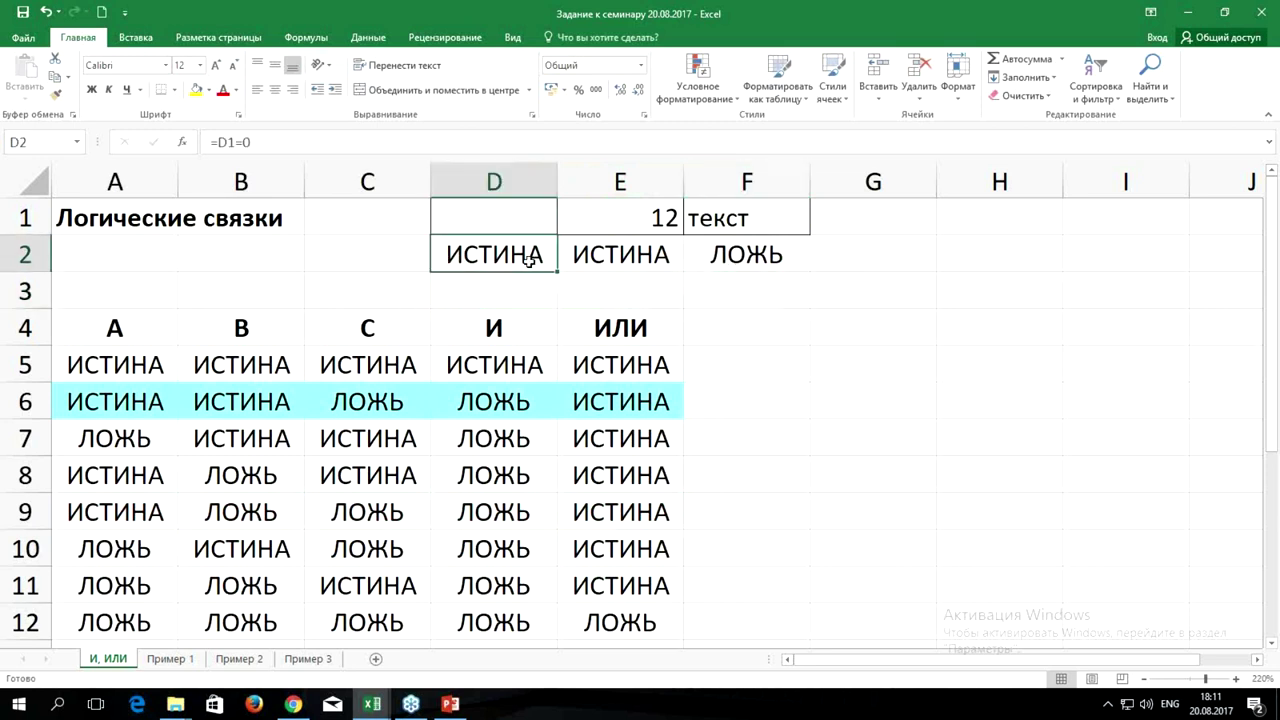
click(593, 248)
click(739, 258)
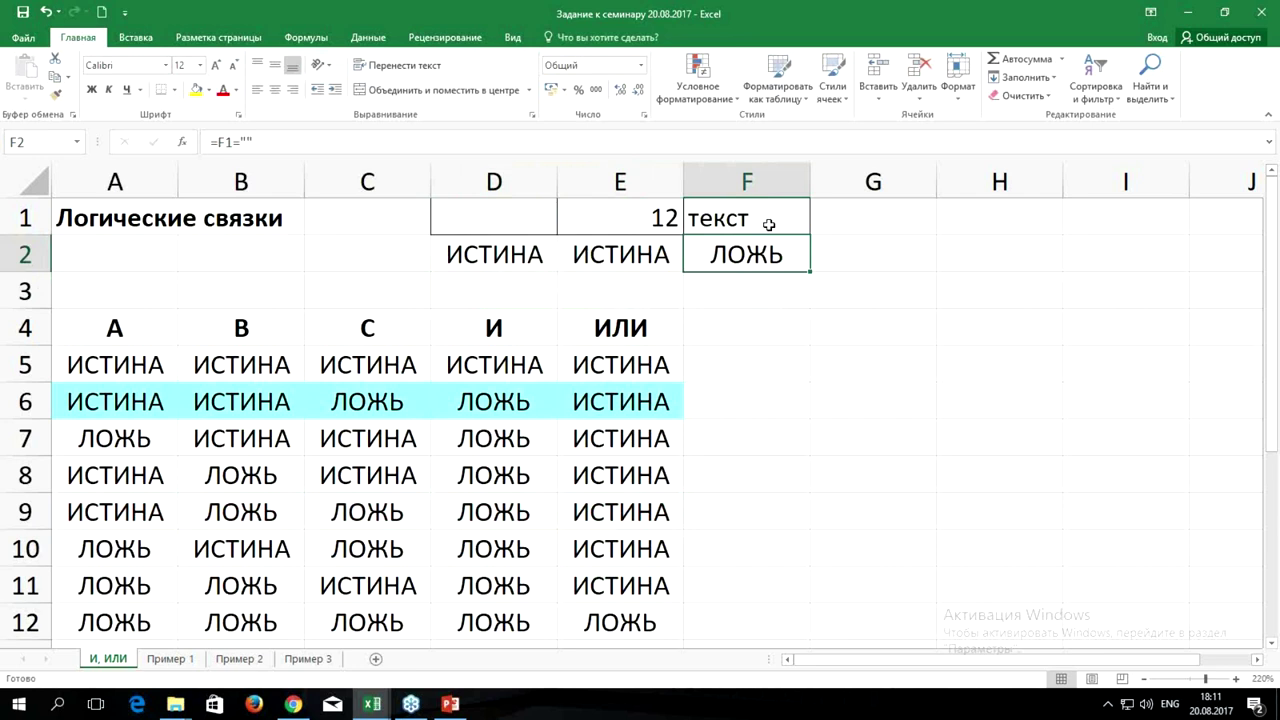
click(522, 214)
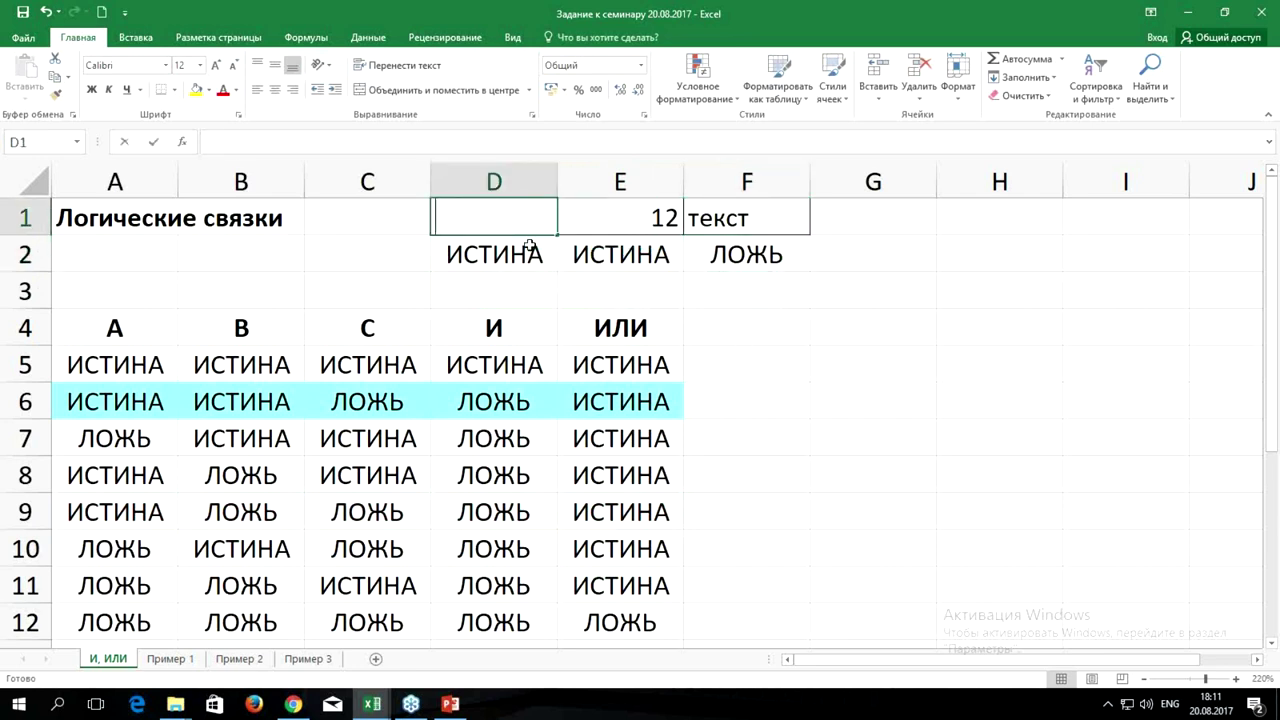
text(1234)
key(Return)
click(507, 212)
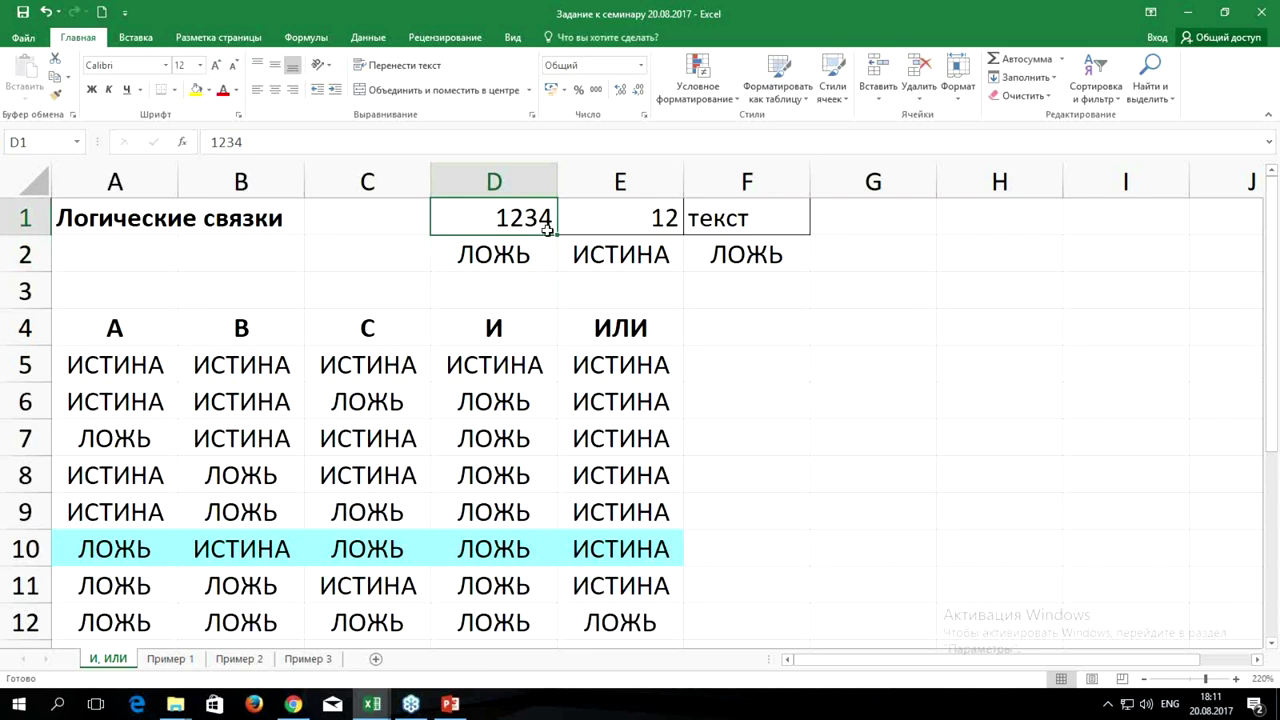
Delete E1's 12 to test E2, then undo to restore 12 and clear D1.
click(620, 215)
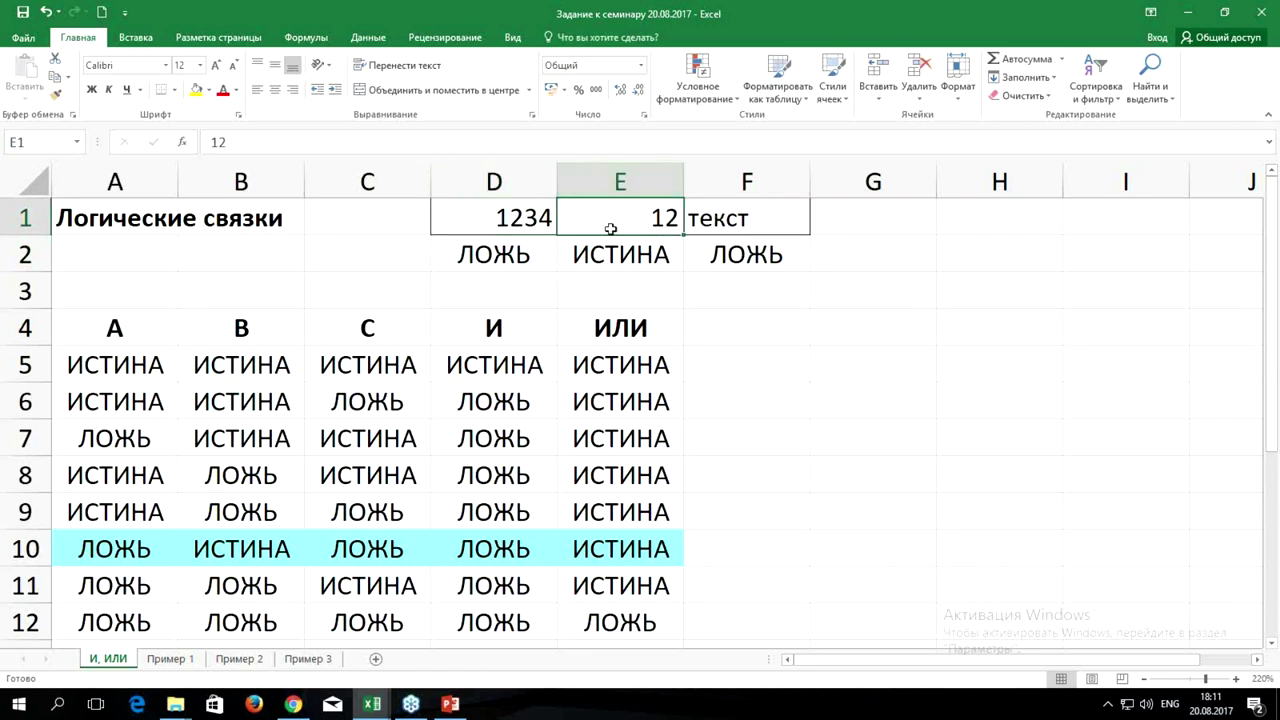
key(Delete)
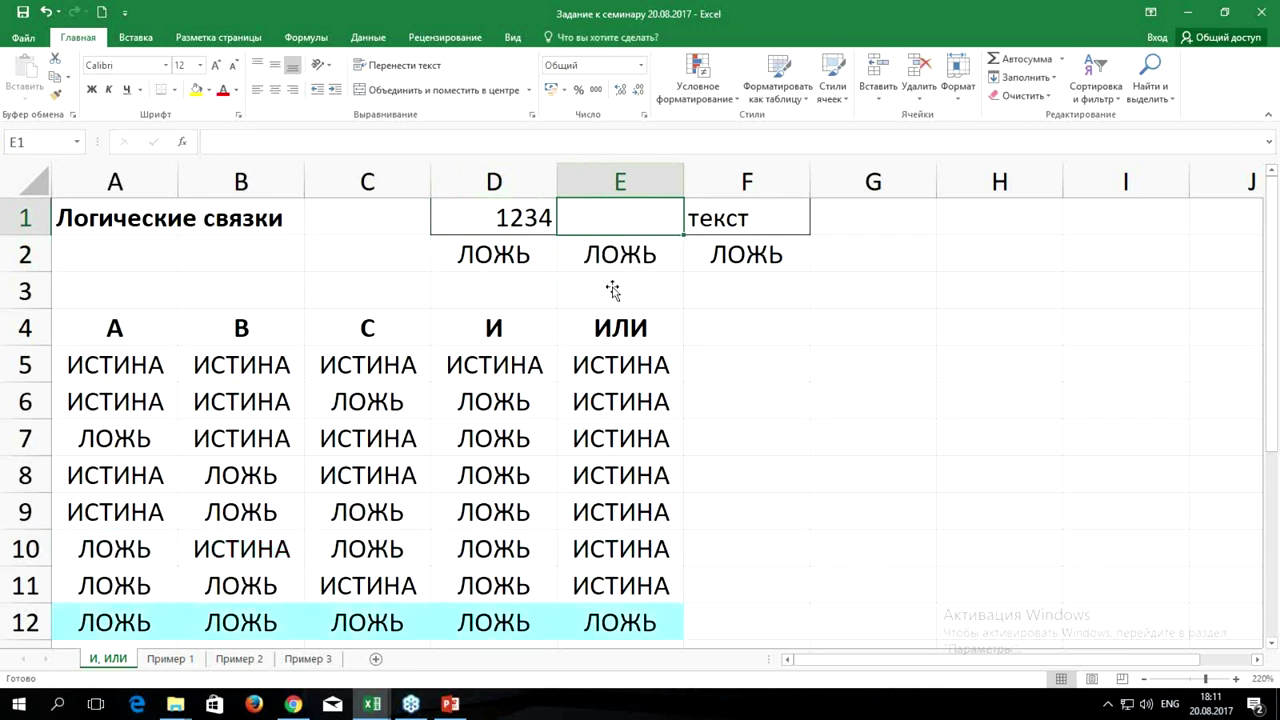
click(643, 242)
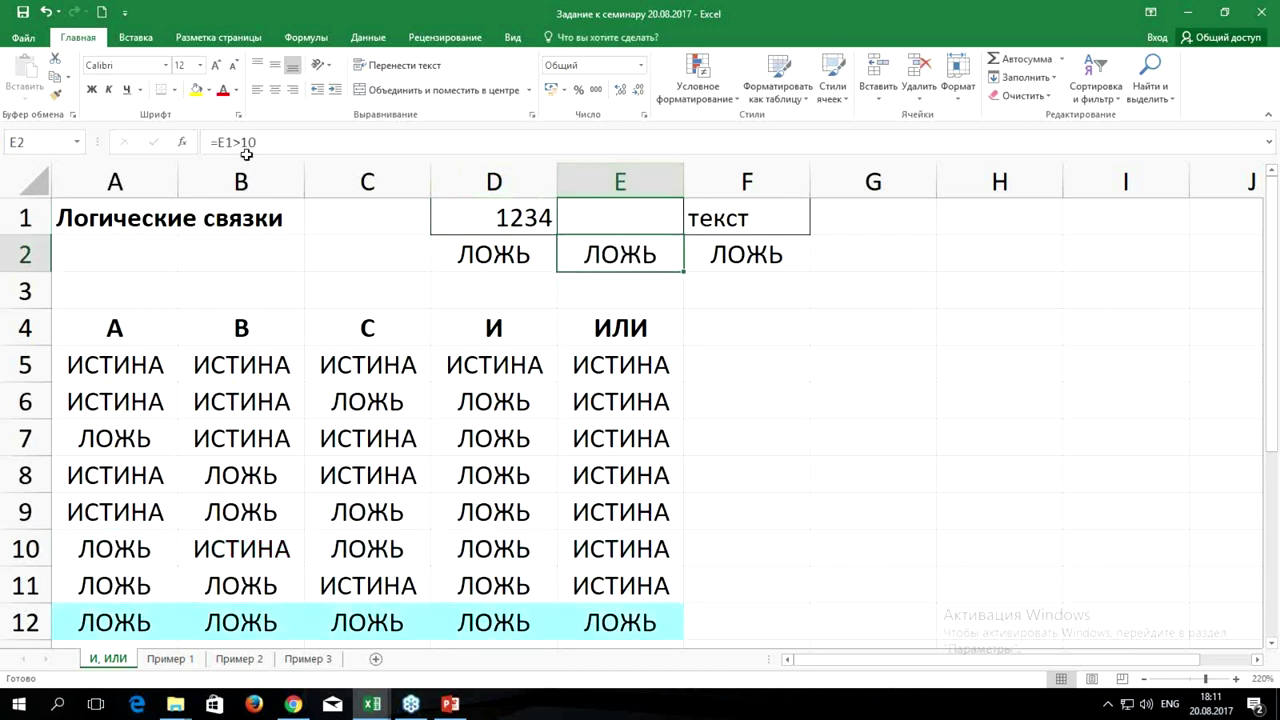
click(523, 218)
key(ctrl+z)
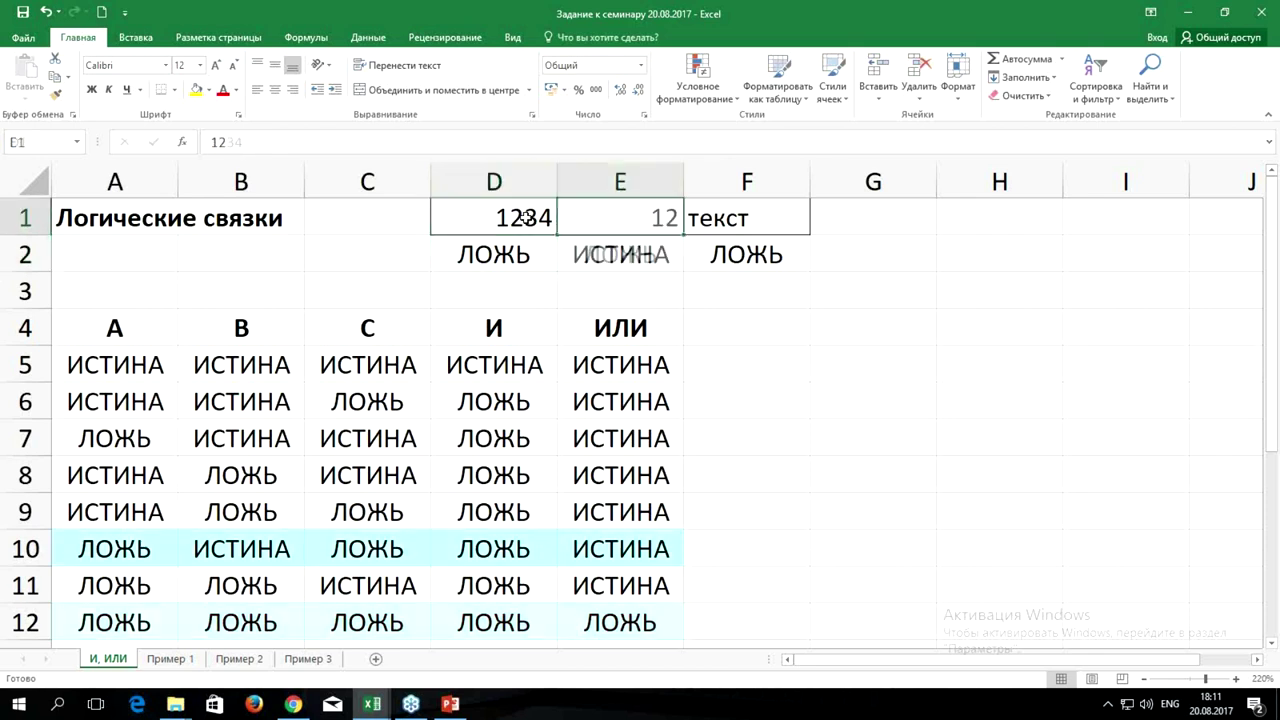
key(ctrl+z)
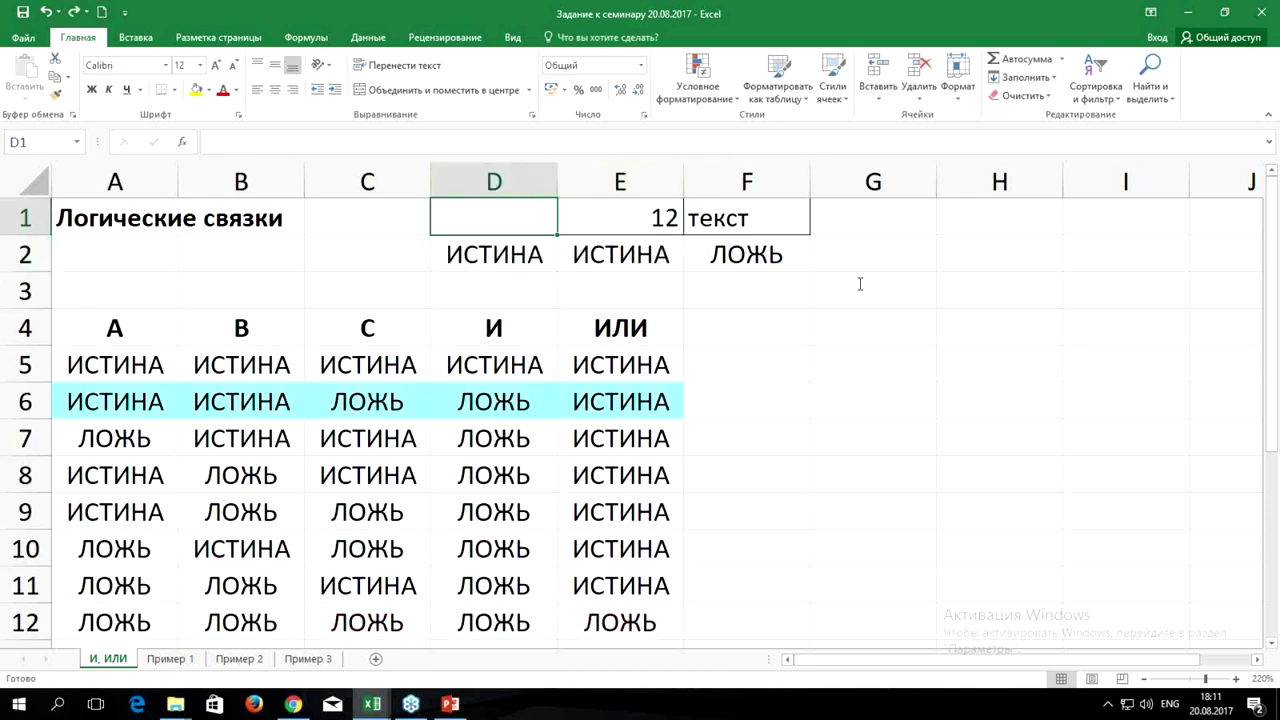
click(857, 257)
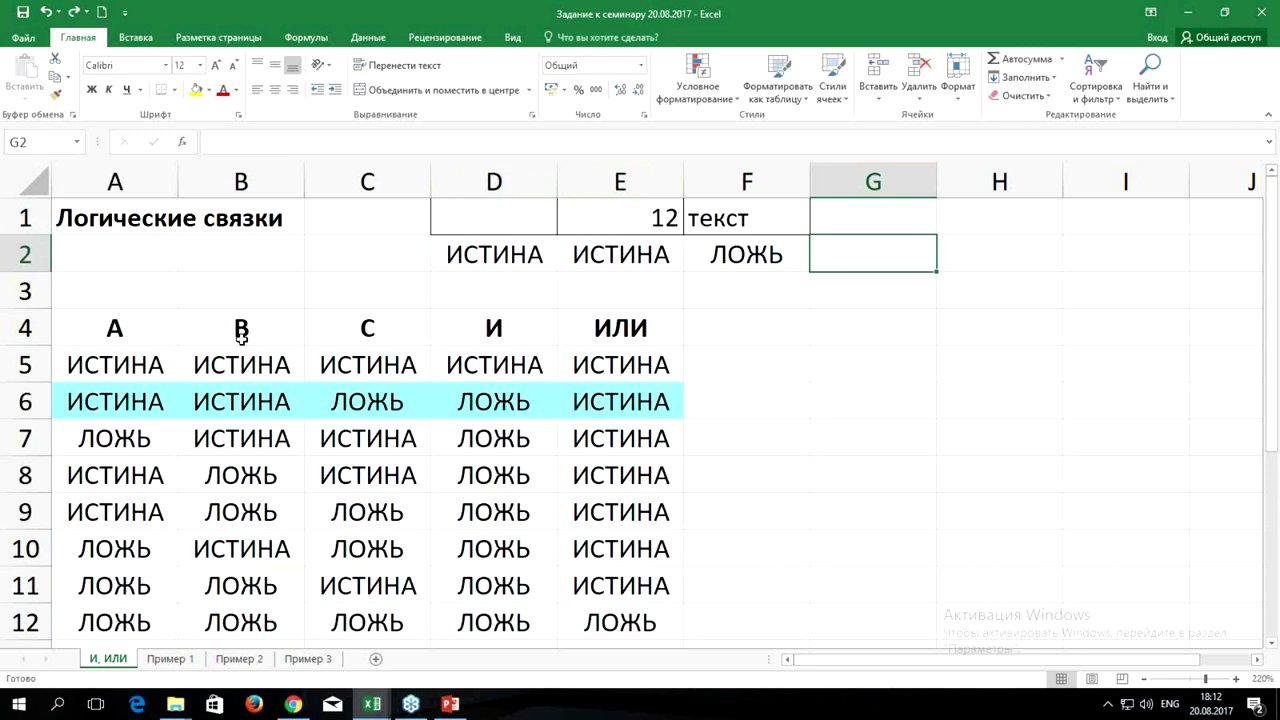
Select the truth table body A5:E13 and delete all its values.
scroll(240, 340, down, 1)
drag(100, 254, 601, 538)
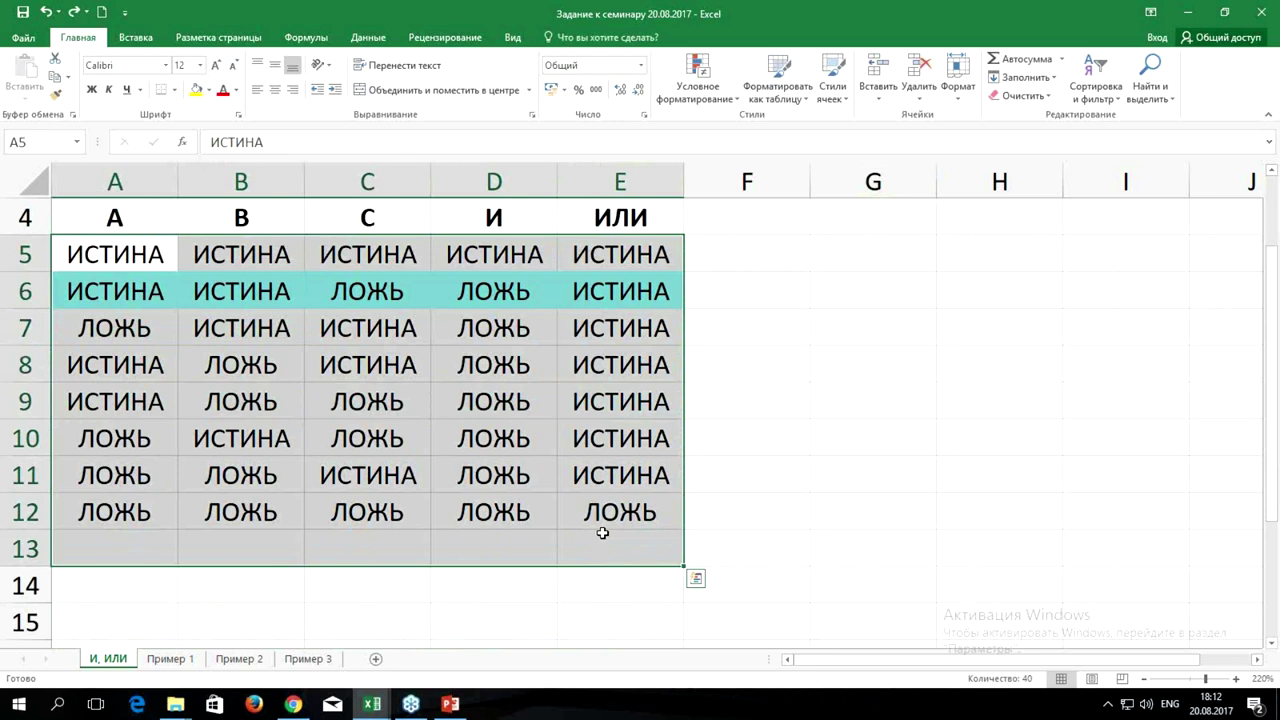
key(Delete)
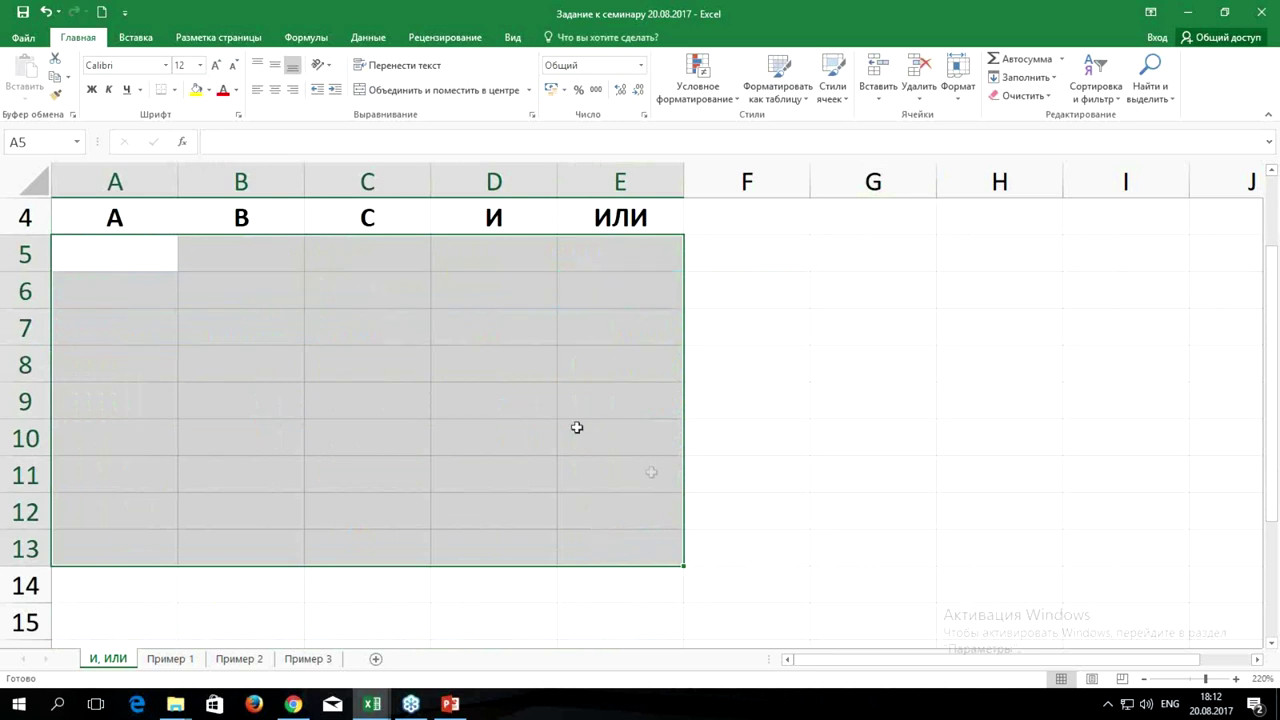
click(238, 243)
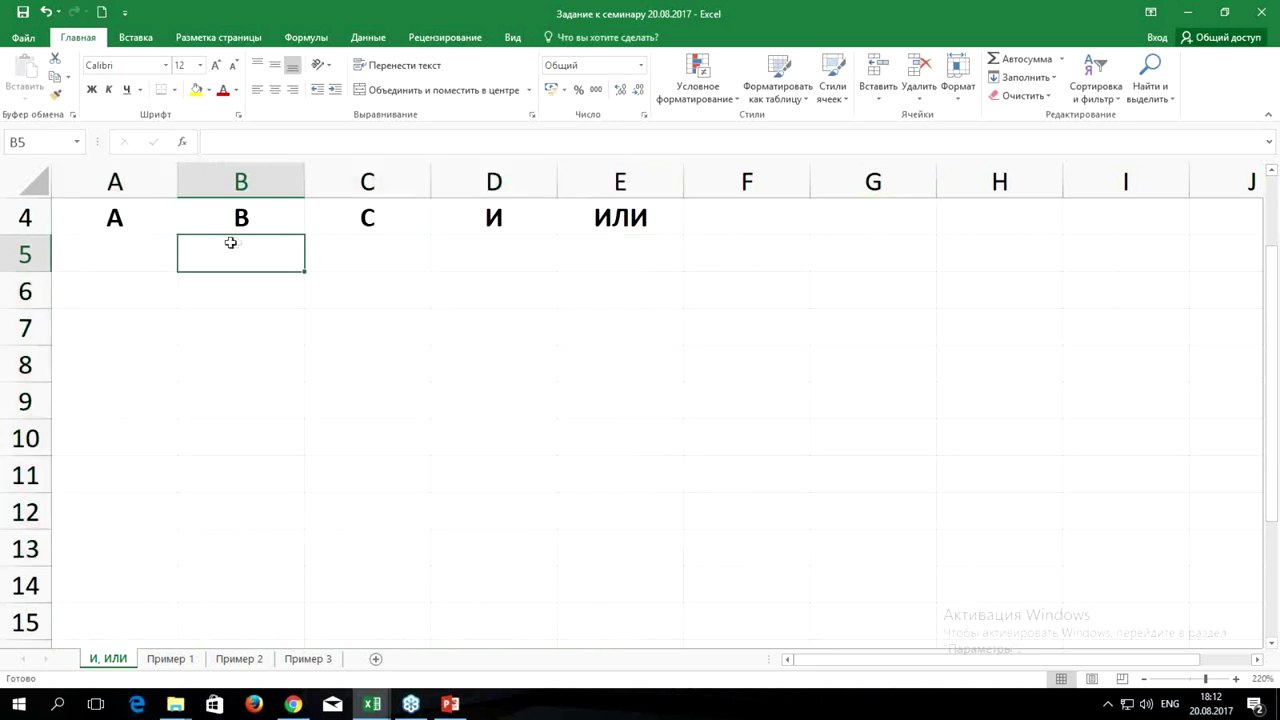
drag(125, 214, 335, 217)
click(103, 219)
click(217, 226)
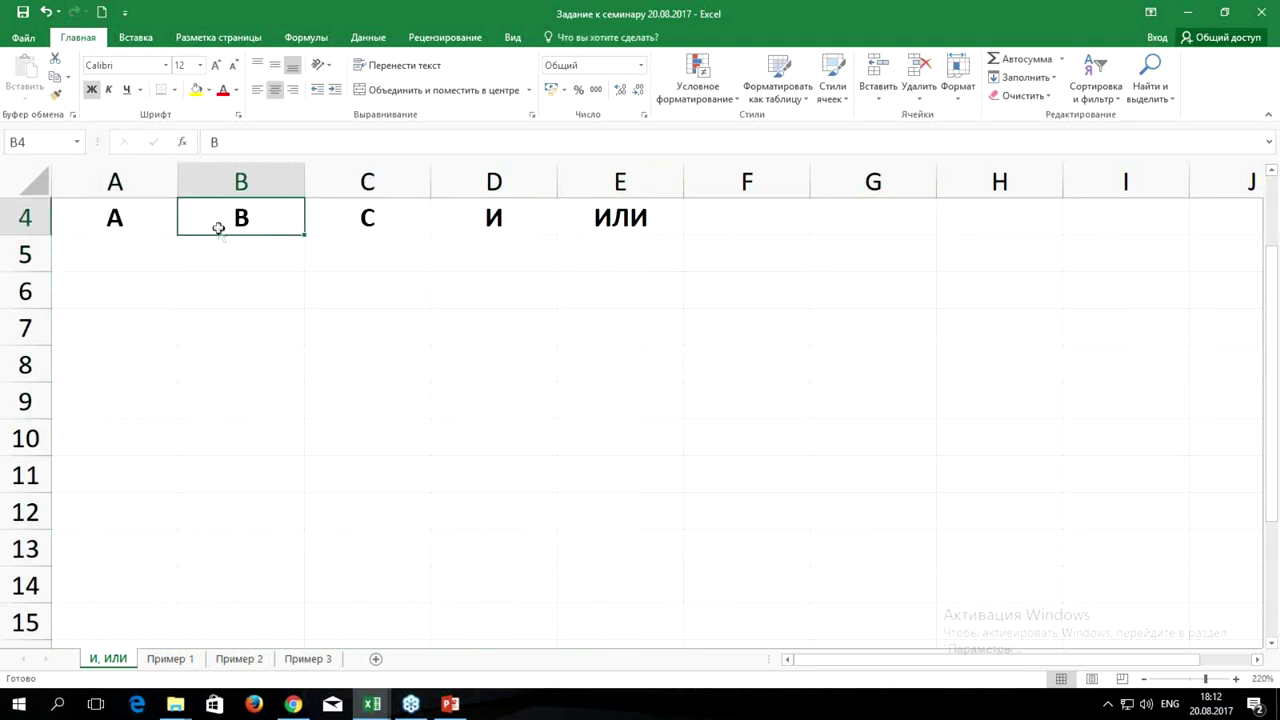
click(356, 222)
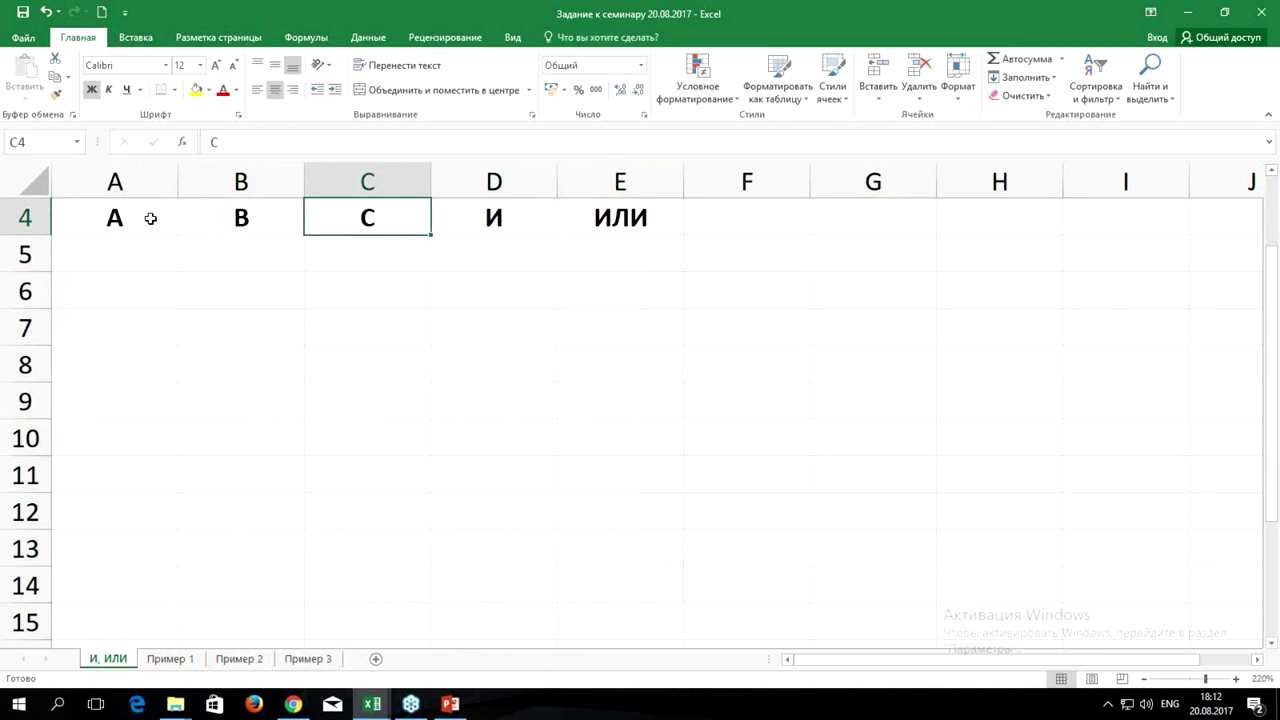
drag(131, 219, 323, 232)
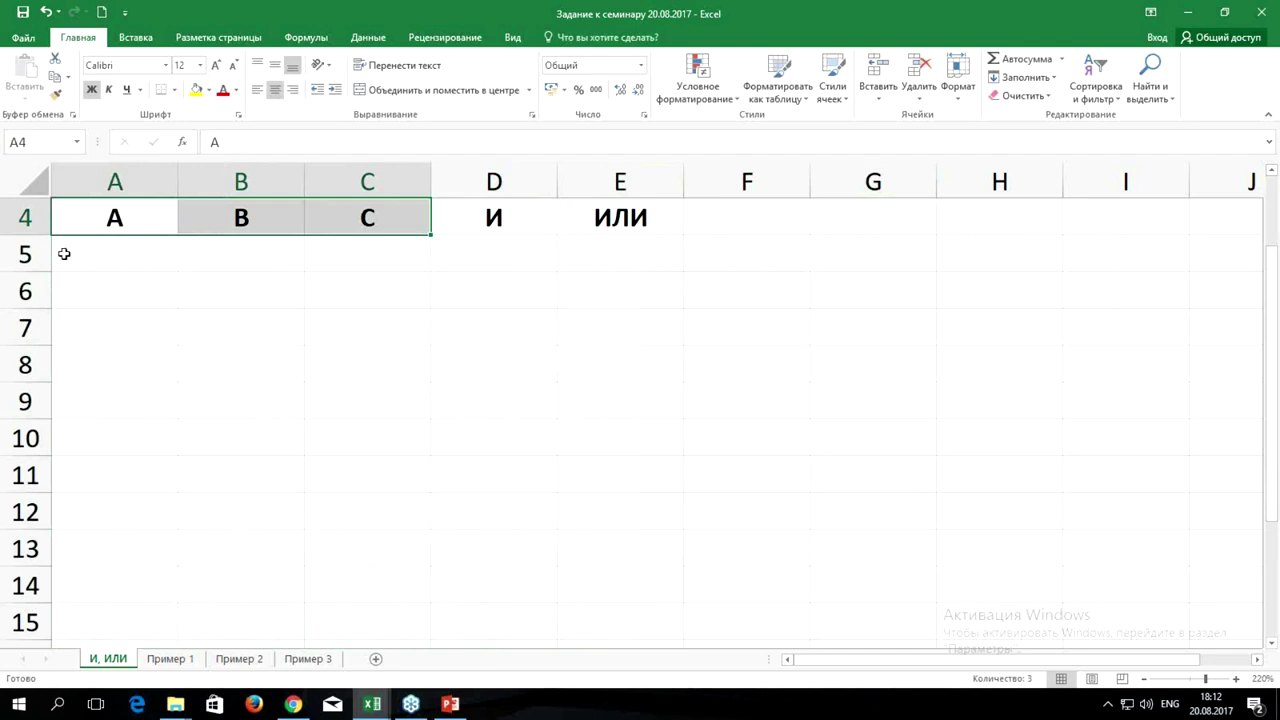
Fill A5:C5, A6:B6, B7:C7, A8, C8, A9, B10 and C11 with ИСТИНА at once.
drag(75, 252, 348, 252)
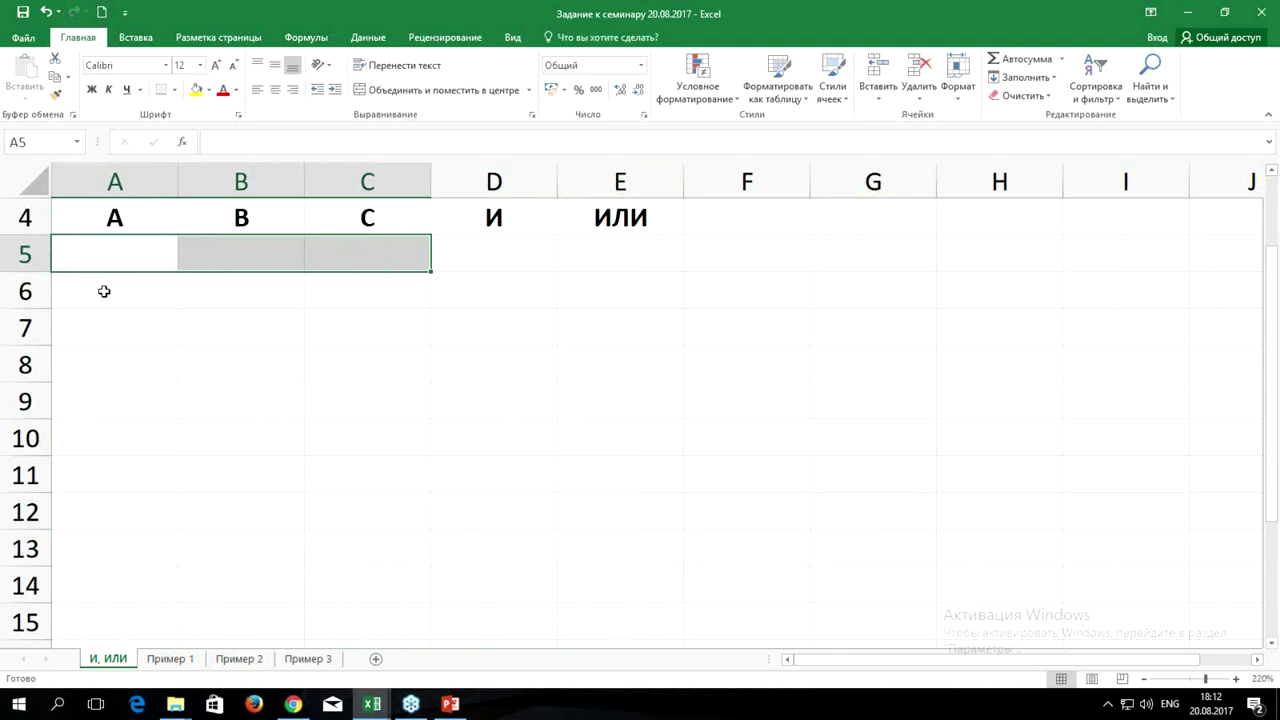
ctrl+drag(104, 291, 262, 289)
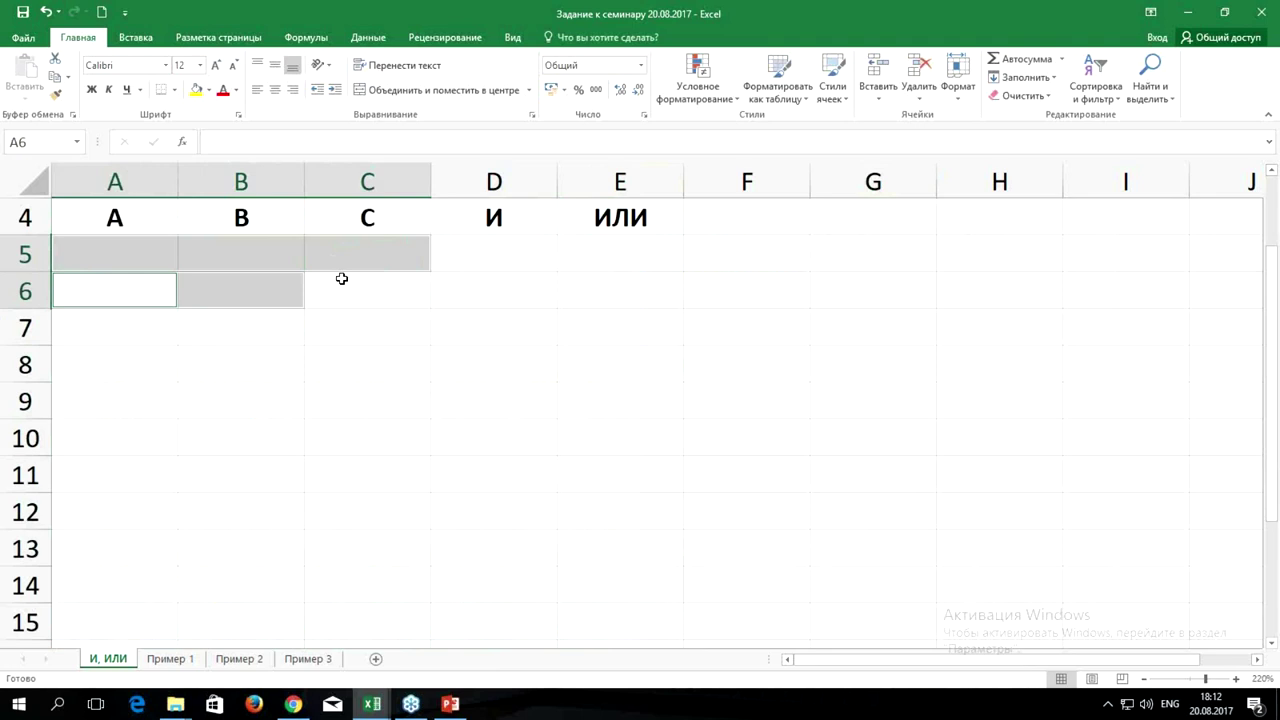
ctrl+drag(216, 322, 341, 321)
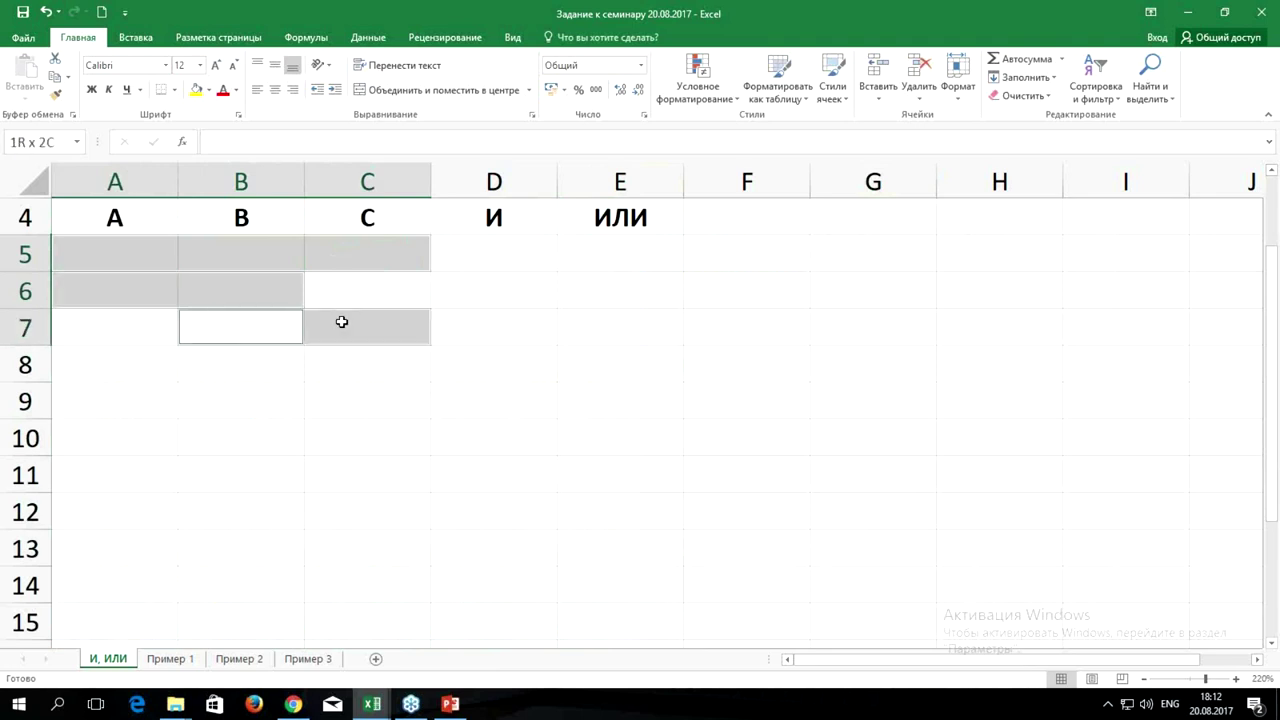
ctrl+click(99, 366)
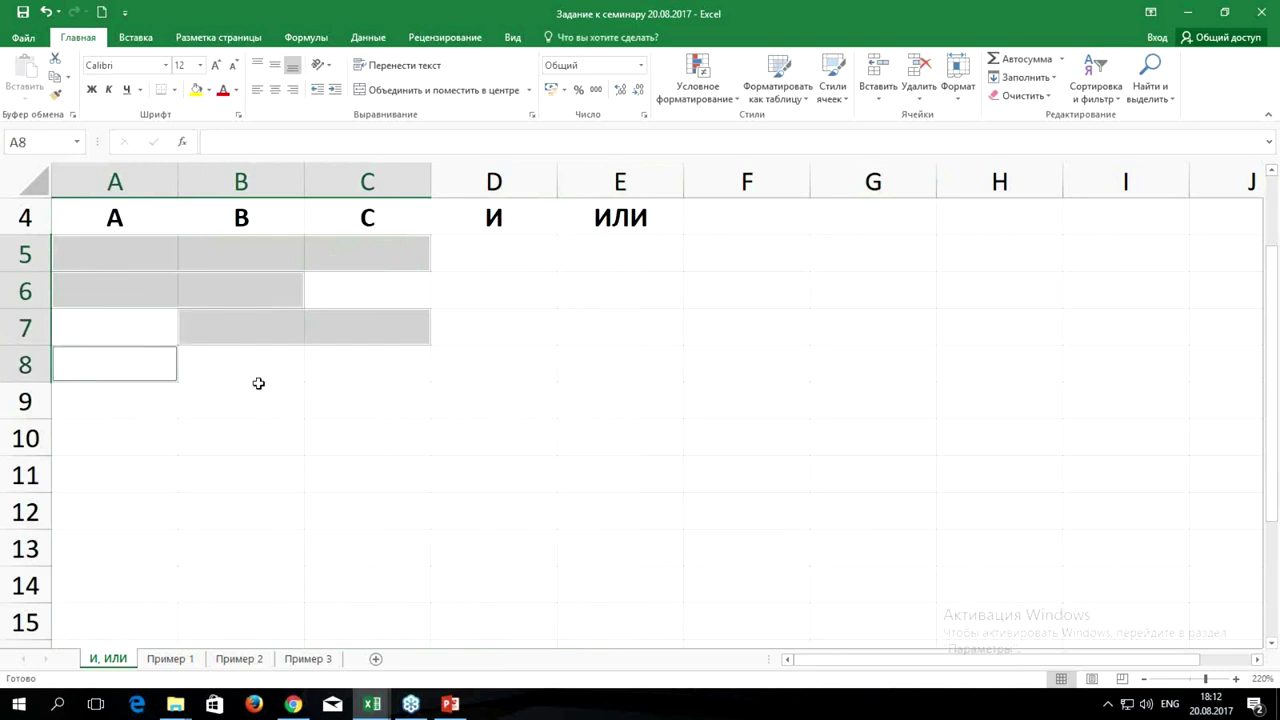
ctrl+click(343, 367)
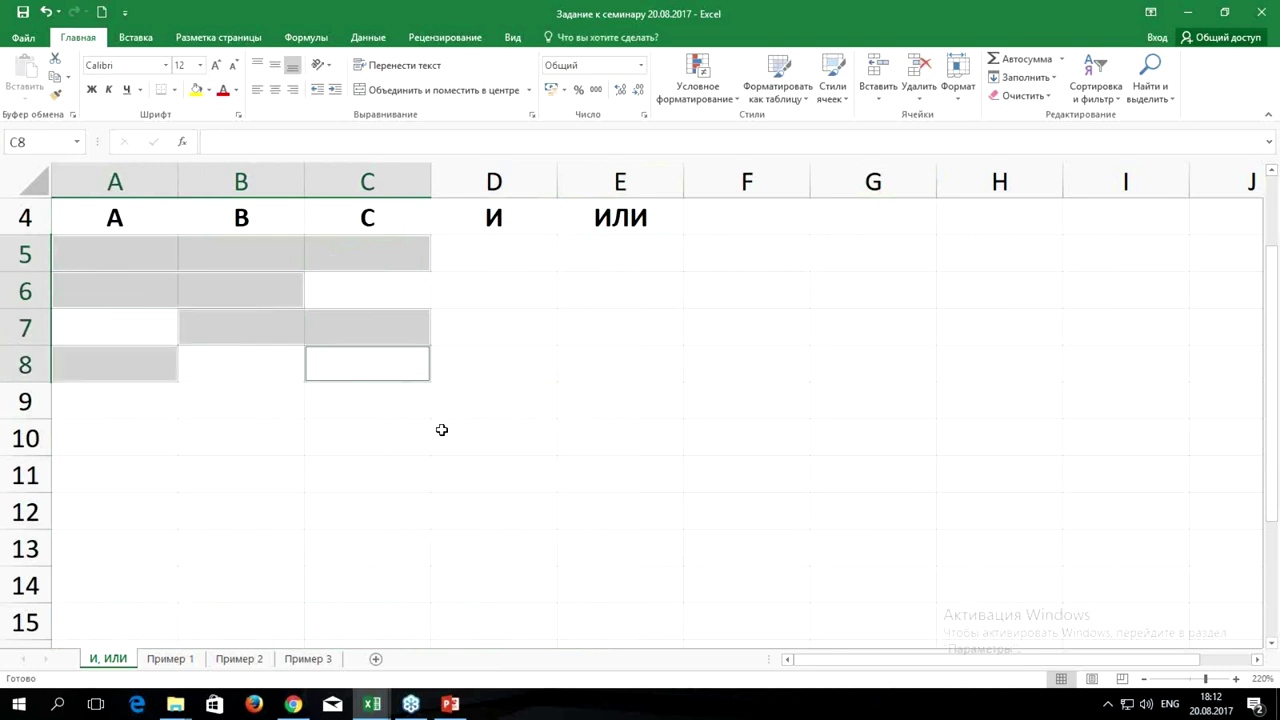
ctrl+click(121, 406)
ctrl+click(226, 436)
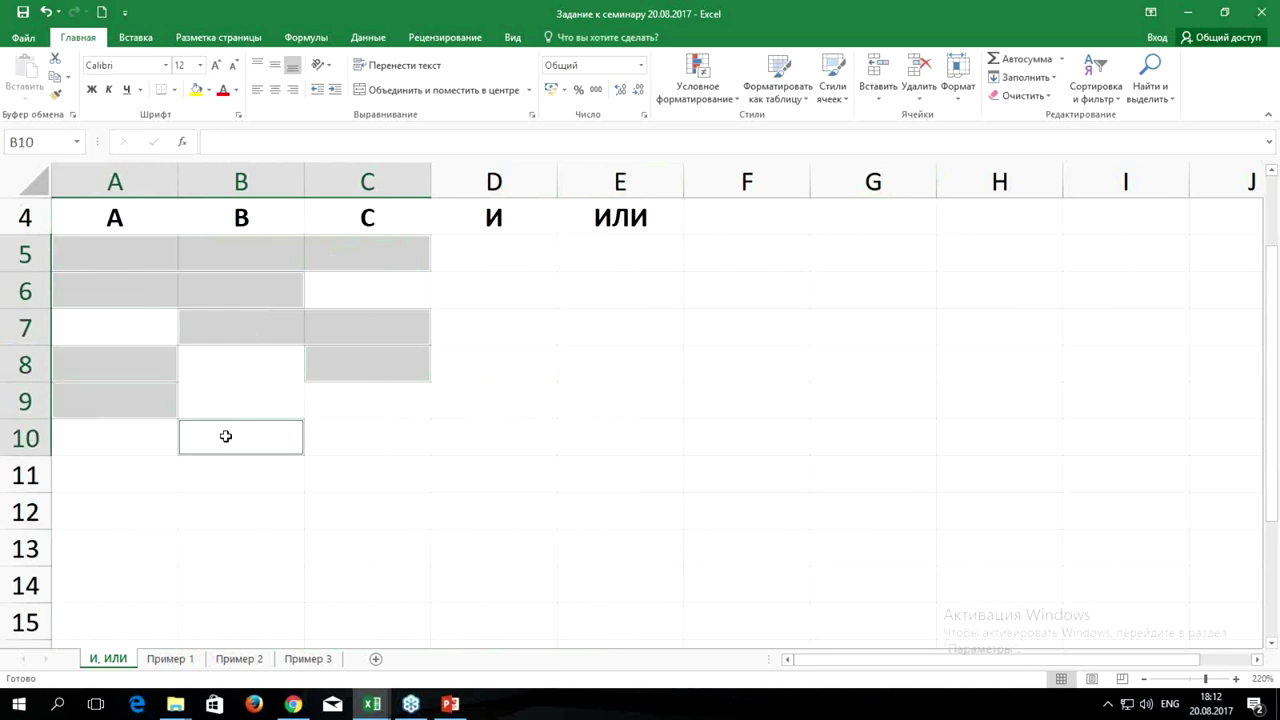
ctrl+click(352, 476)
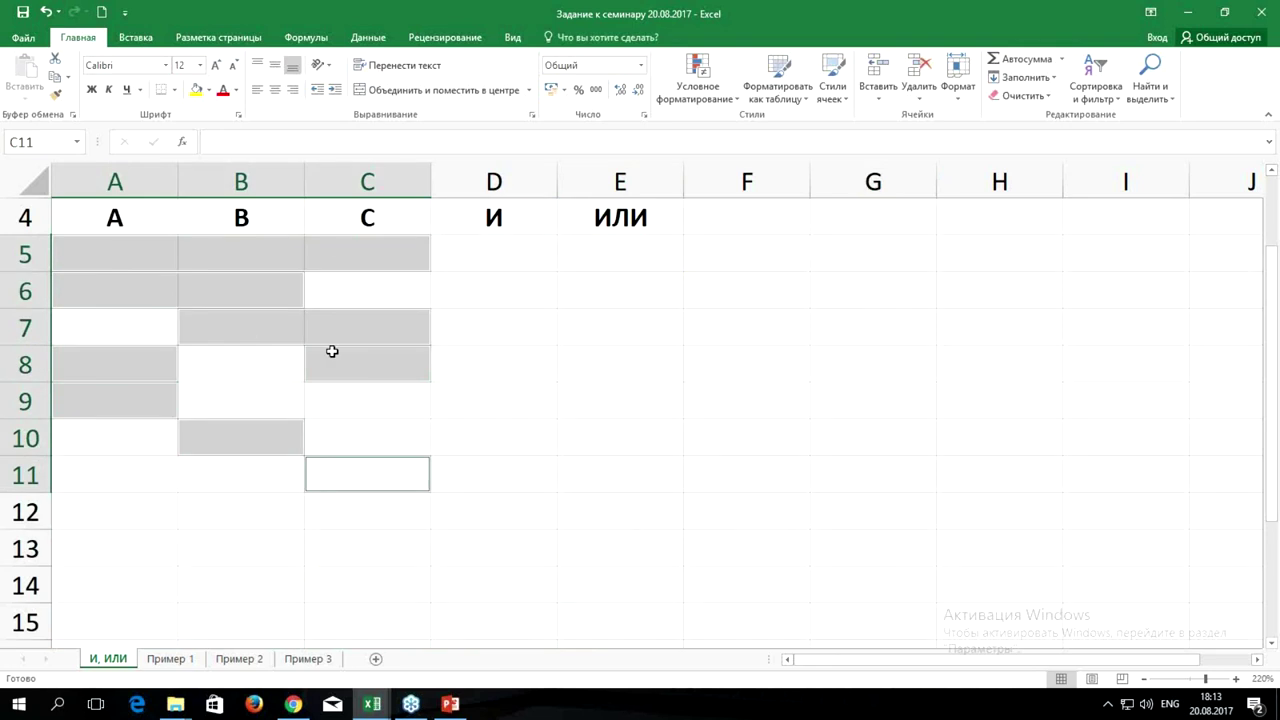
text(bcnbyf)
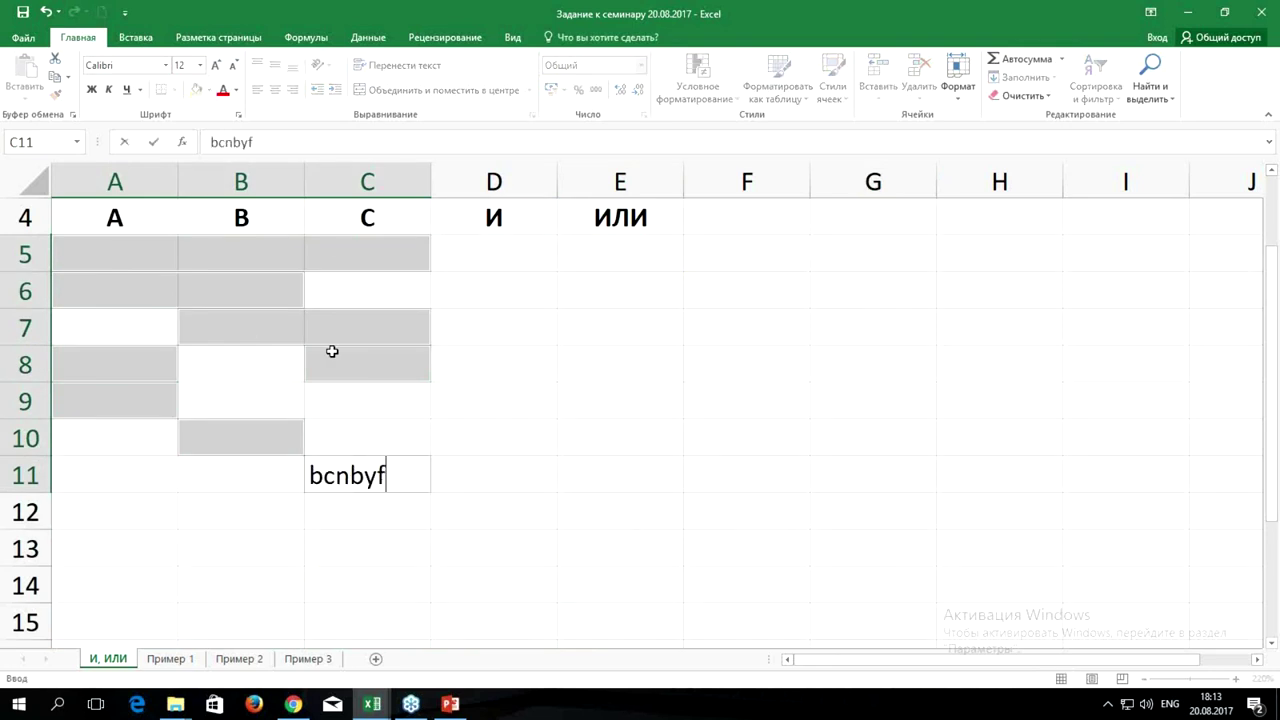
key(BackSpace)
key(BackSpace)
key(BackSpace)
key(BackSpace)
key(BackSpace)
key(BackSpace)
key(alt+shift)
text(истина)
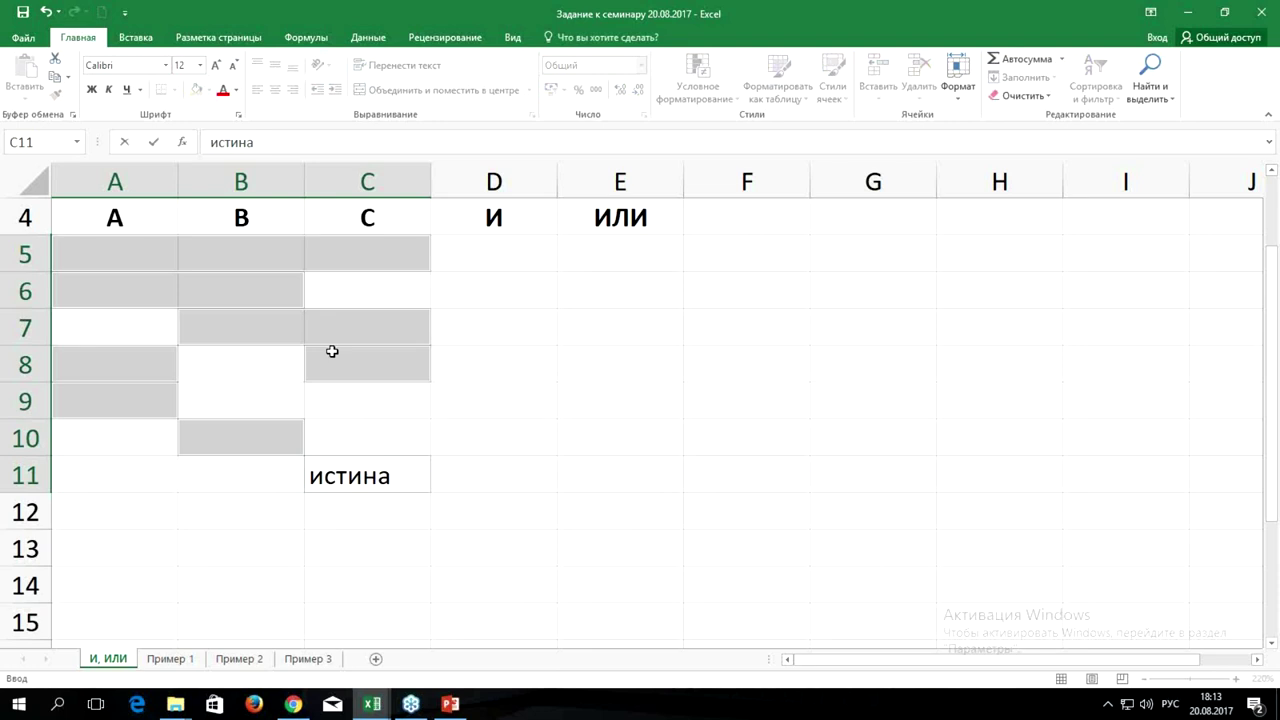
key(ctrl+Return)
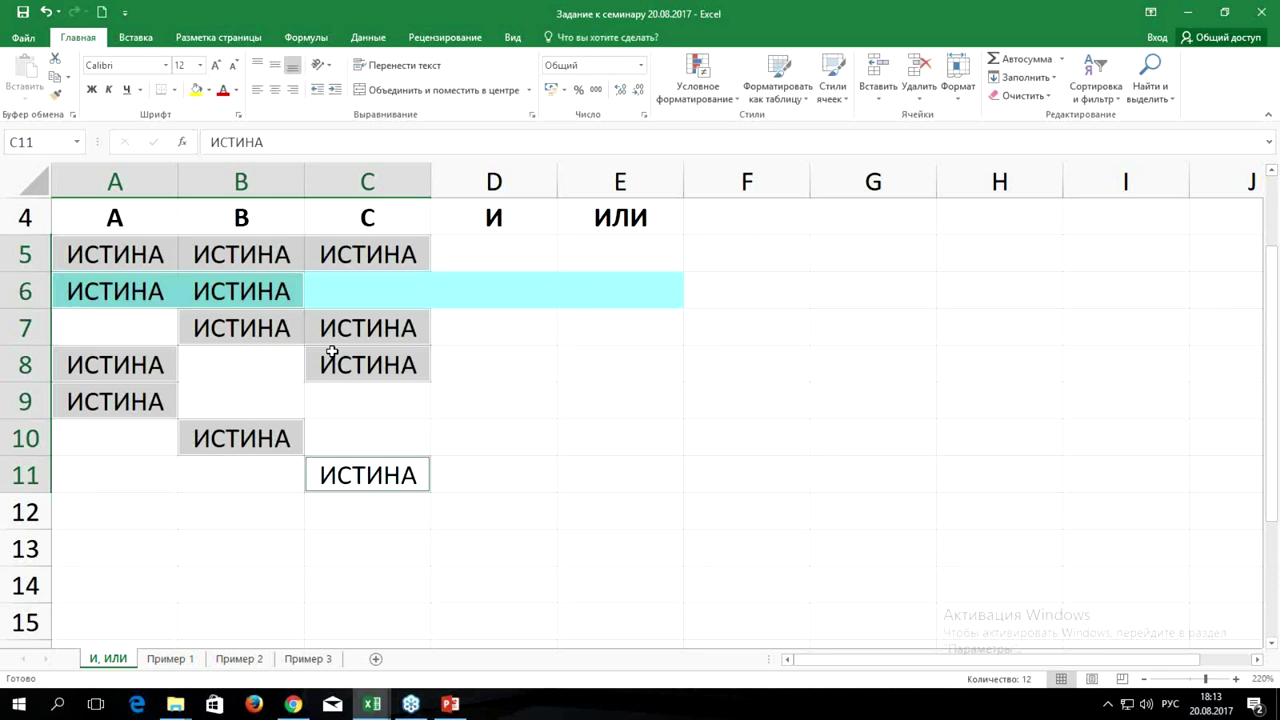
Fill C6, A7, B8, B9, C9, C10, A10, A11, B11 and A12:C12 with ЛОЖЬ at once.
click(352, 300)
ctrl+click(134, 325)
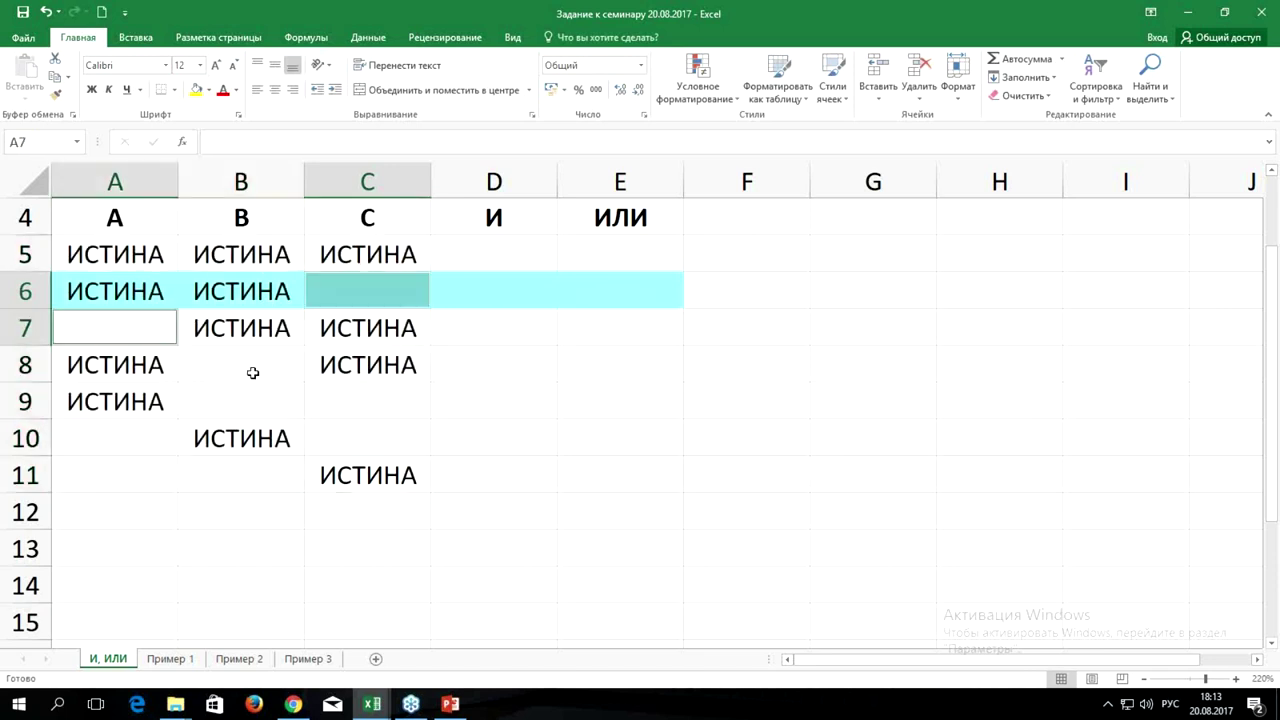
ctrl+click(253, 372)
ctrl+click(254, 392)
ctrl+click(339, 401)
ctrl+click(345, 435)
ctrl+click(133, 443)
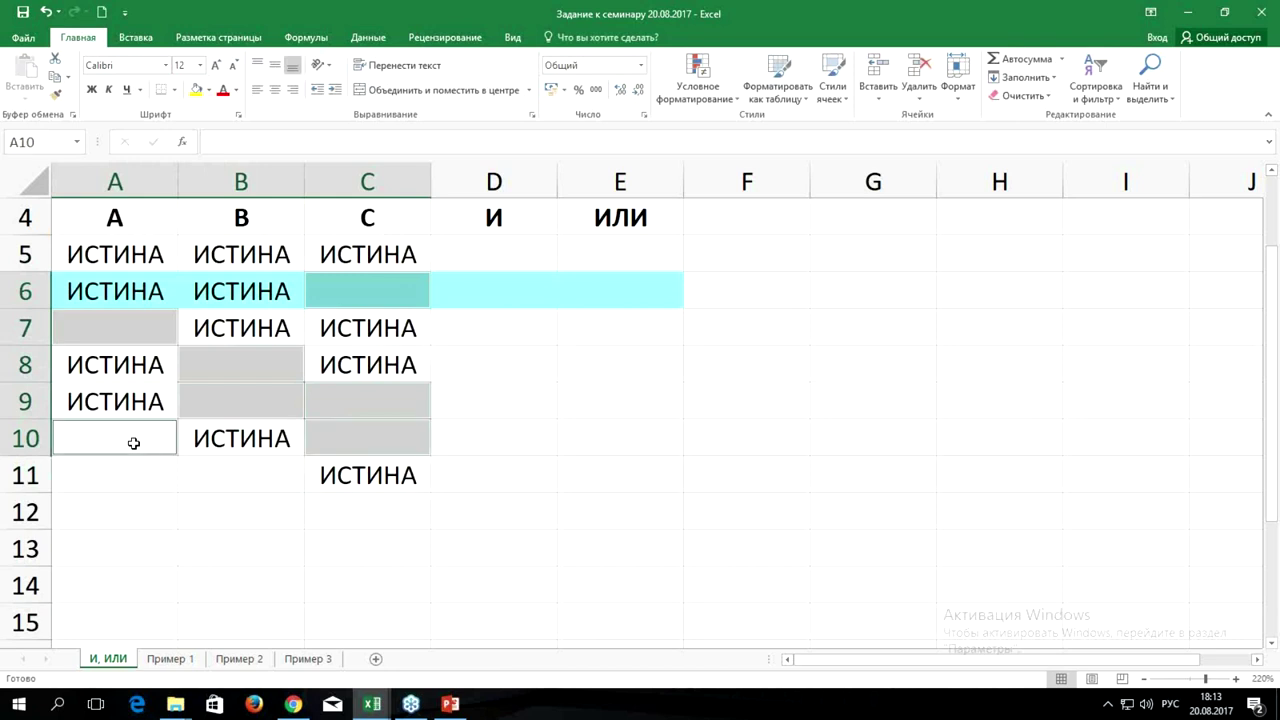
ctrl+click(145, 479)
ctrl+click(225, 478)
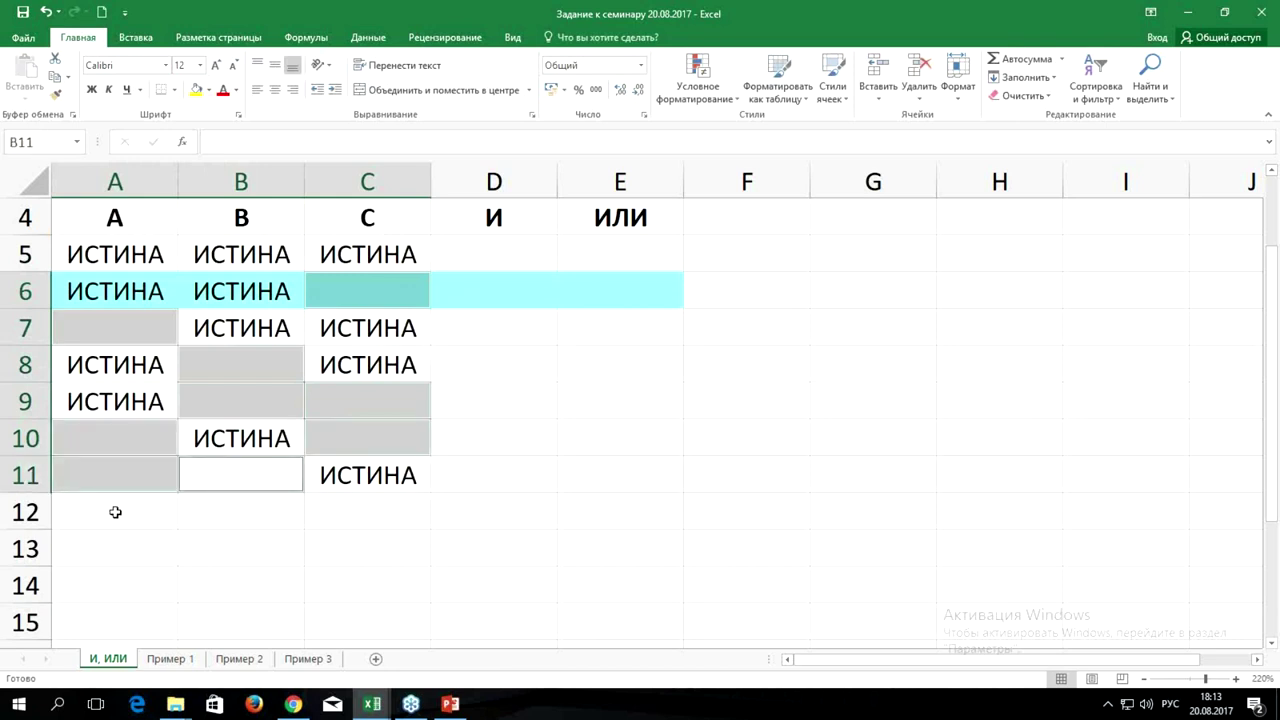
ctrl+drag(115, 512, 363, 505)
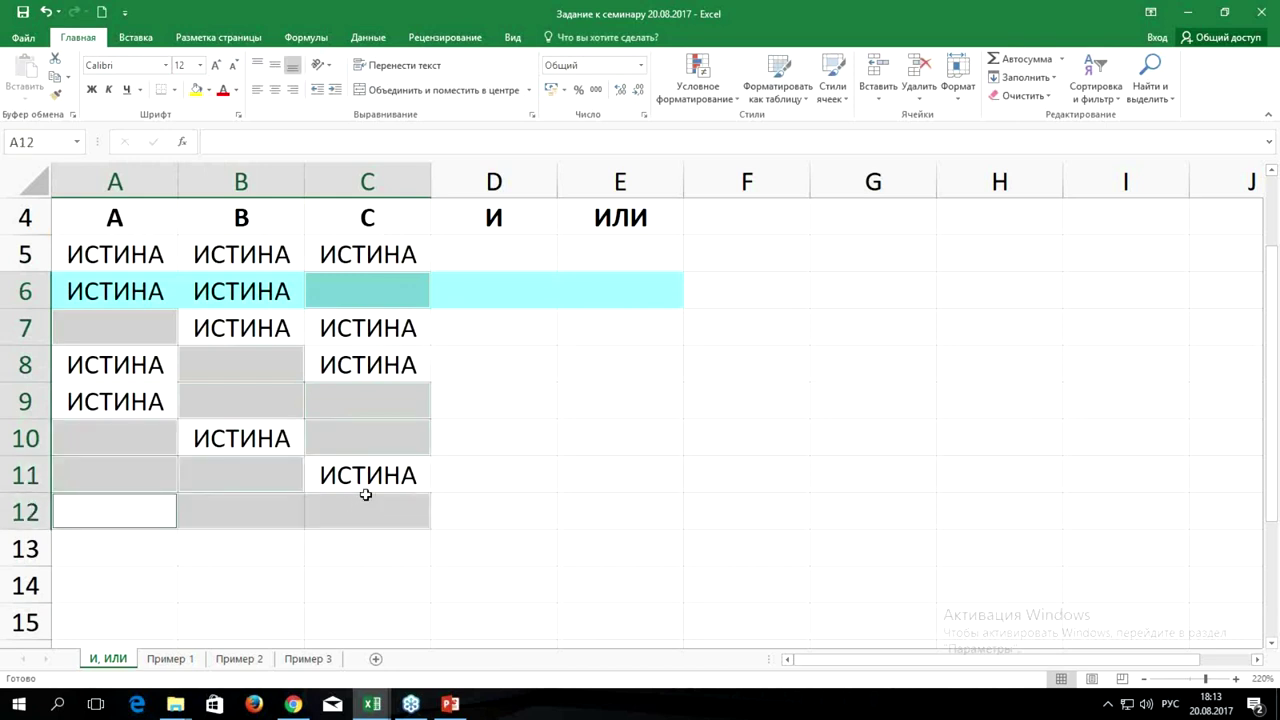
text(ложь)
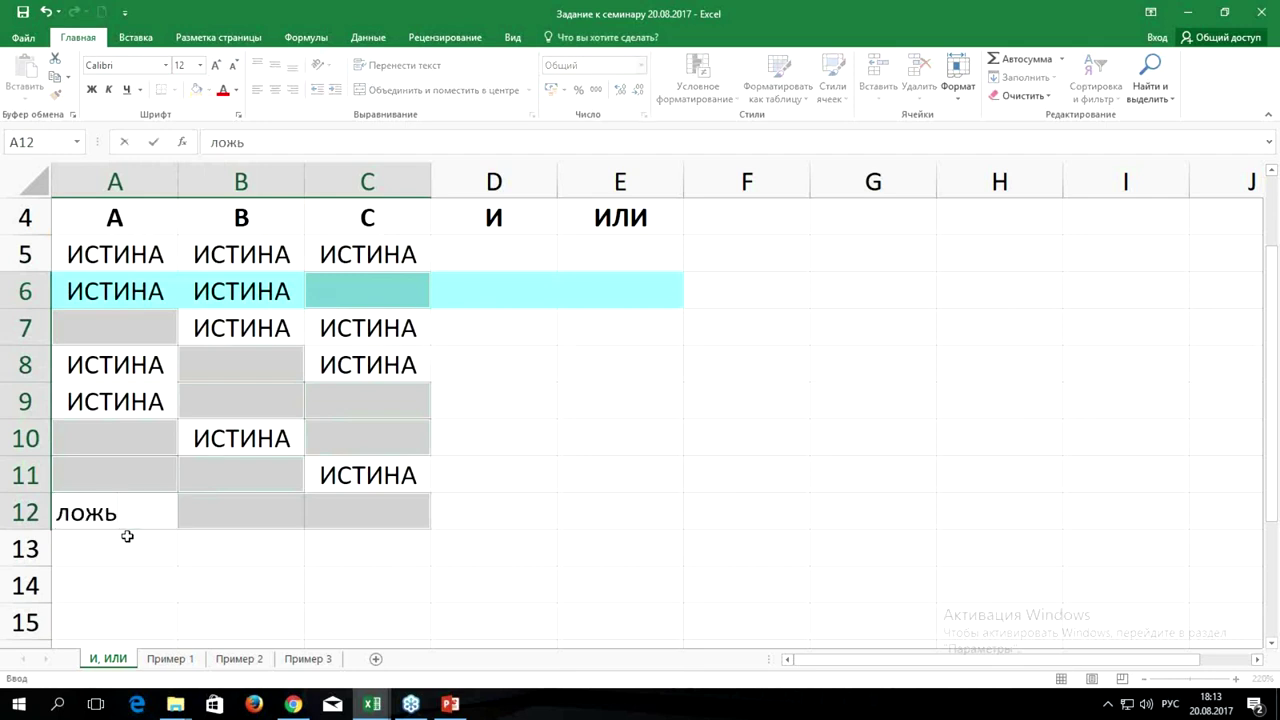
key(ctrl+Return)
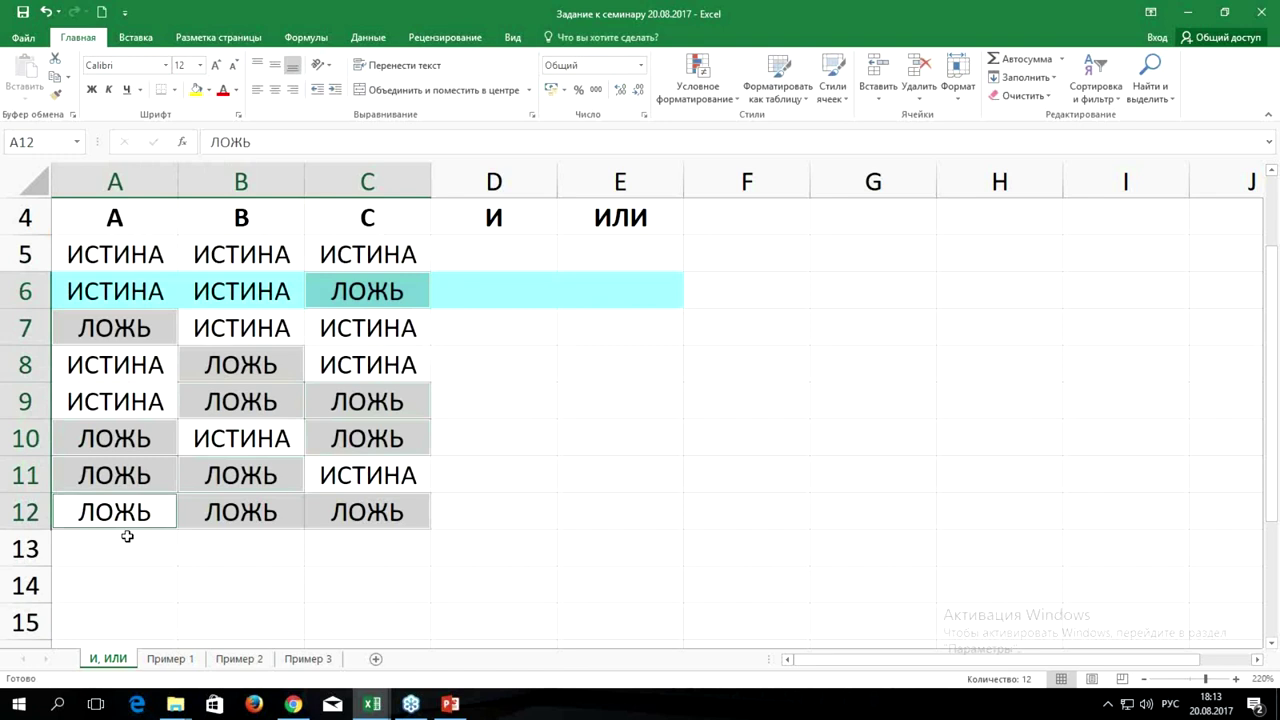
drag(110, 258, 359, 497)
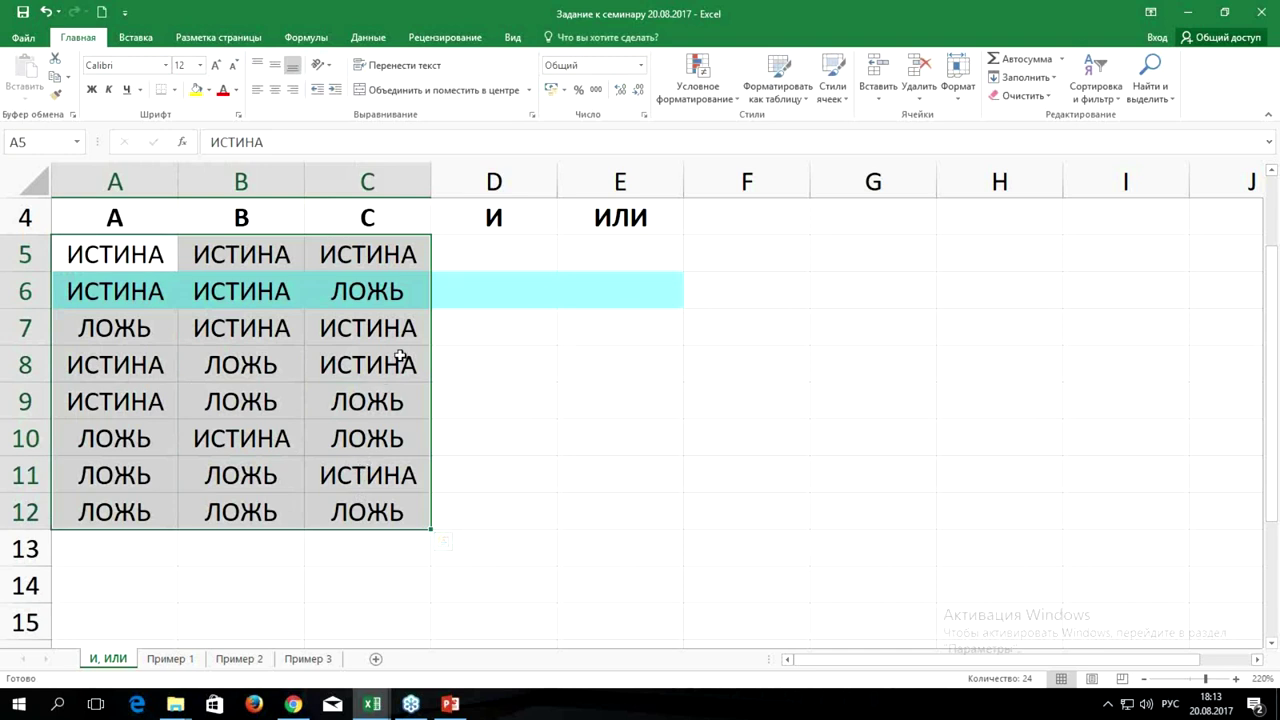
click(525, 249)
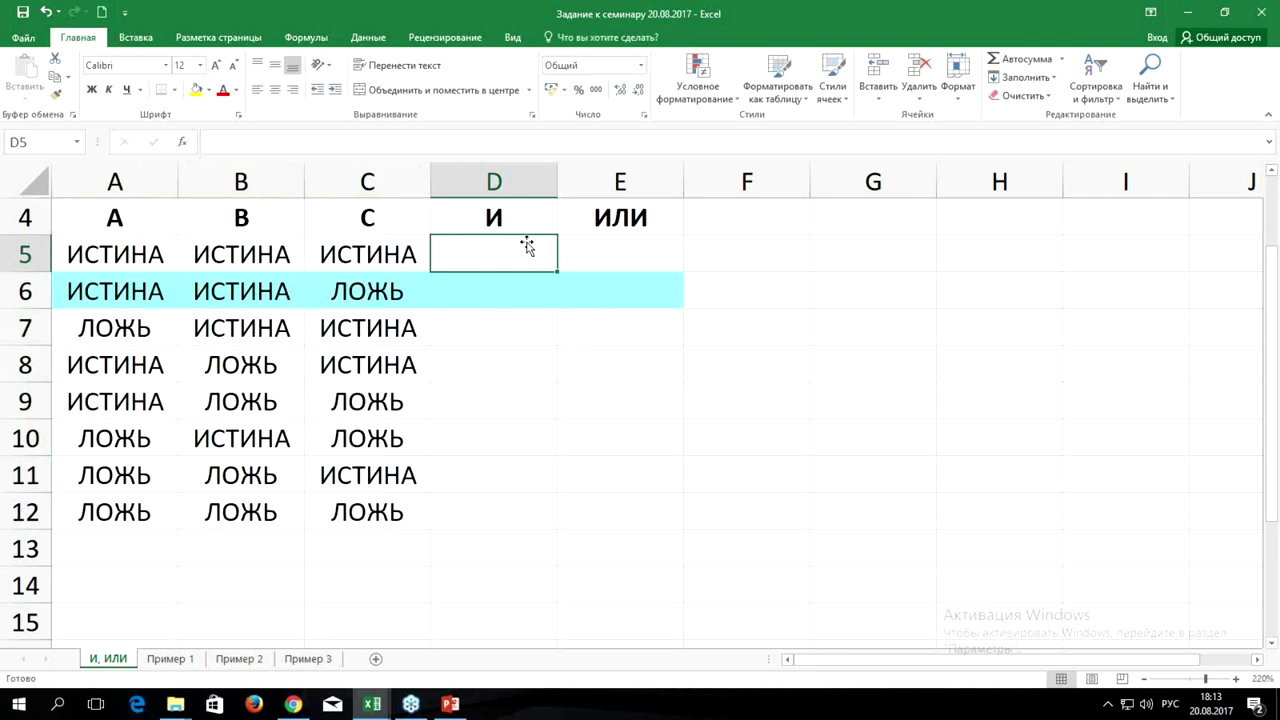
click(85, 252)
drag(215, 257, 378, 262)
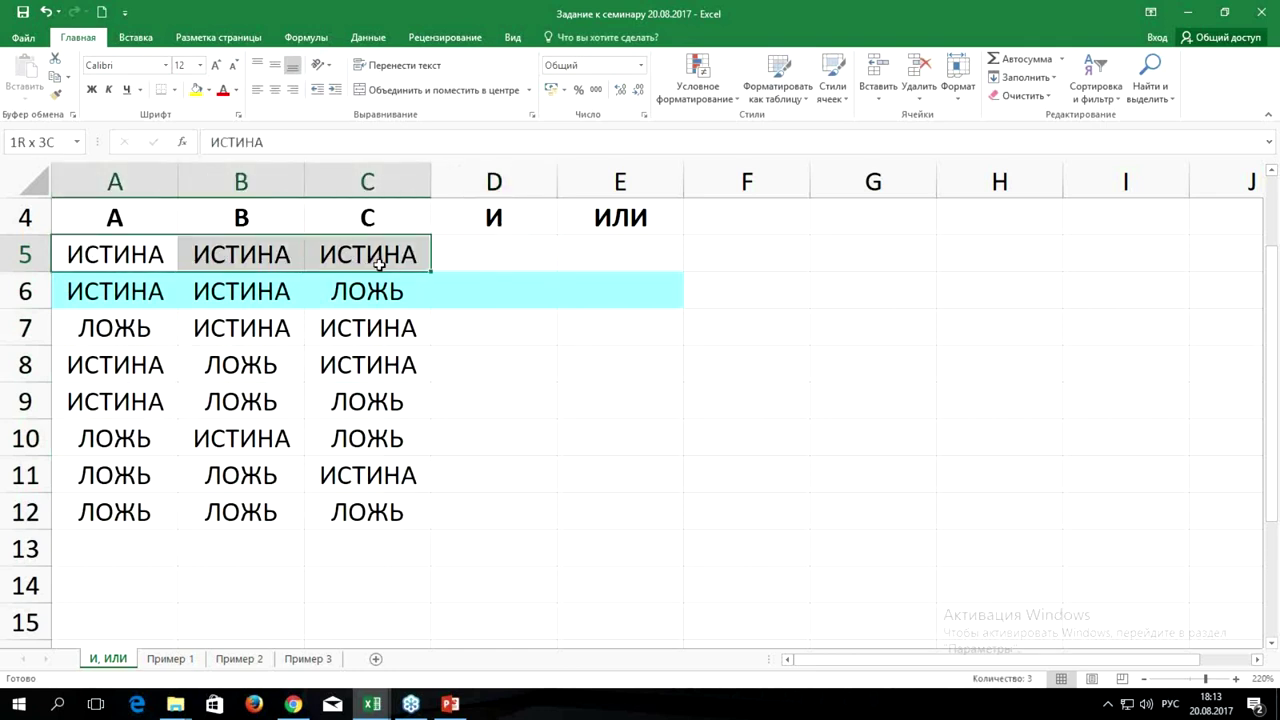
click(491, 249)
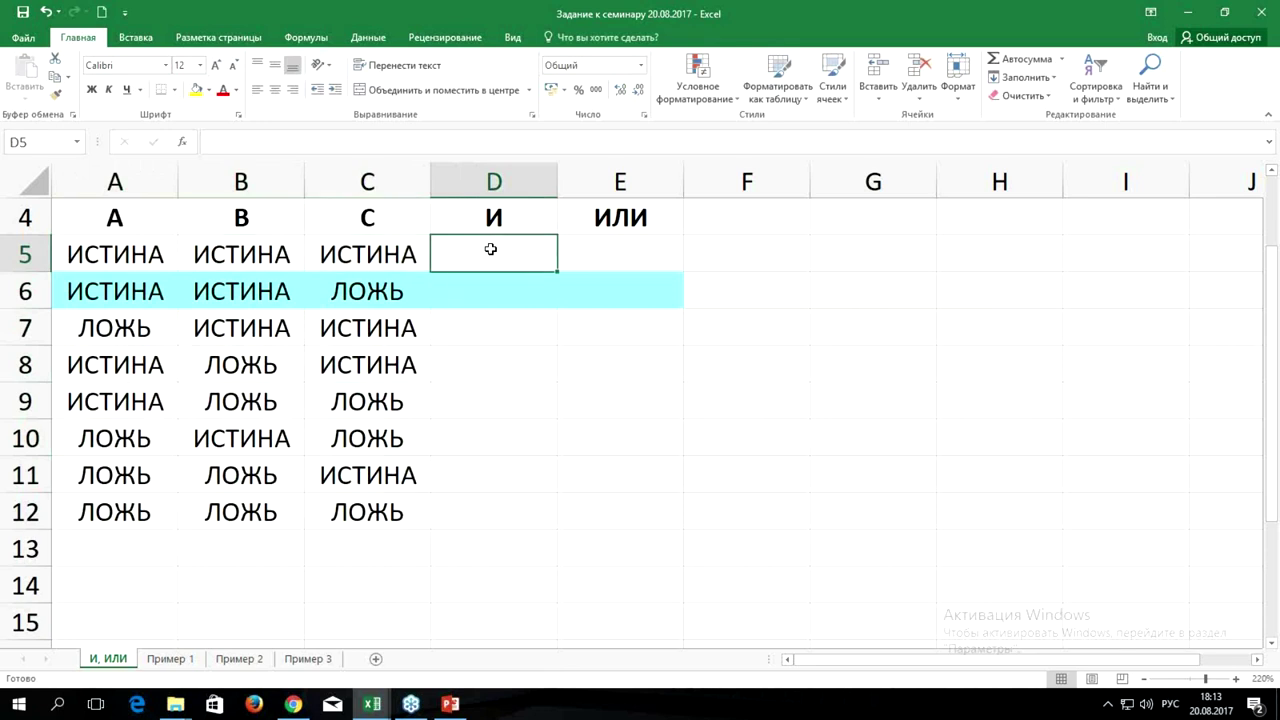
drag(83, 250, 337, 256)
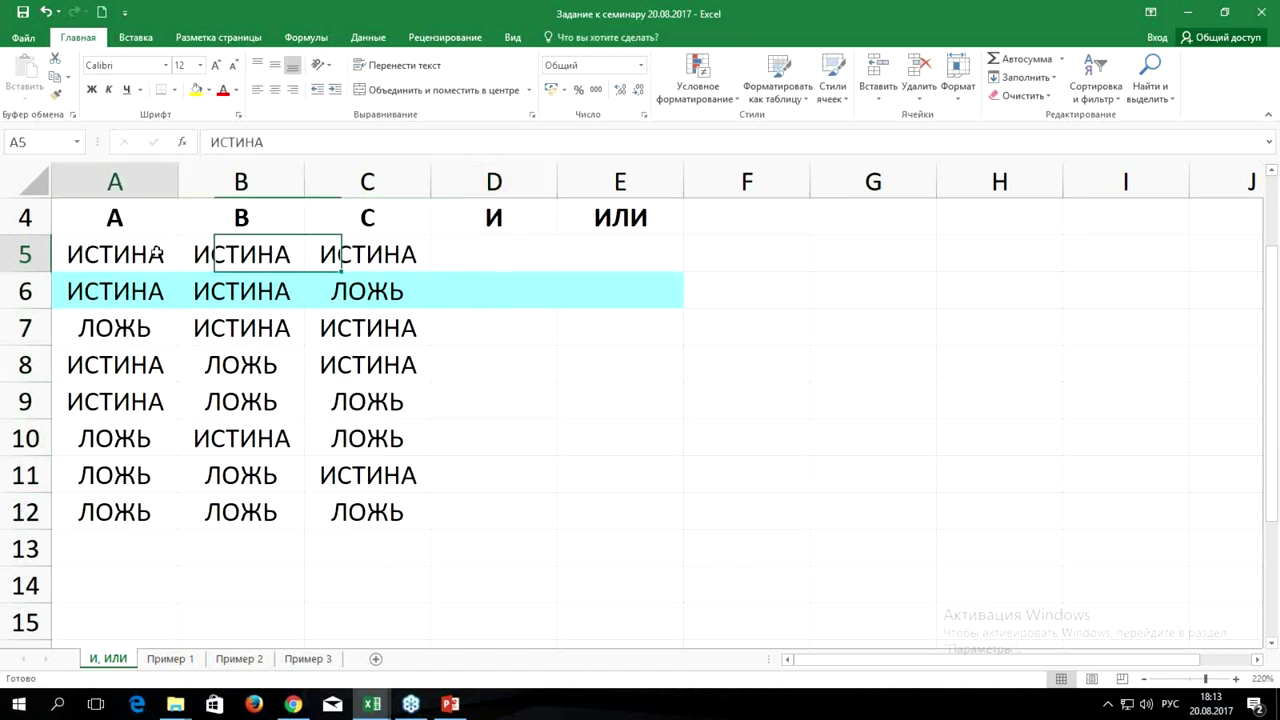
click(360, 292)
click(241, 362)
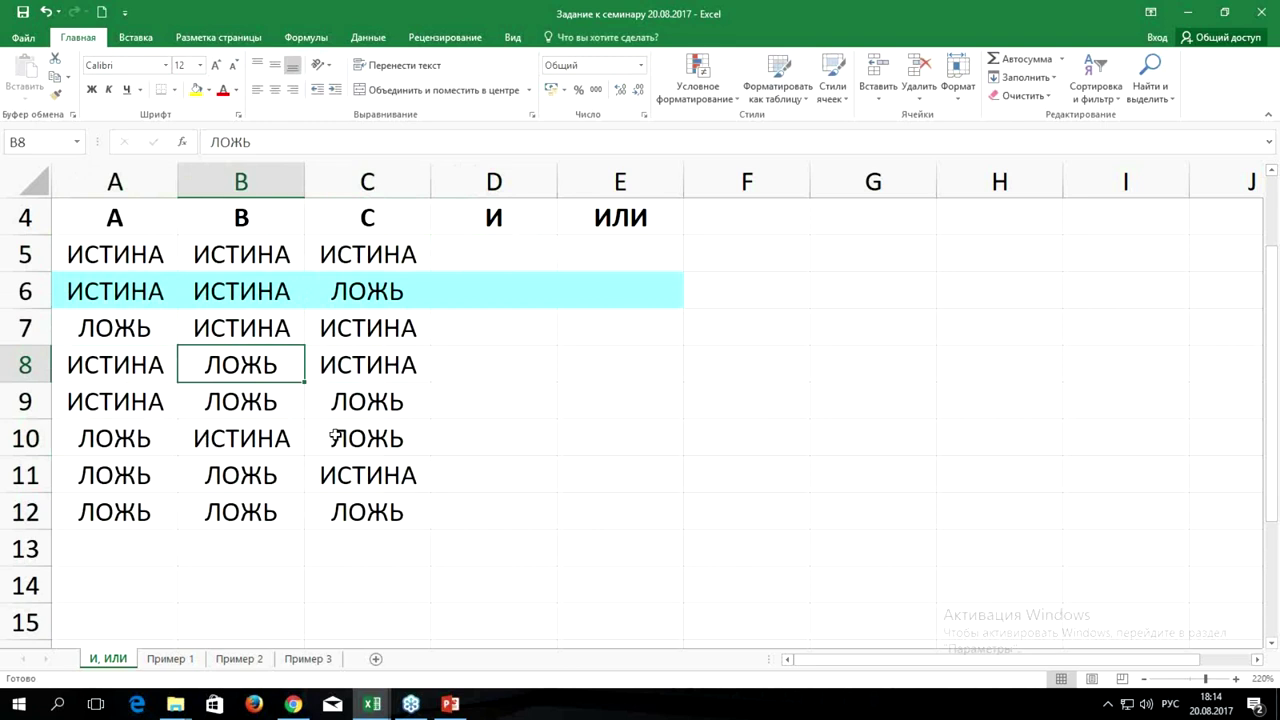
Enter =И(A5;B5;C5) in D5, which returns ИСТИНА for the all-true row.
click(477, 255)
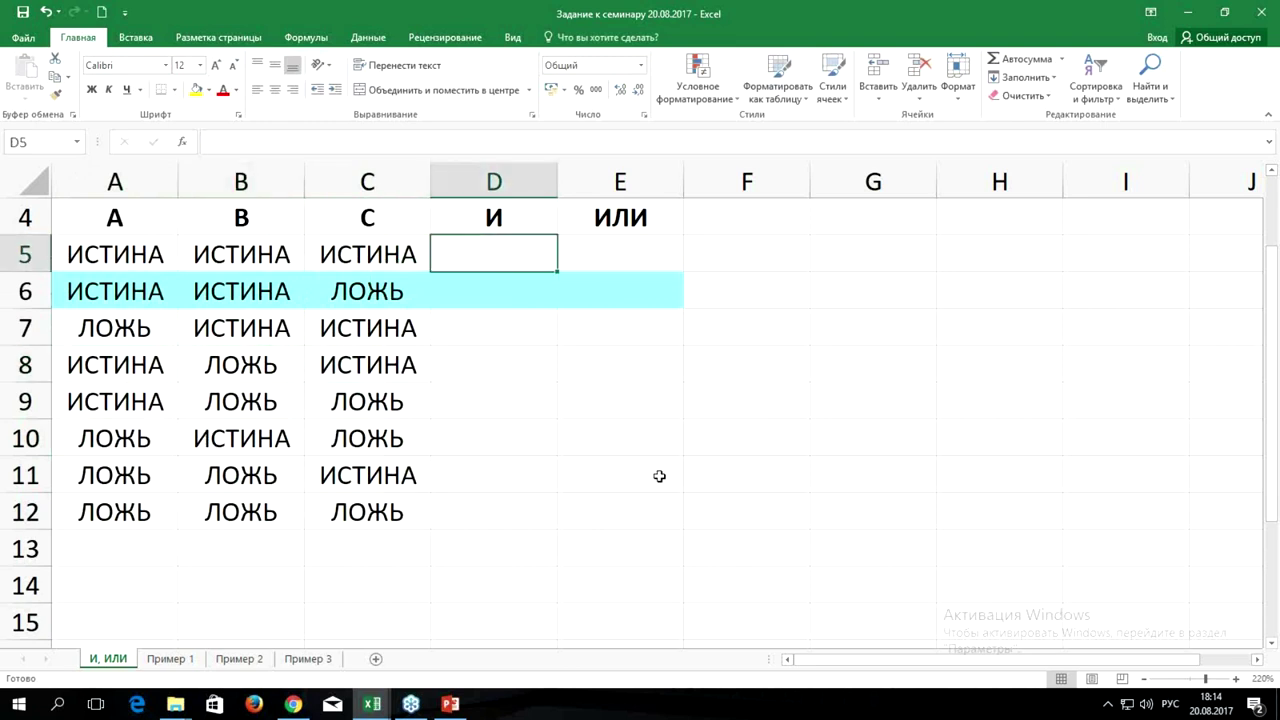
text(=и)
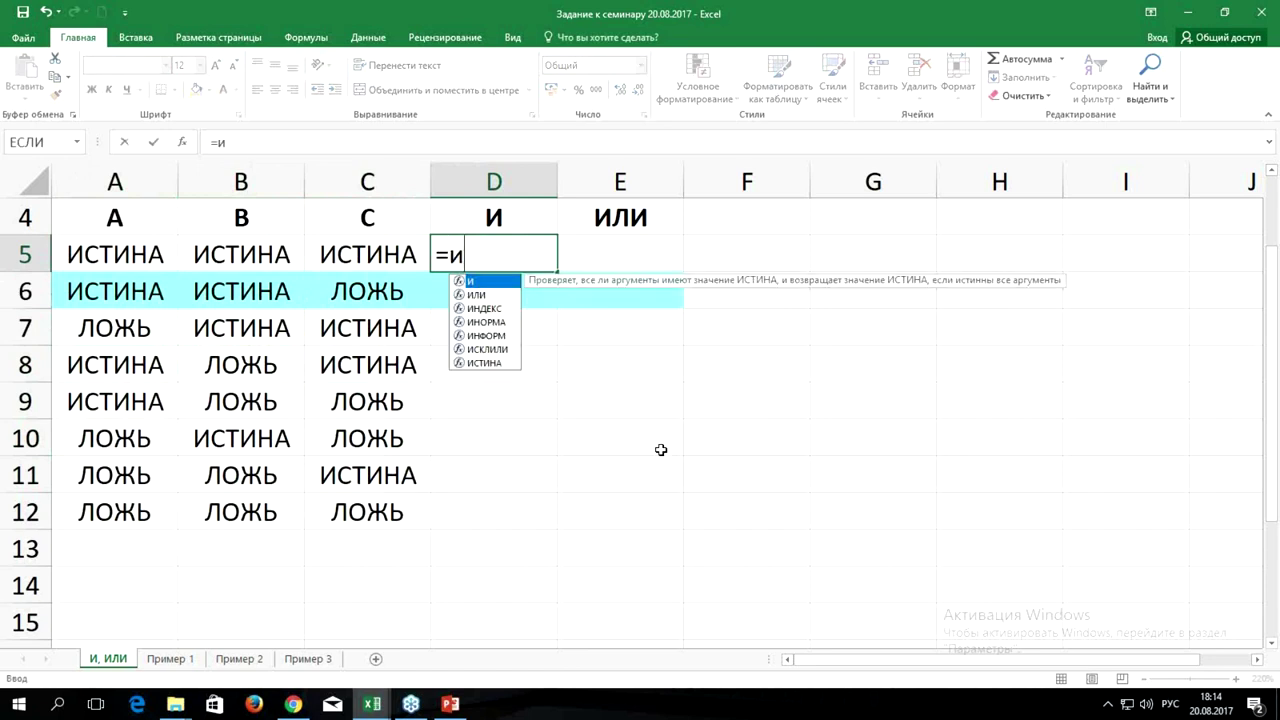
key(Tab)
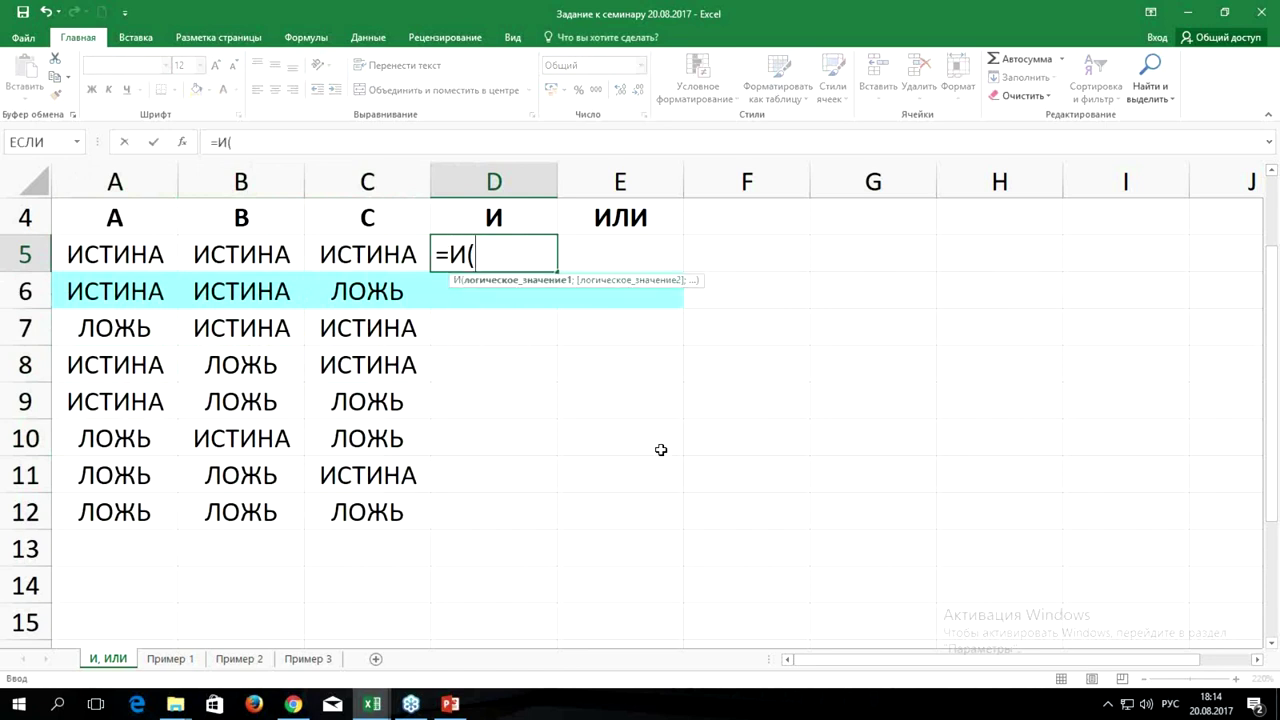
click(105, 254)
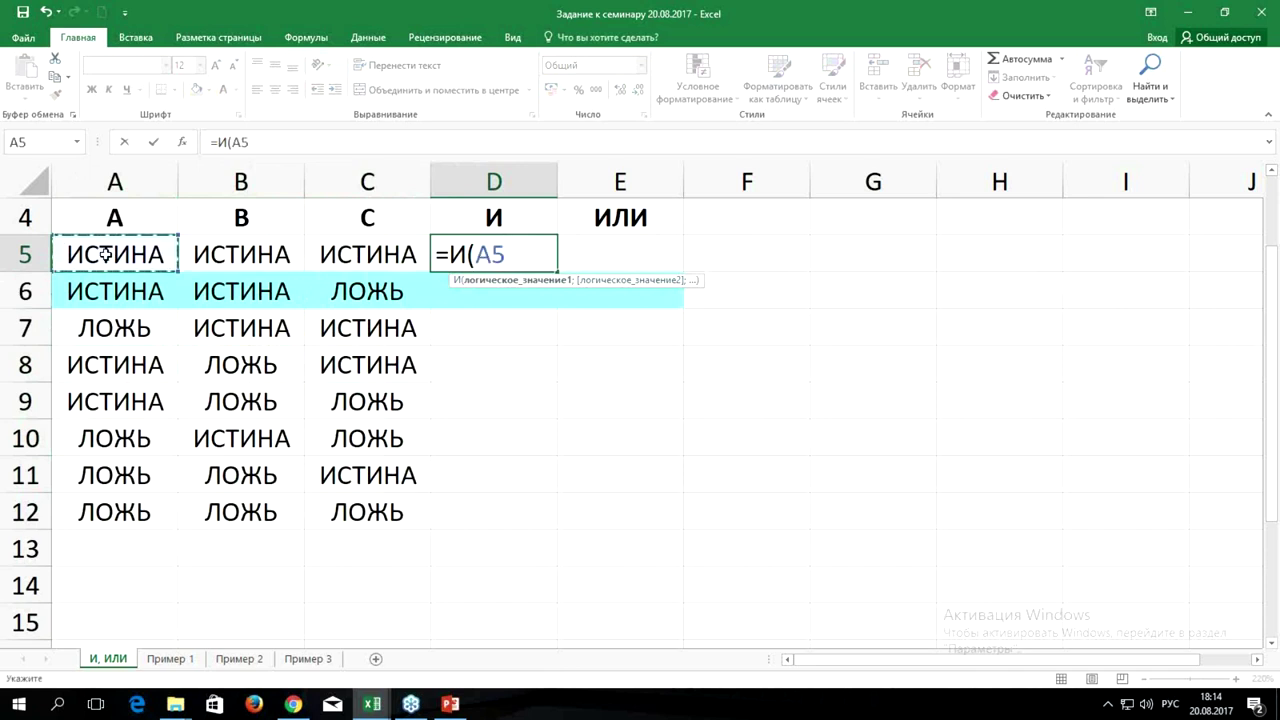
text(;)
click(249, 260)
text(;)
click(343, 257)
text(;)
key(BackSpace)
text())
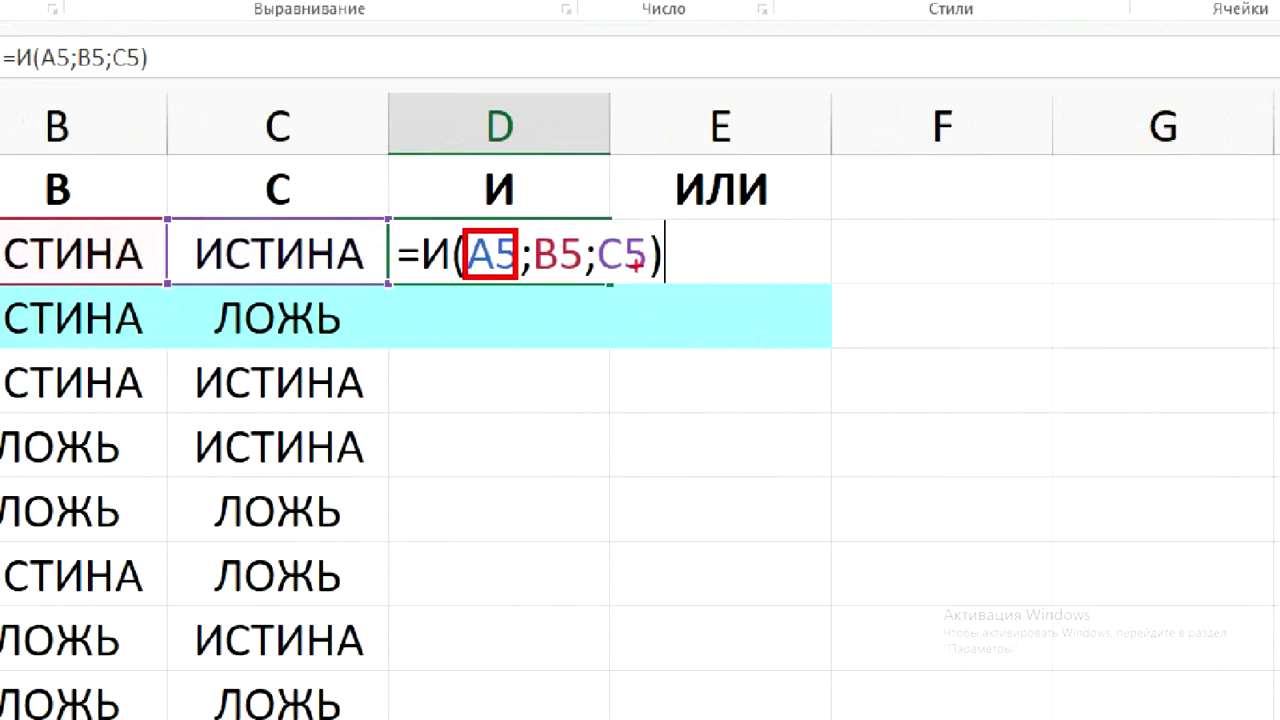
click(487, 255)
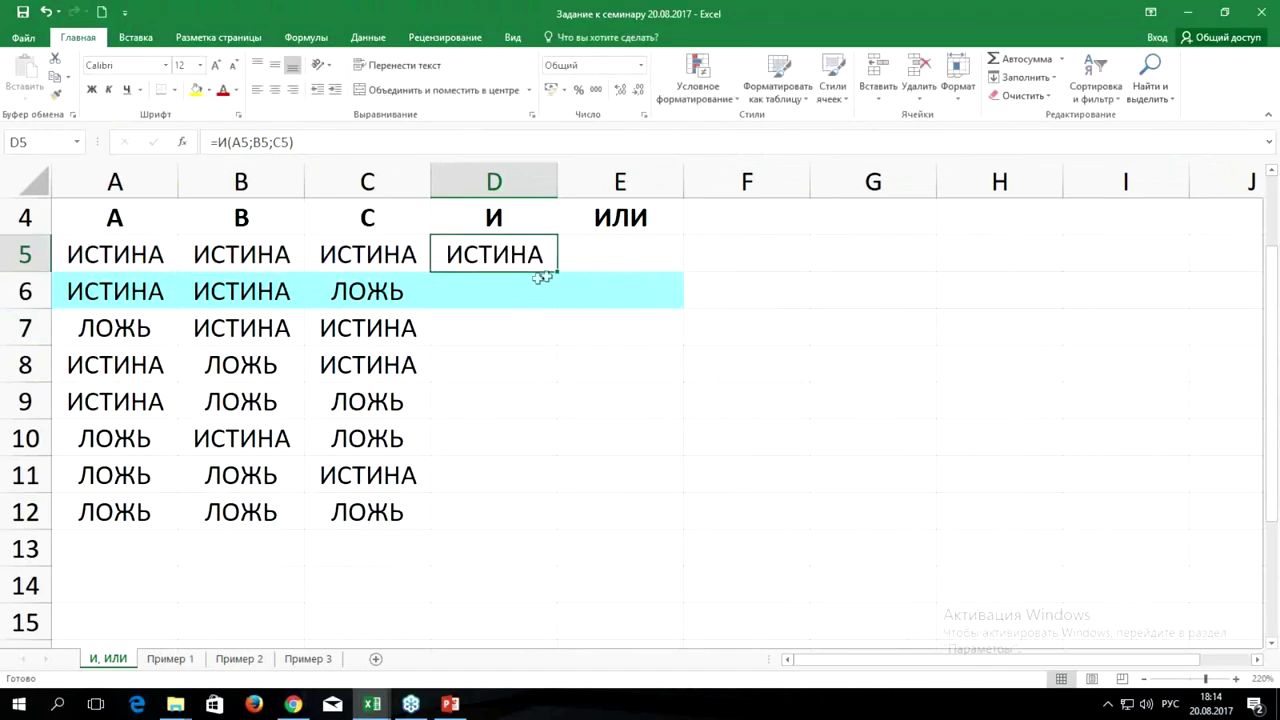
Fill the D5 И formula down to D12 and check the copied formula in D6.
drag(559, 276, 535, 514)
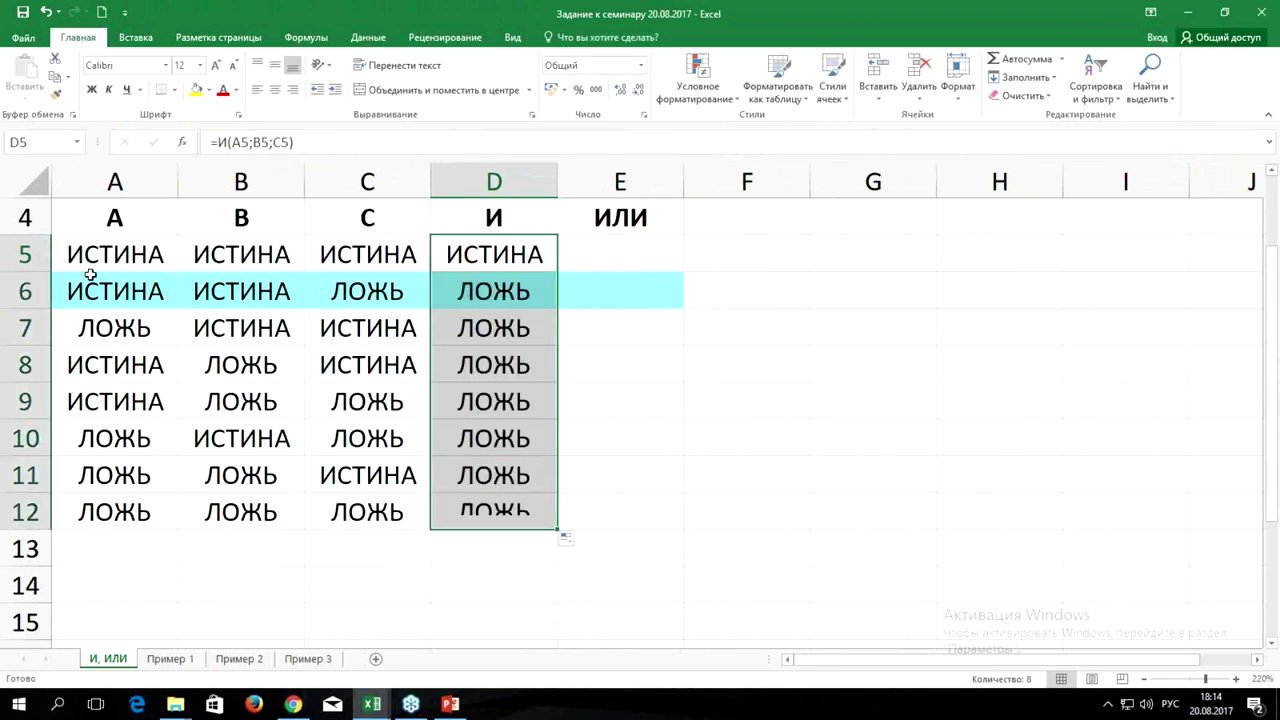
mouse_move(80, 283)
mouse_down()
mouse_move(417, 319)
mouse_move(367, 365)
mouse_up()
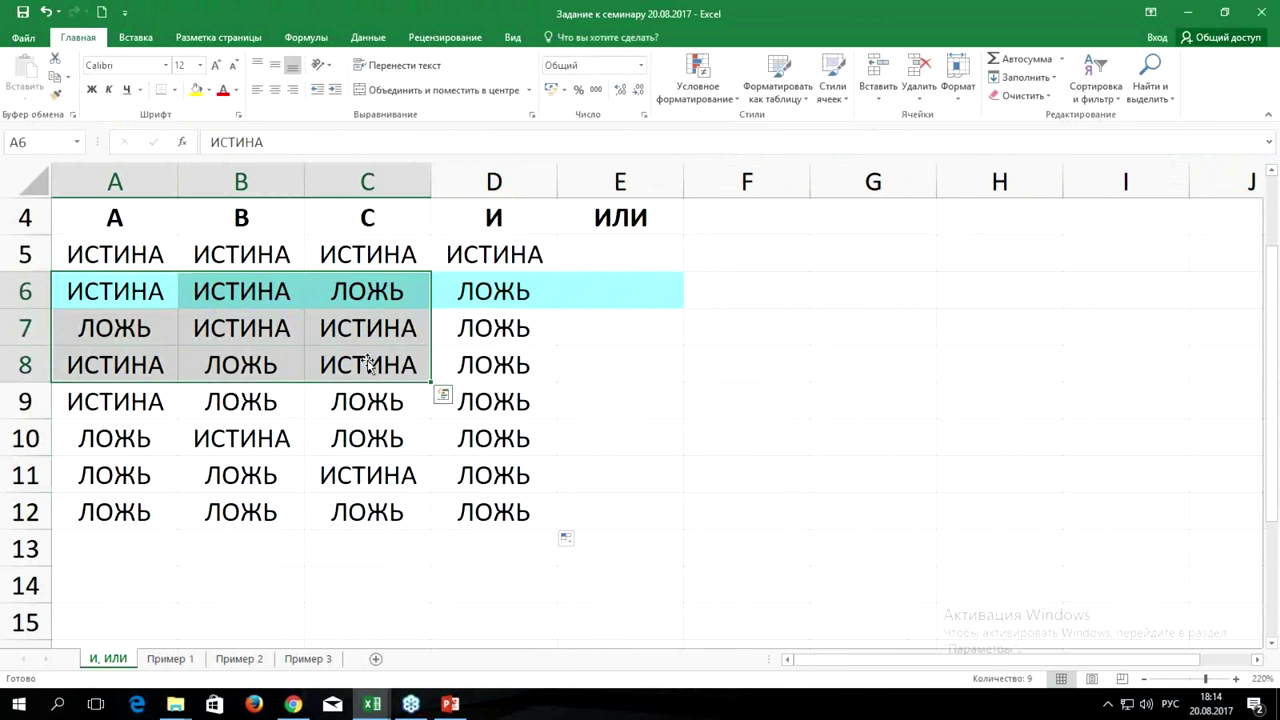
click(480, 290)
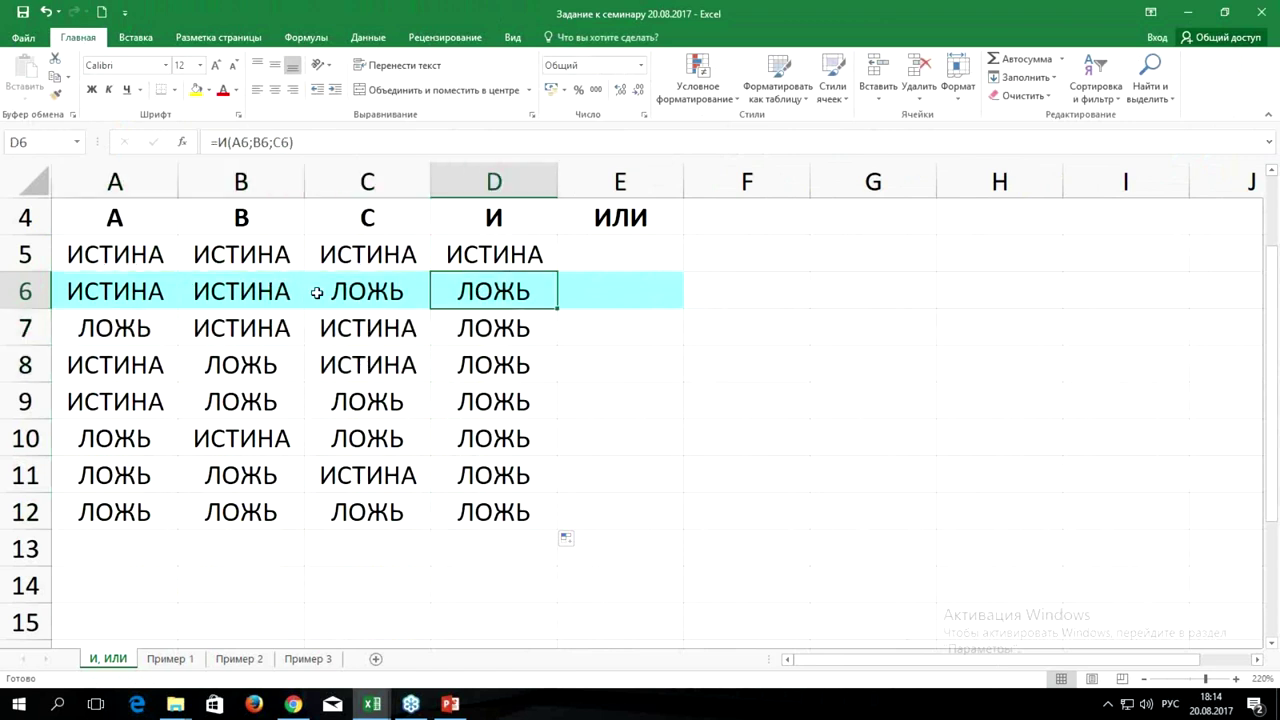
Compare the false inputs in rows 6–9 with the ЛОЖЬ results in D6:D12 and the original D5.
click(361, 289)
click(160, 326)
click(217, 366)
click(136, 393)
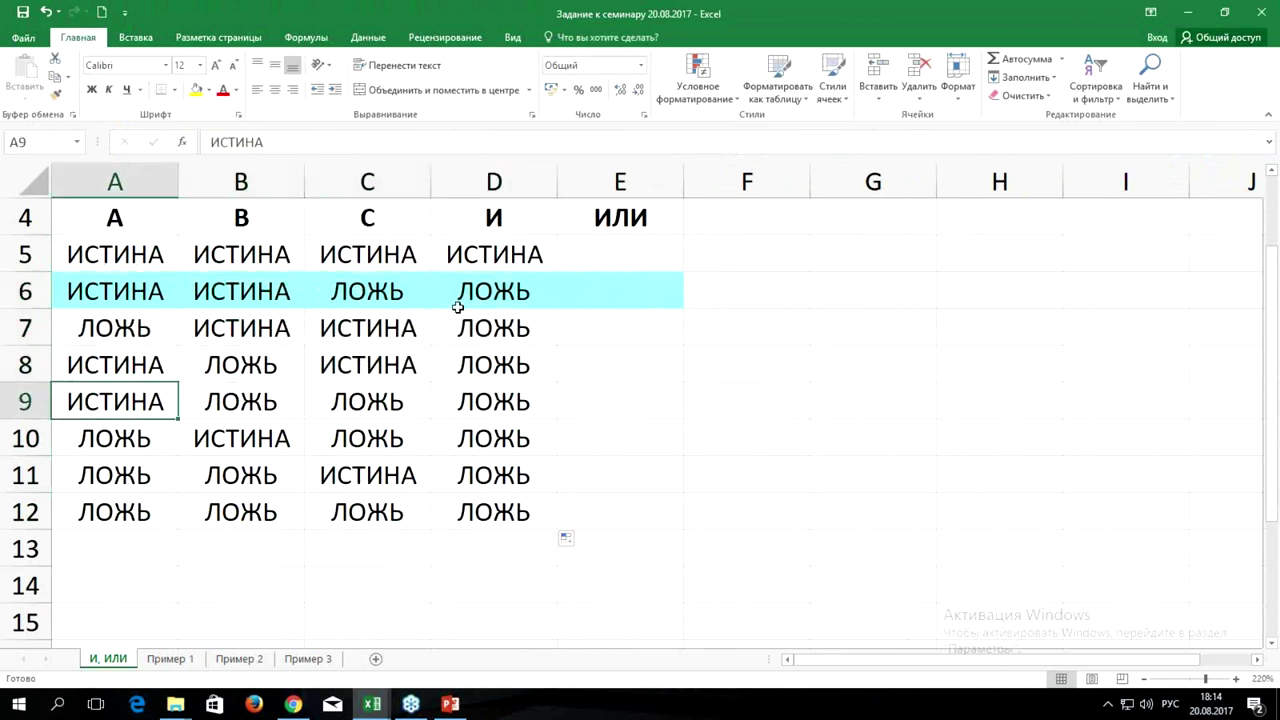
drag(468, 293, 483, 508)
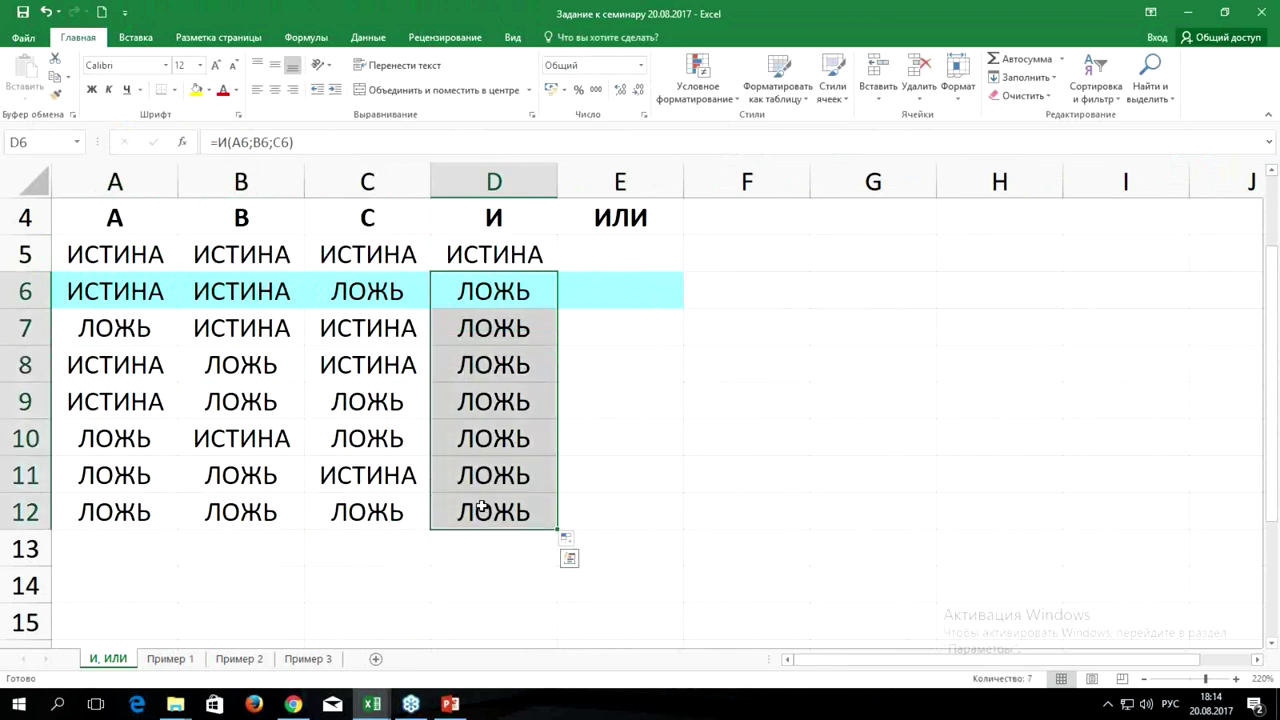
click(513, 256)
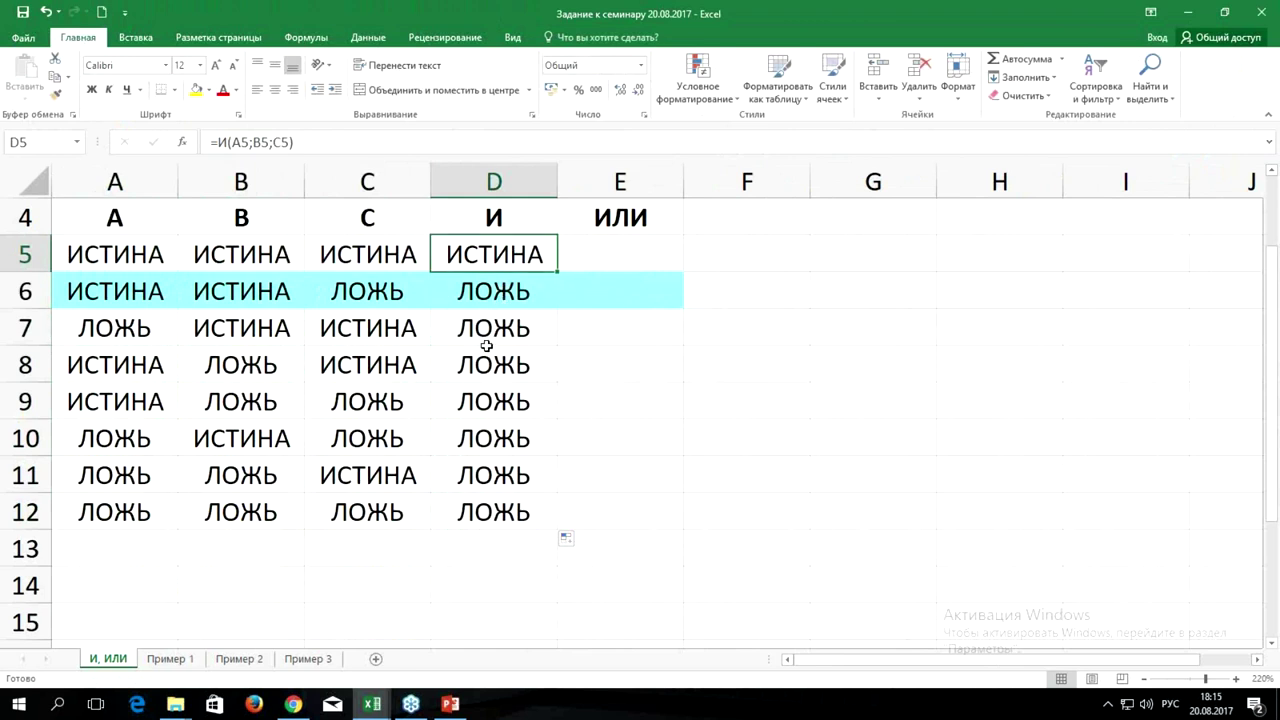
Compare row 5's true values, E5:E11 and row 12's all-false inputs before writing the ИЛИ formula.
click(623, 254)
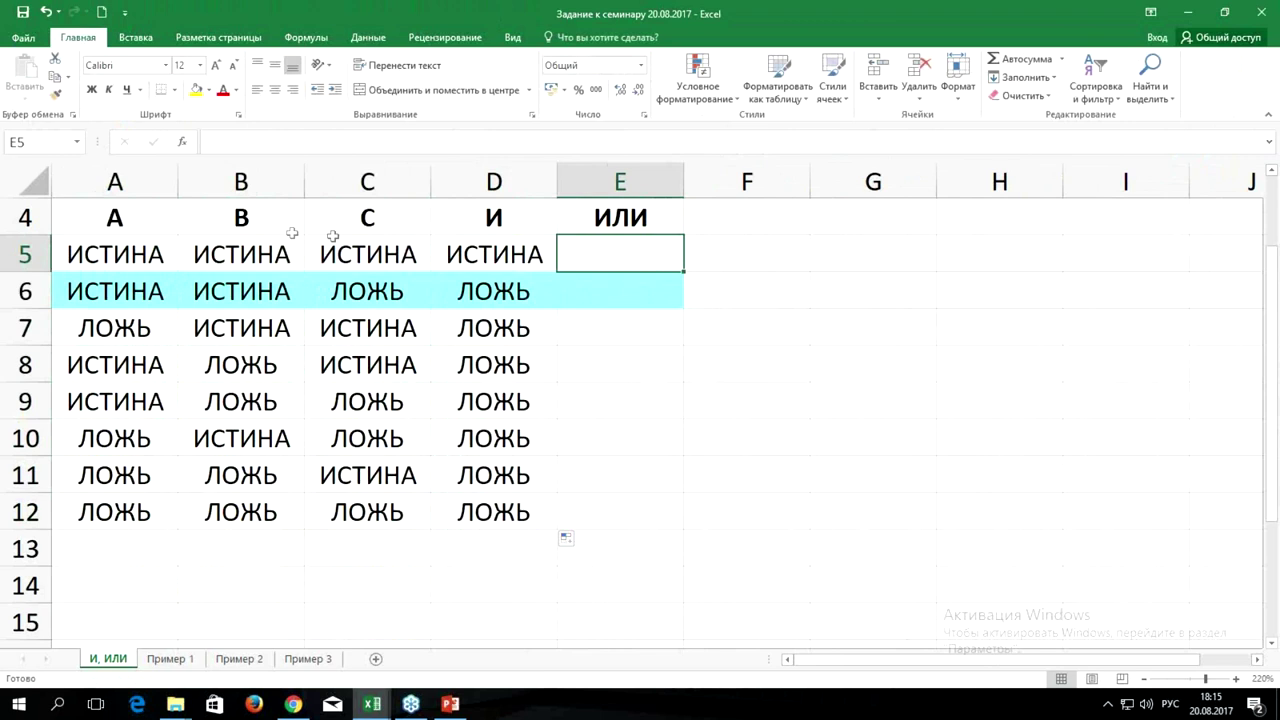
drag(245, 255, 460, 263)
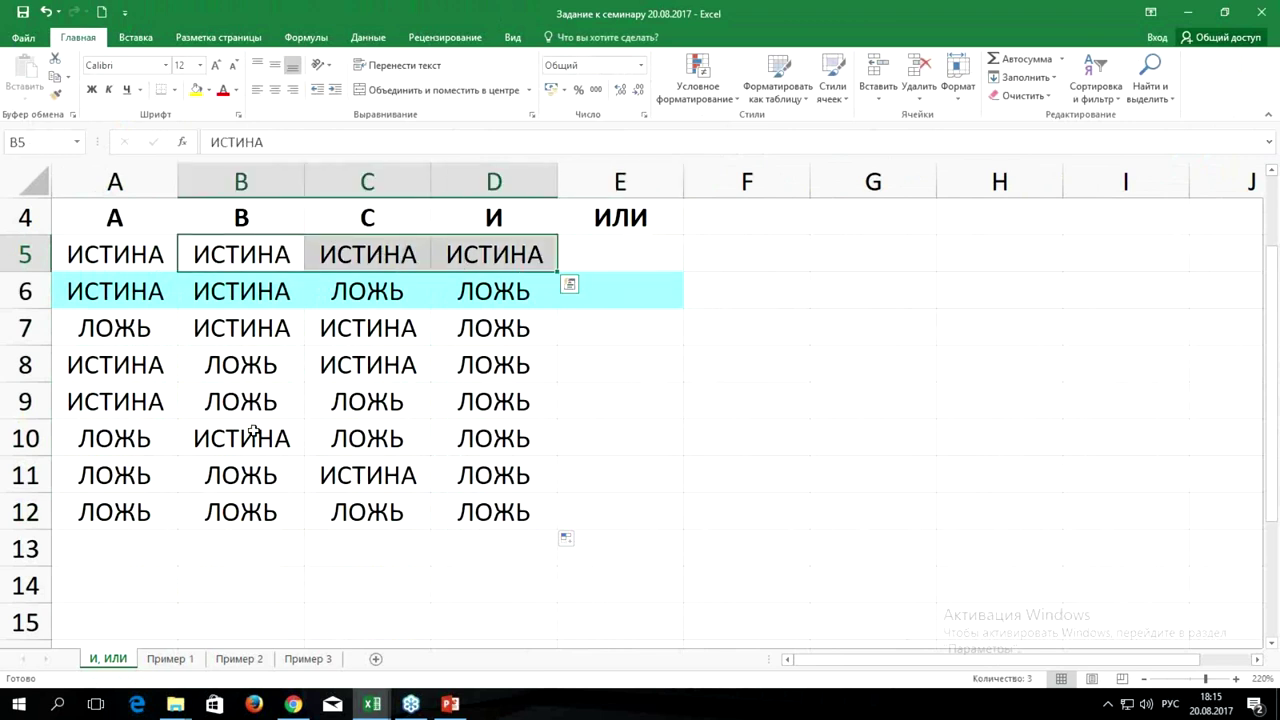
drag(600, 252, 615, 476)
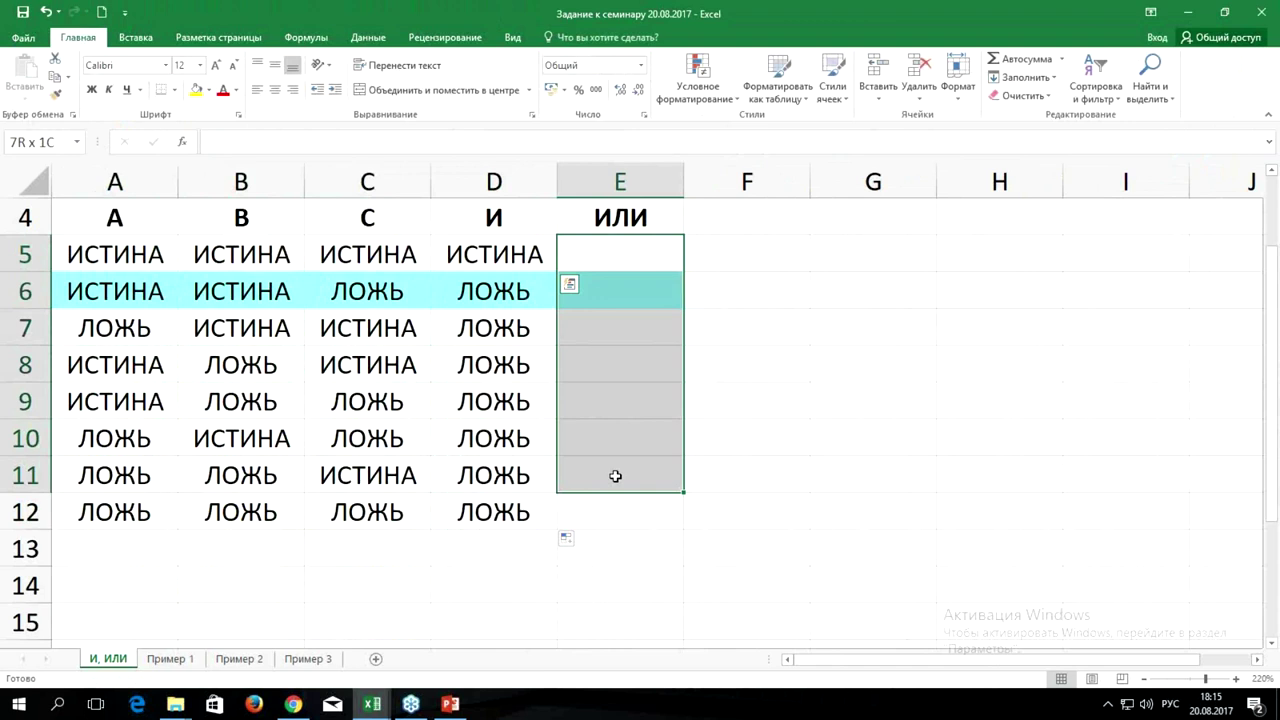
mouse_move(78, 512)
mouse_down()
mouse_move(462, 512)
mouse_move(398, 512)
mouse_up()
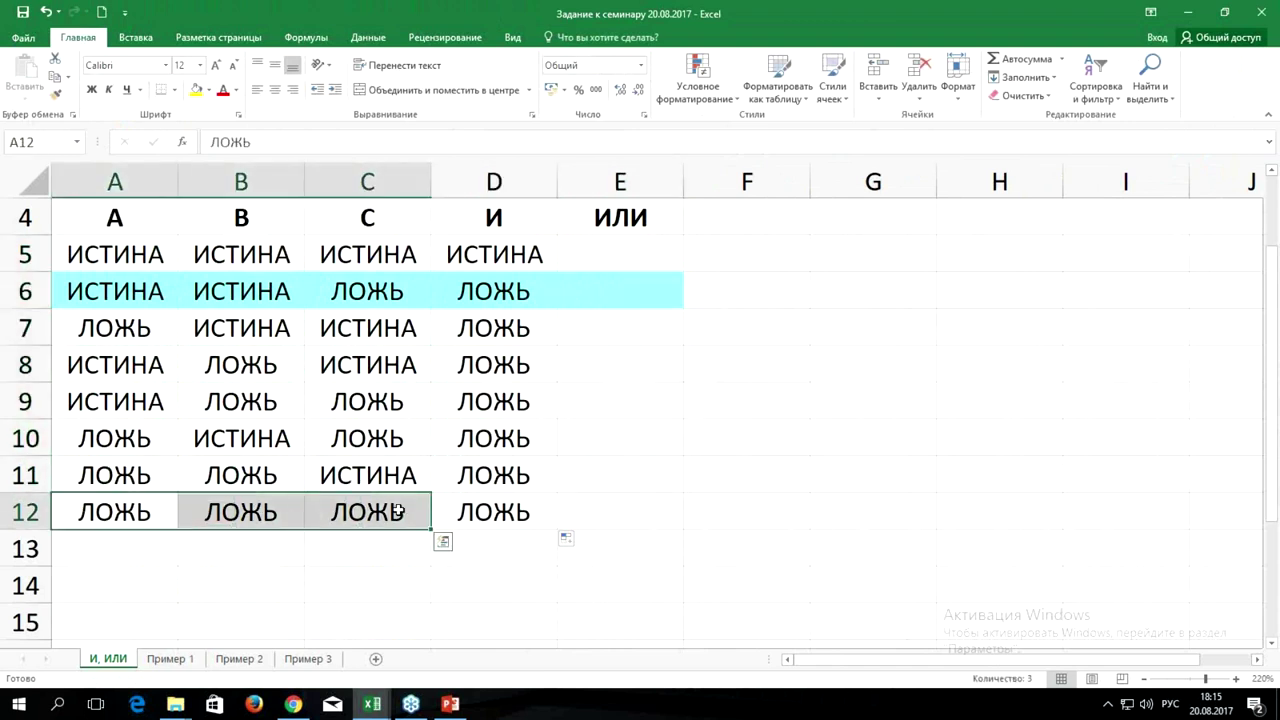
Enter =ИЛИ(A5;B5;C5) in E5.
click(631, 252)
text(=или)
key(Tab)
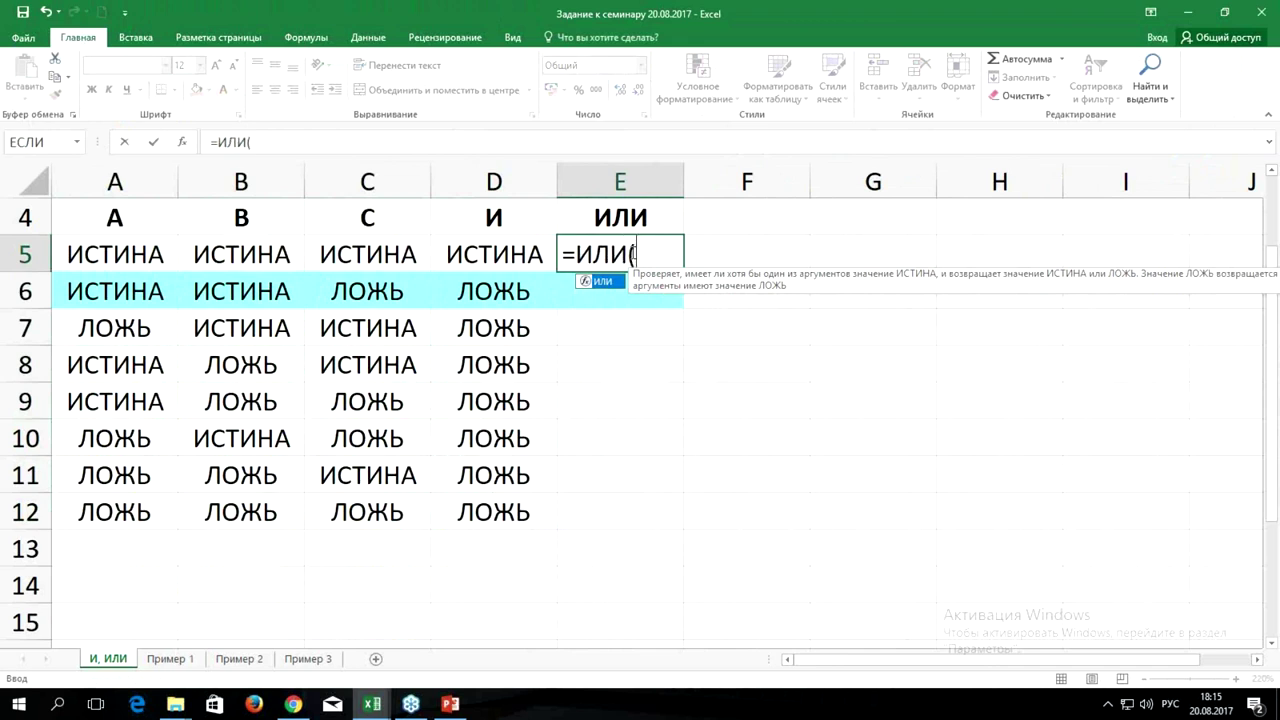
click(119, 246)
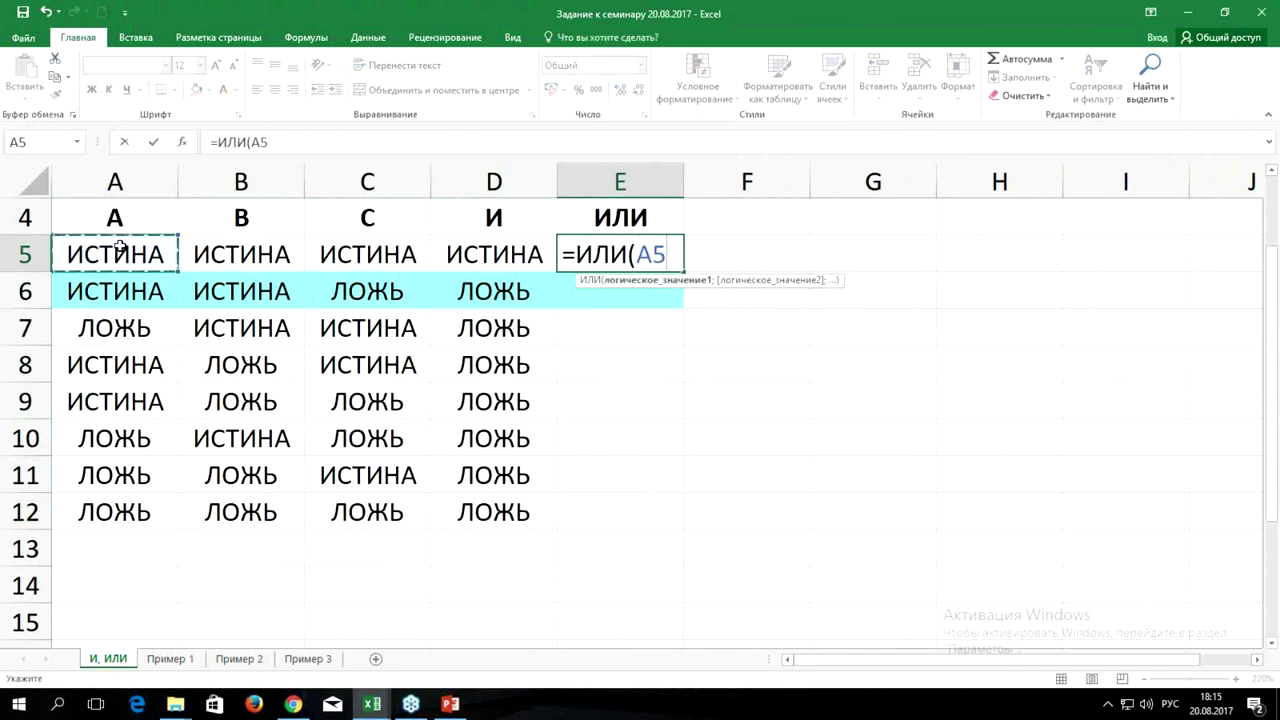
text(;)
click(205, 255)
text(;)
click(378, 252)
text(;)
key(BackSpace)
text())
key(ctrl+Return)
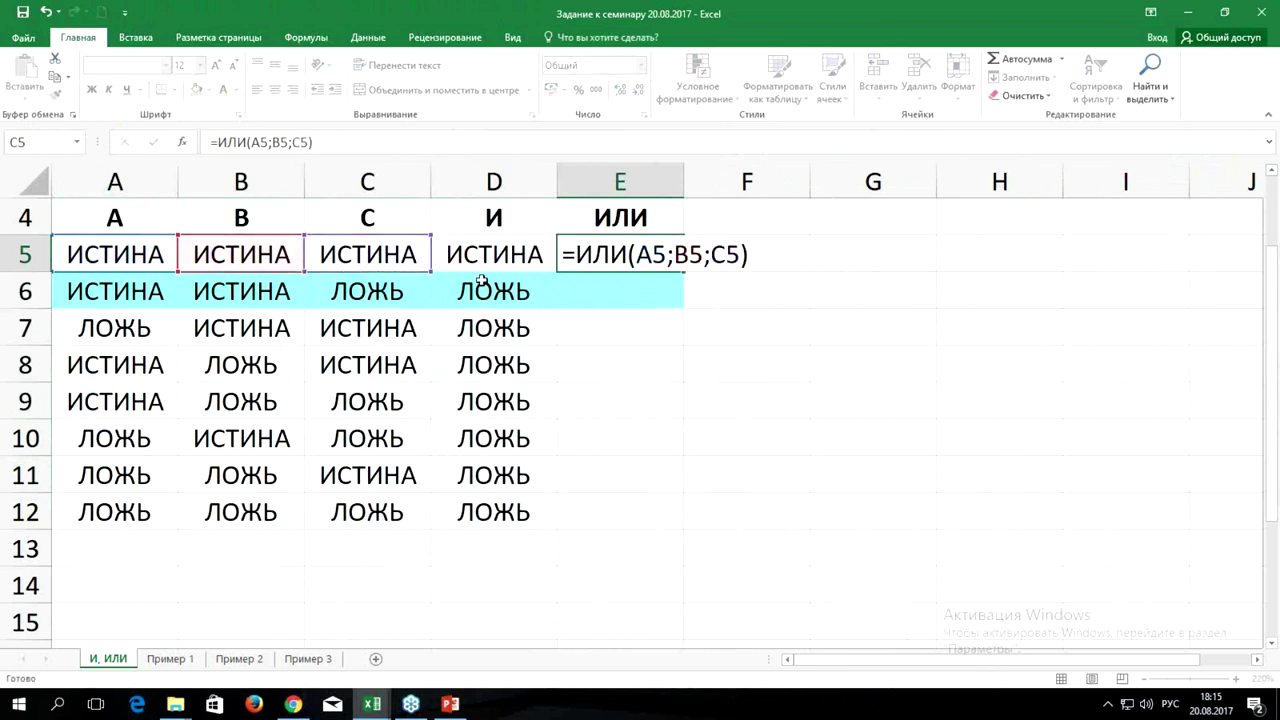
Copy the ИЛИ formula down to E12, where row 12 returns ЛОЖЬ.
double_click(677, 271)
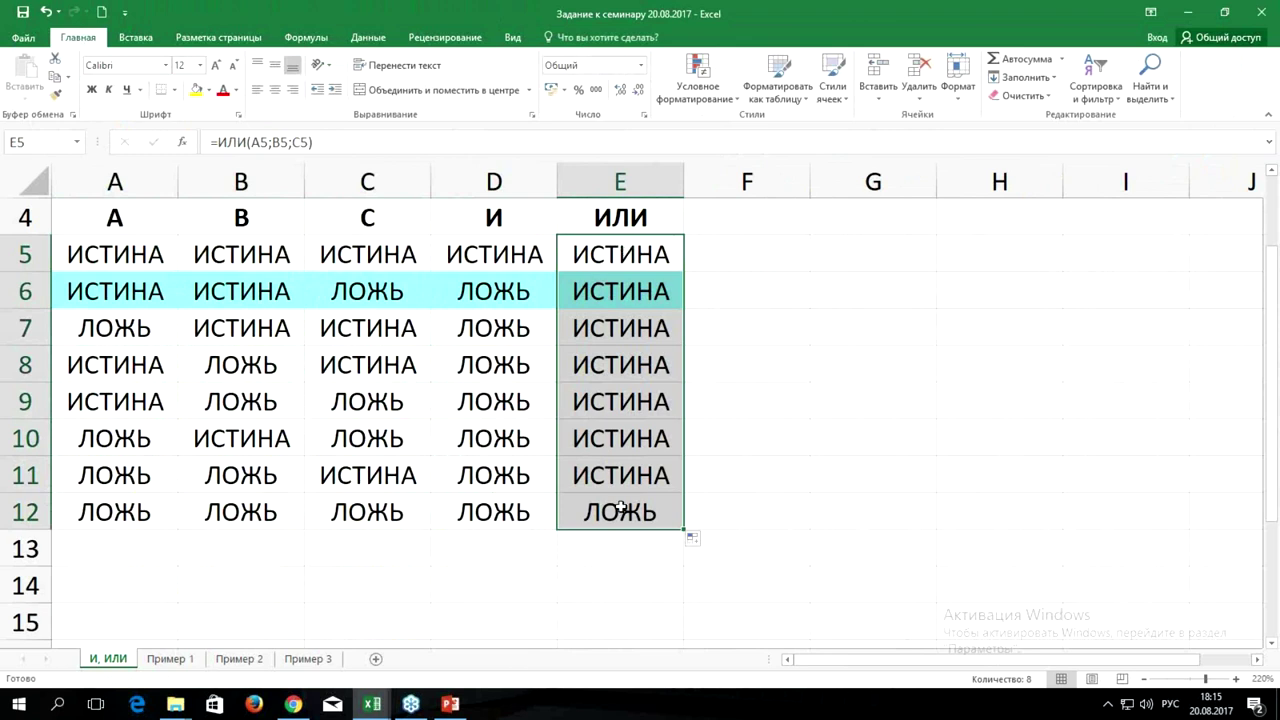
drag(72, 517, 626, 519)
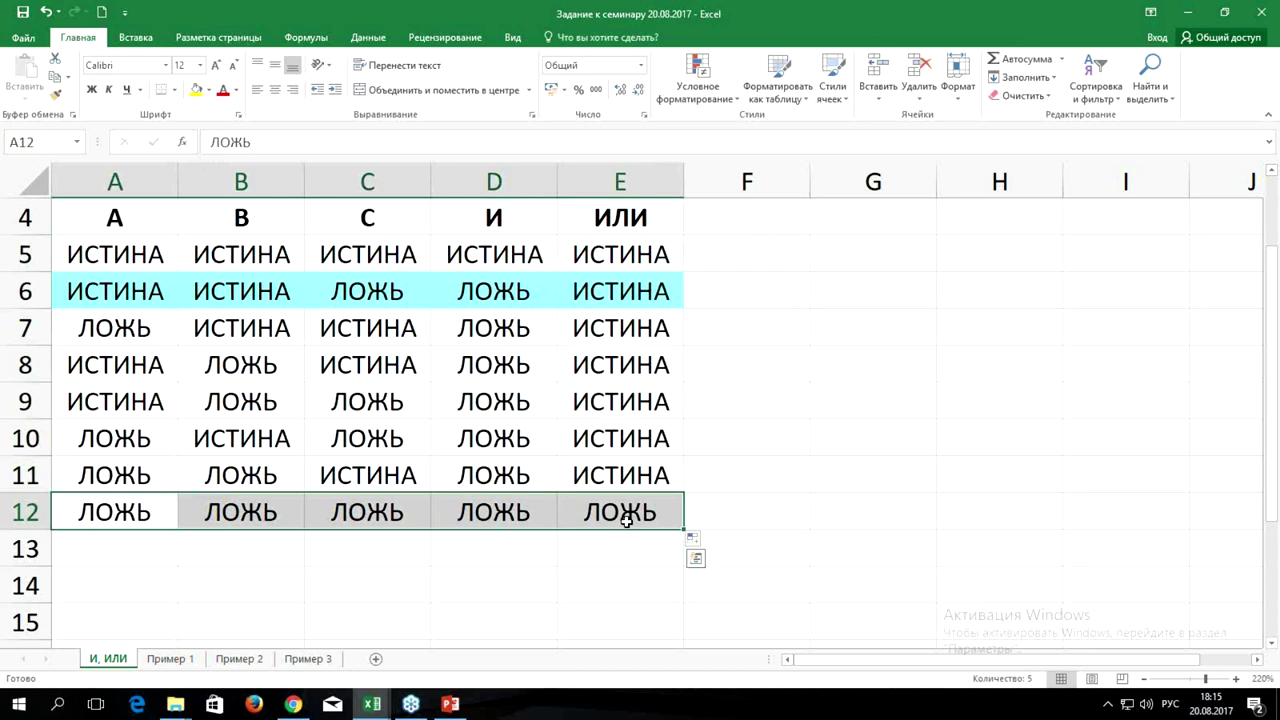
click(859, 253)
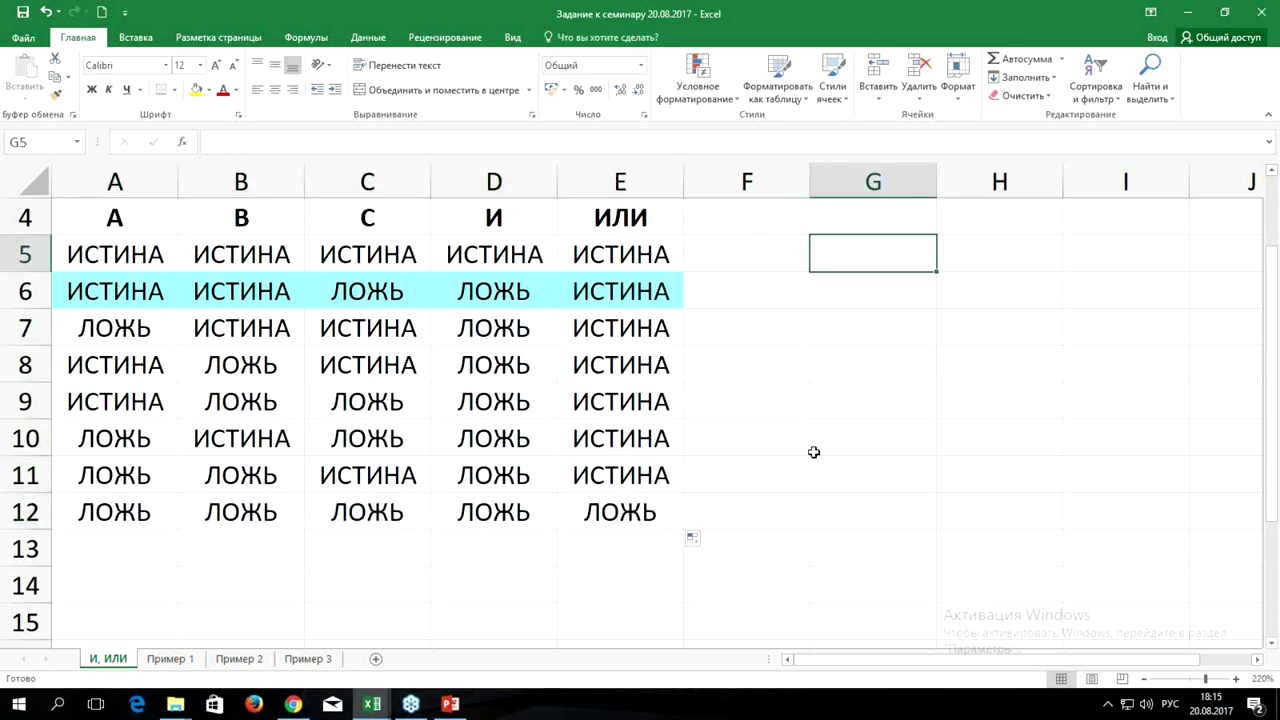
Enter the note 'И - Истина - все условия выполняются' in G5.
text(И - Истина - все условия выполня)
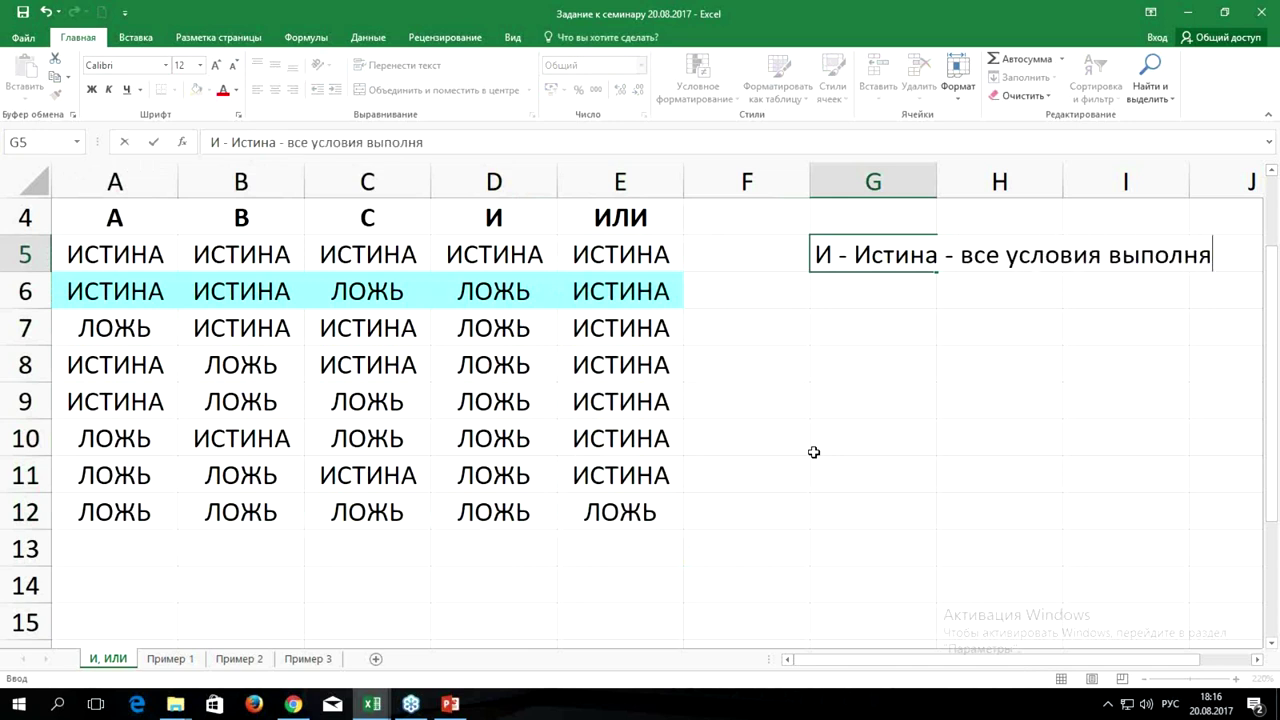
text(ются)
key(Return)
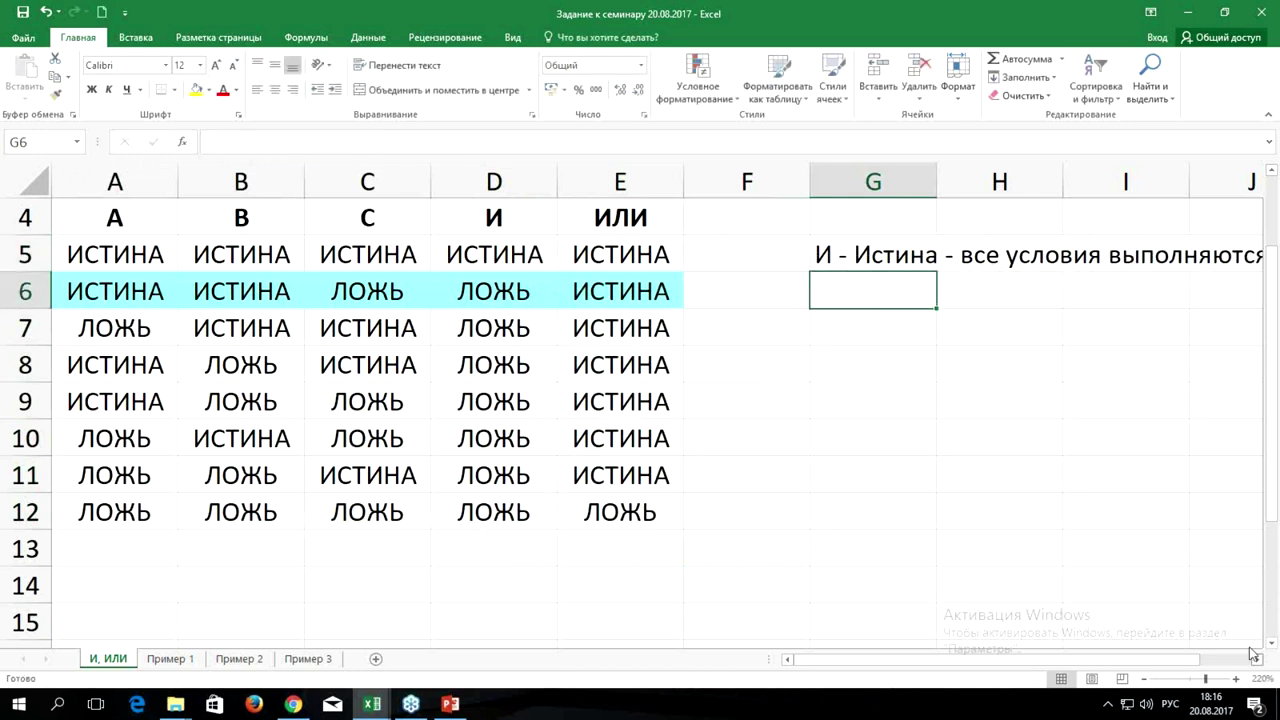
scroll(1249, 647, right, 1)
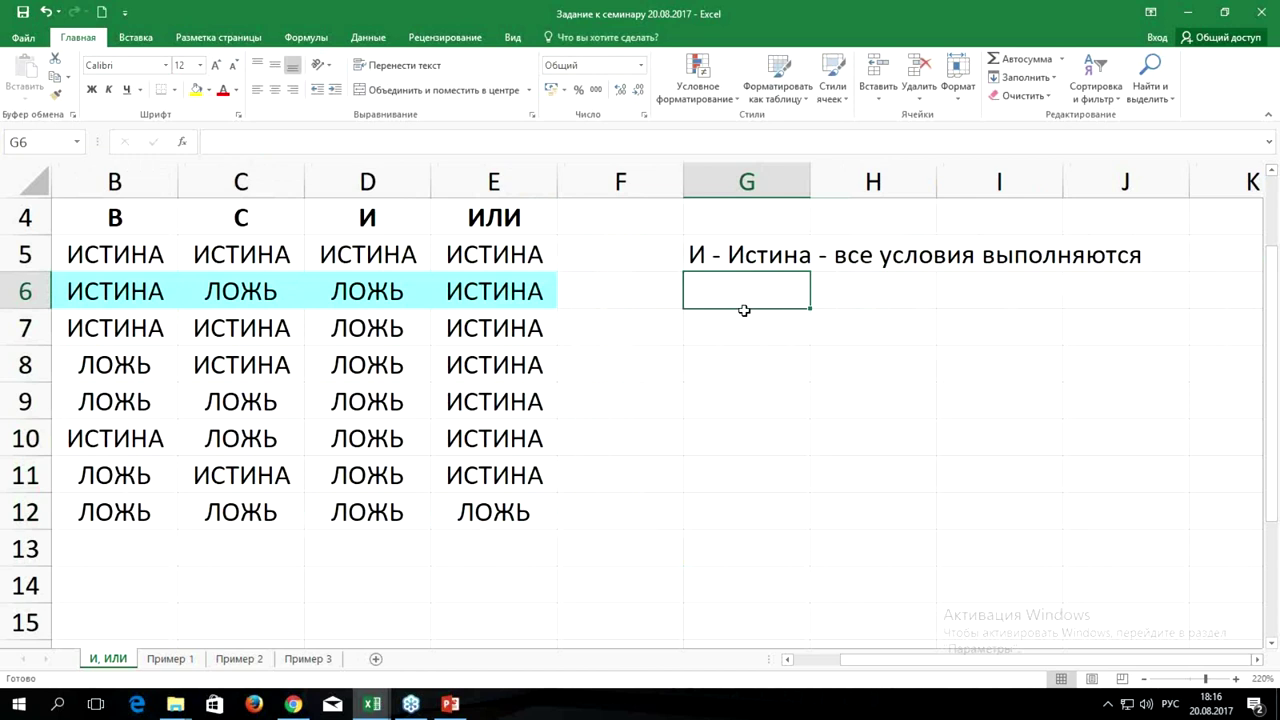
Enter 'ИЛИ - ЛОЖЬ - все условия Невыполняются' in G6, correcting the typo.
text(ИЛИ - )
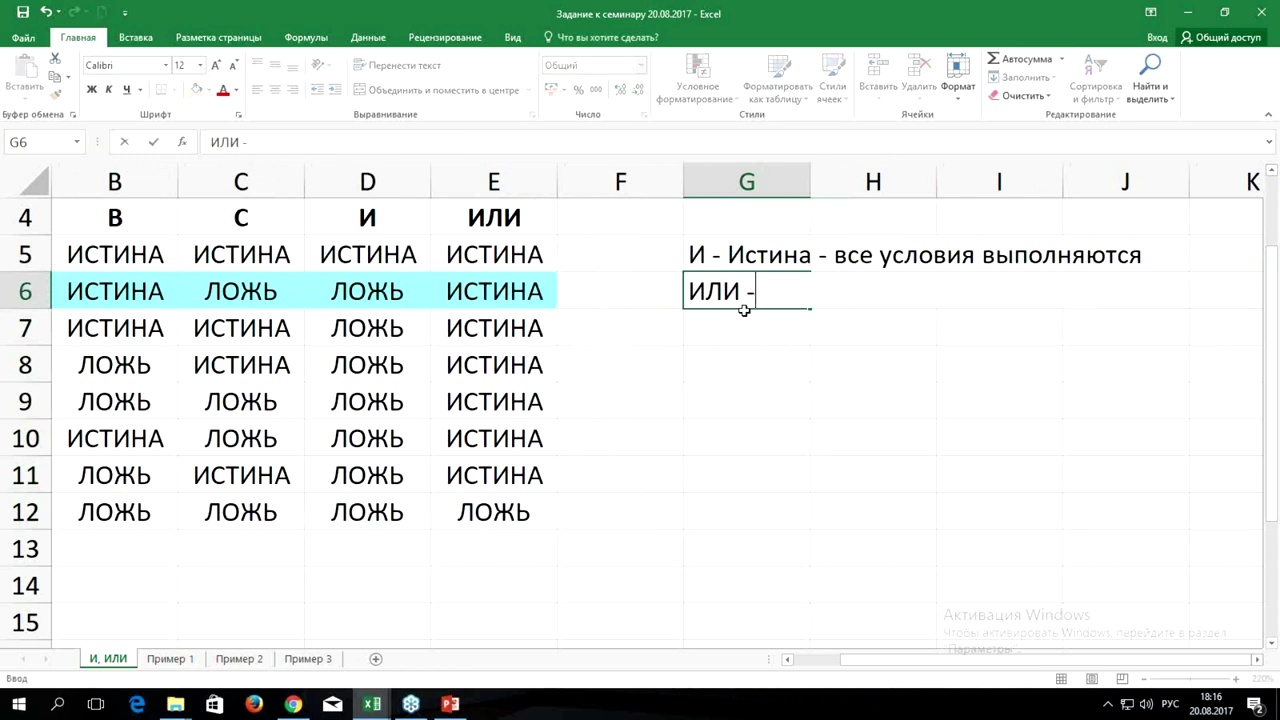
text(ЛОЖЬ )
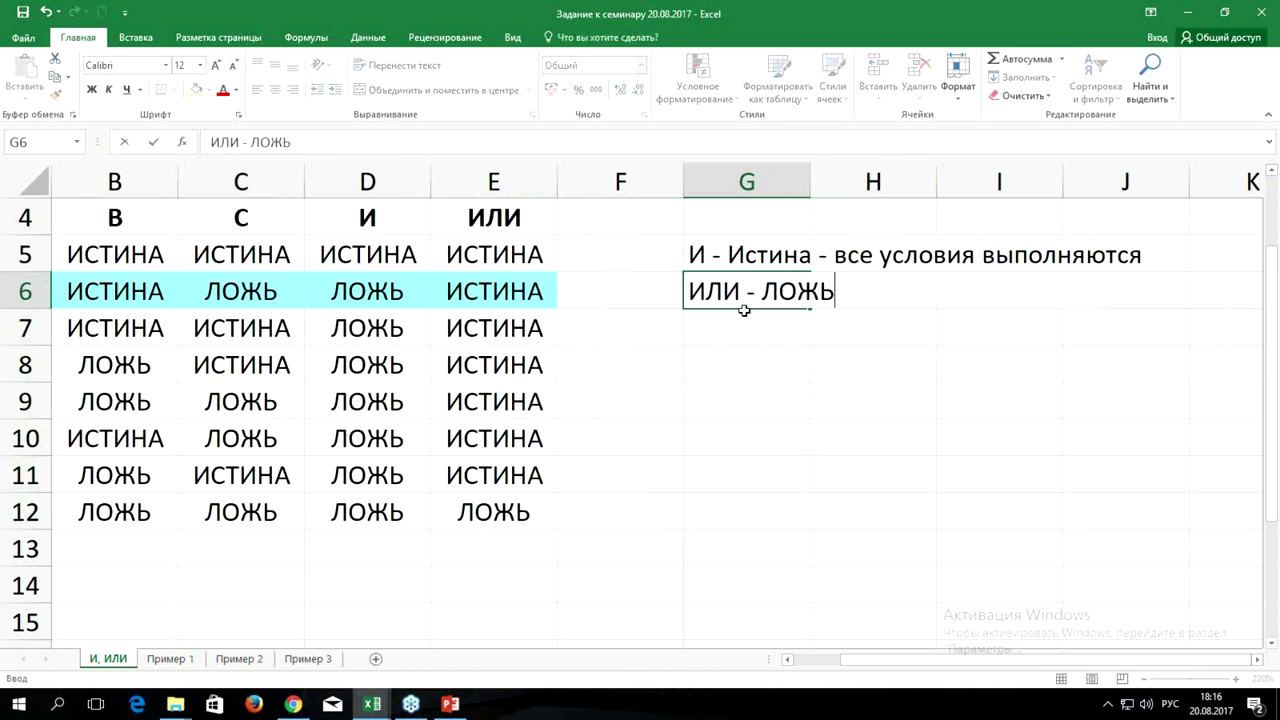
text(- )
text(все )
text(условия НЕ)
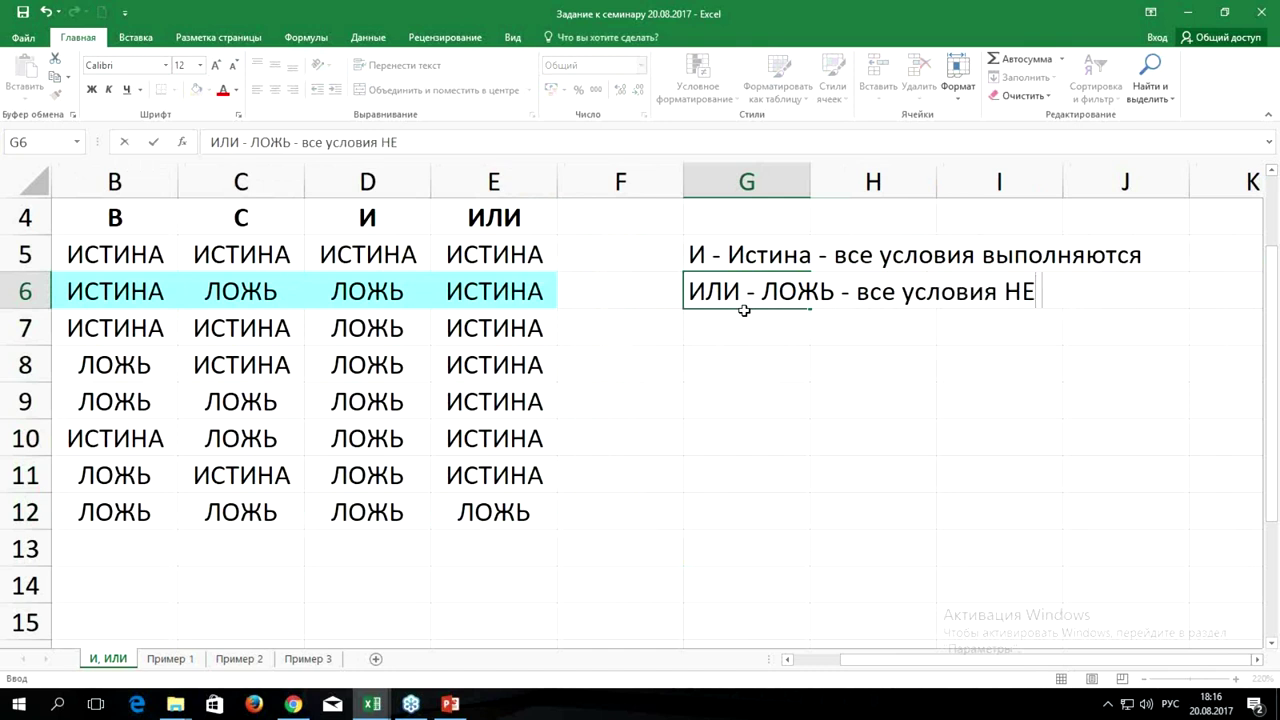
text(ваы)
key(BackSpace)
key(BackSpace)
text(ыполняются)
key(Return)
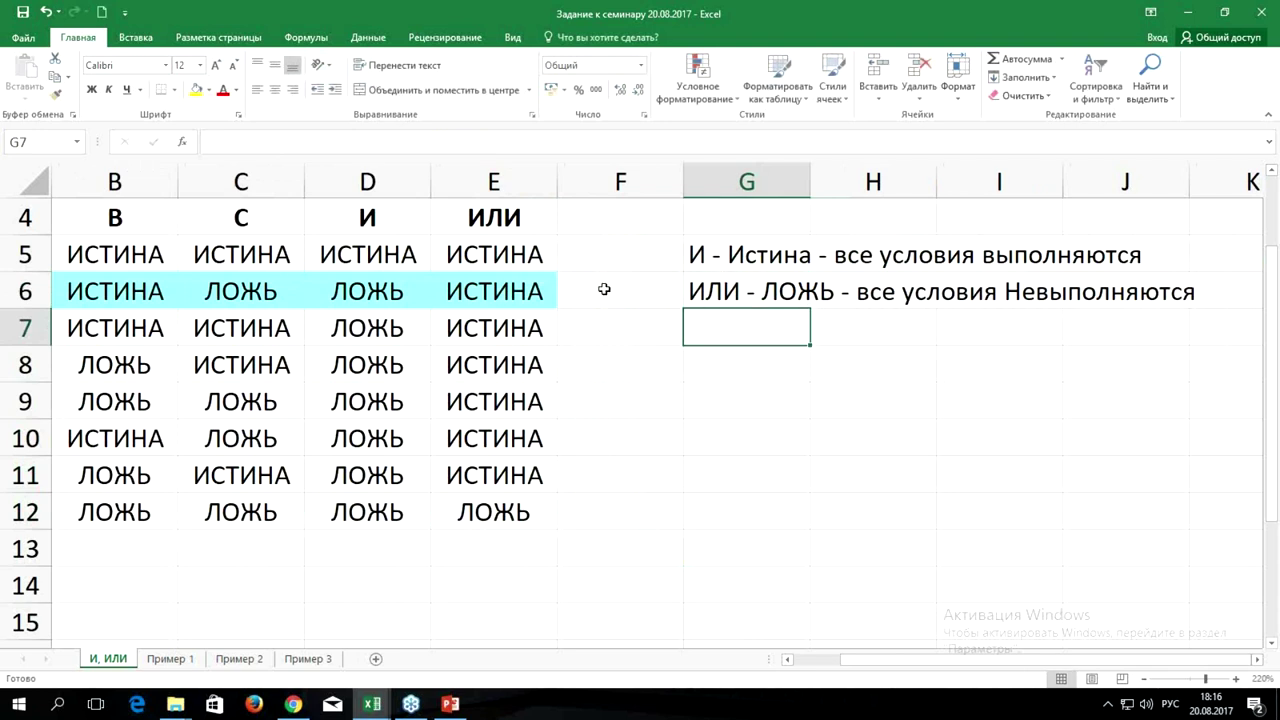
scroll(604, 289, up, 1)
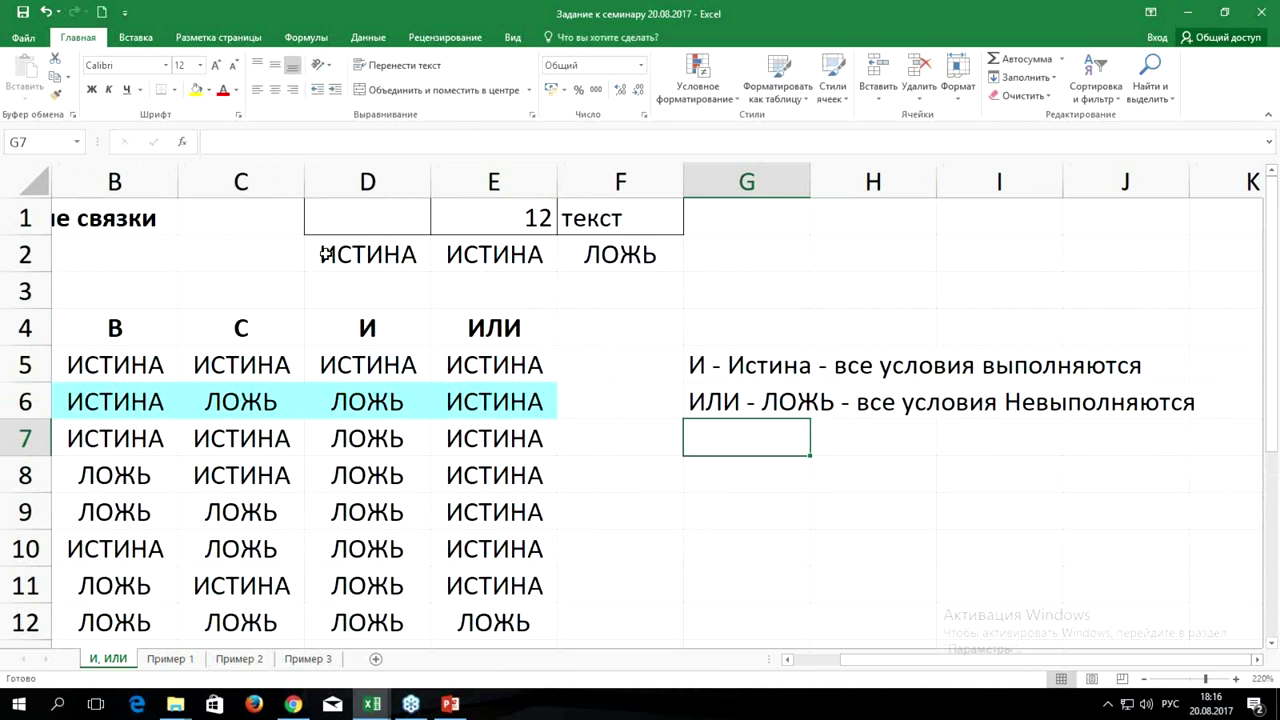
Inspect the comparison formulas behind D2, E2 and F2, then select G2 for a new formula.
drag(330, 253, 640, 255)
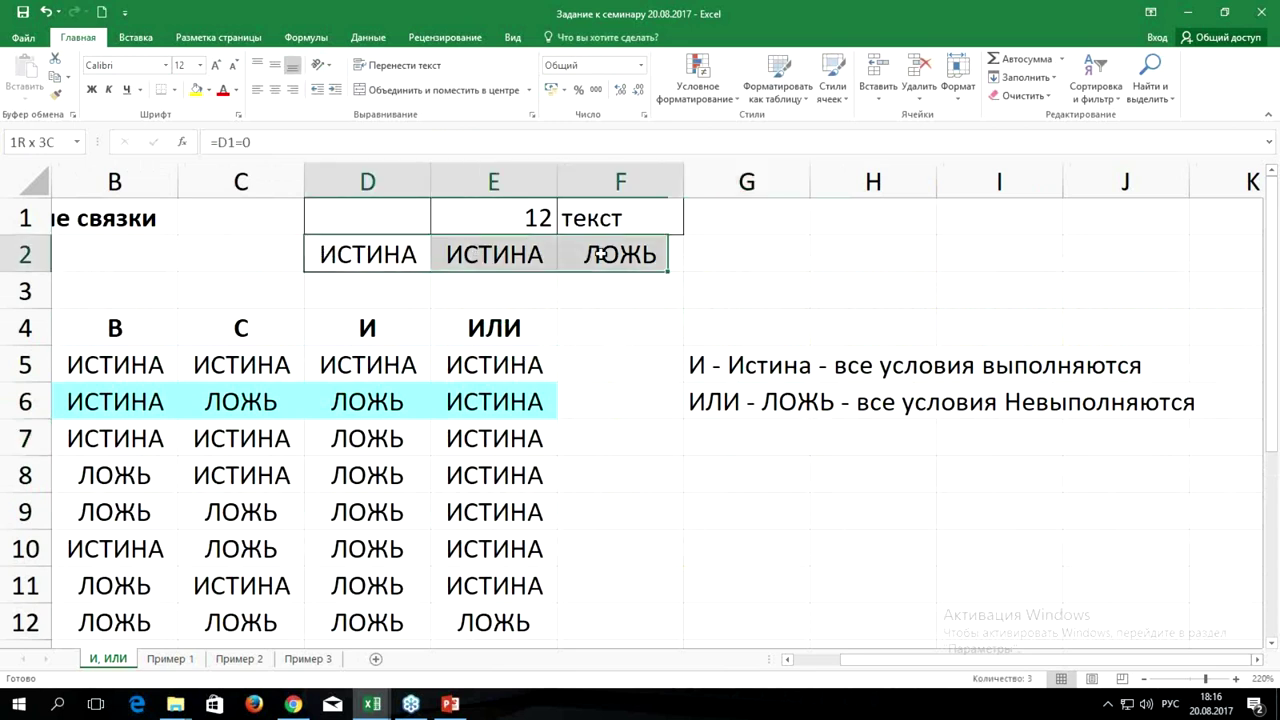
click(731, 249)
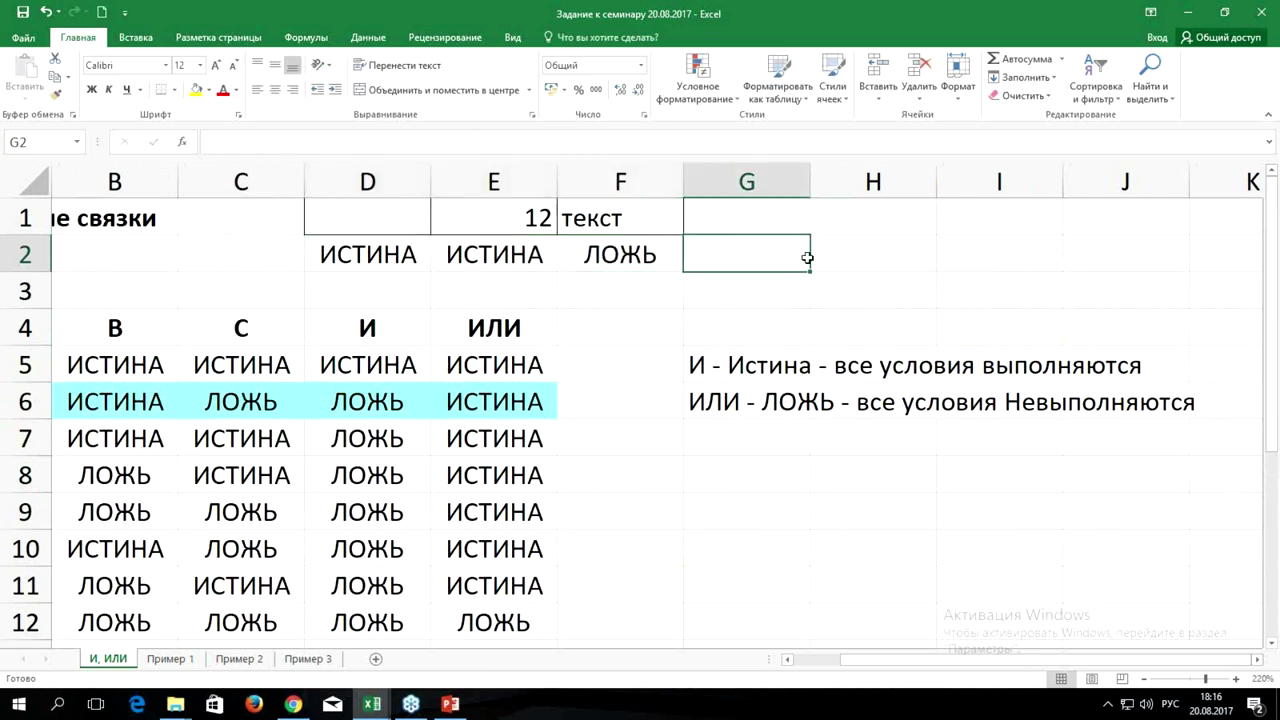
drag(362, 260, 630, 256)
click(635, 257)
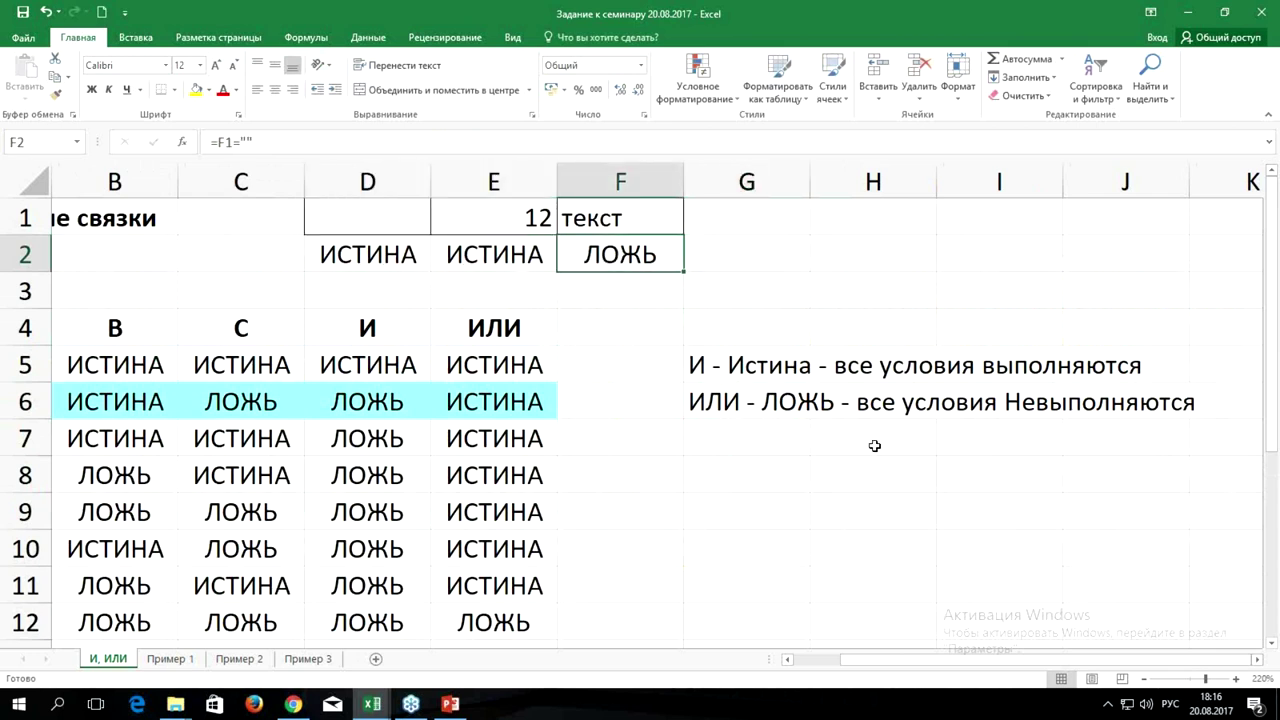
drag(365, 255, 537, 258)
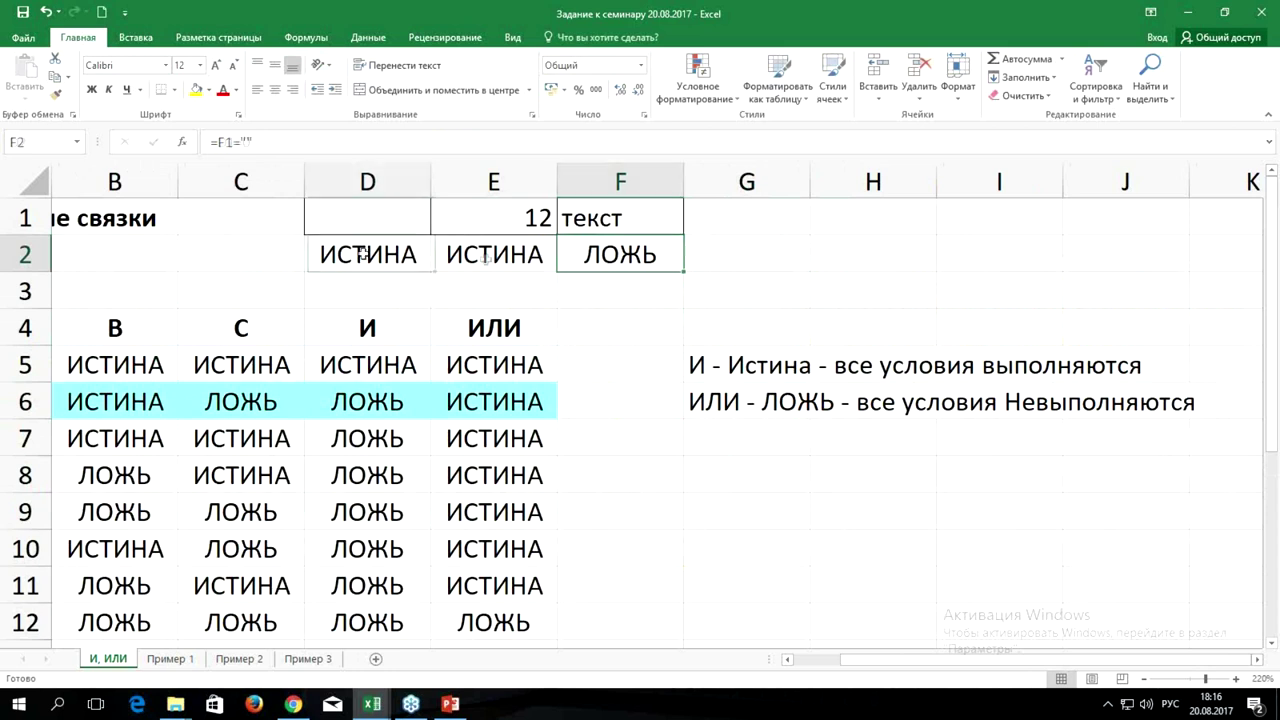
click(718, 250)
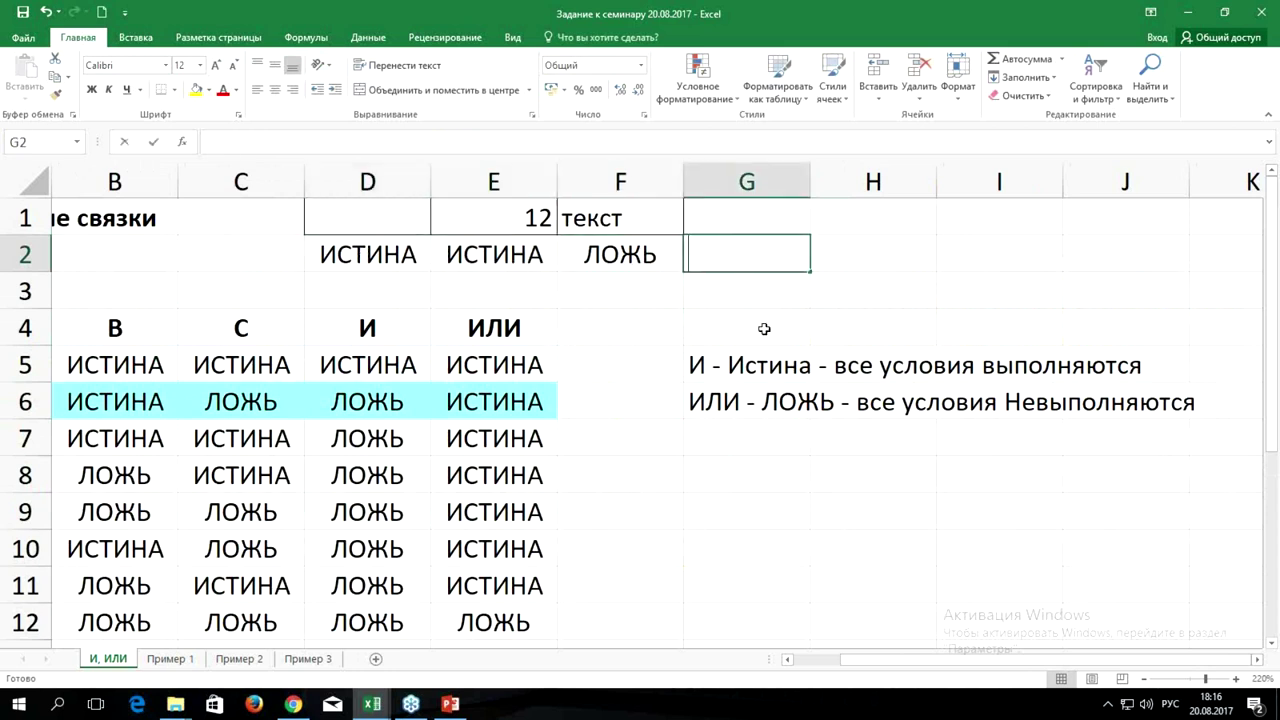
Enter =И(D2;E2;F2) in G2, which returns ЛОЖЬ.
text(=)
click(380, 252)
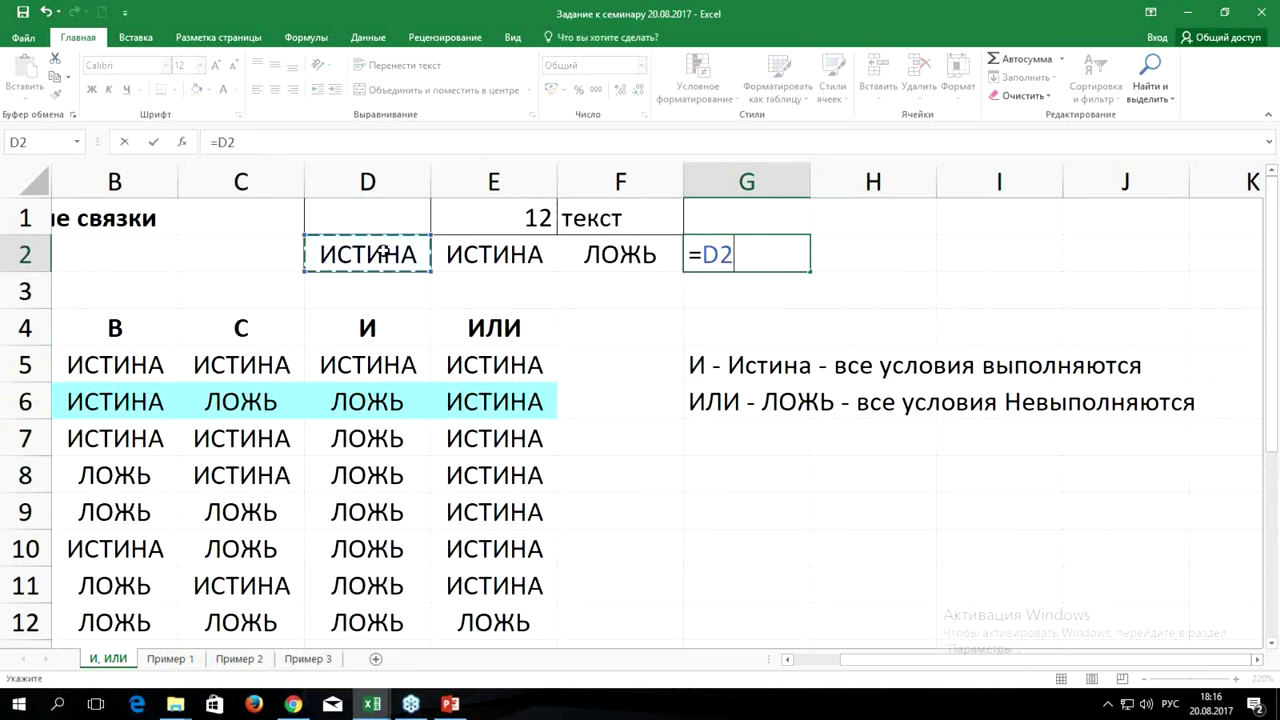
key(BackSpace)
key(BackSpace)
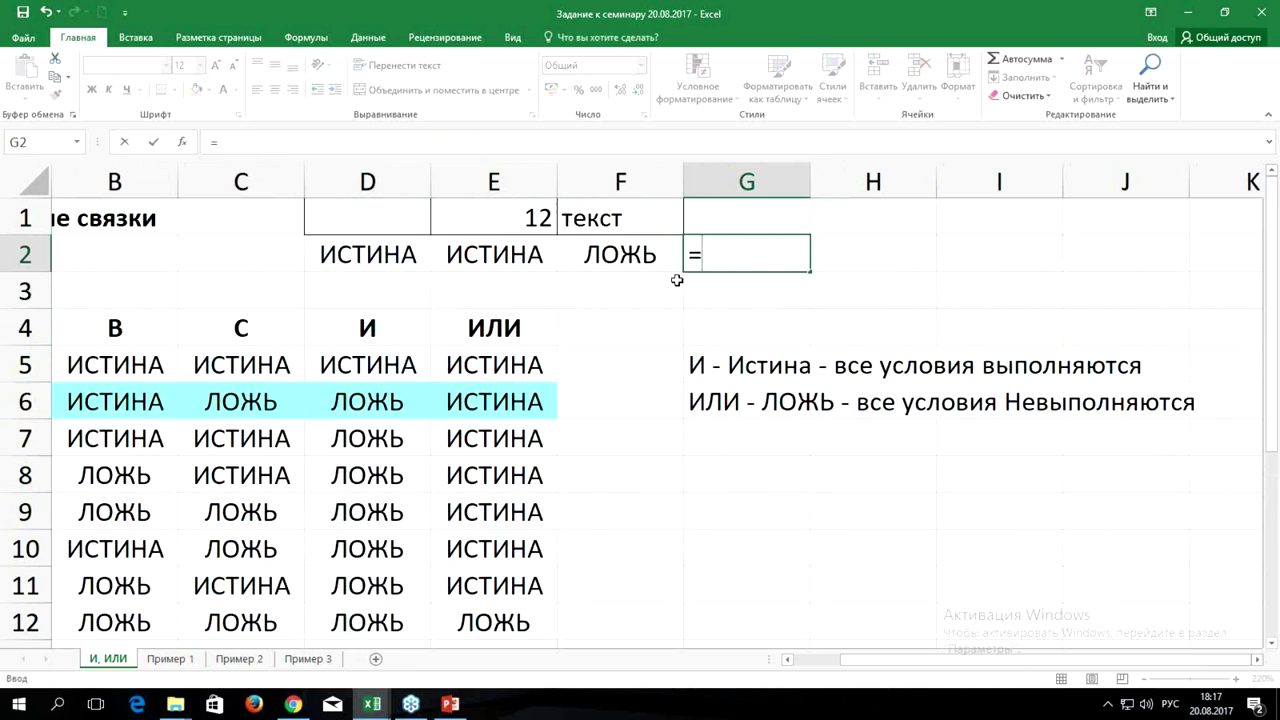
text(и)
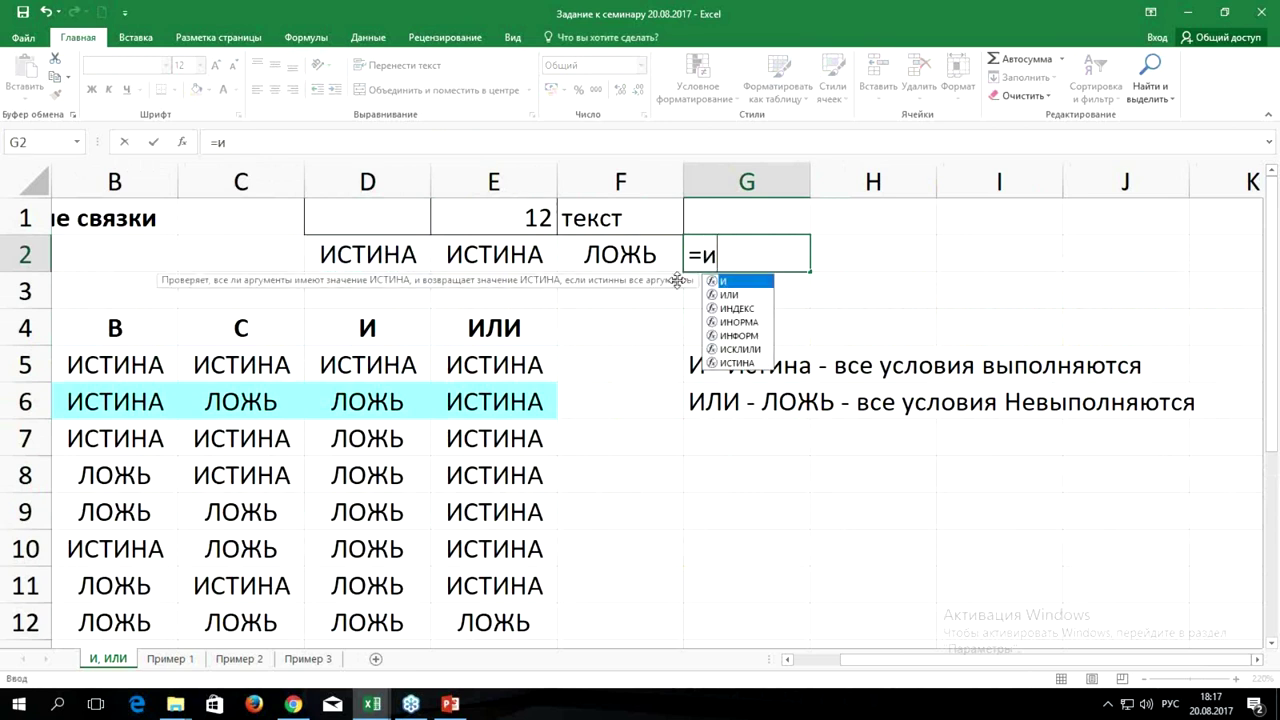
text(()
click(390, 253)
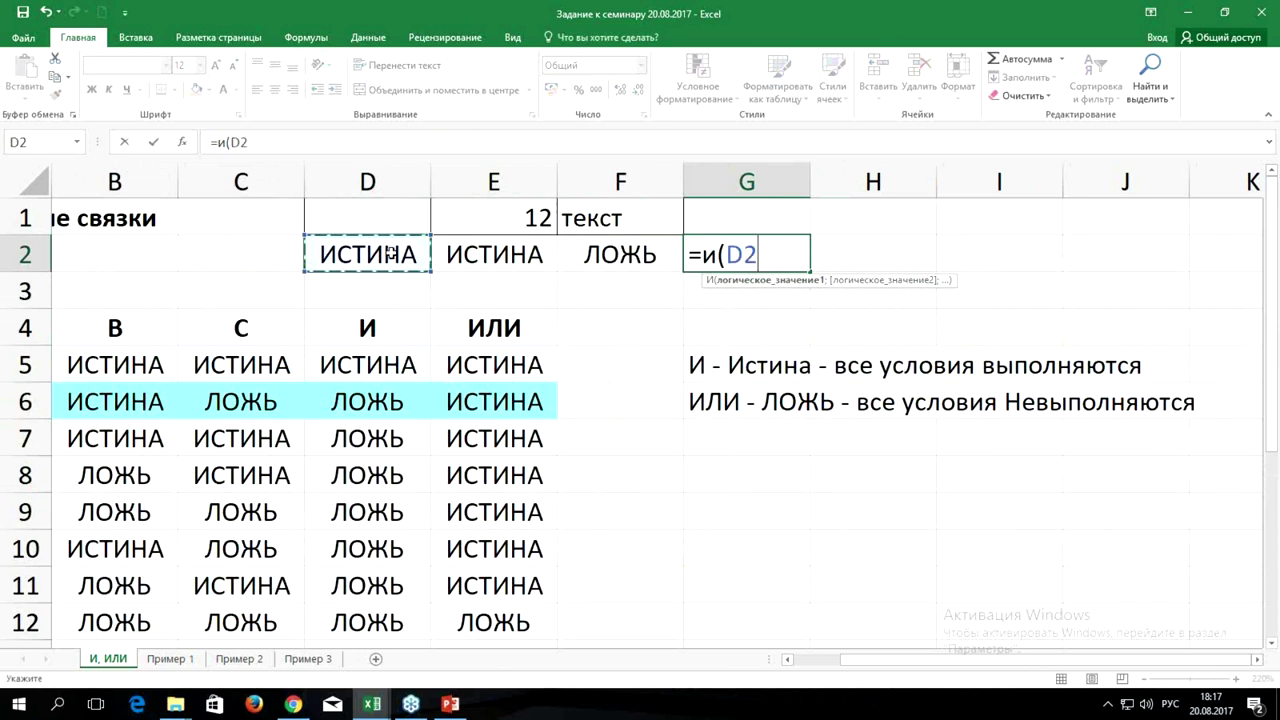
text(;)
click(494, 254)
text(;)
click(608, 253)
key(Return)
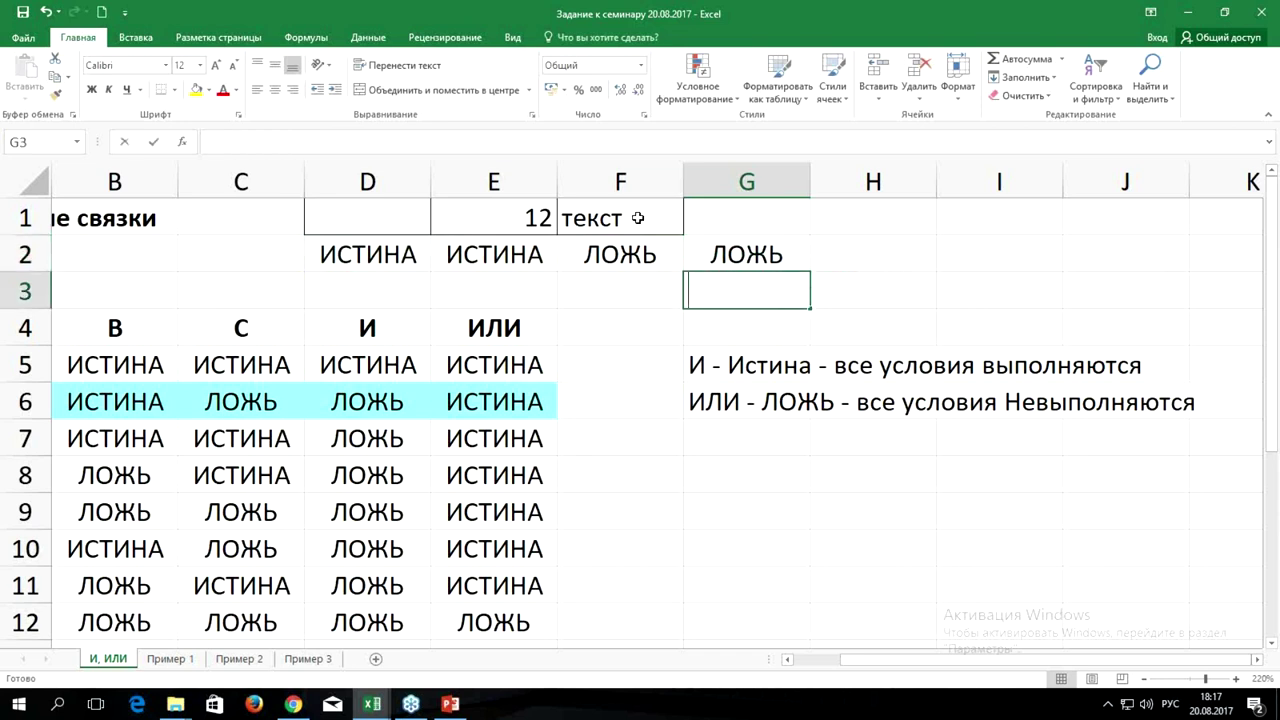
Enter =ИЛИ(D2;E2;F2) in G3, returning ИСТИНА, then review the notes in rows 5–6.
text(=ил)
key(Tab)
click(392, 244)
text(;)
click(445, 250)
text(;)
click(590, 254)
key(ctrl+Return)
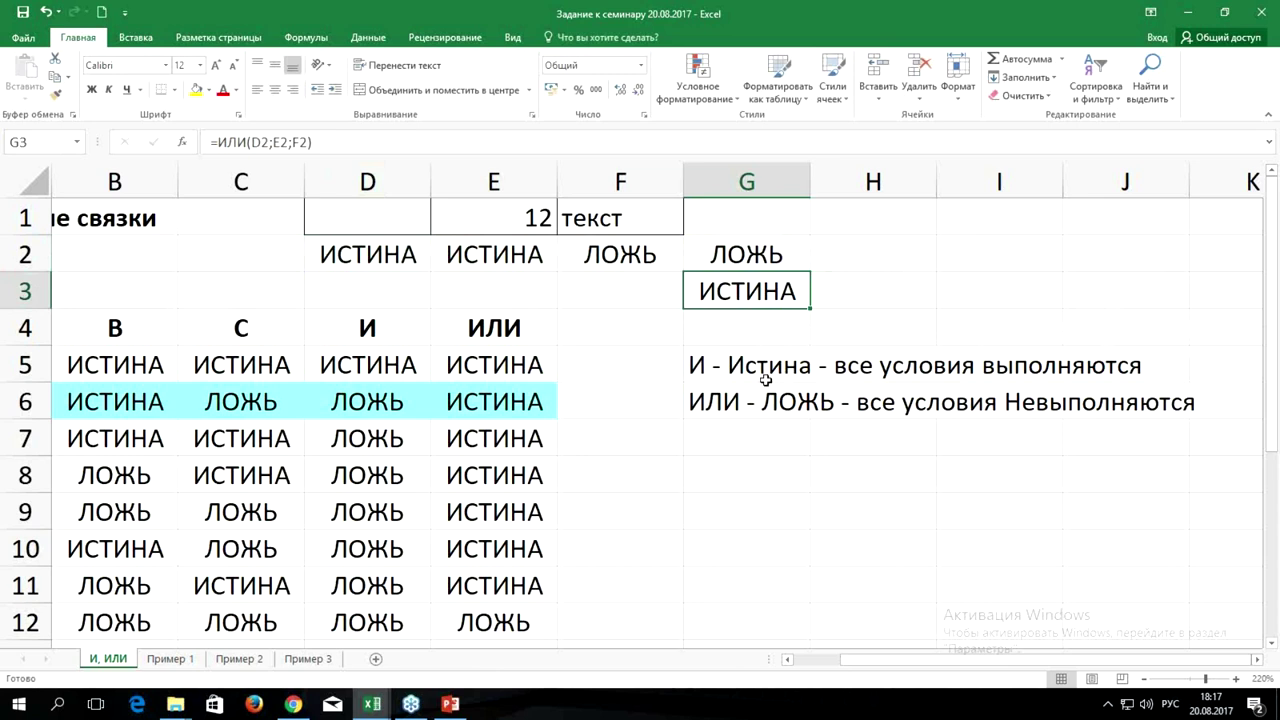
drag(700, 366, 1192, 403)
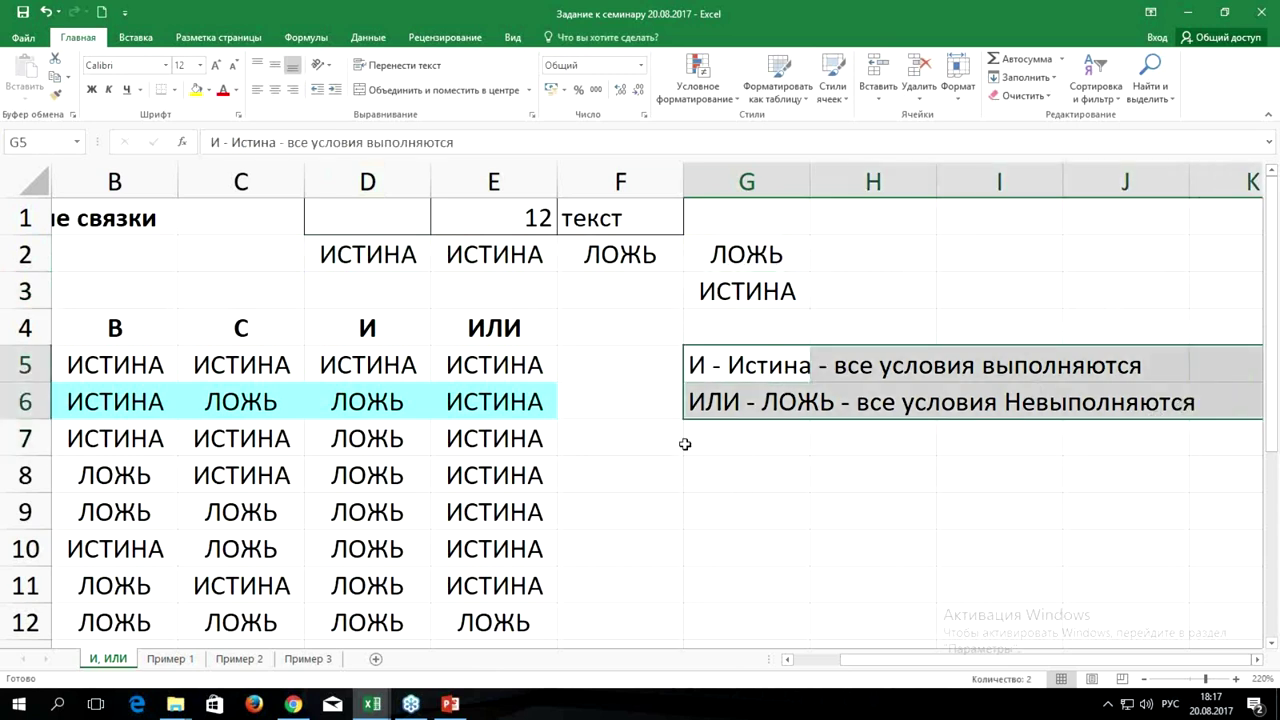
click(713, 449)
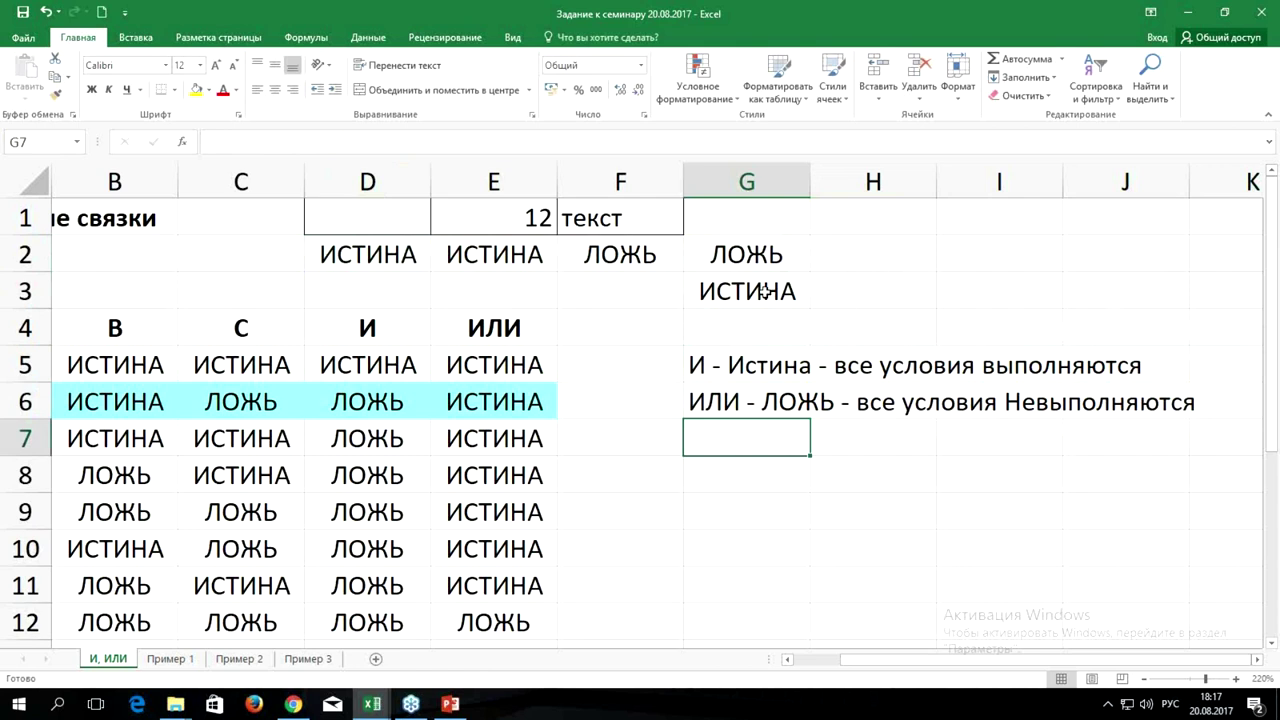
Change D1 to 567 and review the cyan row moving to row 10 and the G2:G3 results.
drag(872, 668, 838, 668)
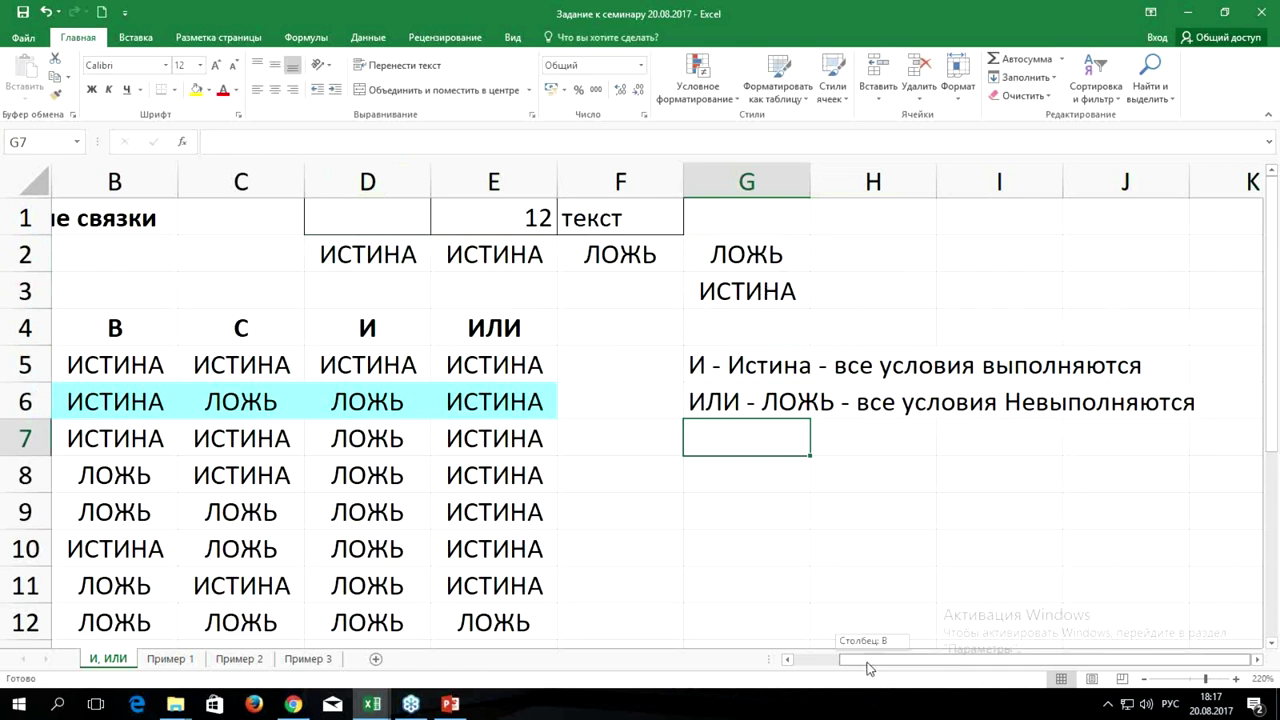
drag(75, 400, 540, 403)
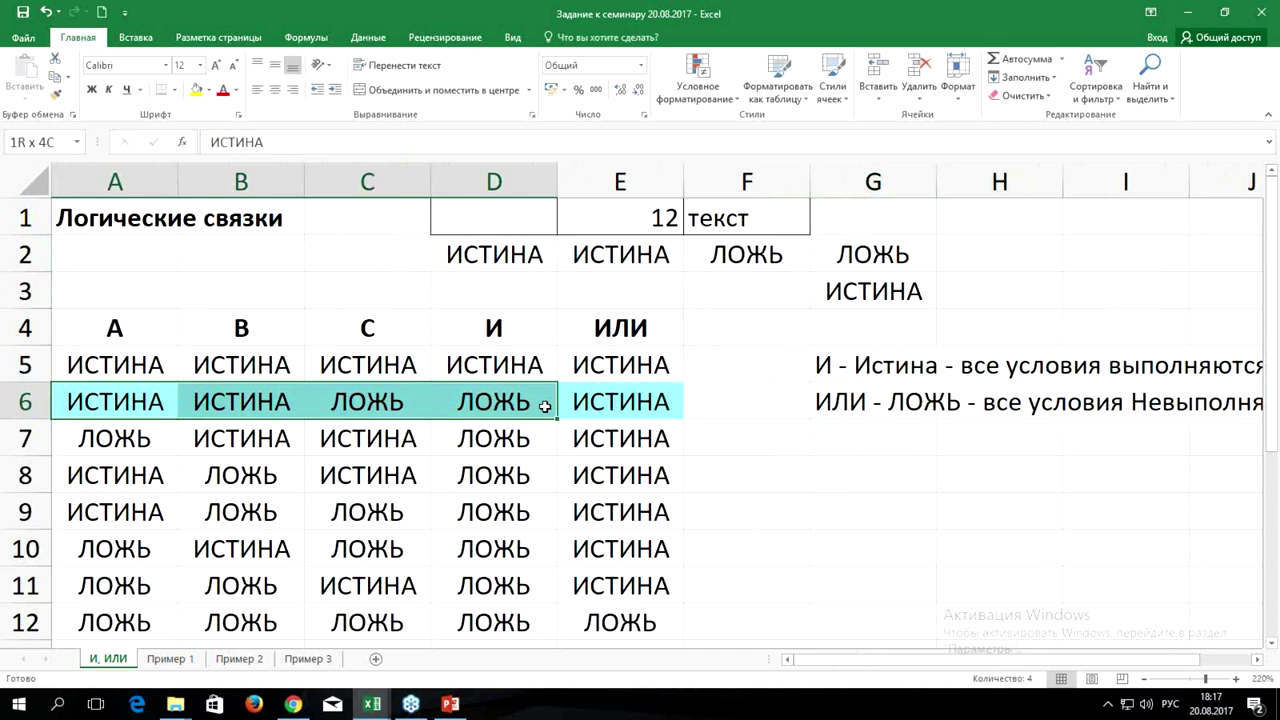
click(513, 222)
text(567)
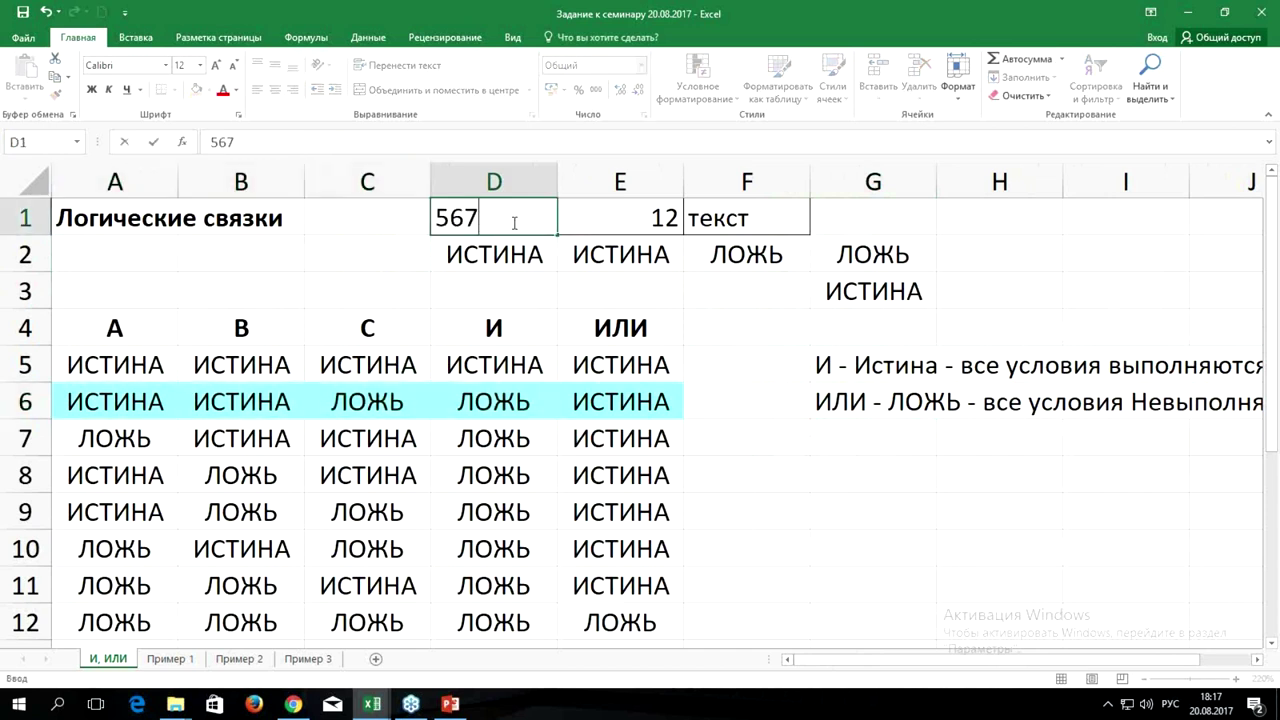
key(Return)
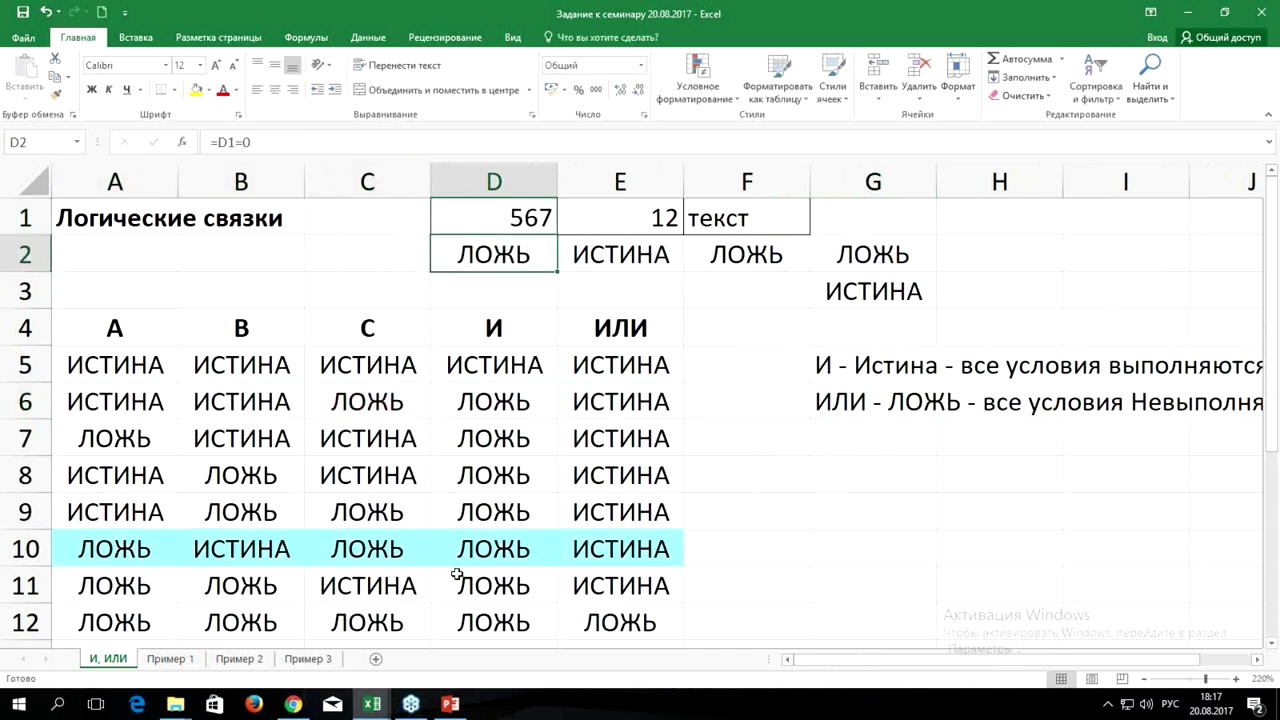
drag(480, 549, 630, 549)
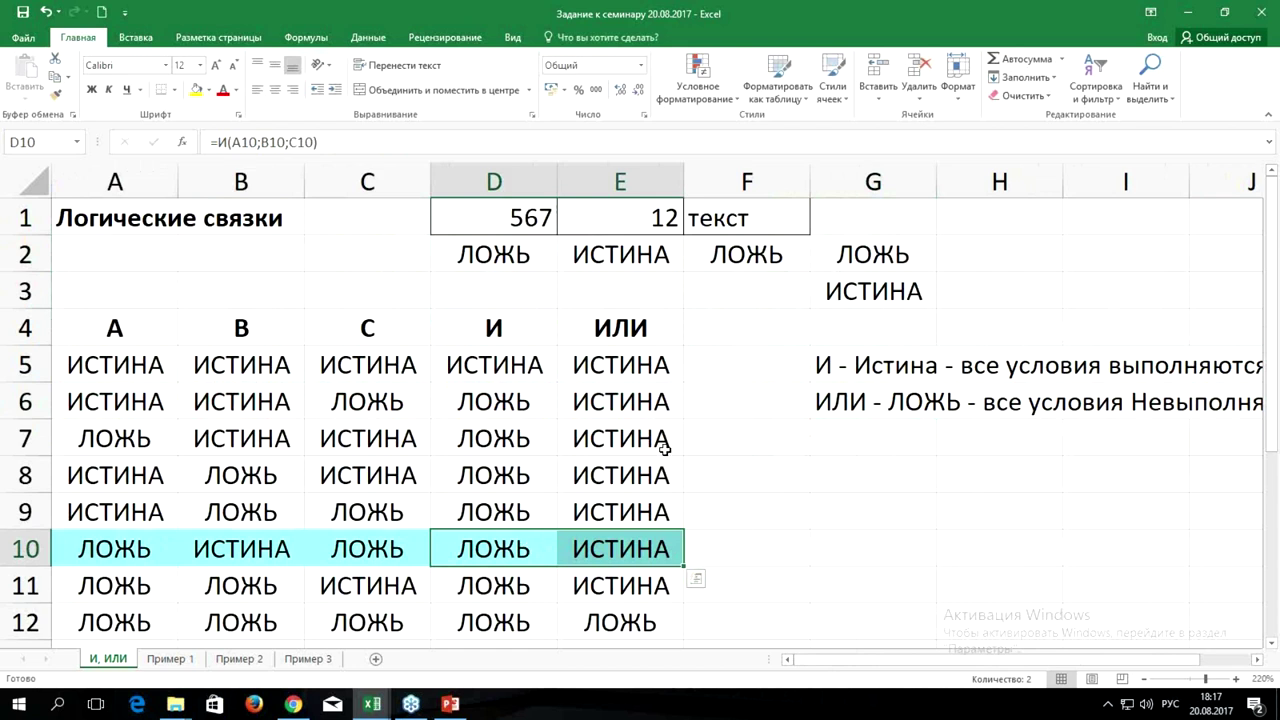
drag(873, 250, 873, 290)
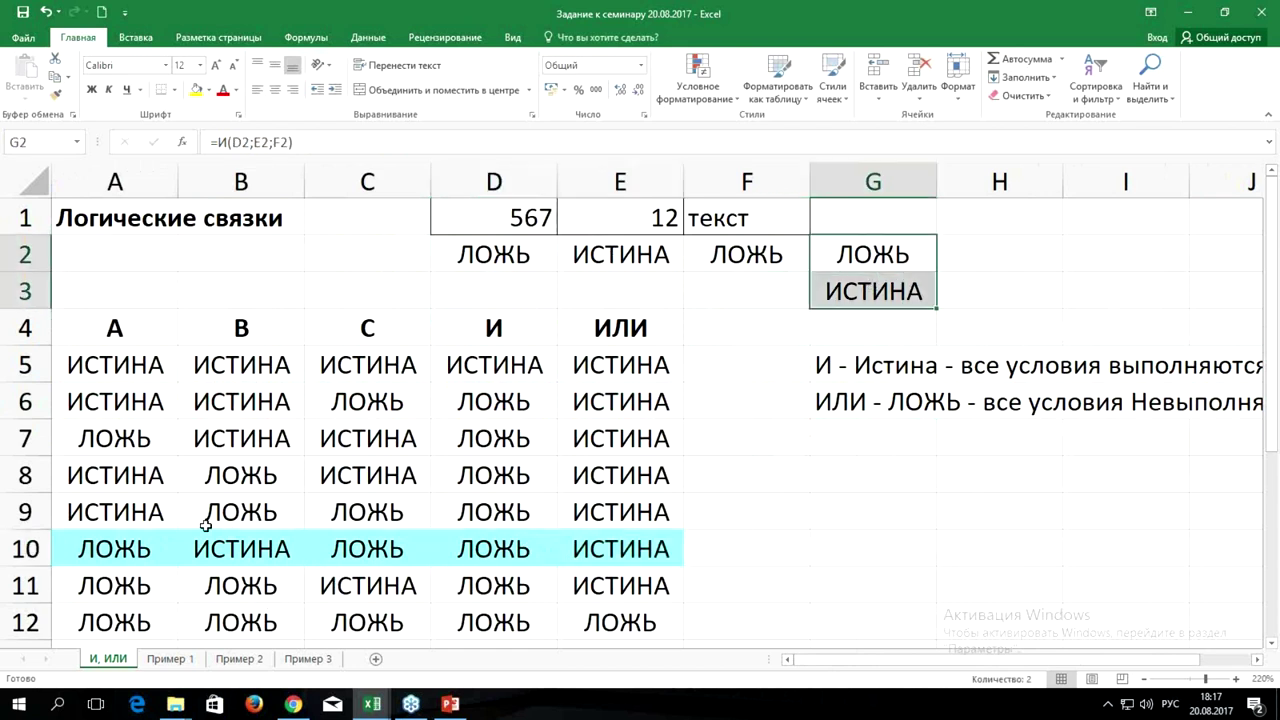
click(135, 547)
click(118, 365)
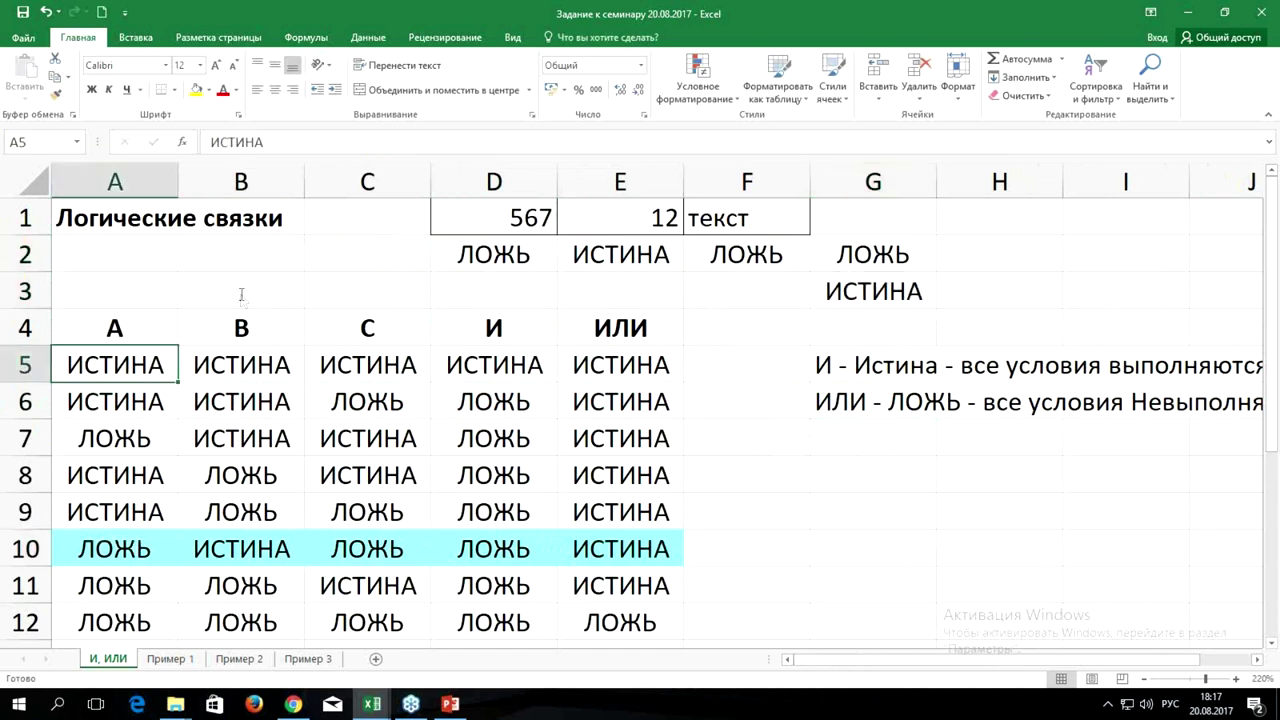
Review the И-based conditional formatting rule against D2:F2 (ЛОЖЬ, ИСТИНА, ЛОЖЬ) and close it with OK.
click(697, 80)
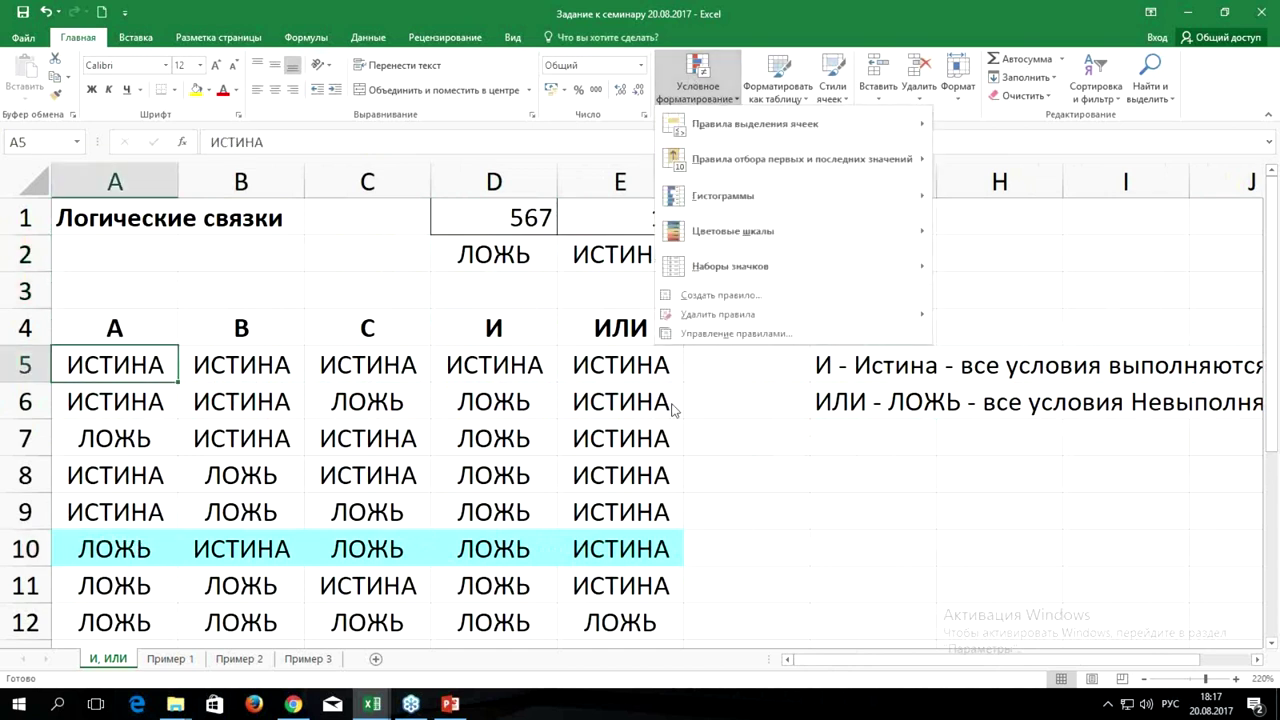
click(697, 333)
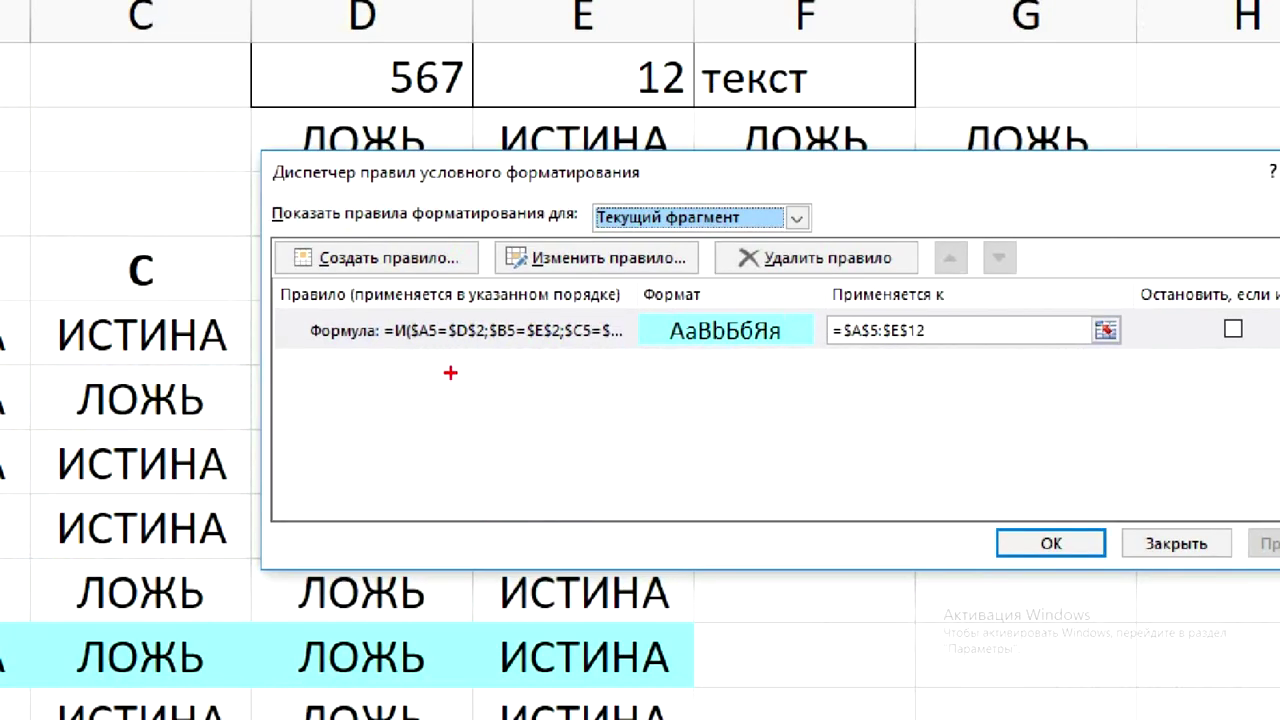
drag(288, 106, 446, 152)
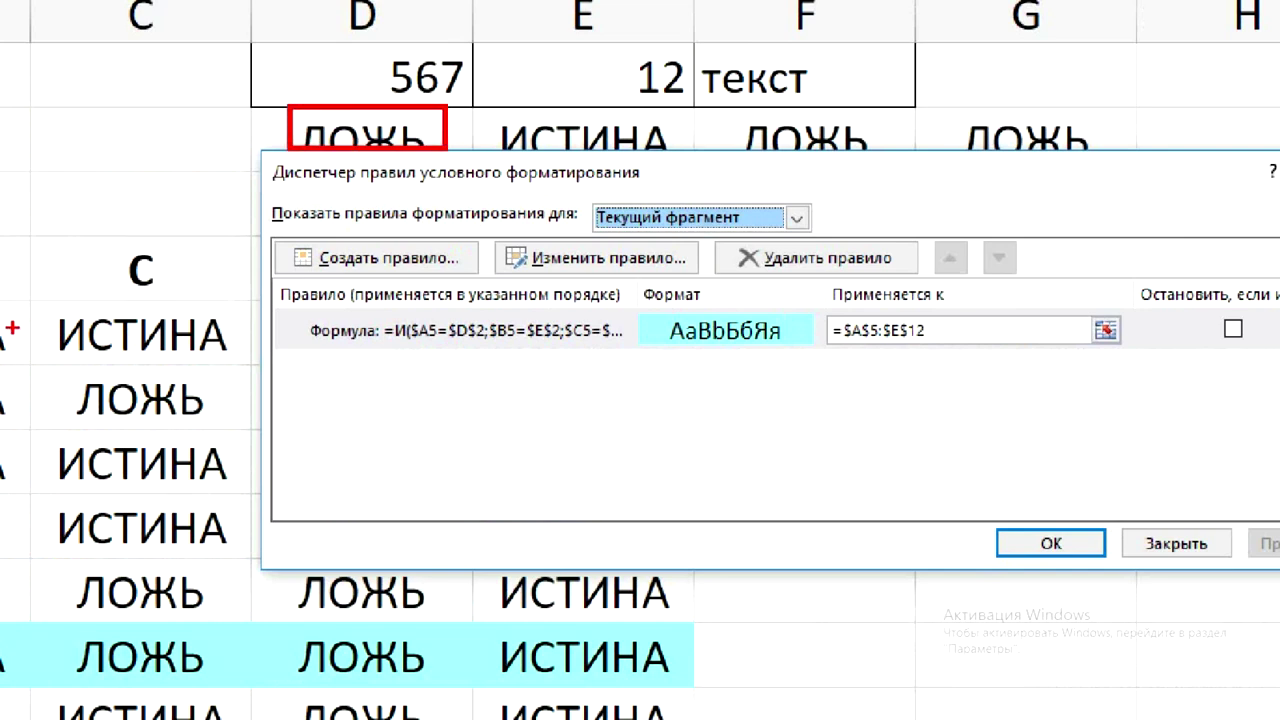
drag(484, 107, 670, 150)
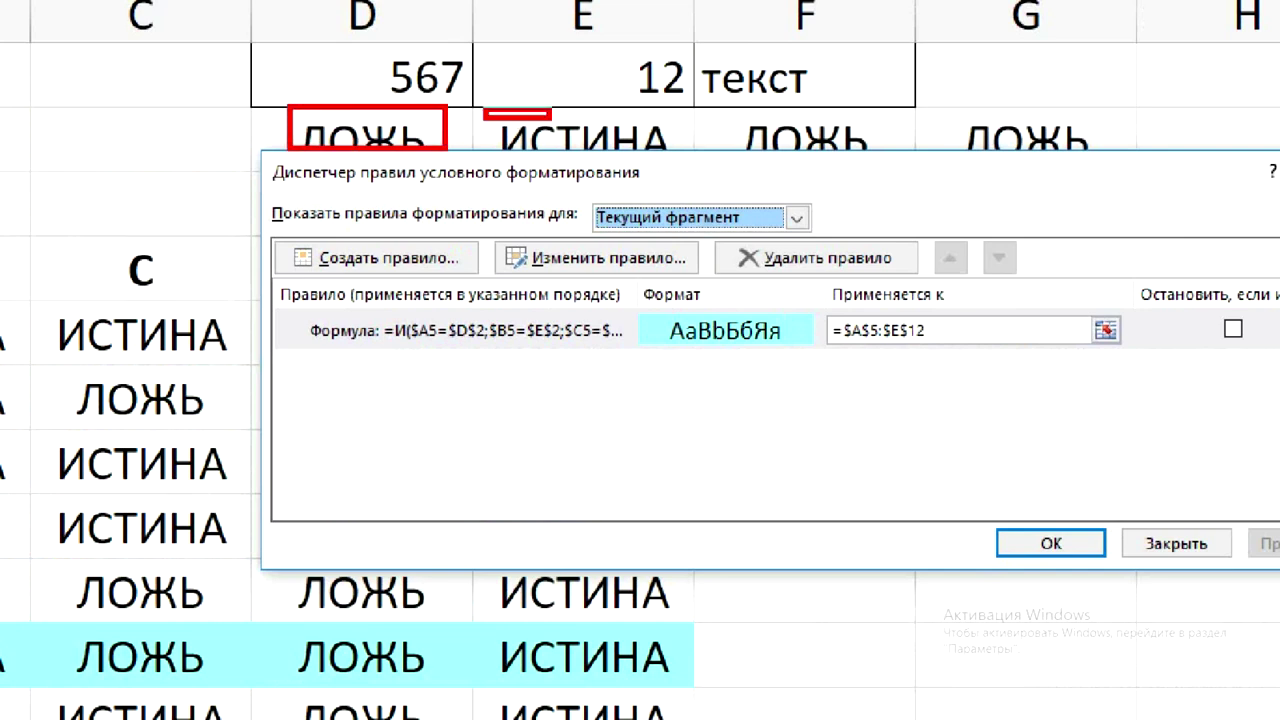
drag(735, 114, 877, 155)
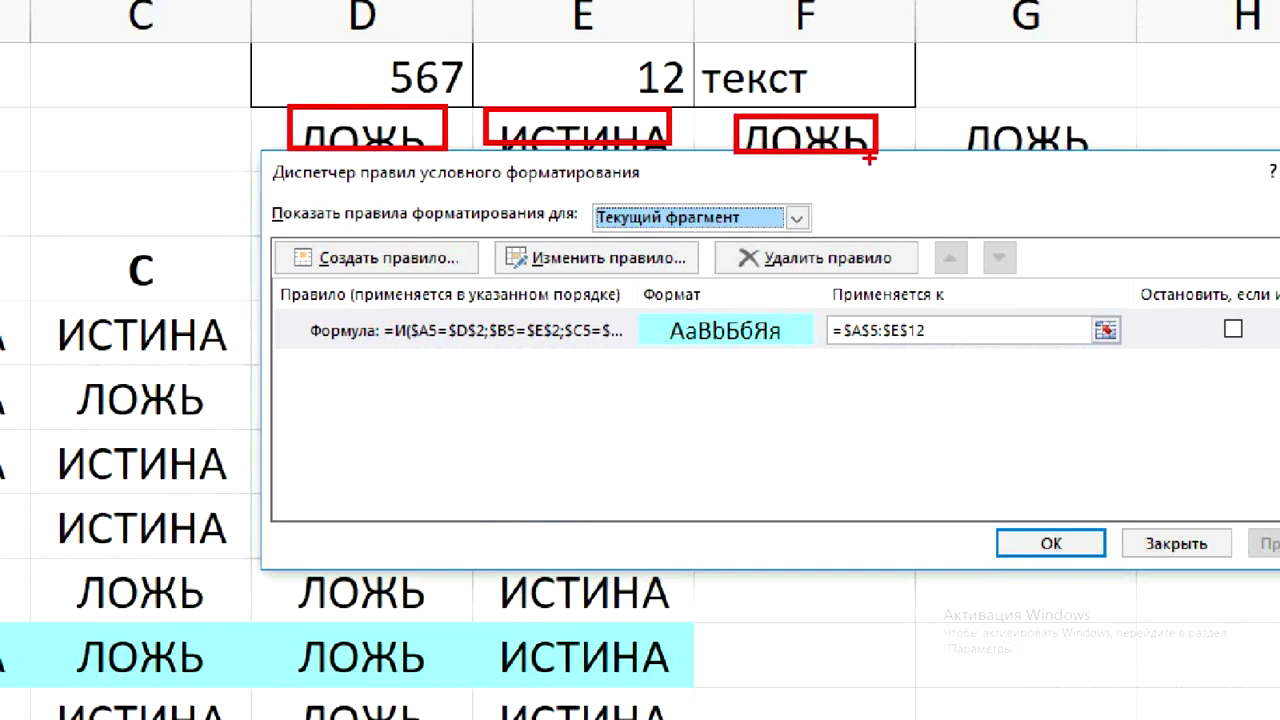
mouse_move(388, 324)
mouse_down()
mouse_move(508, 358)
mouse_move(384, 322)
mouse_up()
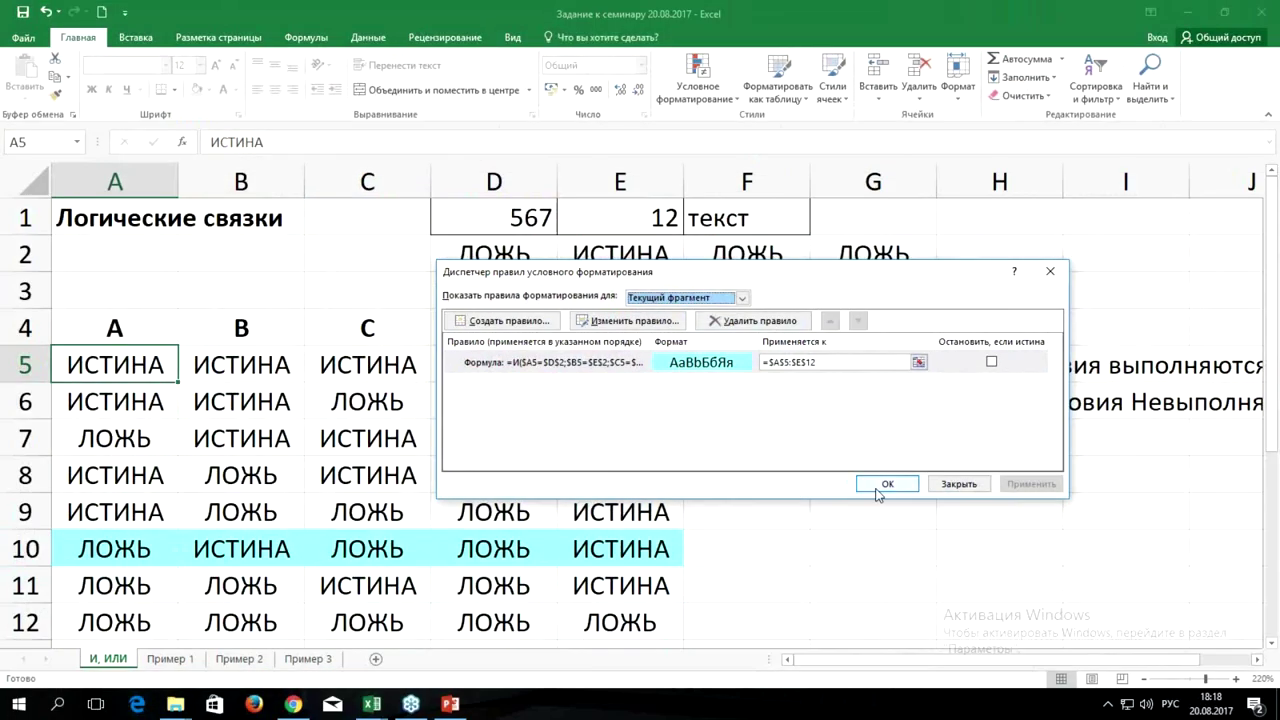
click(888, 485)
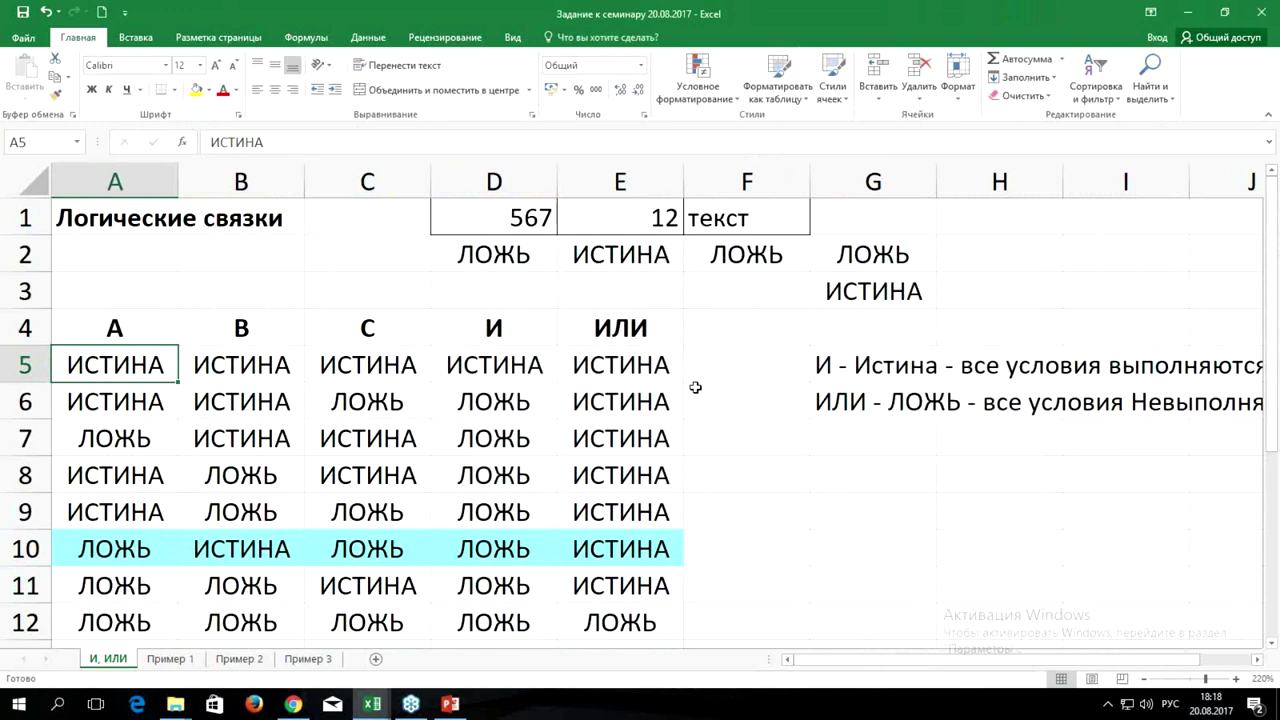
click(859, 470)
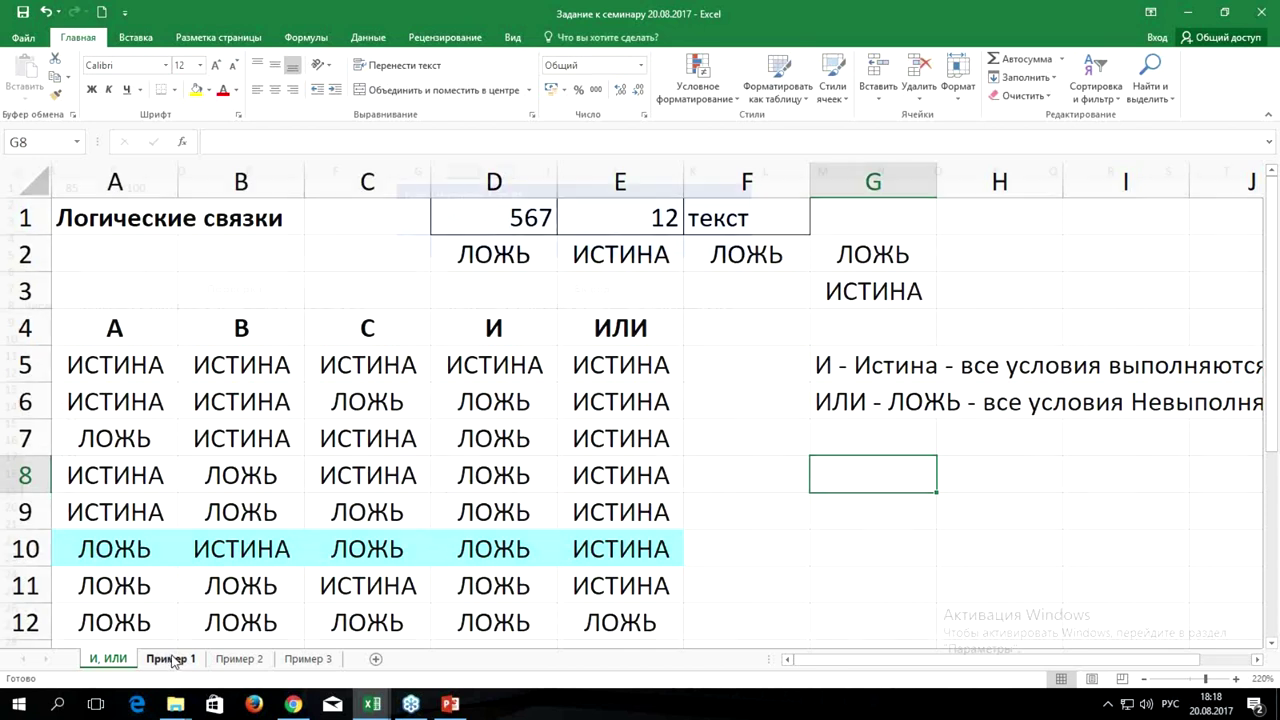
Open the Пример 1 sheet and zoom in on its interval tables.
click(168, 660)
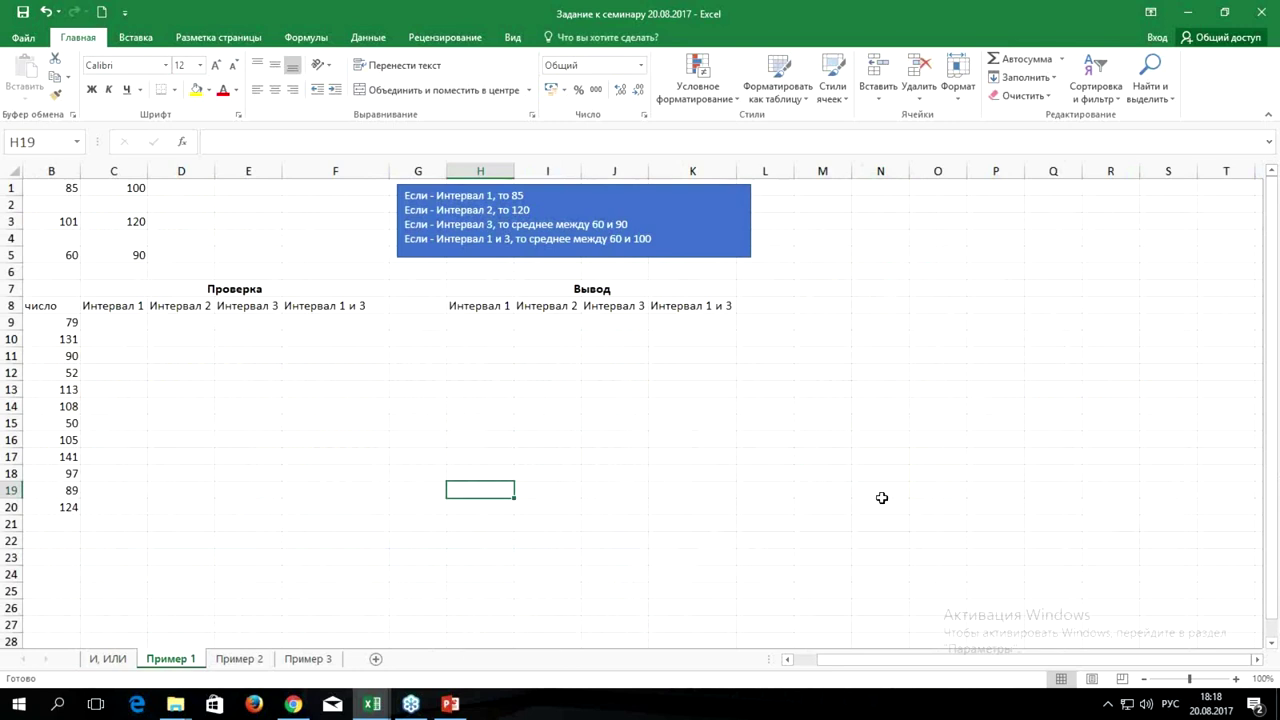
scroll(916, 480, up, 3)
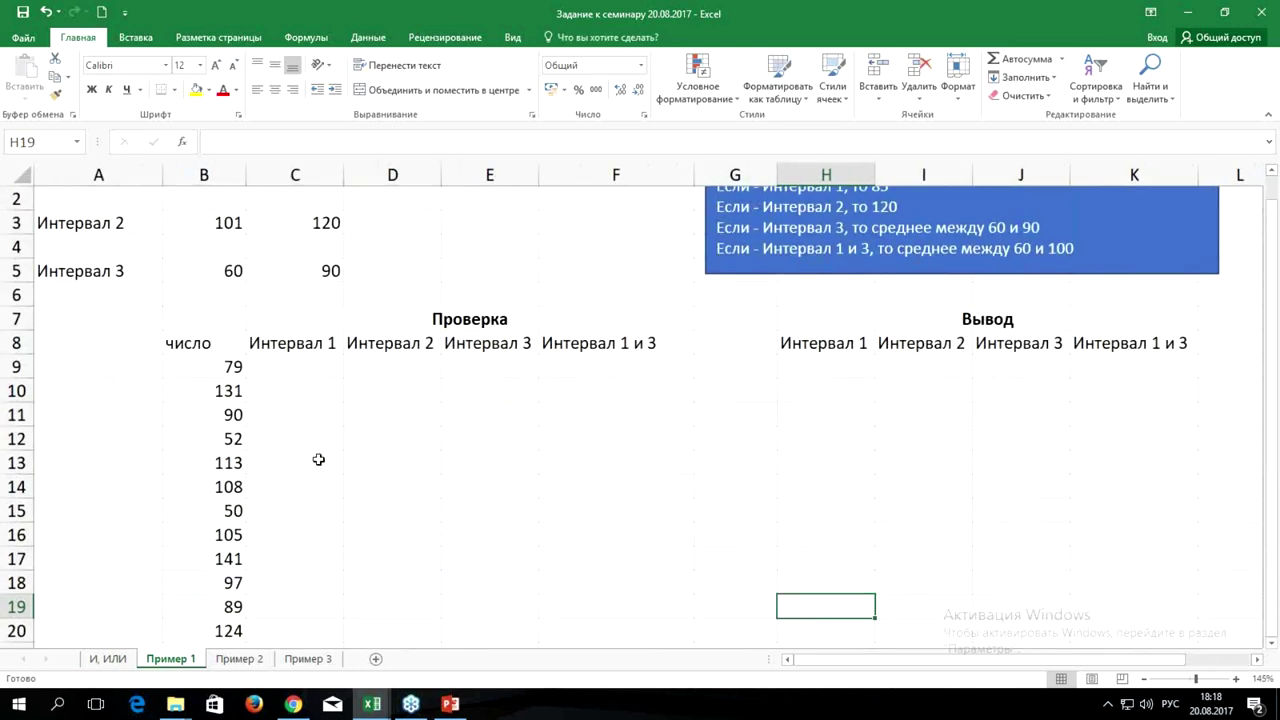
scroll(443, 454, up, 1)
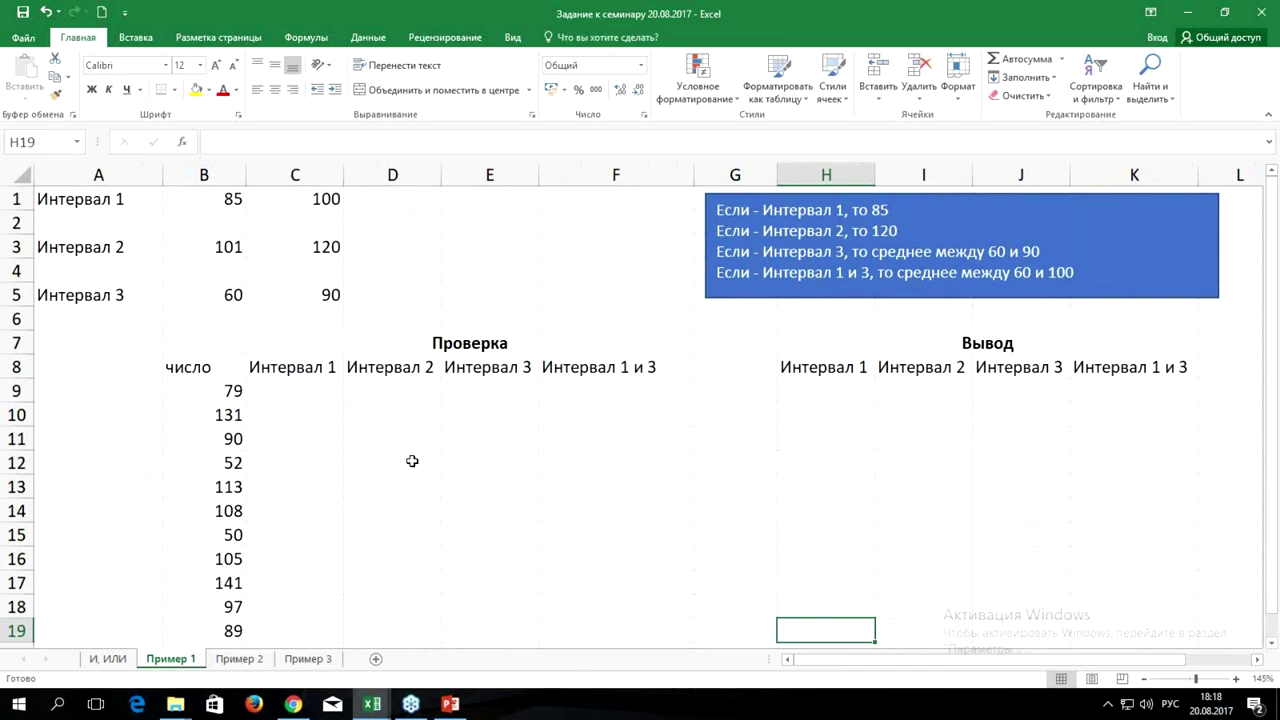
Point out the number 79 and the Интервал 1 bounds 85 and 100, then select C9.
click(188, 393)
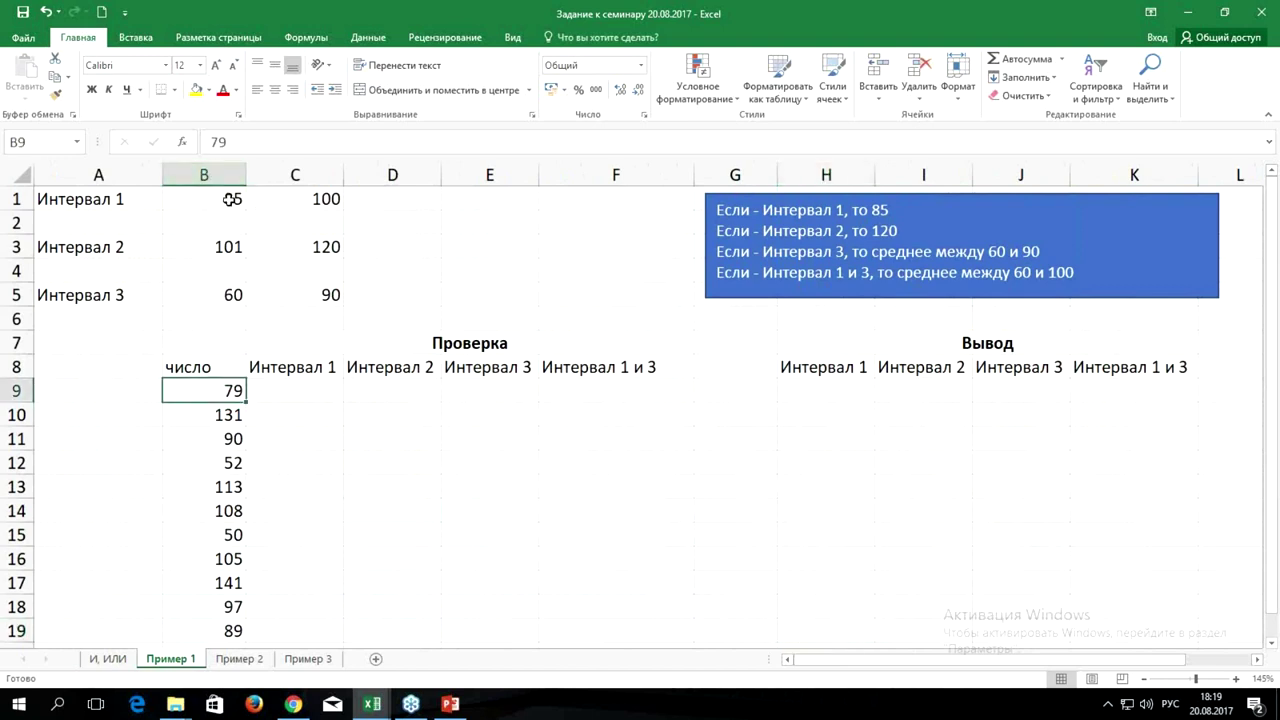
ctrl+drag(180, 192, 293, 198)
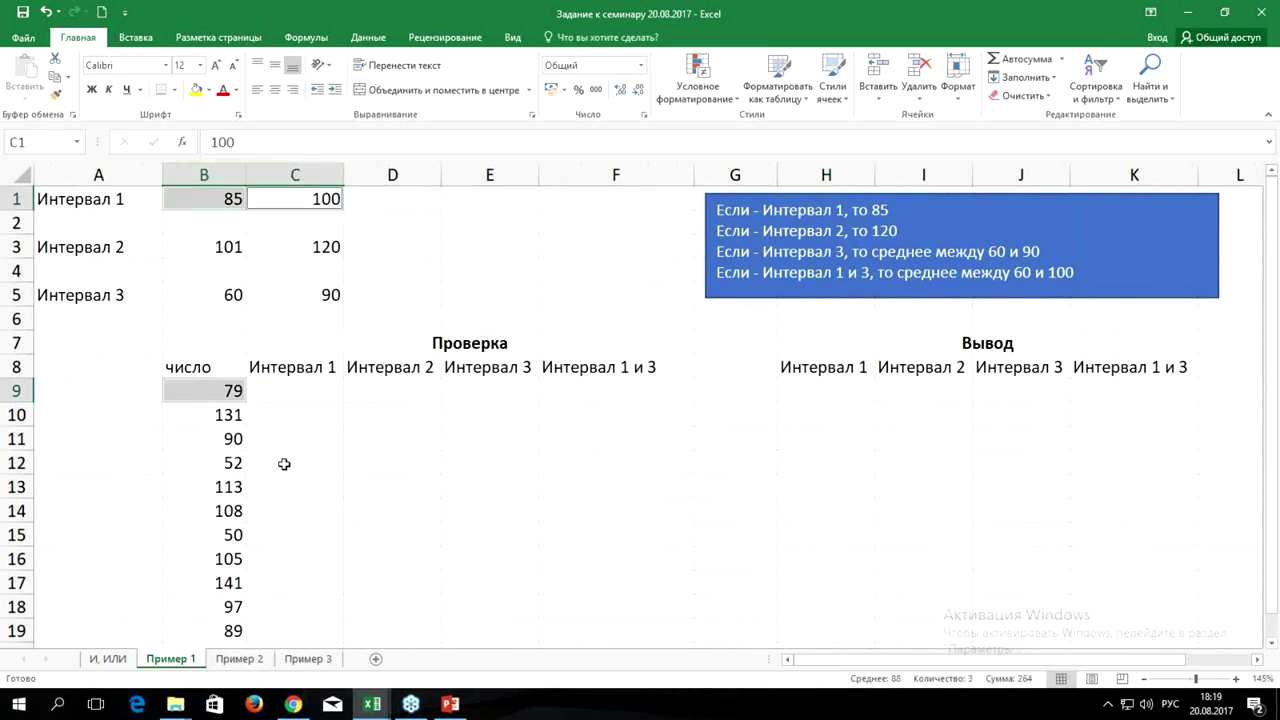
click(215, 391)
click(297, 390)
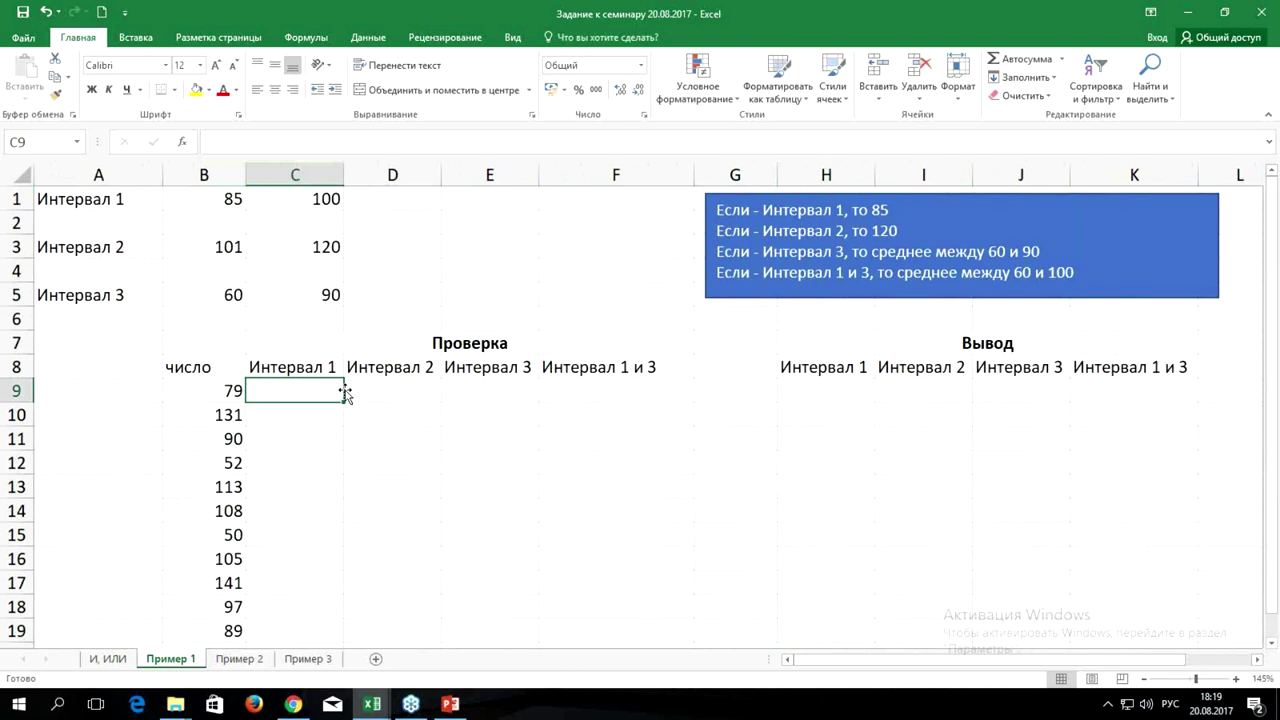
Enter =B9>=$B$1;B9<=$C$1 in C9, which returns #ЗНАЧ!
text(=)
click(197, 386)
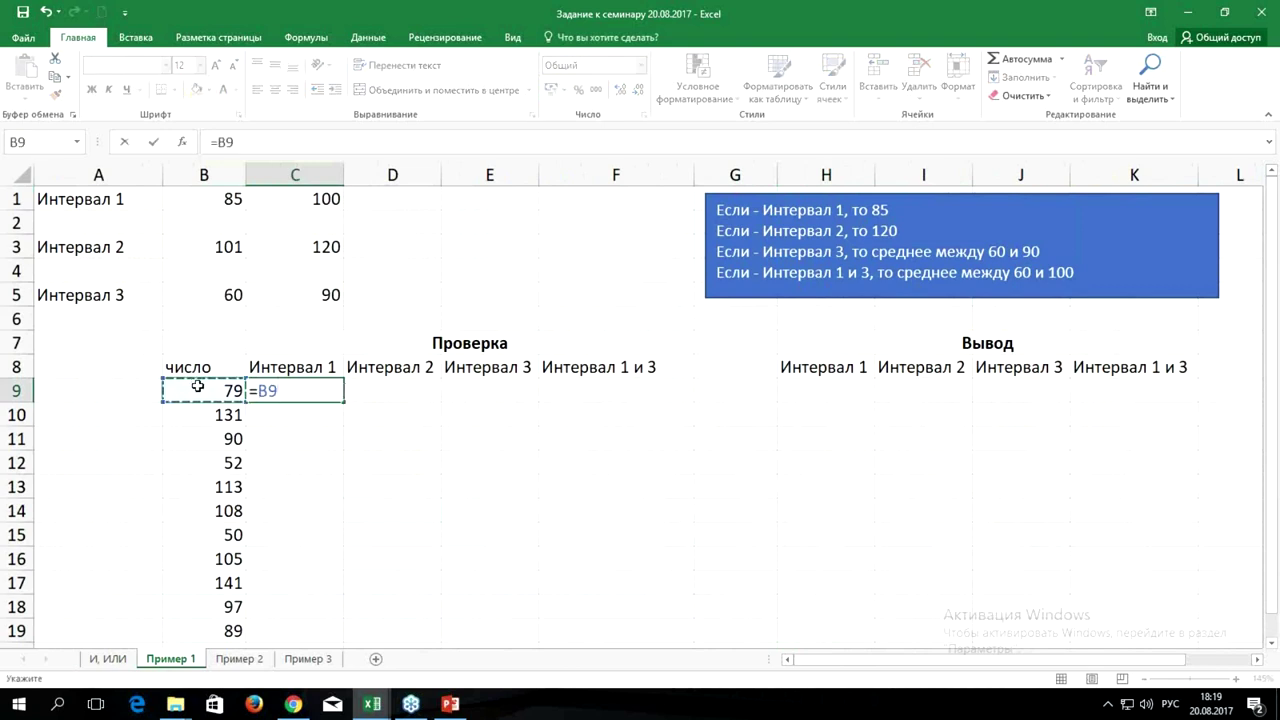
key(alt+shift)
text(>)
text(=)
click(213, 202)
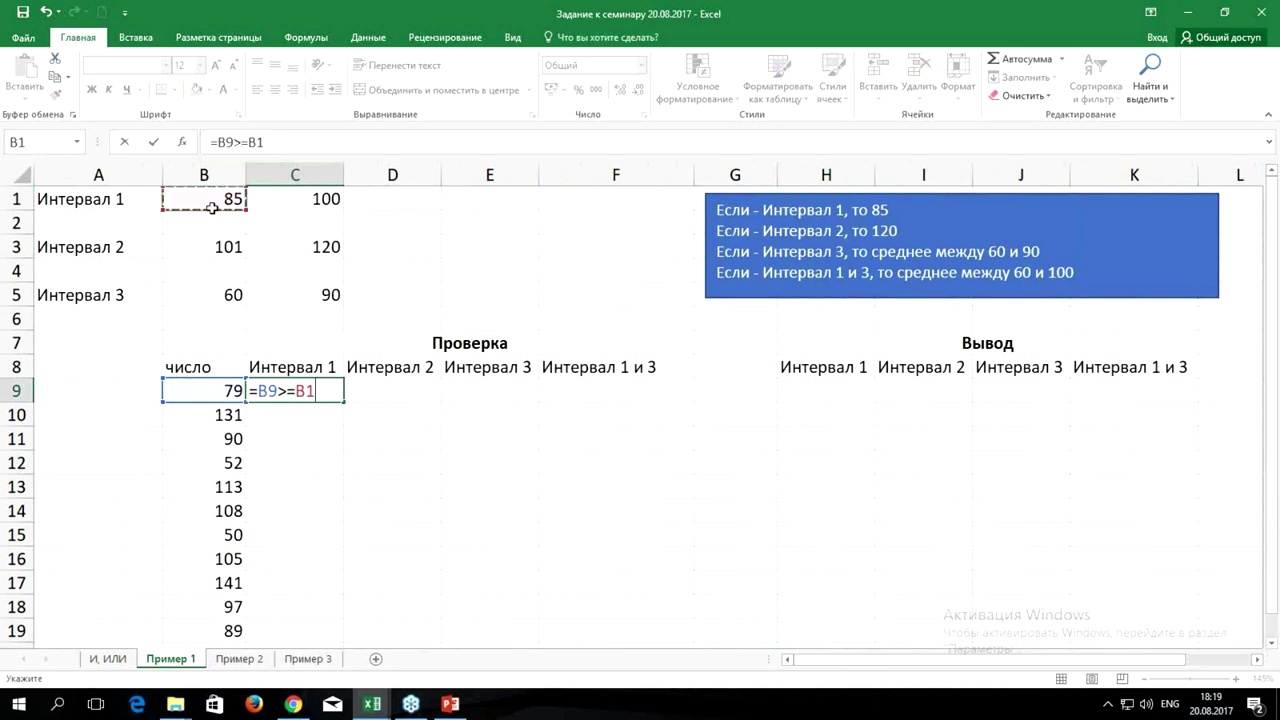
key(F4)
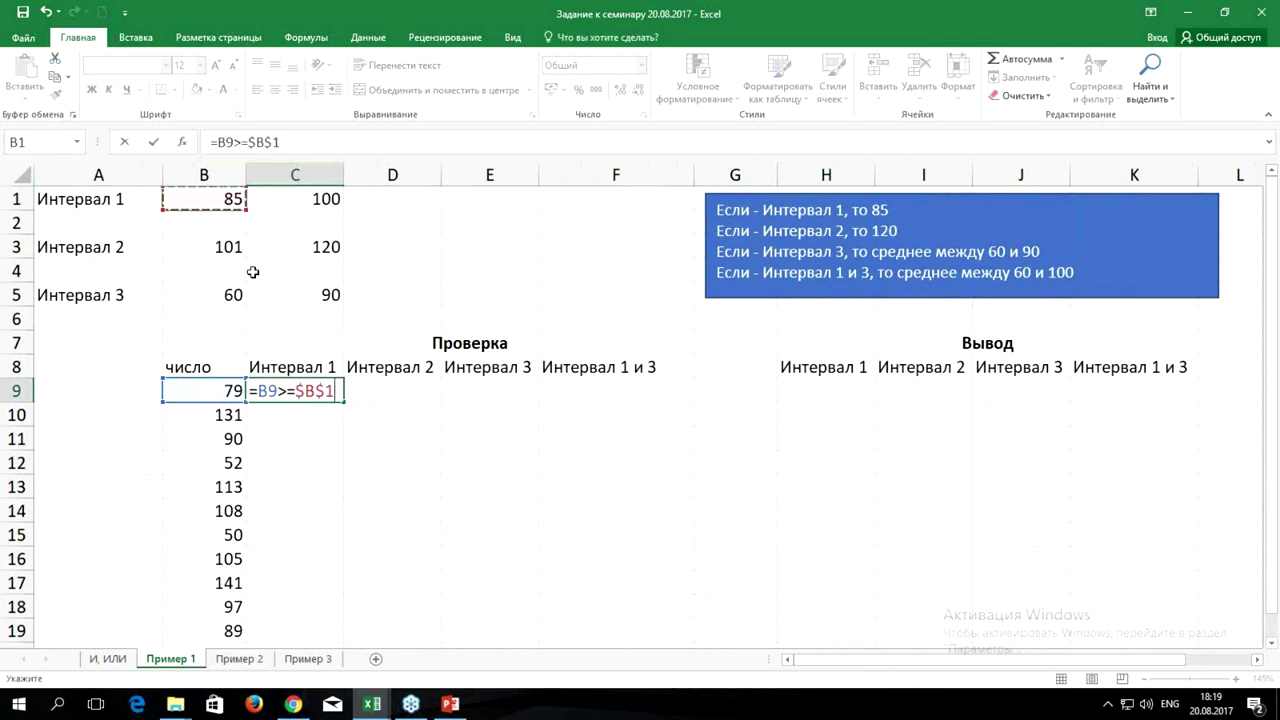
text(;)
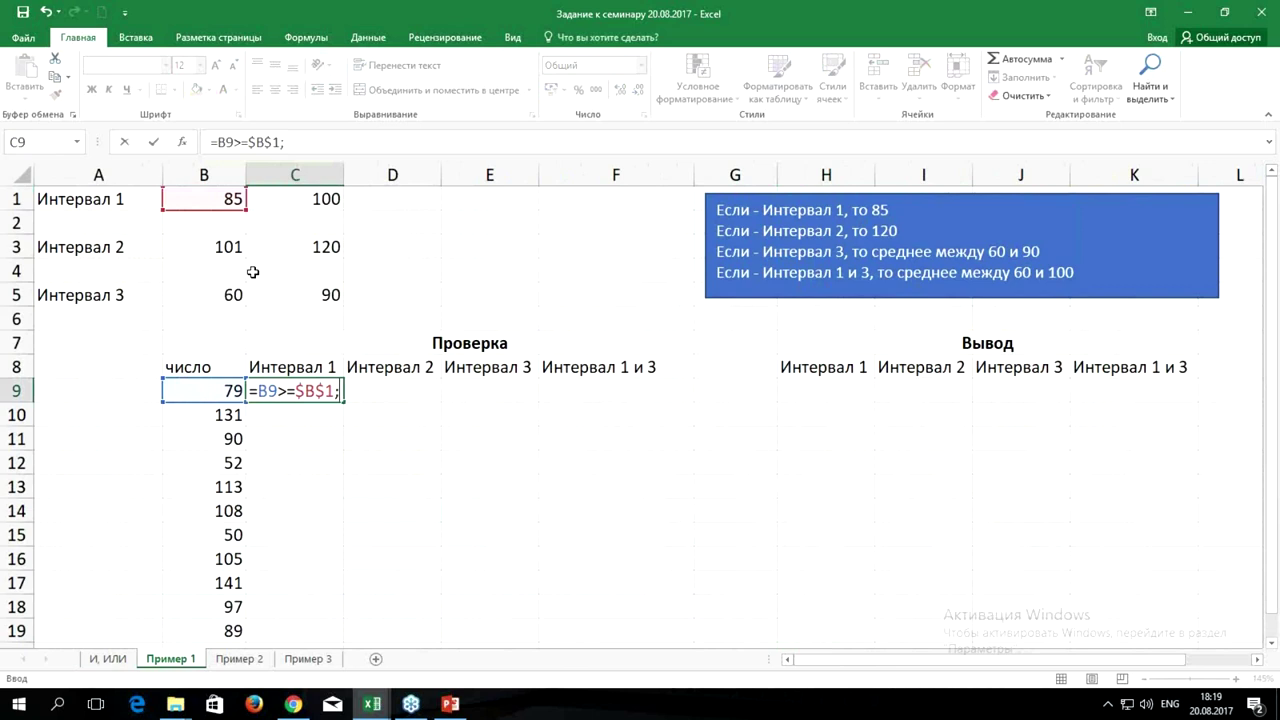
click(209, 388)
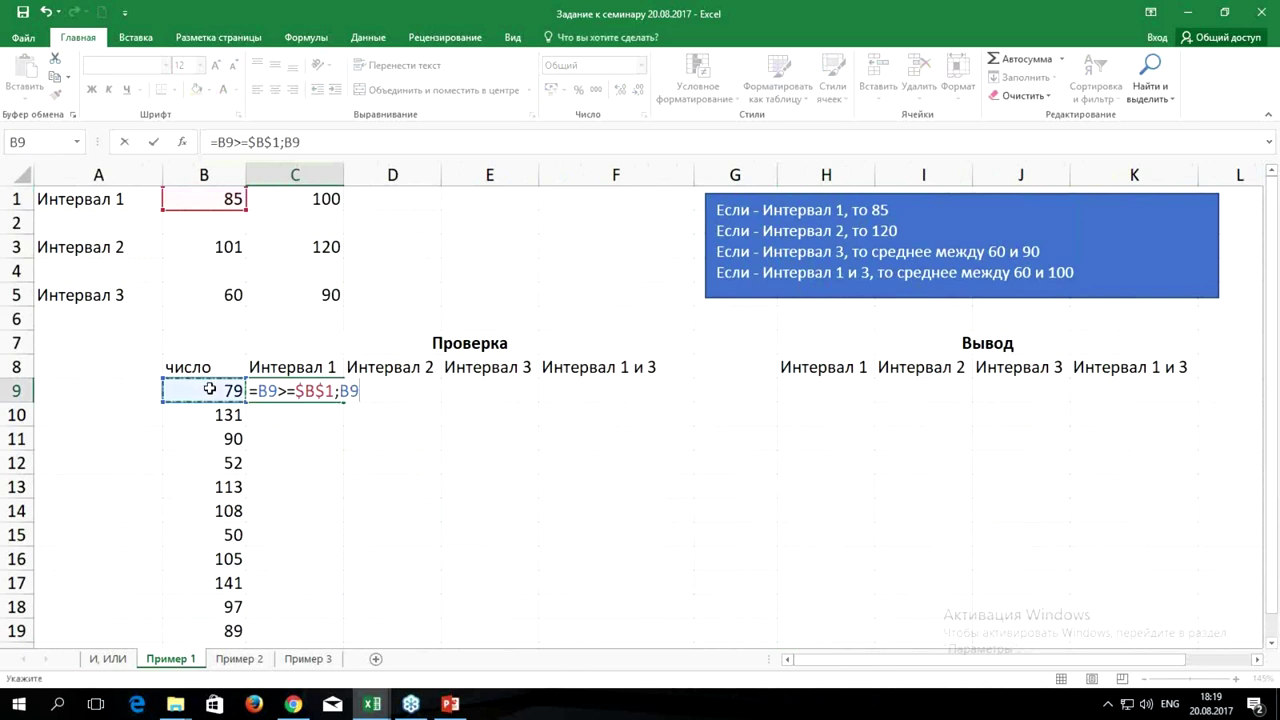
text(<)
text(=)
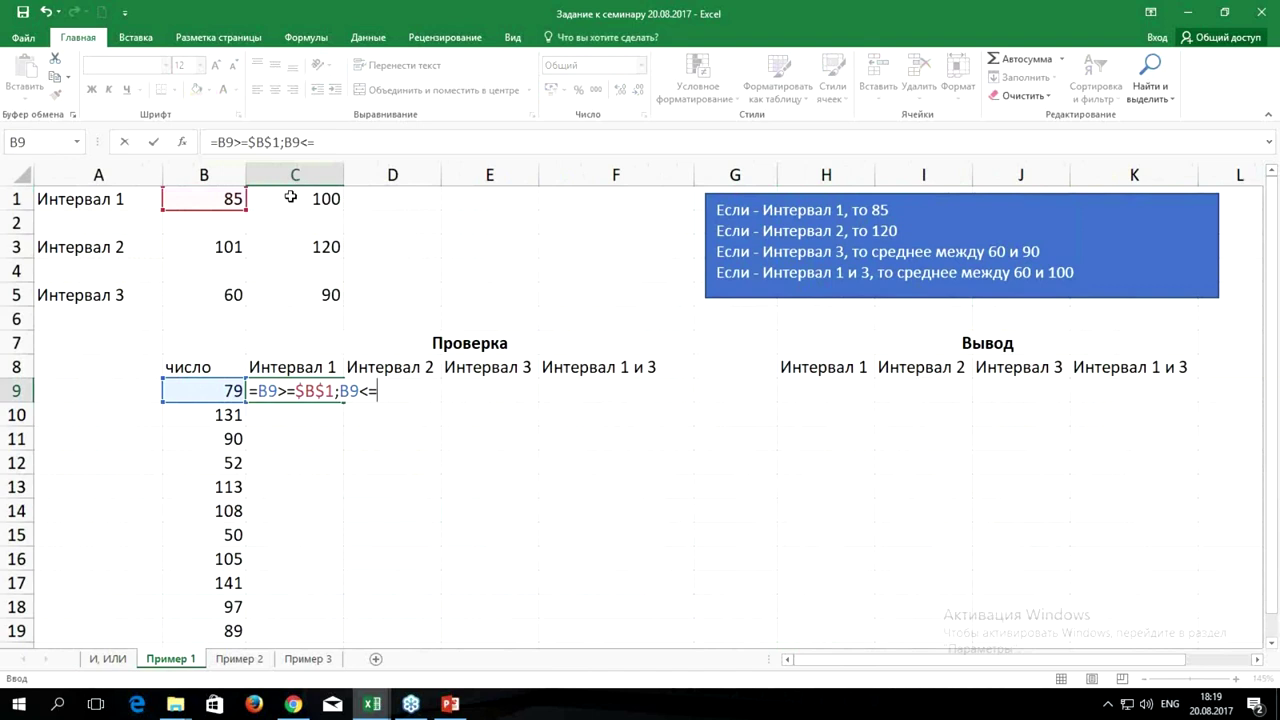
click(290, 197)
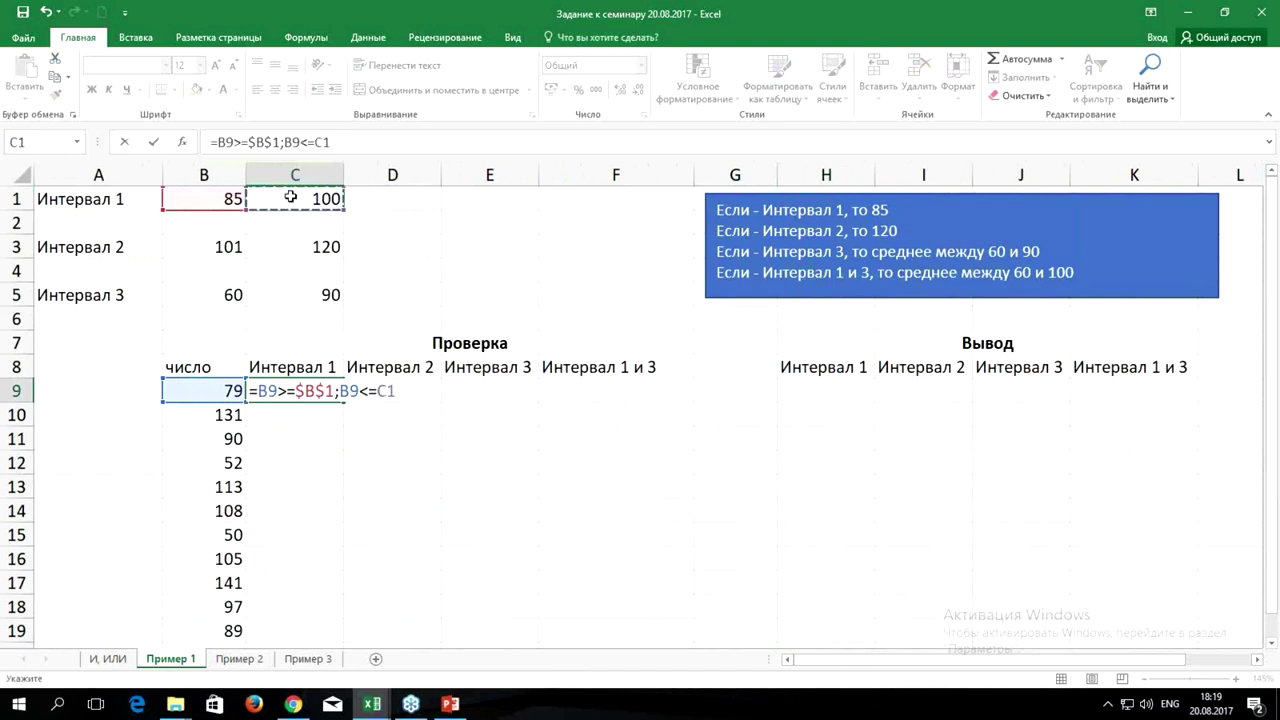
key(F4)
key(ctrl+Return)
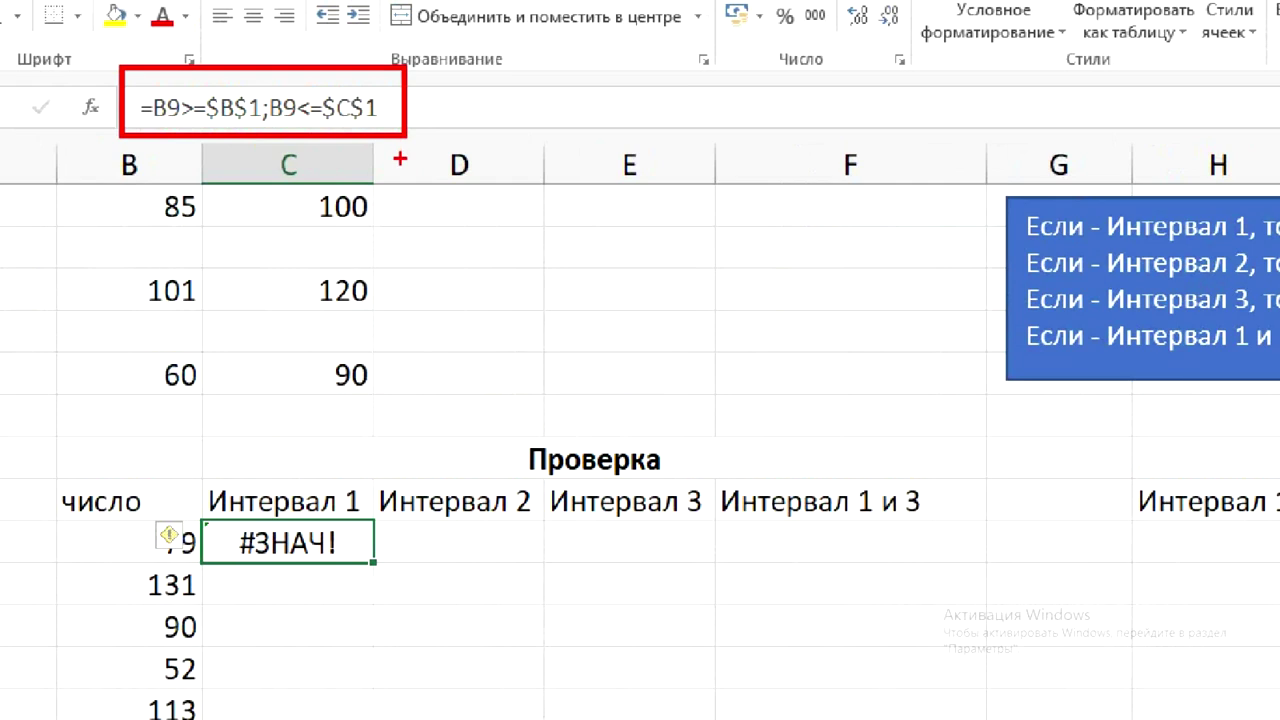
Wrap C9 as =И(B9>=$B$1;B9<=$C$1), turning the error into ЛОЖЬ.
double_click(287, 391)
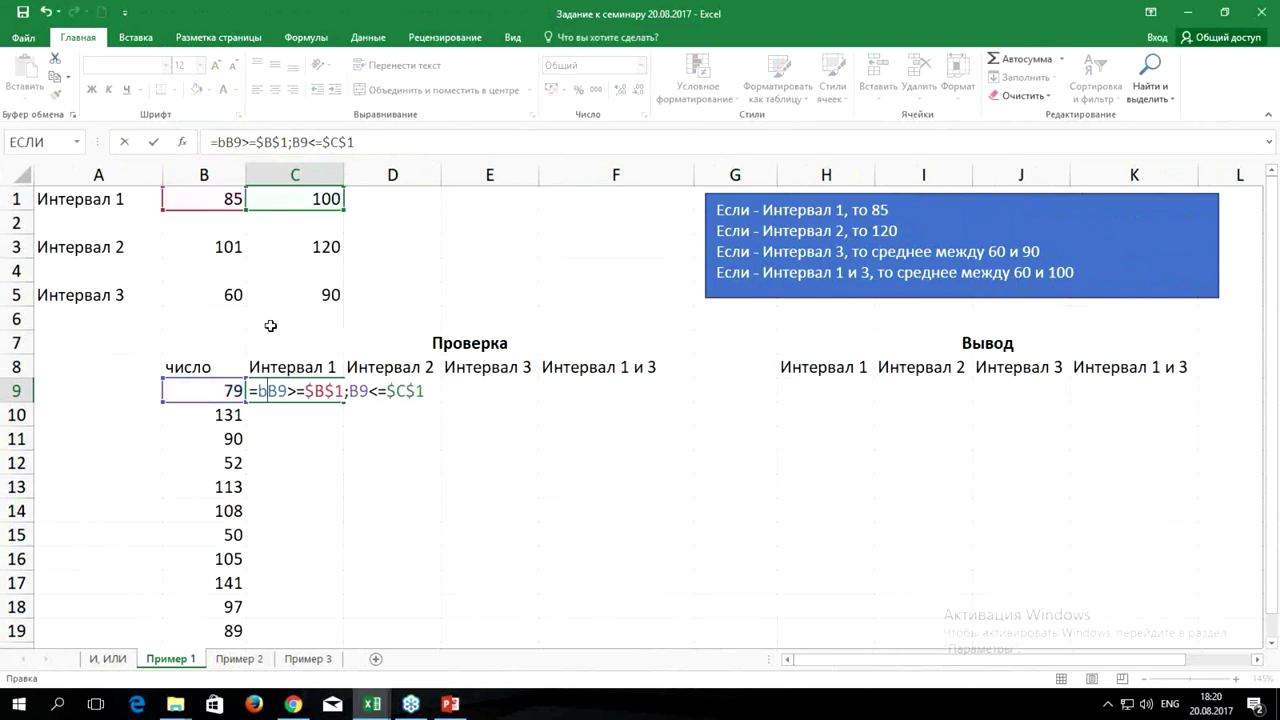
text(и)
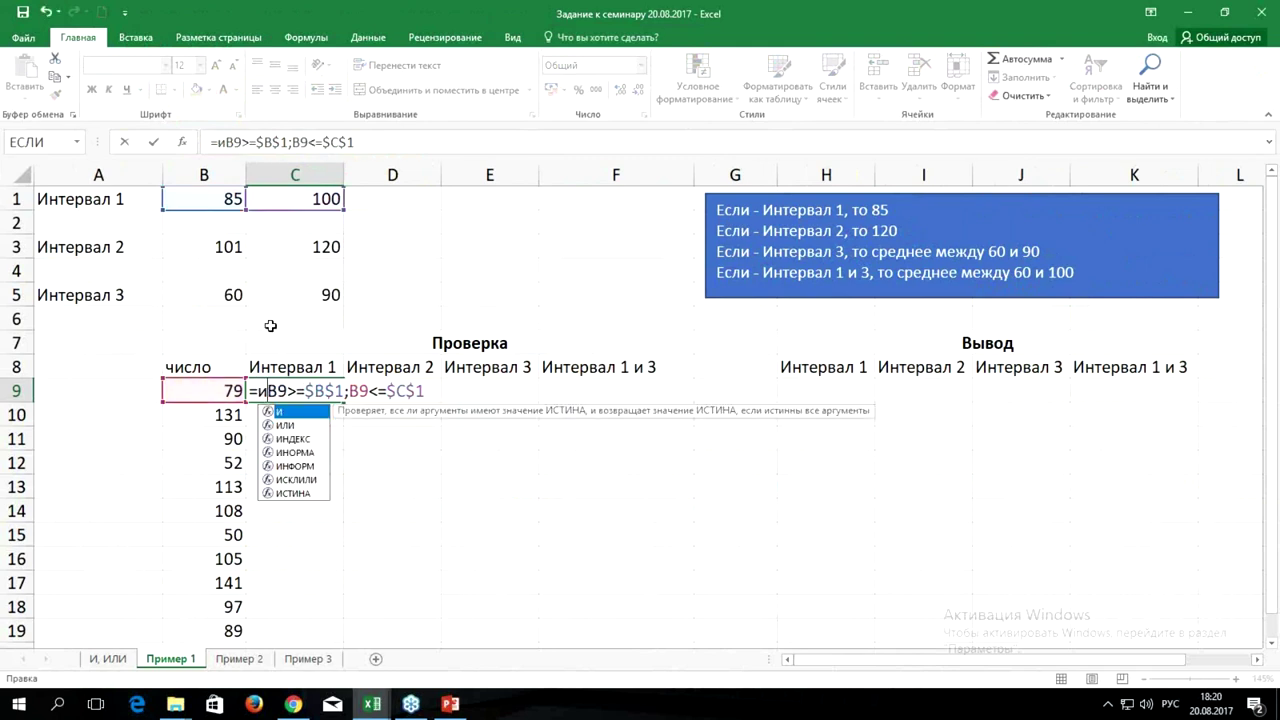
text(()
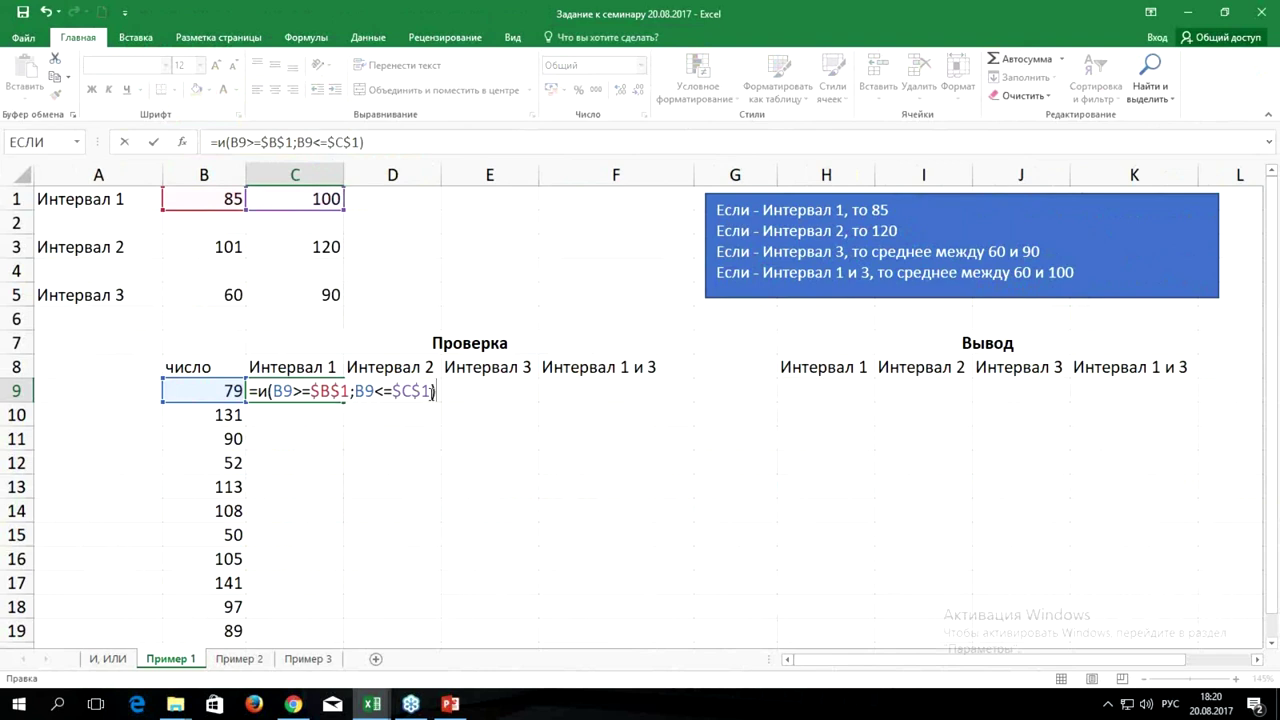
key(ctrl+Return)
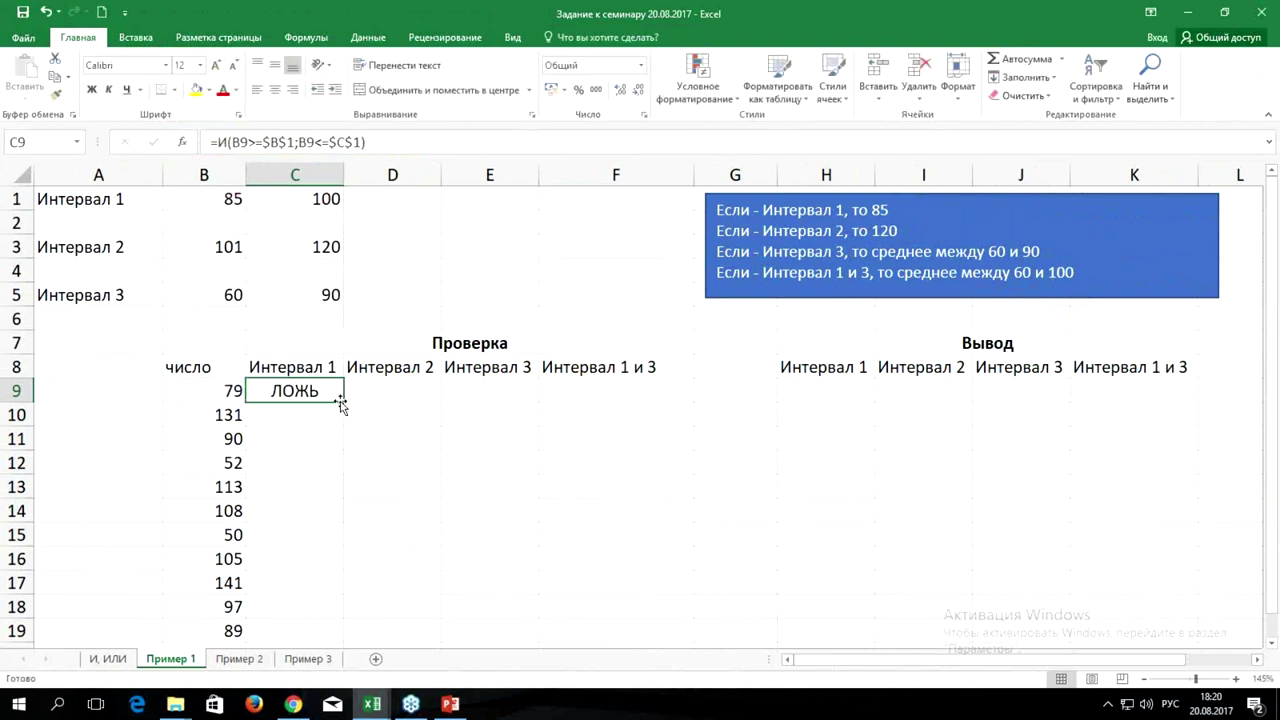
Fill the Интервал 1 check down to C19, where 90, 97 and 89 show ИСТИНА.
double_click(341, 401)
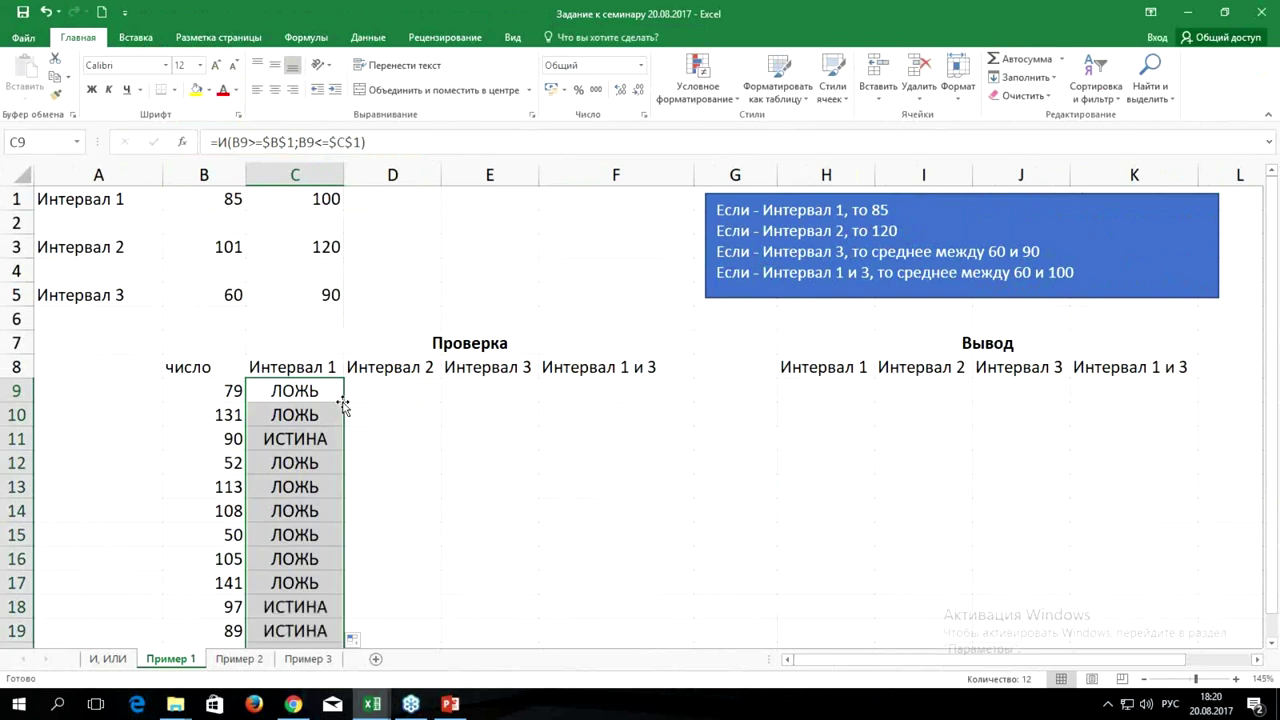
scroll(346, 355, down, 1)
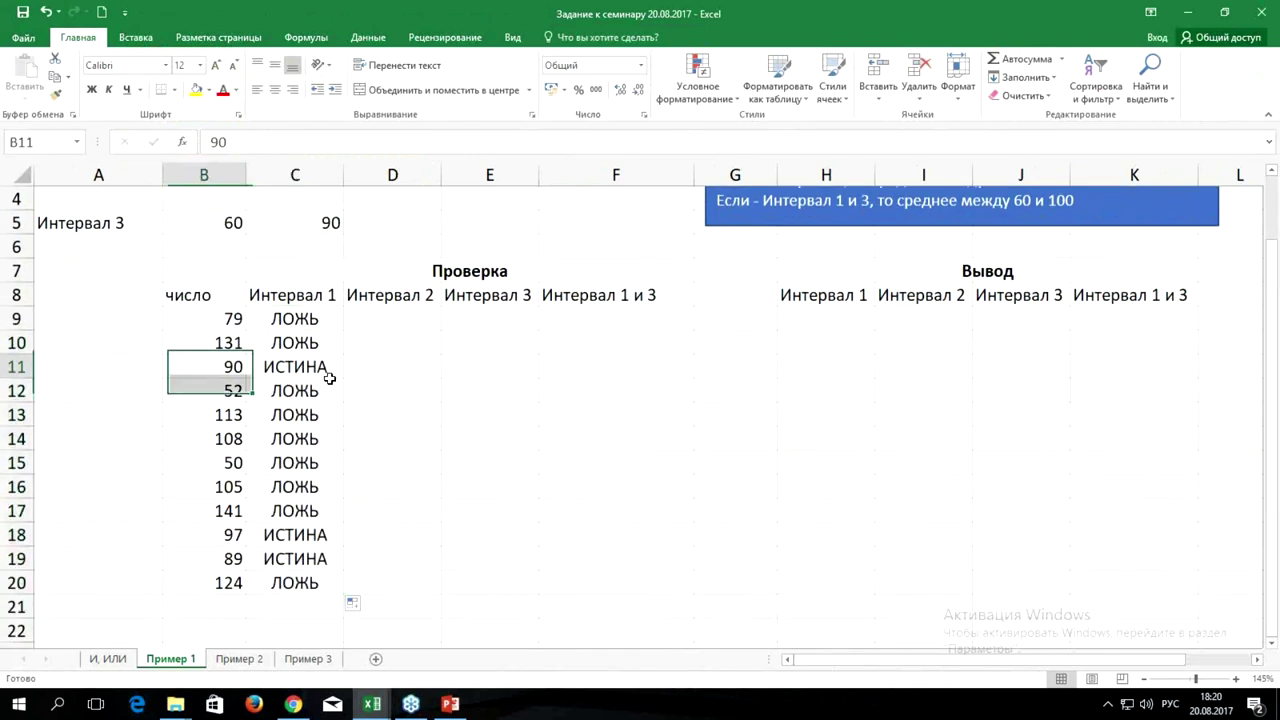
drag(180, 367, 395, 390)
drag(191, 531, 345, 557)
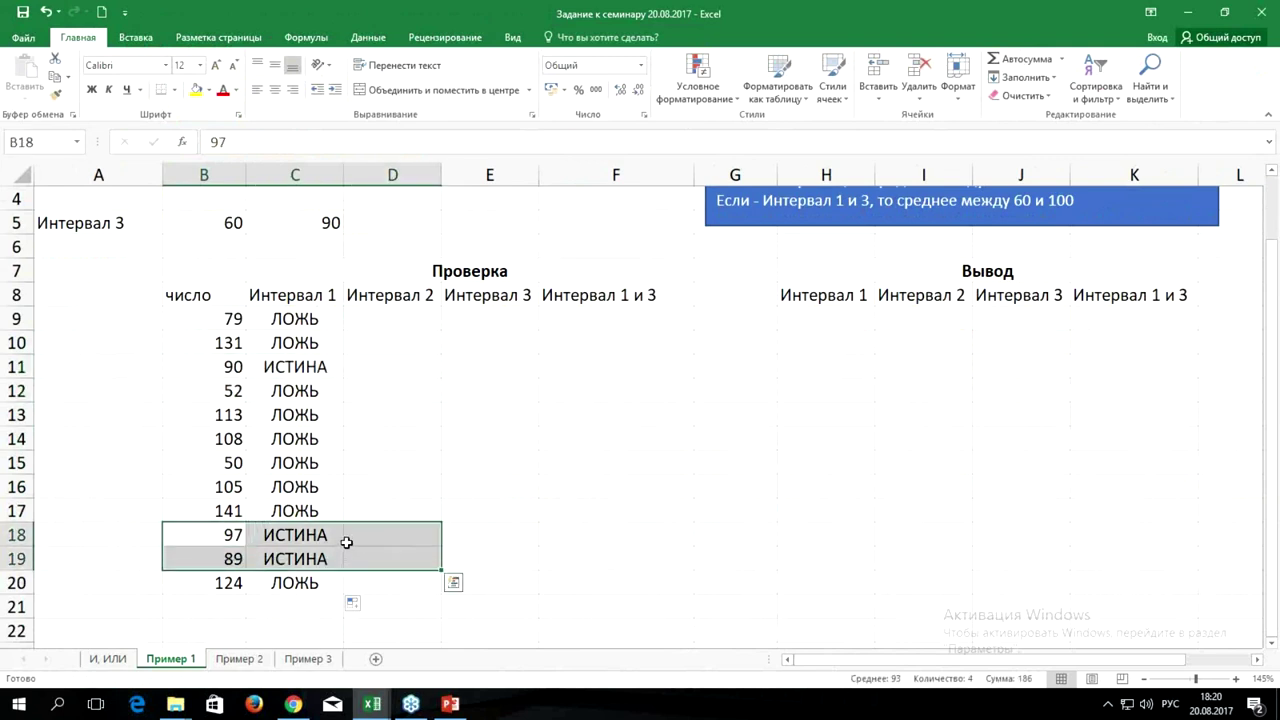
Review C9's Интервал 1 formula and its $B$1 and $C$1 bound references.
click(295, 319)
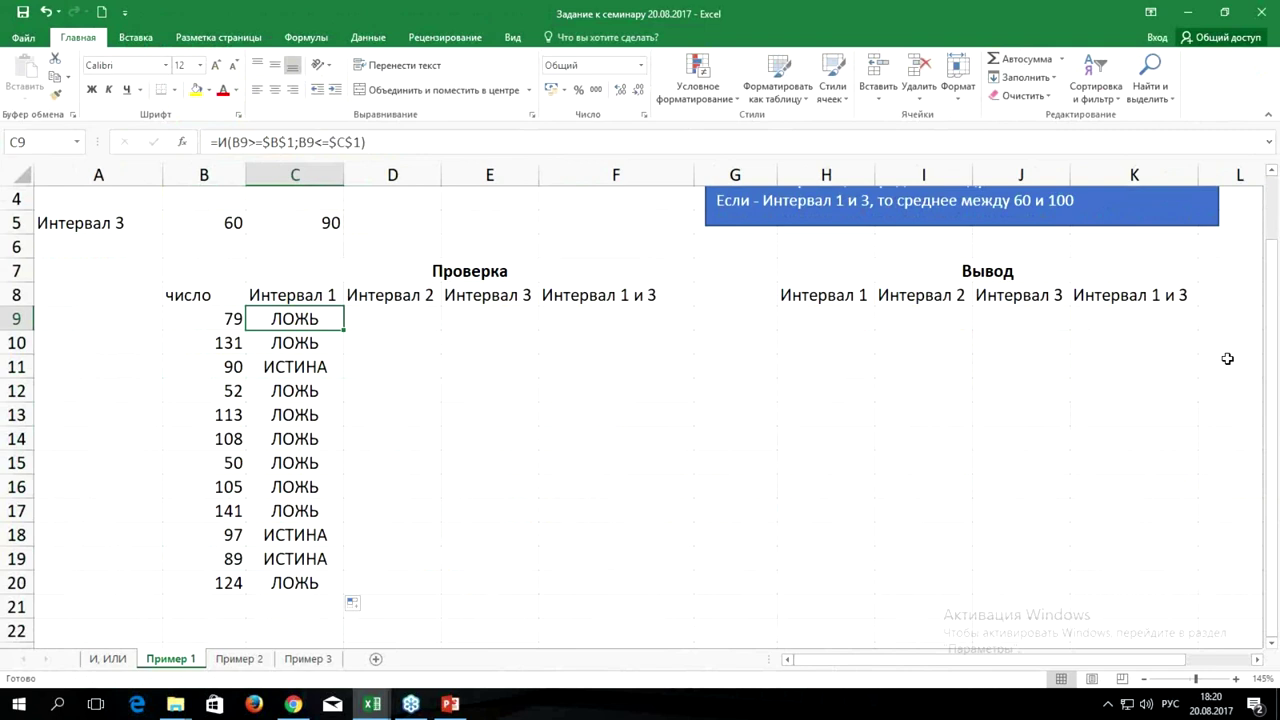
click(392, 320)
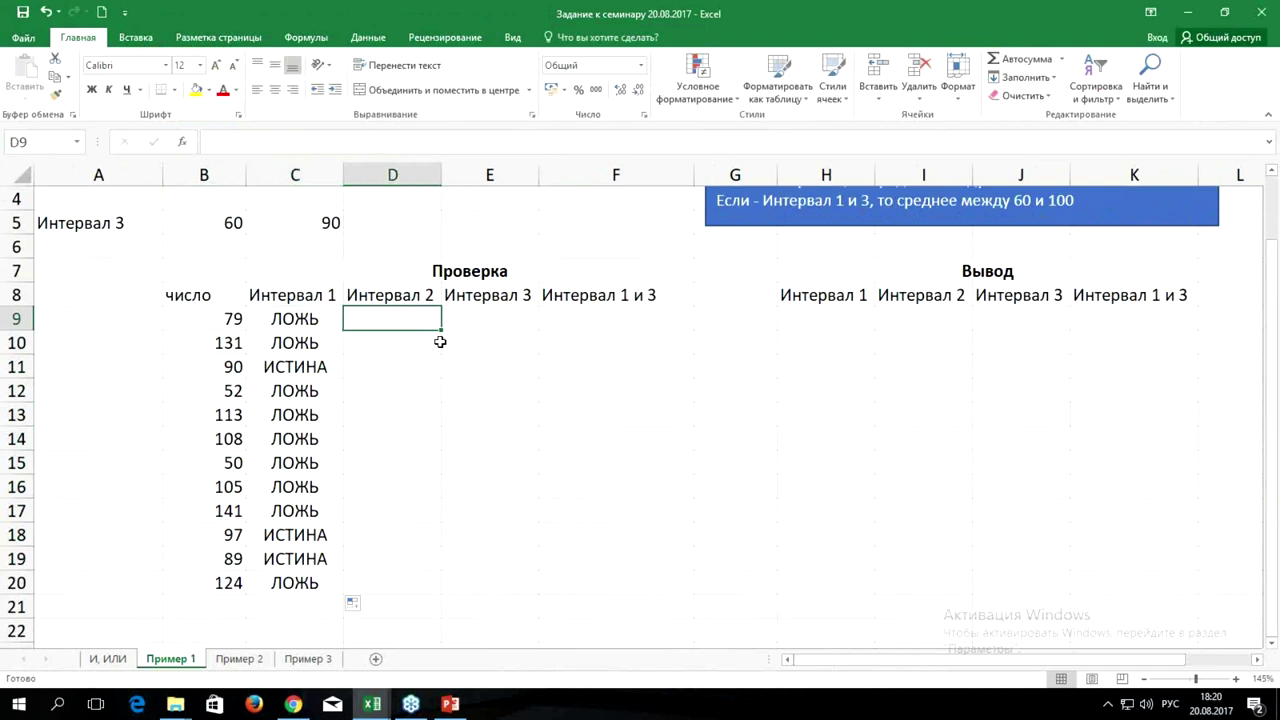
scroll(440, 342, up, 1)
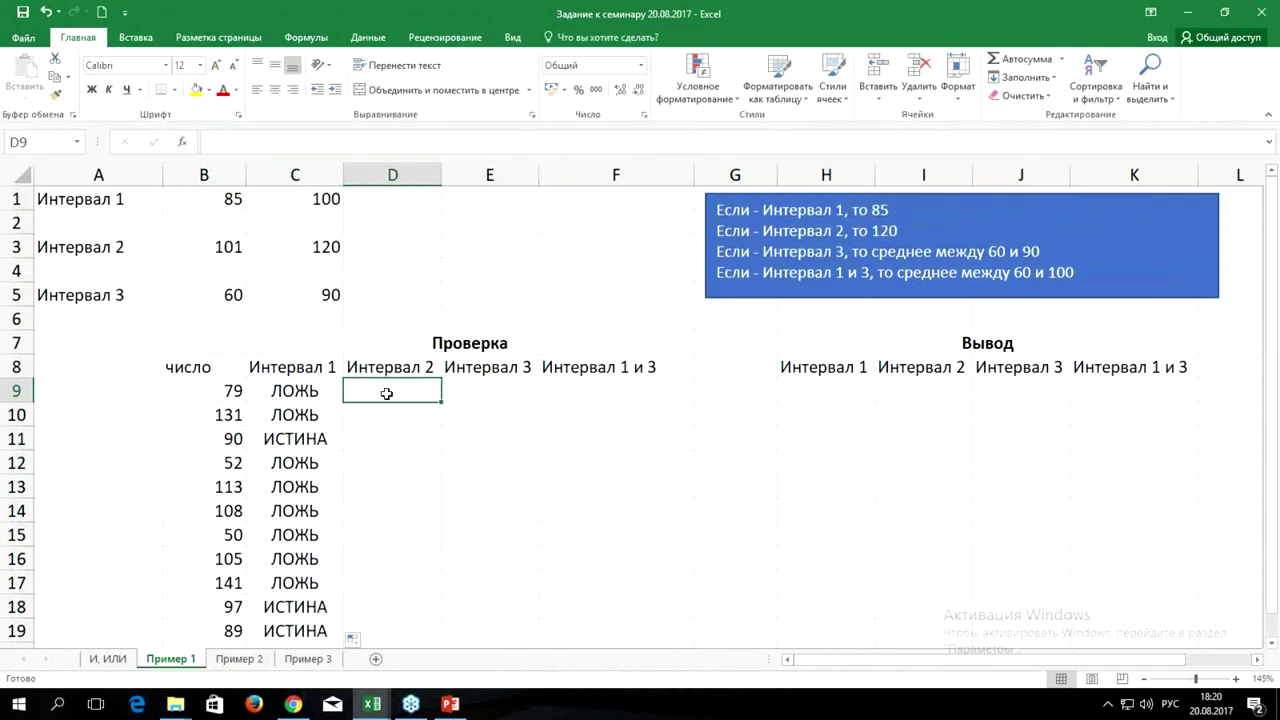
click(272, 390)
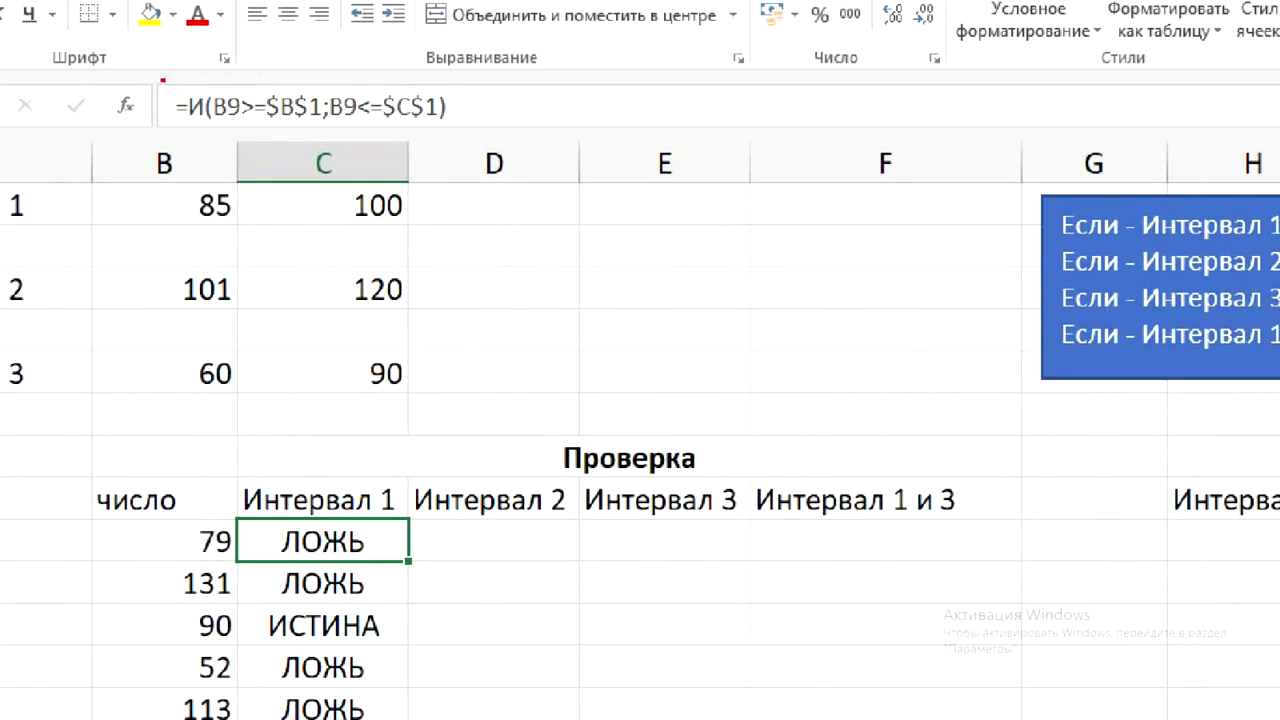
drag(162, 80, 496, 124)
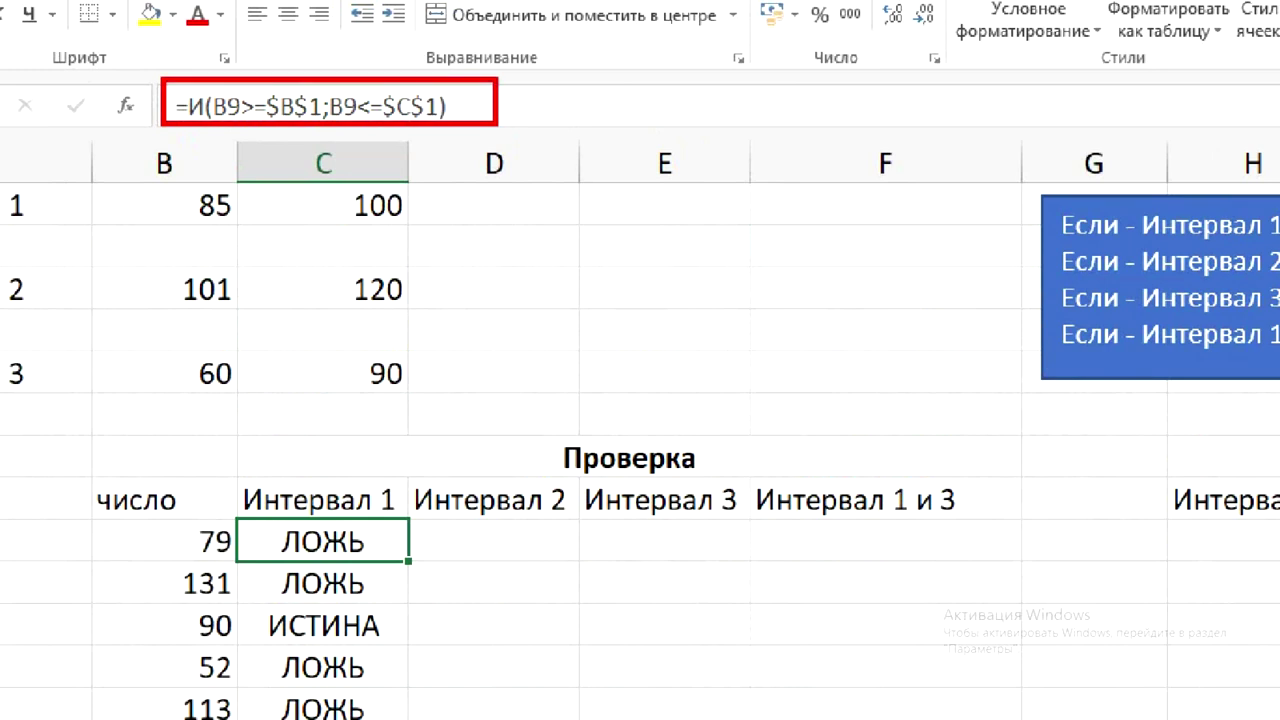
drag(150, 277, 178, 269)
drag(301, 283, 332, 266)
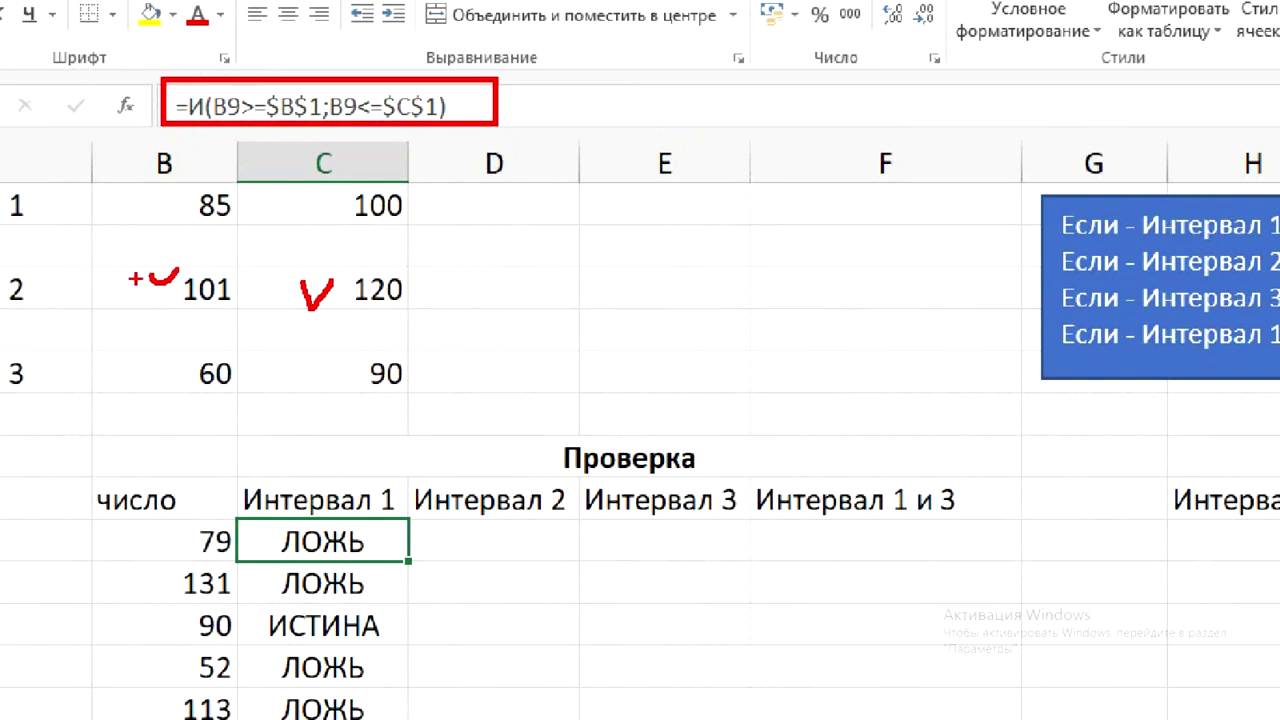
key(Escape)
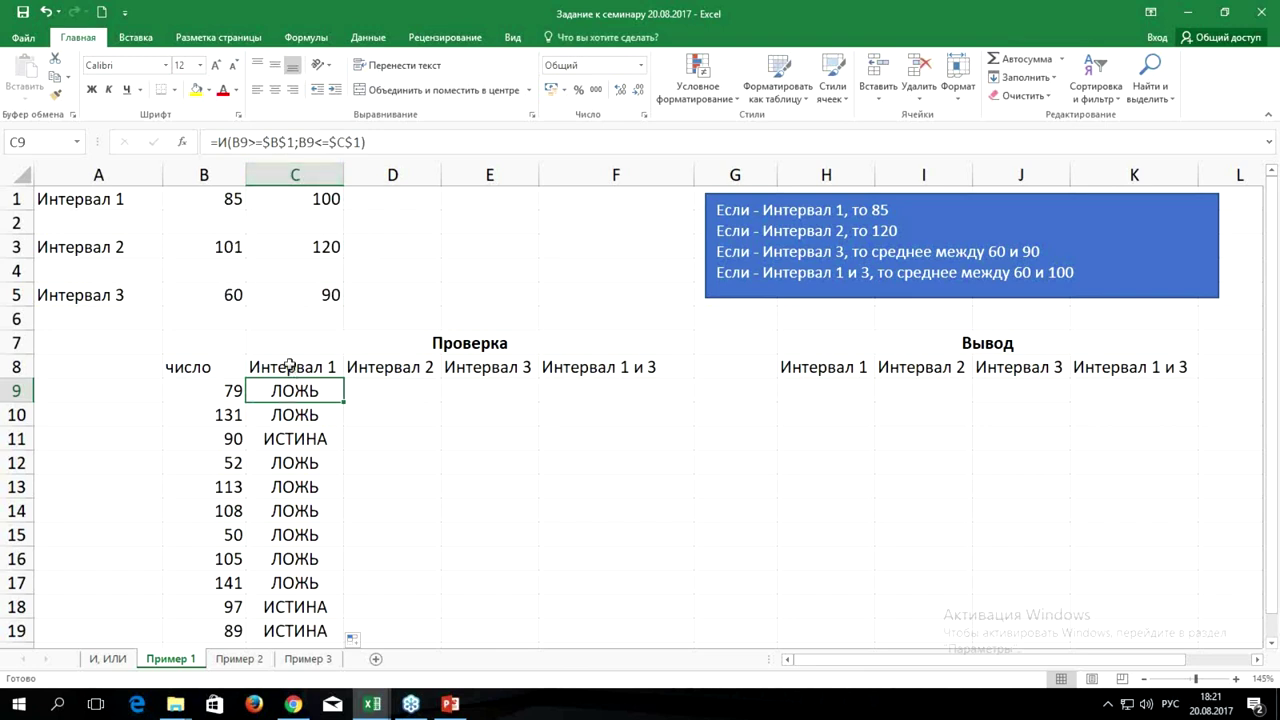
Copy C9's И formula text into D9 and E9, then reopen D9 for editing.
drag(395, 148, 190, 128)
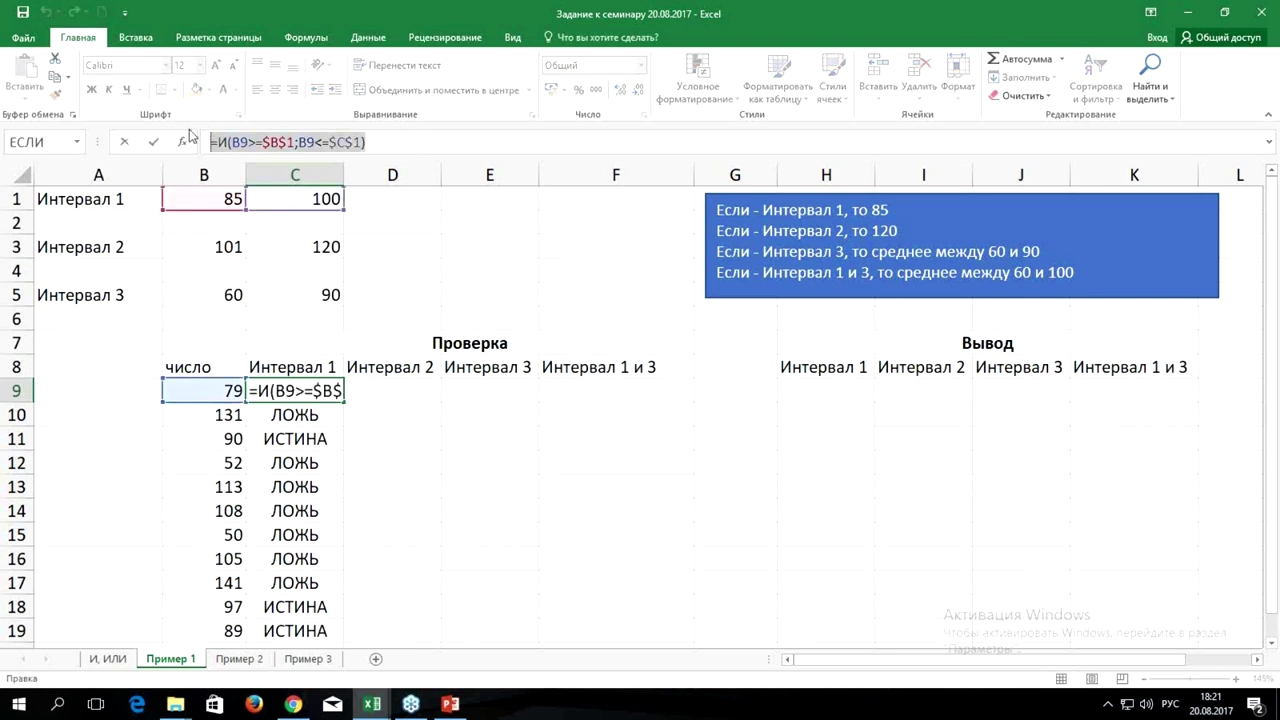
key(ctrl+c)
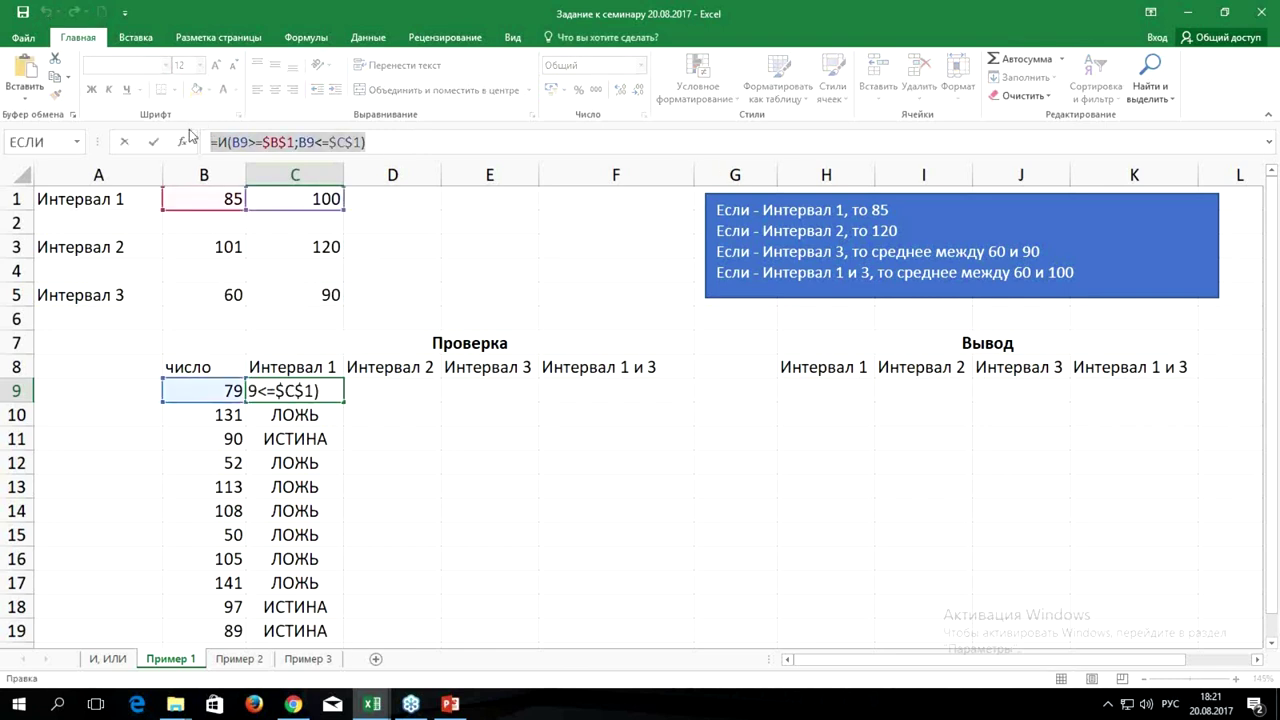
key(Escape)
click(383, 391)
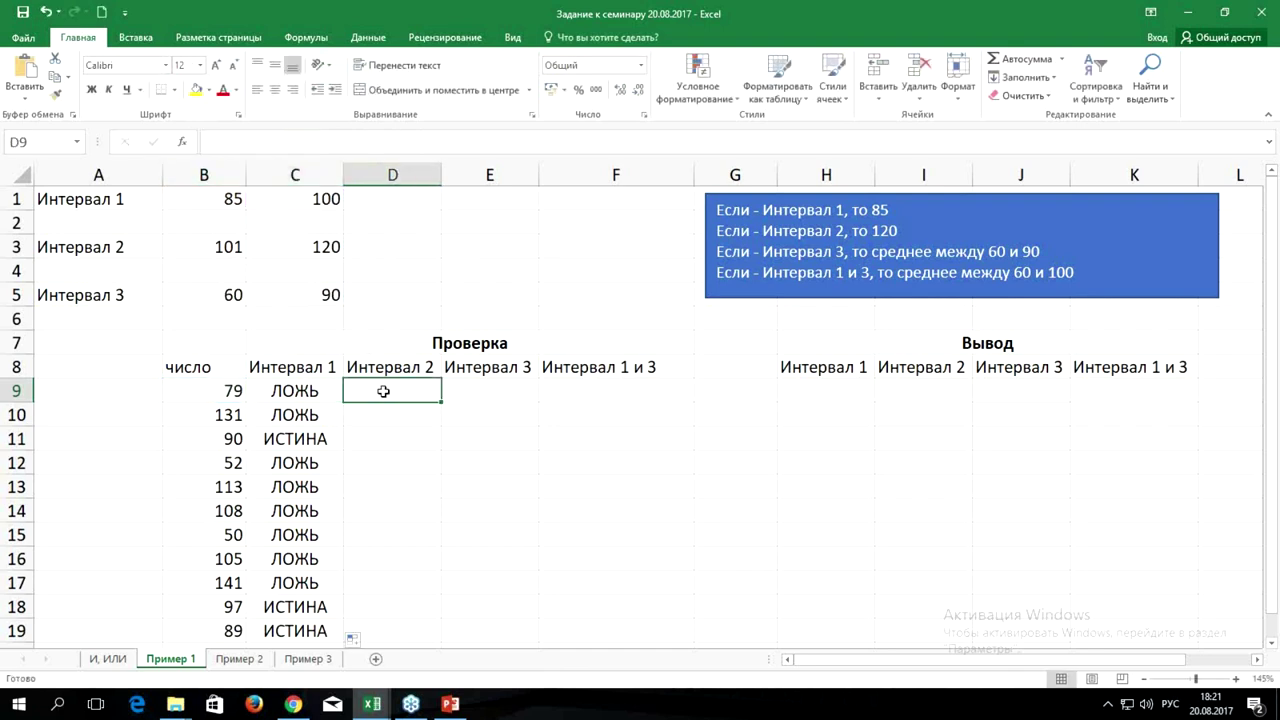
key(ctrl+v)
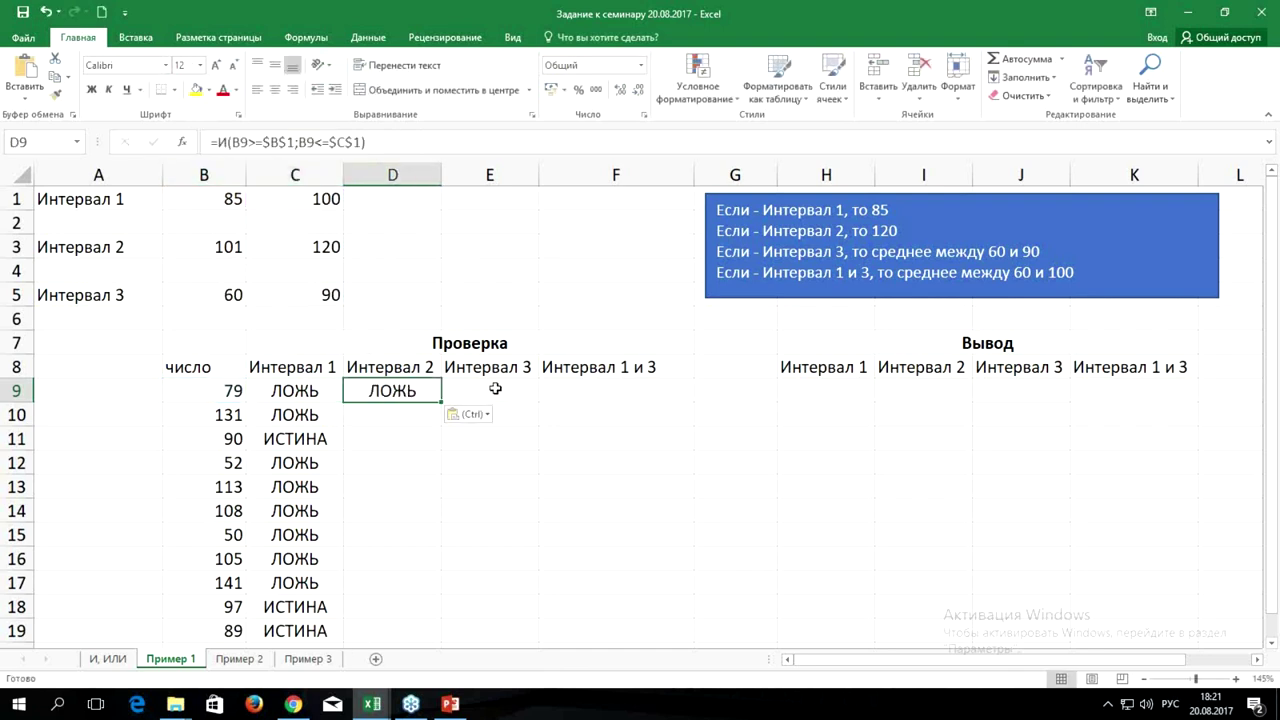
click(490, 390)
key(ctrl+v)
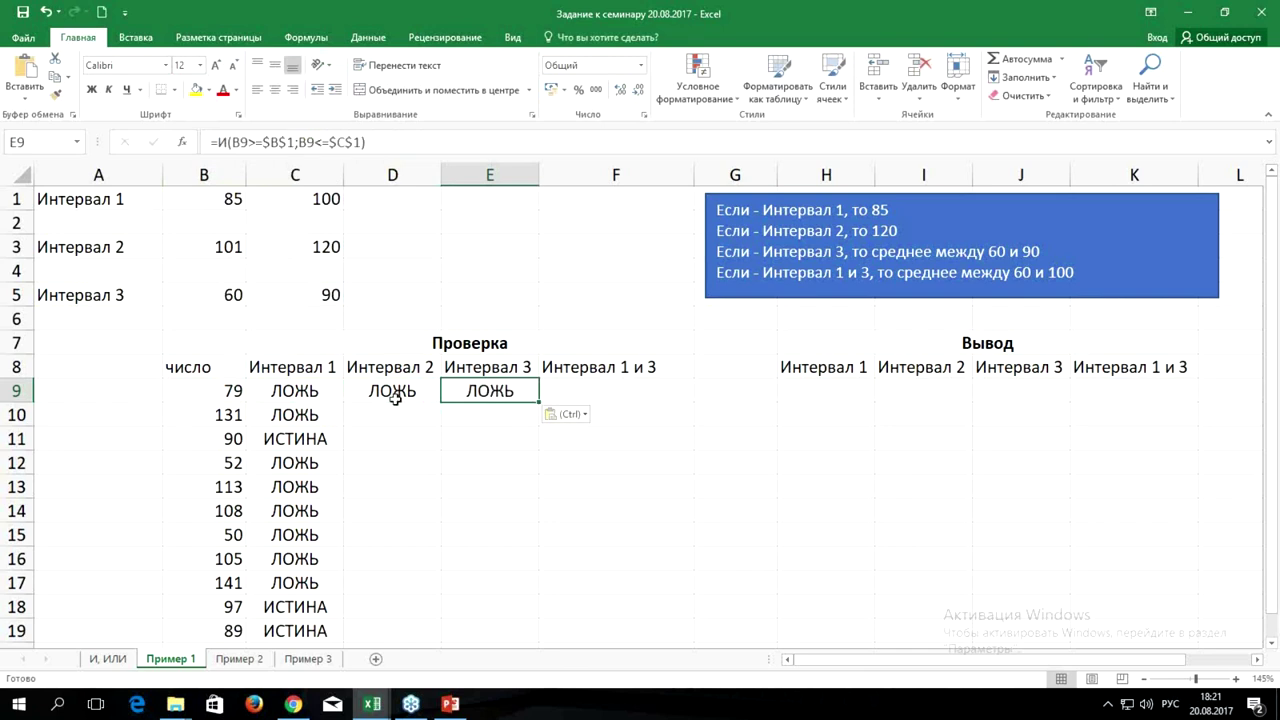
click(405, 391)
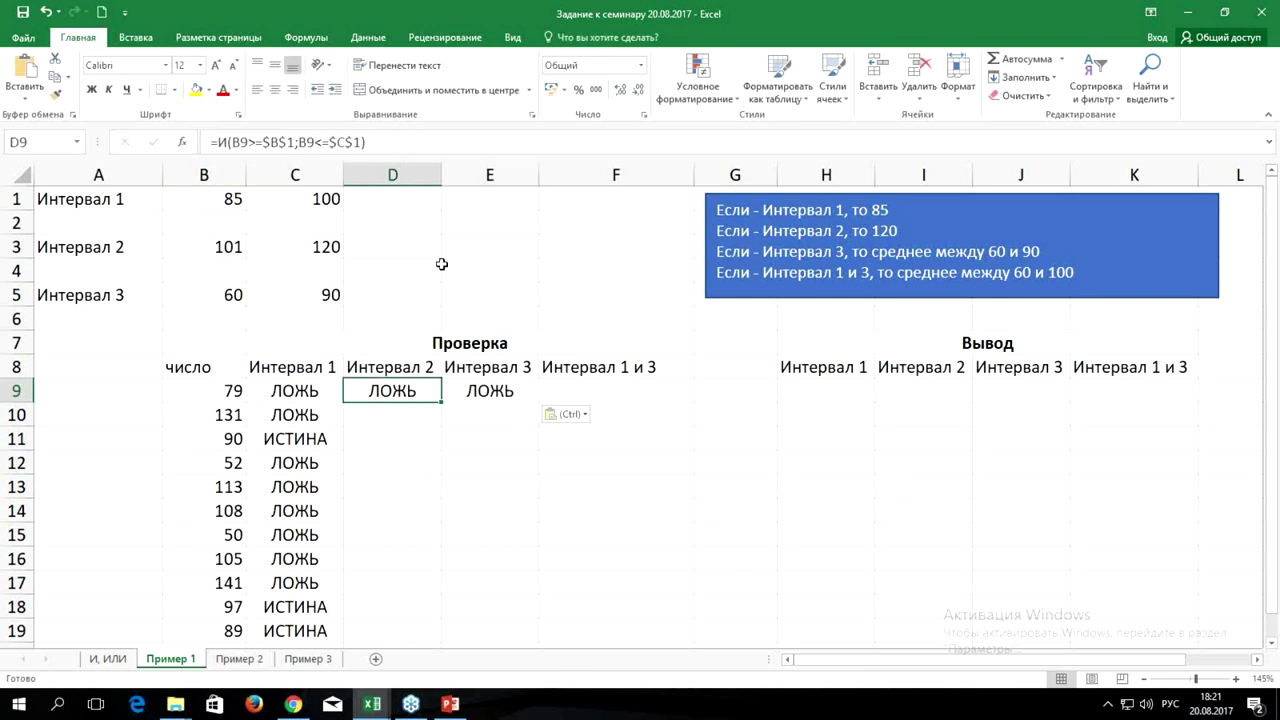
double_click(415, 390)
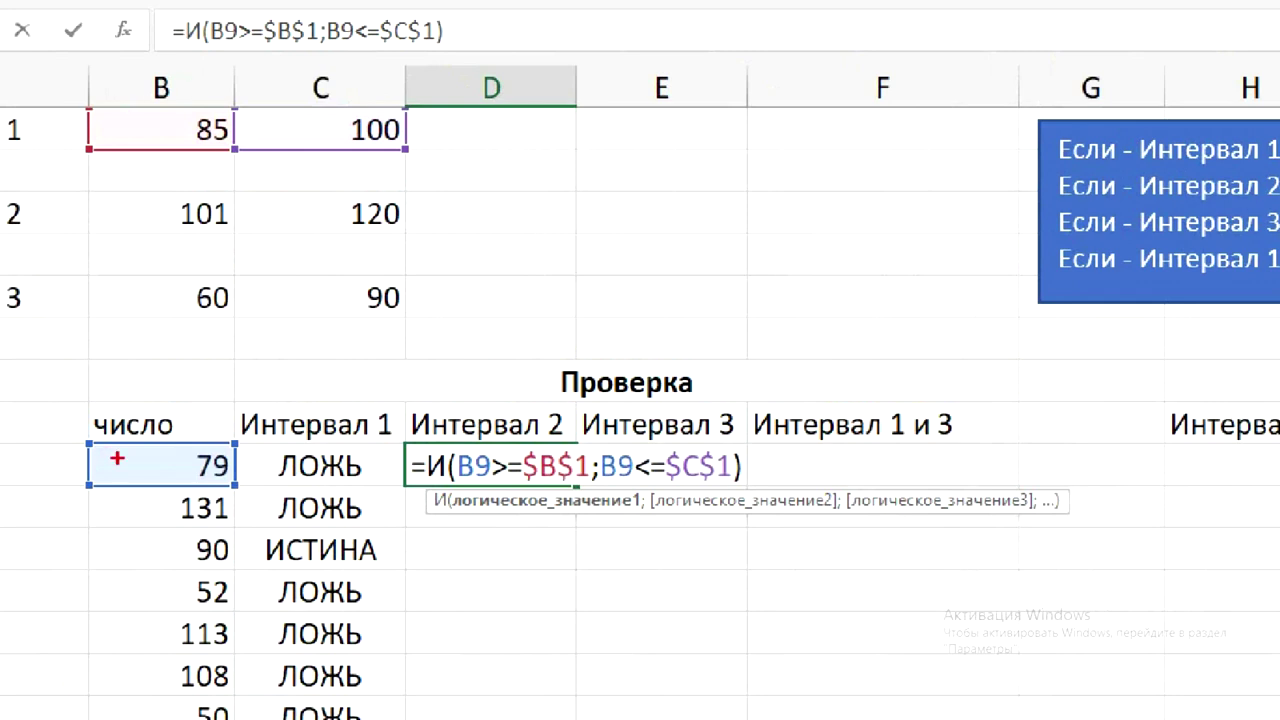
Repoint D9's bounds to Интервал 2's $B$3 and $C$3 (101 and 120).
drag(112, 457, 133, 452)
drag(137, 117, 182, 121)
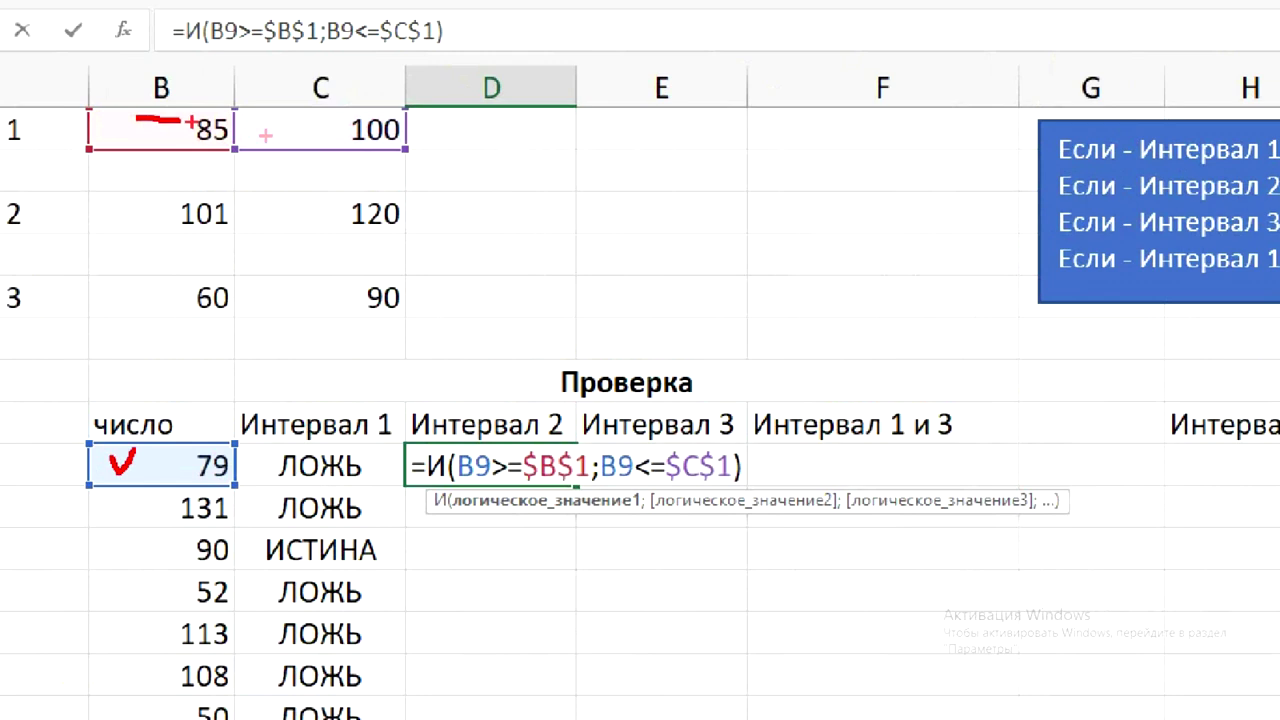
drag(278, 129, 327, 129)
drag(116, 212, 176, 211)
drag(264, 209, 318, 221)
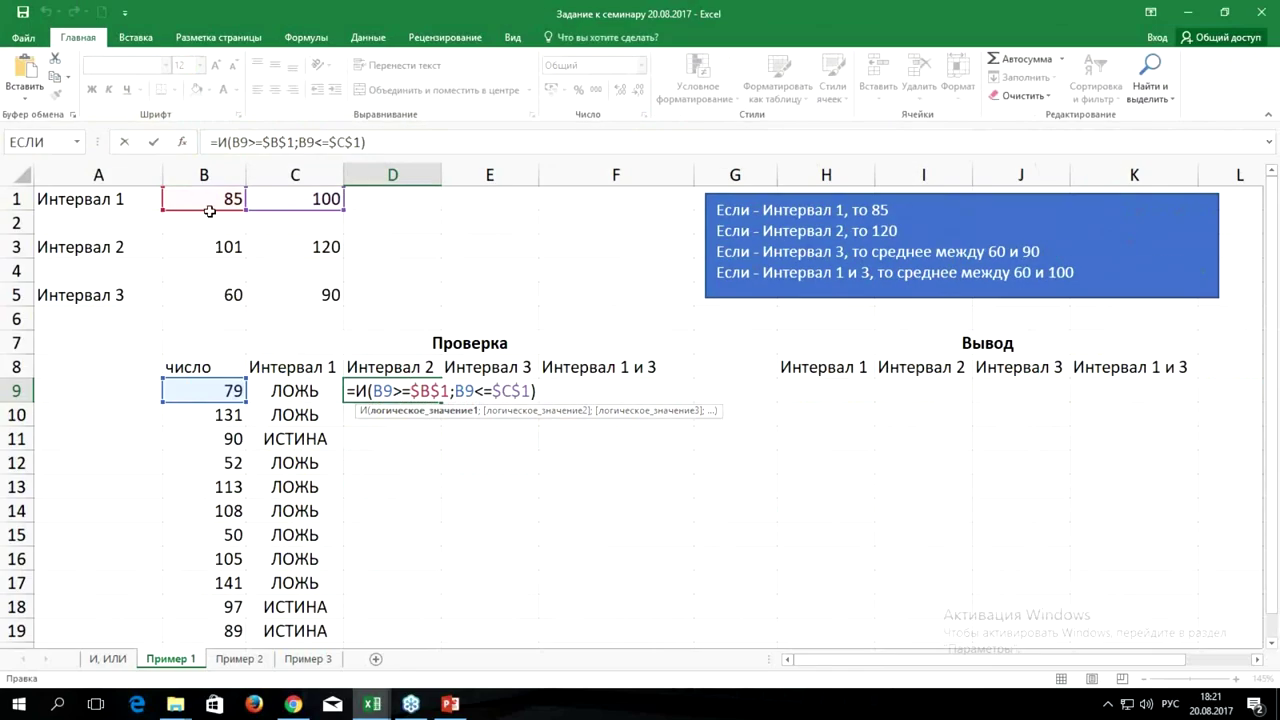
drag(207, 210, 207, 248)
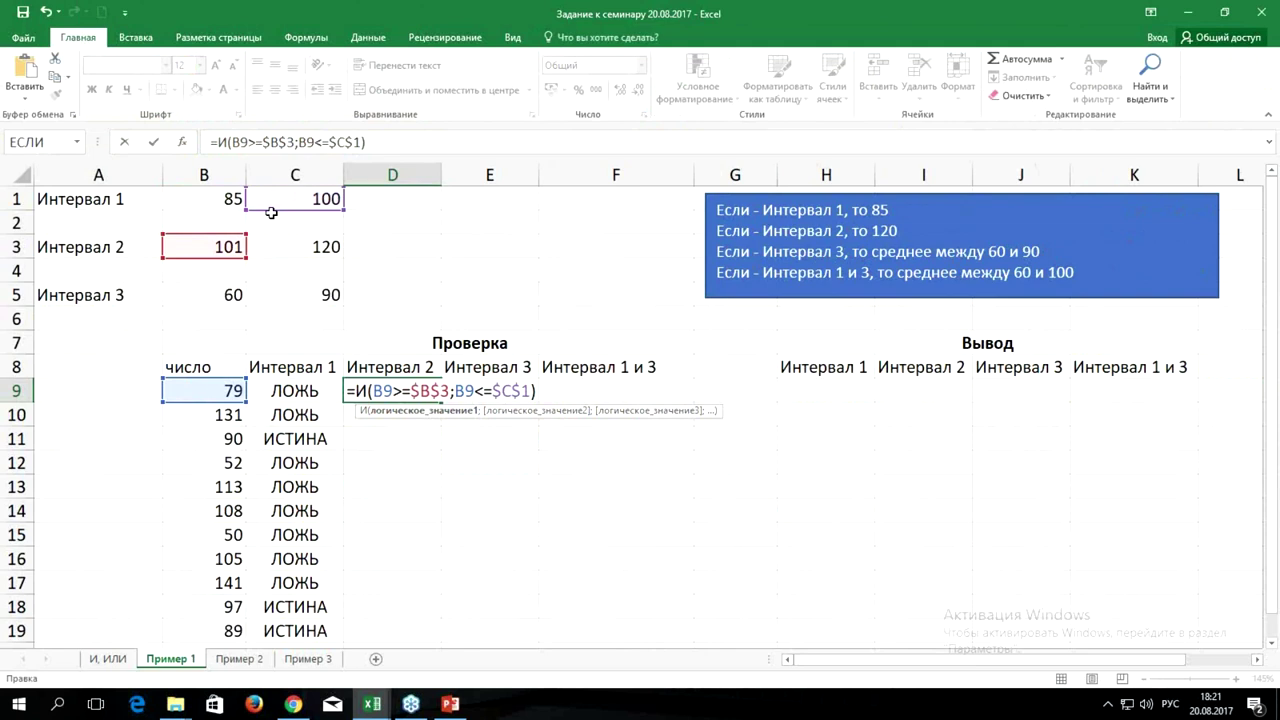
drag(271, 213, 276, 247)
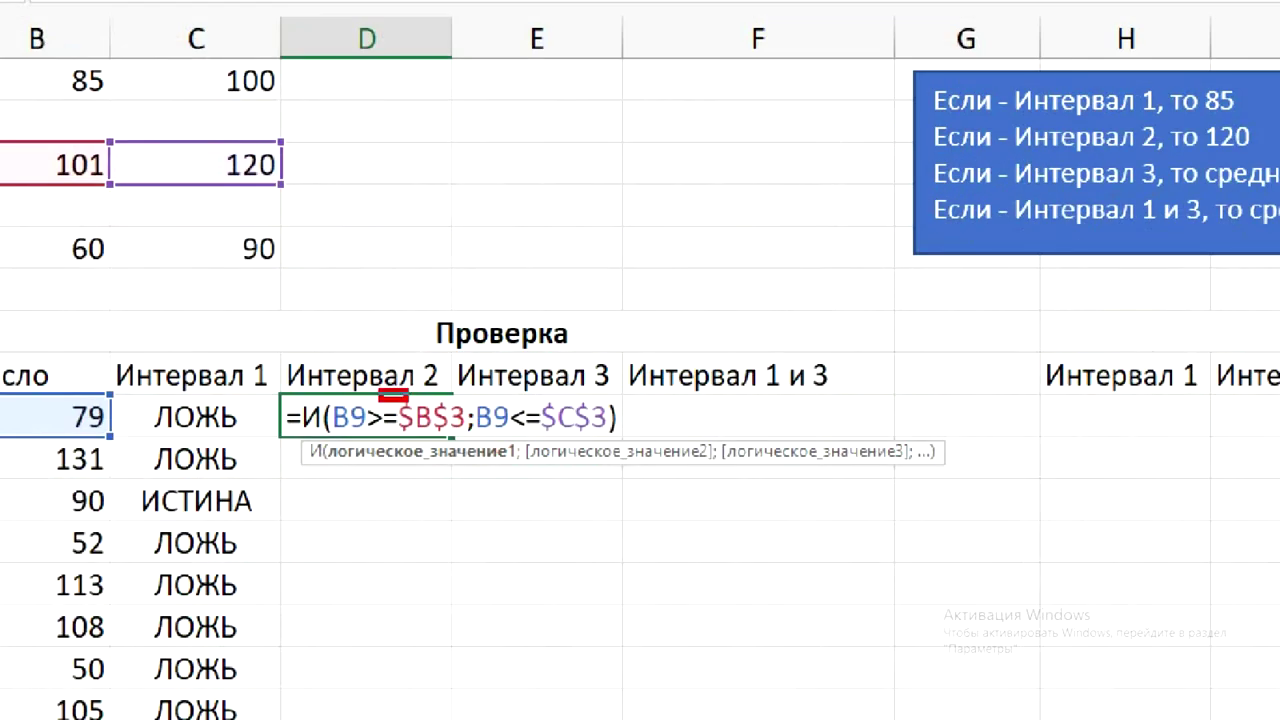
drag(399, 376, 443, 401)
drag(523, 421, 600, 434)
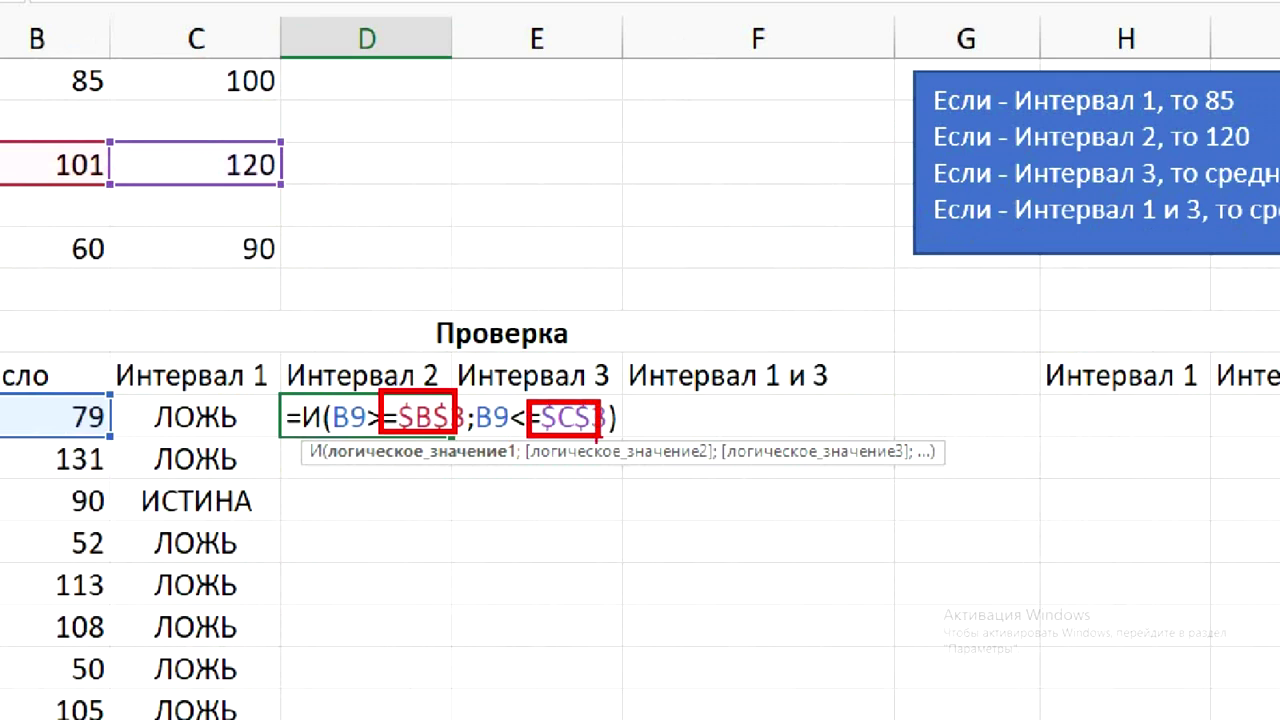
key(Escape)
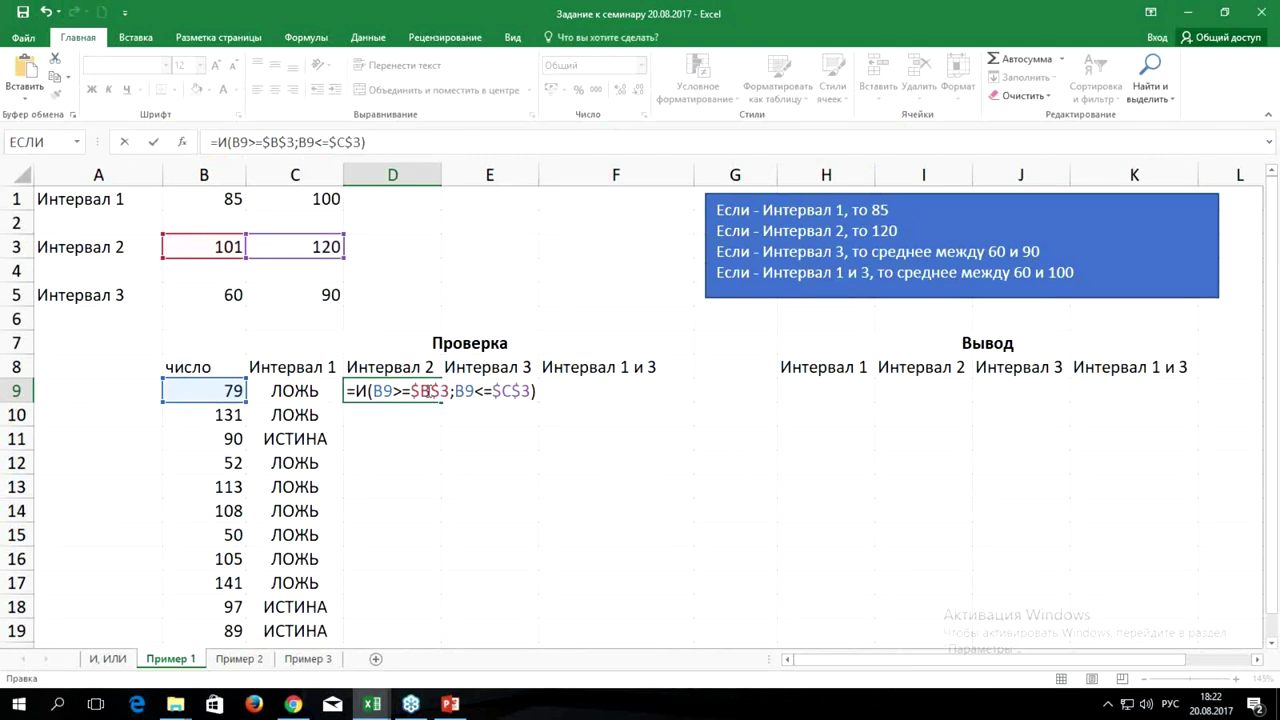
key(ctrl+Return)
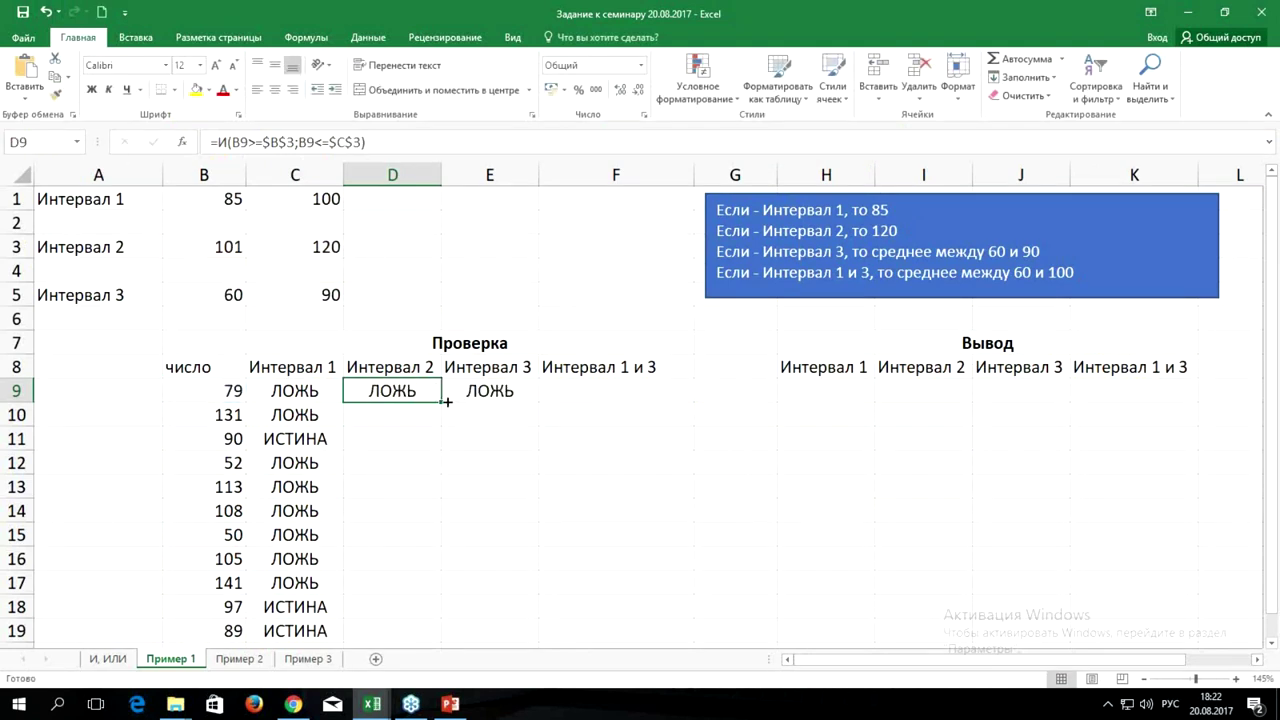
Fill the Интервал 2 check down to D19 and confirm ИСТИНА for 113, 108 and 105.
double_click(442, 401)
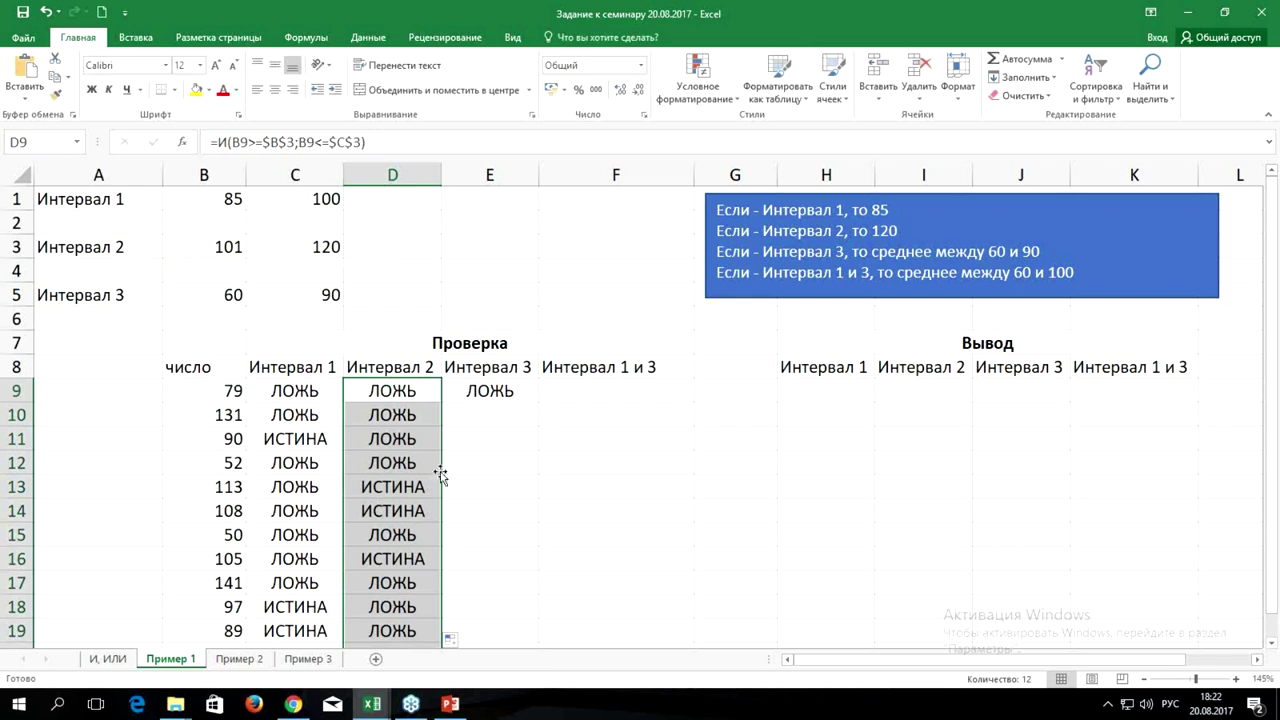
click(413, 497)
drag(413, 497, 215, 510)
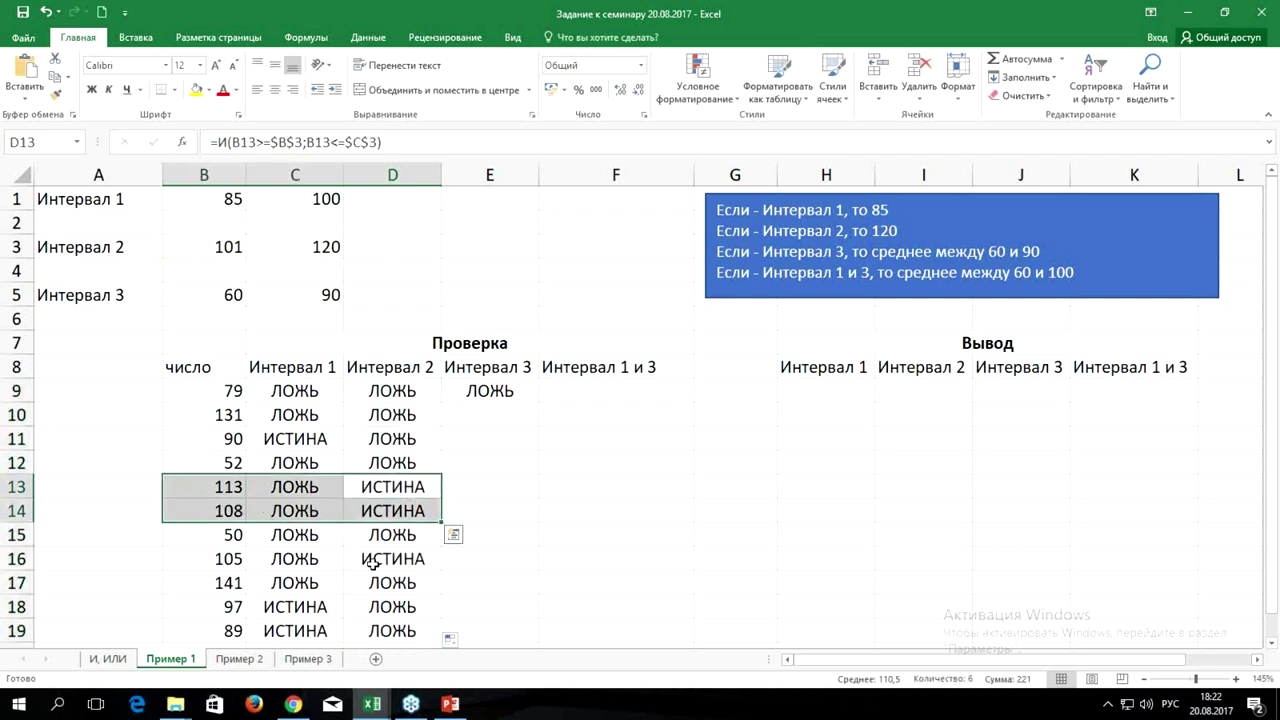
drag(371, 563, 190, 559)
drag(376, 489, 216, 479)
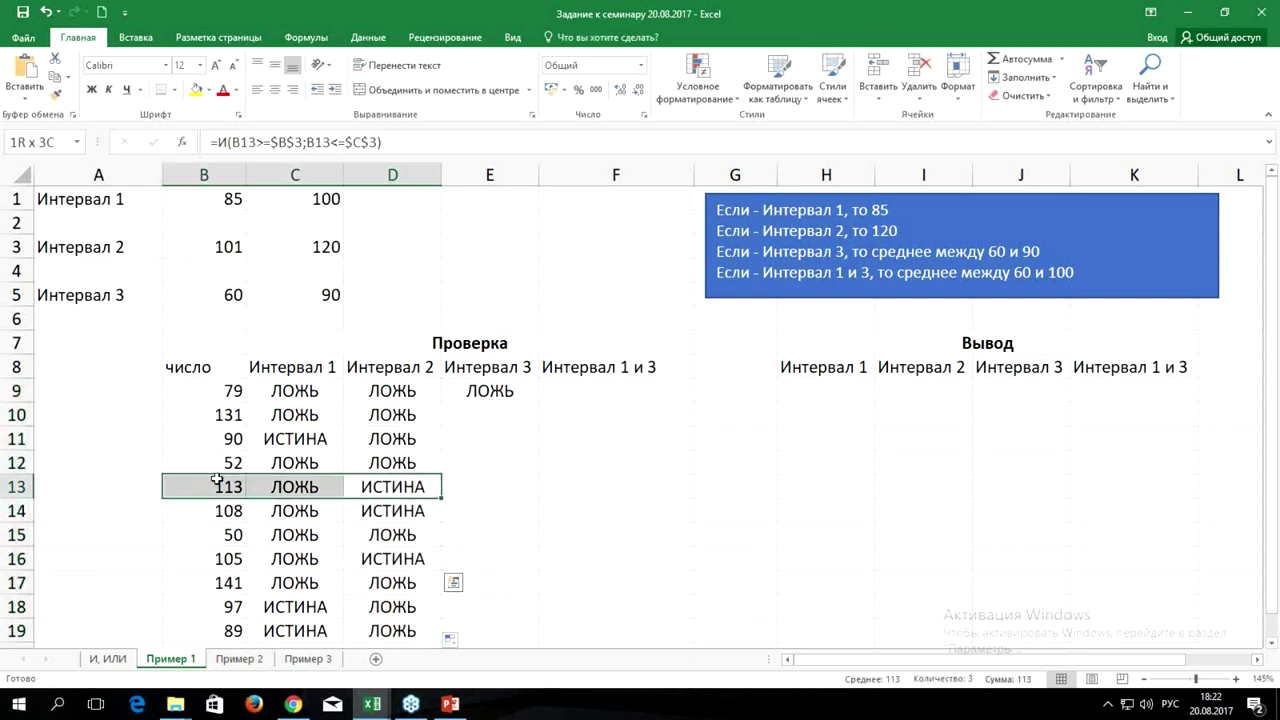
drag(378, 514, 224, 510)
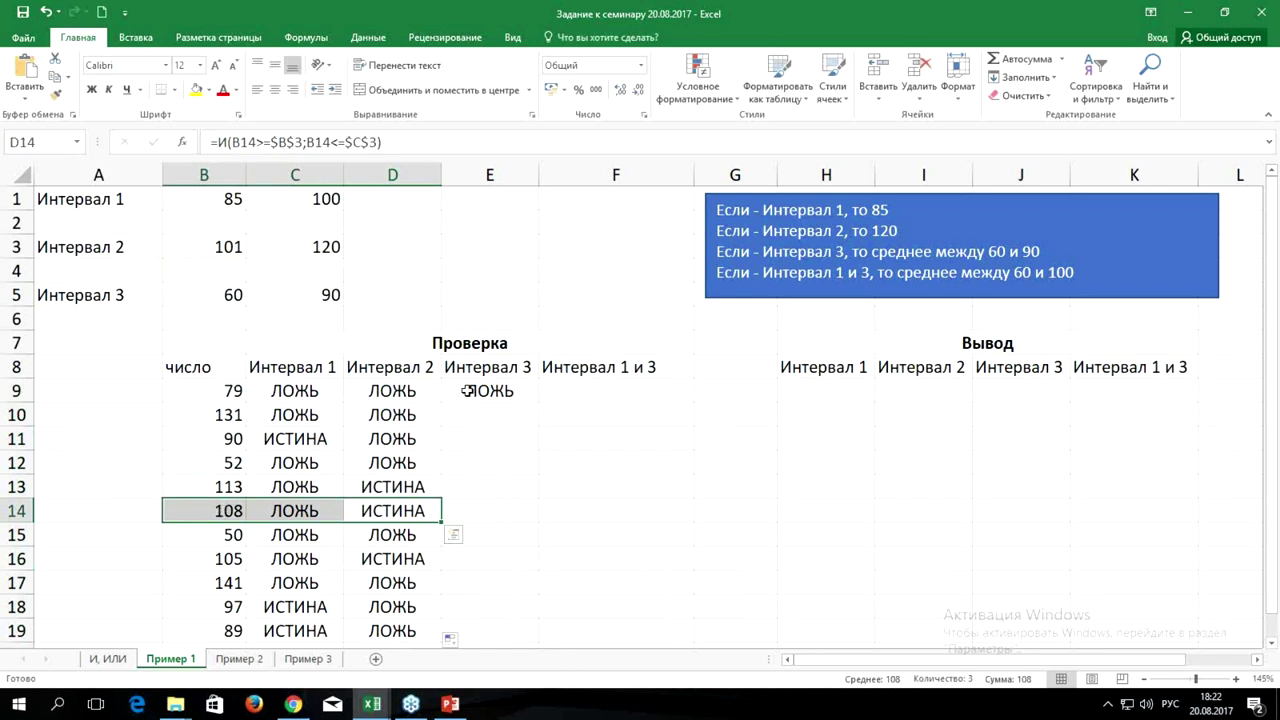
Point E9's bounds at Интервал 3's $B$5 and $C$5 (60 and 90).
click(505, 390)
double_click(512, 390)
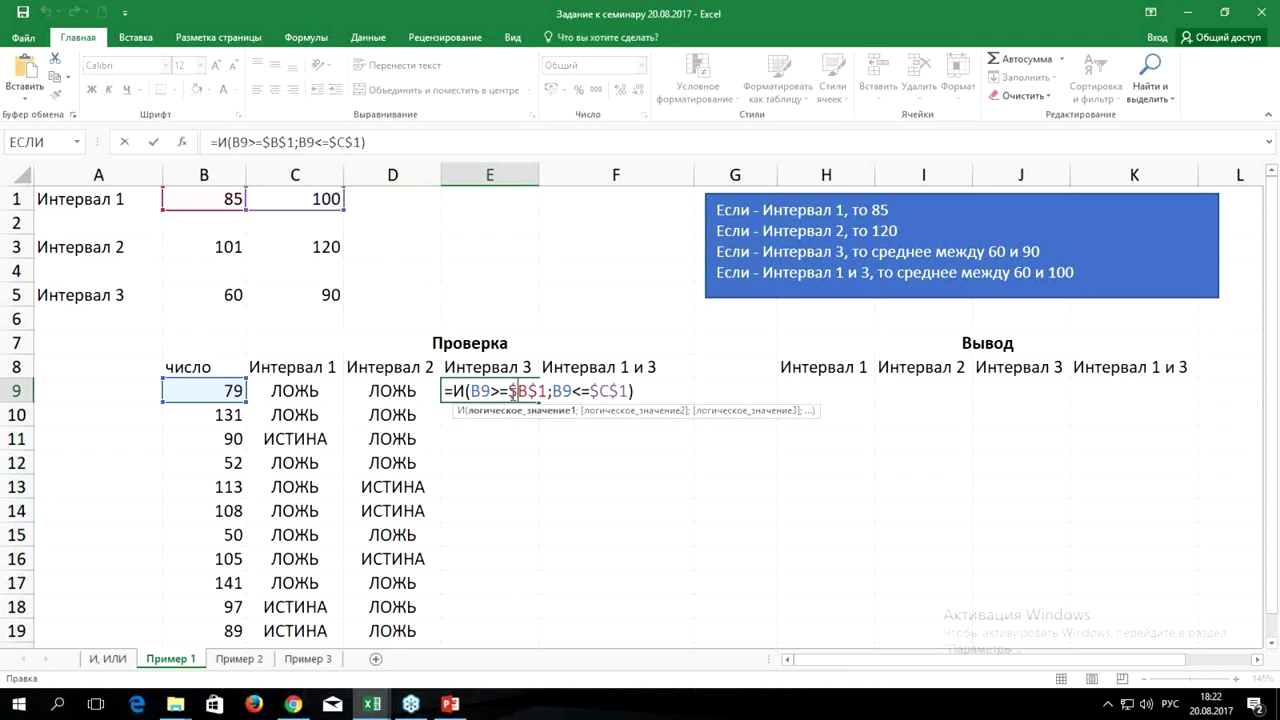
drag(197, 210, 197, 298)
drag(282, 209, 280, 294)
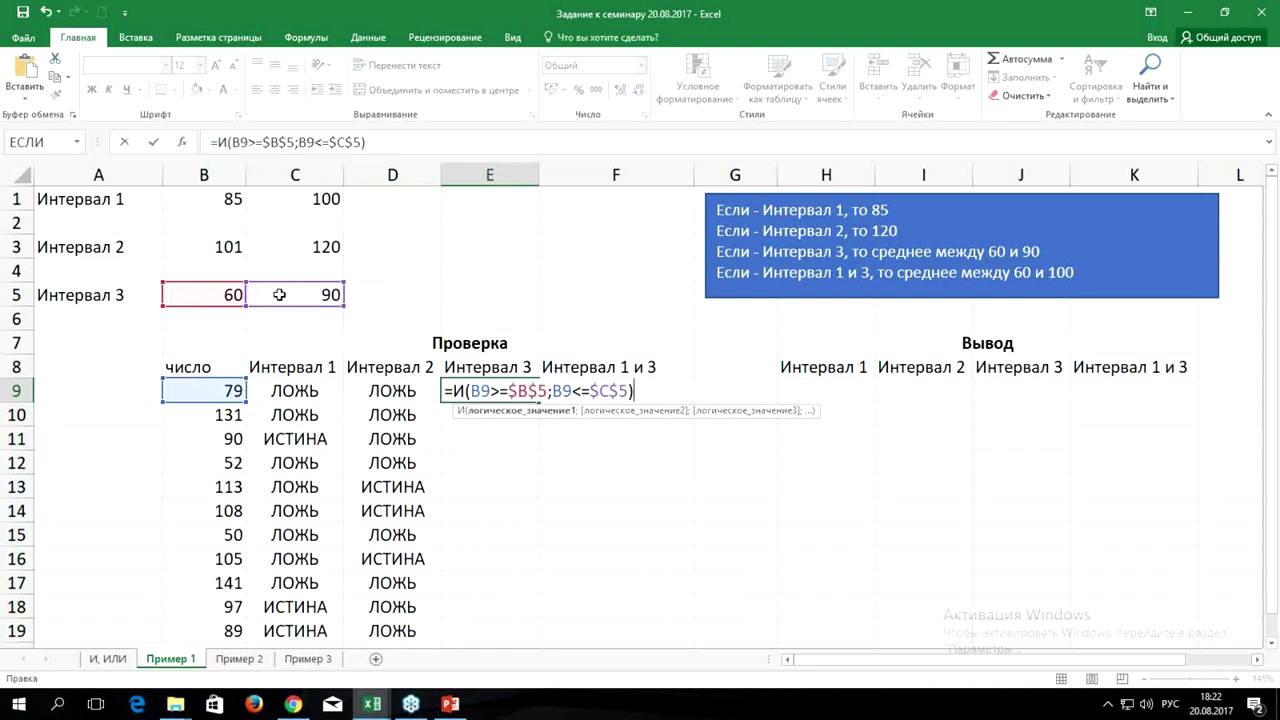
key(ctrl+Return)
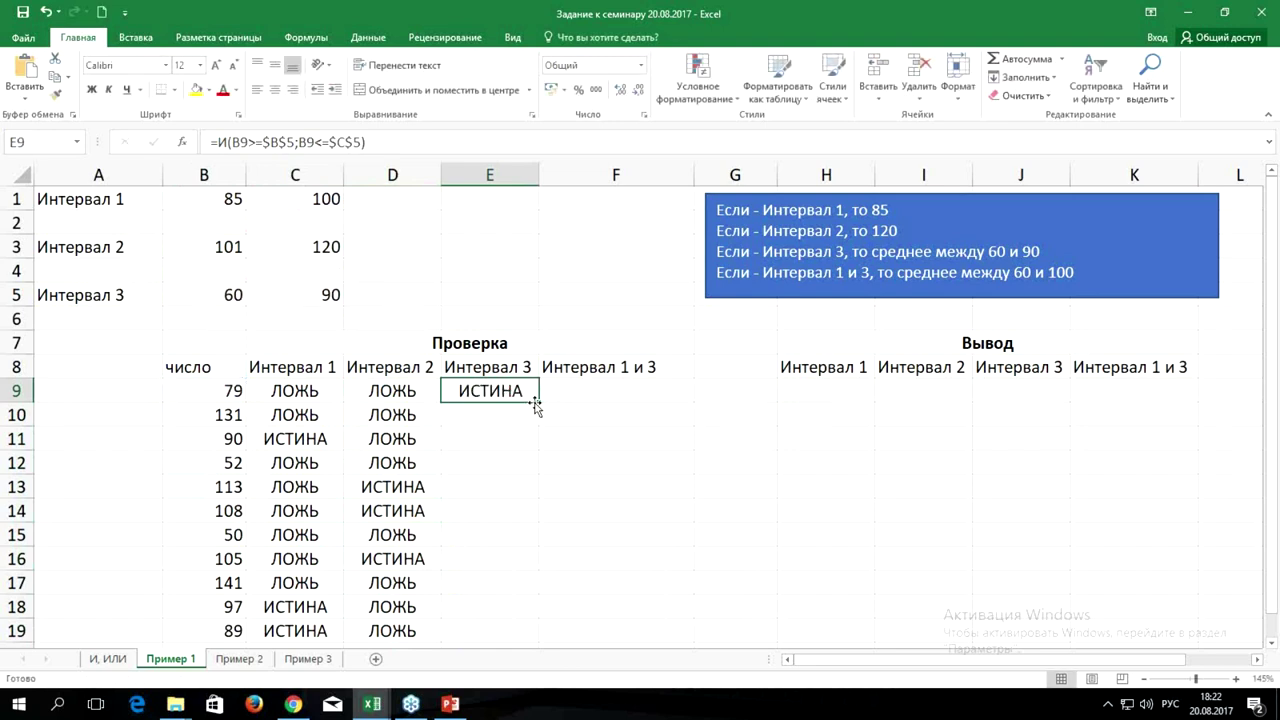
Fill the Интервал 3 check down to E19 and review the results in rows 10 and 12.
double_click(539, 404)
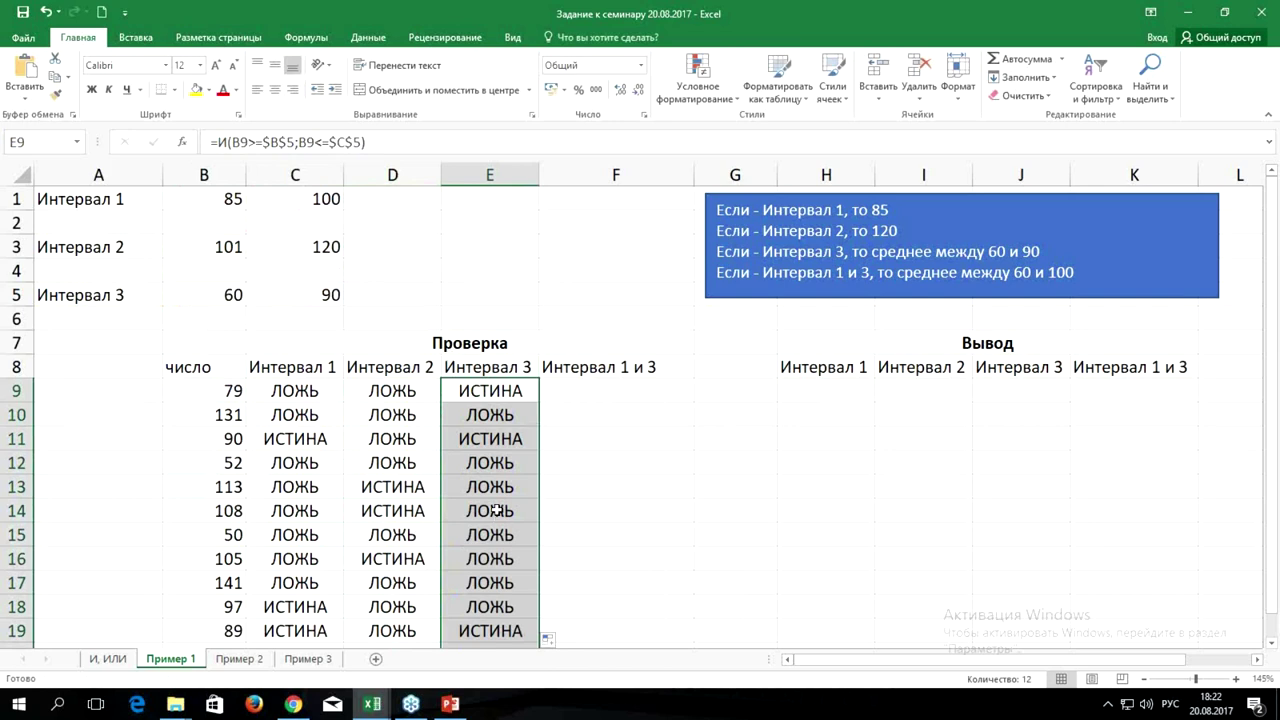
drag(197, 414, 540, 414)
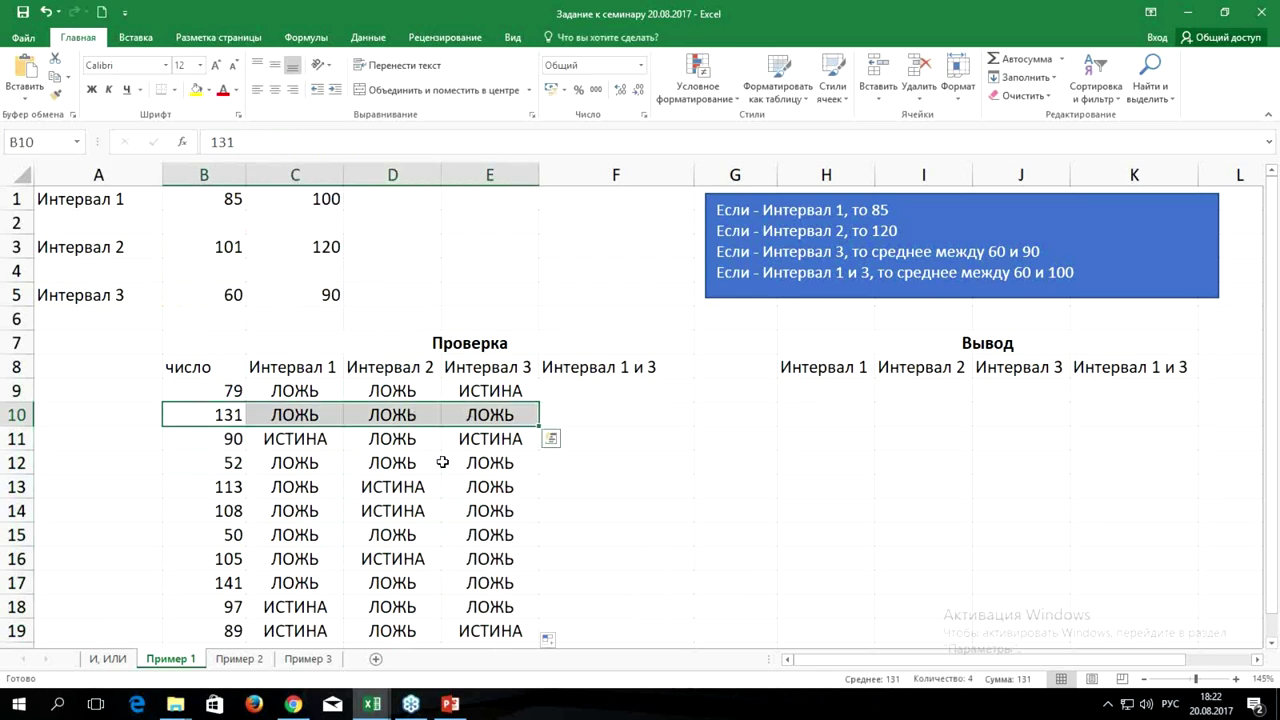
ctrl+drag(200, 462, 466, 466)
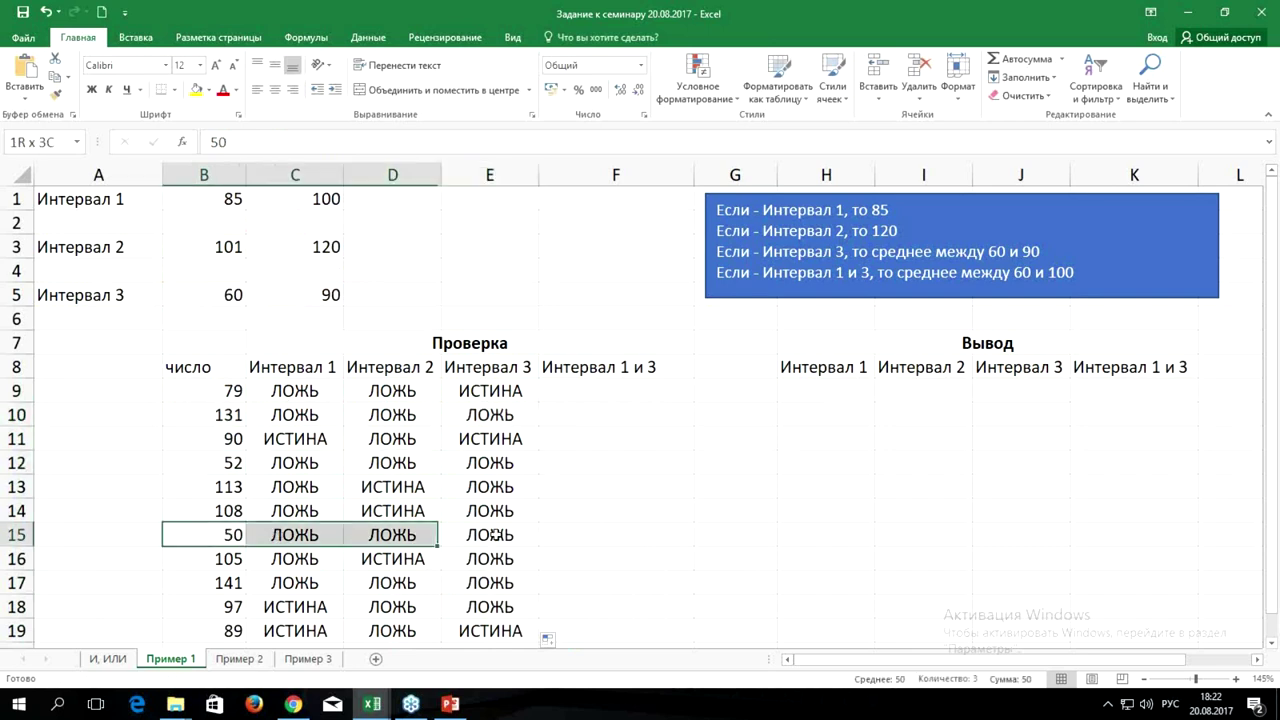
drag(233, 532, 490, 534)
click(651, 530)
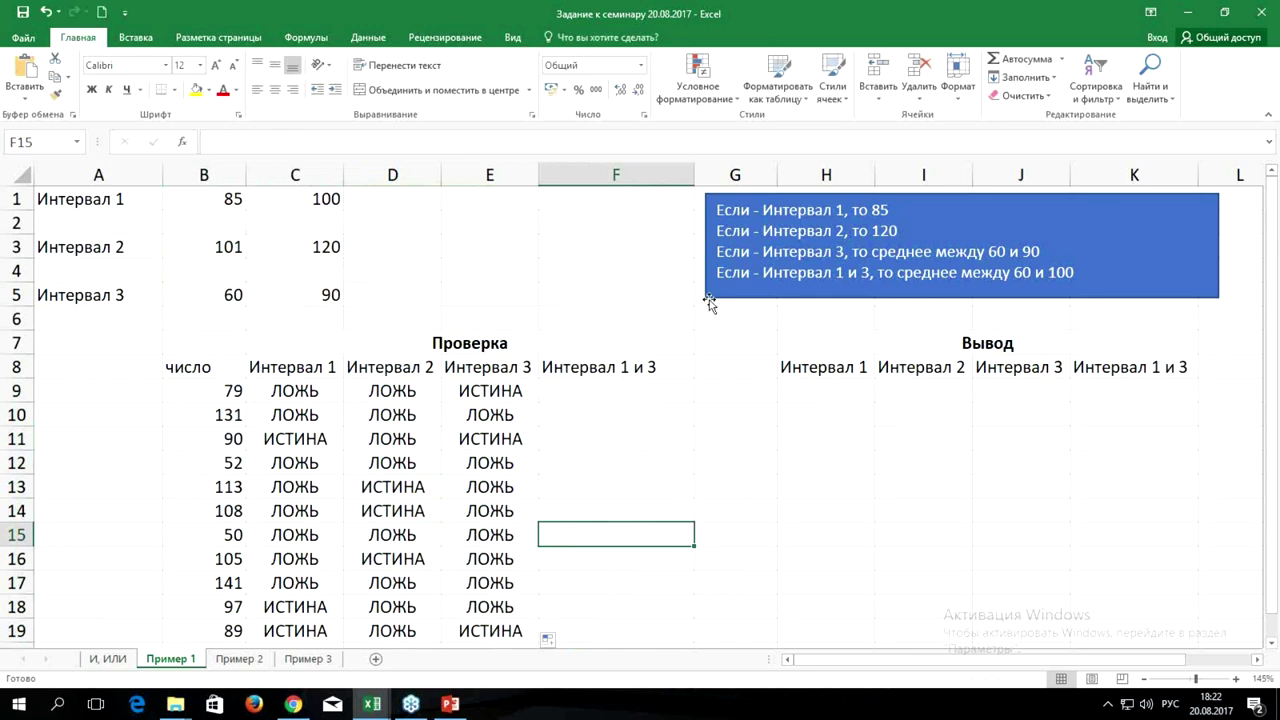
click(601, 389)
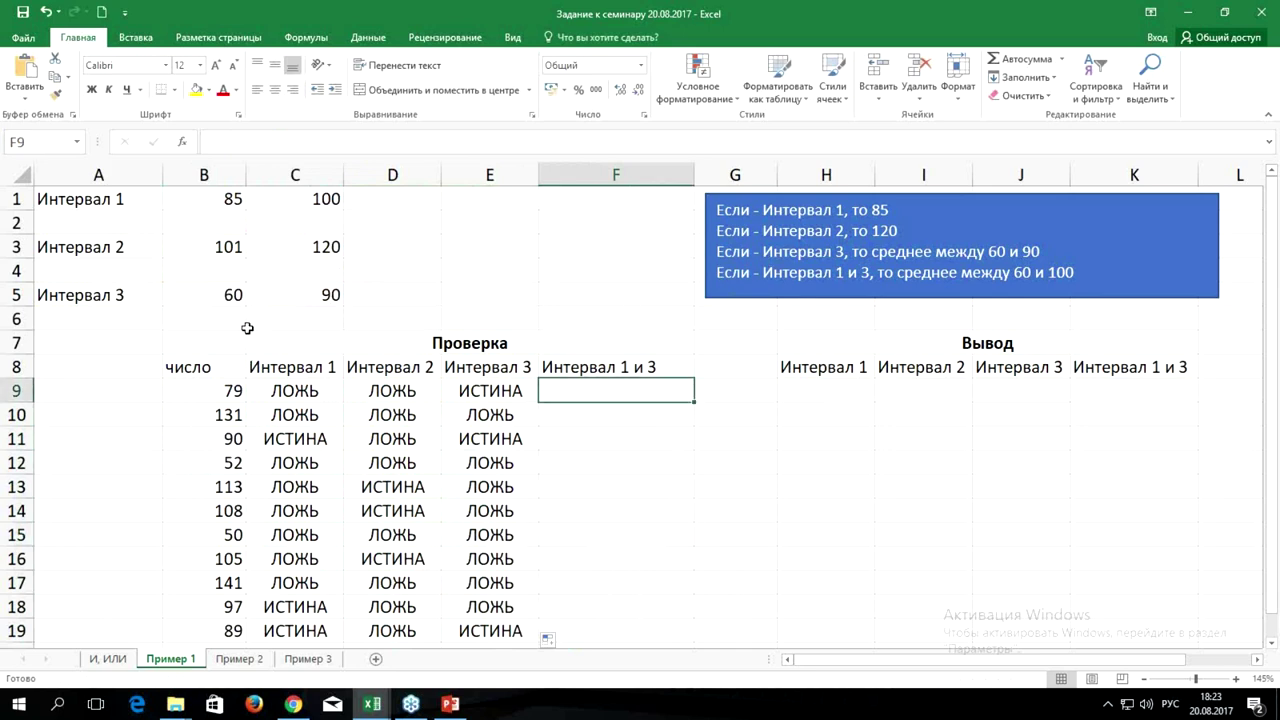
drag(173, 198, 335, 198)
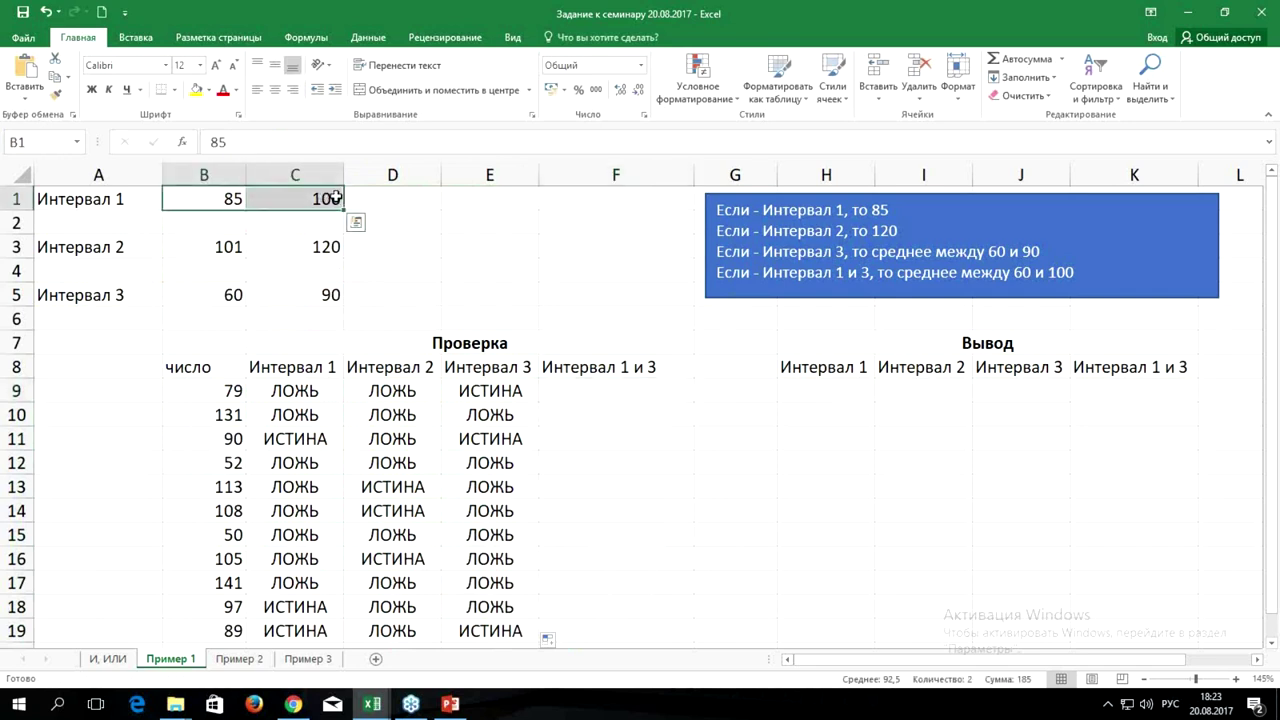
drag(186, 296, 335, 295)
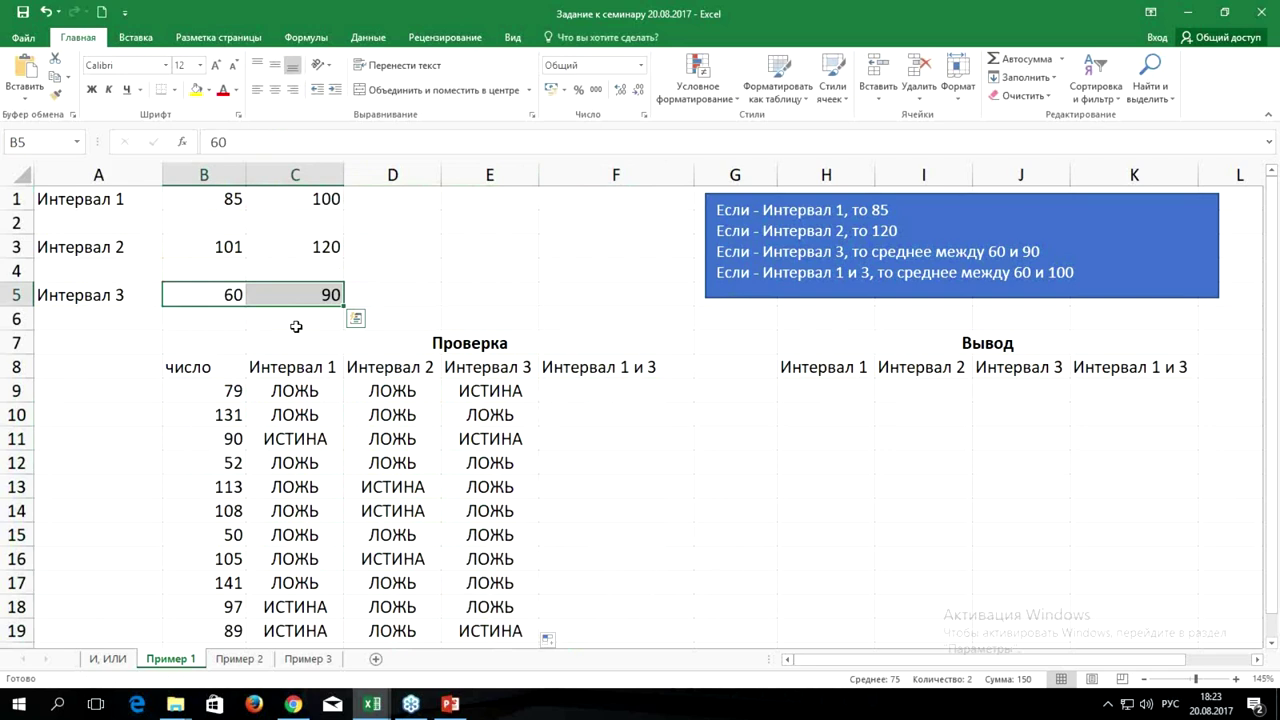
click(196, 397)
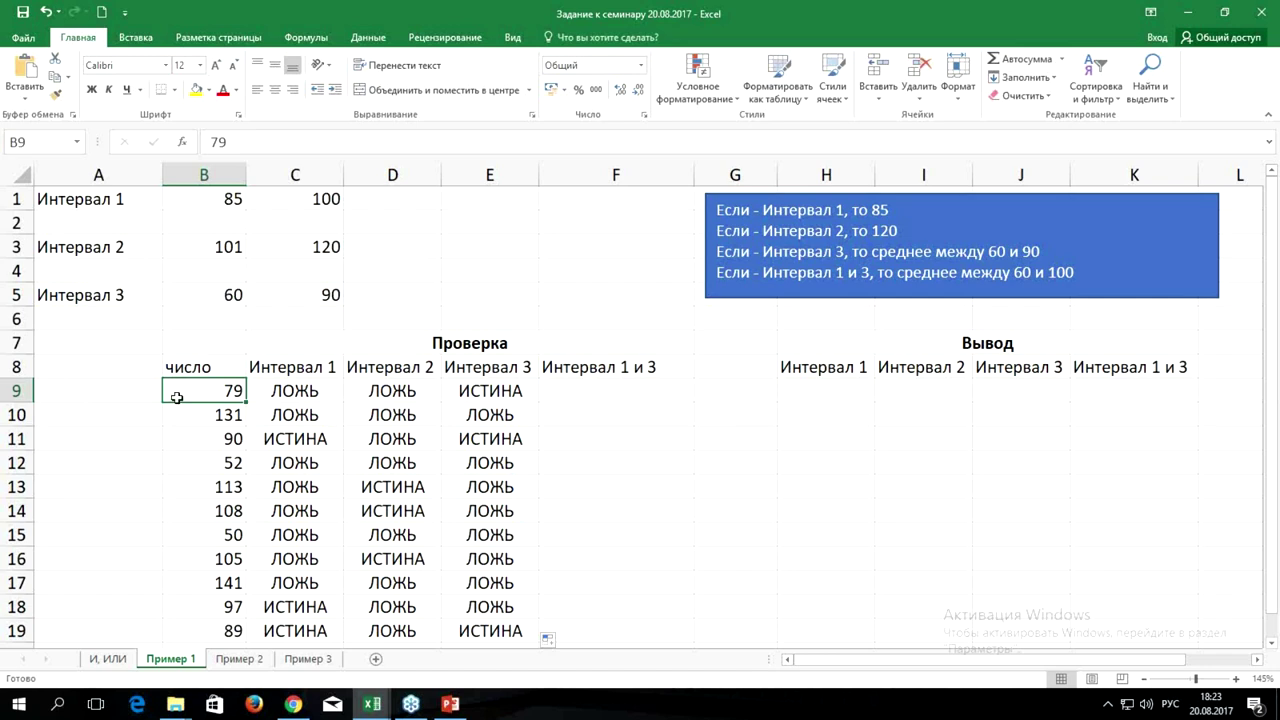
click(632, 391)
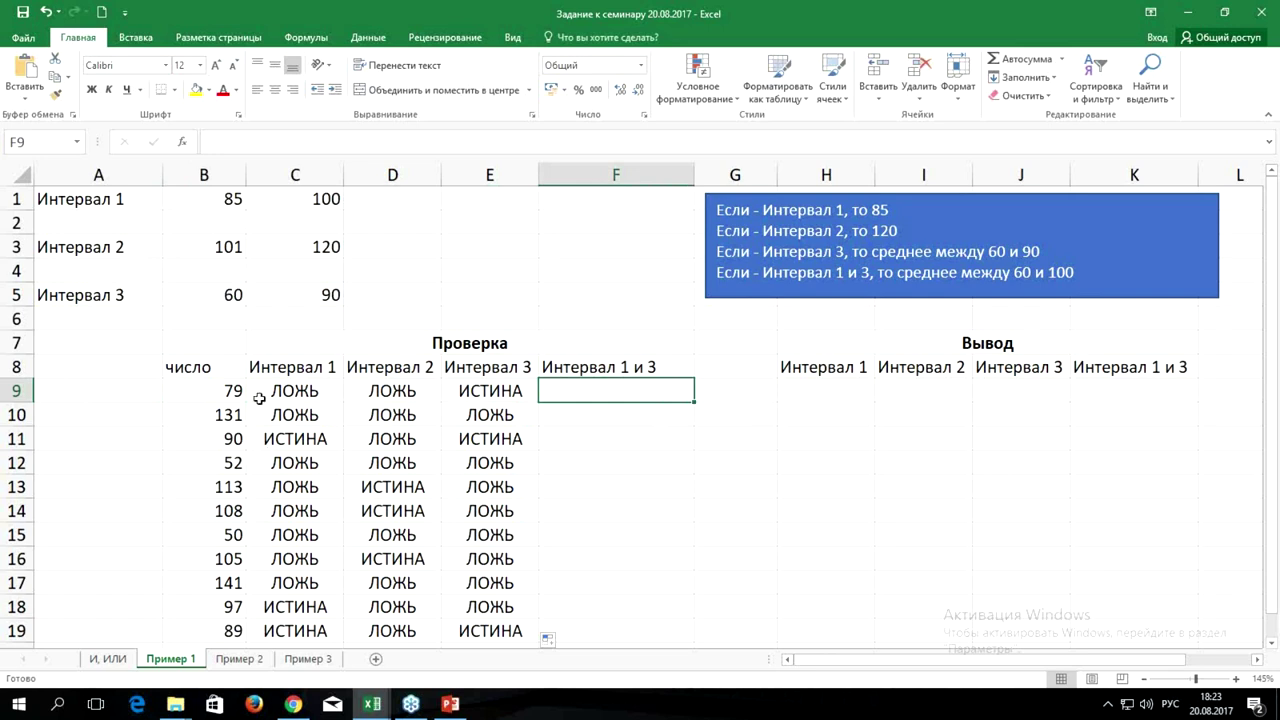
drag(275, 392, 304, 590)
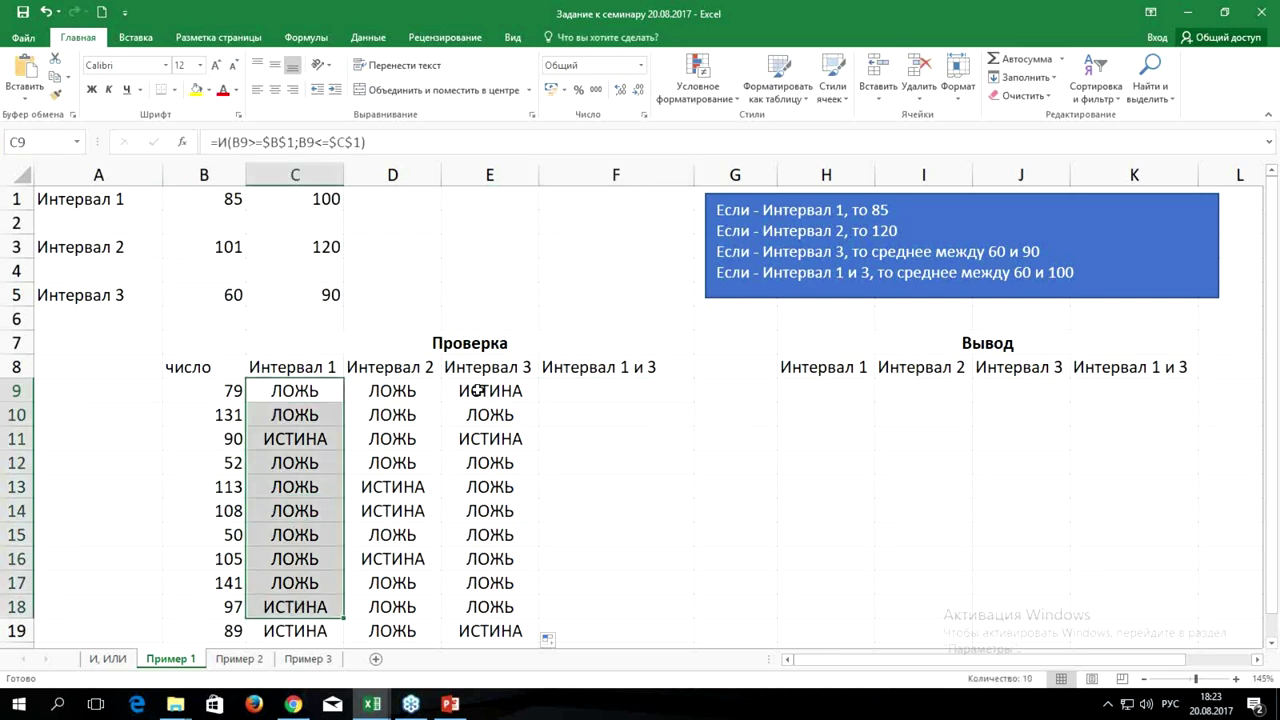
ctrl+drag(478, 390, 485, 610)
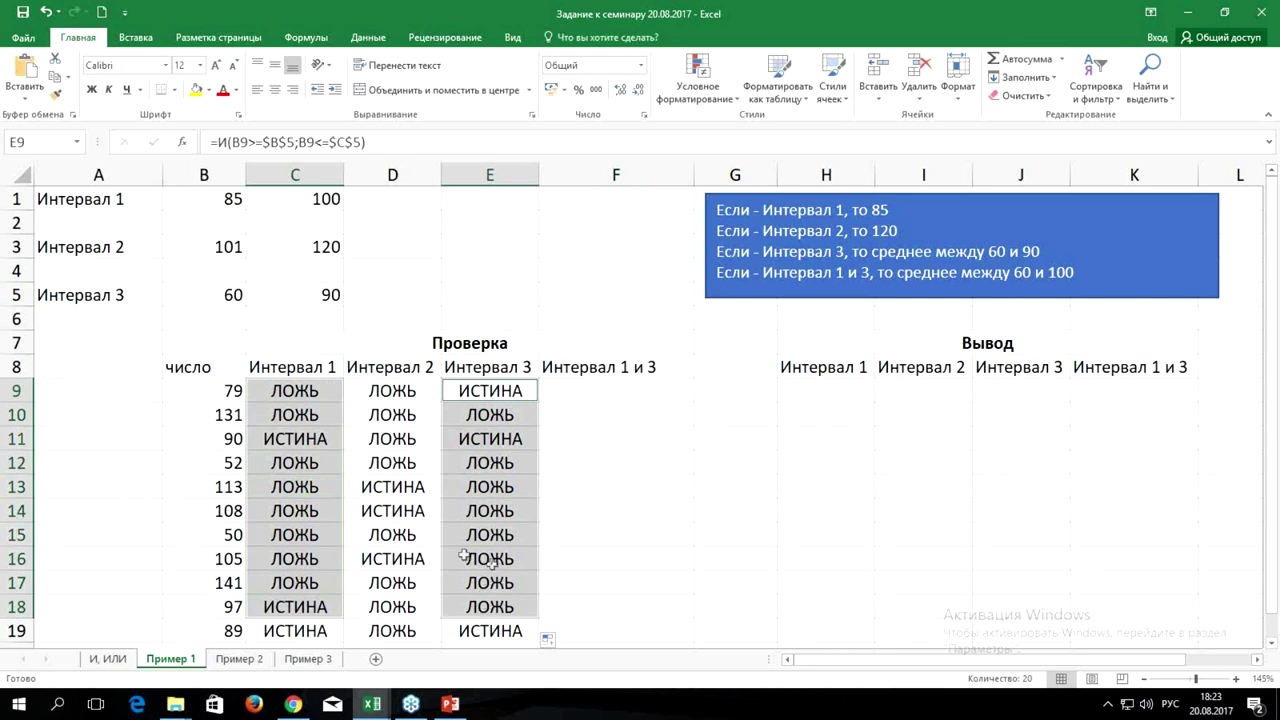
click(278, 393)
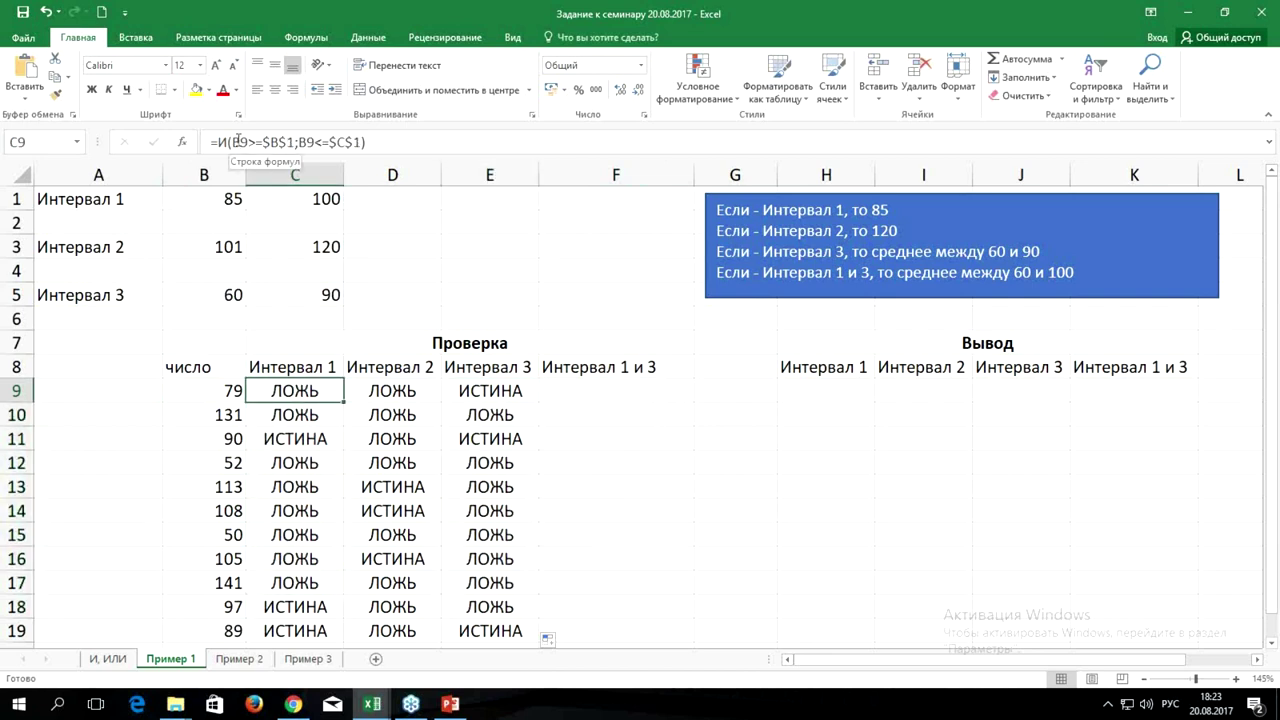
drag(190, 199, 356, 212)
drag(190, 303, 215, 318)
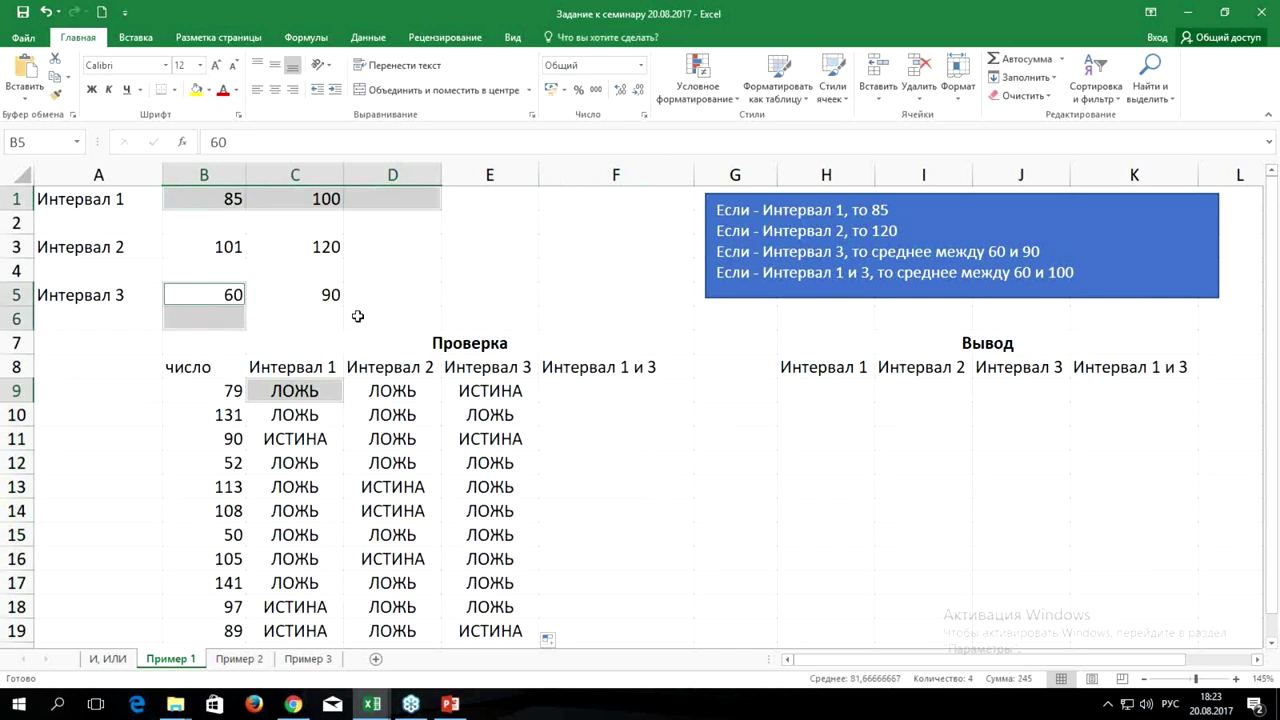
click(492, 294)
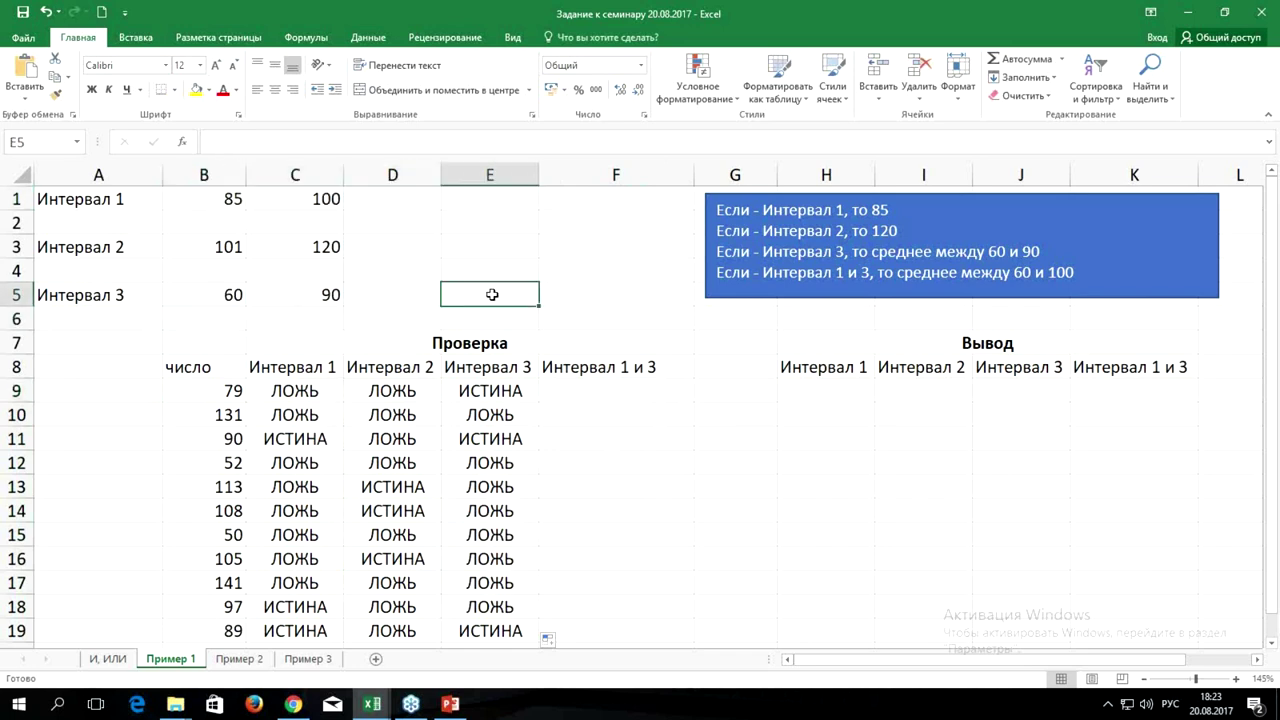
click(212, 198)
click(210, 296)
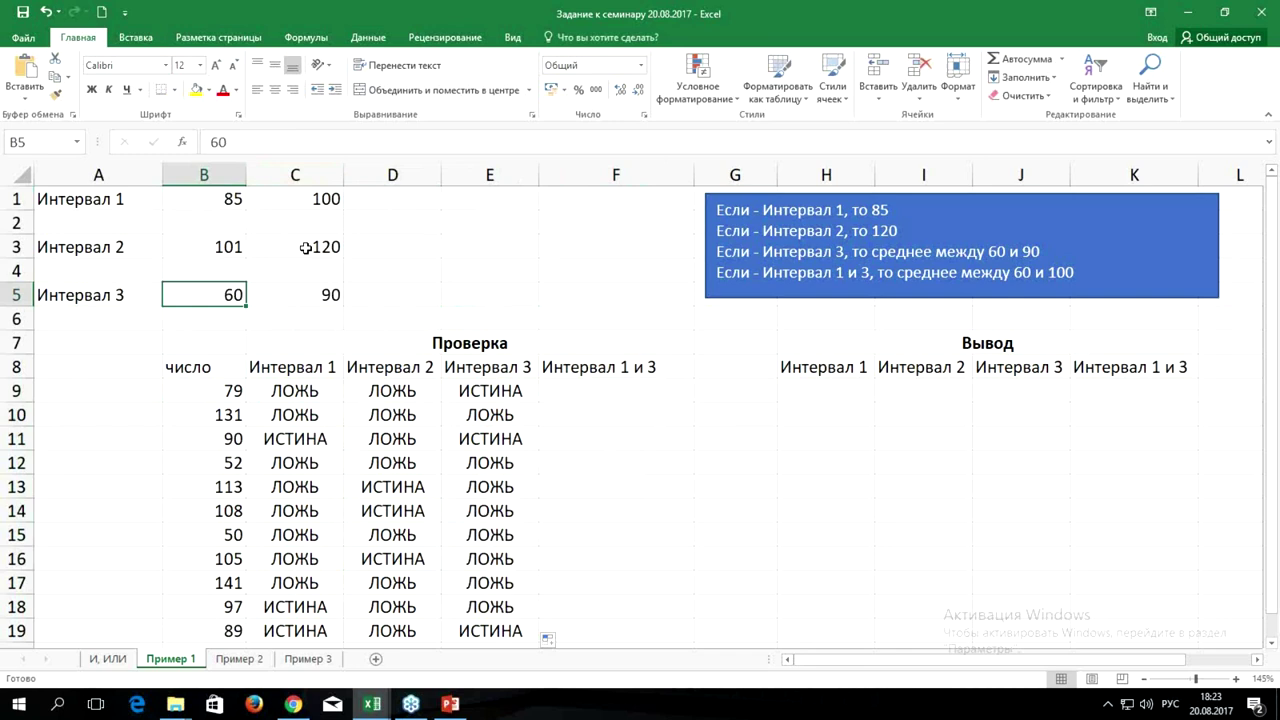
click(624, 390)
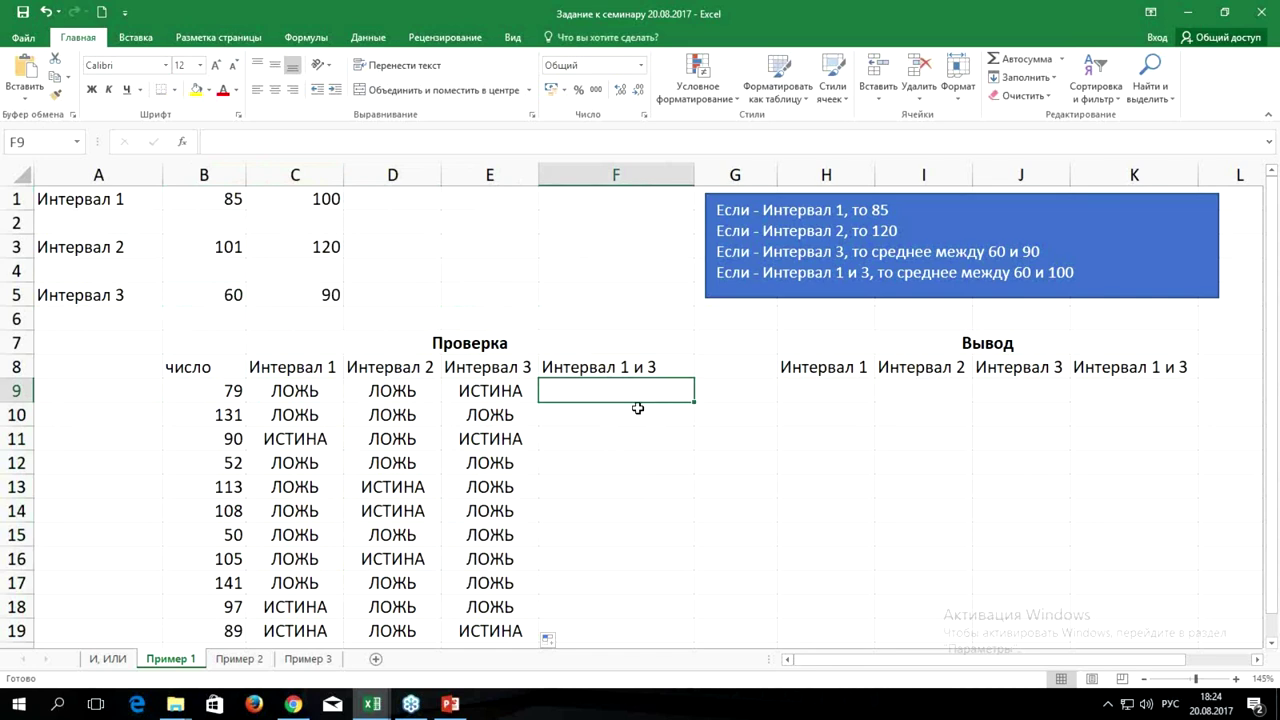
Start =И in F9 with the conditions B9>=$B$1 and B9>=$B$5.
text(=)
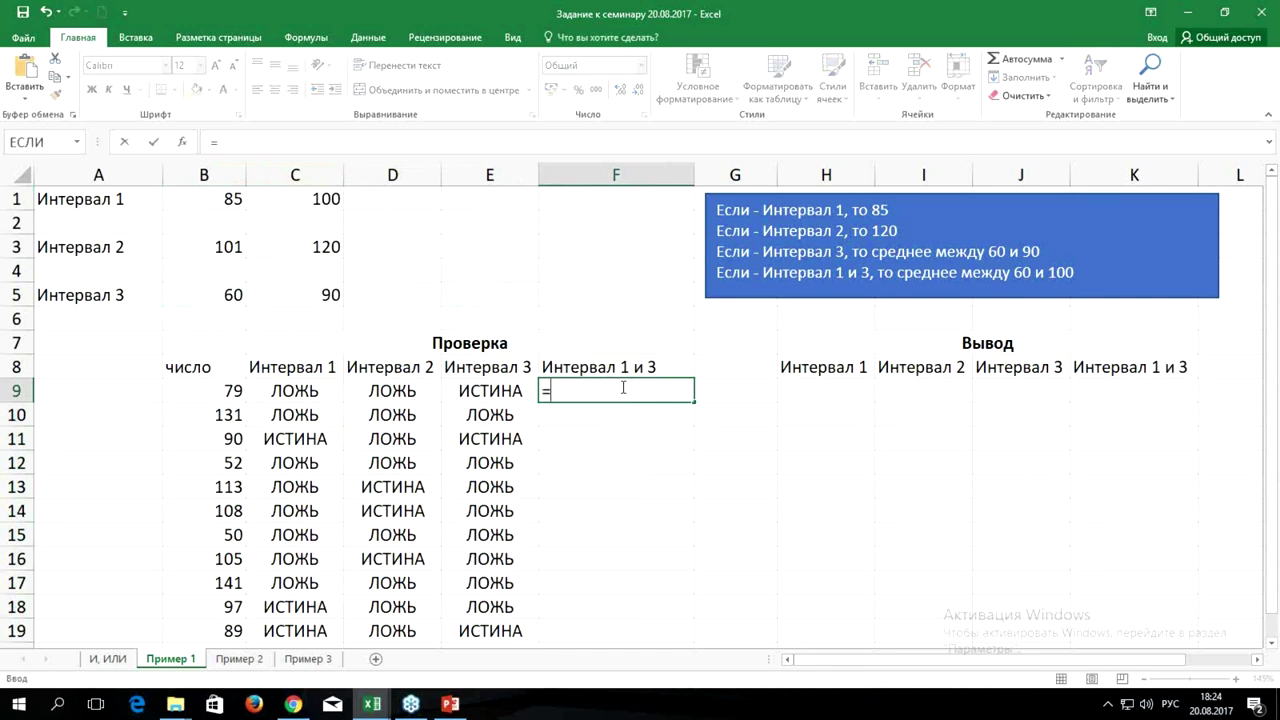
text(и)
key(Tab)
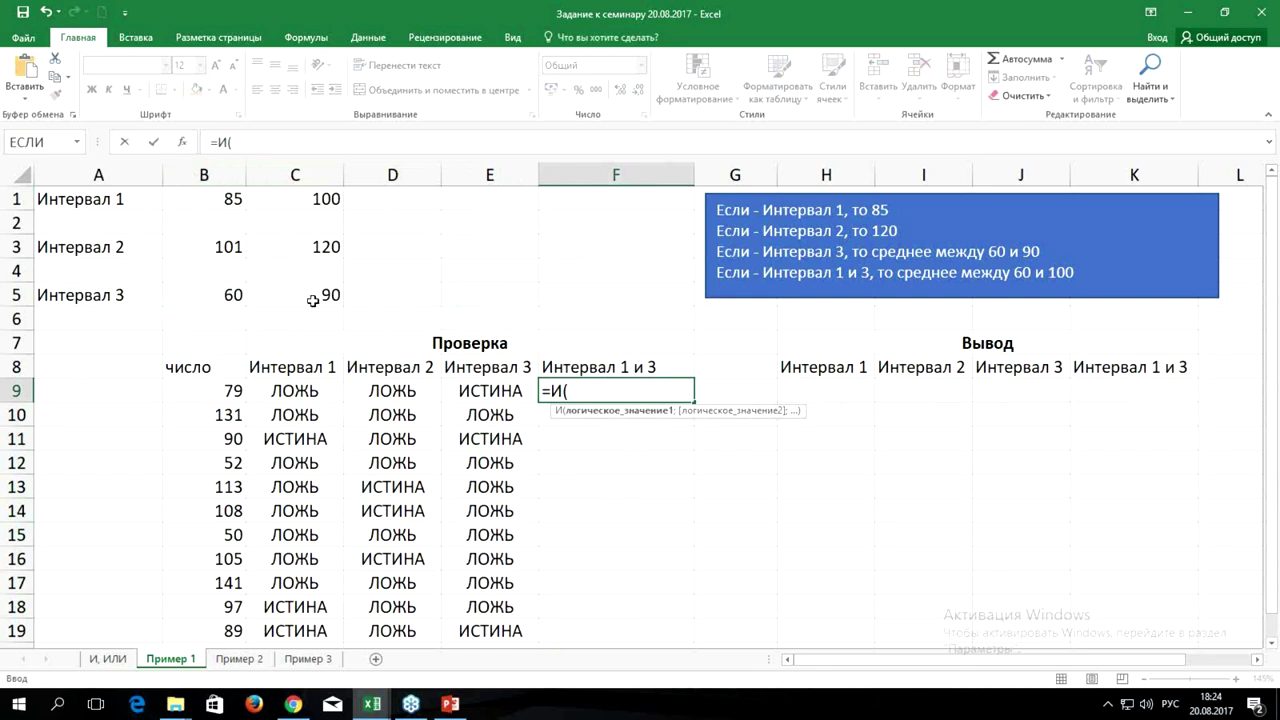
click(185, 389)
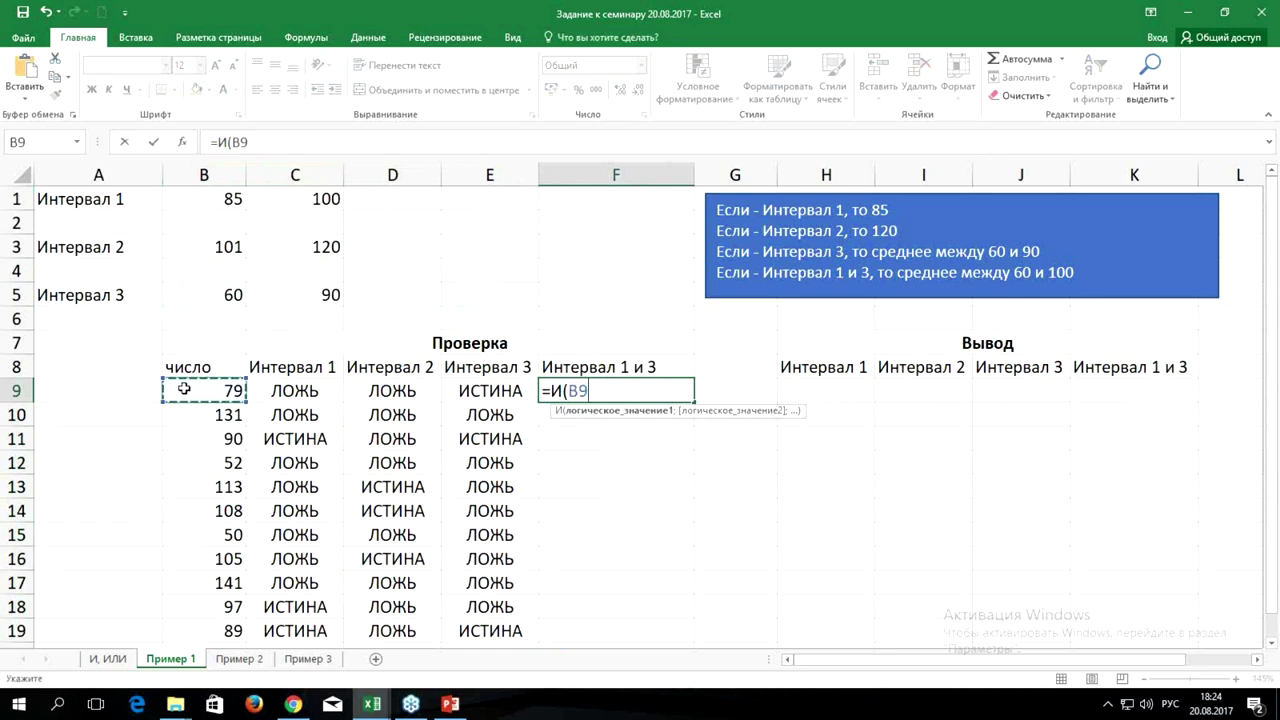
key(alt+shift)
text(>=)
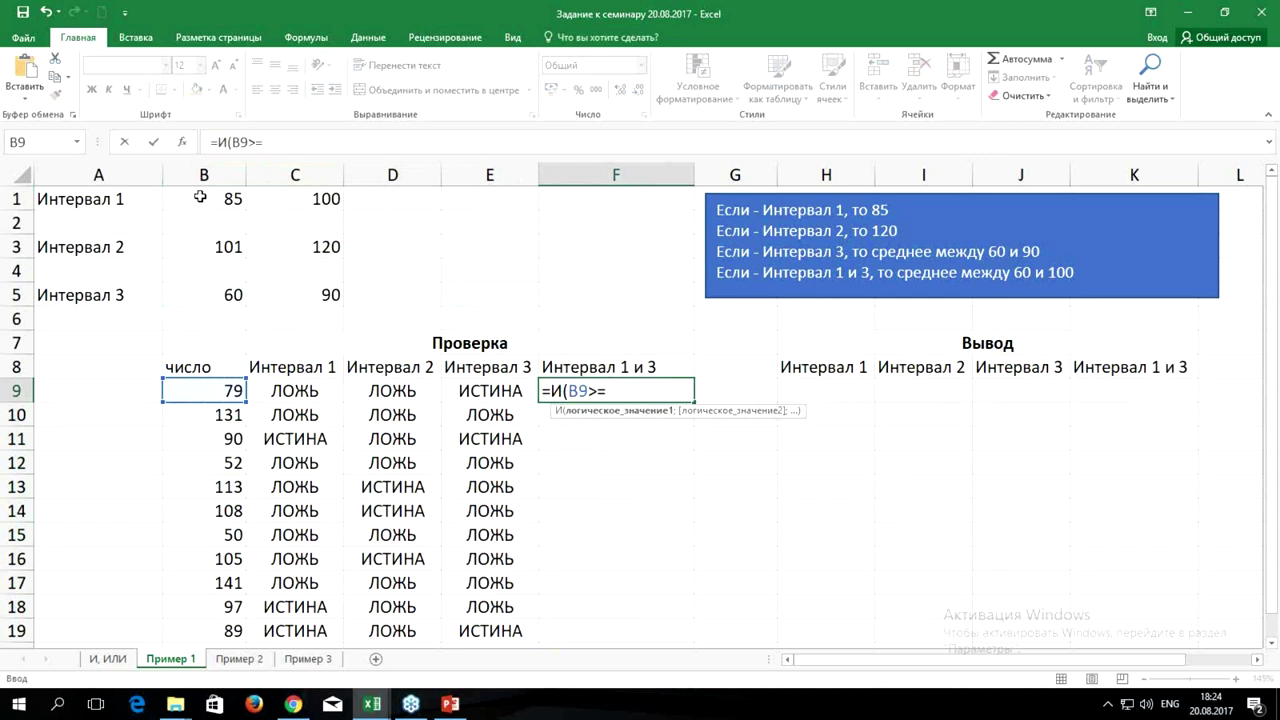
click(200, 198)
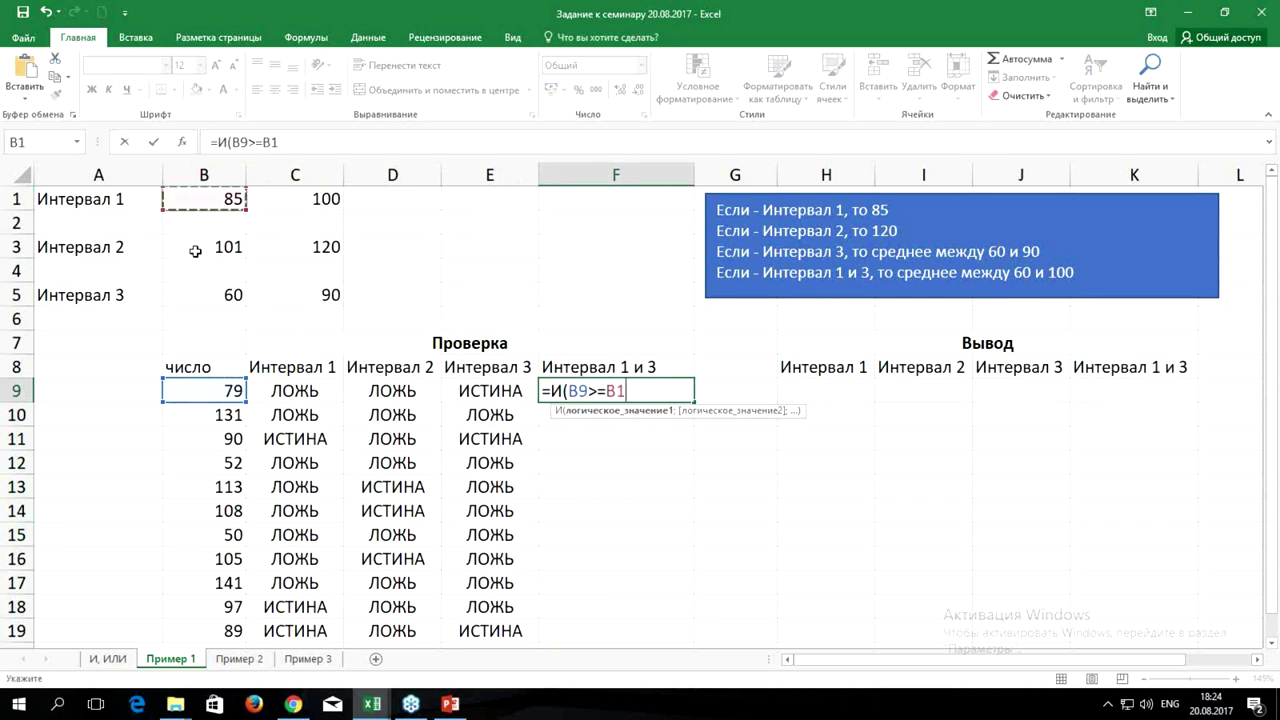
text(;)
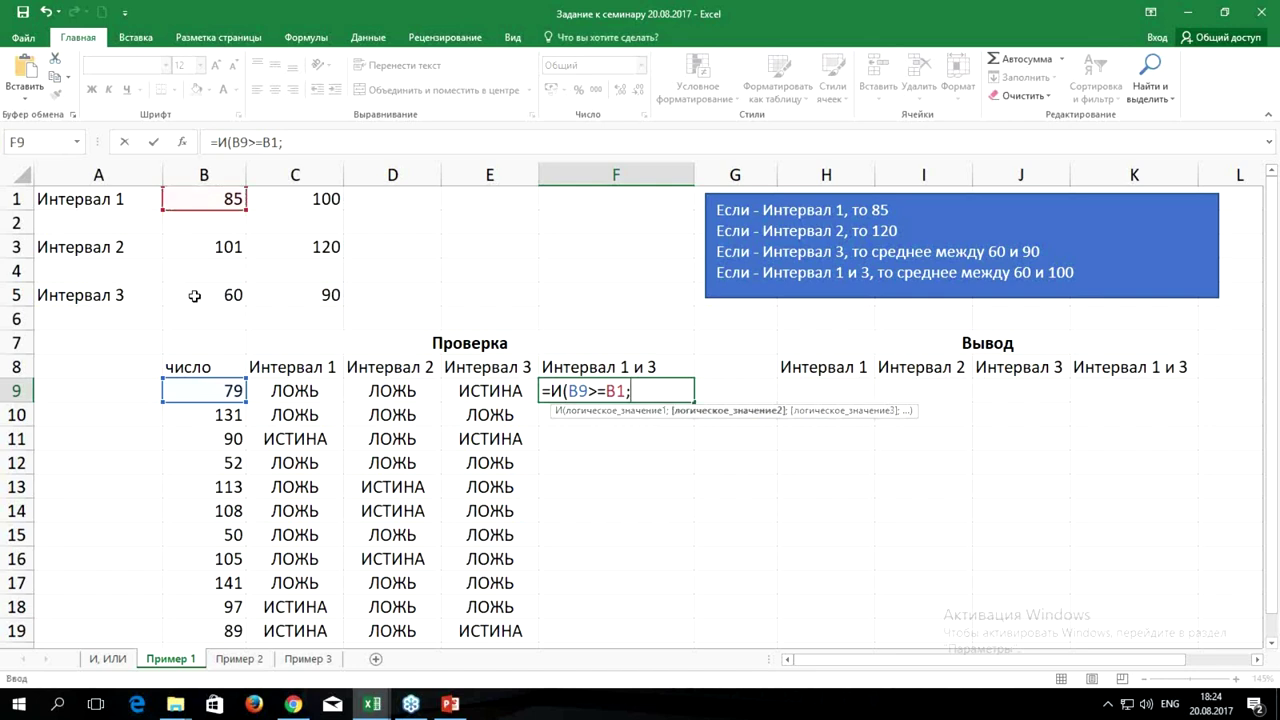
click(186, 396)
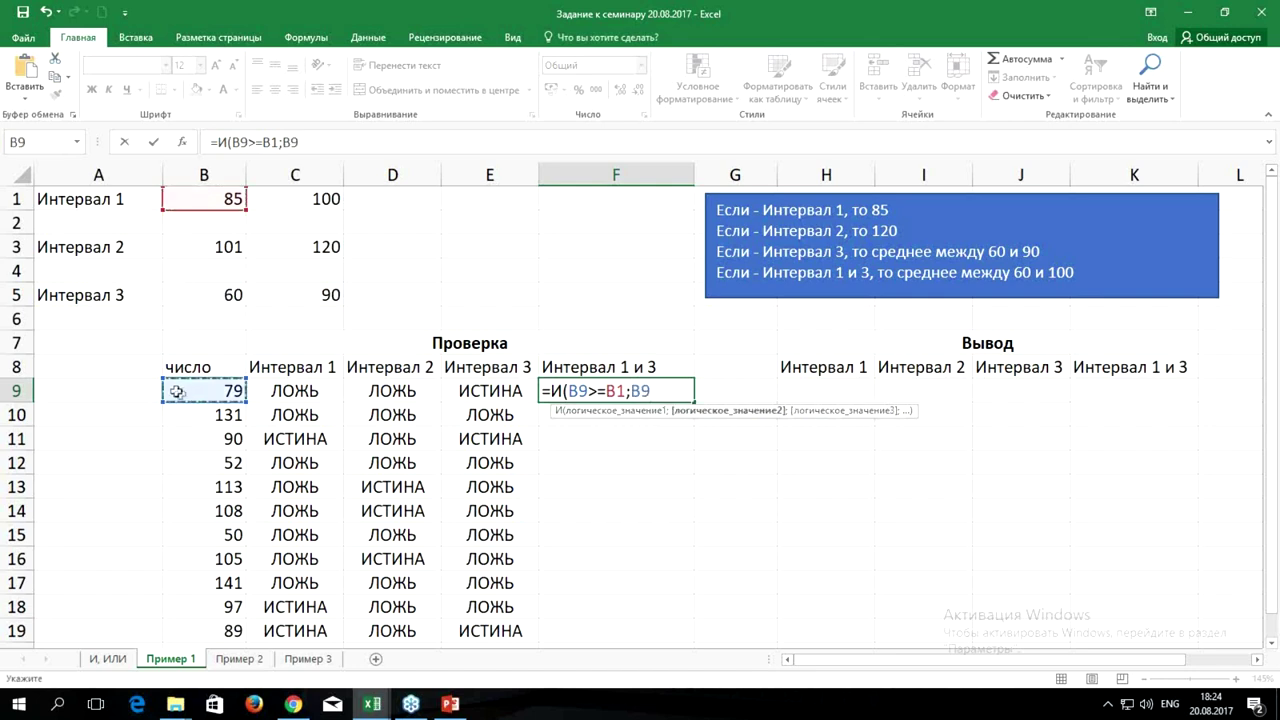
text(>=)
click(190, 290)
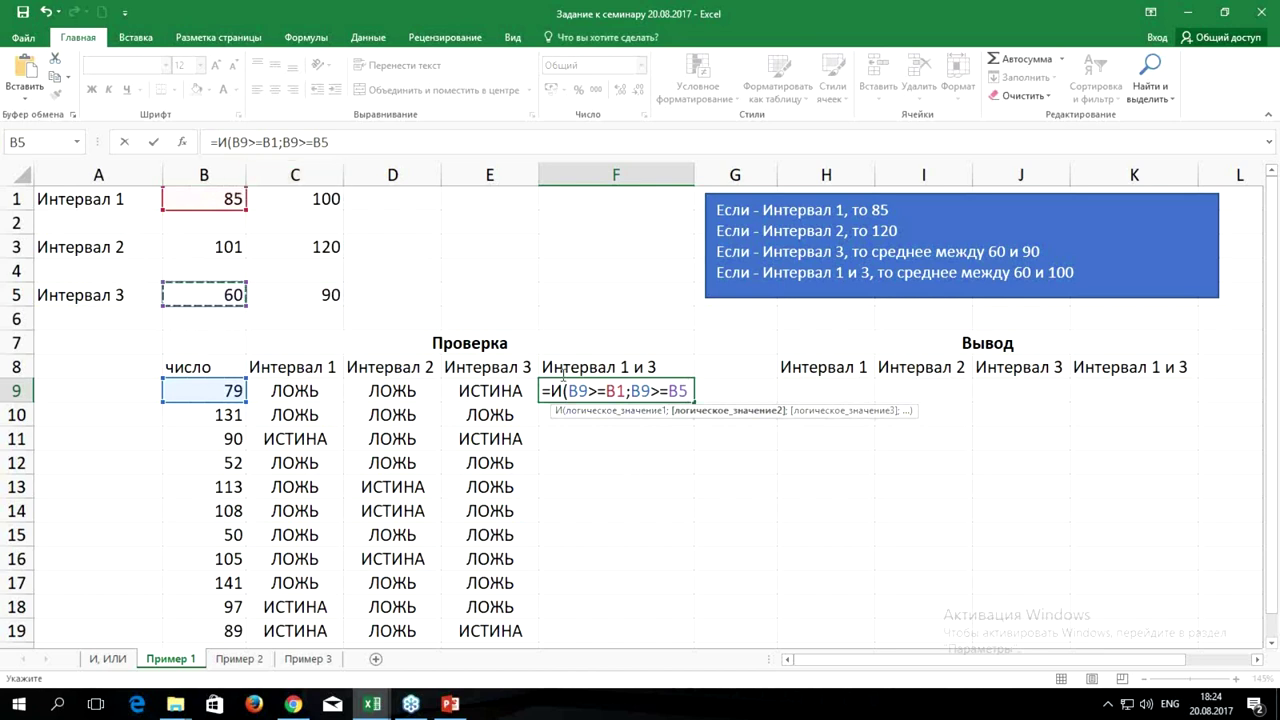
click(619, 390)
key(F4)
click(738, 392)
key(F4)
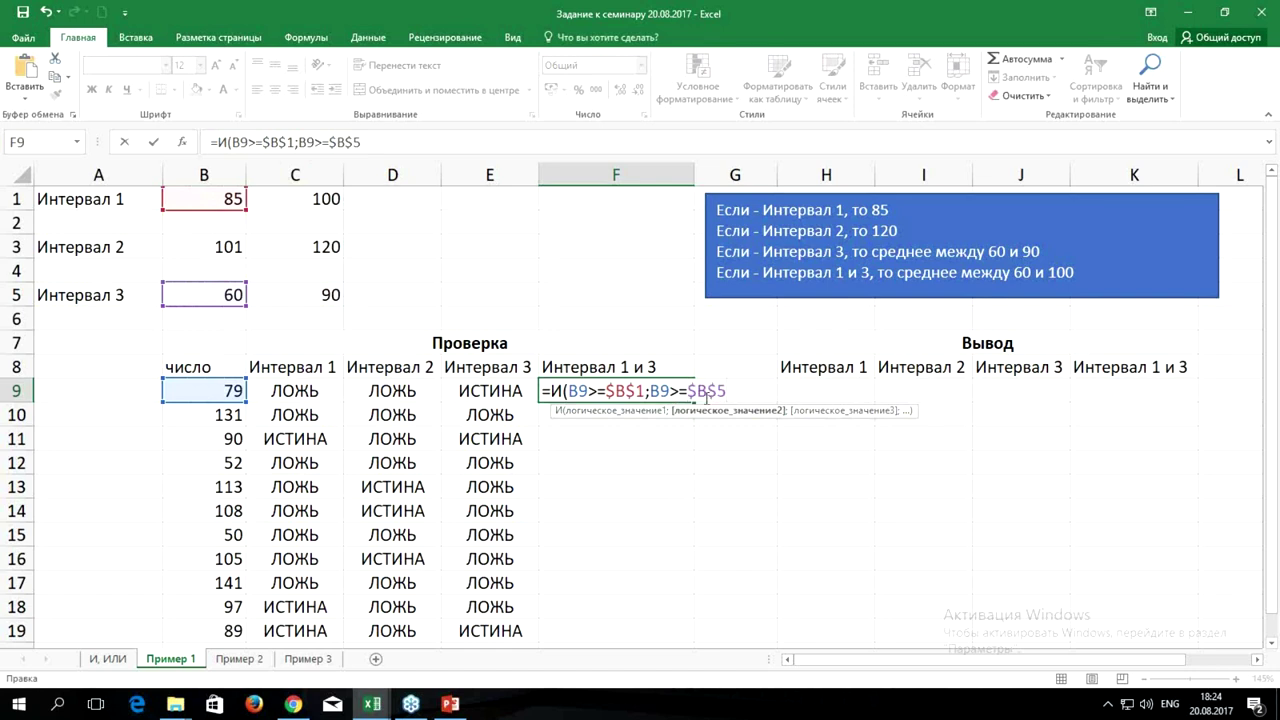
Add the conditions B9<=$C$1 and B9<=$C$5, close the И formula and commit it.
text(;)
click(178, 391)
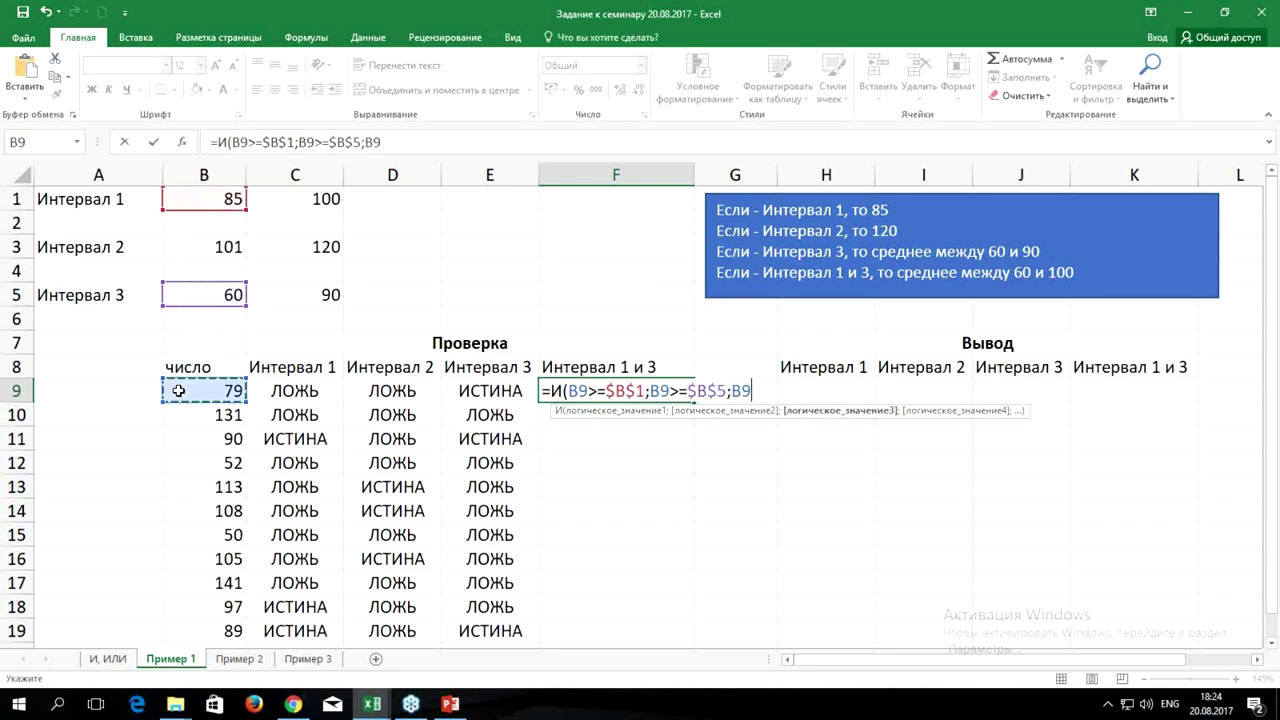
text(<=)
click(300, 198)
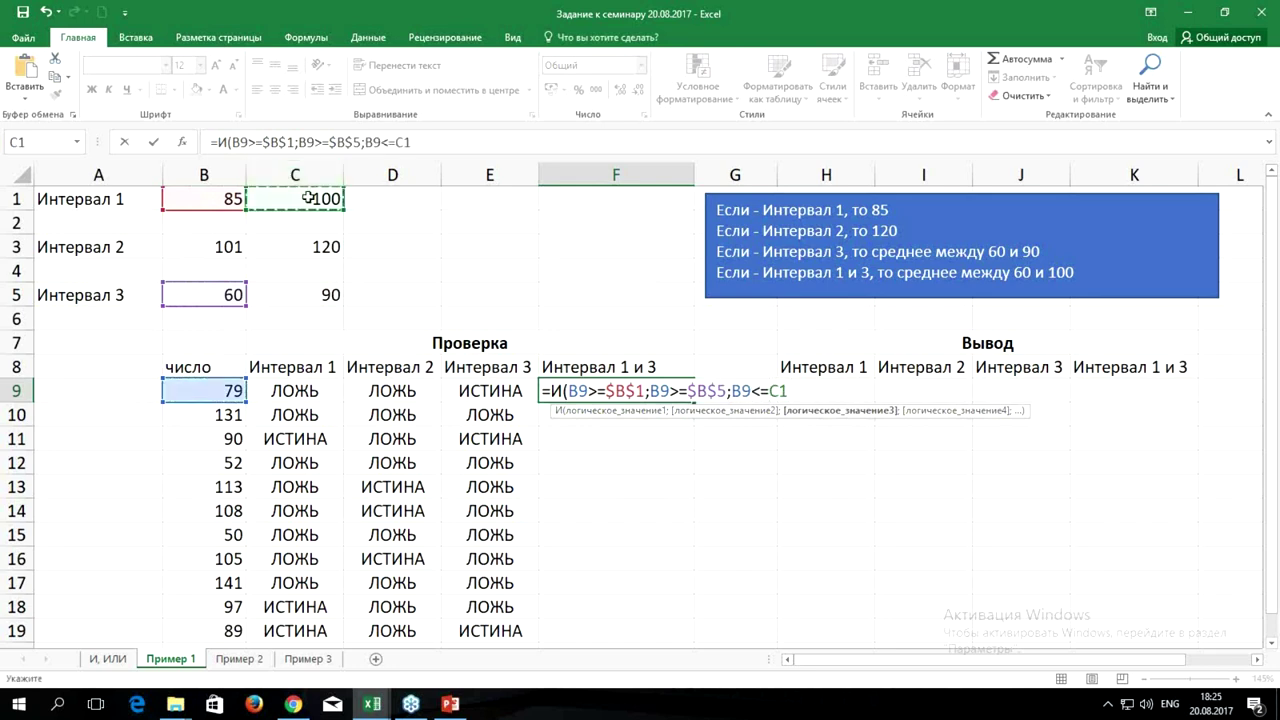
key(F4)
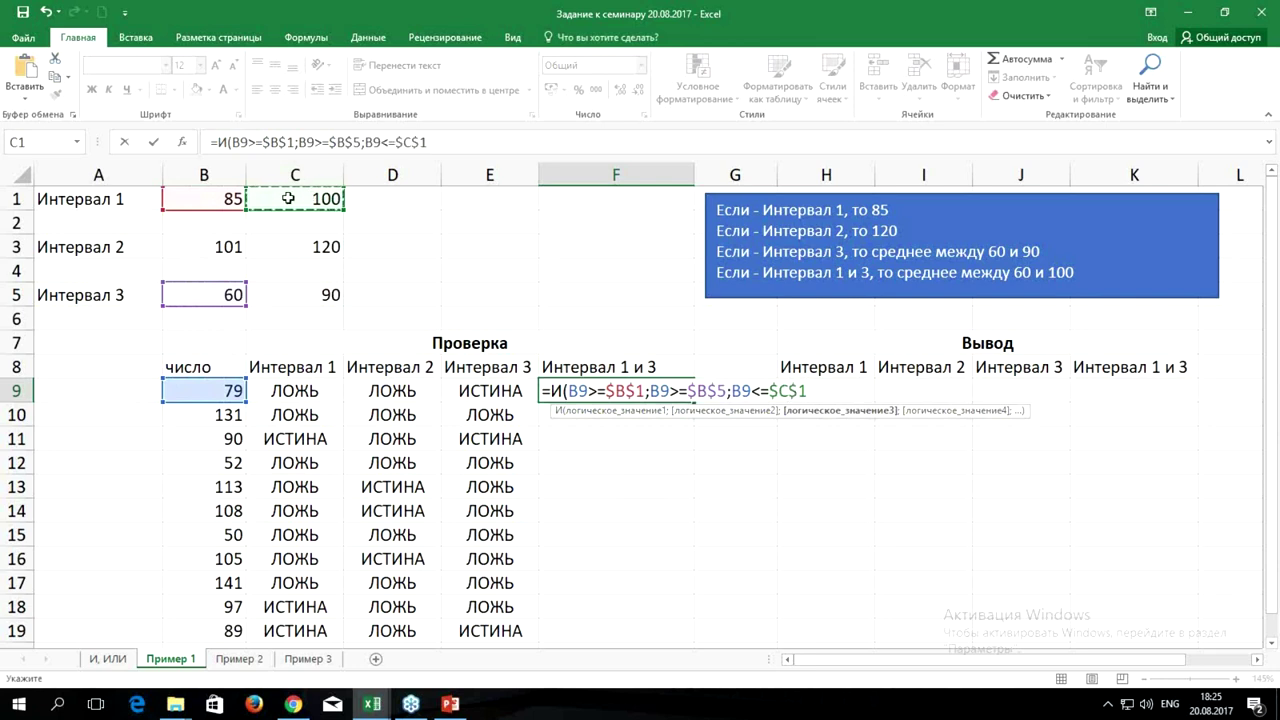
text(;)
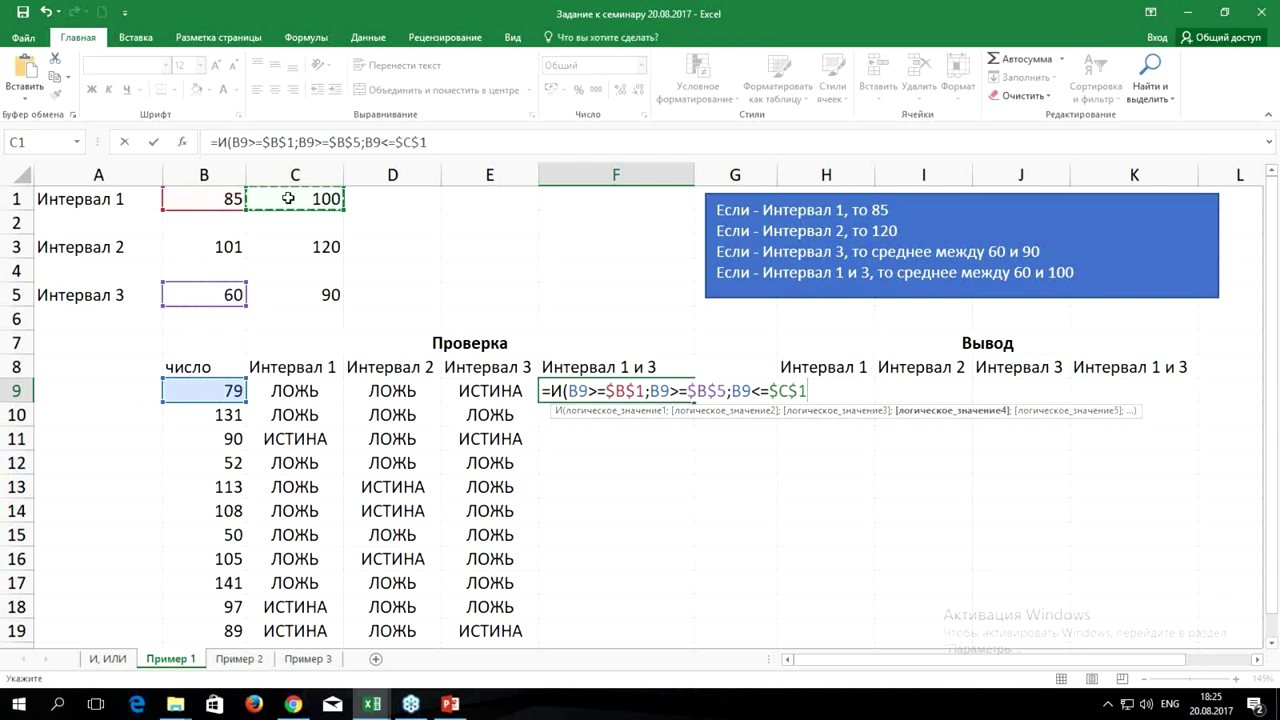
click(193, 379)
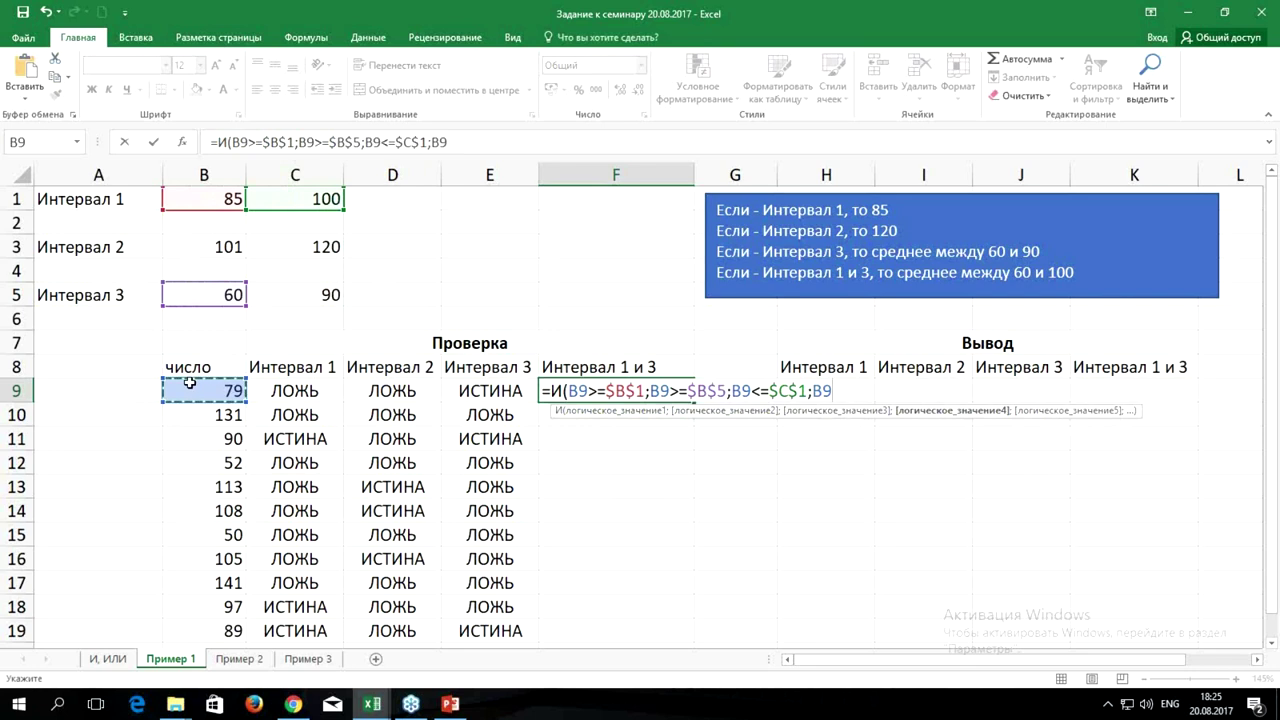
text(<=)
click(321, 294)
key(F4)
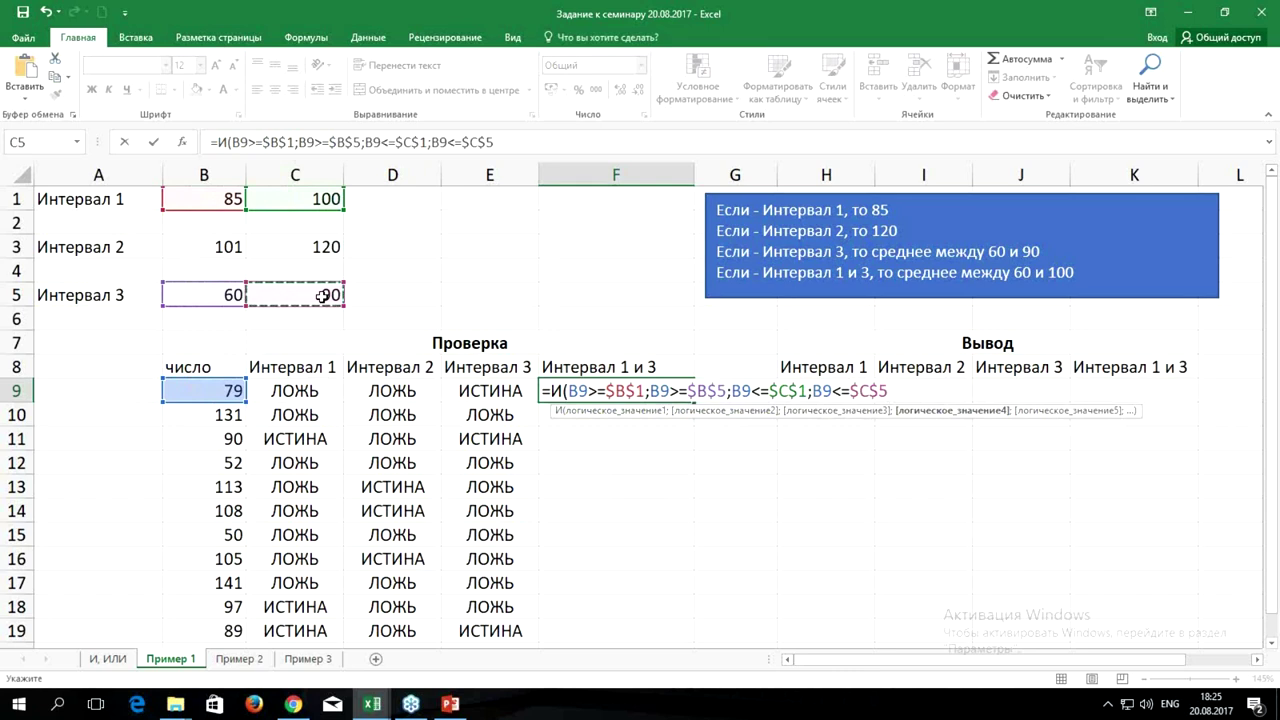
text())
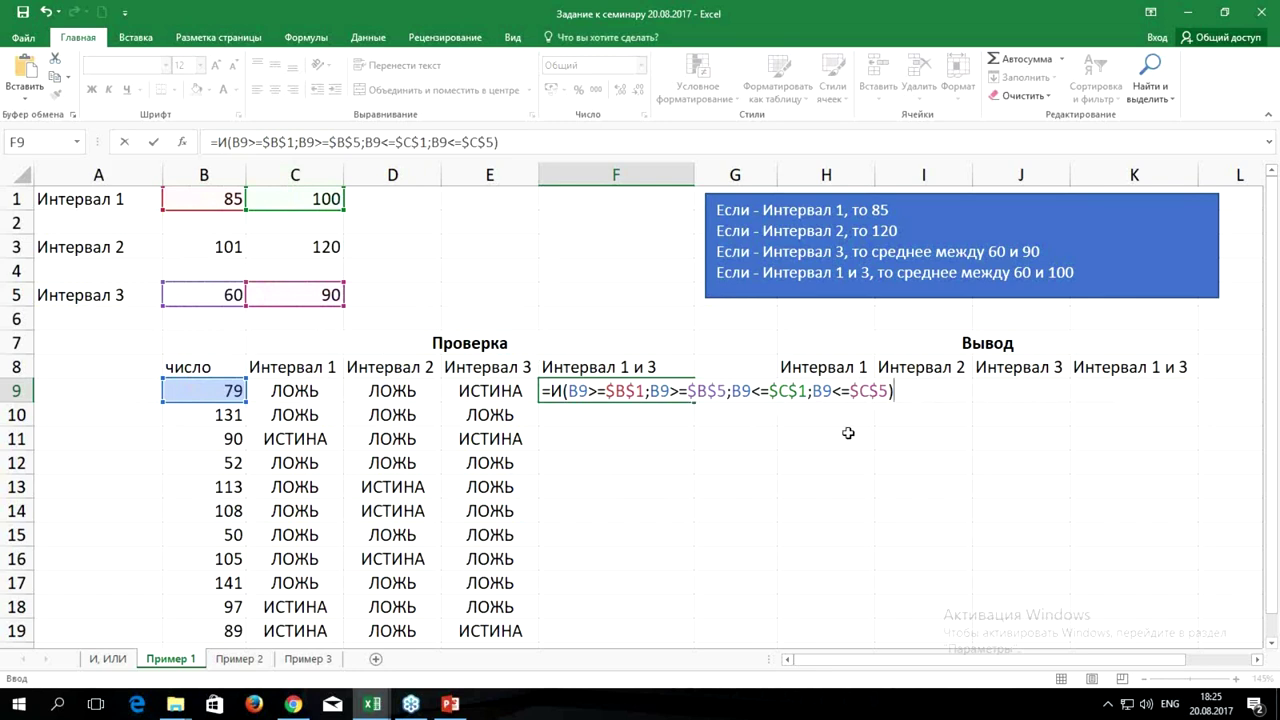
key(ctrl+Return)
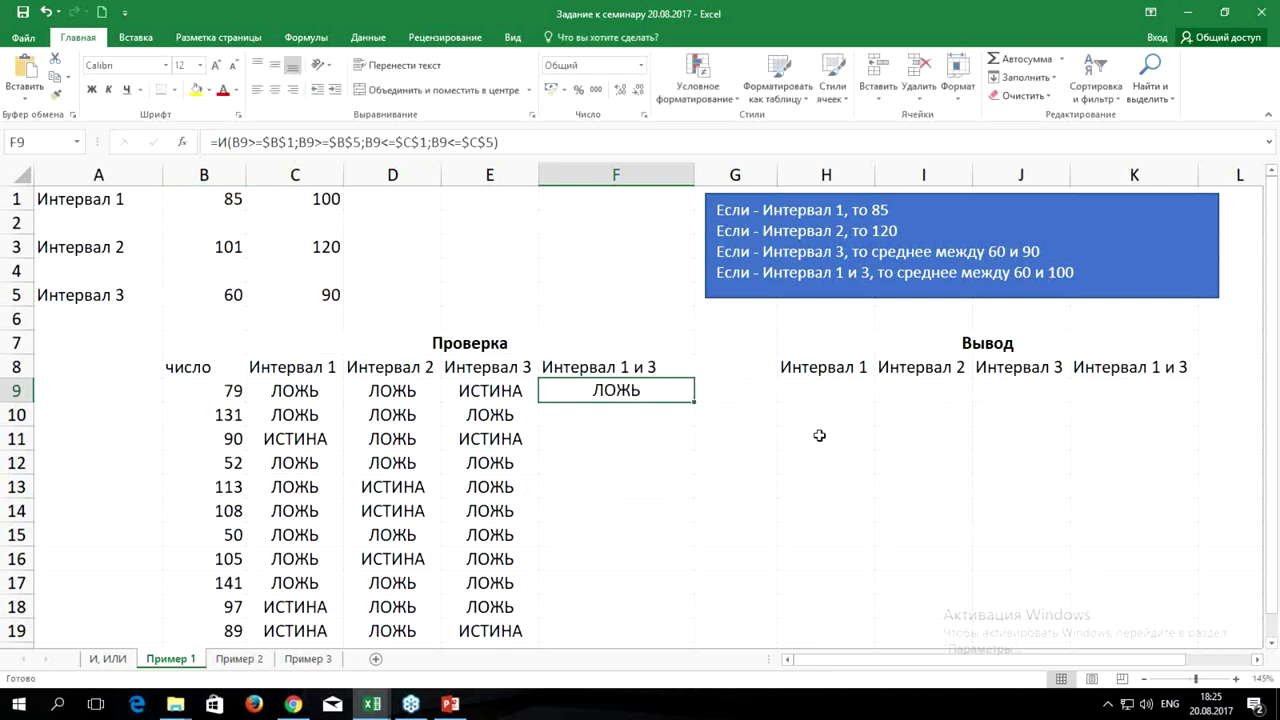
double_click(694, 401)
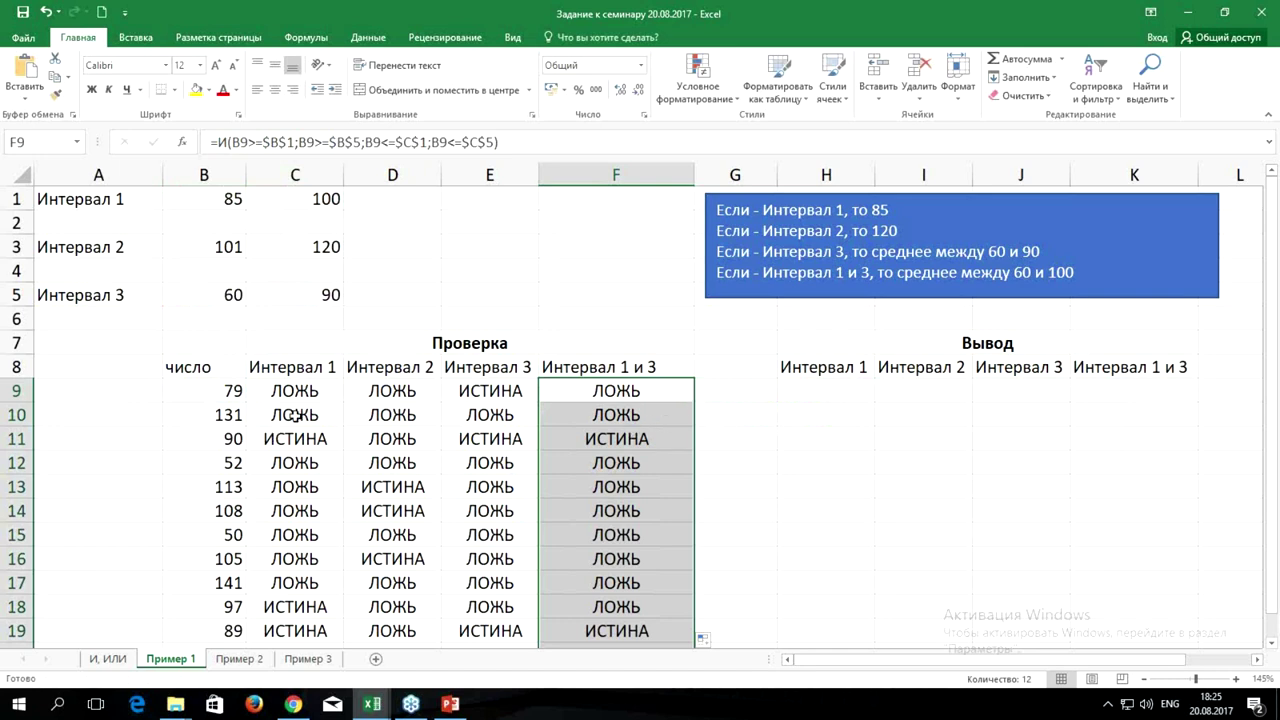
drag(295, 390, 290, 635)
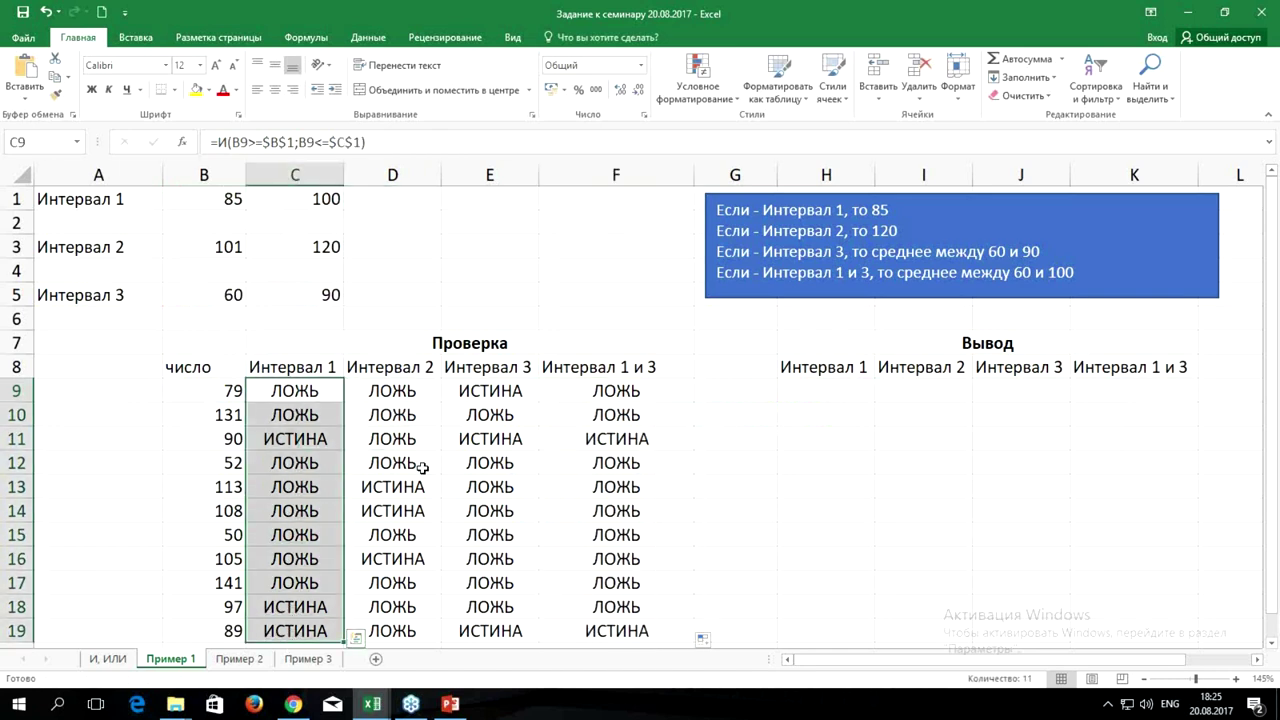
ctrl+drag(489, 391, 490, 628)
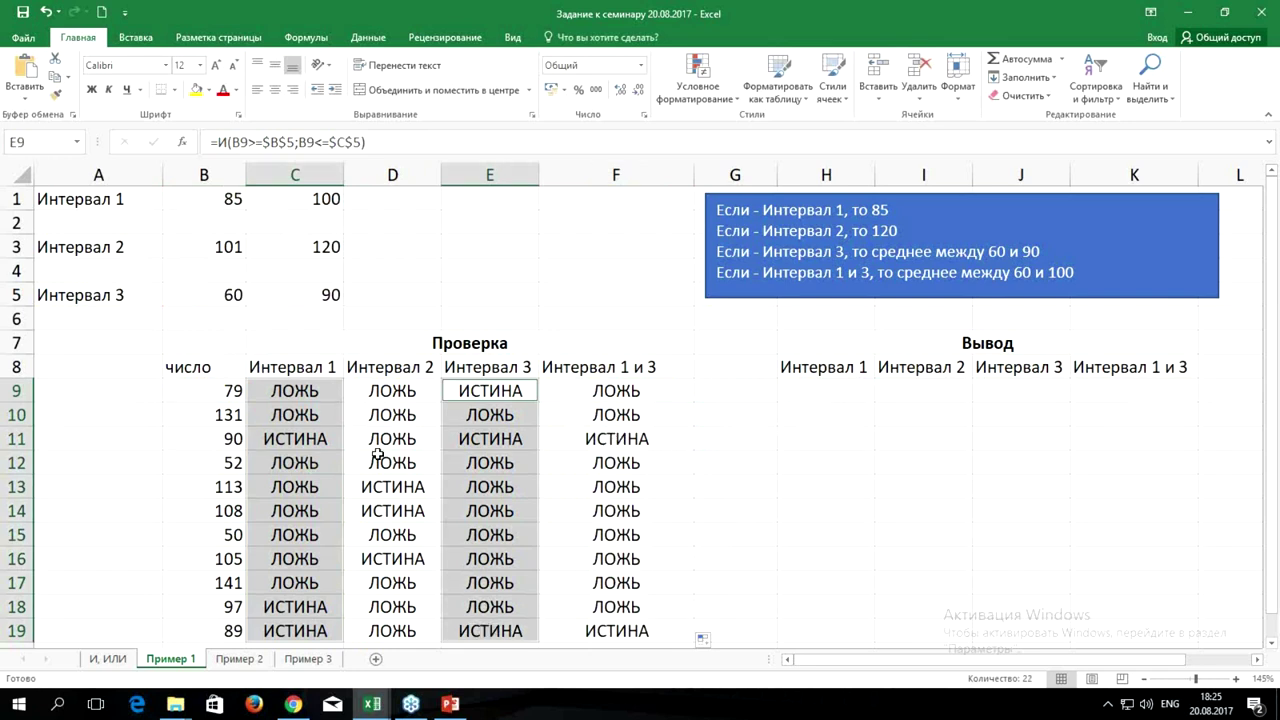
ctrl+click(271, 440)
ctrl+click(487, 440)
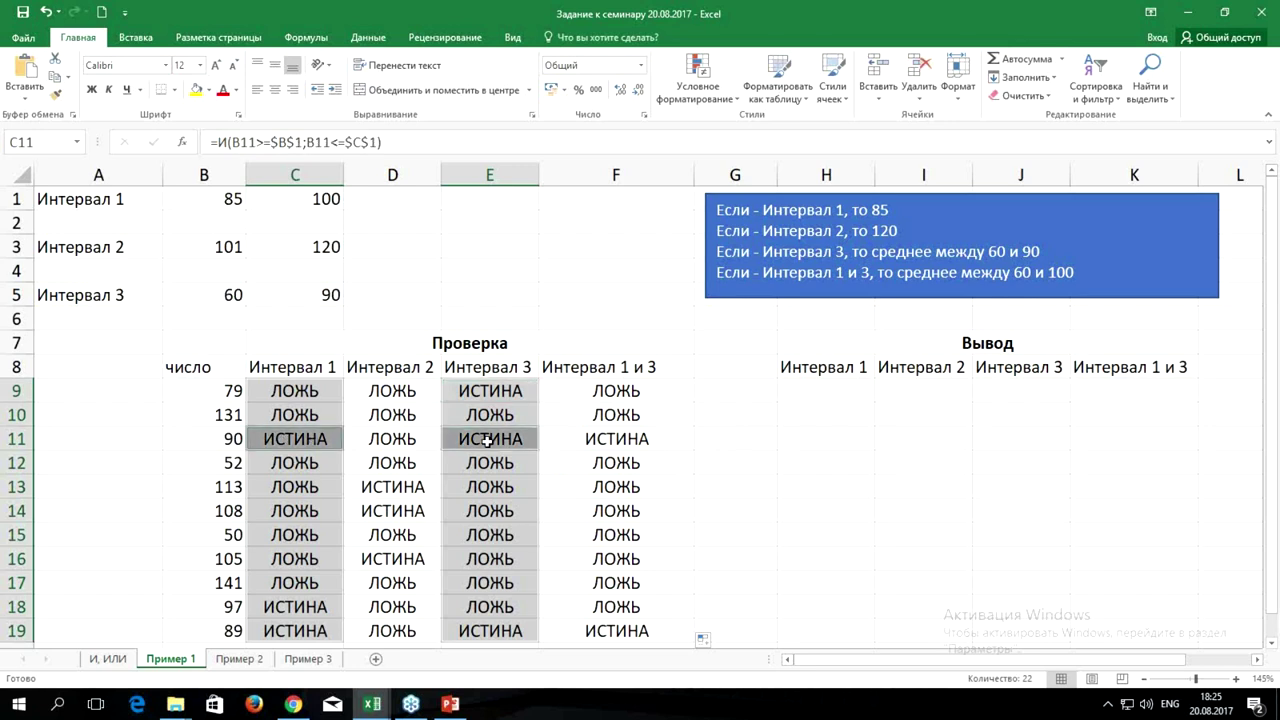
ctrl+click(288, 631)
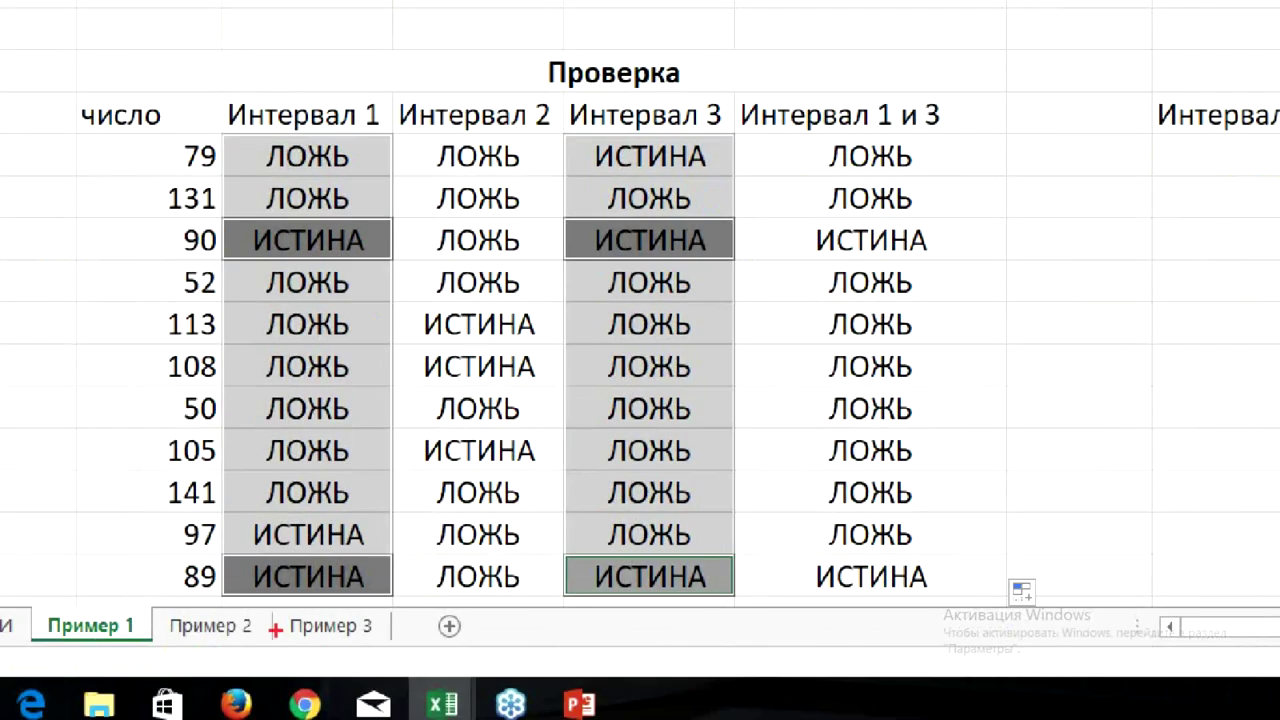
drag(442, 387, 467, 382)
drag(358, 514, 388, 488)
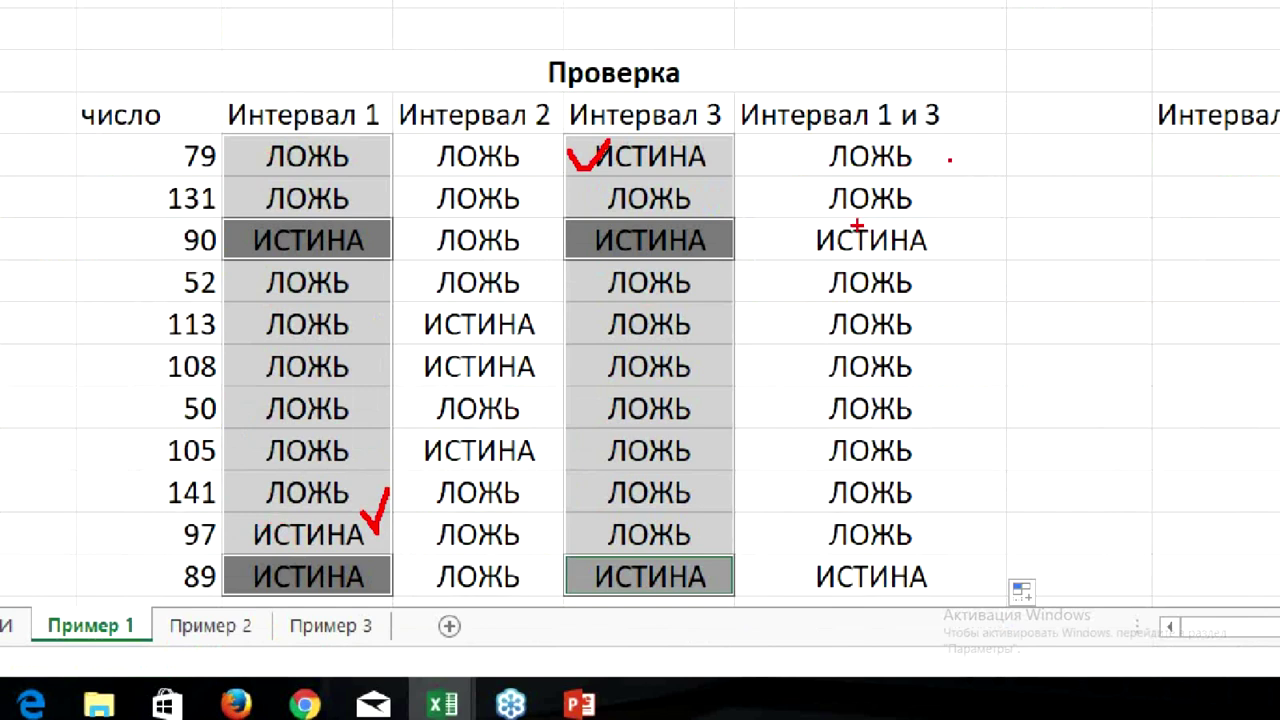
key(Escape)
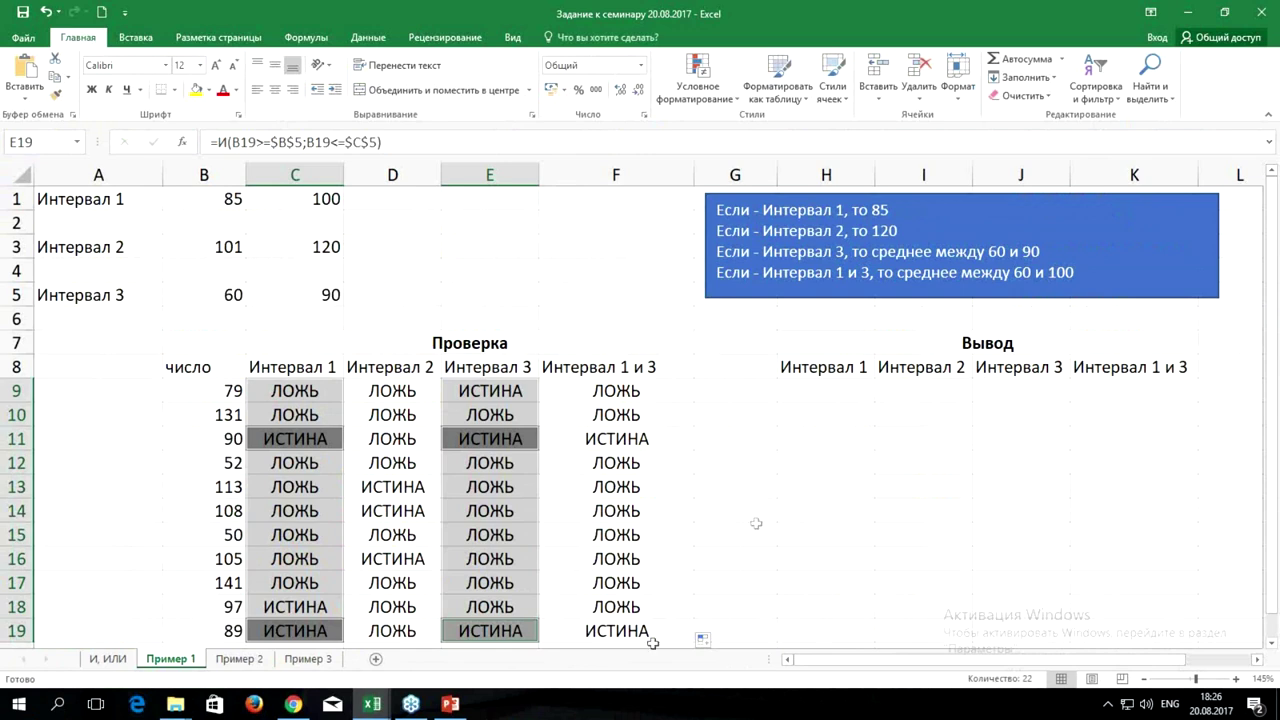
click(818, 390)
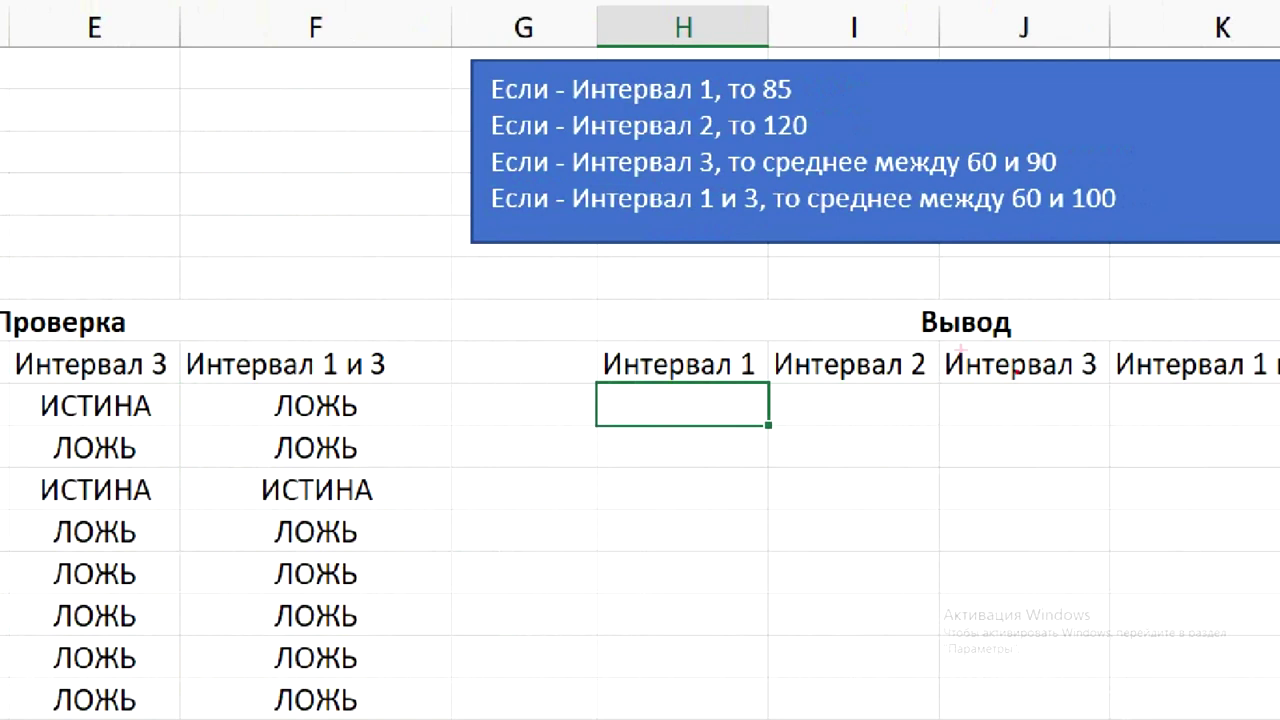
key(g)
drag(472, 66, 806, 105)
key(r)
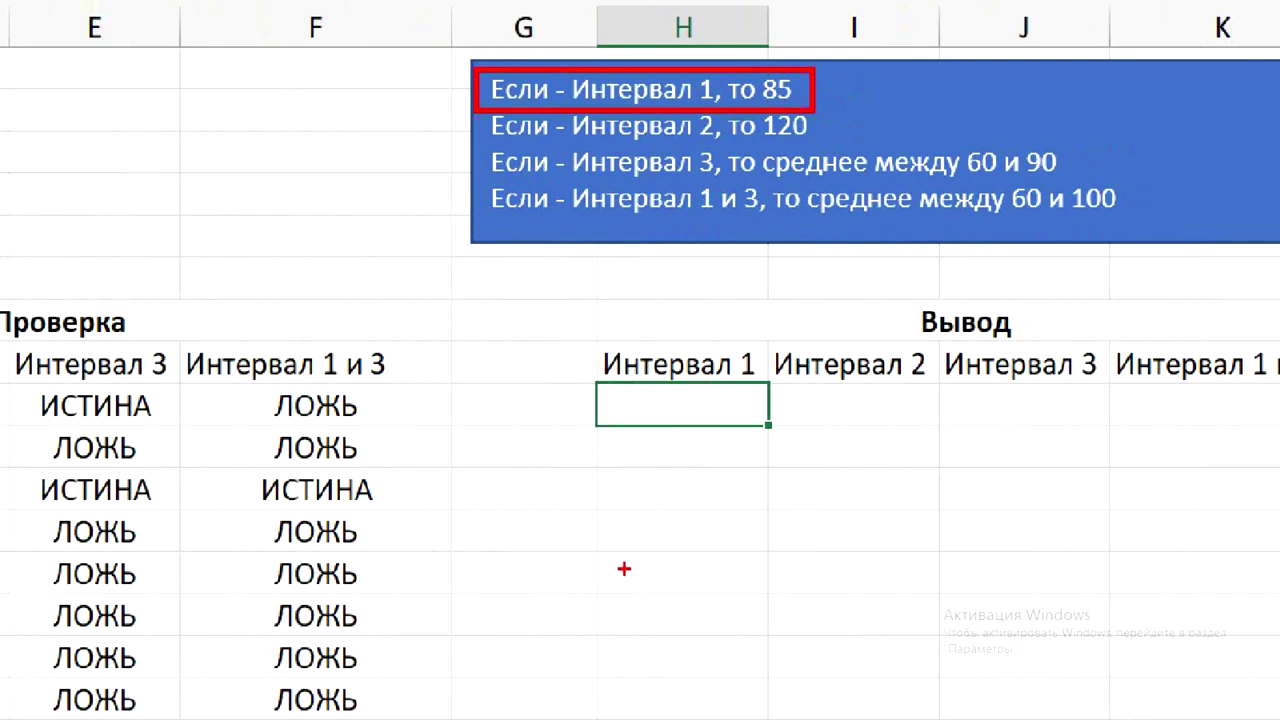
drag(690, 398, 737, 377)
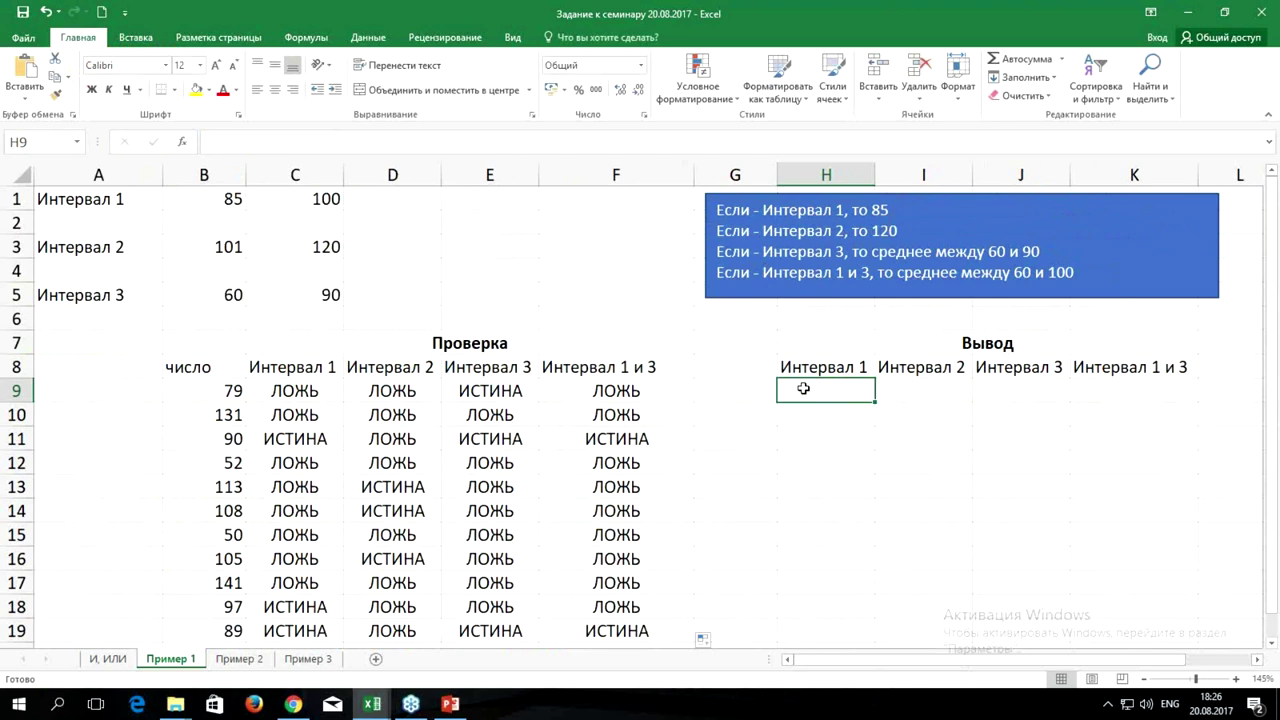
click(310, 392)
click(819, 394)
Start H9's formula as =ЕСЛИ( from the ес autocomplete suggestion.
text(=)
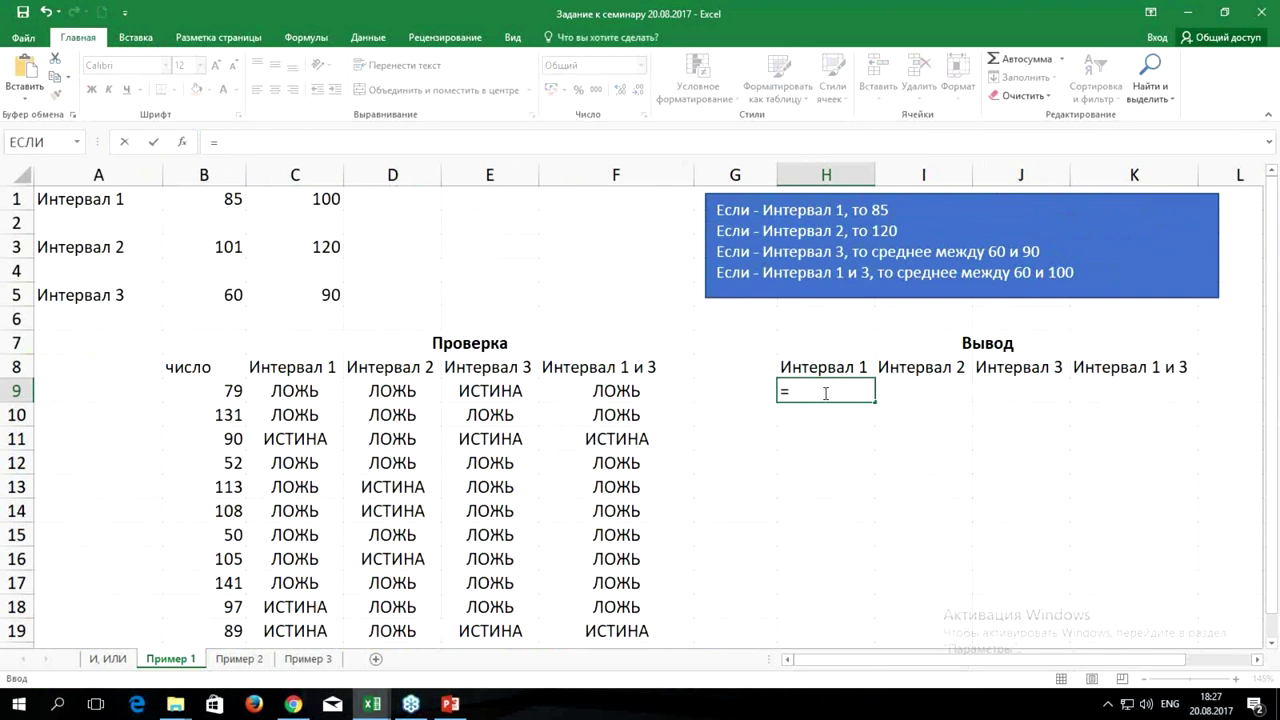
text(tc)
key(BackSpace)
key(BackSpace)
text(ес)
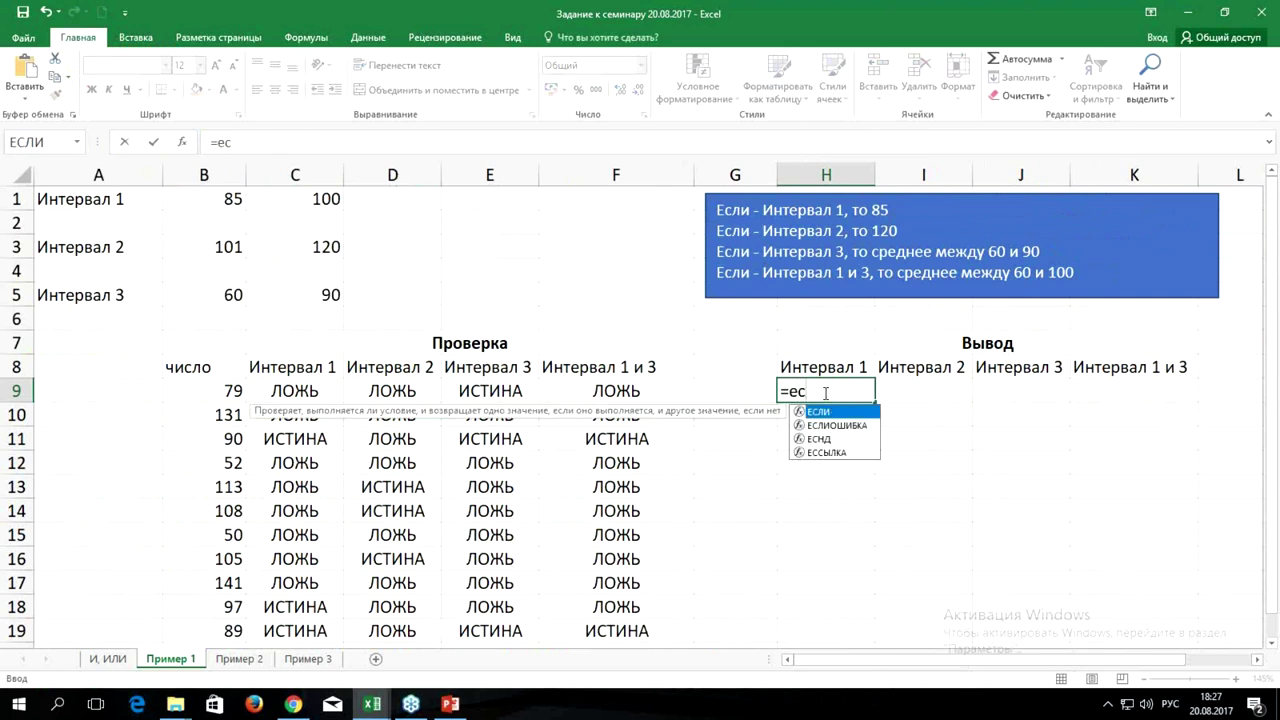
key(Tab)
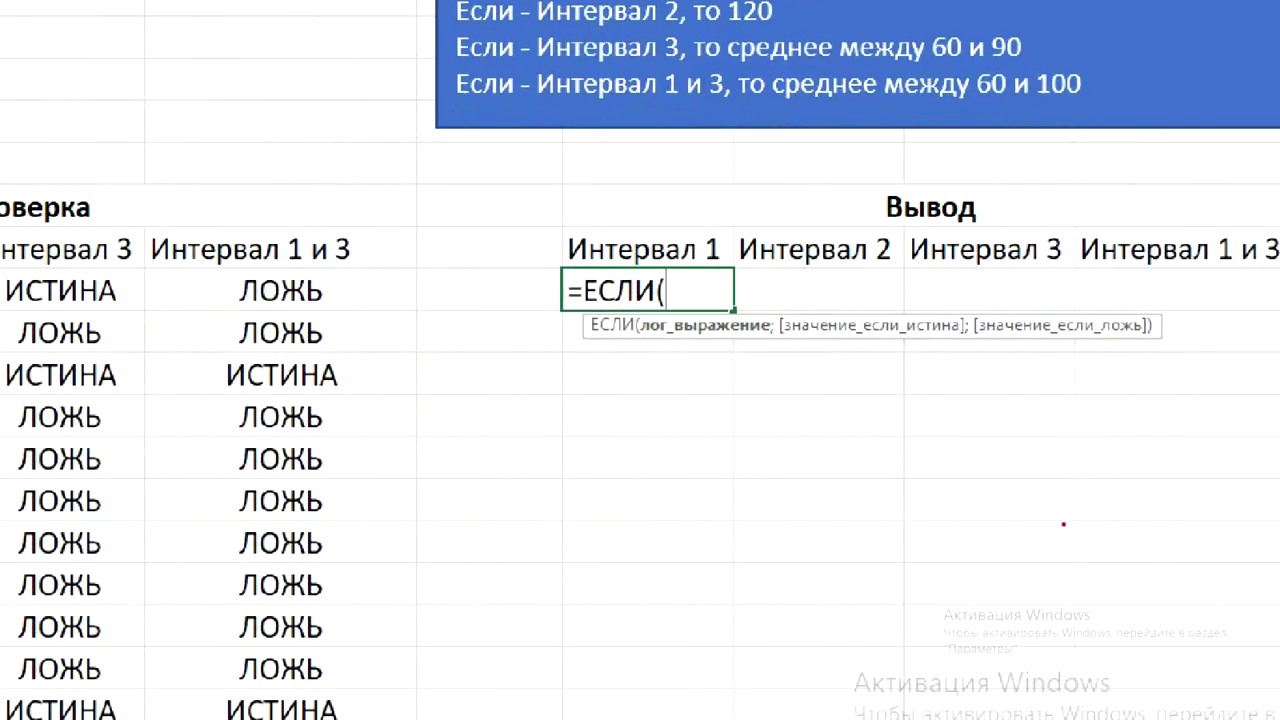
drag(700, 340, 638, 430)
mouse_move(882, 345)
mouse_down()
mouse_move(850, 430)
mouse_move(831, 438)
mouse_up()
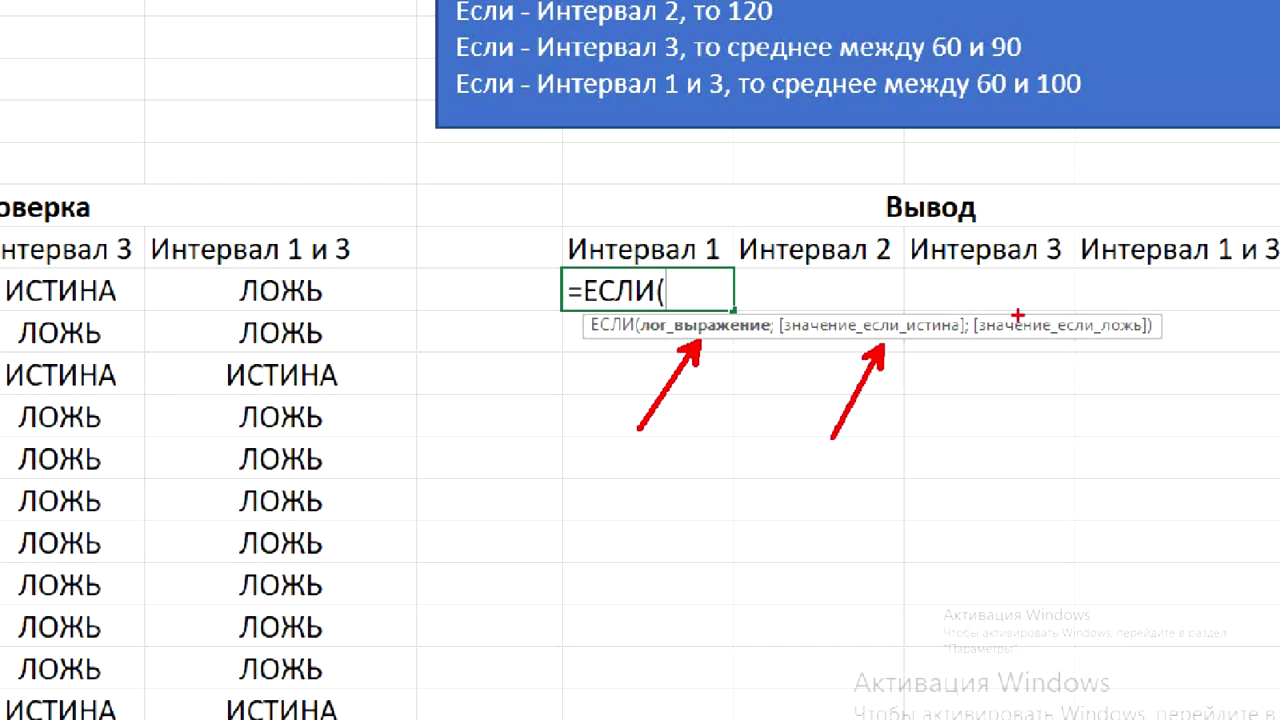
drag(1060, 350, 1003, 447)
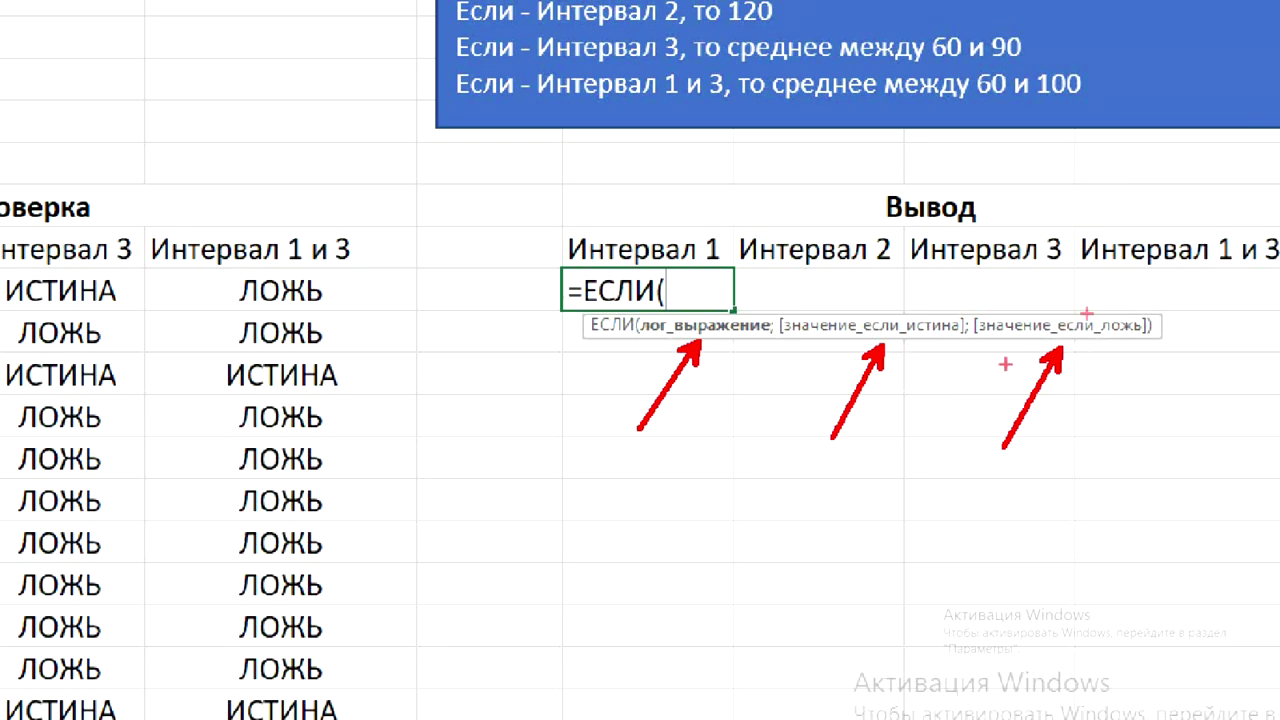
drag(1053, 266, 1060, 282)
key(Escape)
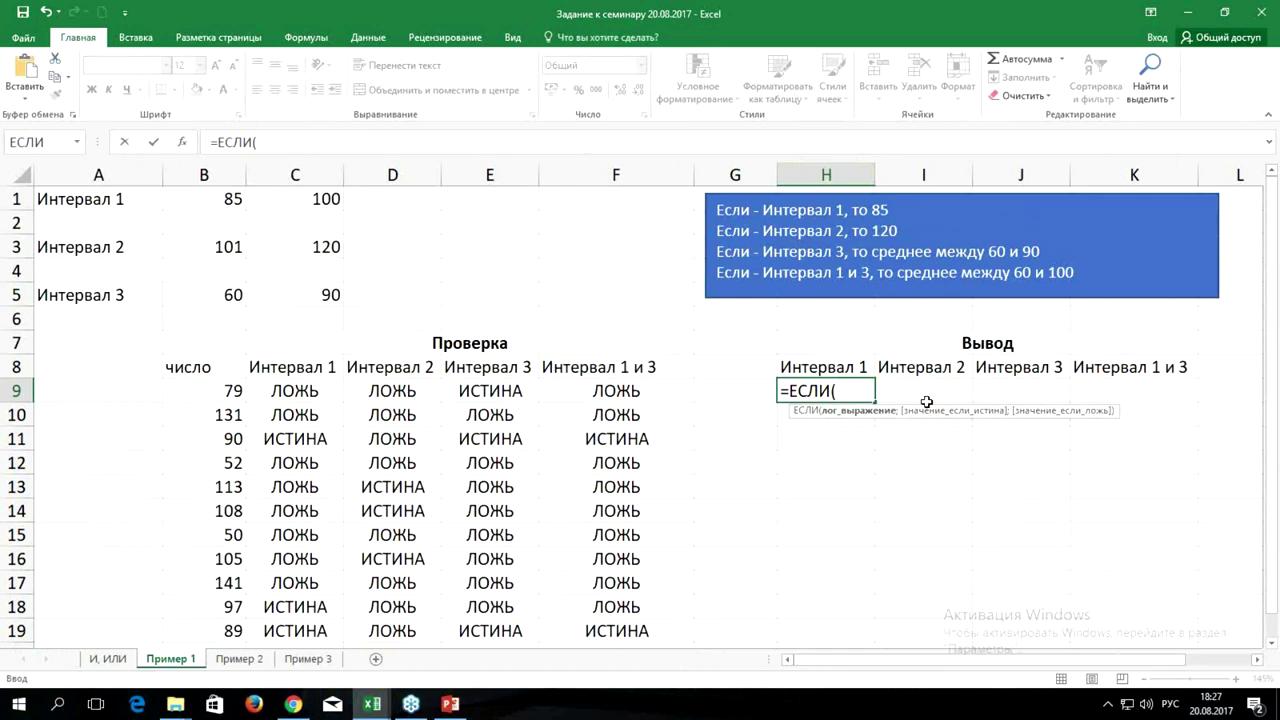
Nest И(B9>=$B$1;B9<=$C$1) as the ЕСЛИ condition in H9.
text(и)
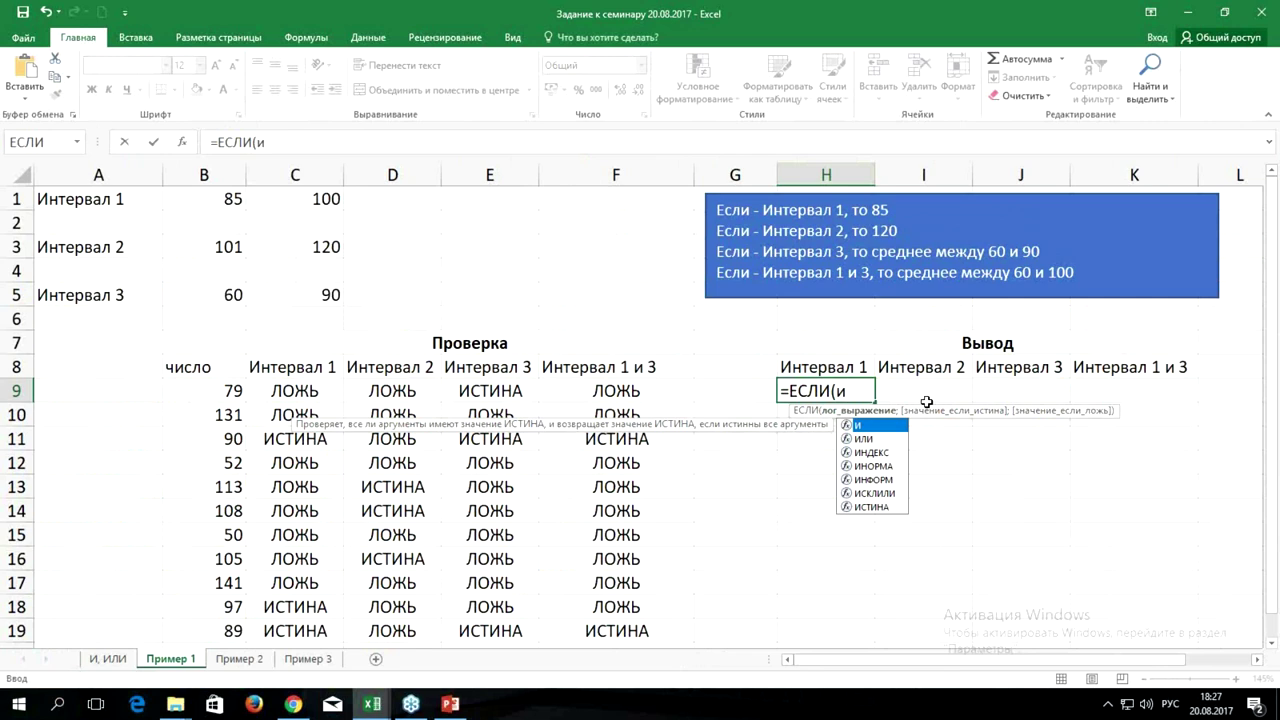
key(Tab)
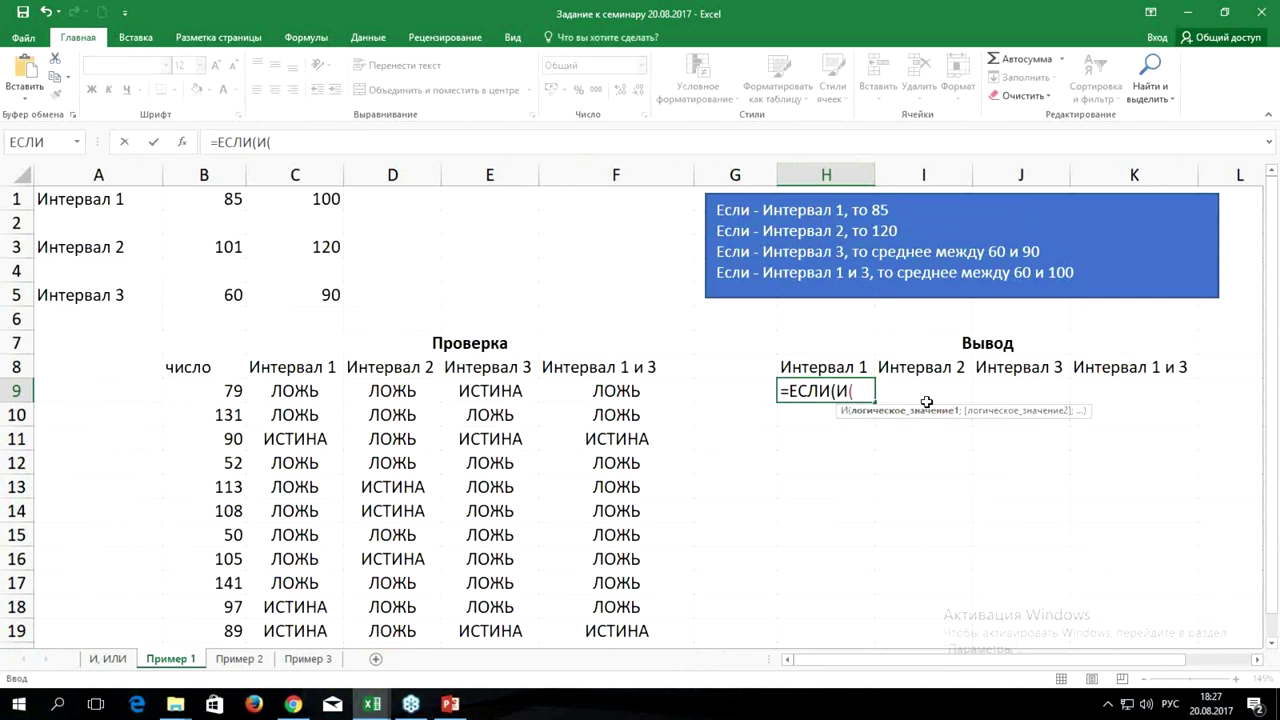
click(188, 391)
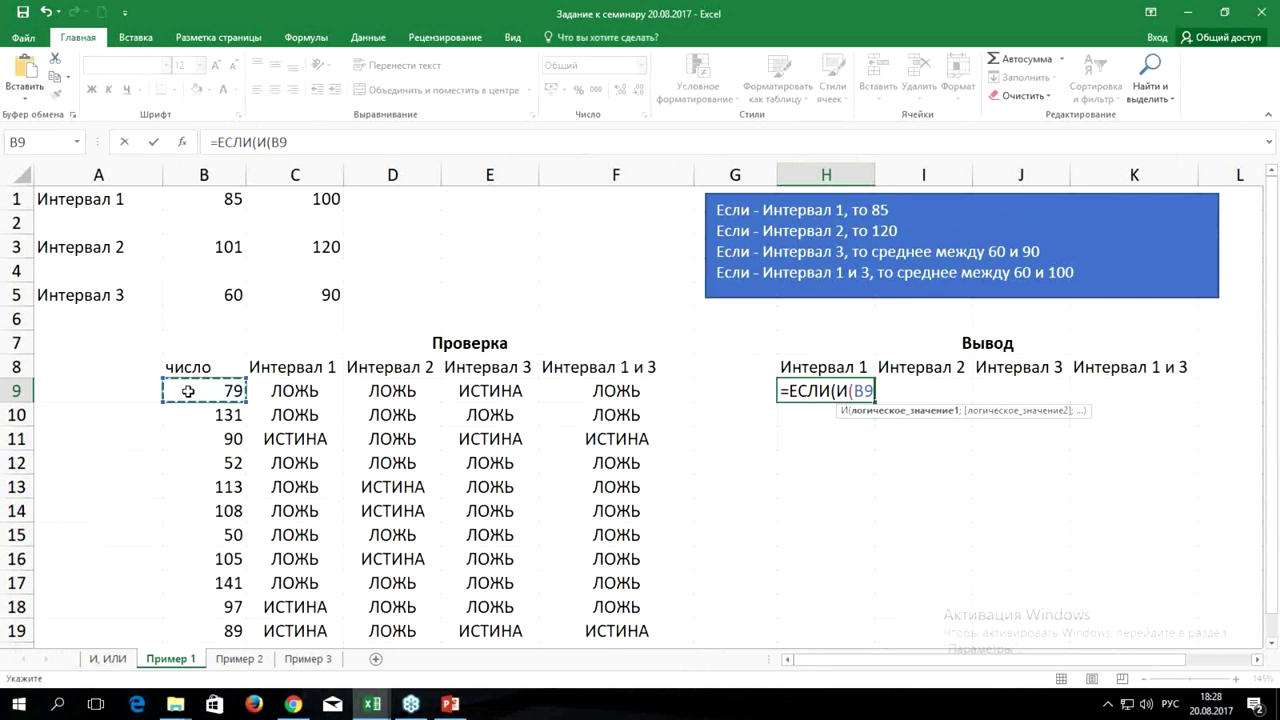
text(Ю=)
key(BackSpace)
key(BackSpace)
key(alt+shift)
text(>=)
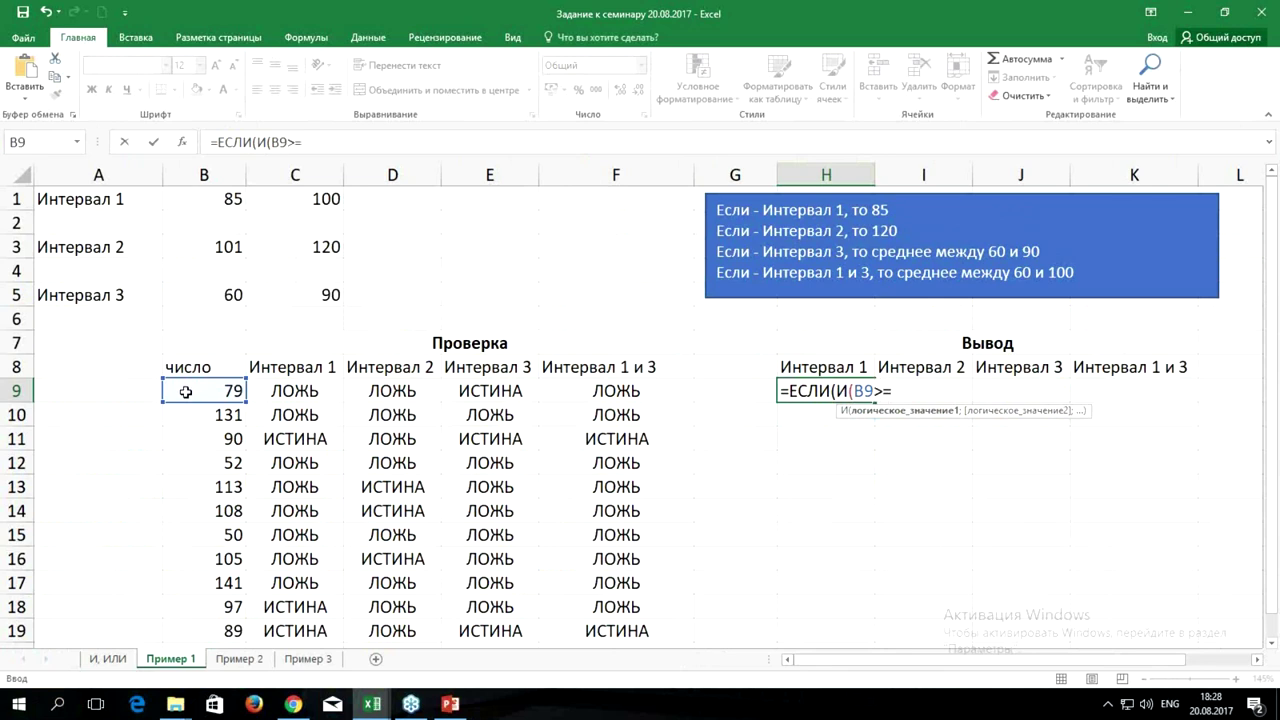
click(204, 196)
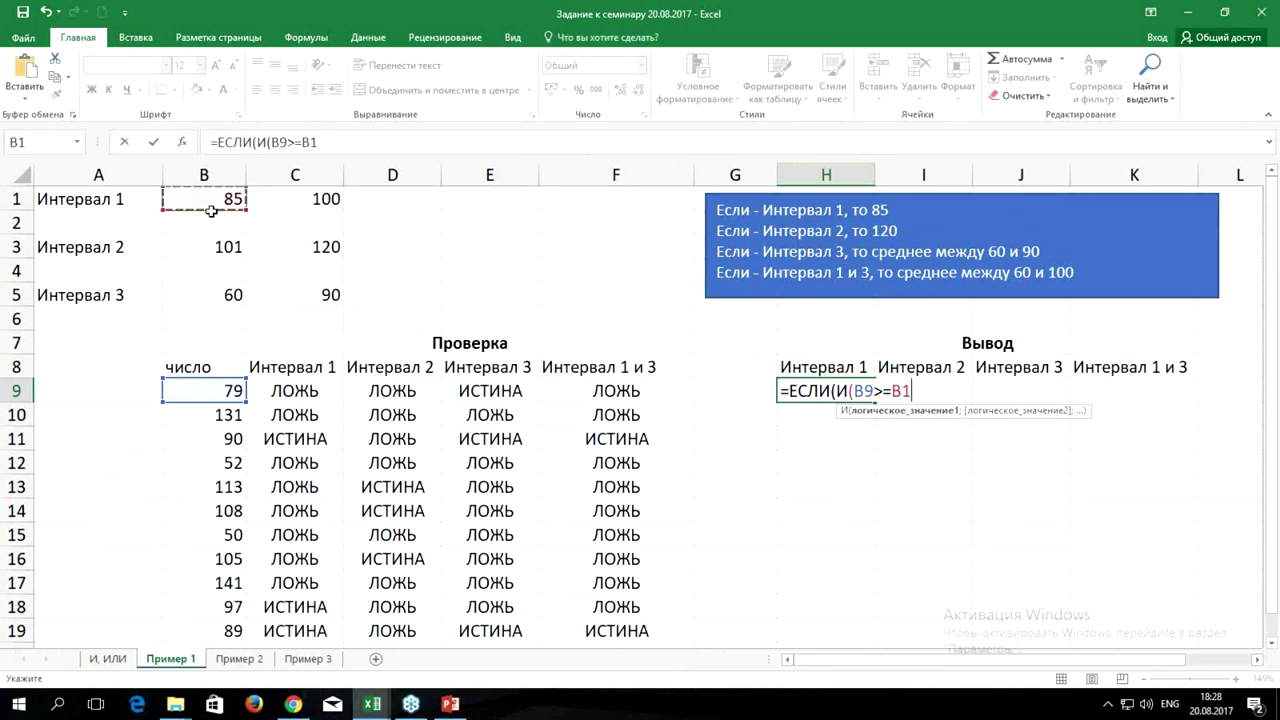
key(F4)
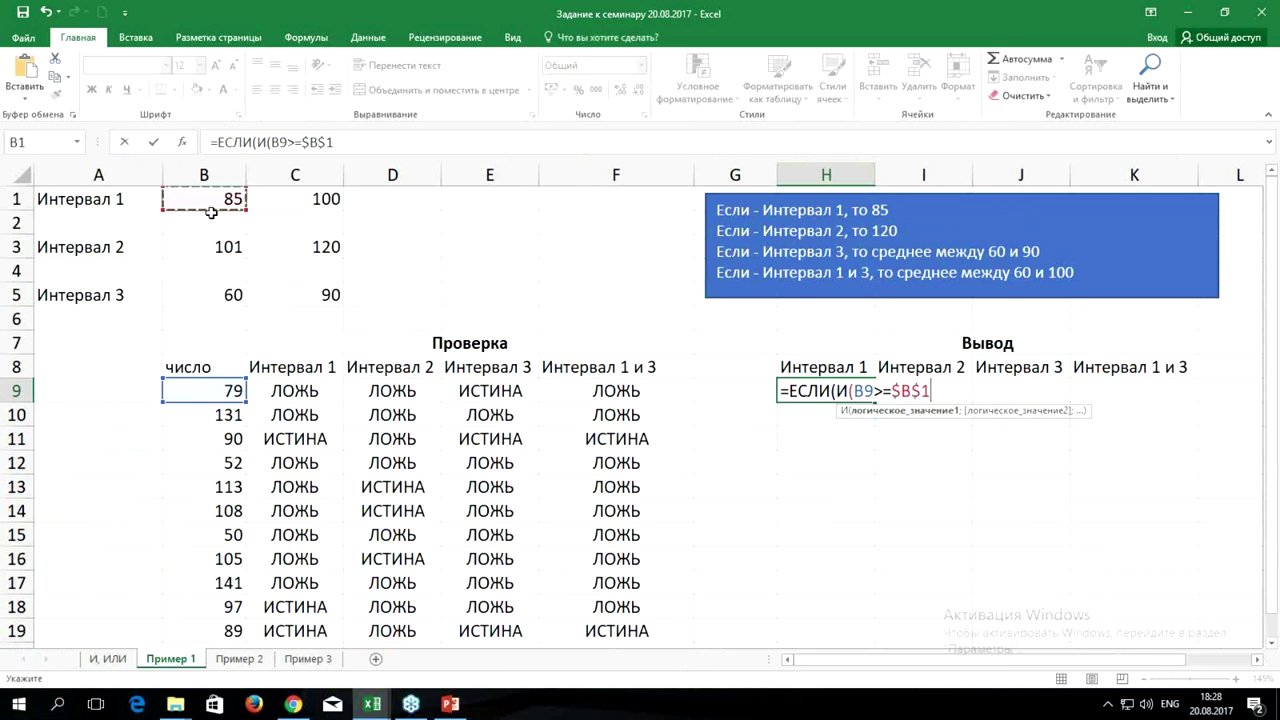
text(;)
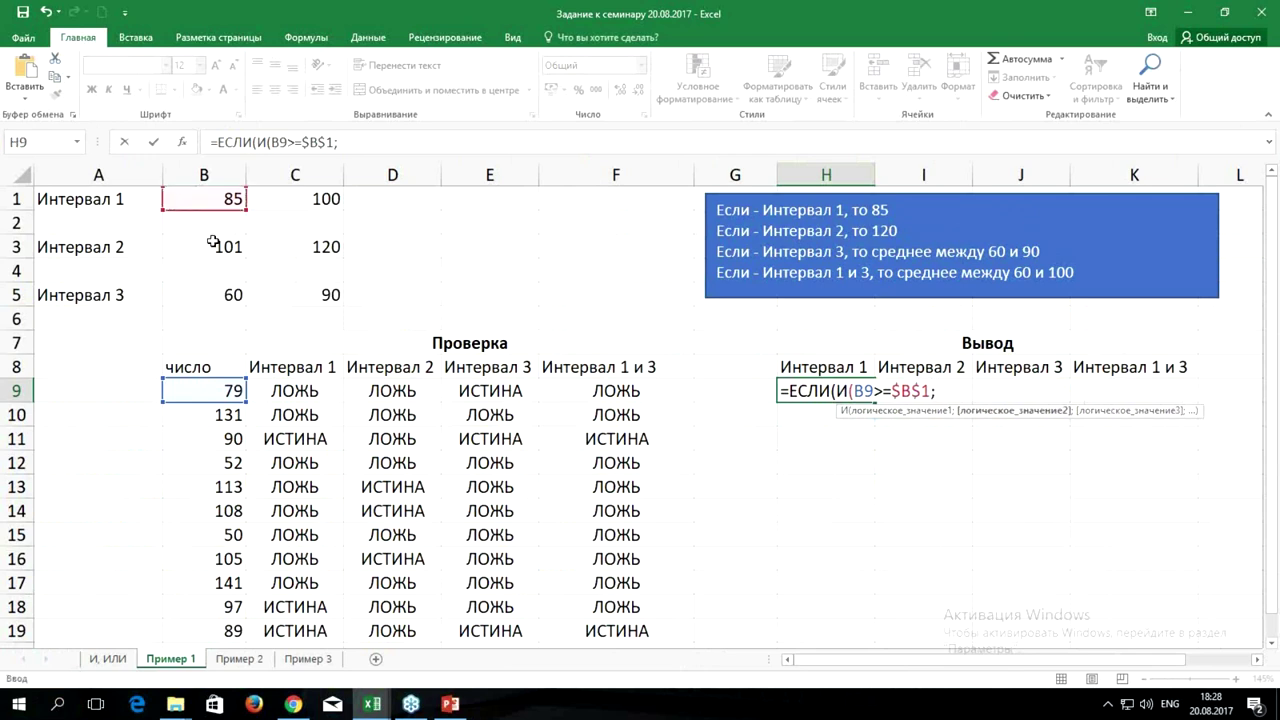
click(188, 391)
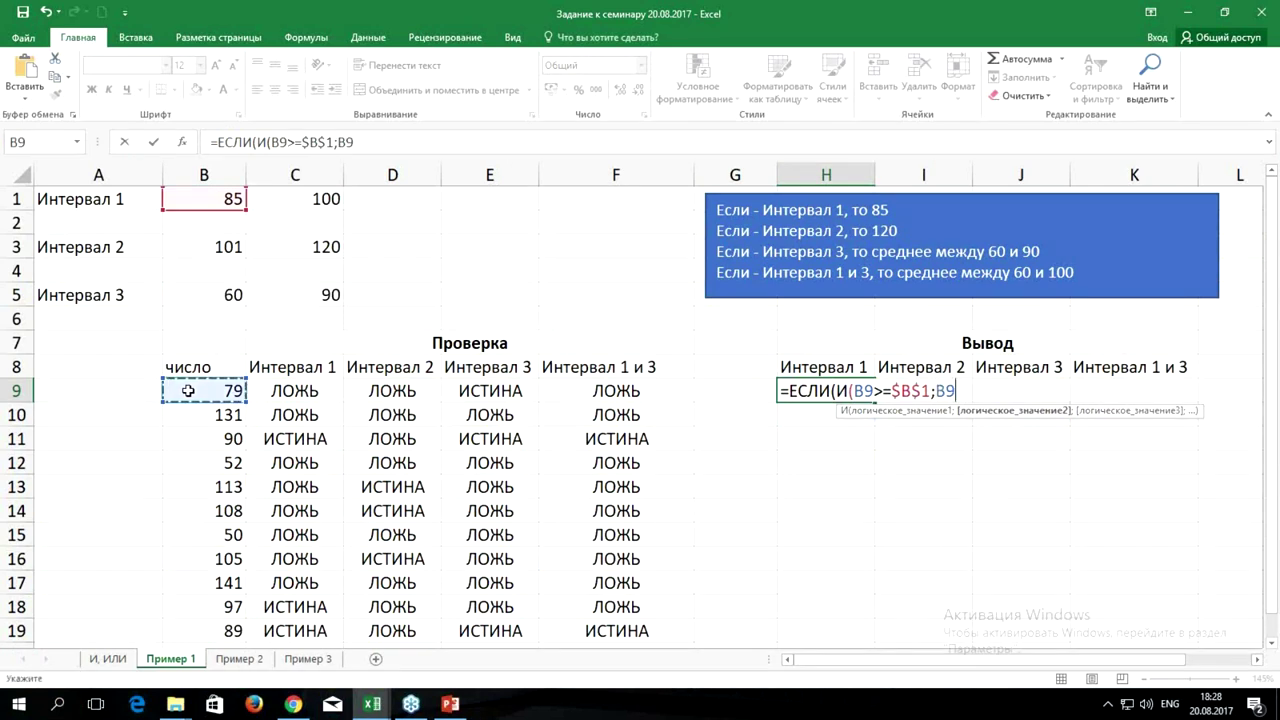
text(<=)
click(311, 199)
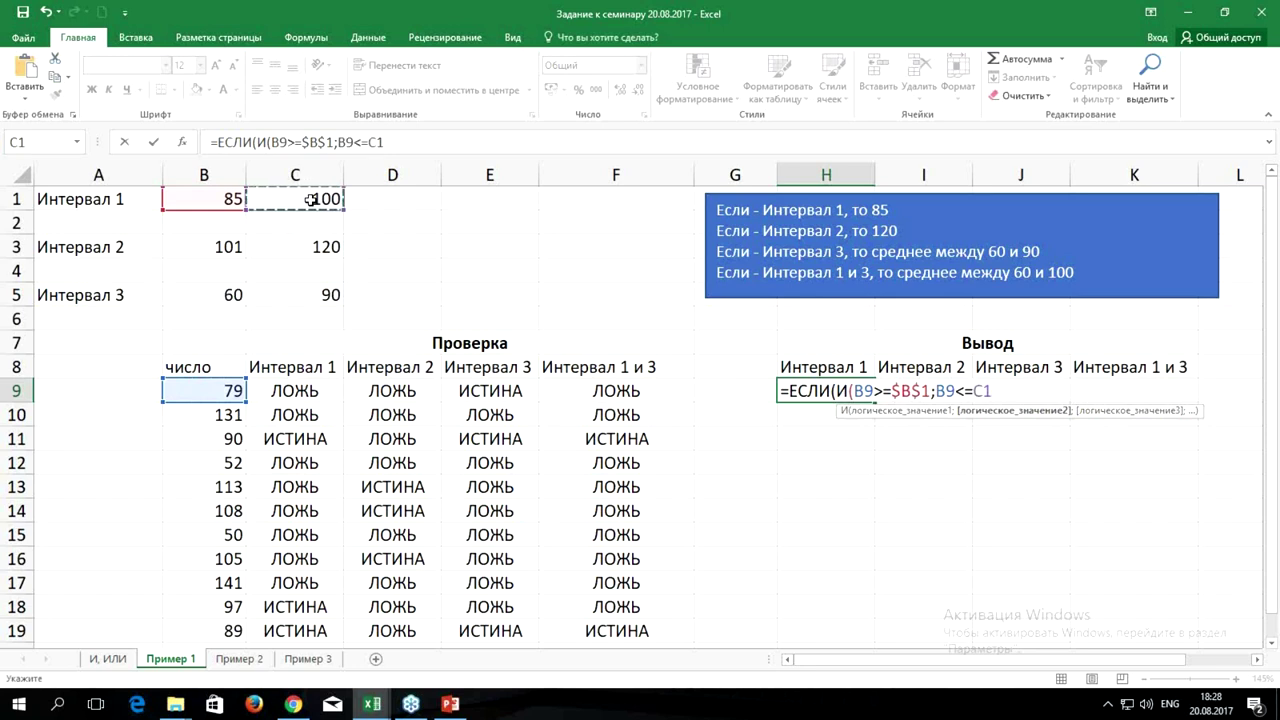
key(F4)
text())
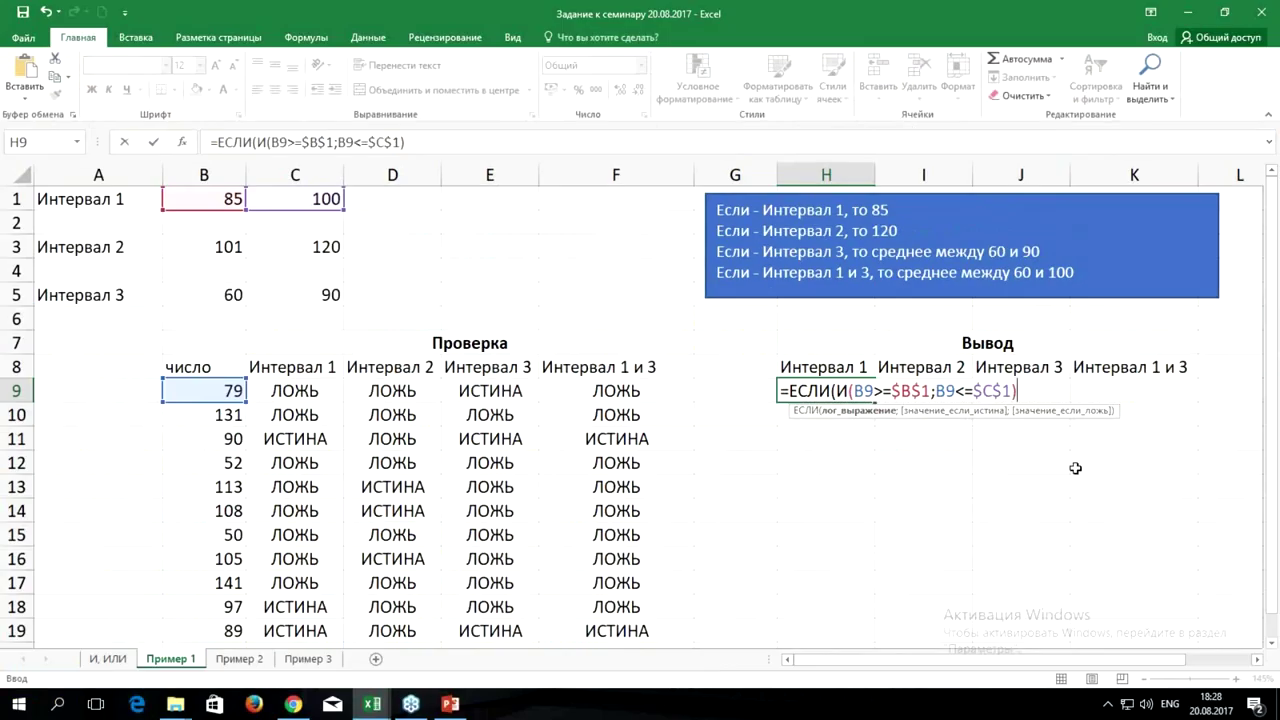
Finish the ЕСЛИ formula with 85 if true and "" otherwise, then commit H9.
text(;)
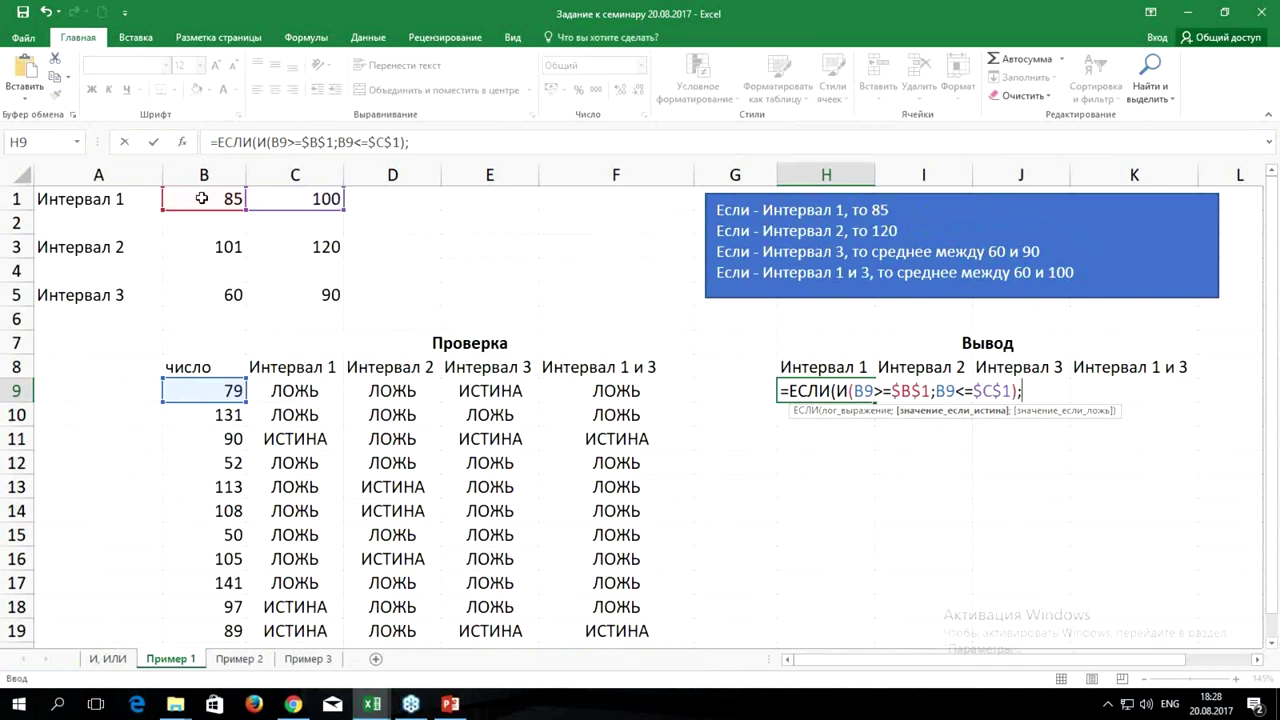
text(85)
text(;)
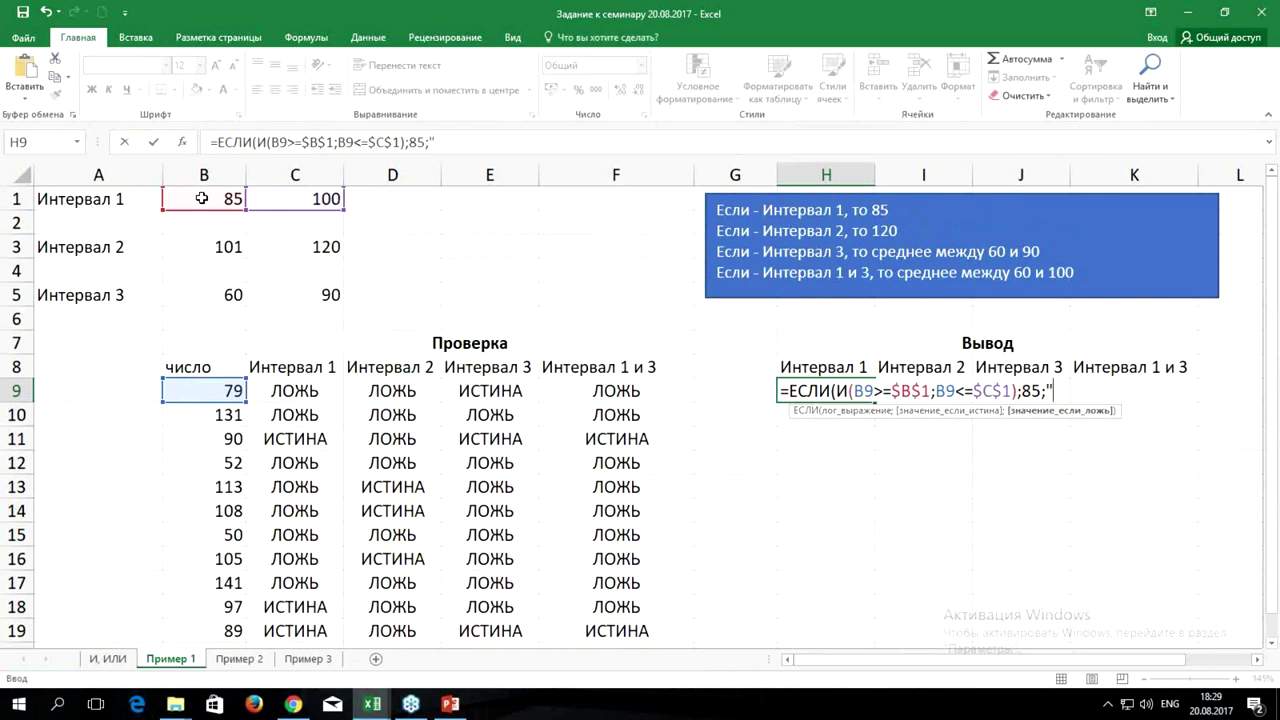
text(")
text())
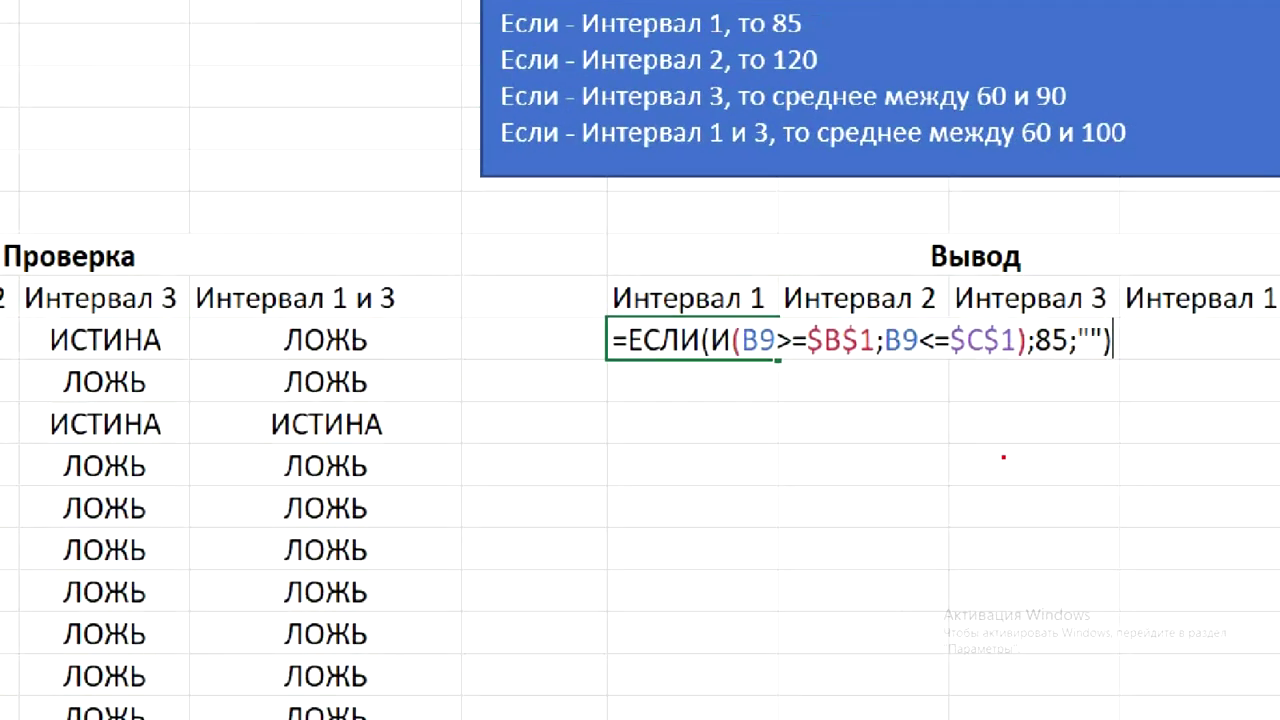
mouse_move(712, 318)
mouse_down()
mouse_move(1020, 375)
mouse_move(1076, 359)
mouse_up()
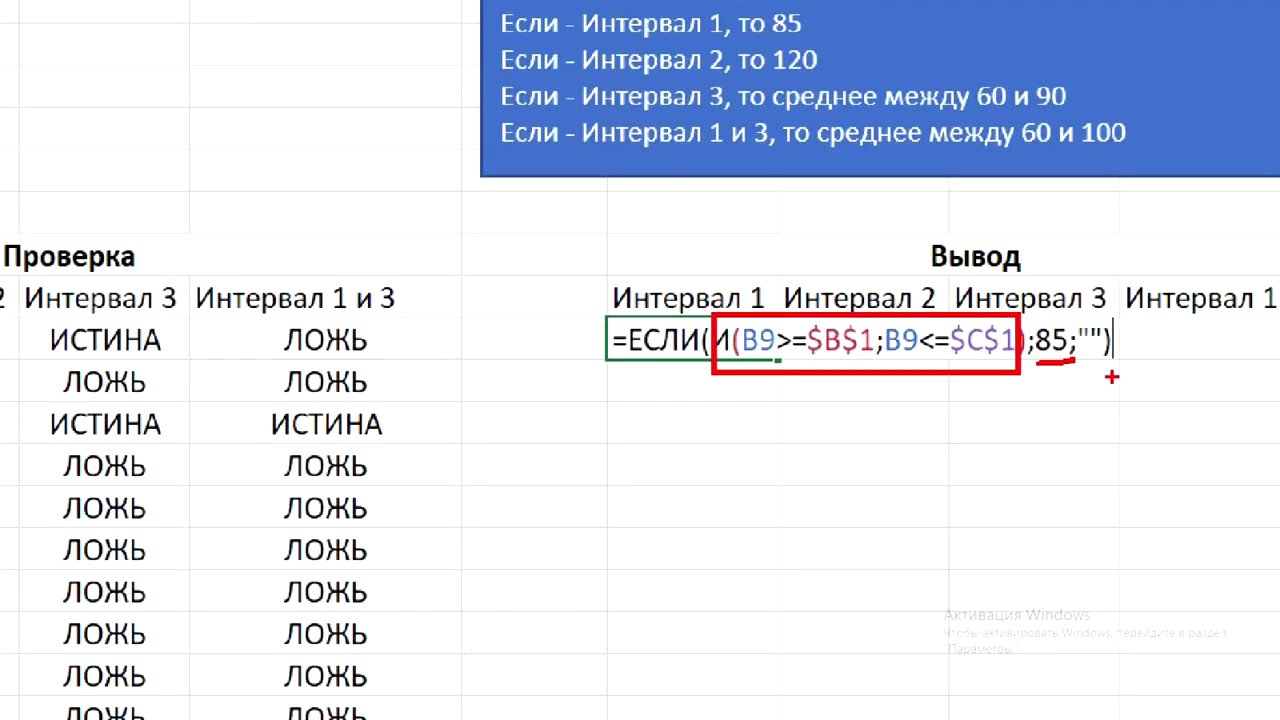
key(Escape)
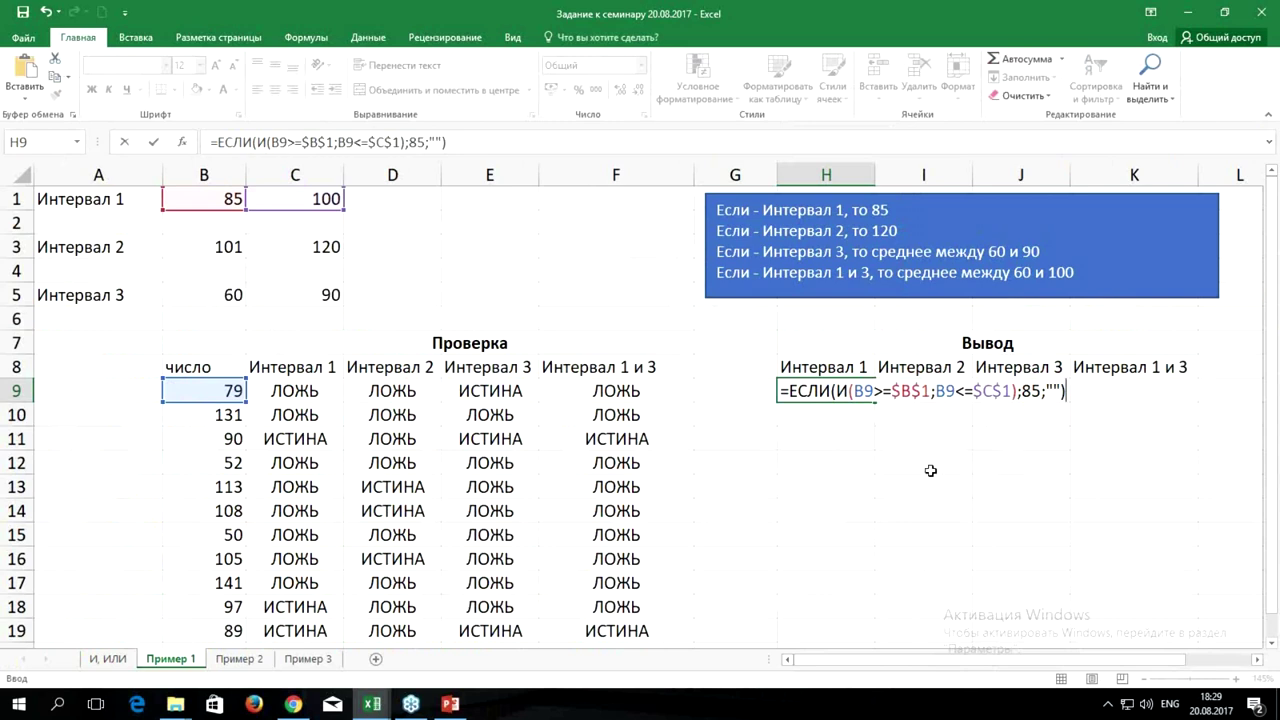
key(ctrl+Return)
Fill H9's ЕСЛИ formula down to H19 and check that only 90, 97 and 89 get 85.
mouse_move(875, 401)
mouse_down()
mouse_move(883, 567)
mouse_move(866, 640)
mouse_up()
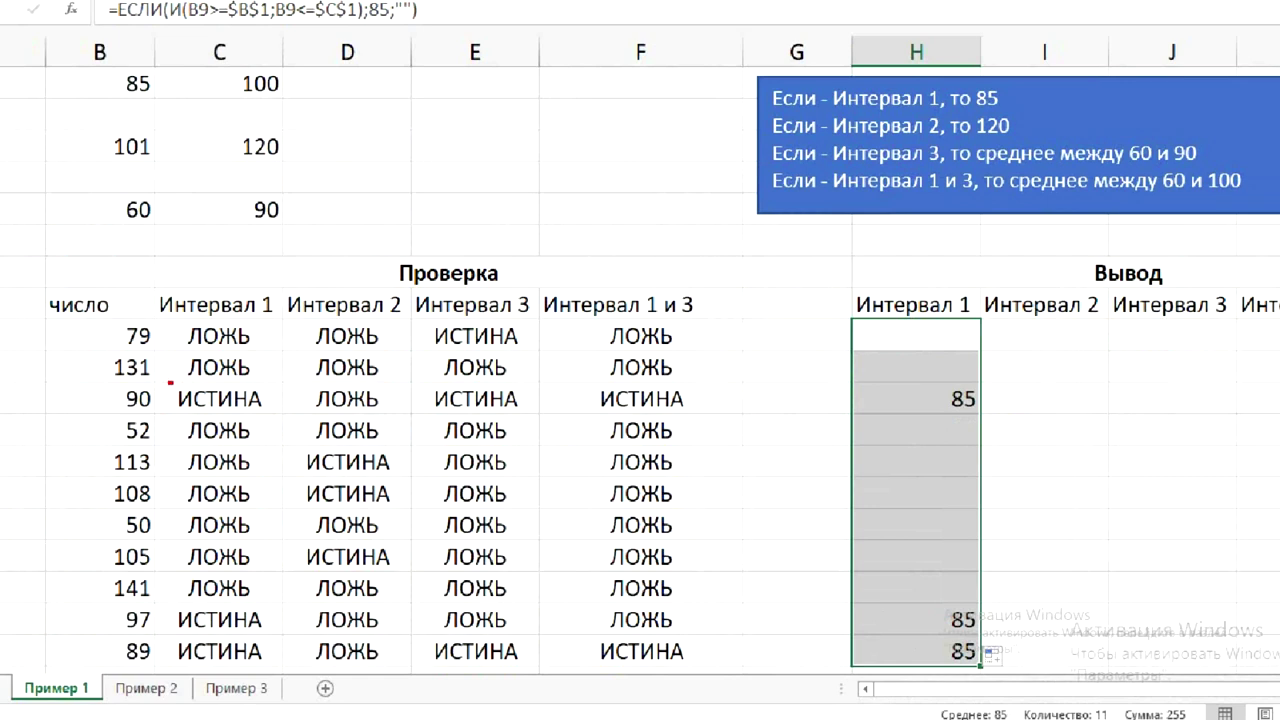
drag(170, 382, 1008, 427)
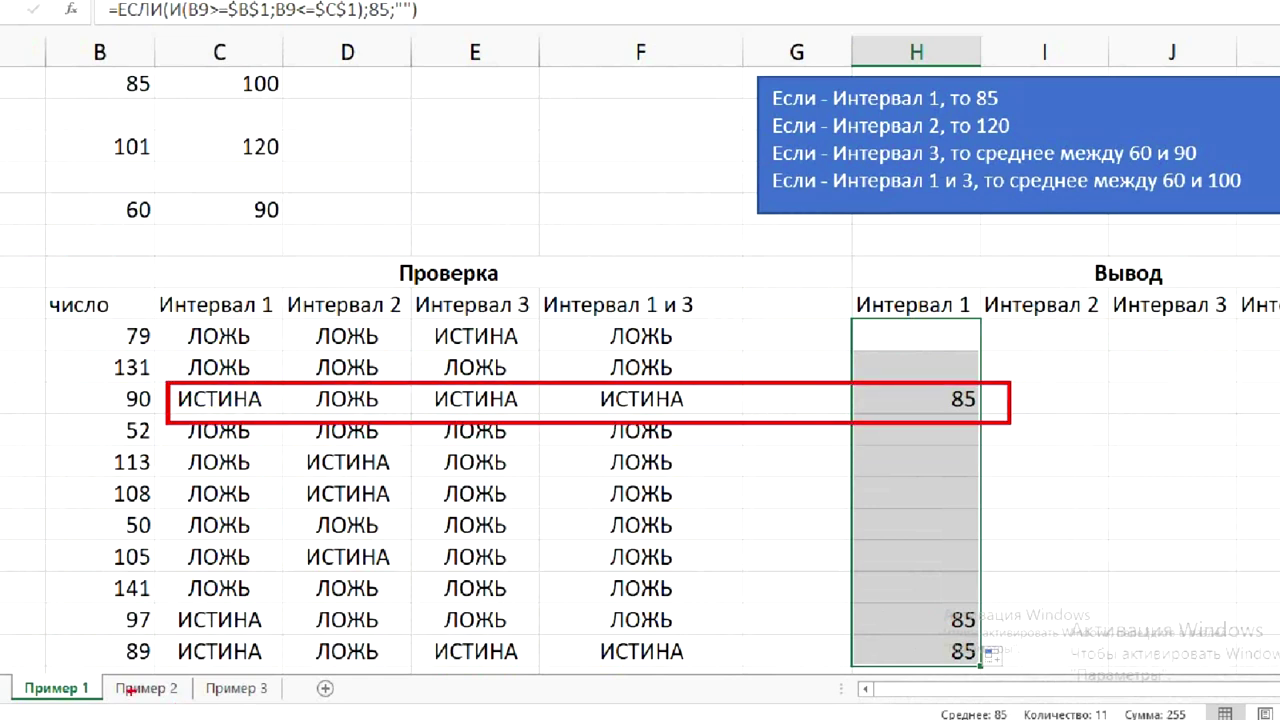
drag(166, 606, 980, 666)
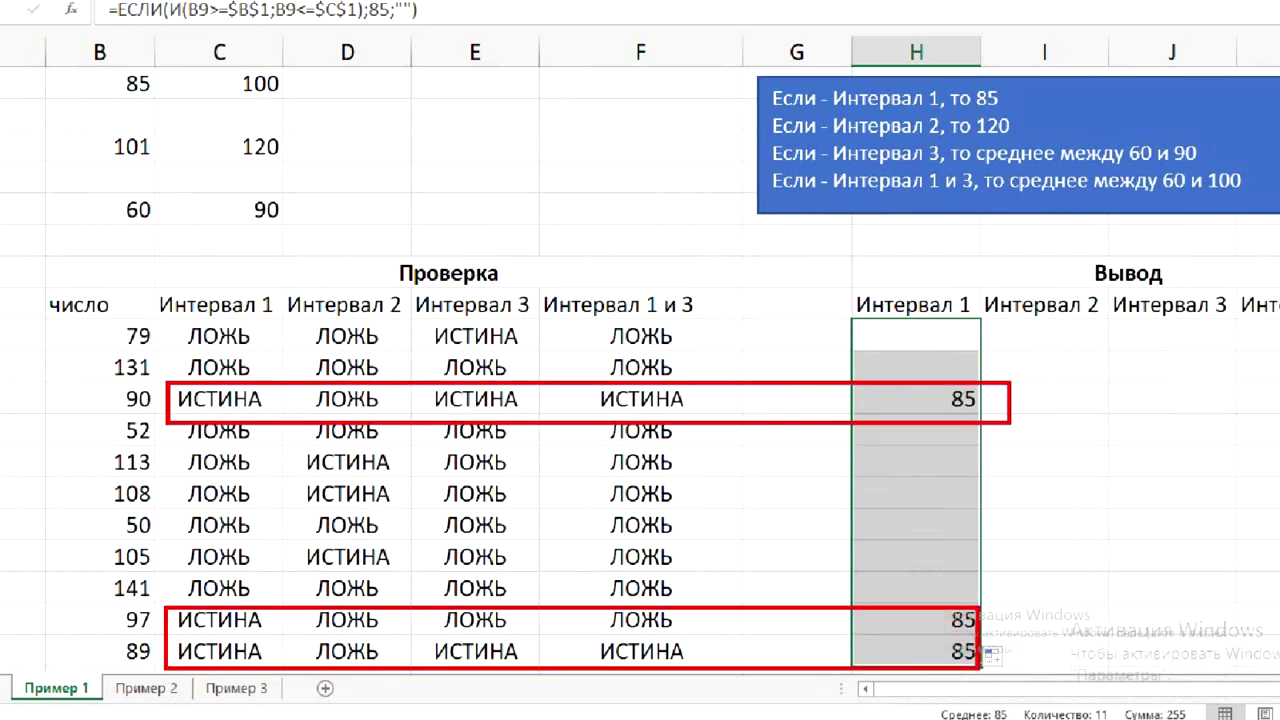
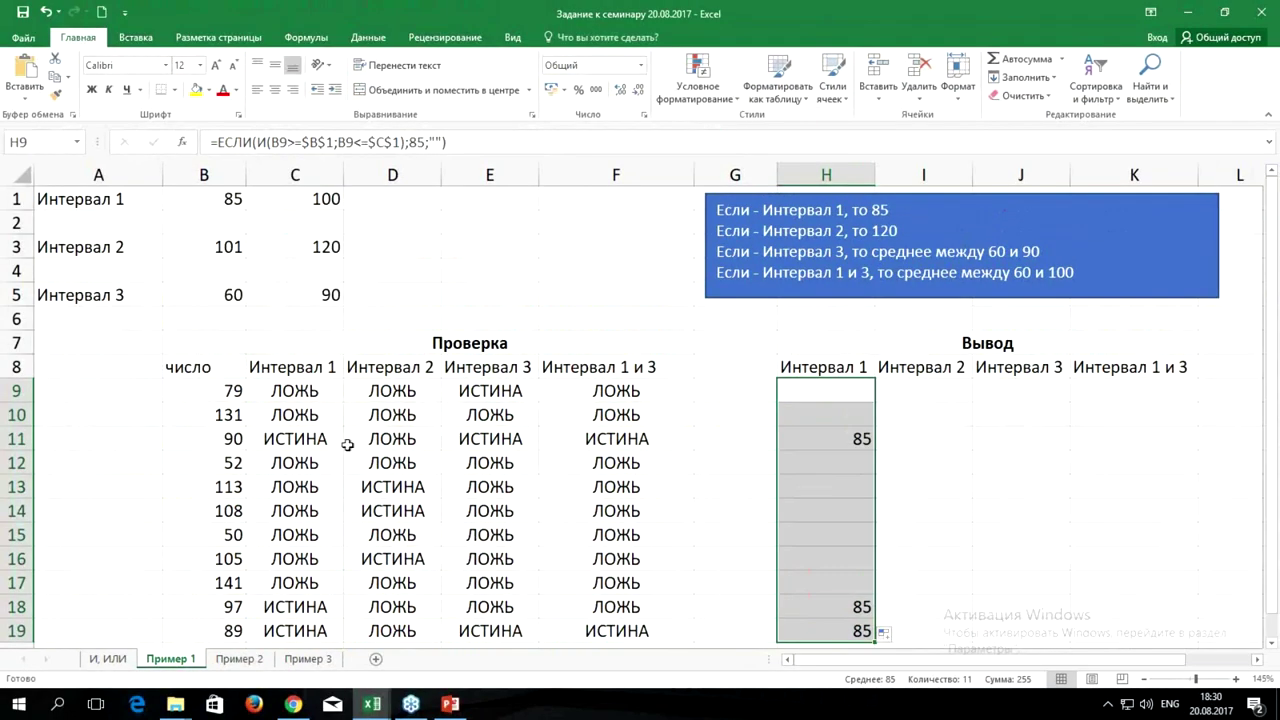
Copy D9's Интервал 2 check formula and paste it into I9.
click(369, 391)
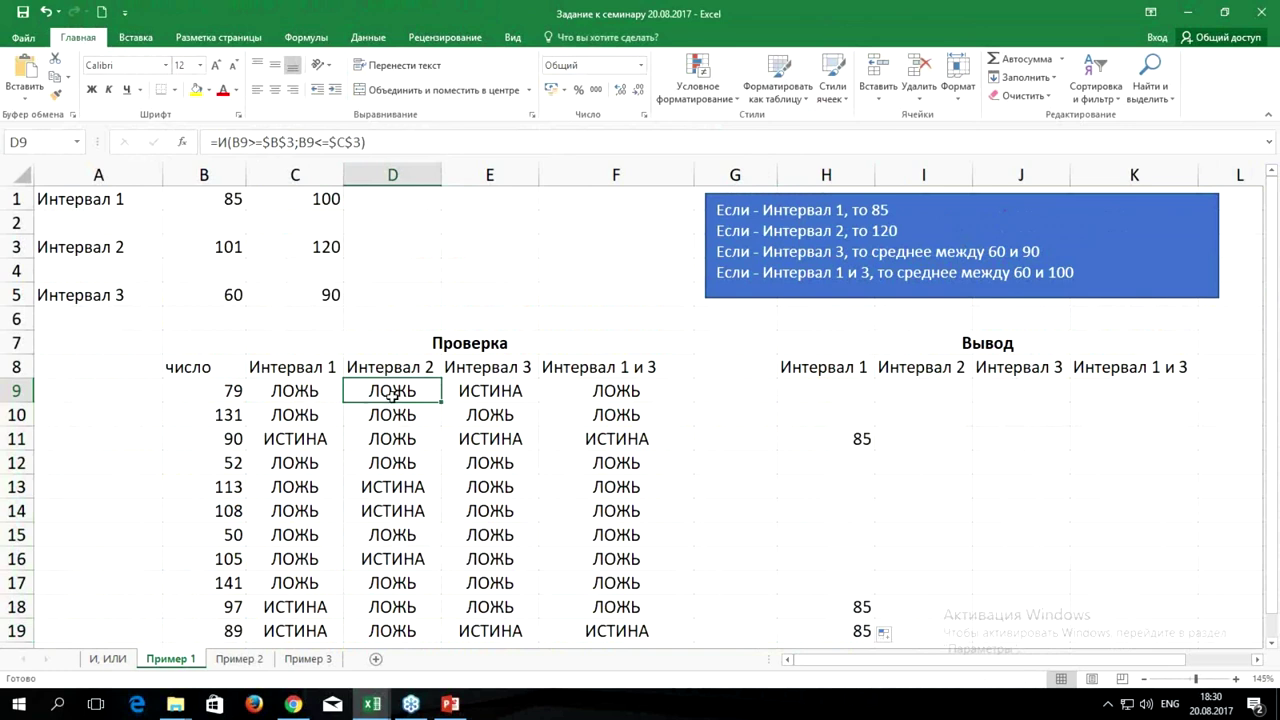
drag(399, 142, 101, 133)
key(ctrl+c)
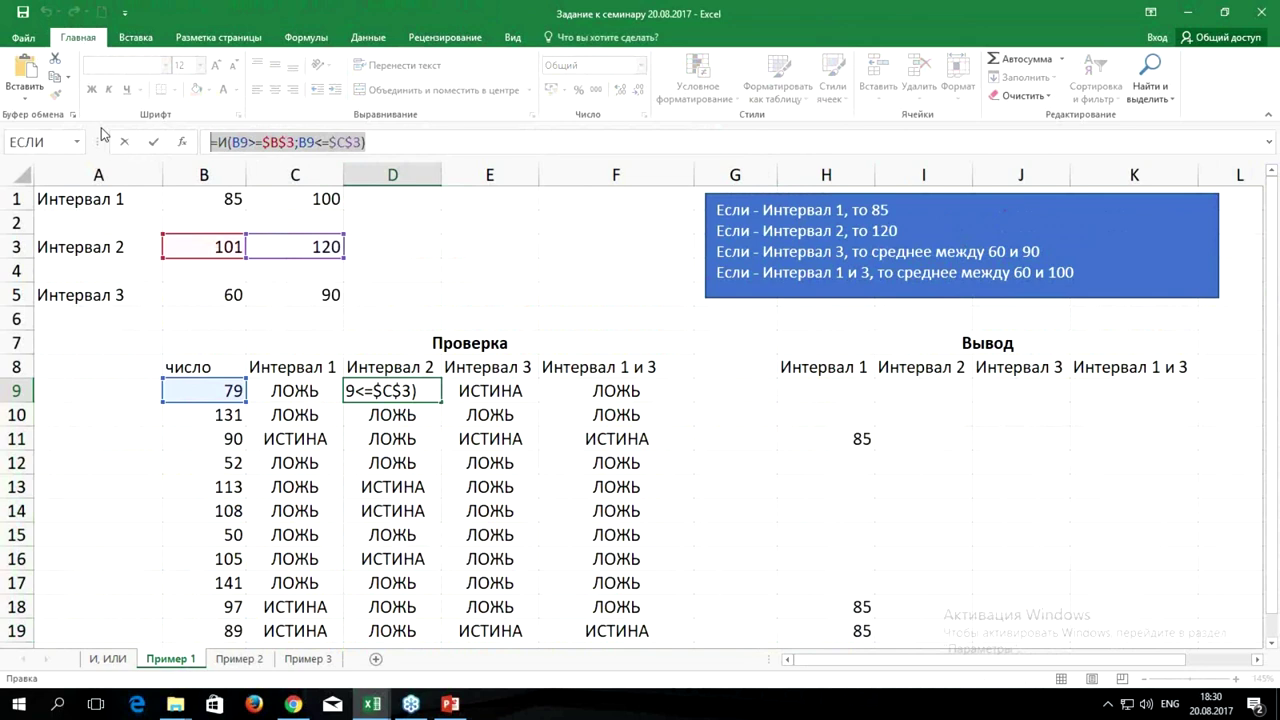
key(Escape)
click(929, 388)
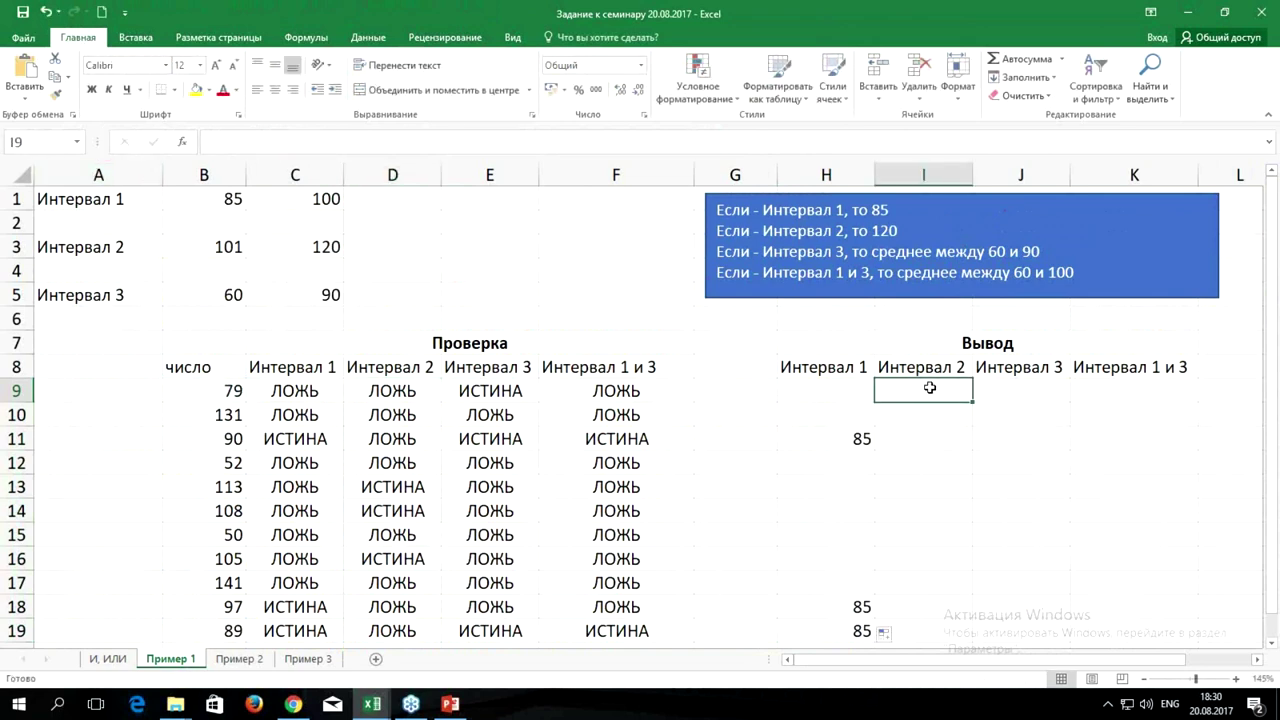
key(ctrl+v)
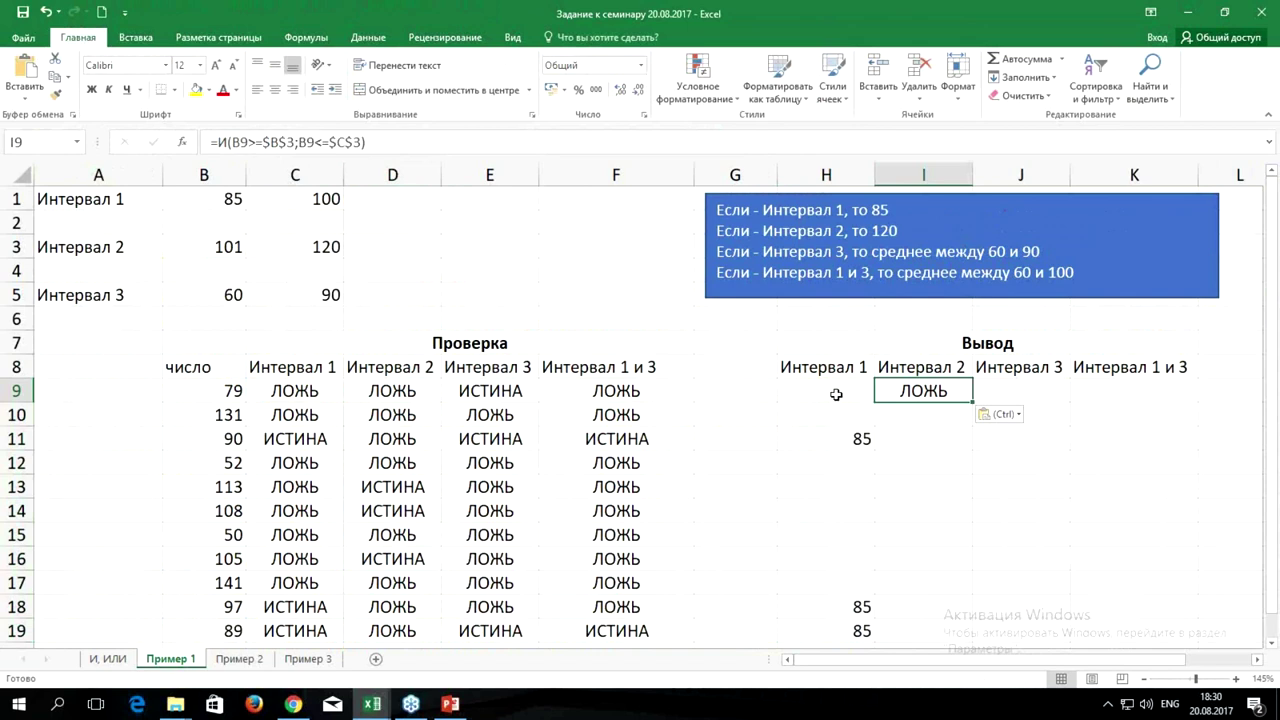
Wrap the pasted И condition in I9 in an ЕСЛИ function.
double_click(895, 391)
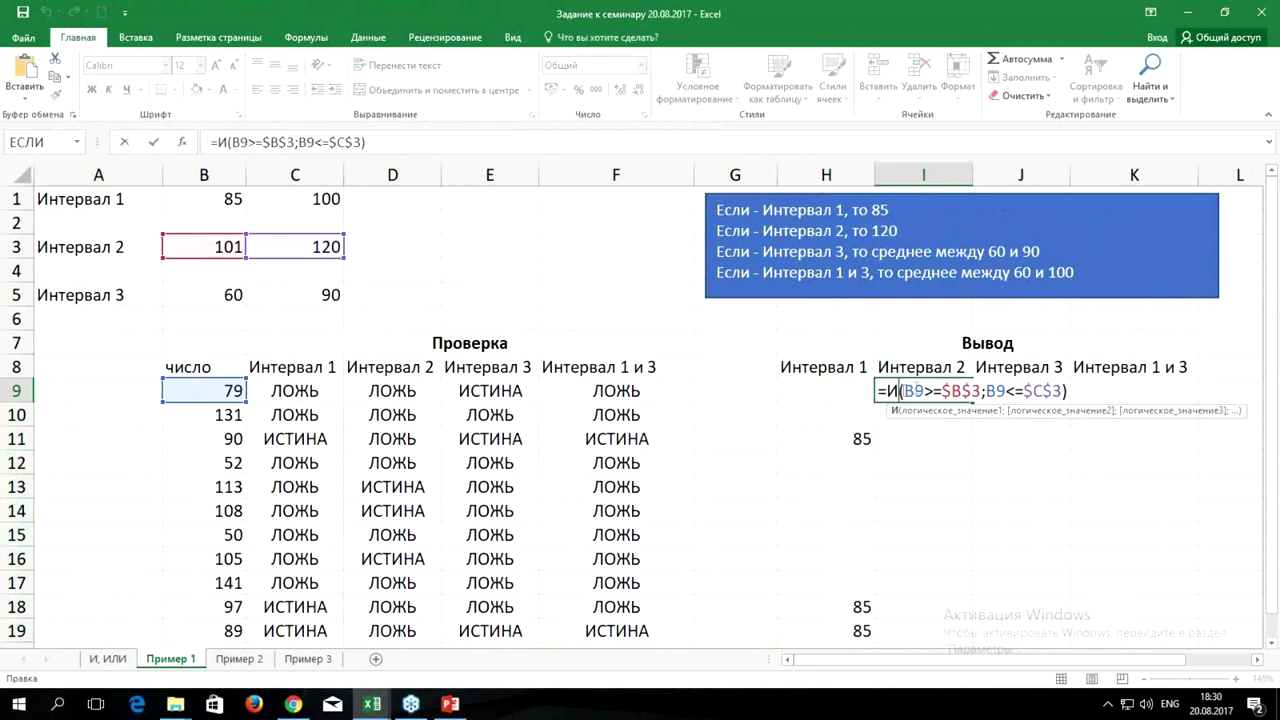
click(894, 391)
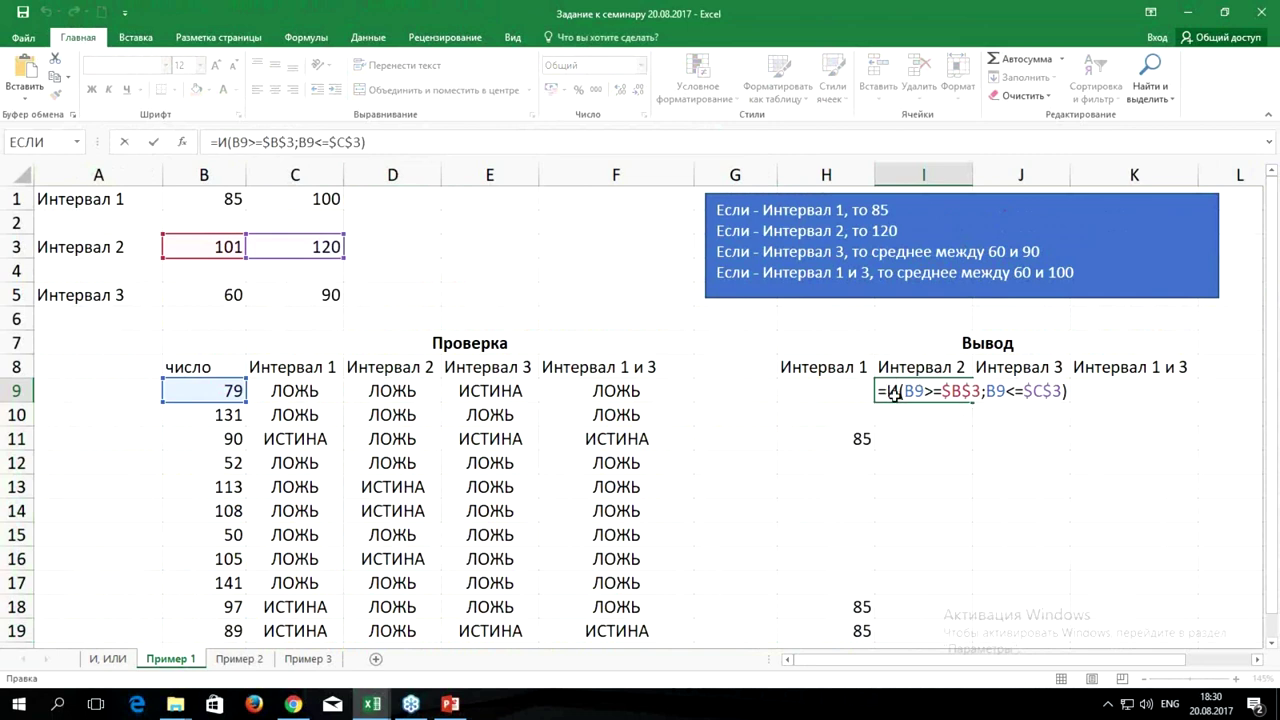
text(tc)
key(Tab)
double_click(905, 390)
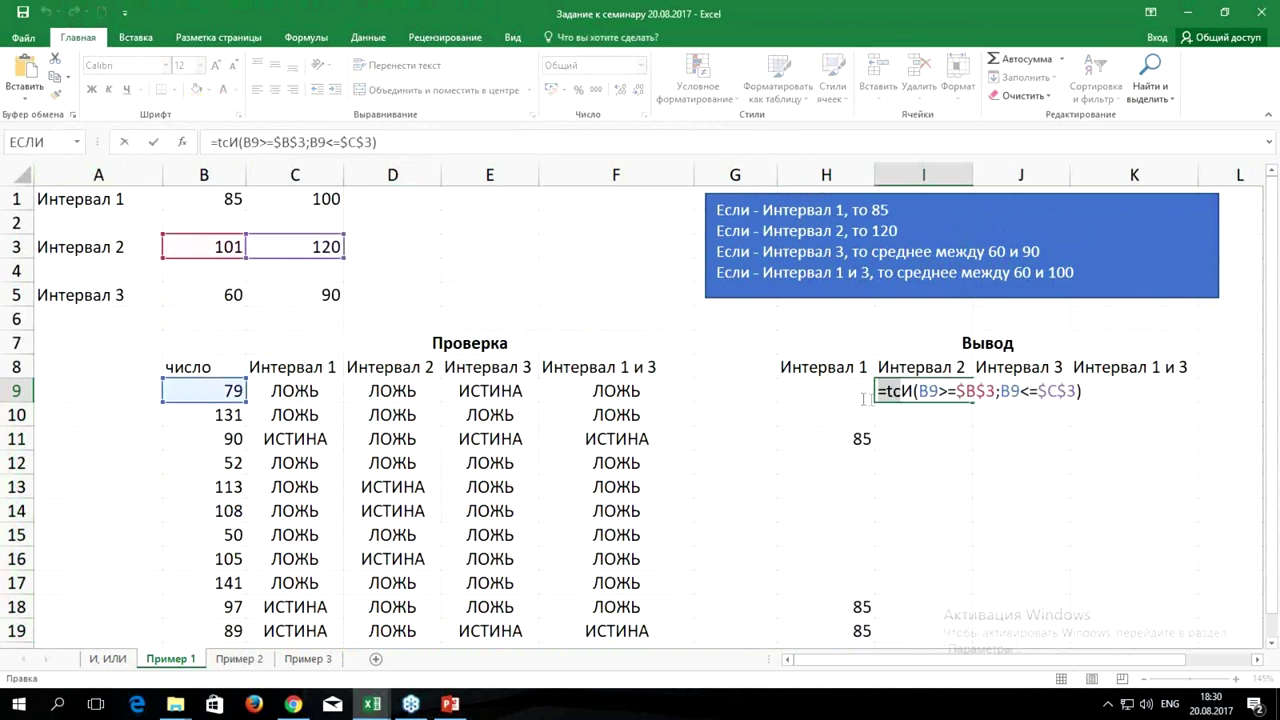
click(886, 391)
key(Delete)
key(Delete)
text(ес)
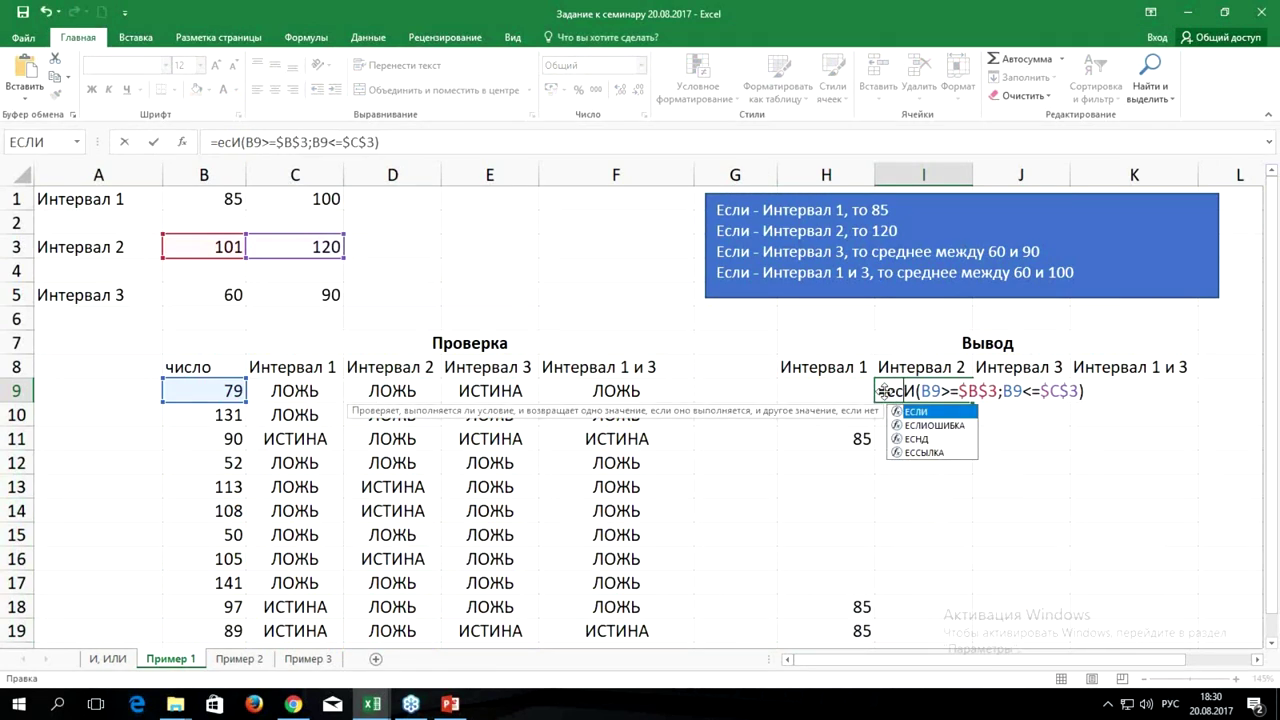
key(Tab)
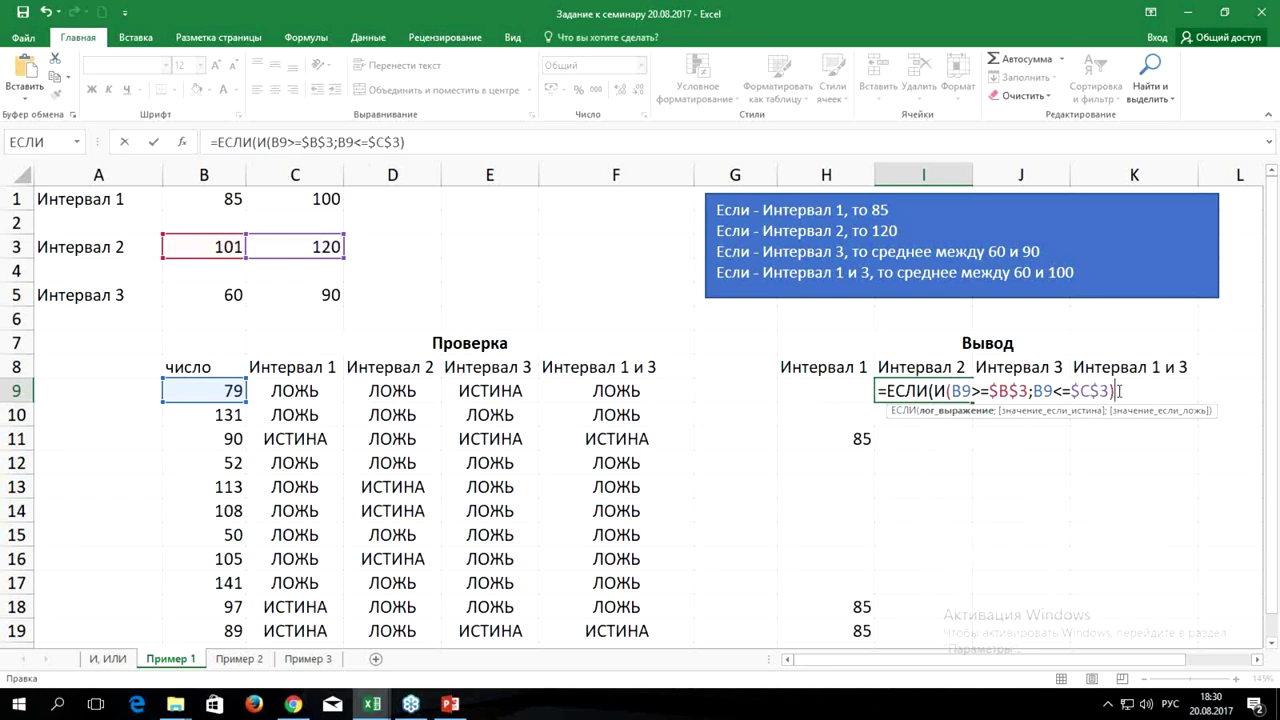
Make I9 return $C$3 (120) when true and blank otherwise.
text(;)
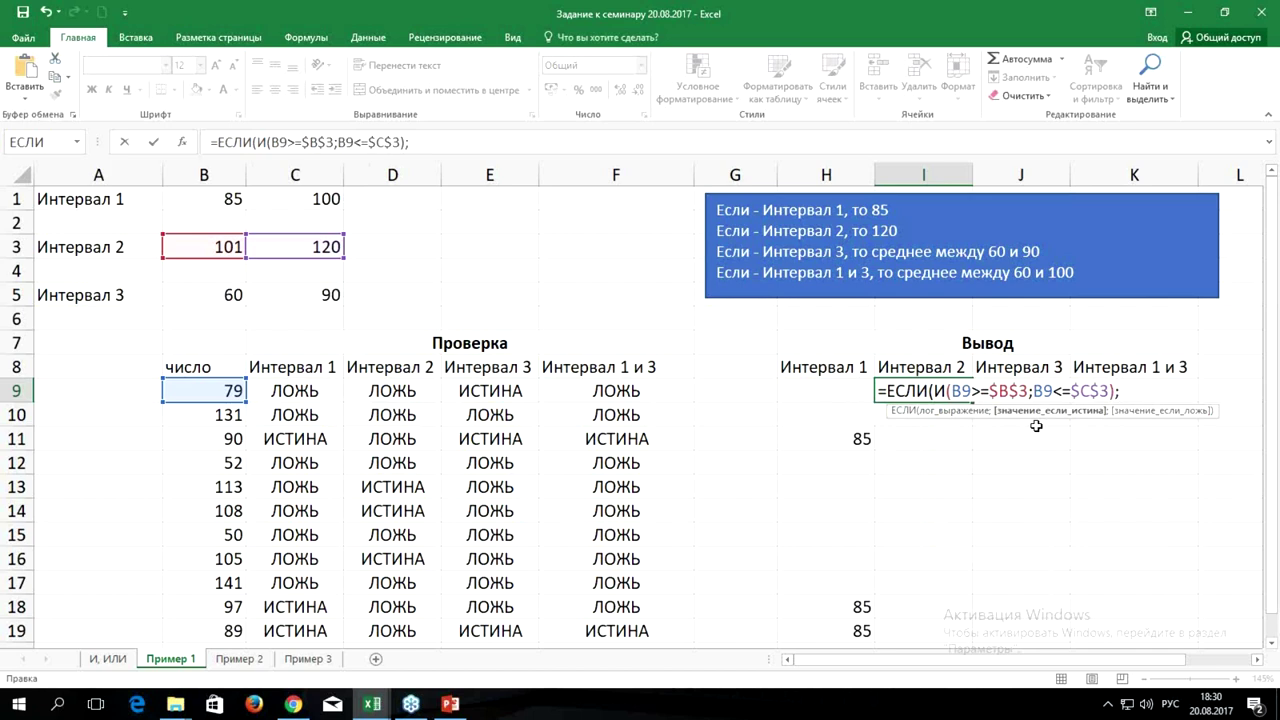
click(298, 245)
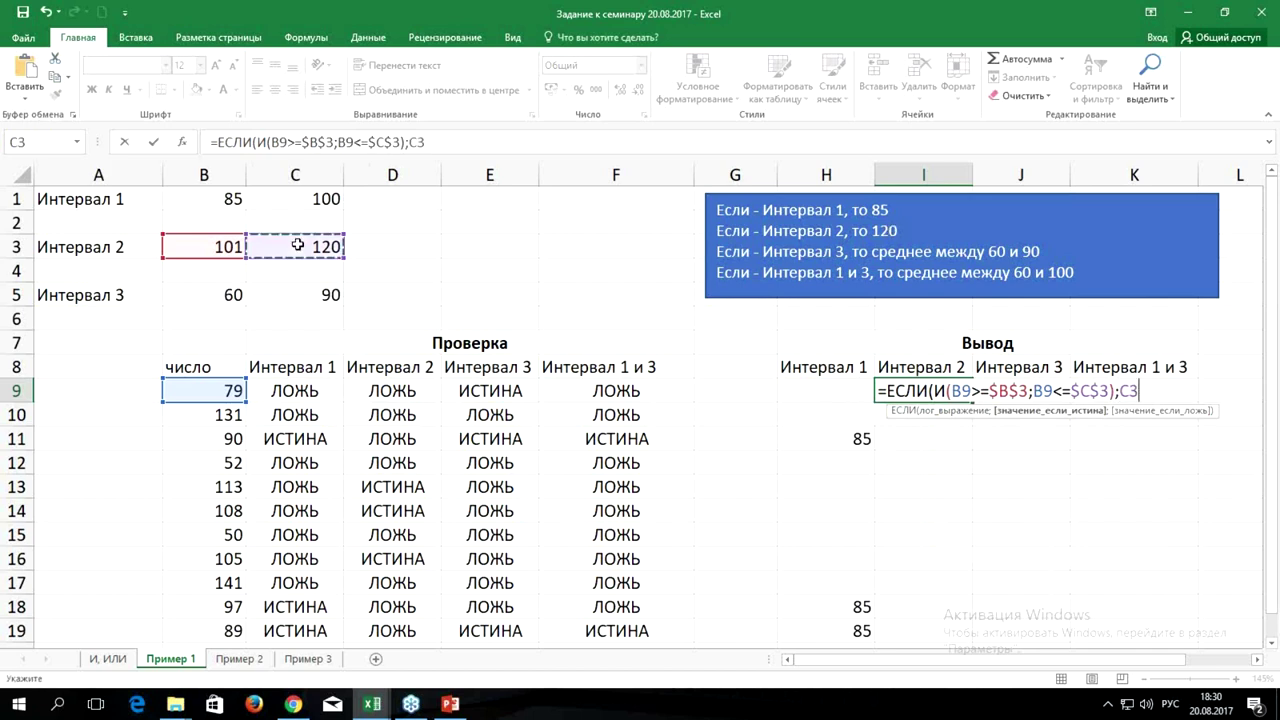
key(F4)
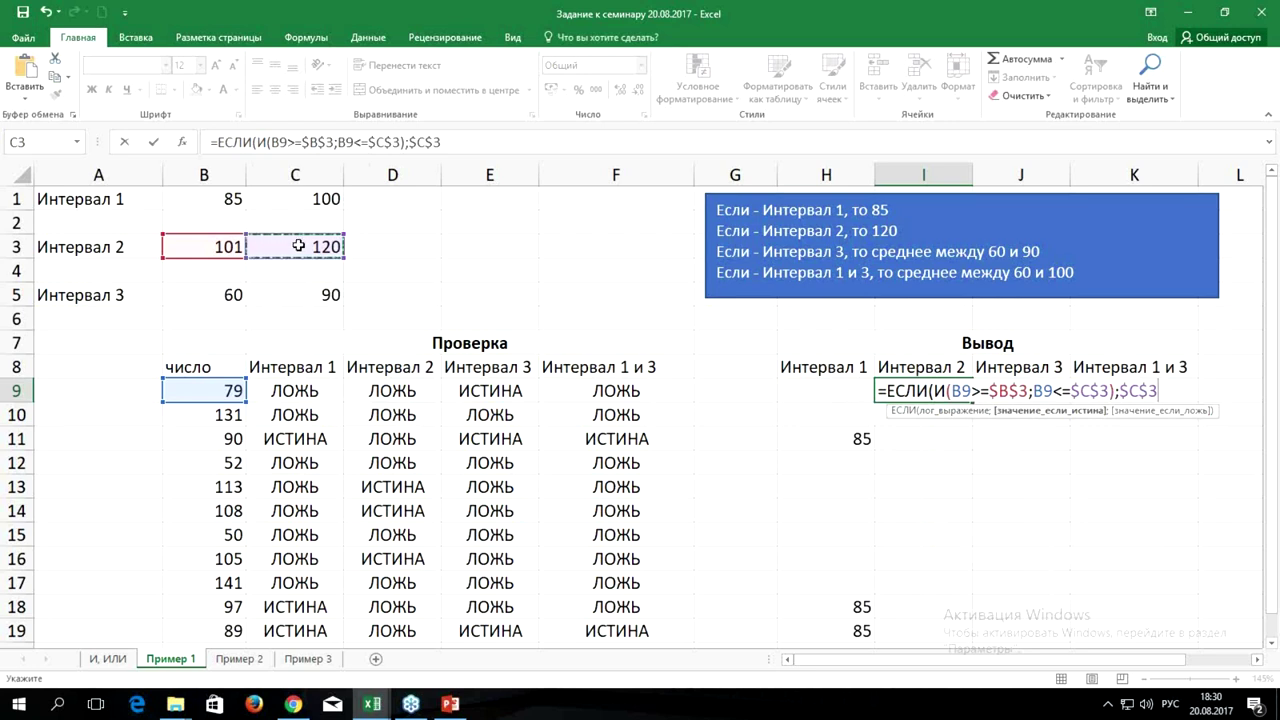
text(;)
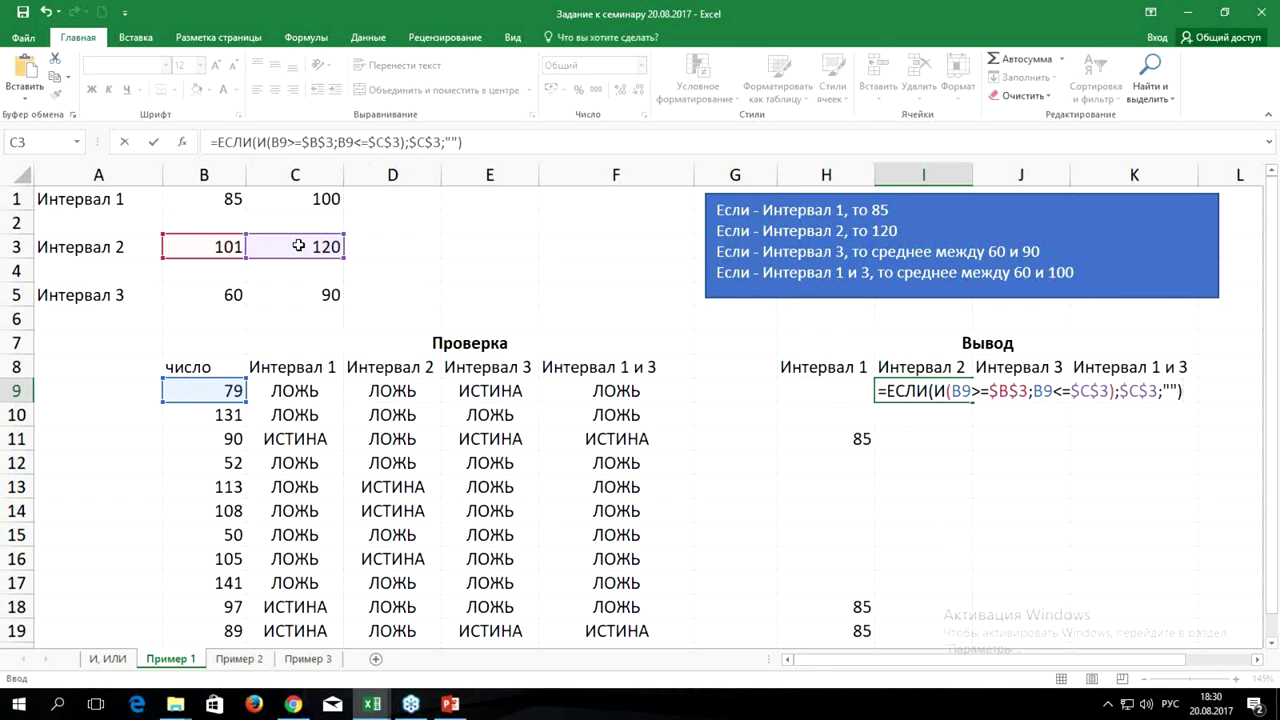
key(ctrl+Return)
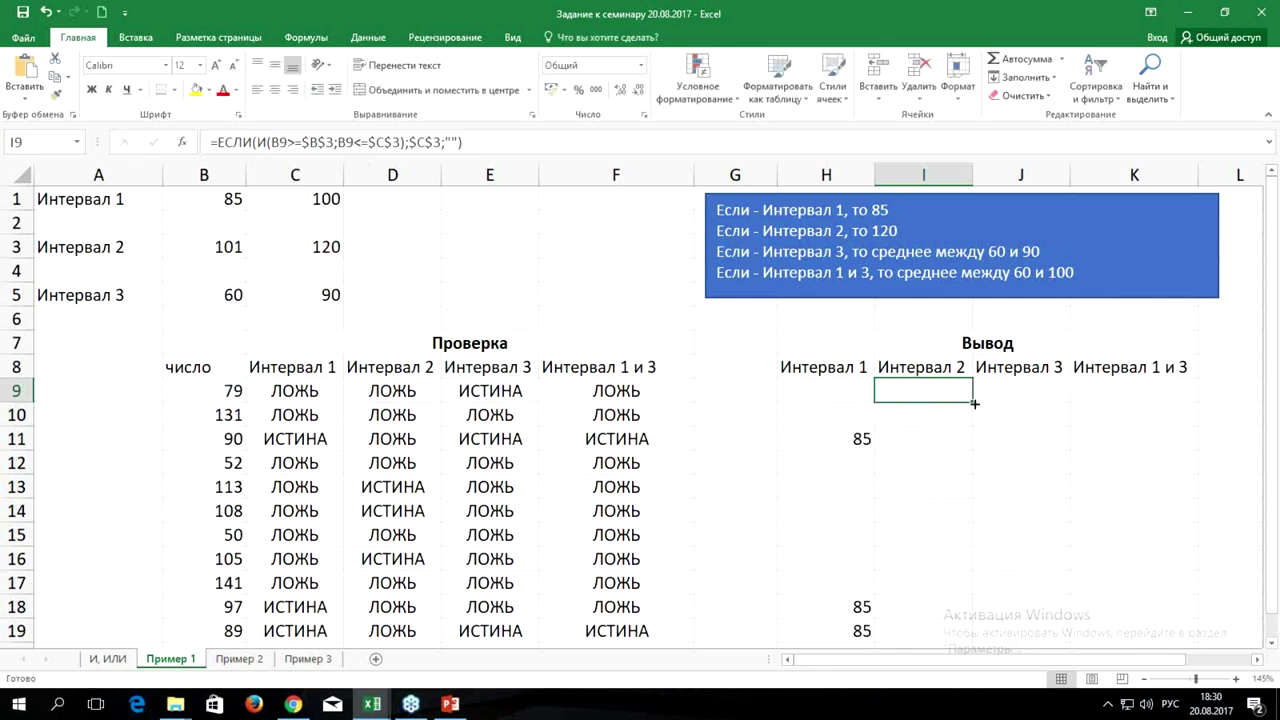
Fill I9 down to I19, giving 120 for 113, 108 and 105.
double_click(975, 401)
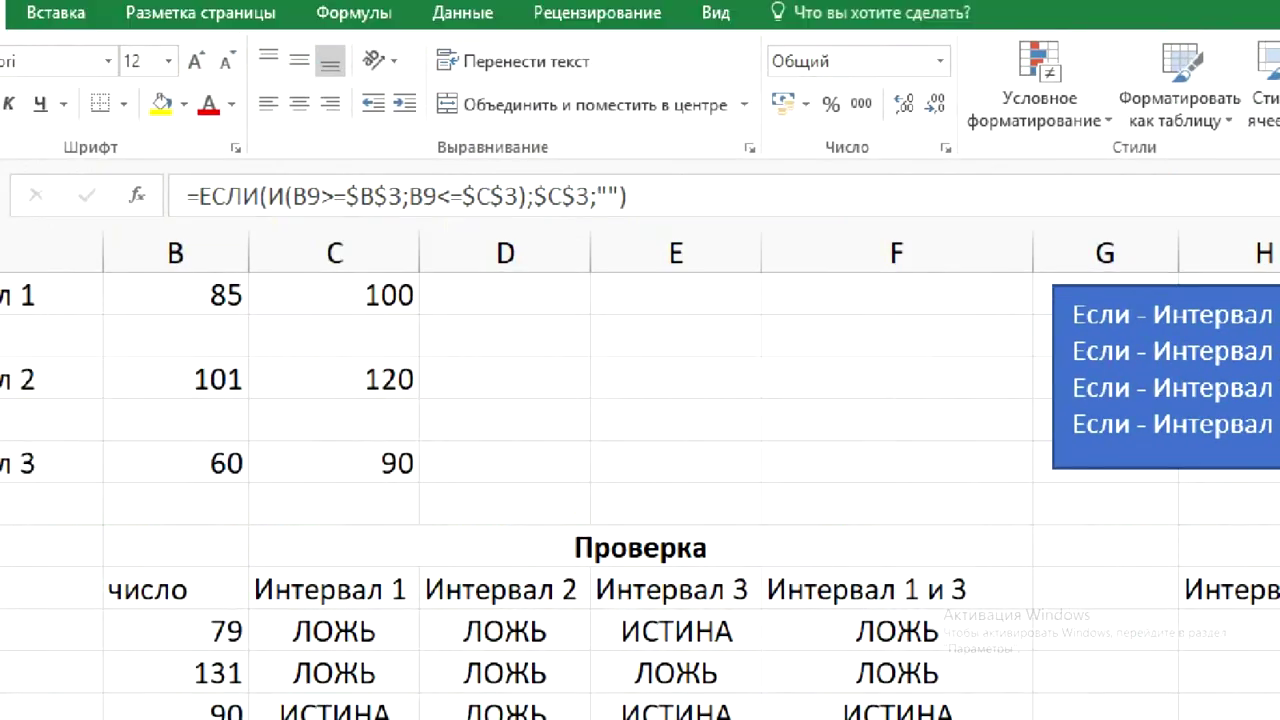
drag(281, 182, 543, 219)
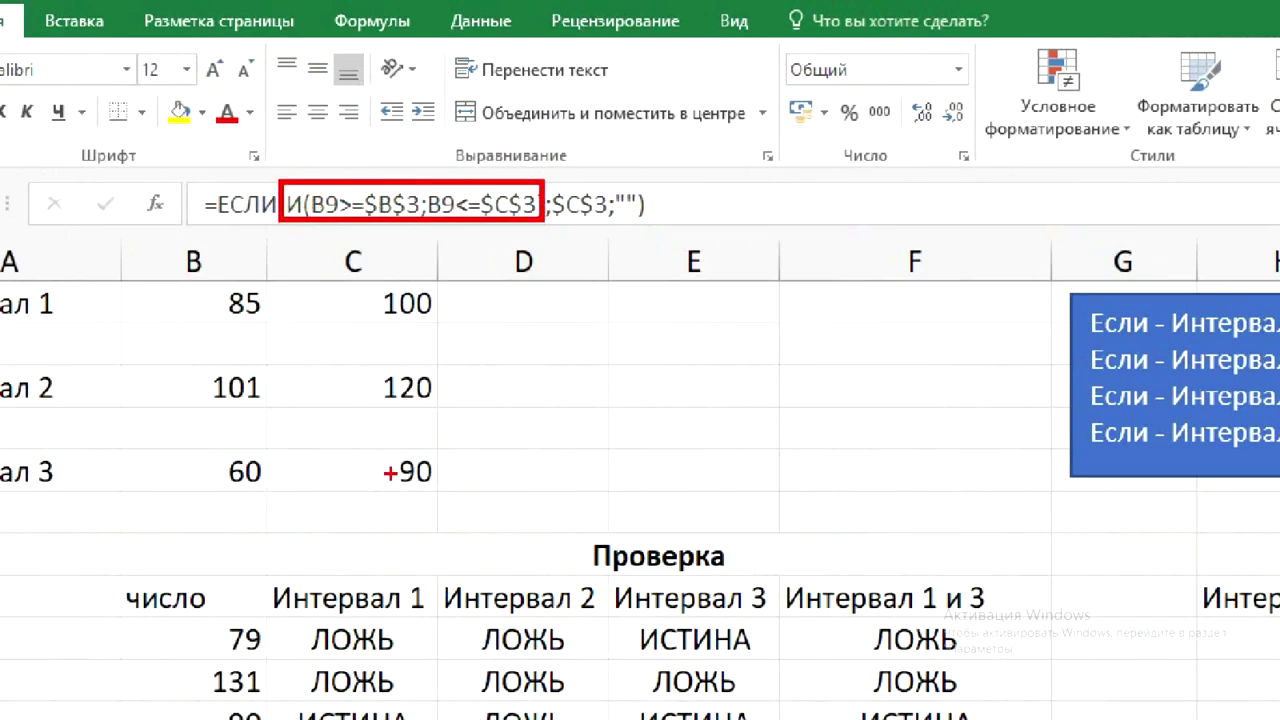
drag(337, 353, 450, 406)
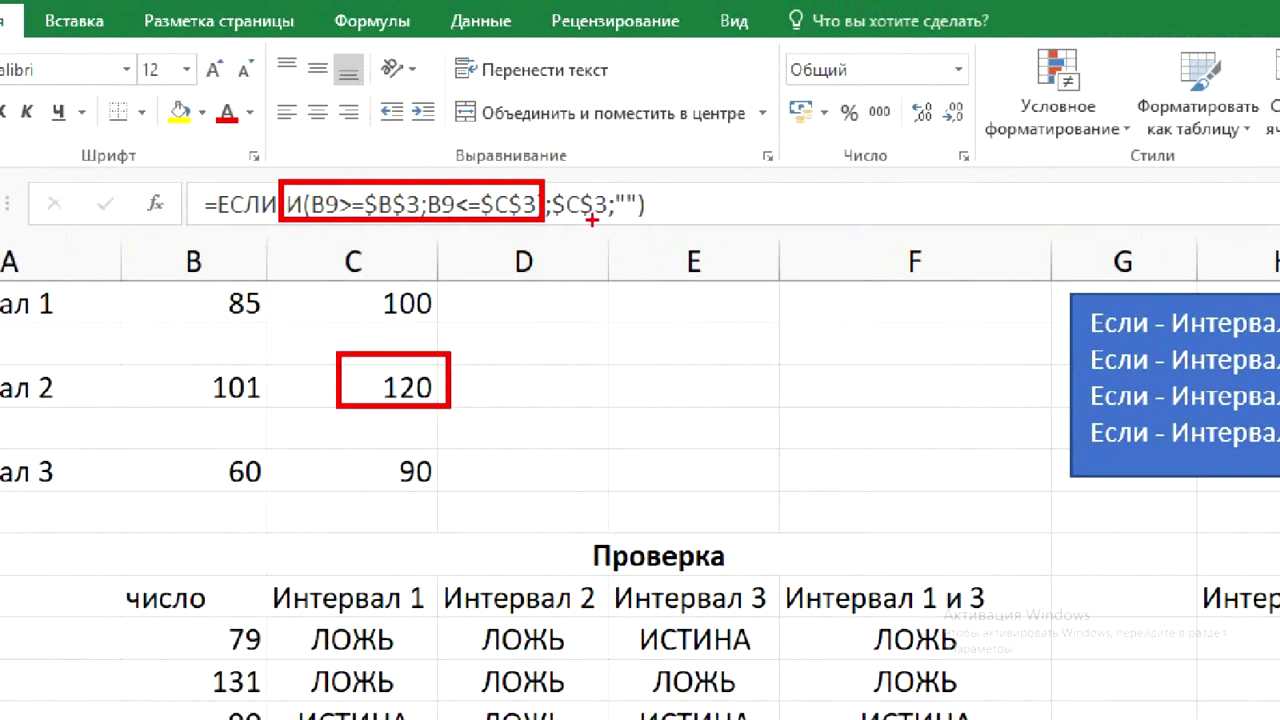
drag(555, 223, 590, 223)
key(Escape)
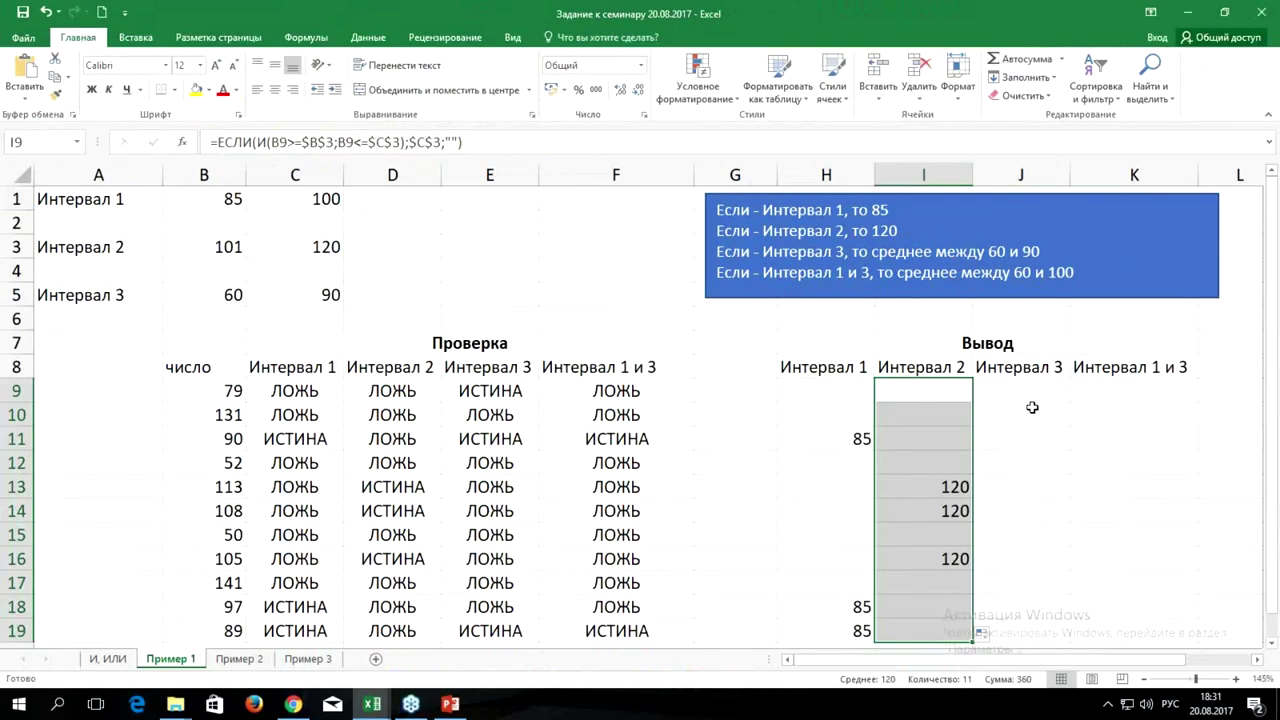
Copy E9's Интервал 3 check formula into J9.
click(1032, 391)
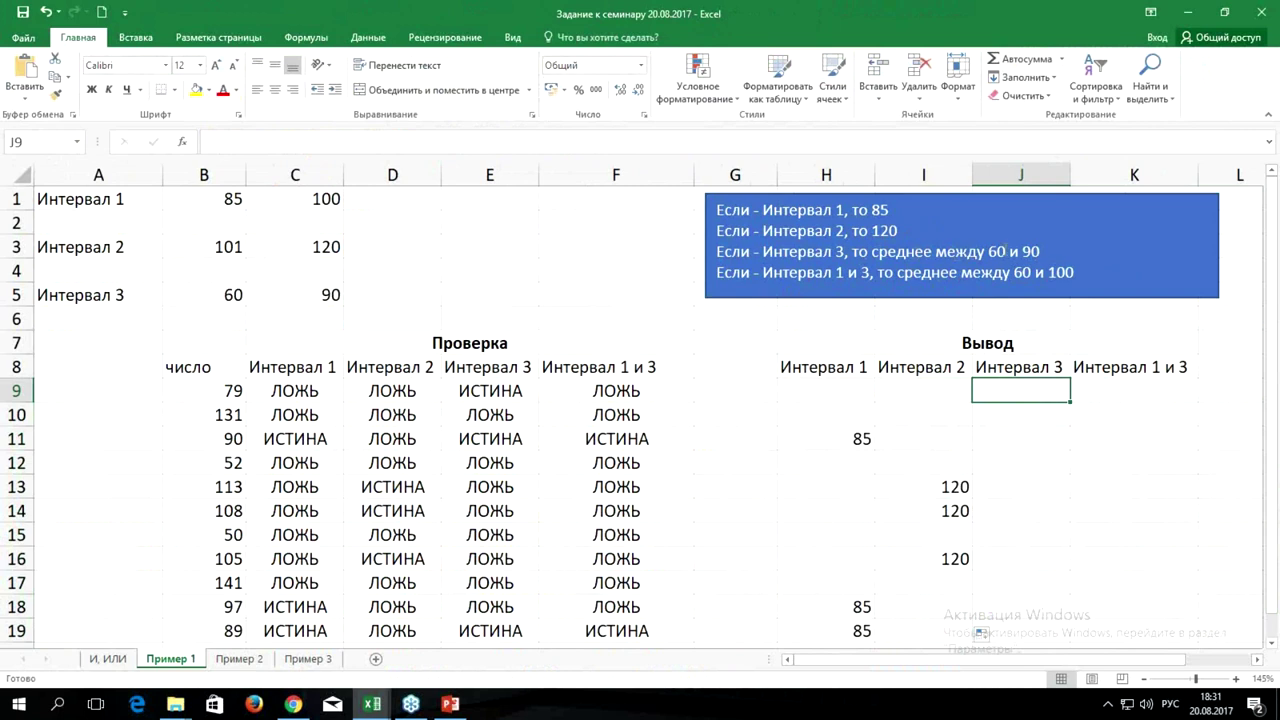
click(495, 391)
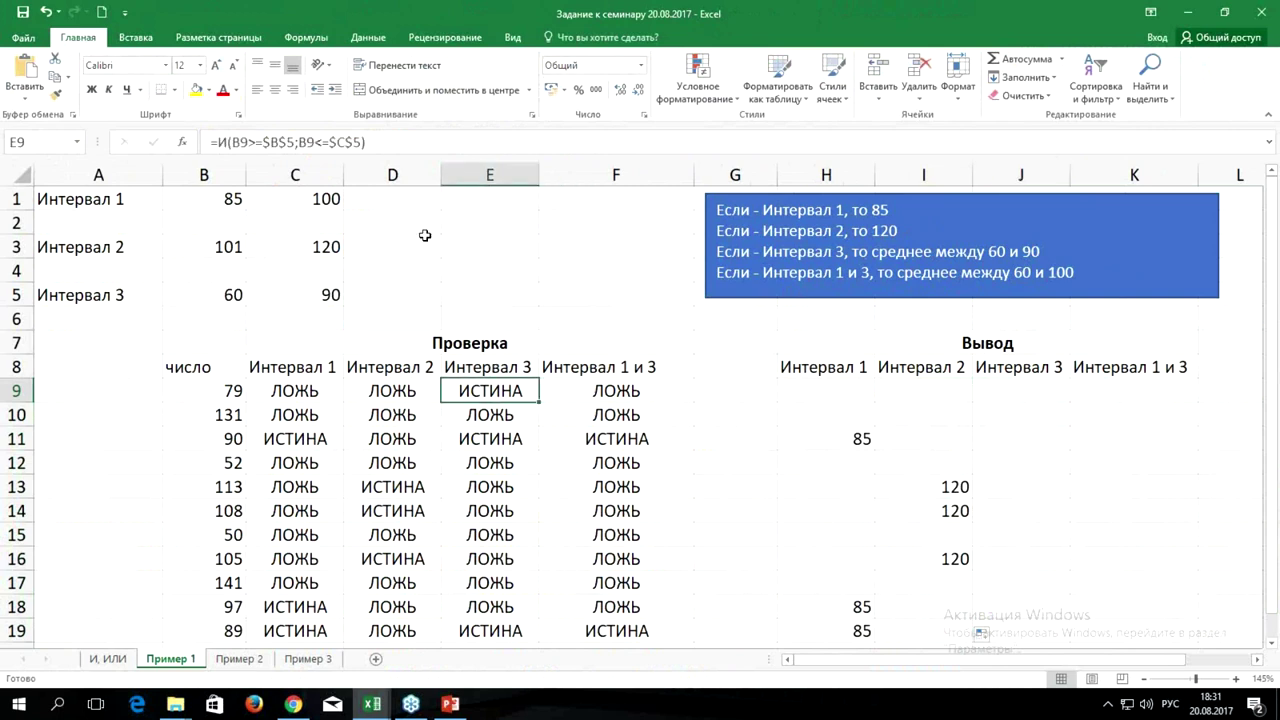
drag(388, 141, 170, 141)
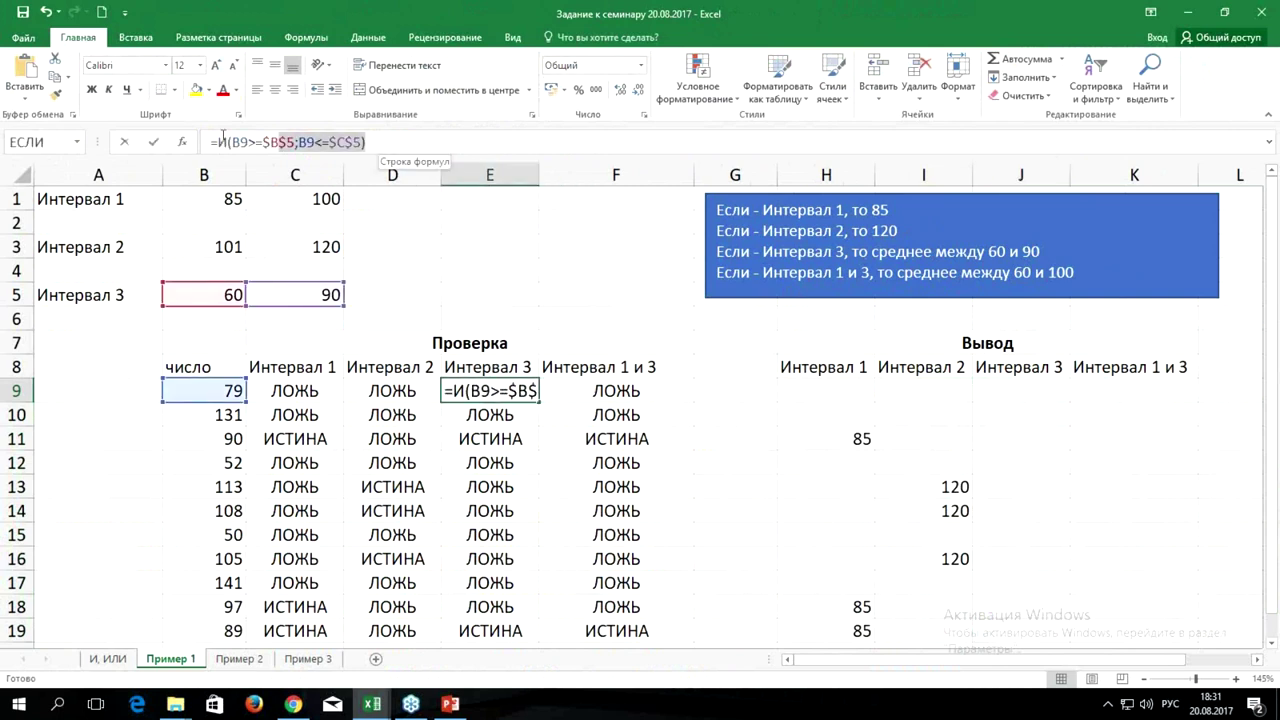
key(Escape)
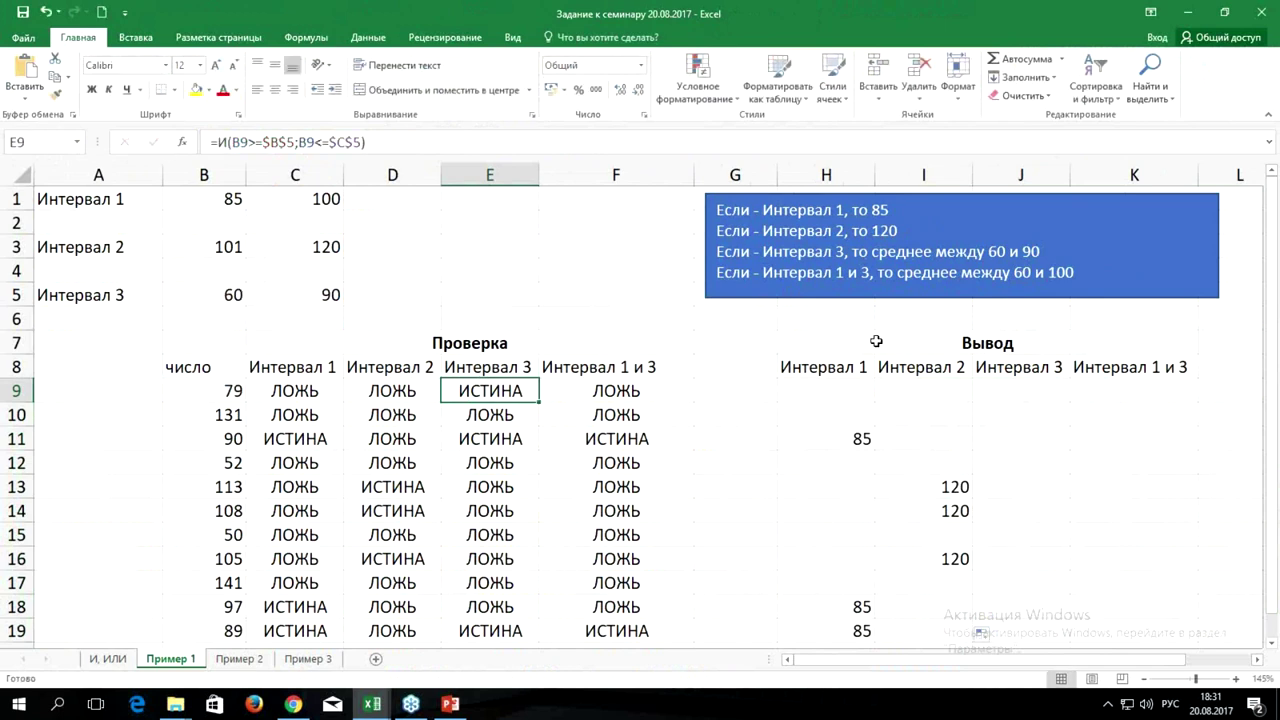
click(1015, 391)
text(=И(B9>=$B$5;B9<=$C$5))
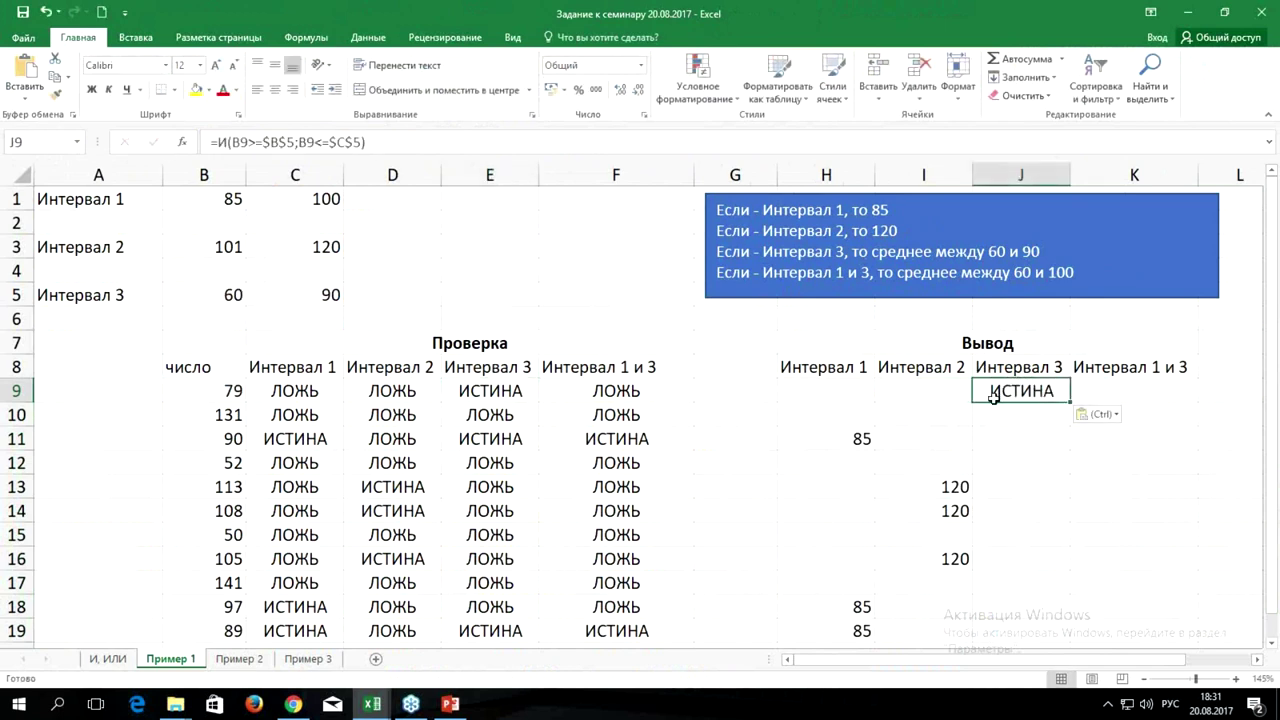
Wrap J9's pasted И condition in an ЕСЛИ function.
double_click(991, 391)
click(981, 390)
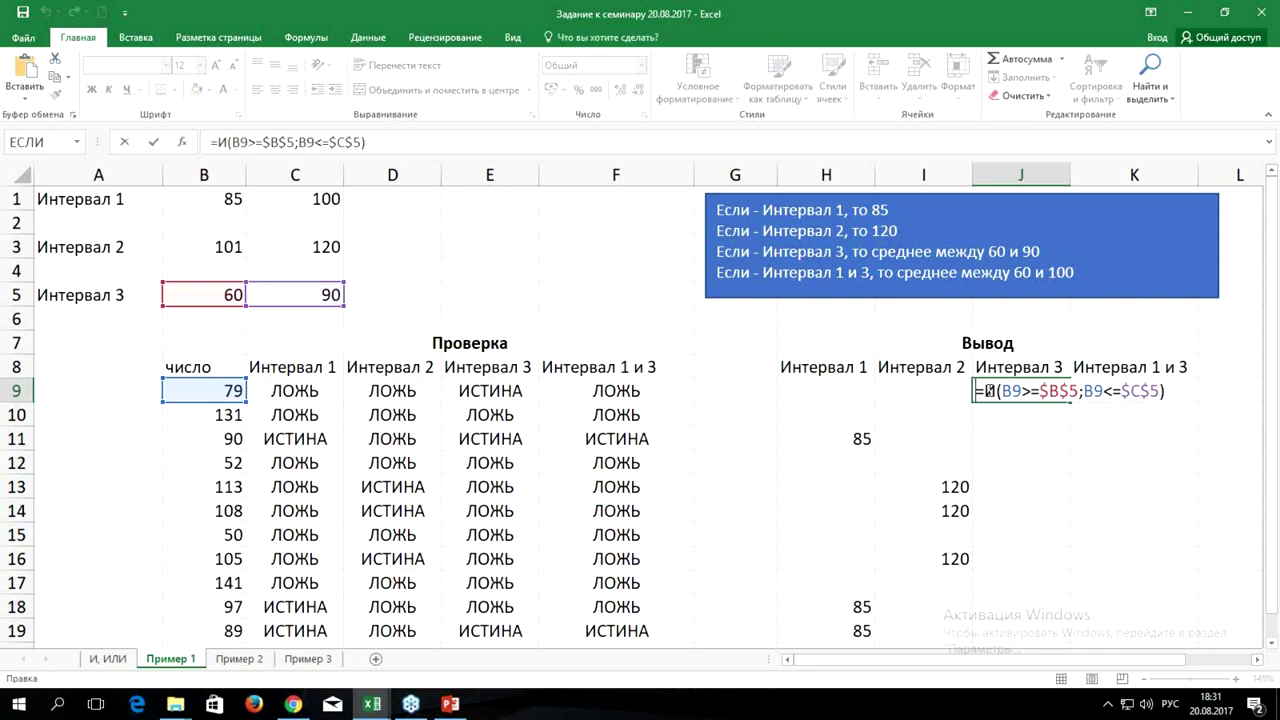
text(ЕСЛИ()
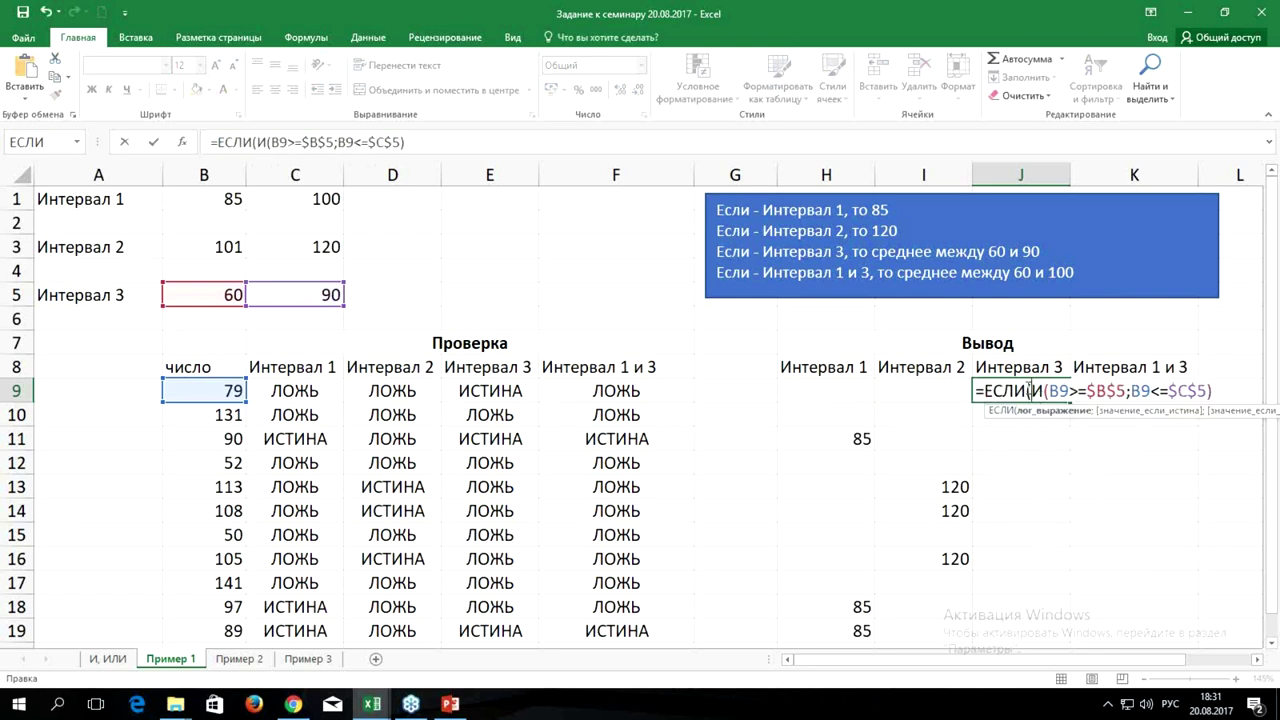
drag(1030, 390, 1205, 390)
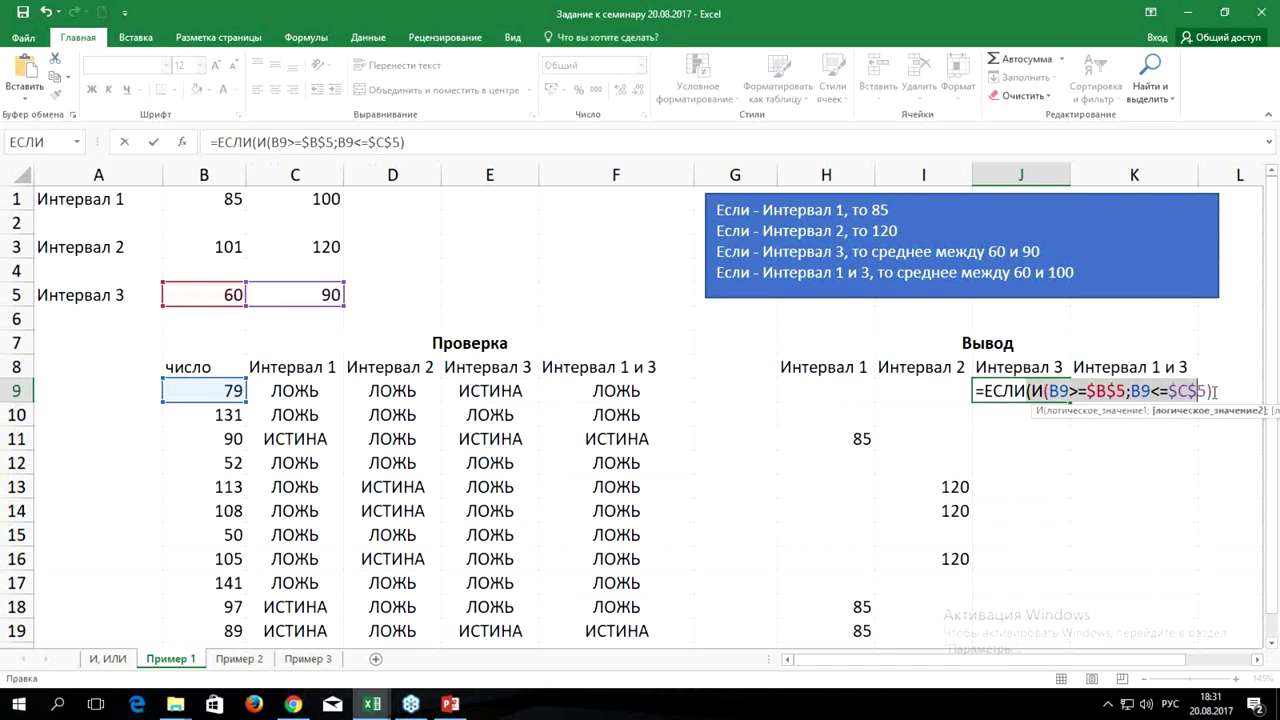
click(1215, 390)
text(;)
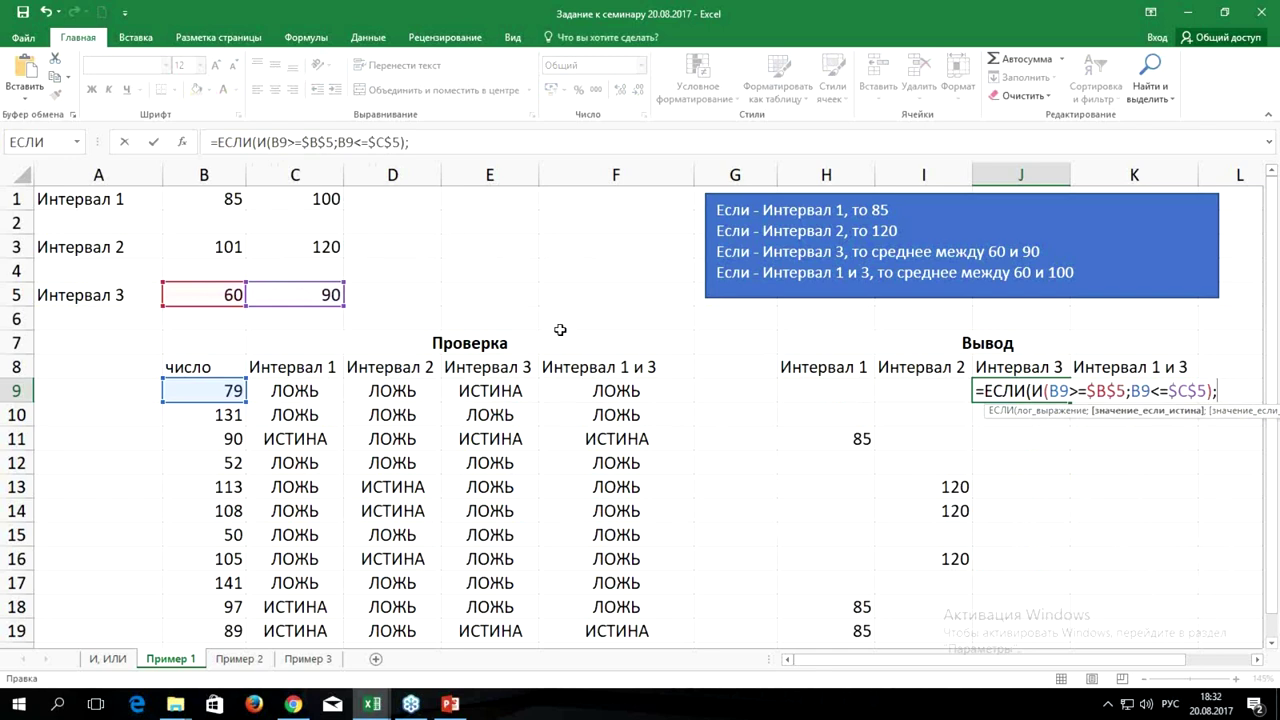
Make J9 return СРЗНАЧ($B$5:$C$5) when true and "" otherwise.
text(срз)
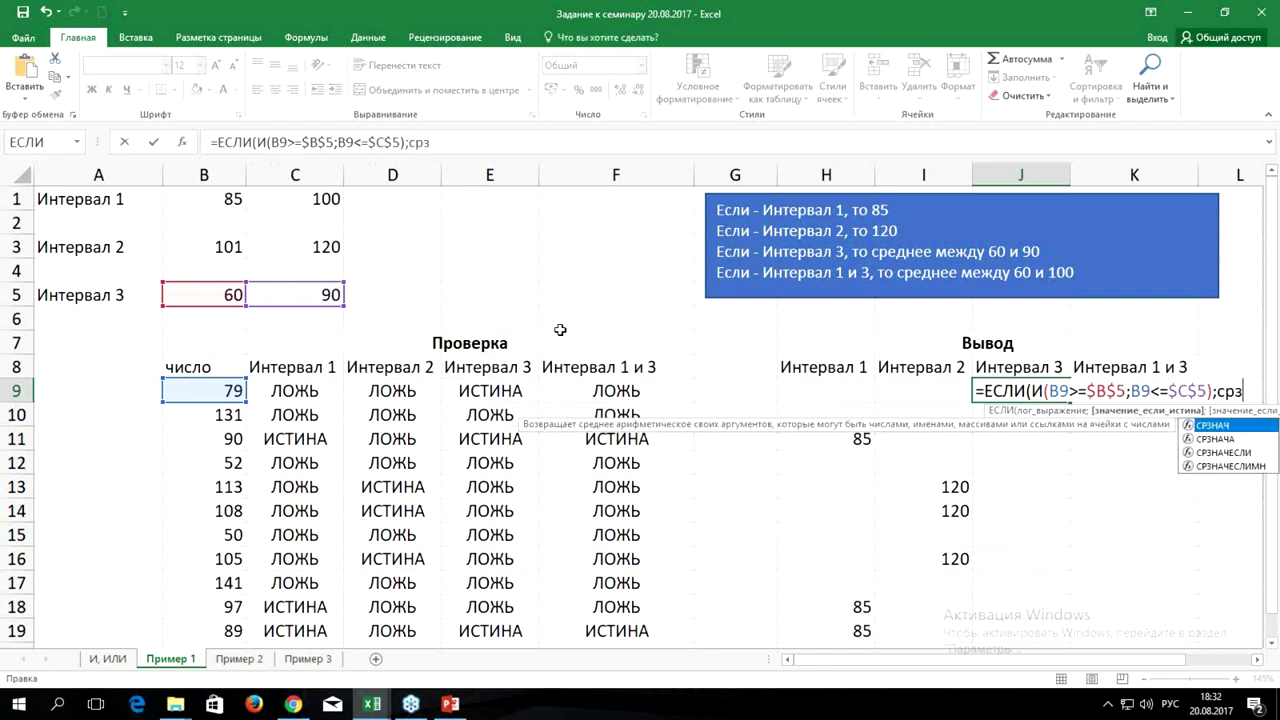
key(Tab)
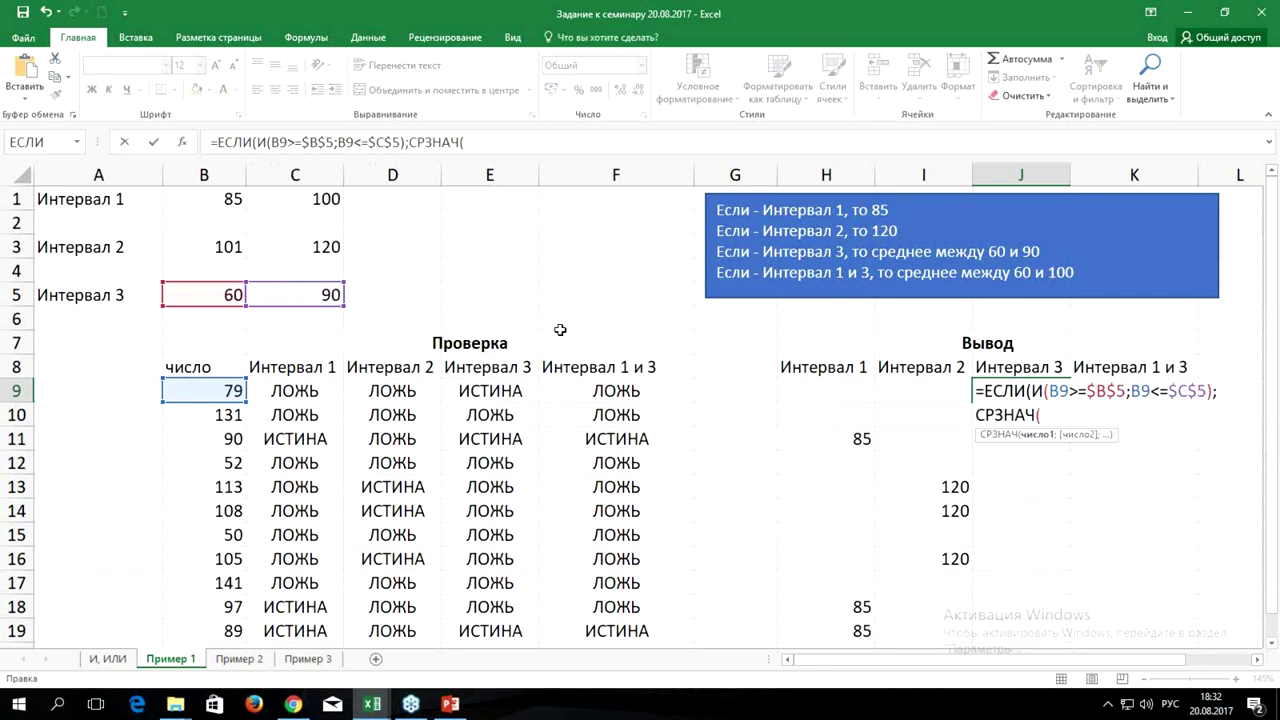
click(241, 293)
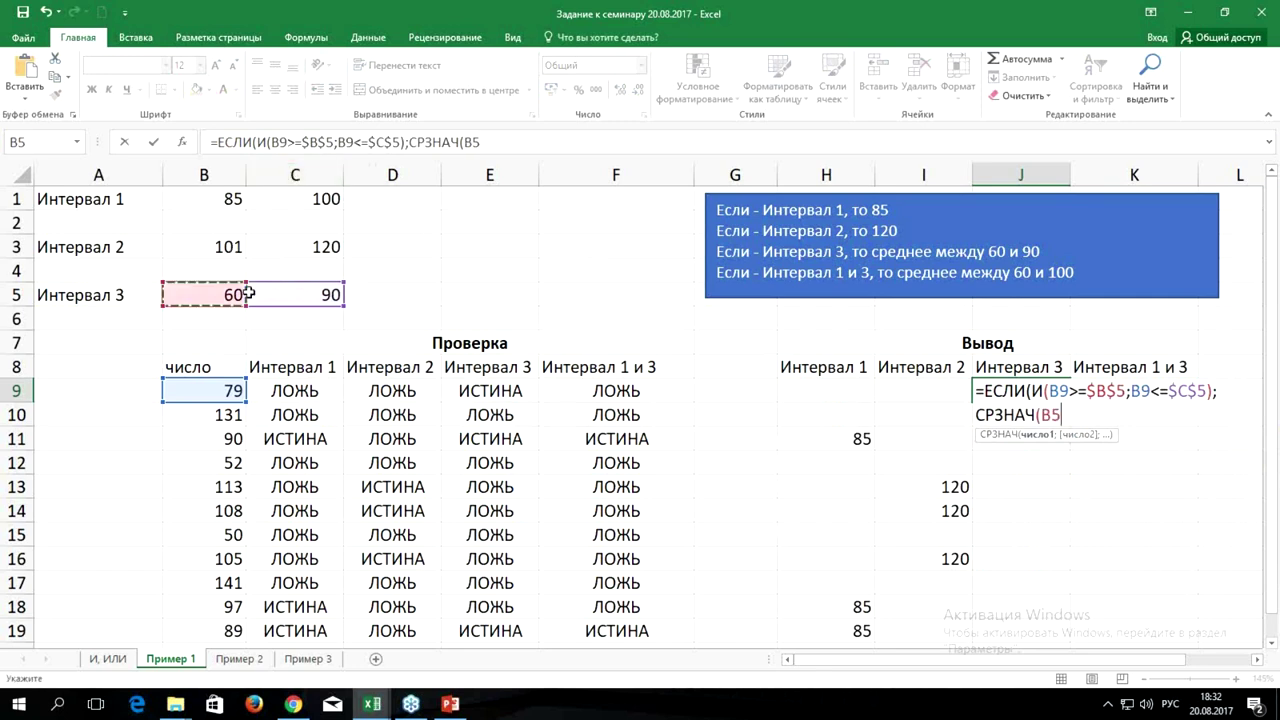
drag(248, 293, 312, 294)
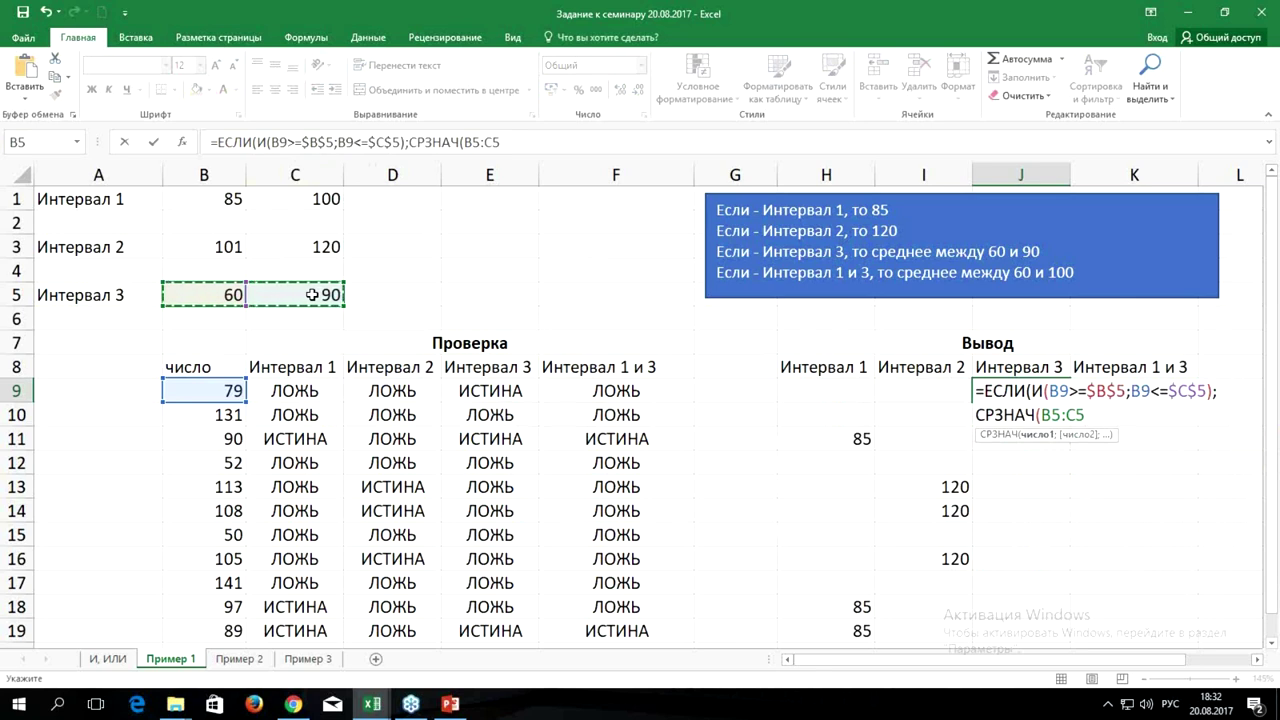
key(F4)
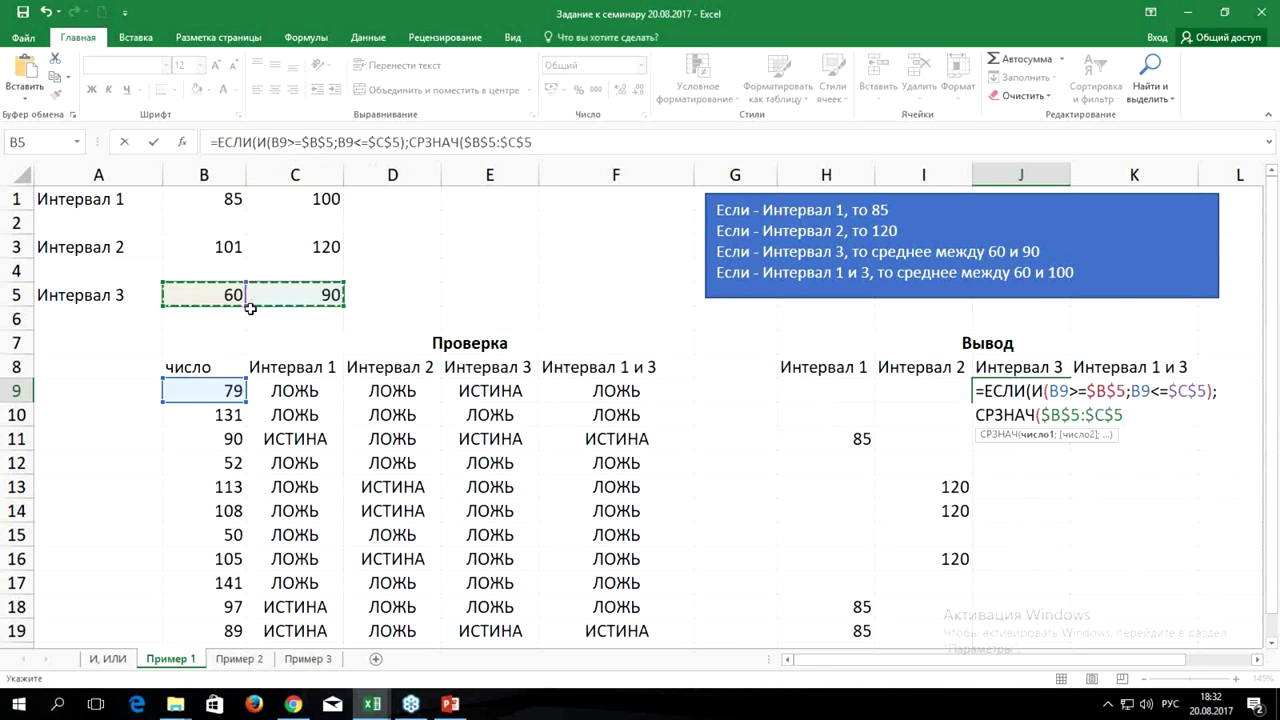
text())
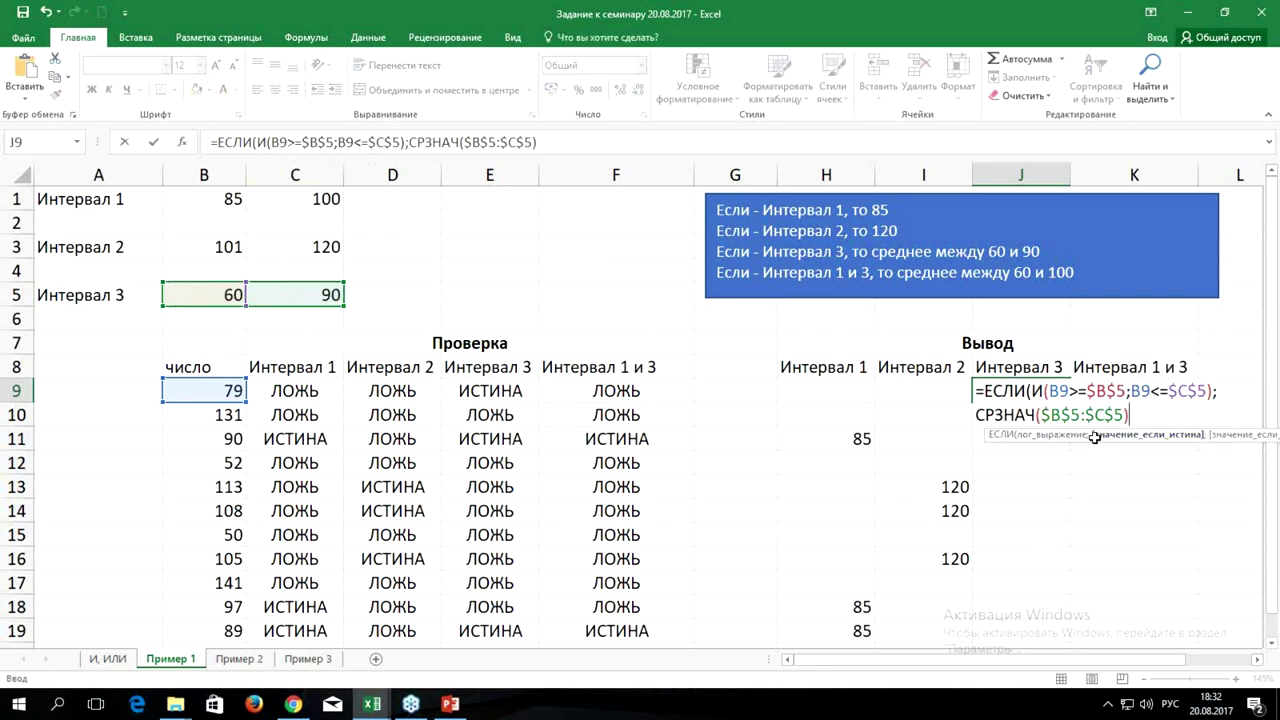
text(;"")
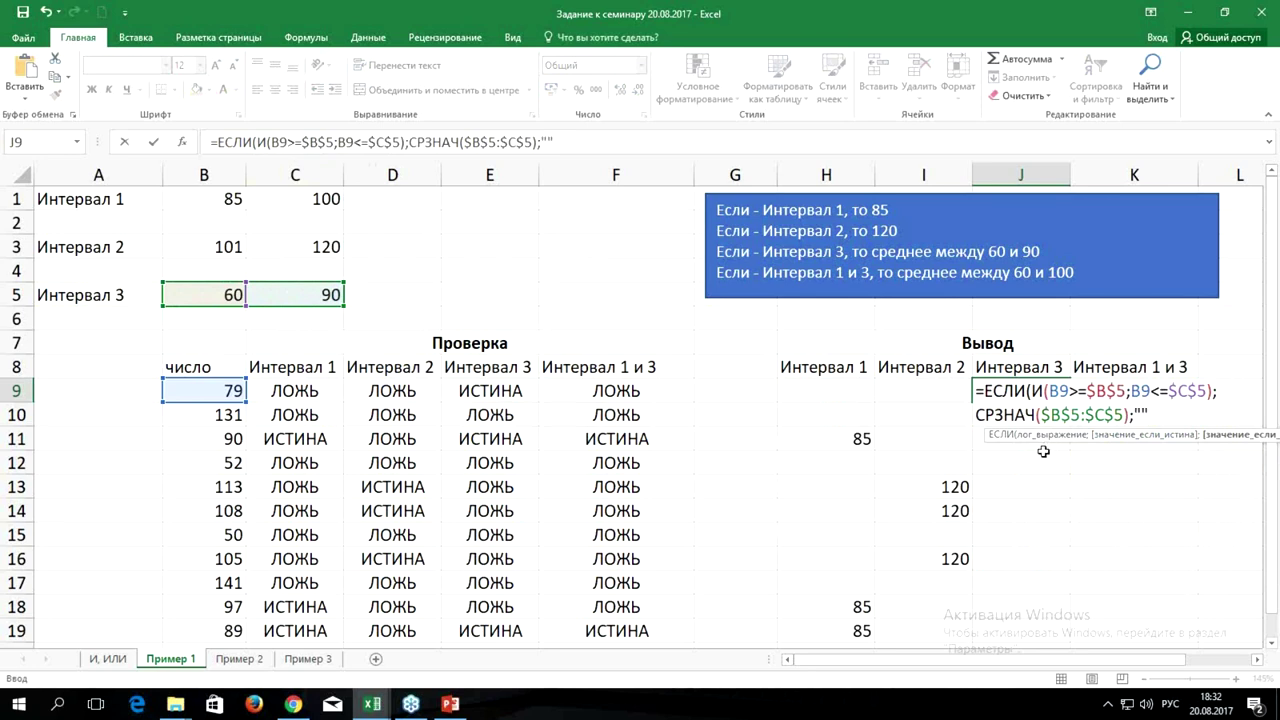
text())
key(ctrl+Return)
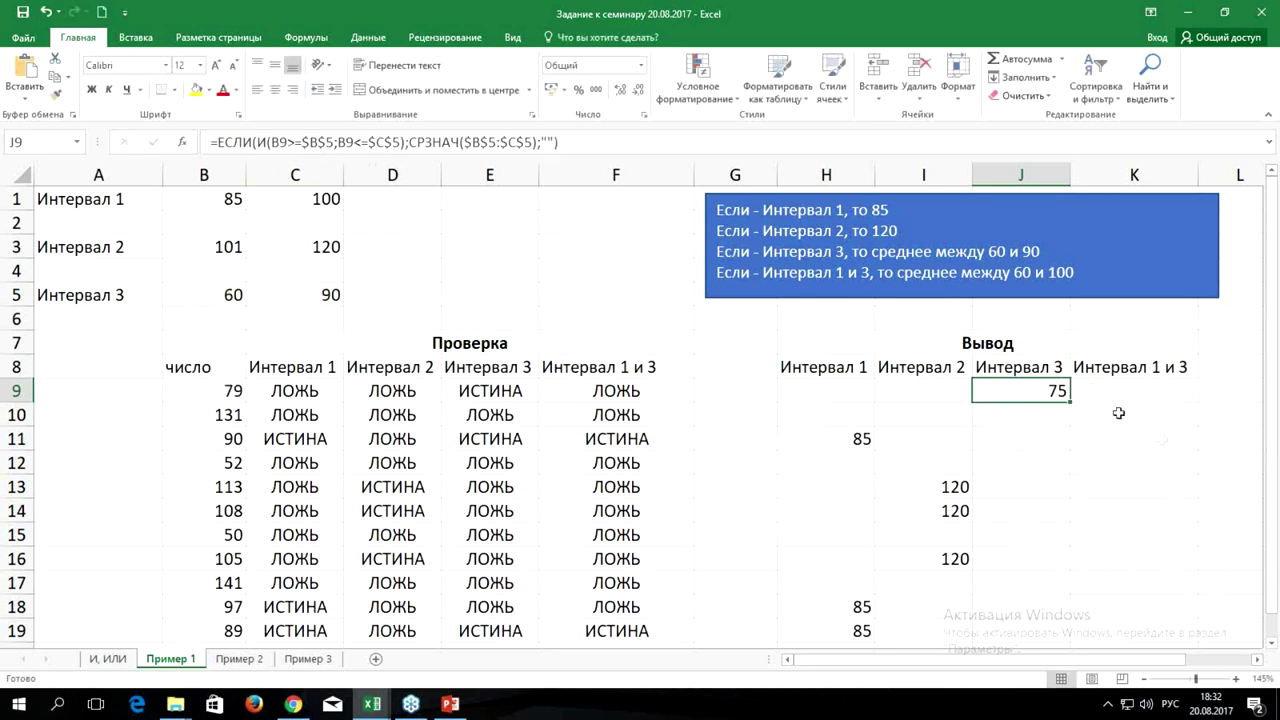
Fill J9's formula down to J19, showing 75 for 79, 90 and 89.
double_click(1068, 402)
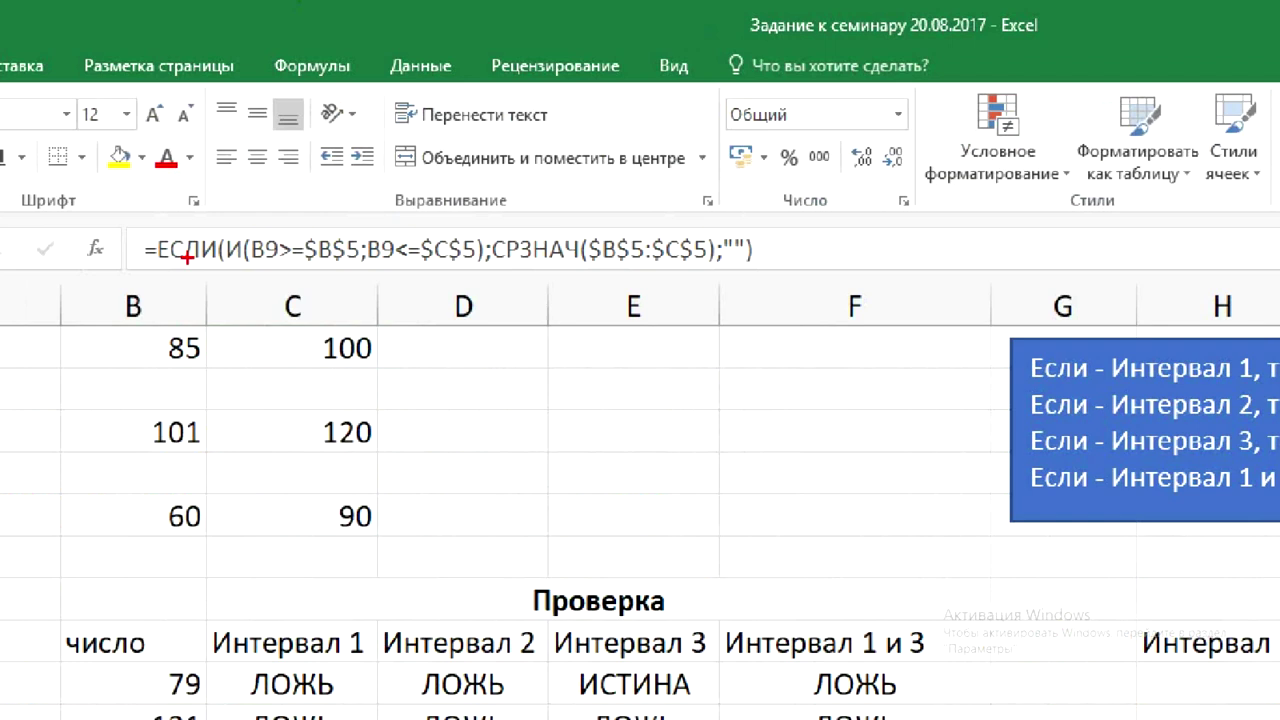
drag(224, 224, 486, 275)
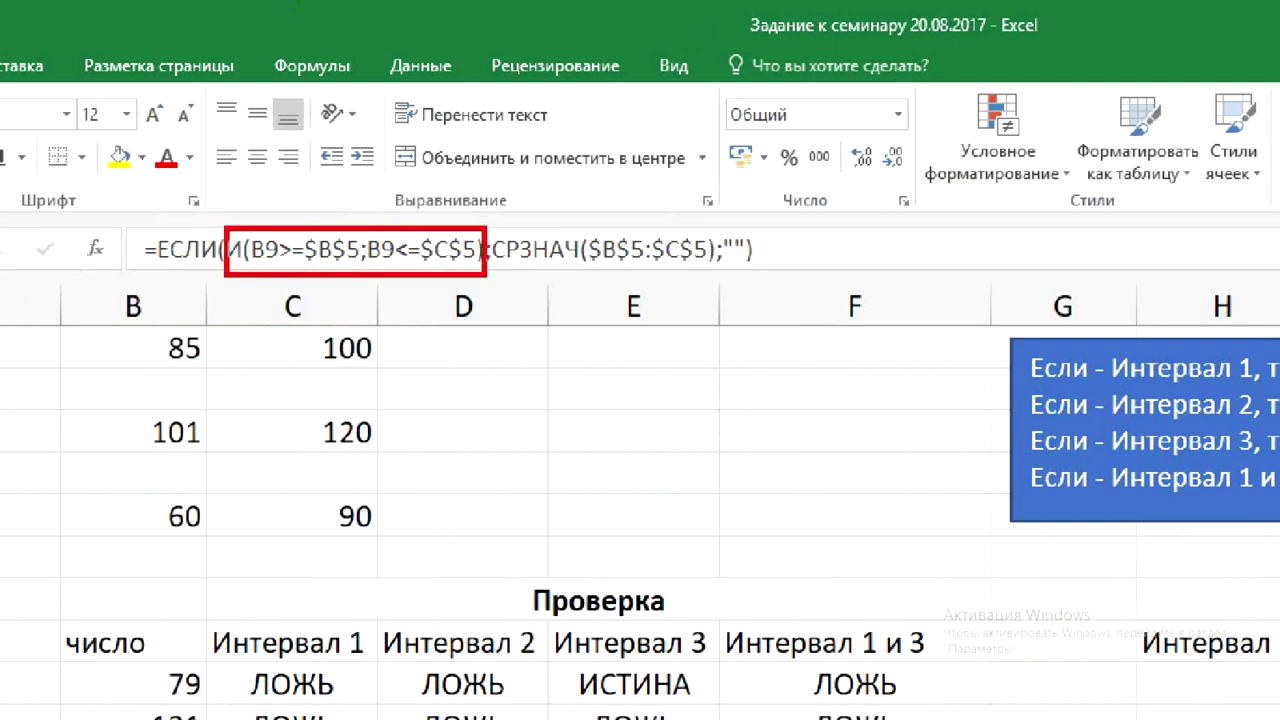
drag(146, 272, 157, 320)
drag(166, 270, 186, 292)
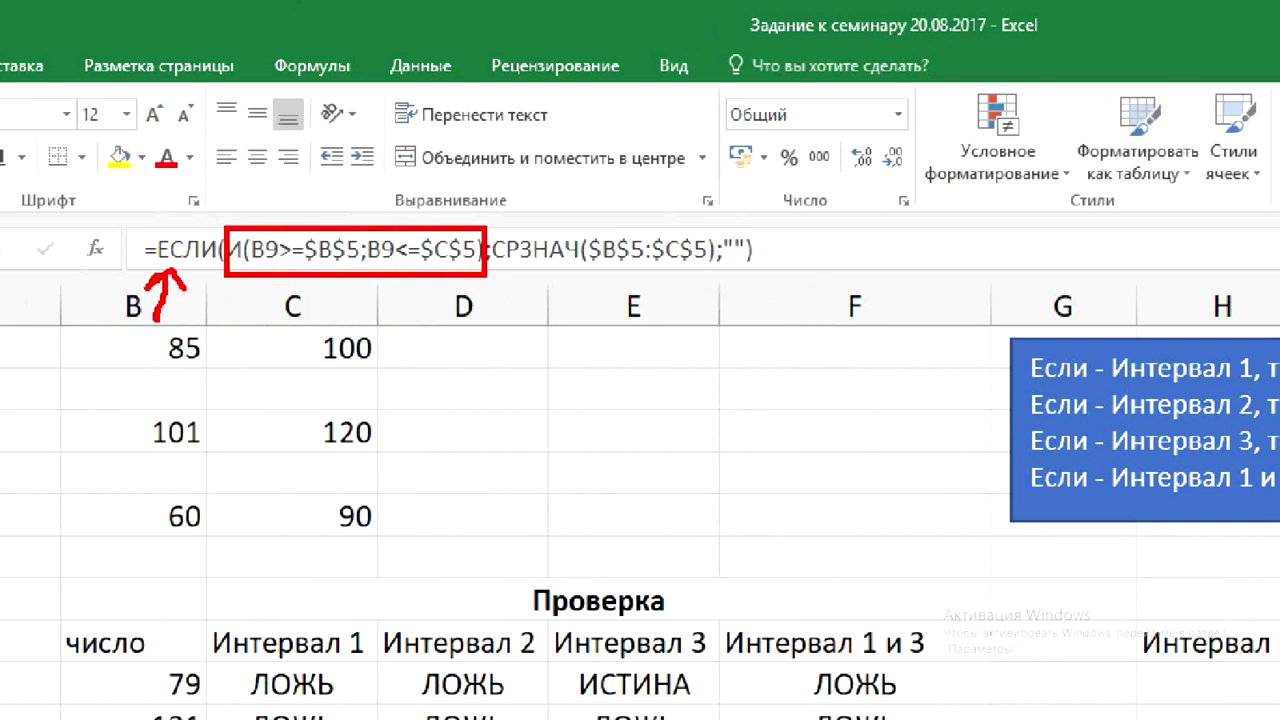
drag(498, 267, 688, 267)
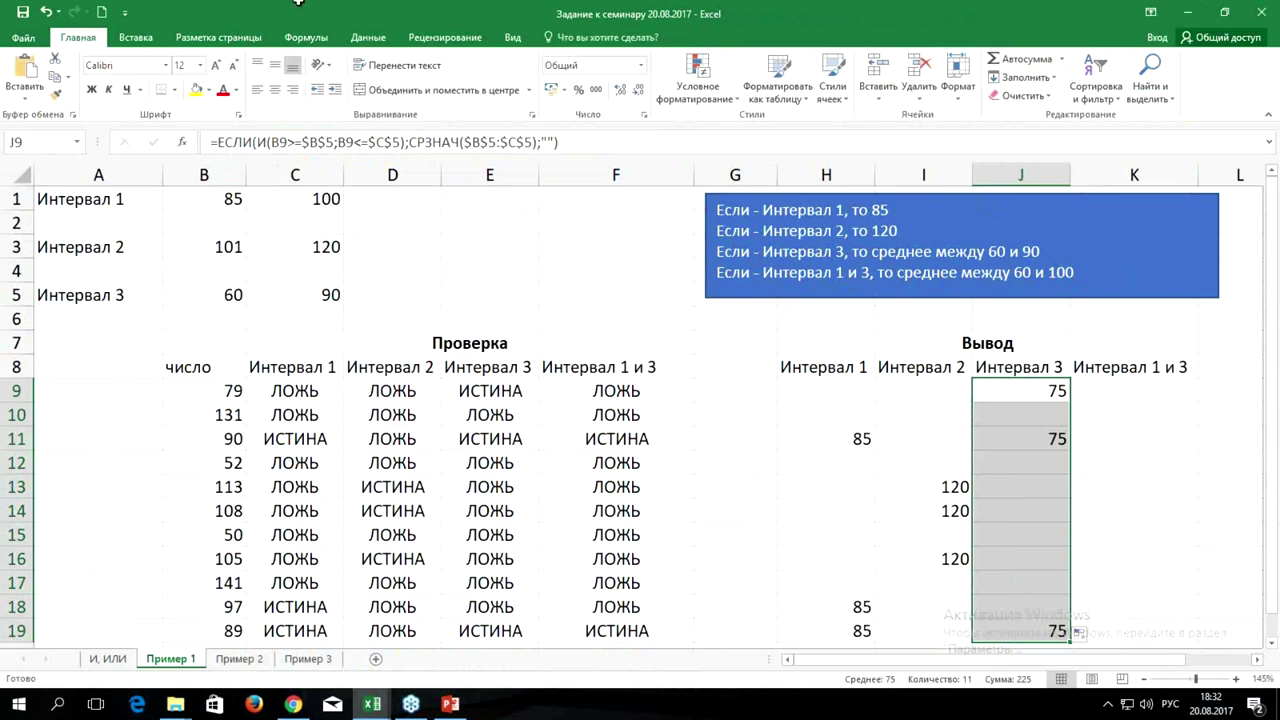
click(821, 385)
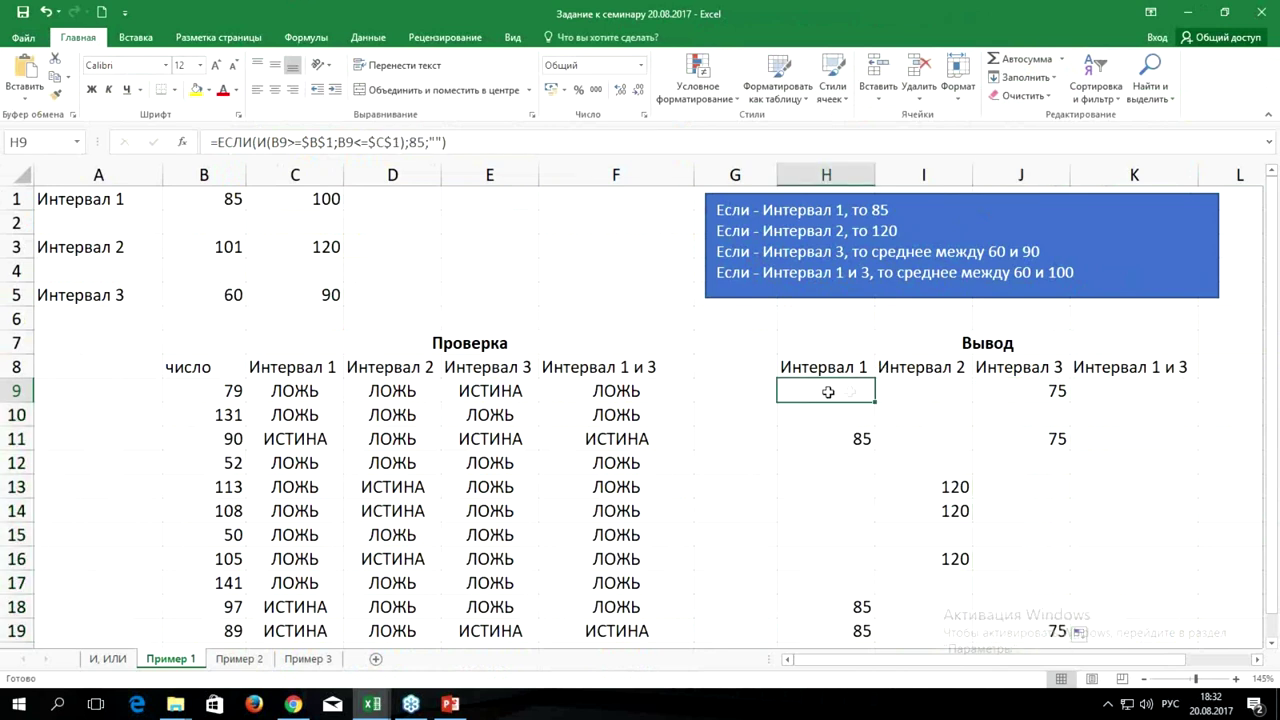
click(412, 142)
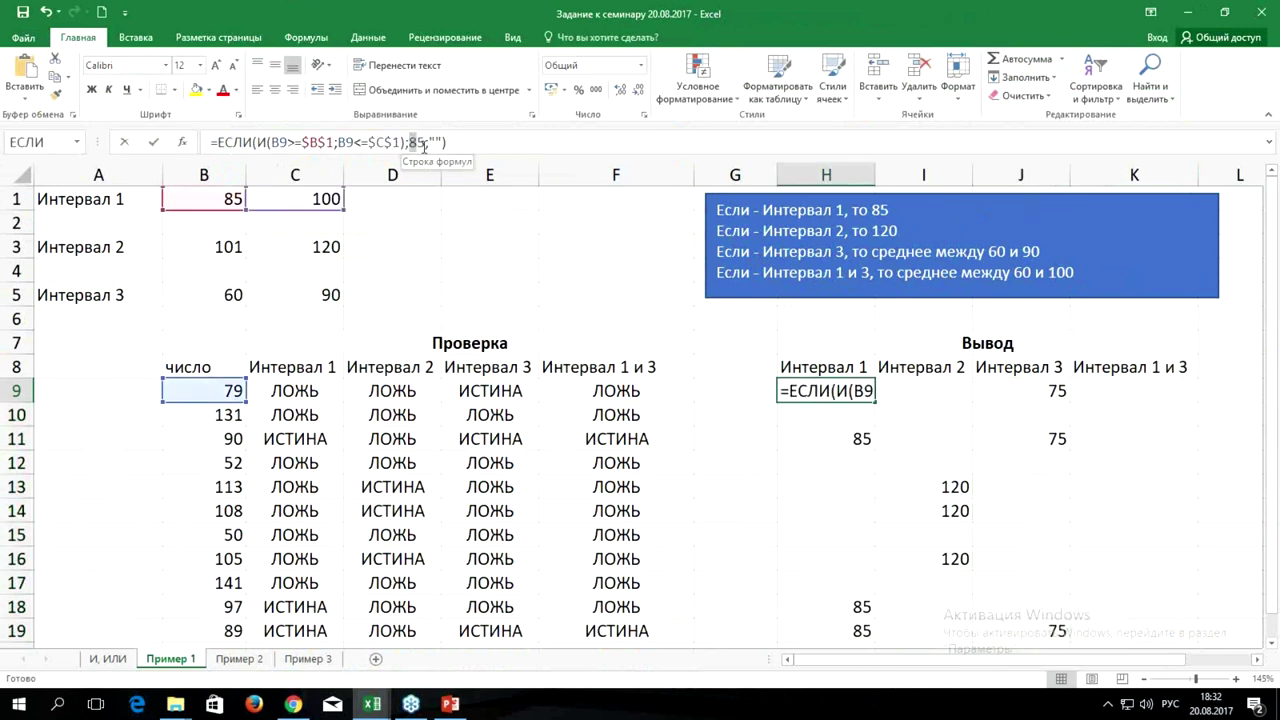
double_click(414, 142)
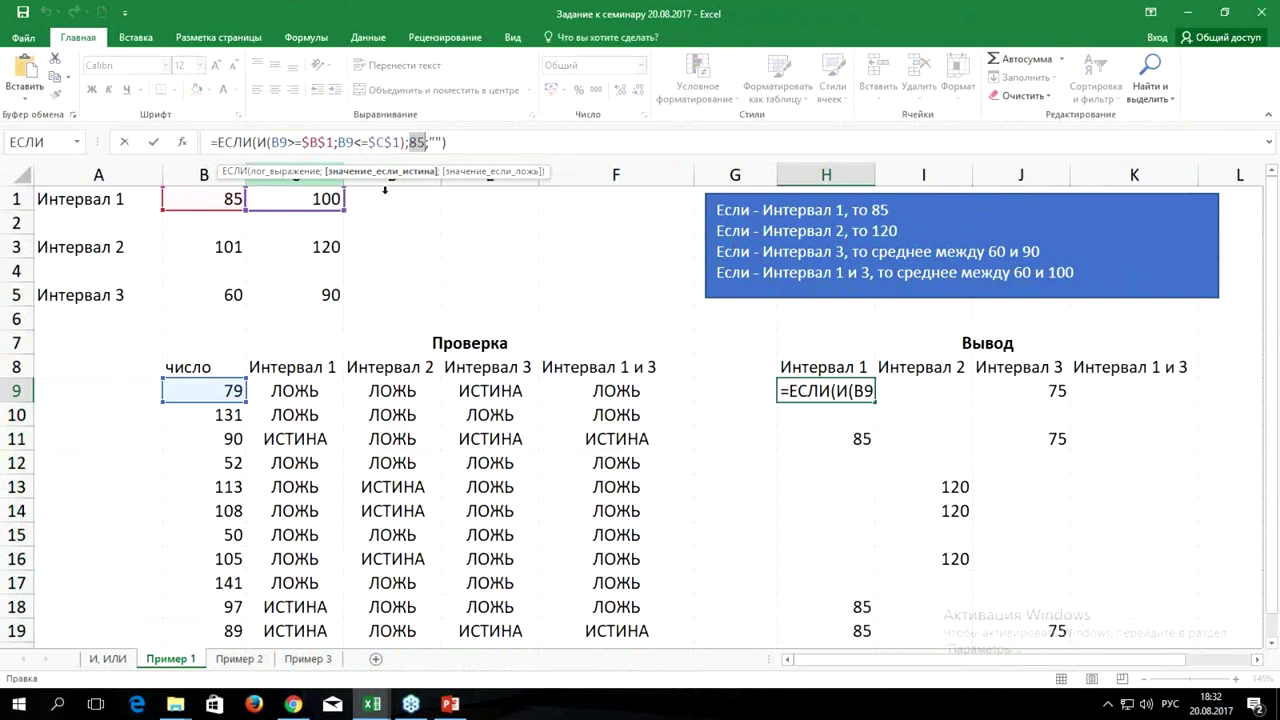
key(ctrl+Return)
click(897, 389)
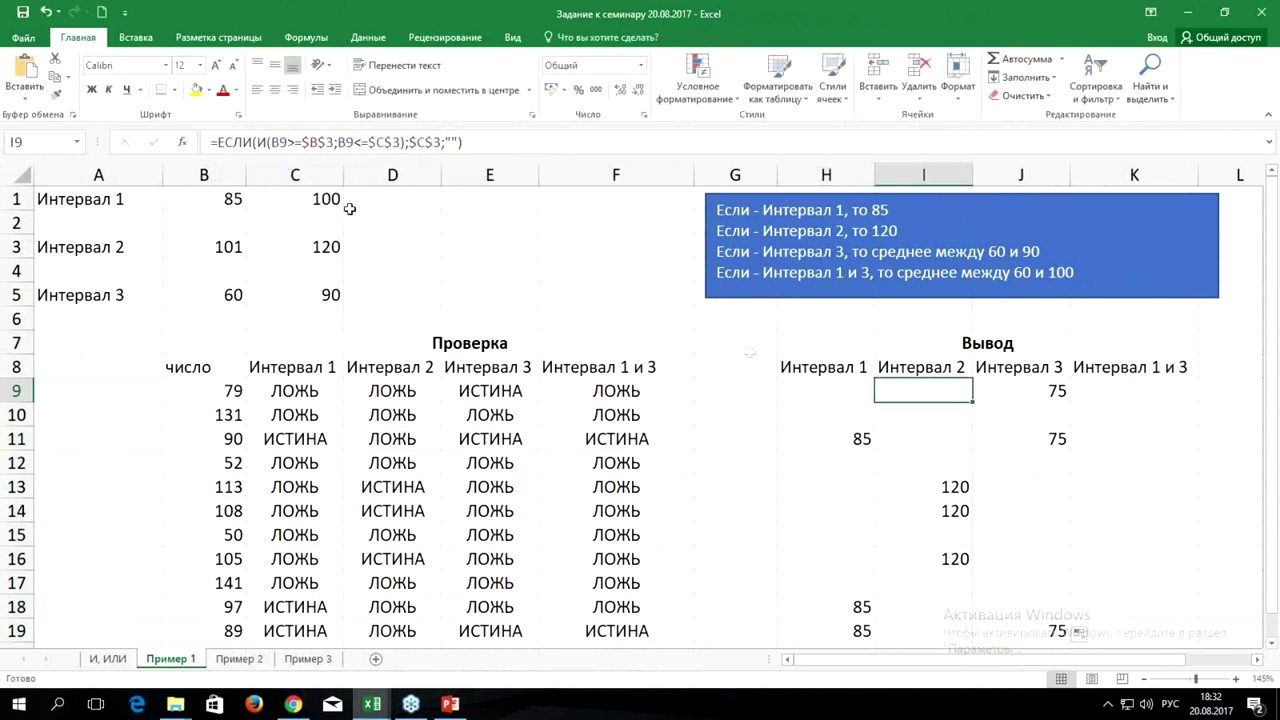
double_click(897, 389)
drag(238, 247, 355, 252)
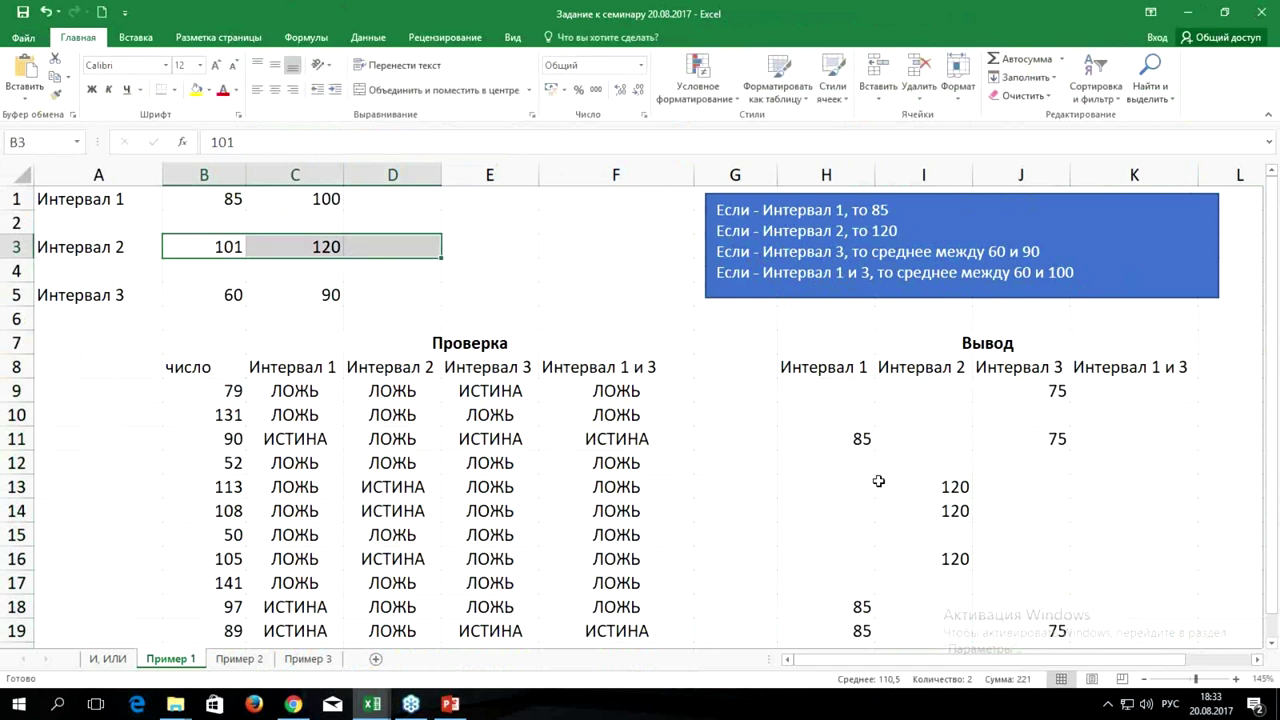
click(1108, 393)
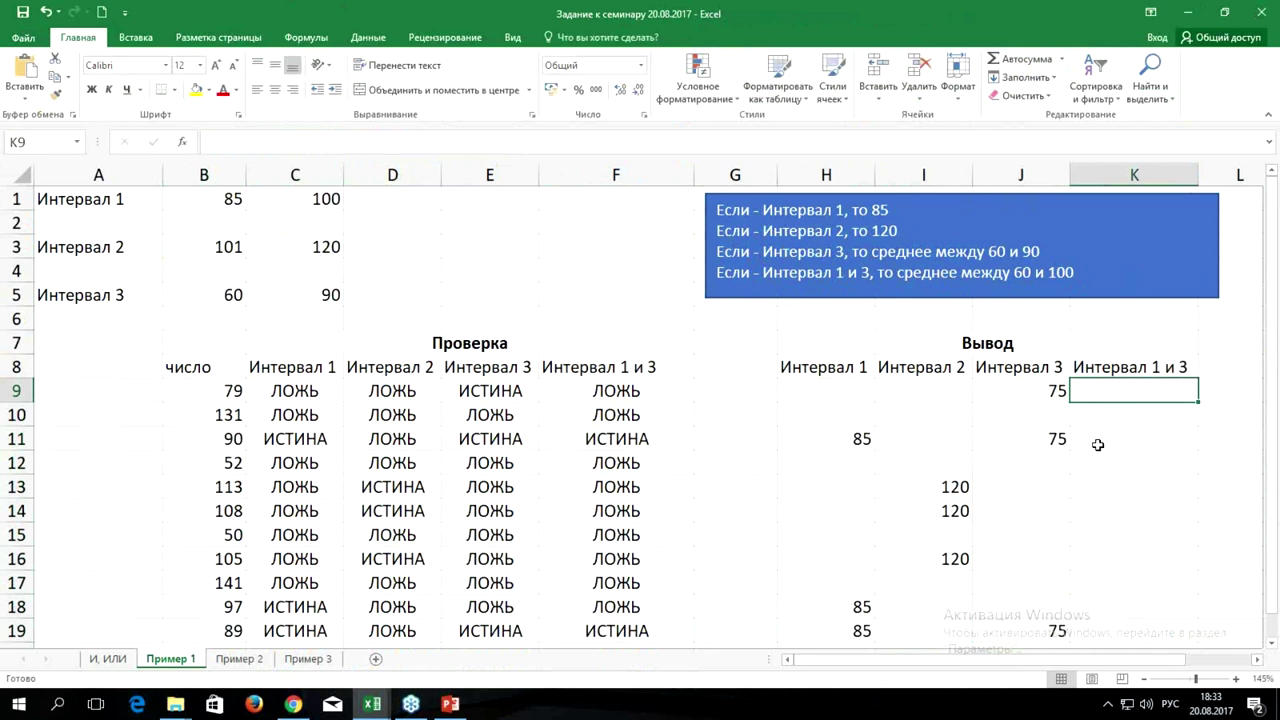
click(584, 391)
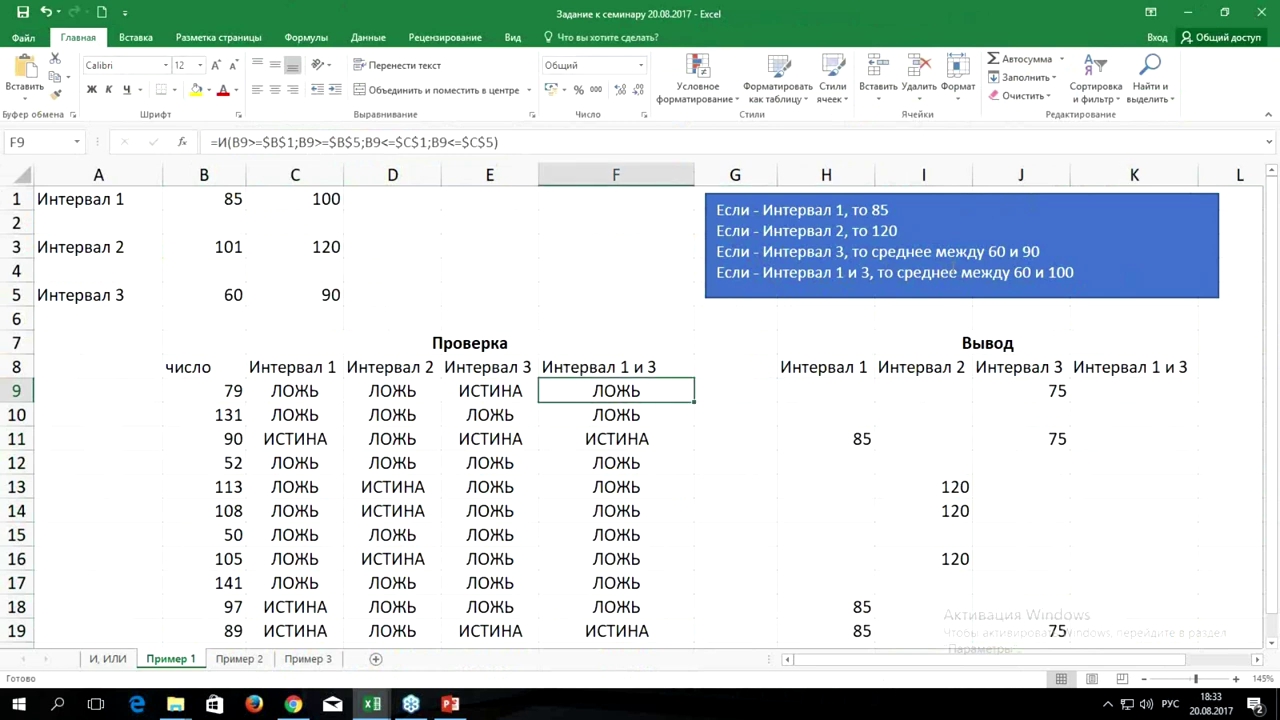
drag(896, 272, 1078, 272)
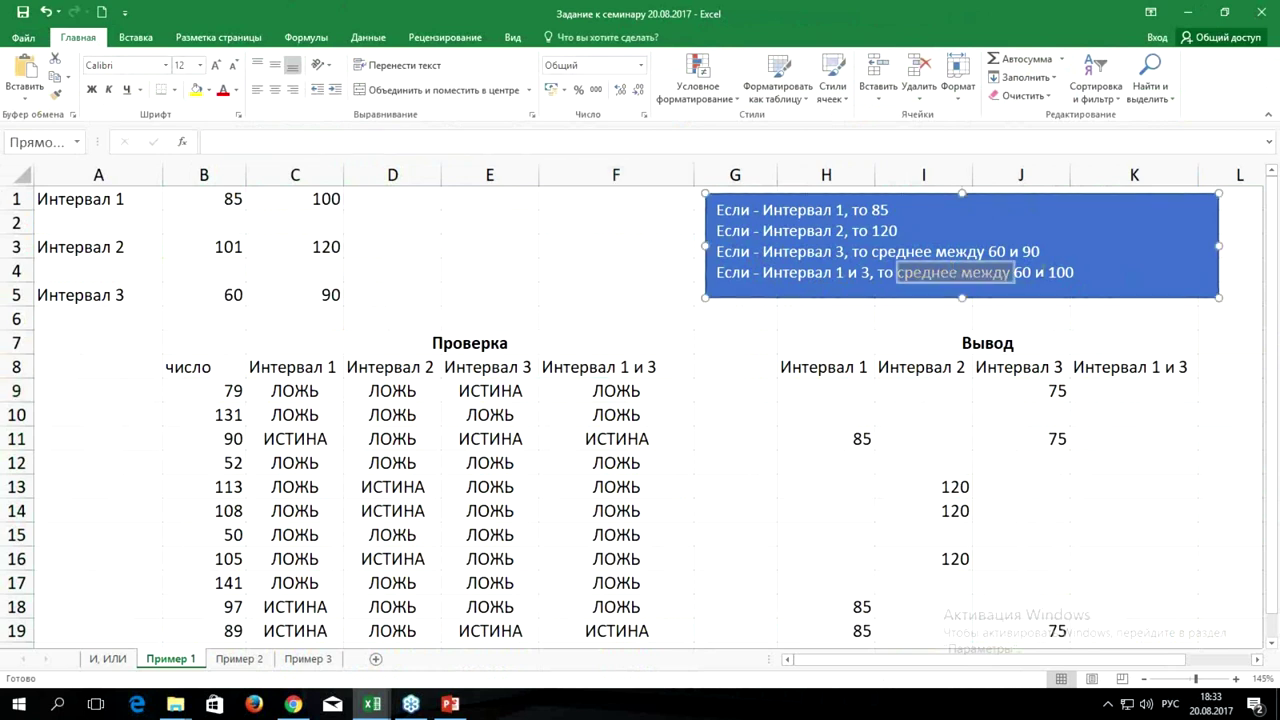
click(220, 291)
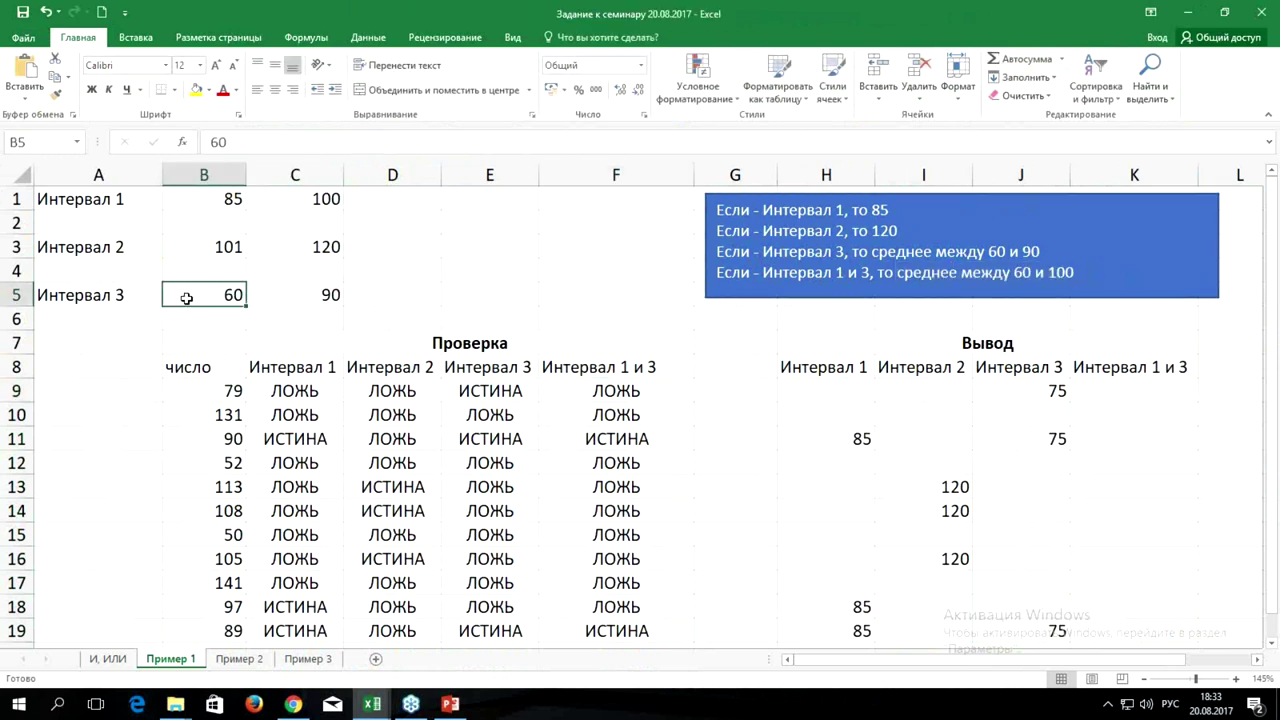
key(ctrl+Up)
key(ctrl+Up)
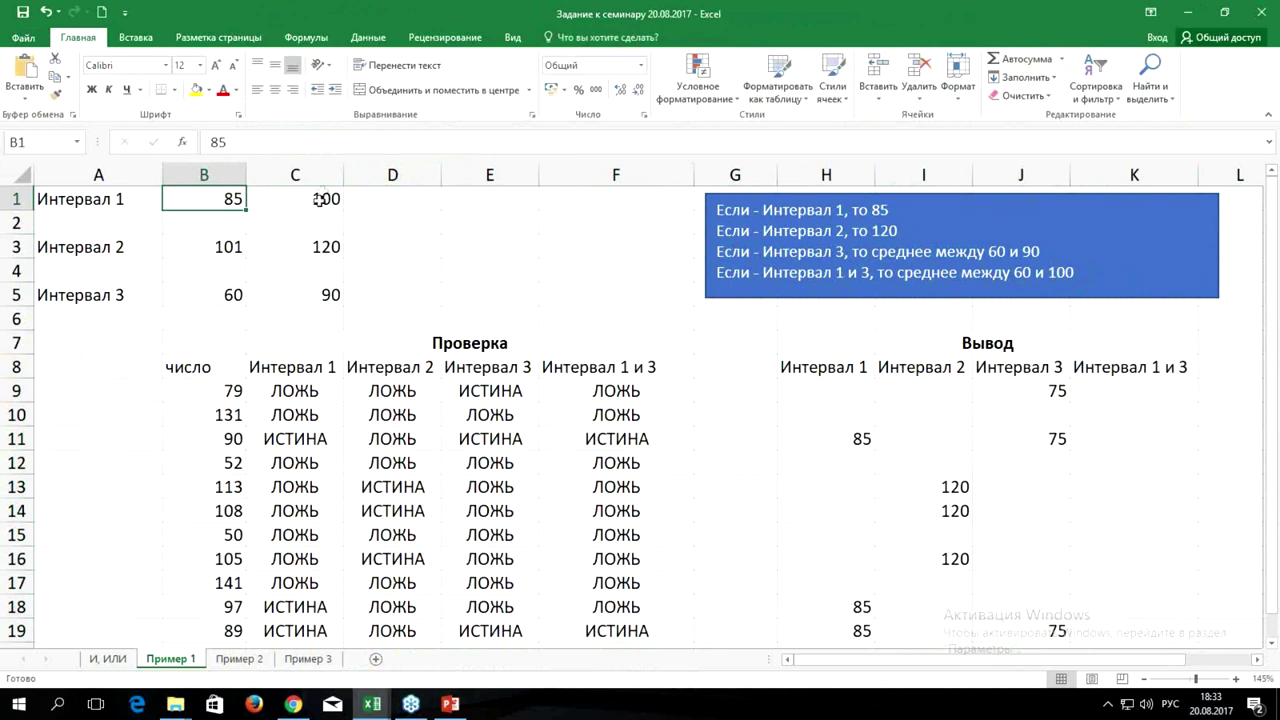
ctrl+click(320, 199)
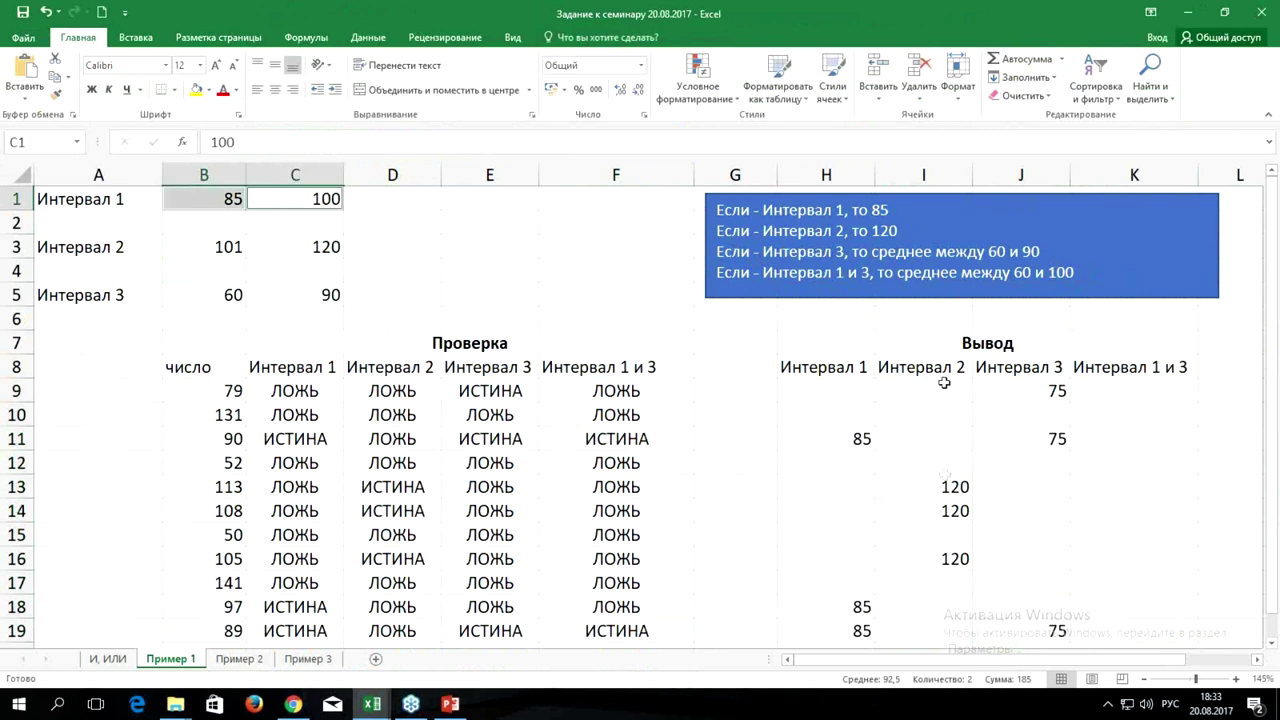
click(1110, 396)
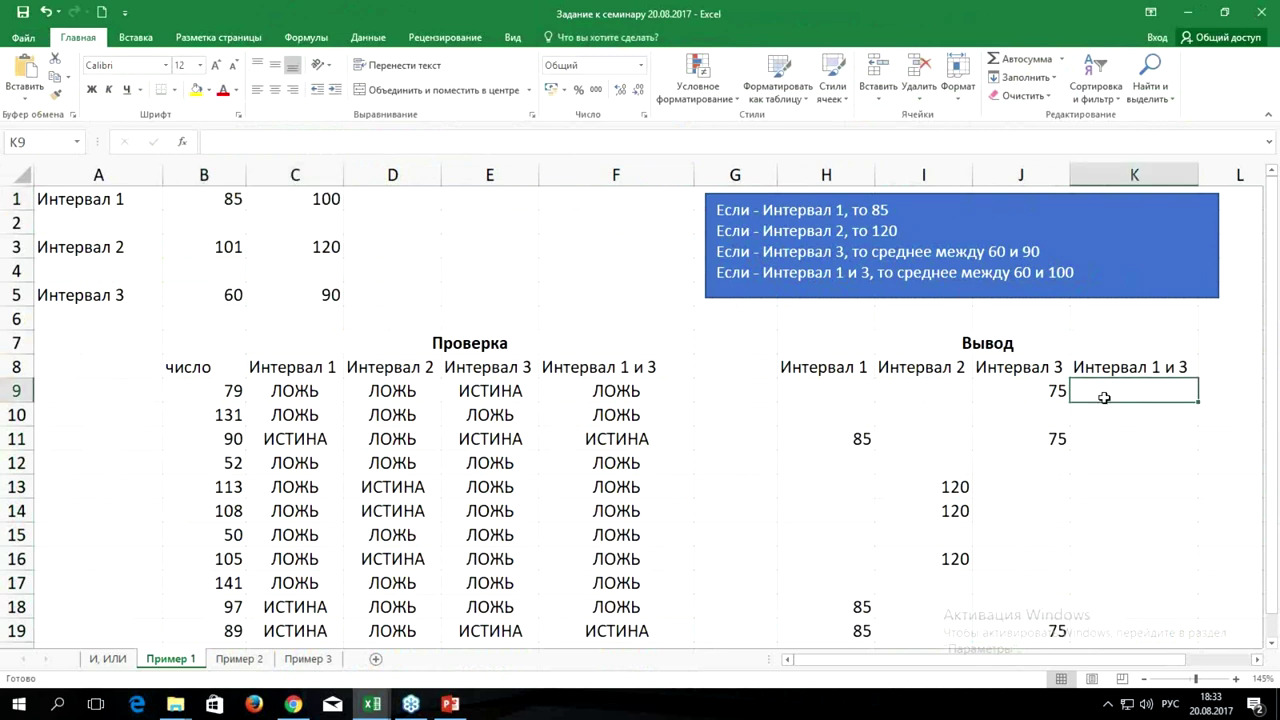
click(592, 390)
click(452, 140)
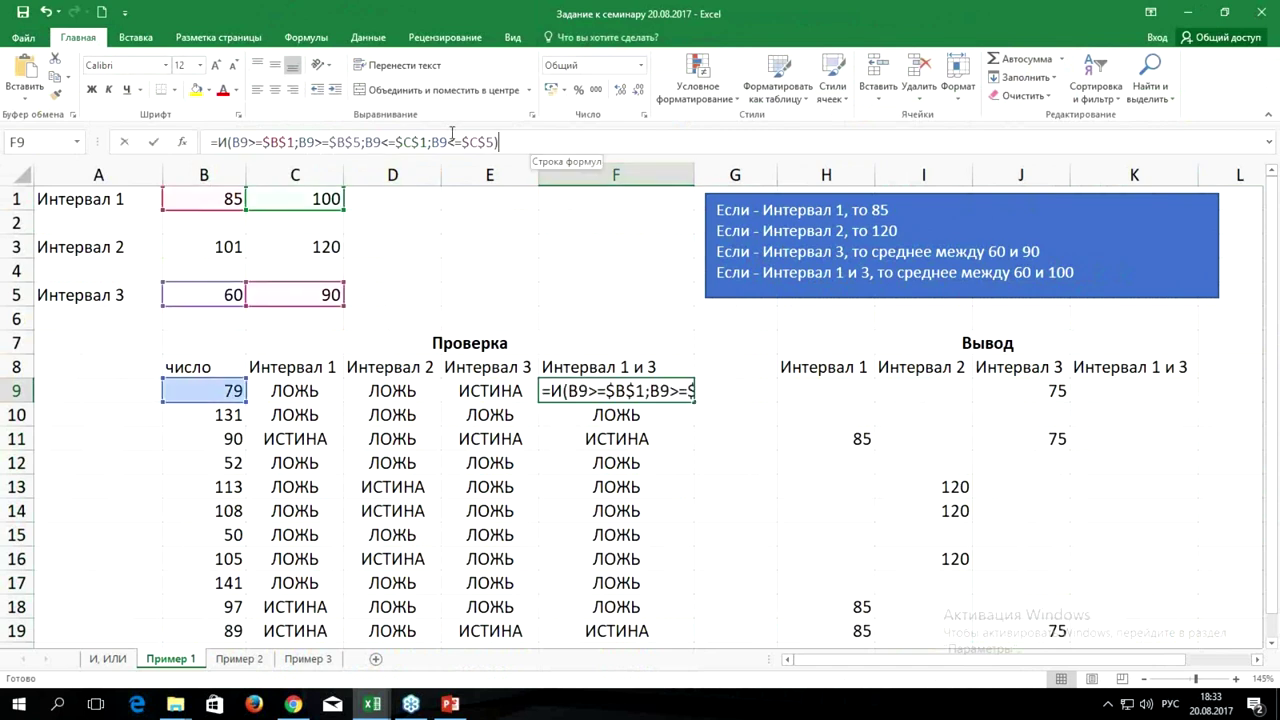
triple_click(452, 140)
key(ctrl+c)
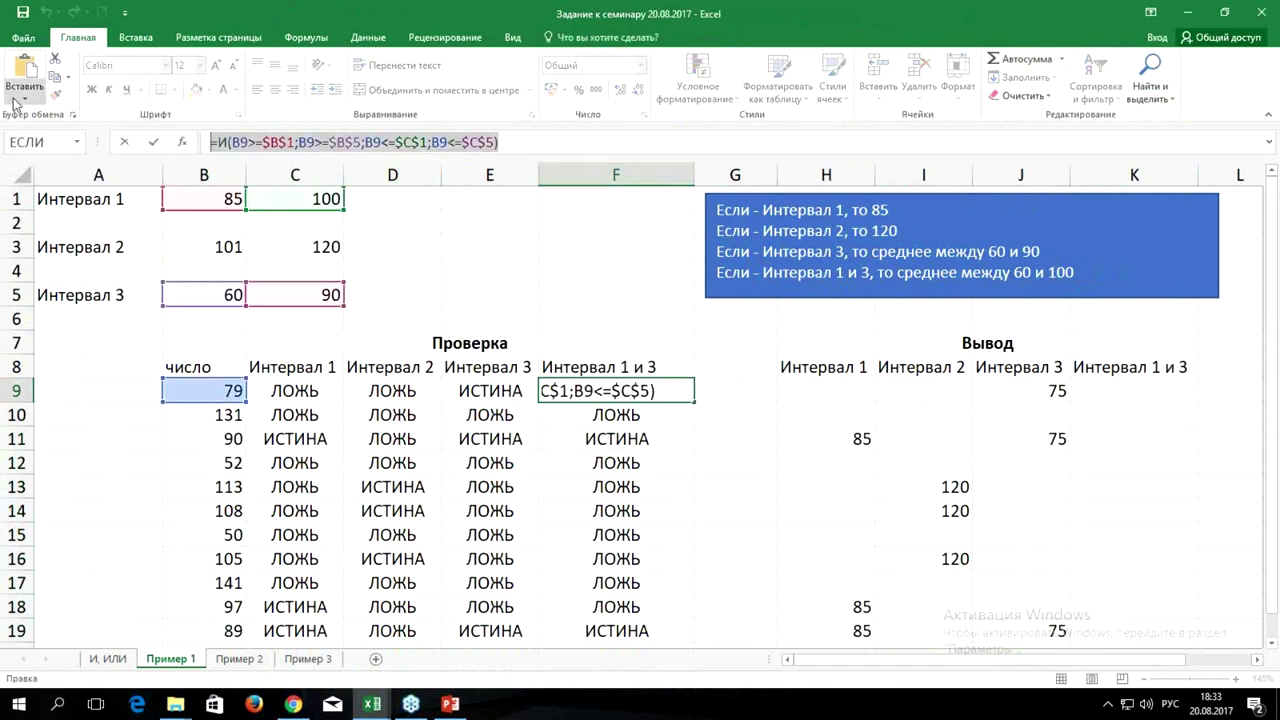
key(Escape)
click(1125, 391)
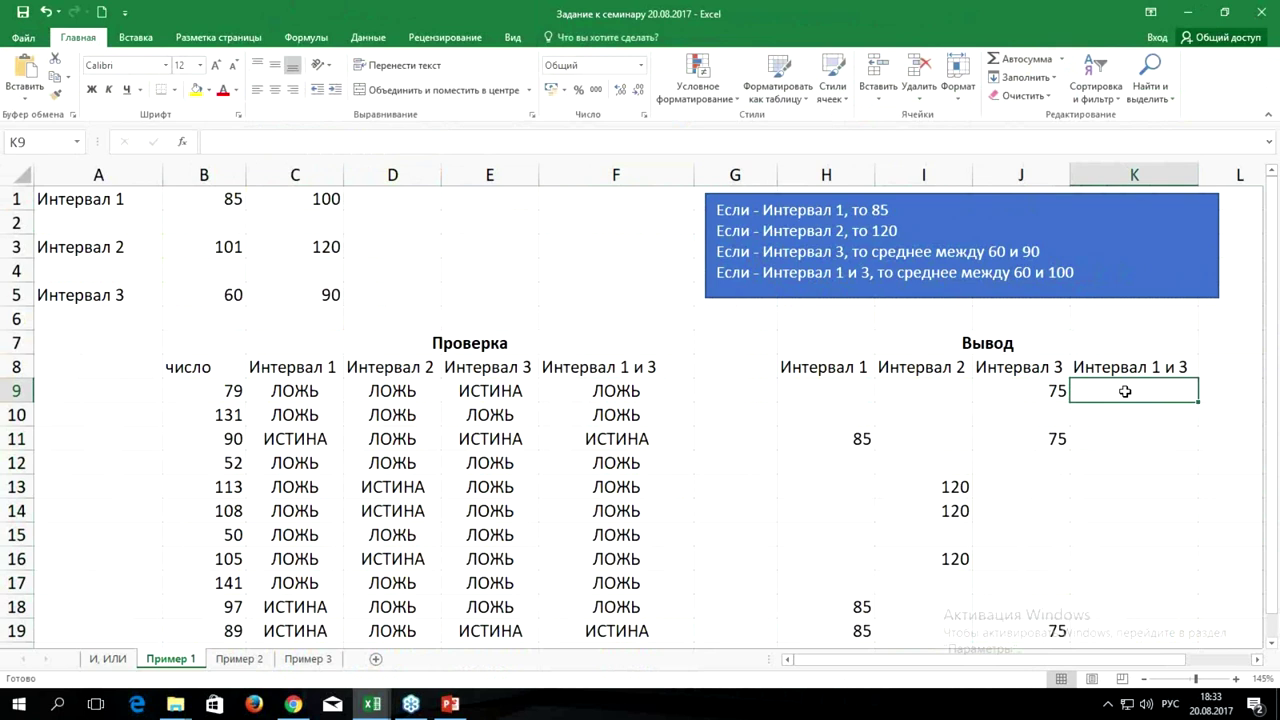
Paste the И condition into K9 and wrap it in ЕСЛИ.
key(ctrl+v)
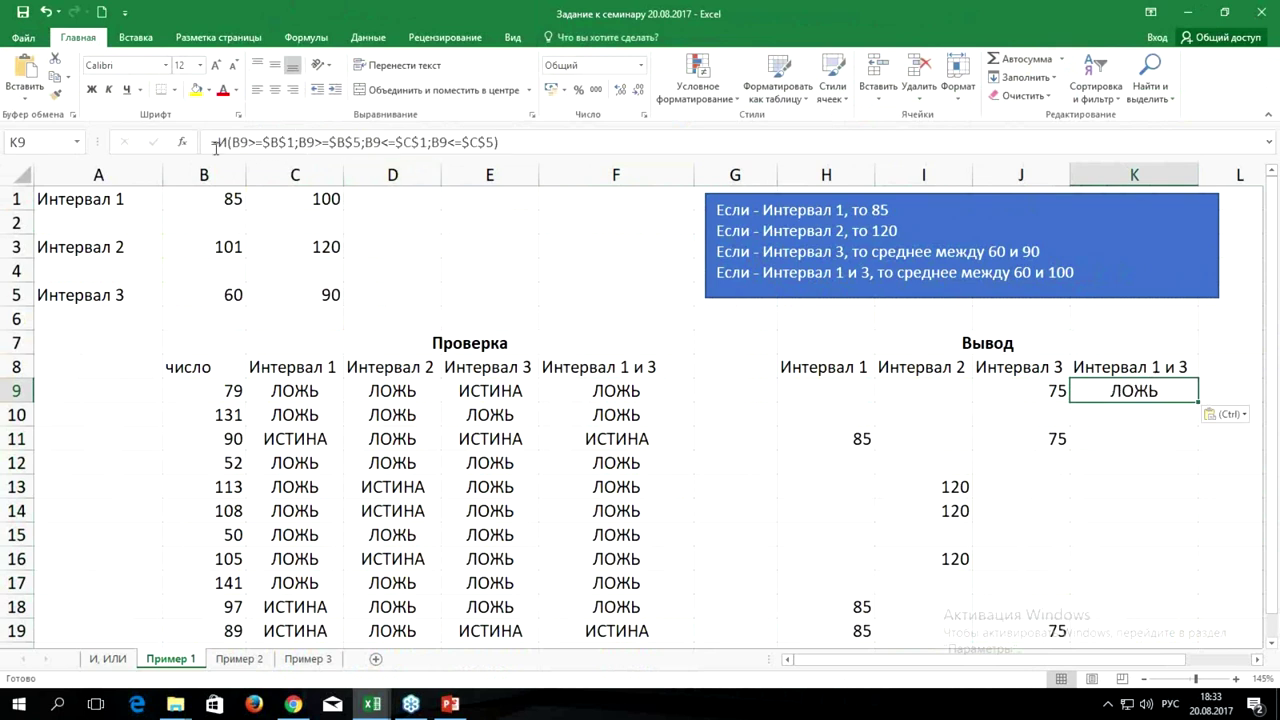
click(216, 146)
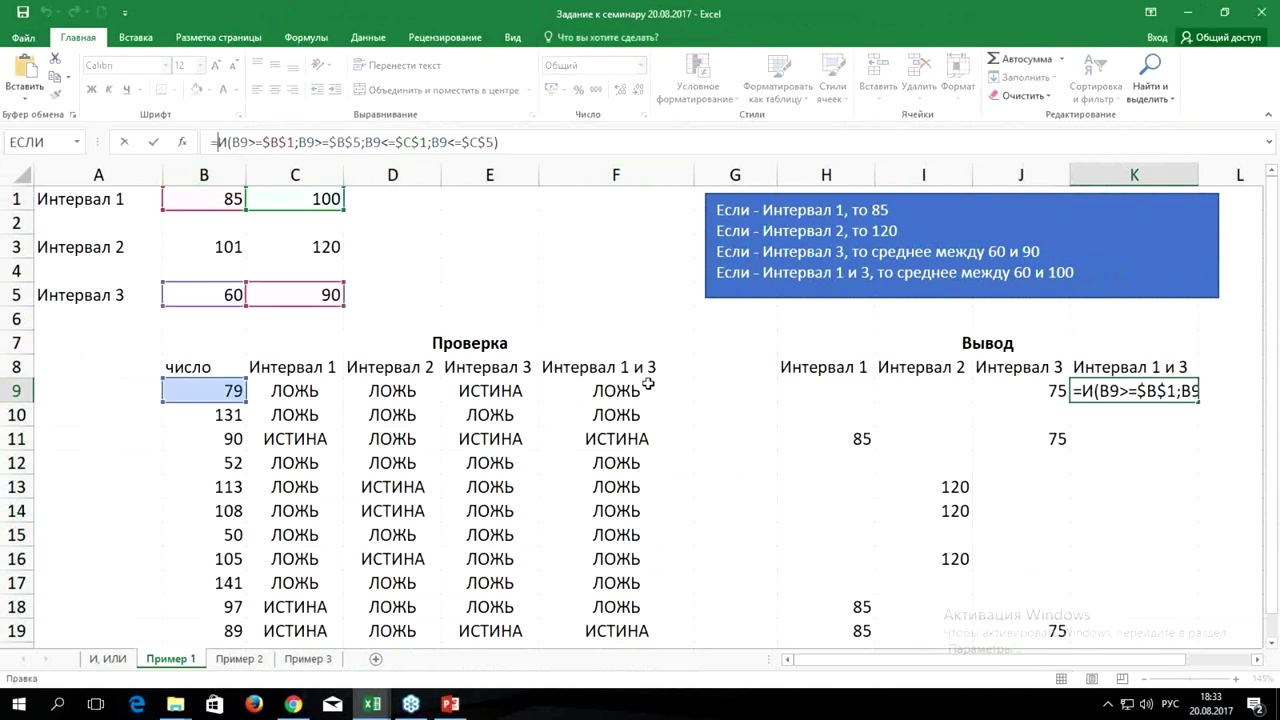
text(ес)
key(Tab)
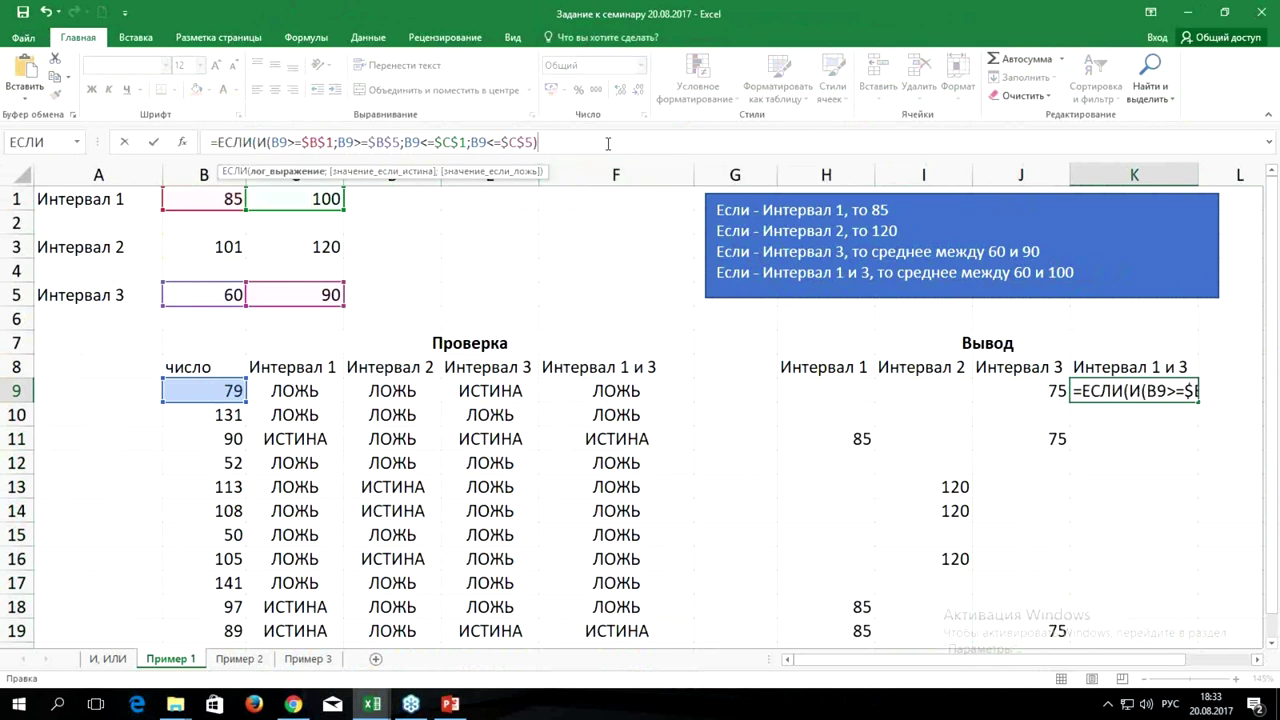
Return СРЗНАЧ($B$5;$C$1) when true, blank otherwise, and fill down to K19.
text(;)
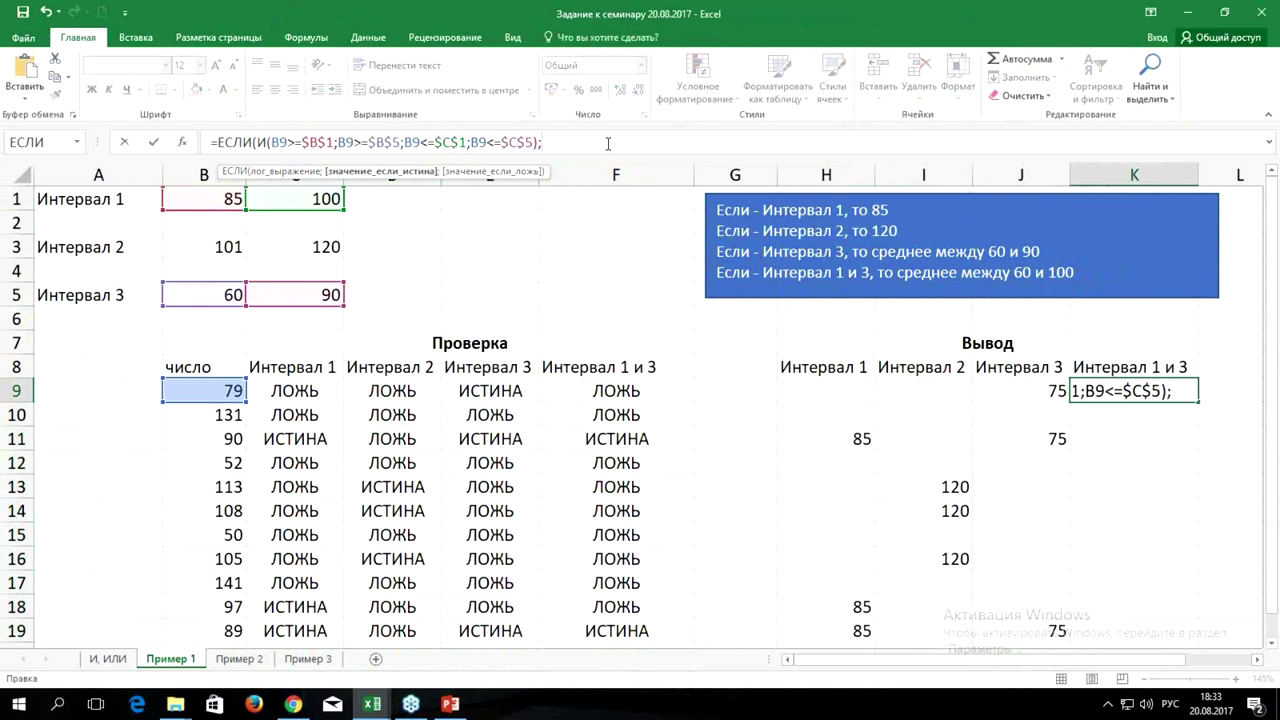
text(с)
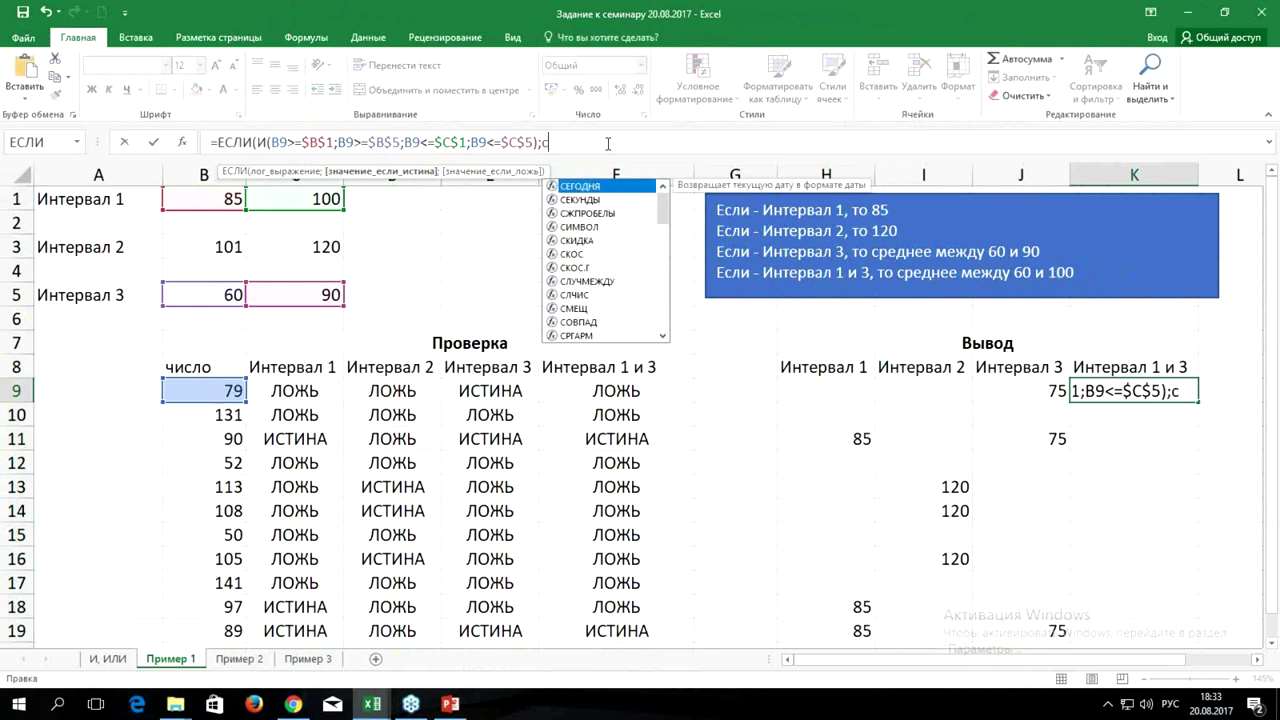
text(р)
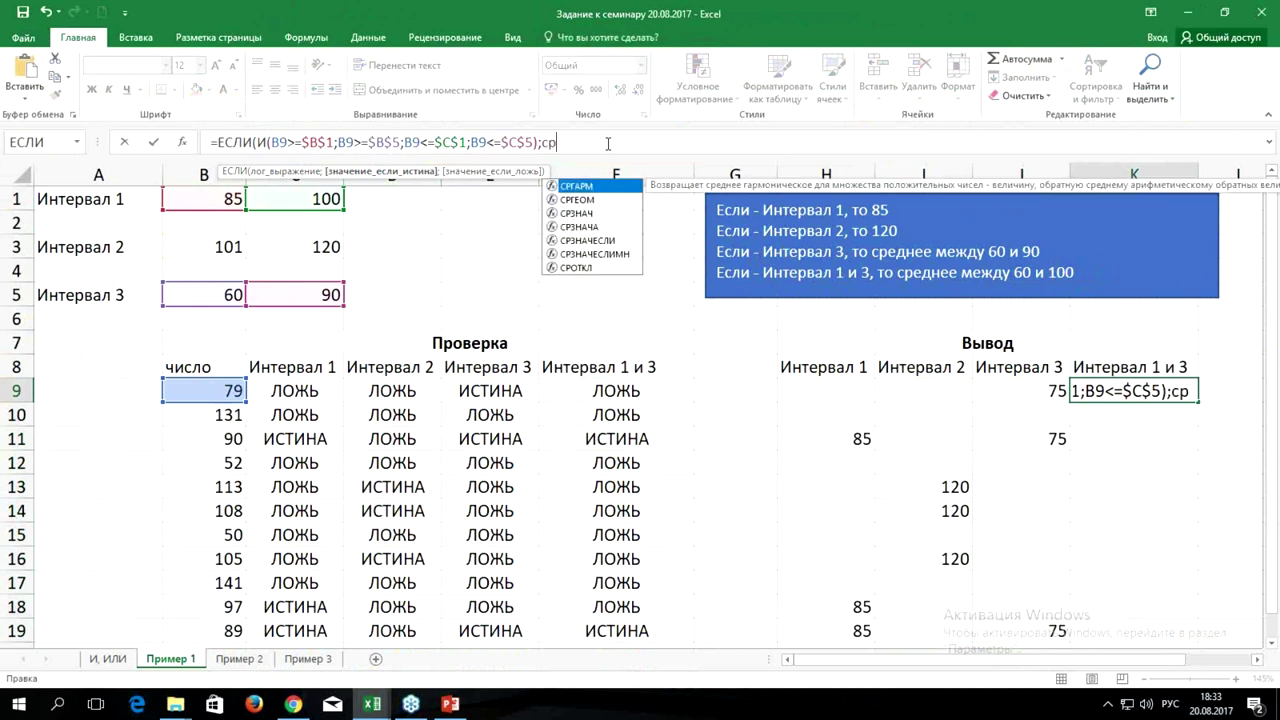
text(з)
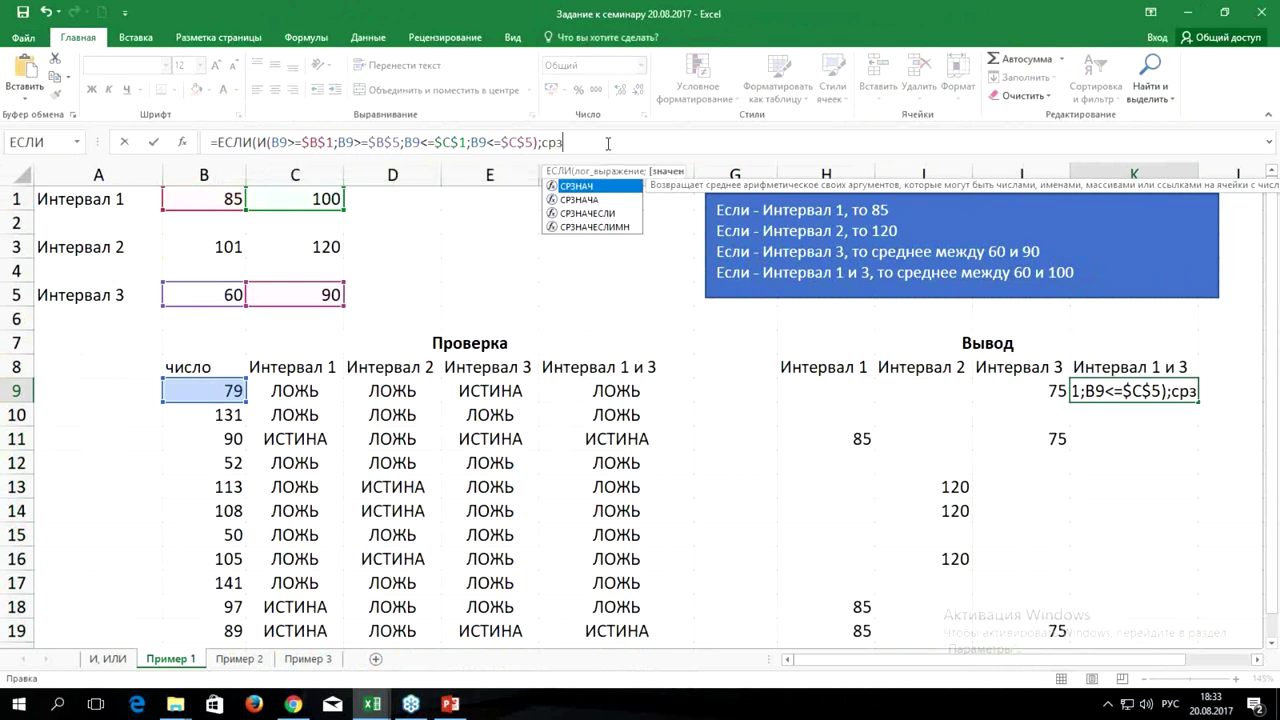
key(Tab)
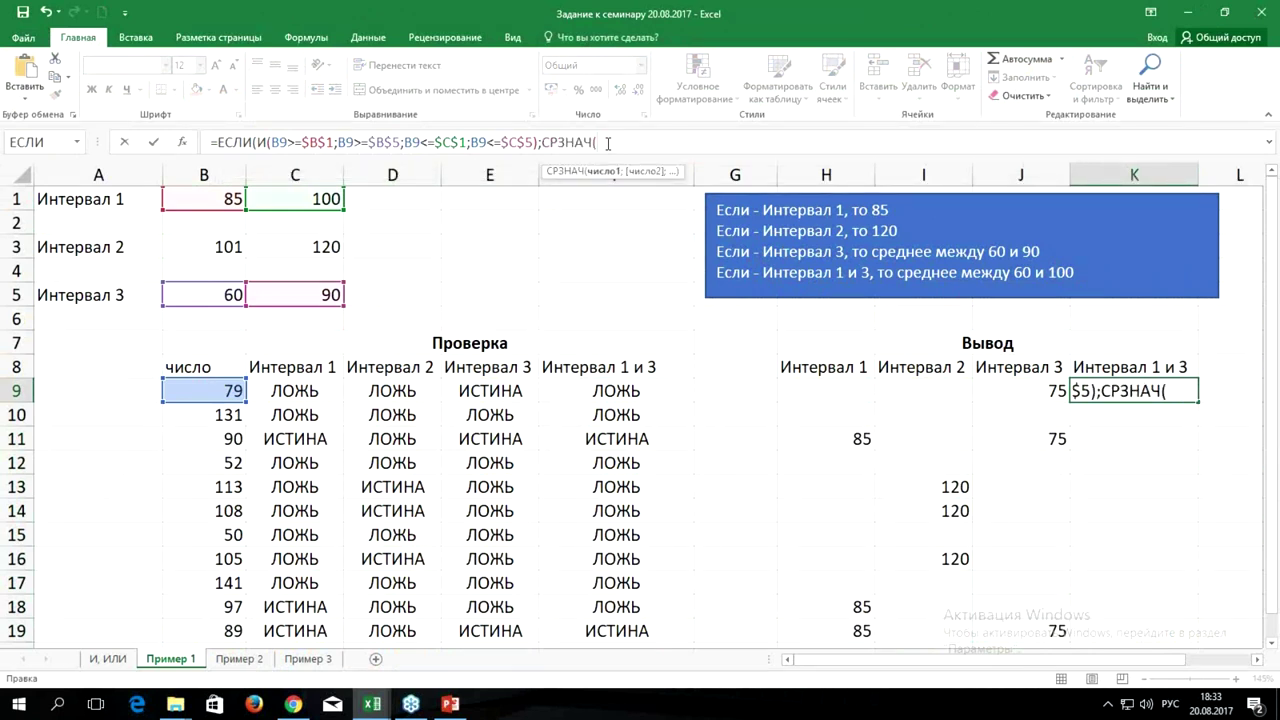
click(201, 295)
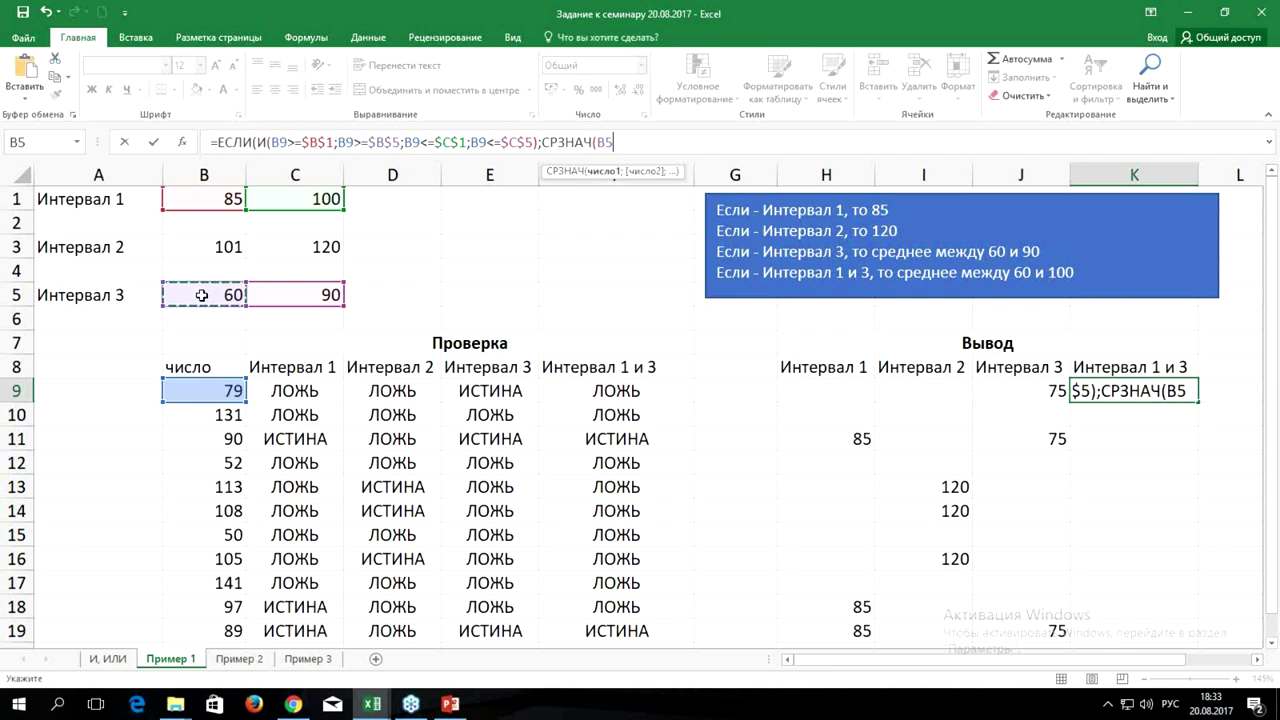
key(F4)
text($B$5;)
click(309, 198)
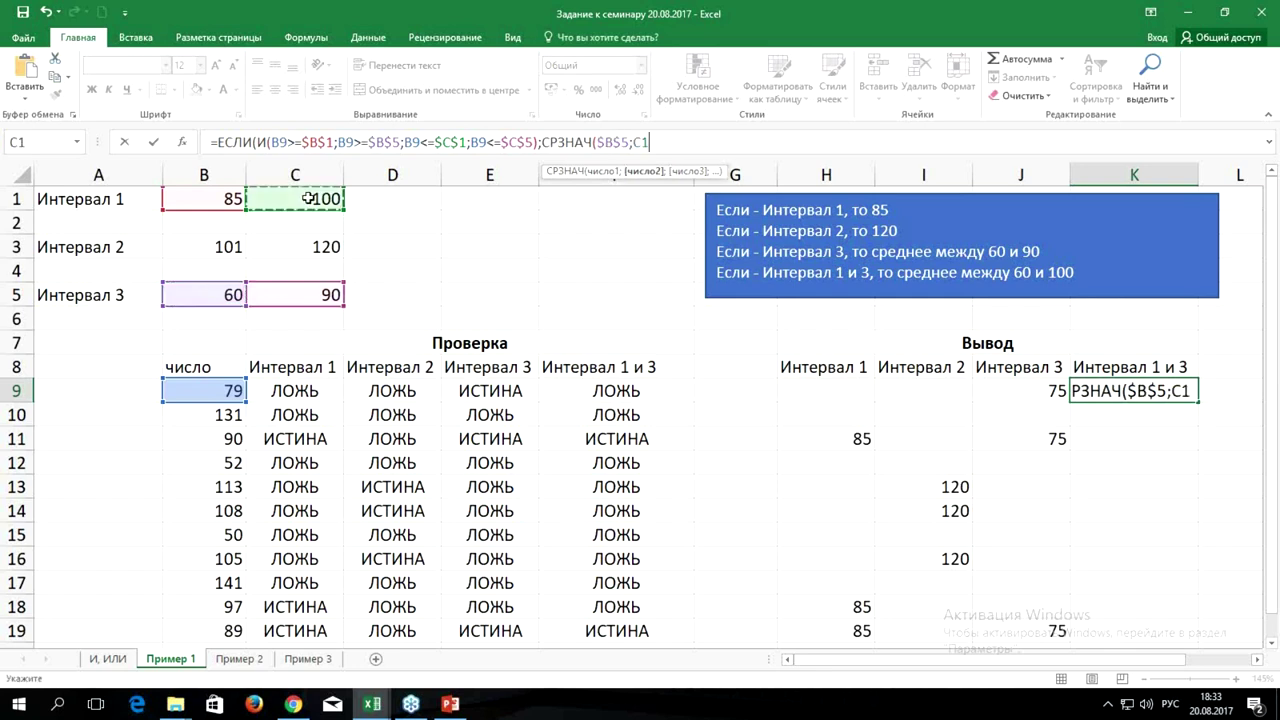
key(F4)
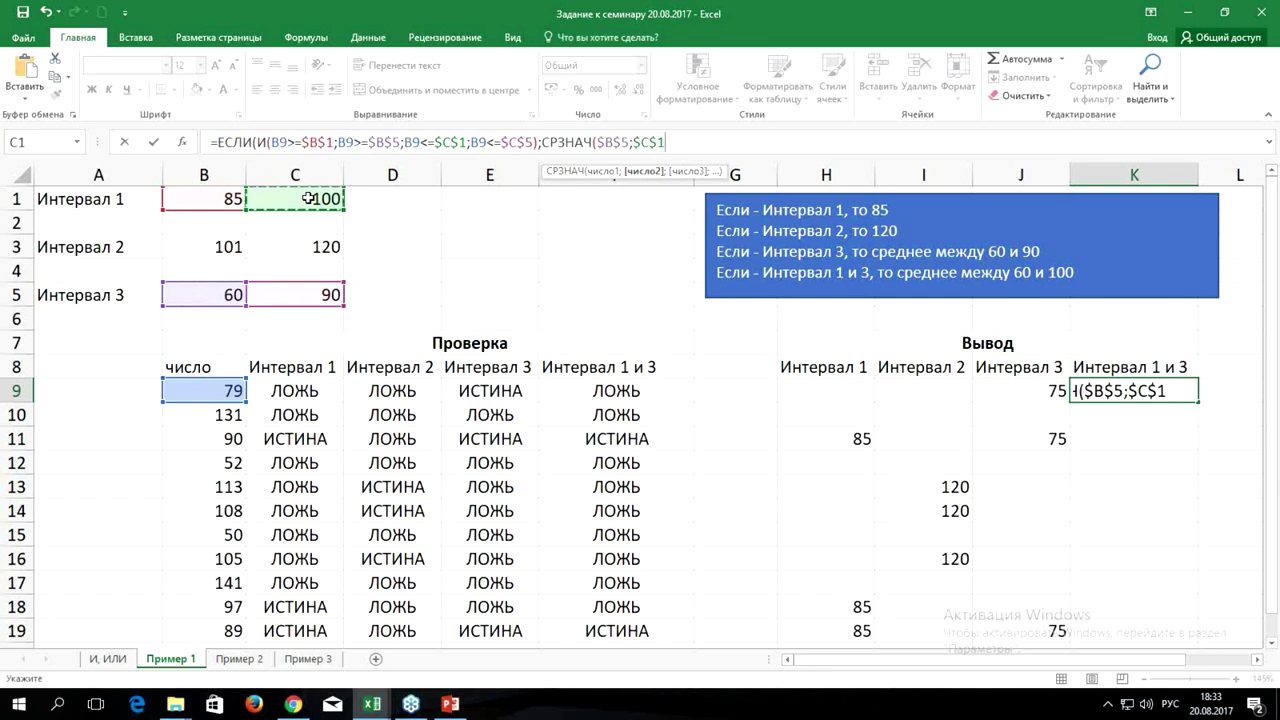
text())
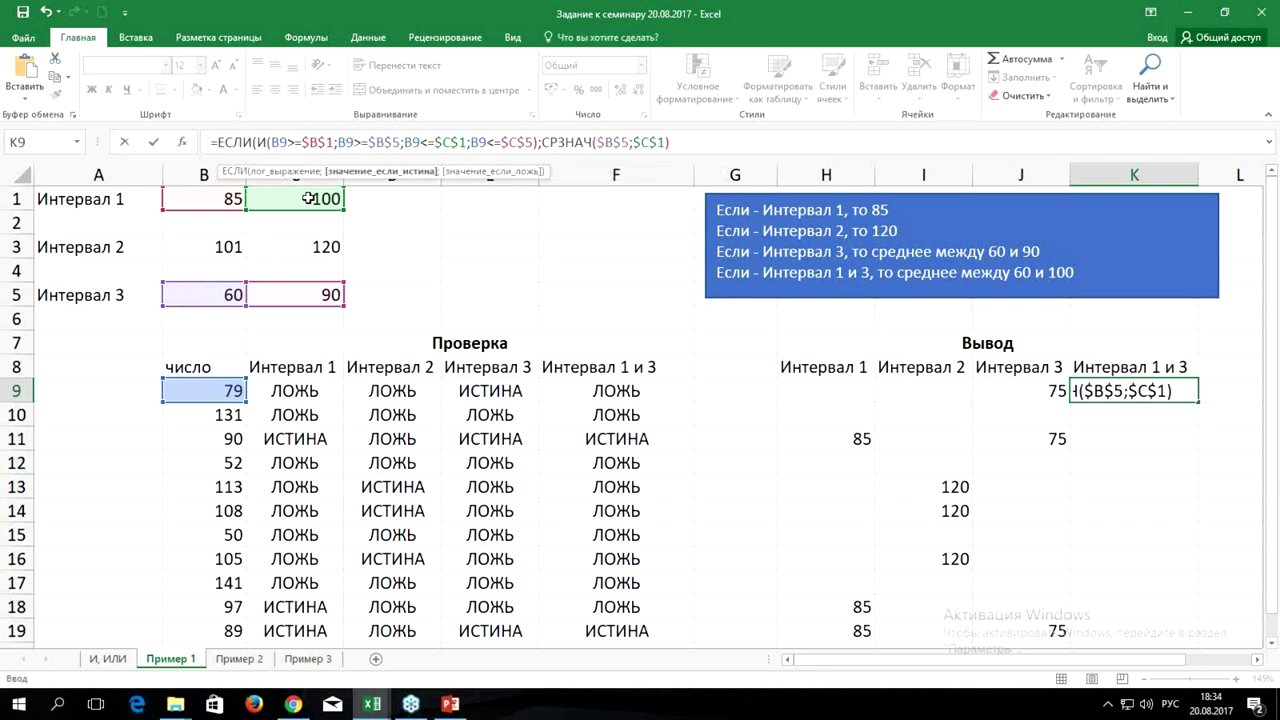
text(;)
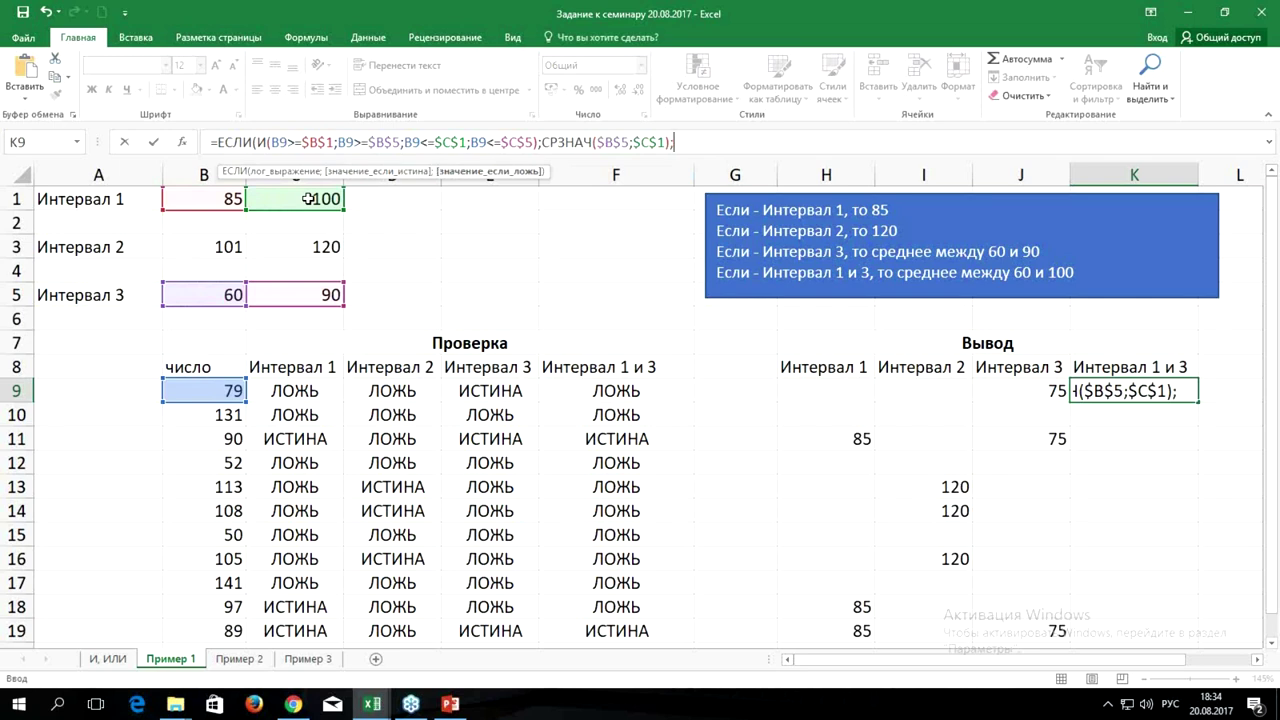
text(""))
key(ctrl+Return)
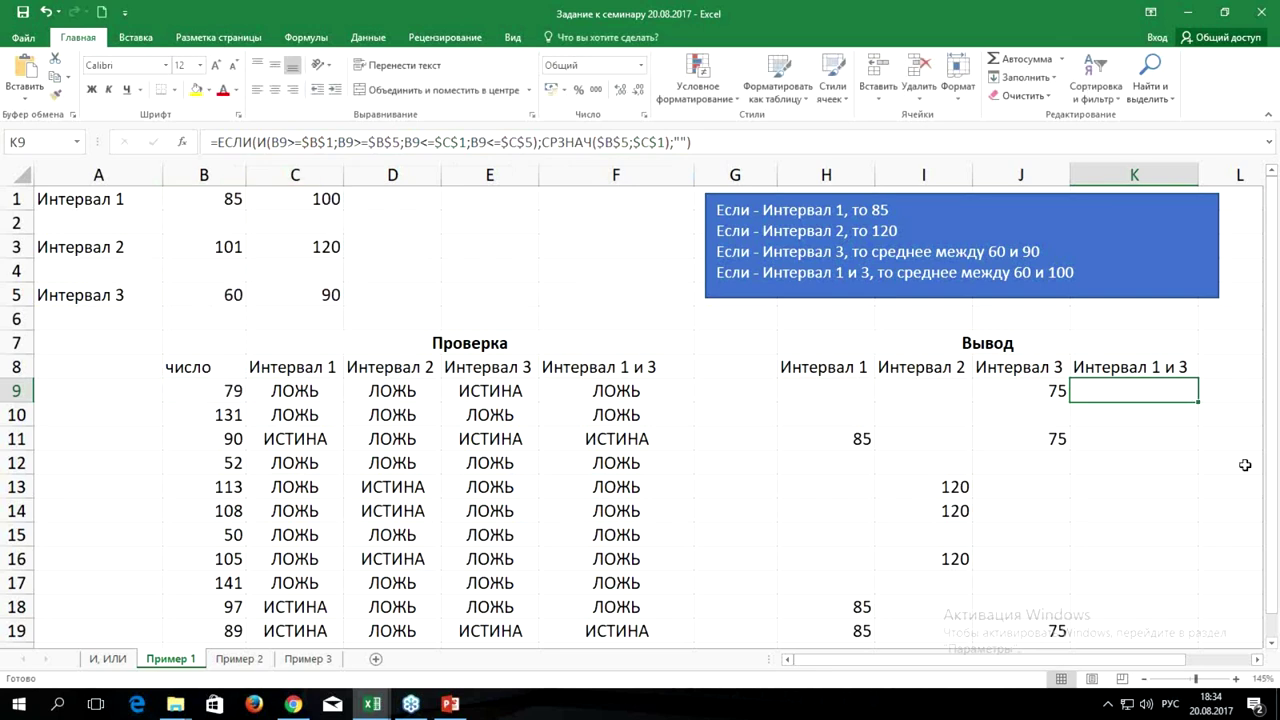
double_click(1198, 402)
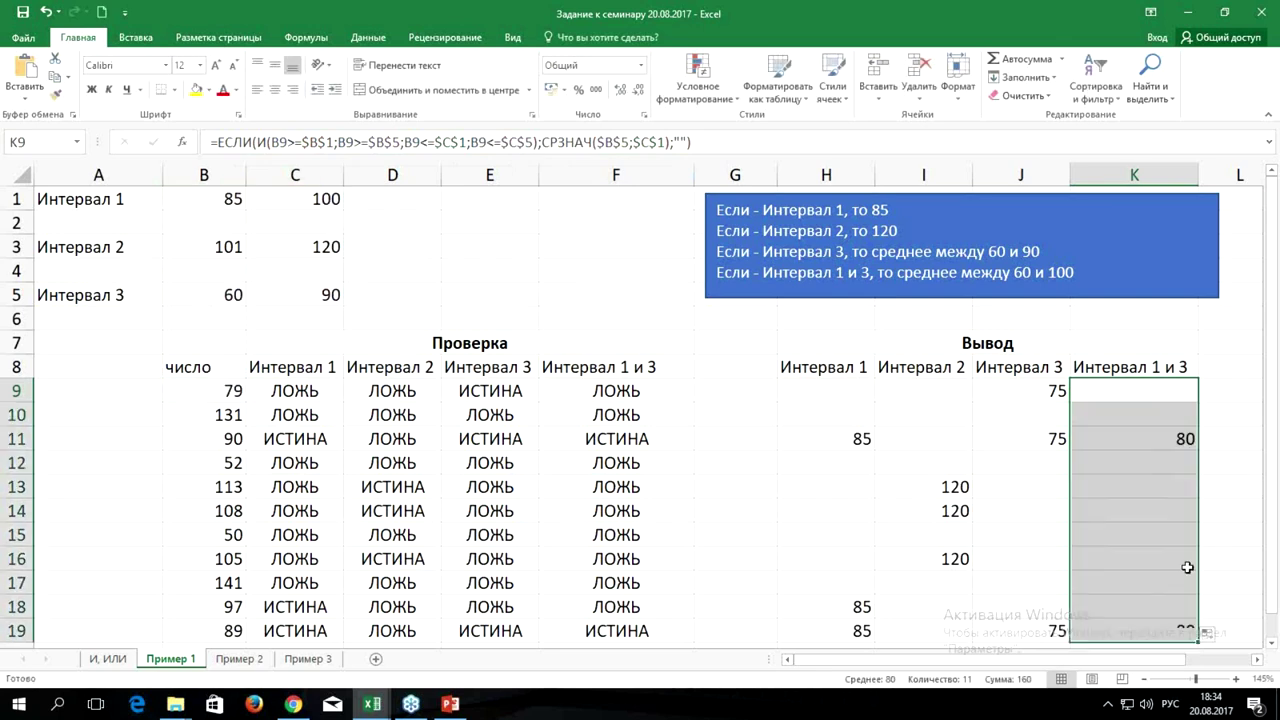
Check the bounds 85 in B1 and 90 in C5, then select K9.
scroll(1167, 467, down, 2)
click(206, 199)
click(302, 293)
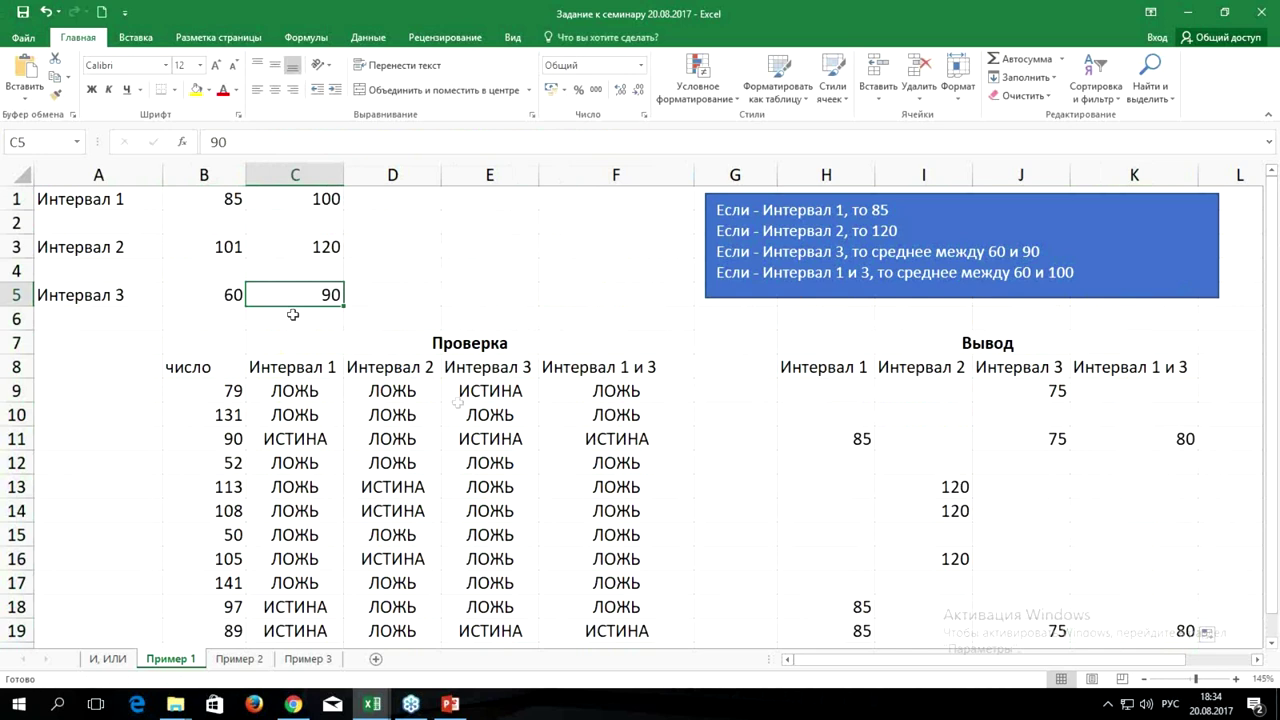
click(1125, 388)
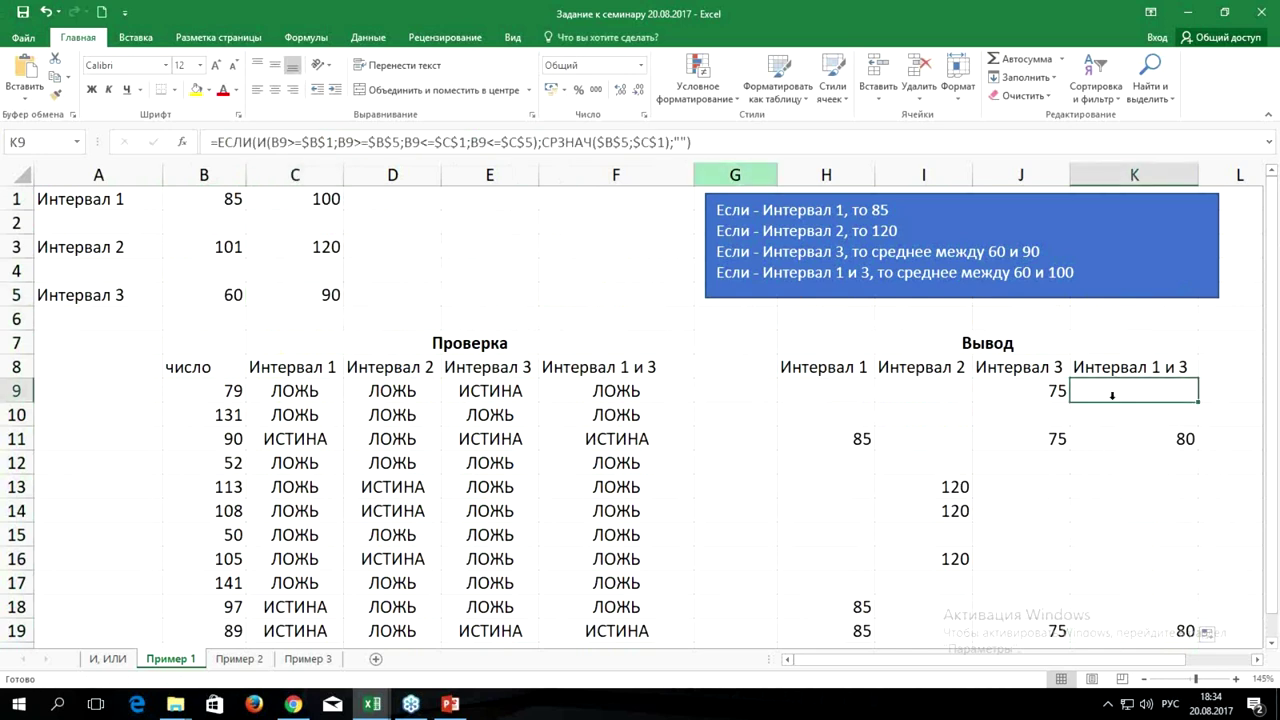
Replace K9's "" result with СРЗНАЧ($B$1;$C$5) and fill down to K19.
click(676, 140)
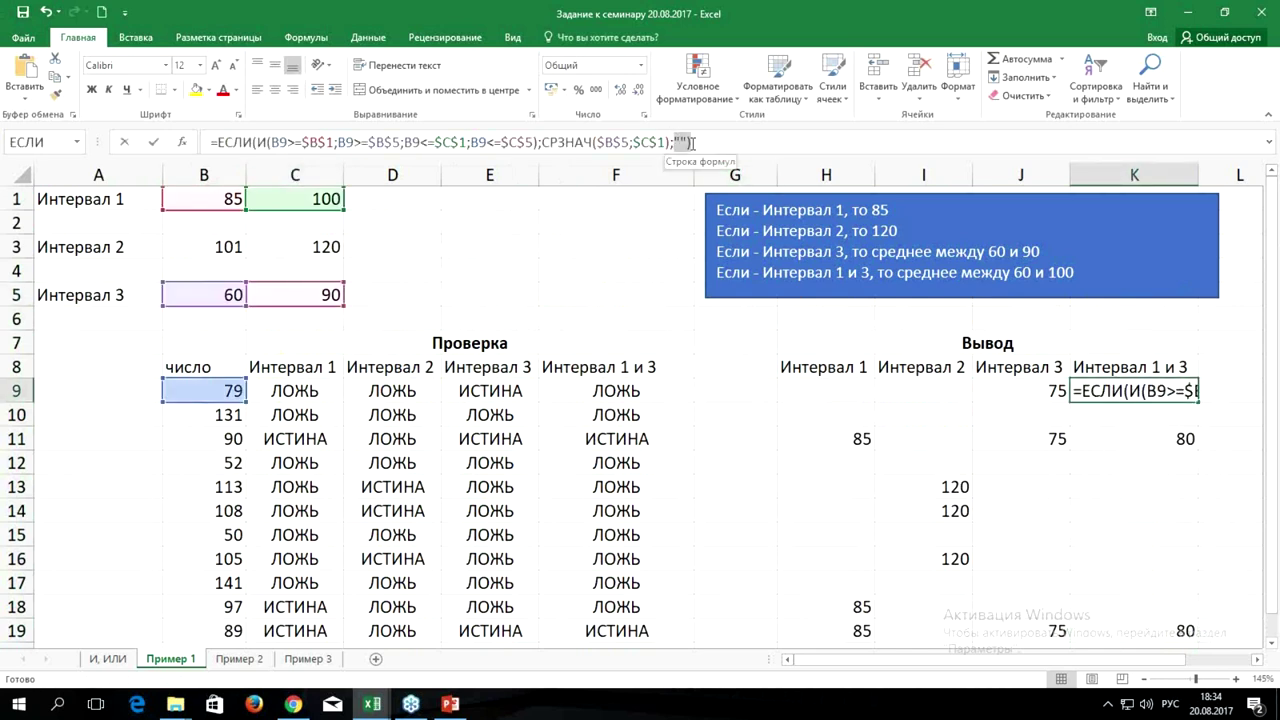
click(680, 142)
text(срз)
key(Tab)
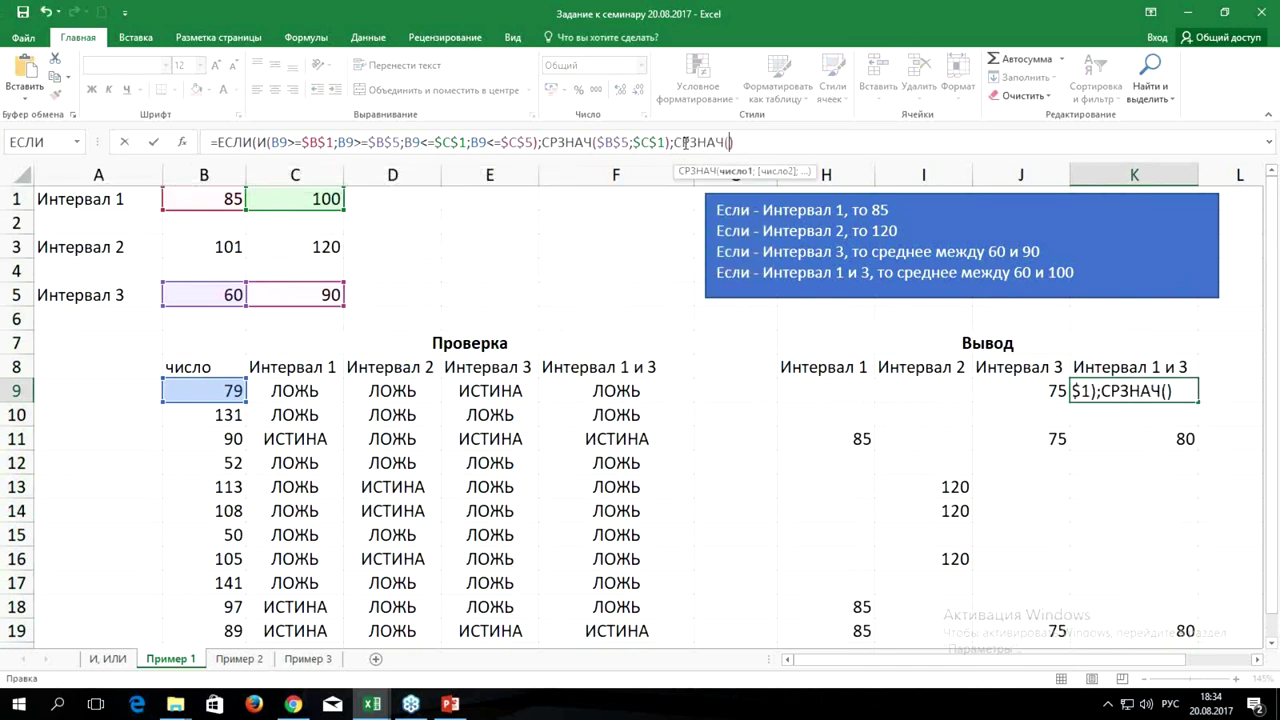
click(204, 199)
key(F4)
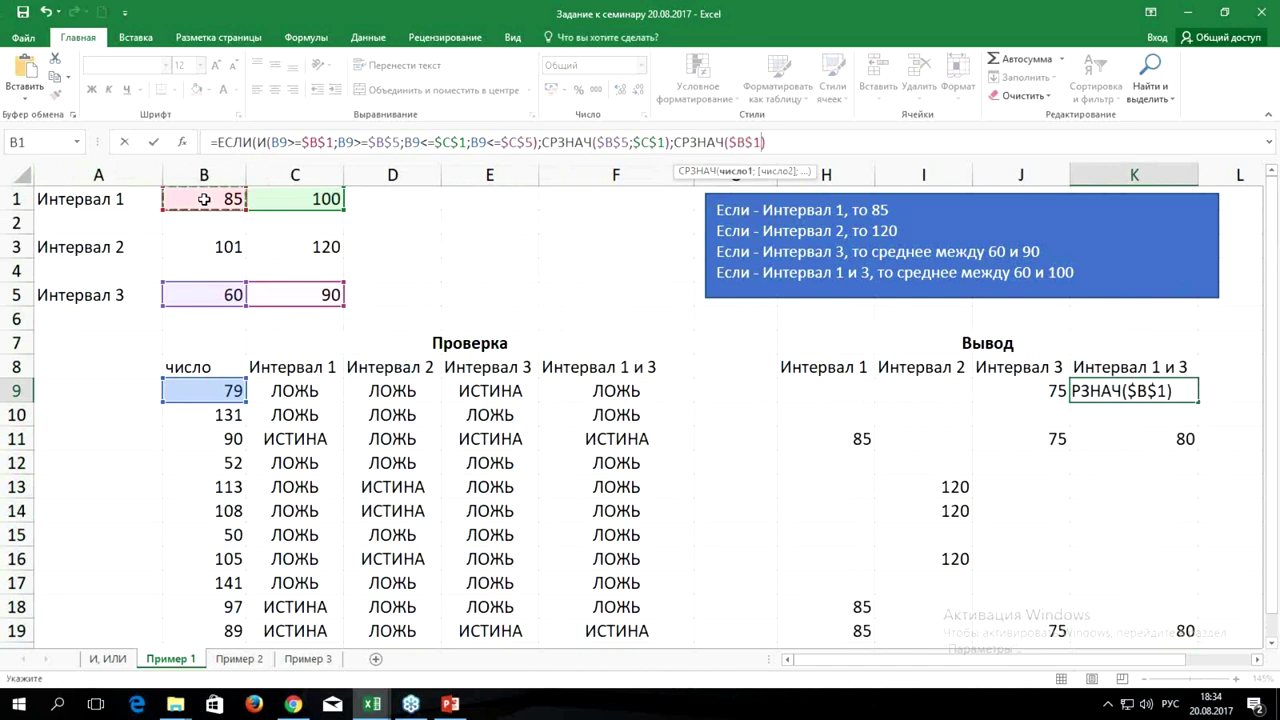
text(;)
click(287, 291)
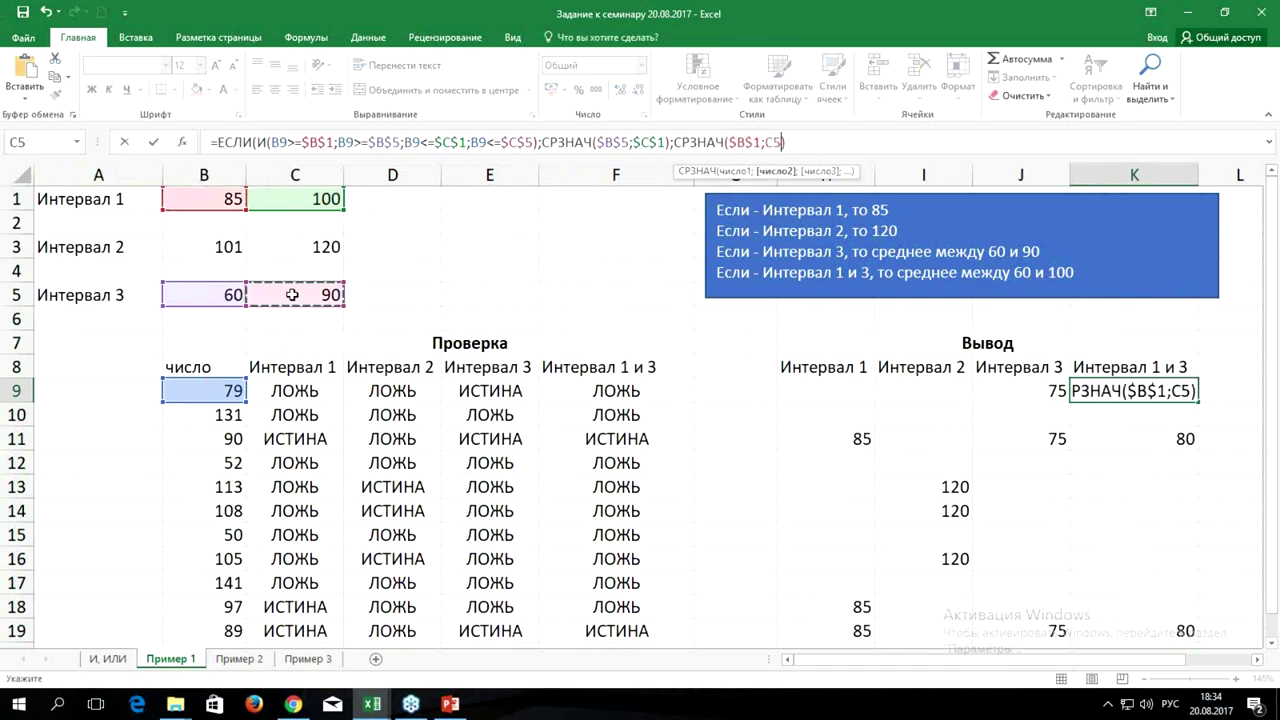
key(F4)
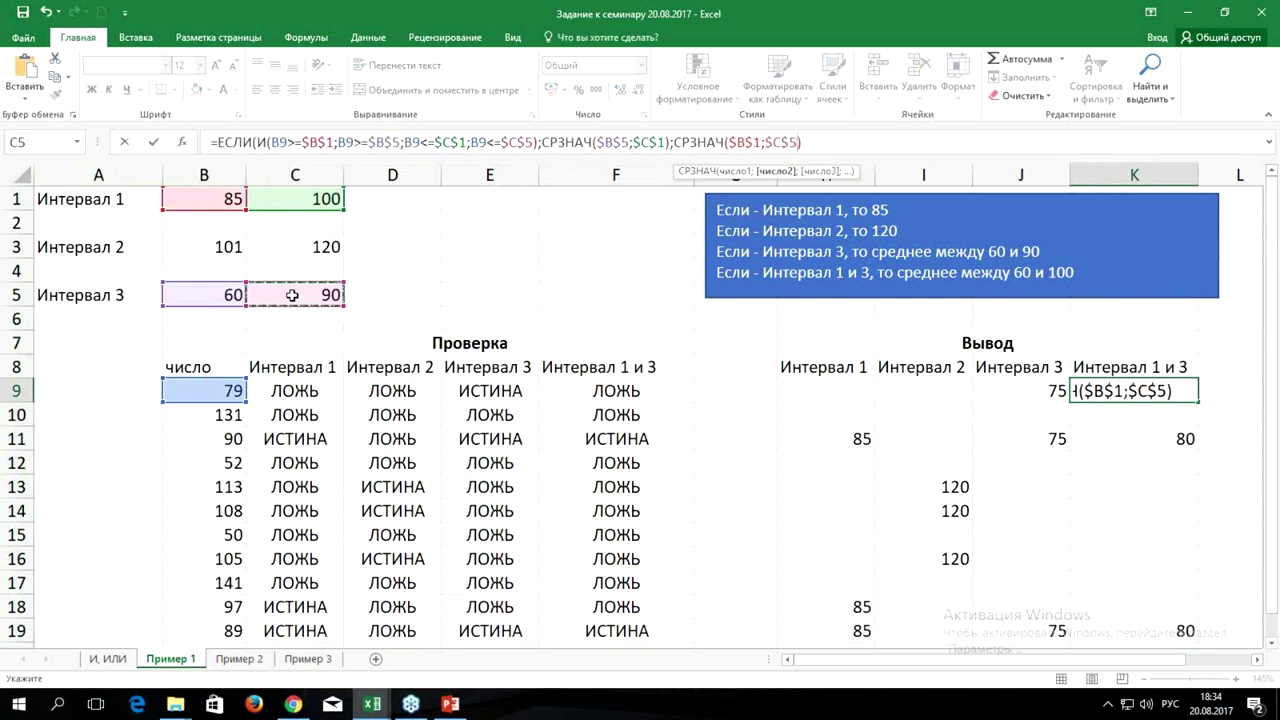
key(ctrl+Return)
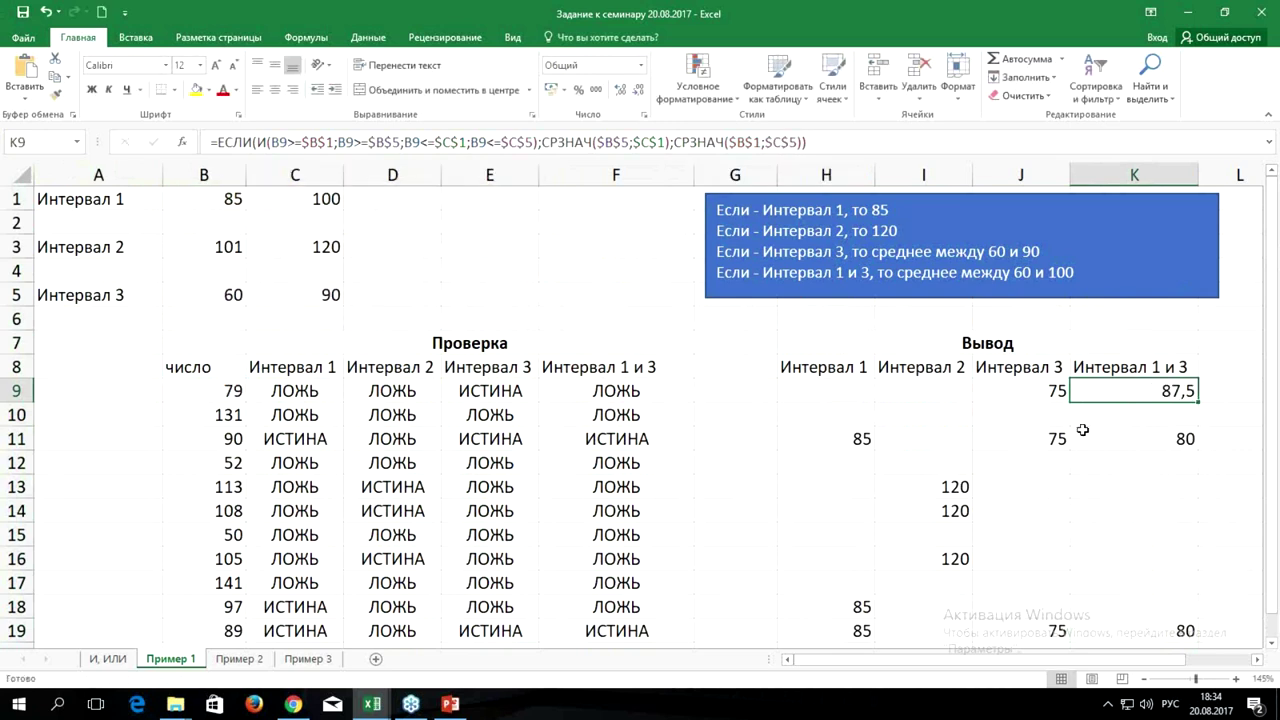
double_click(1199, 403)
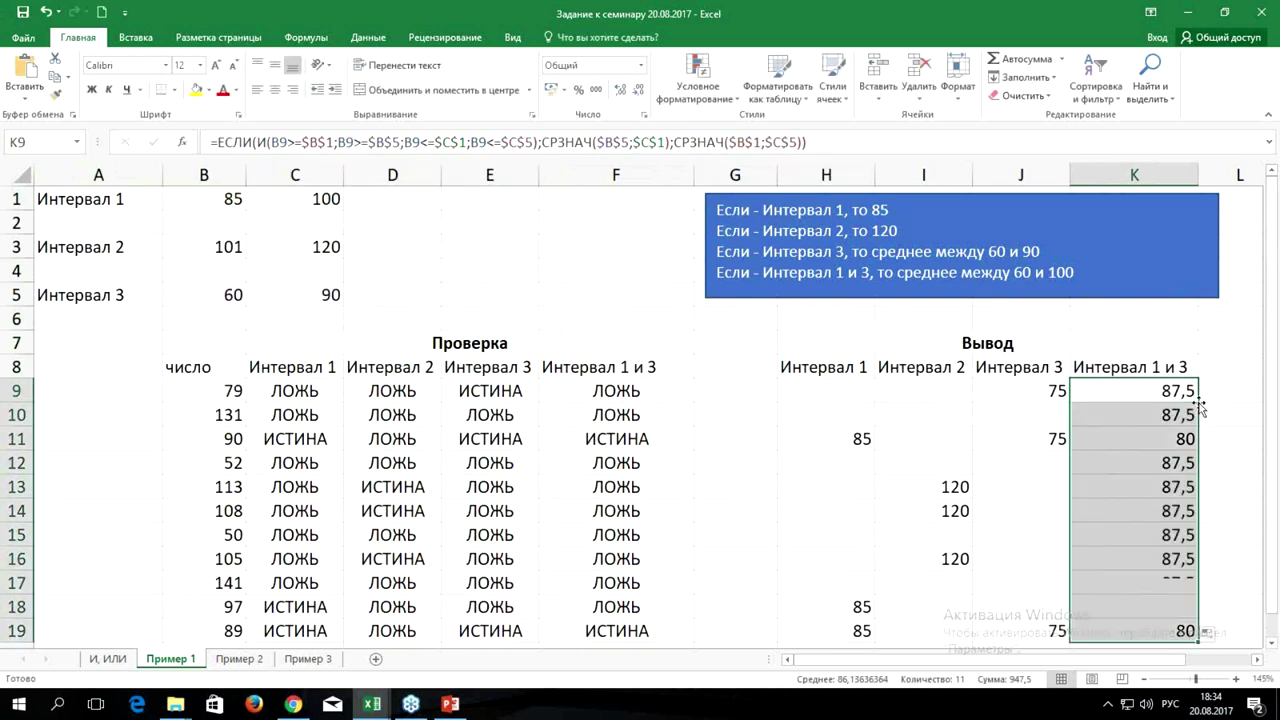
scroll(1247, 316, down, 2)
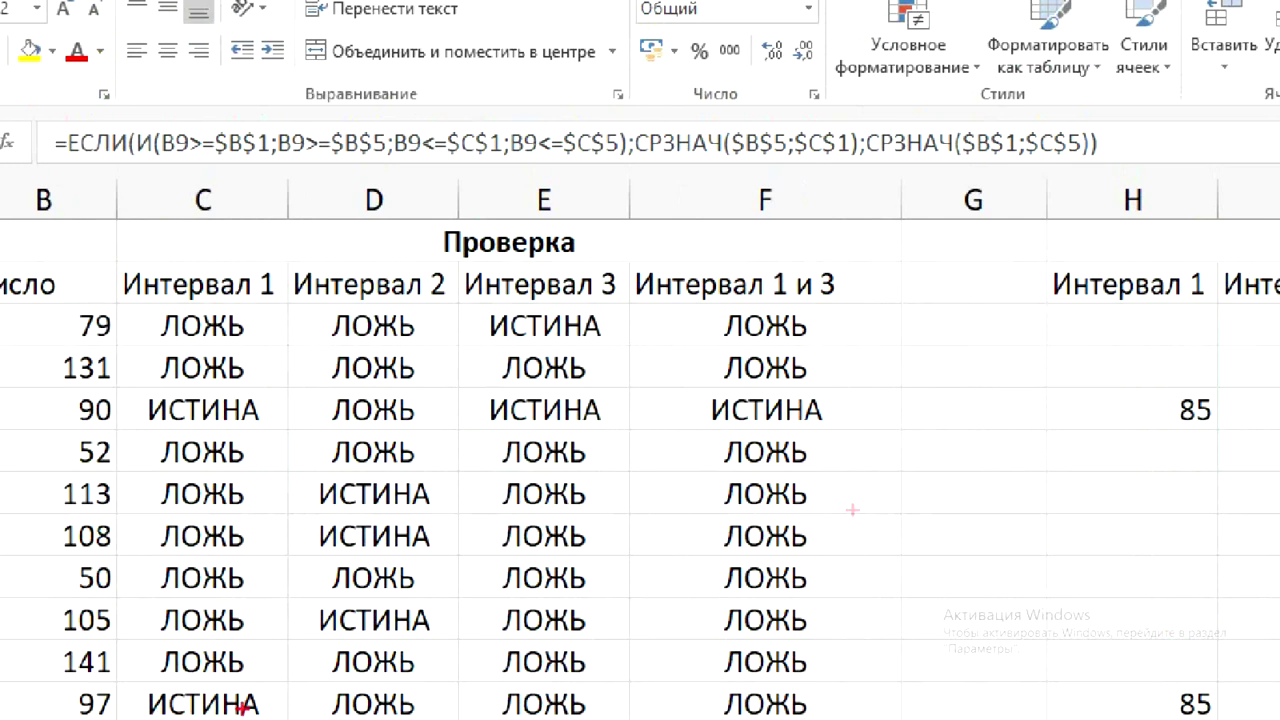
mouse_move(737, 62)
mouse_down()
mouse_move(738, 112)
mouse_move(765, 94)
mouse_up()
mouse_move(943, 57)
mouse_down()
mouse_move(942, 106)
mouse_move(952, 97)
mouse_up()
key(Escape)
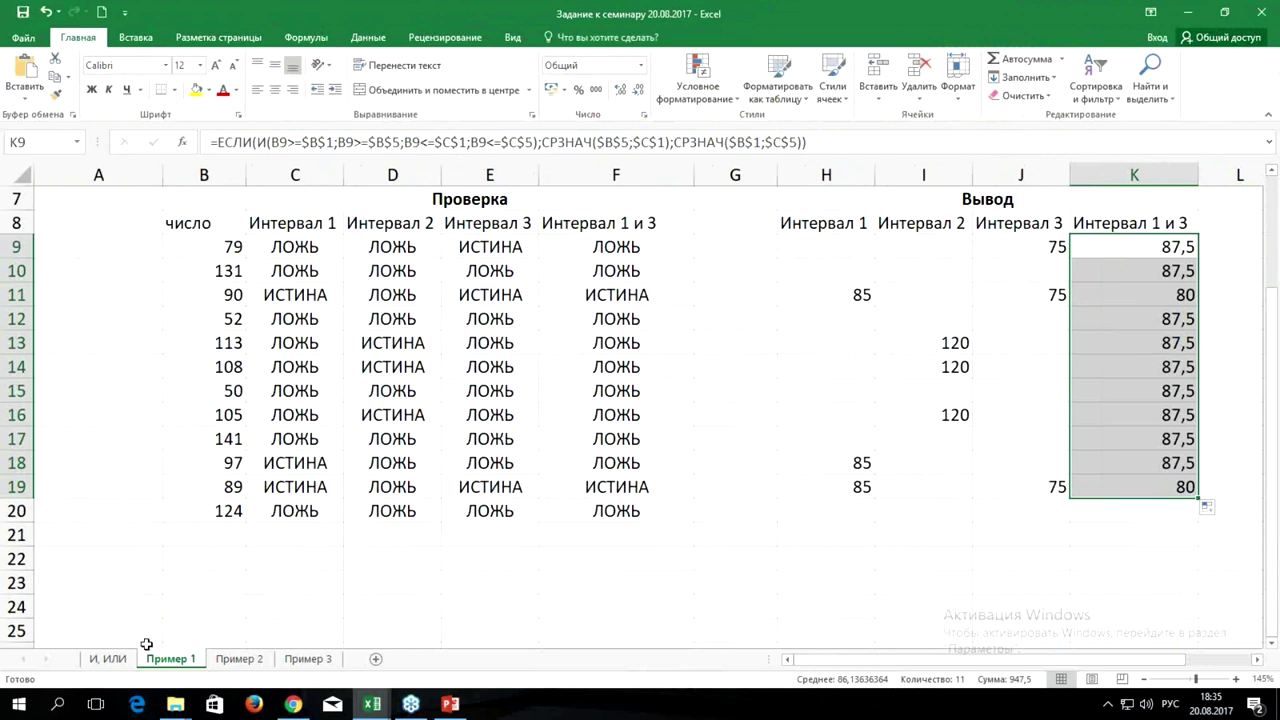
key(ctrl+Page_Down)
click(568, 476)
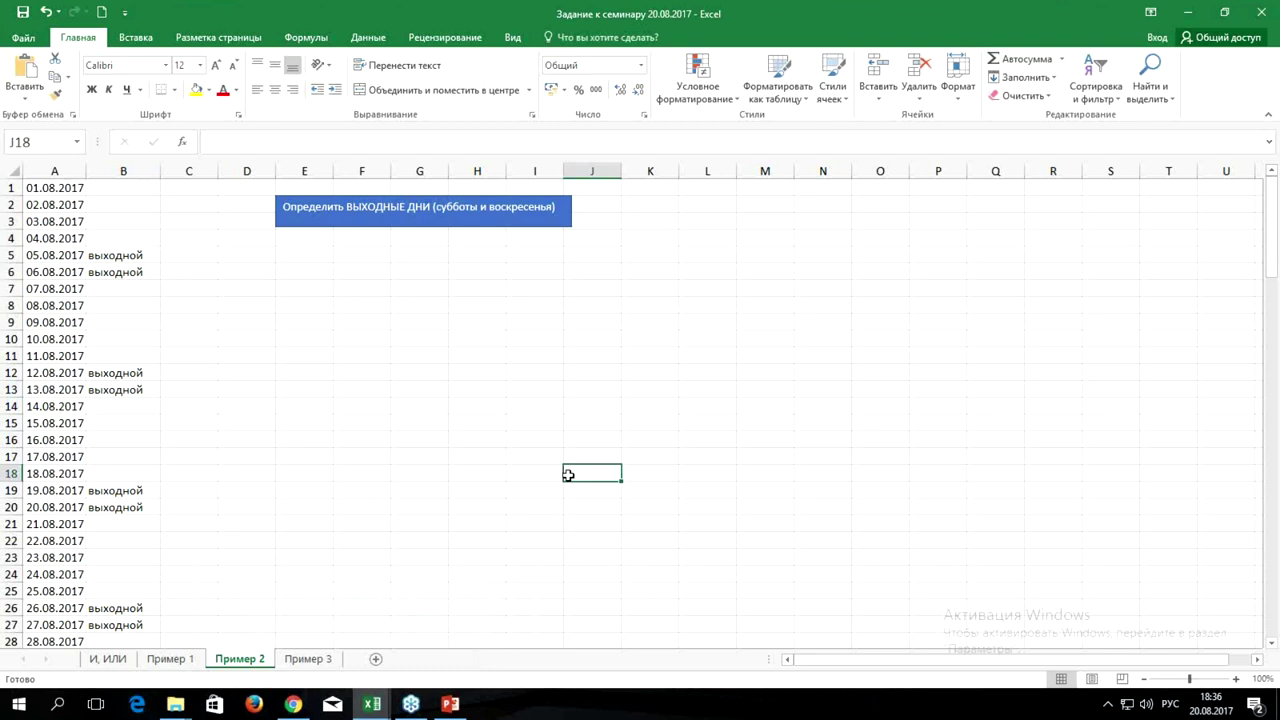
Drag the ВЫХОДНЫЕ ДНИ task note to the right on the Пример 2 sheet.
drag(337, 198, 522, 198)
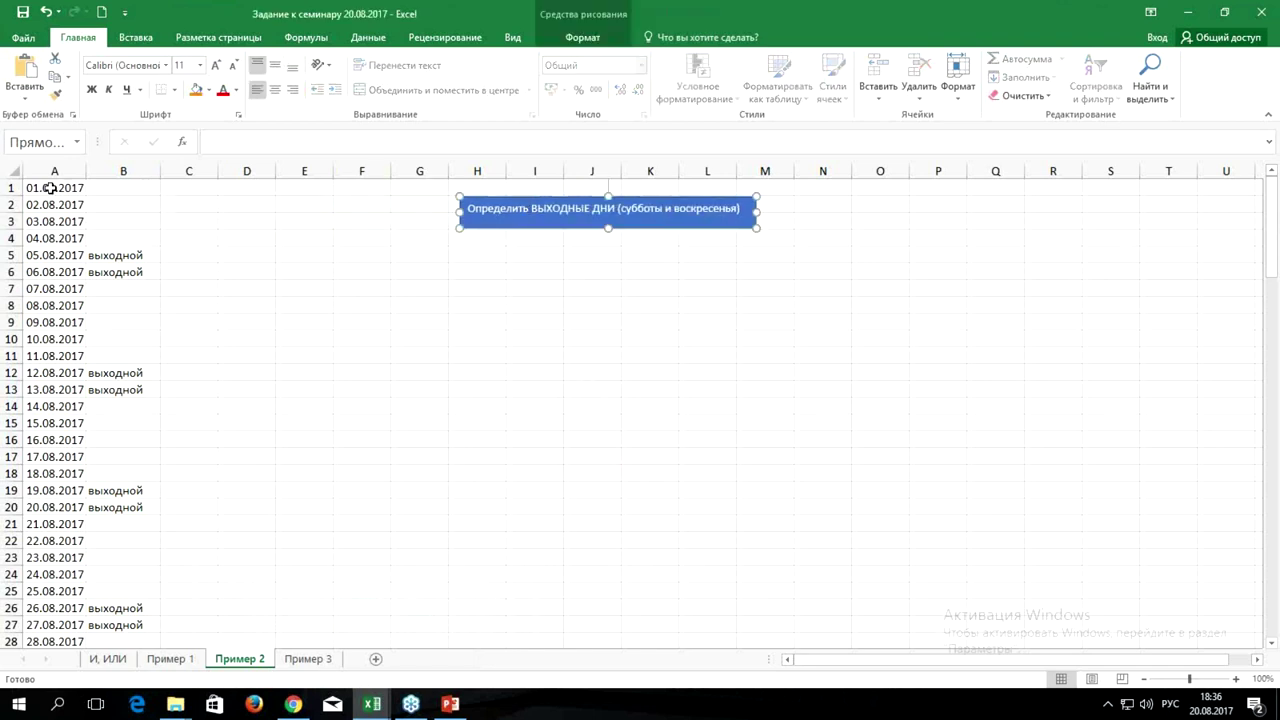
Deselect the task note and select C1 for the weekday formula.
click(46, 195)
click(186, 195)
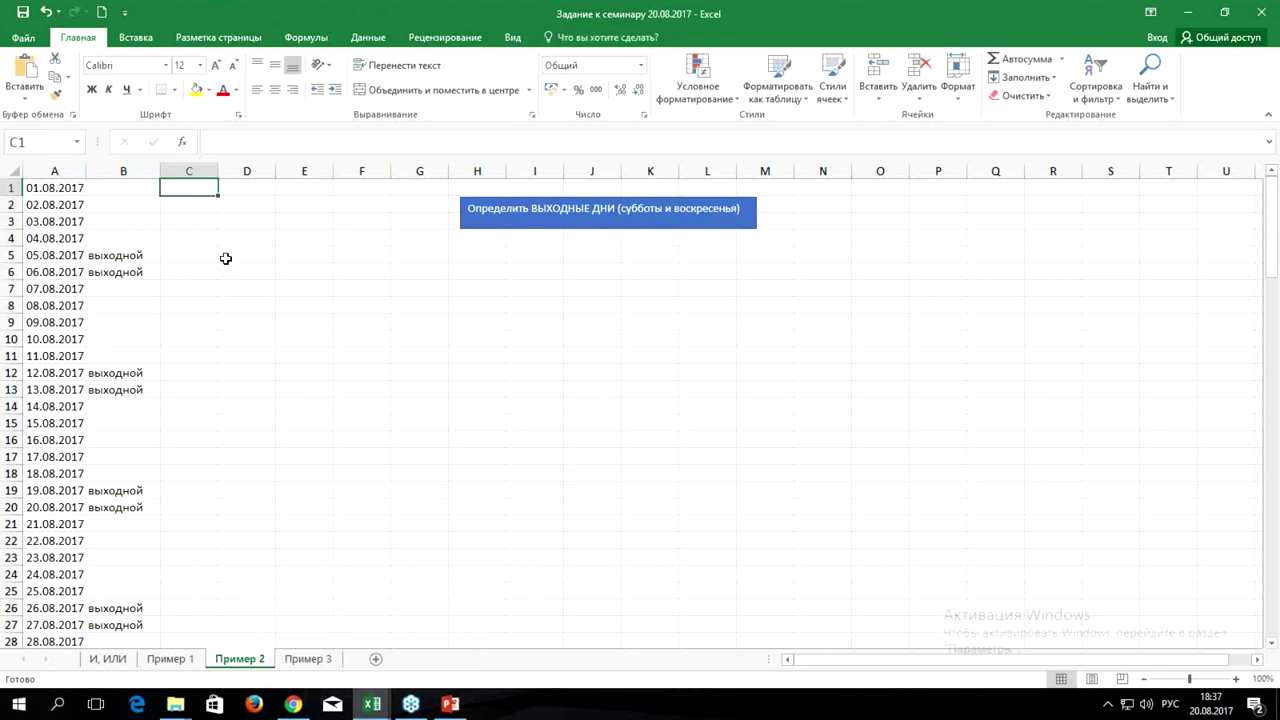
ctrl+scroll(521, 416, up, 6)
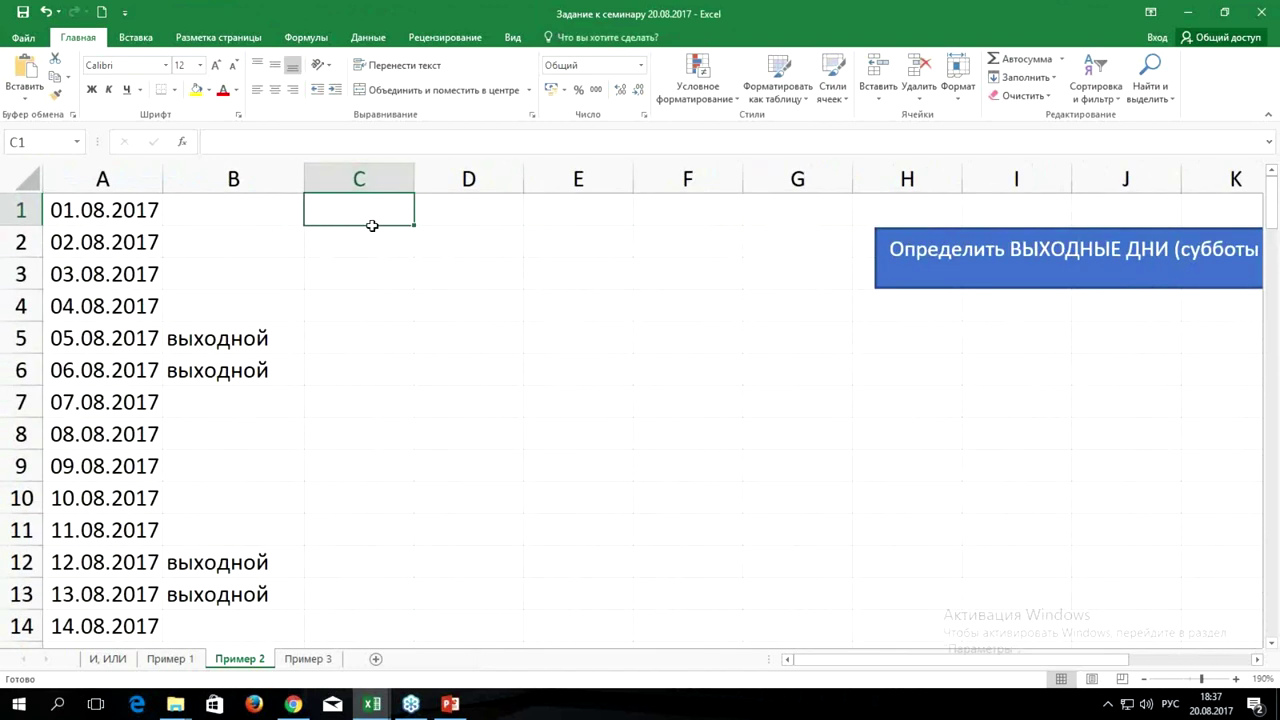
Enter =ДЕНЬНЕД(A1) in C1 and fill it down column C.
text(=ден)
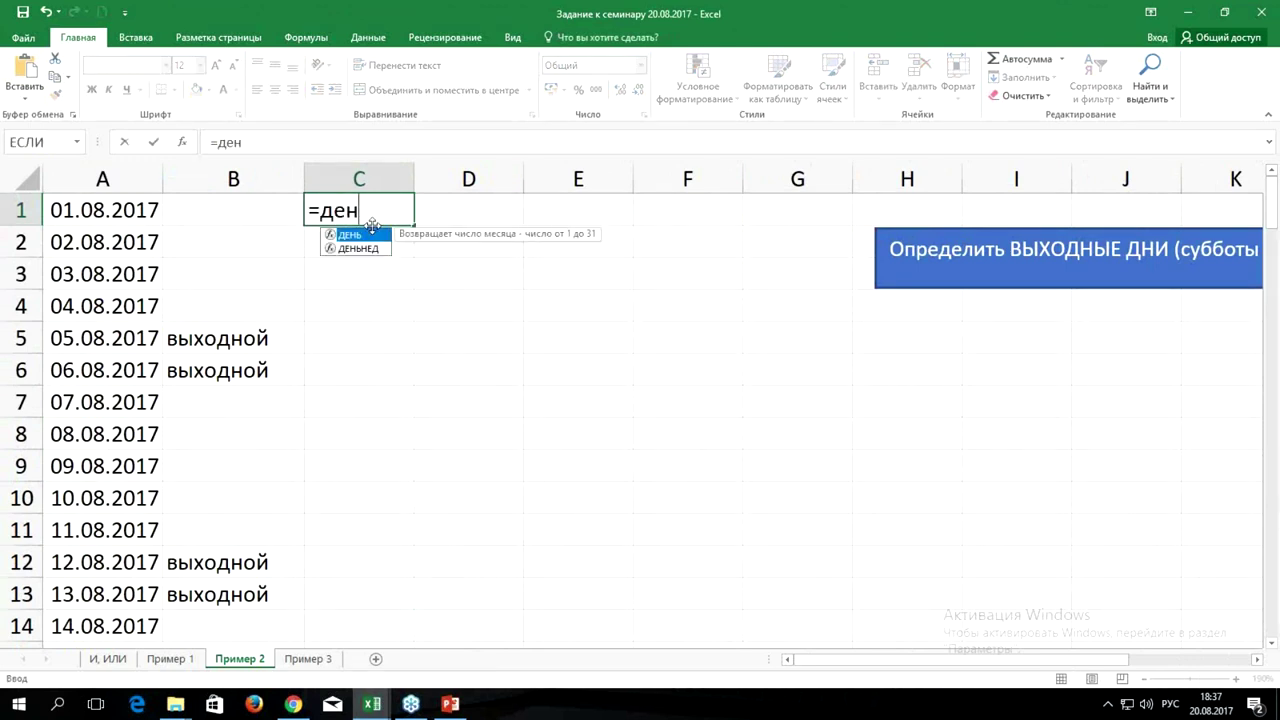
key(Down)
key(Tab)
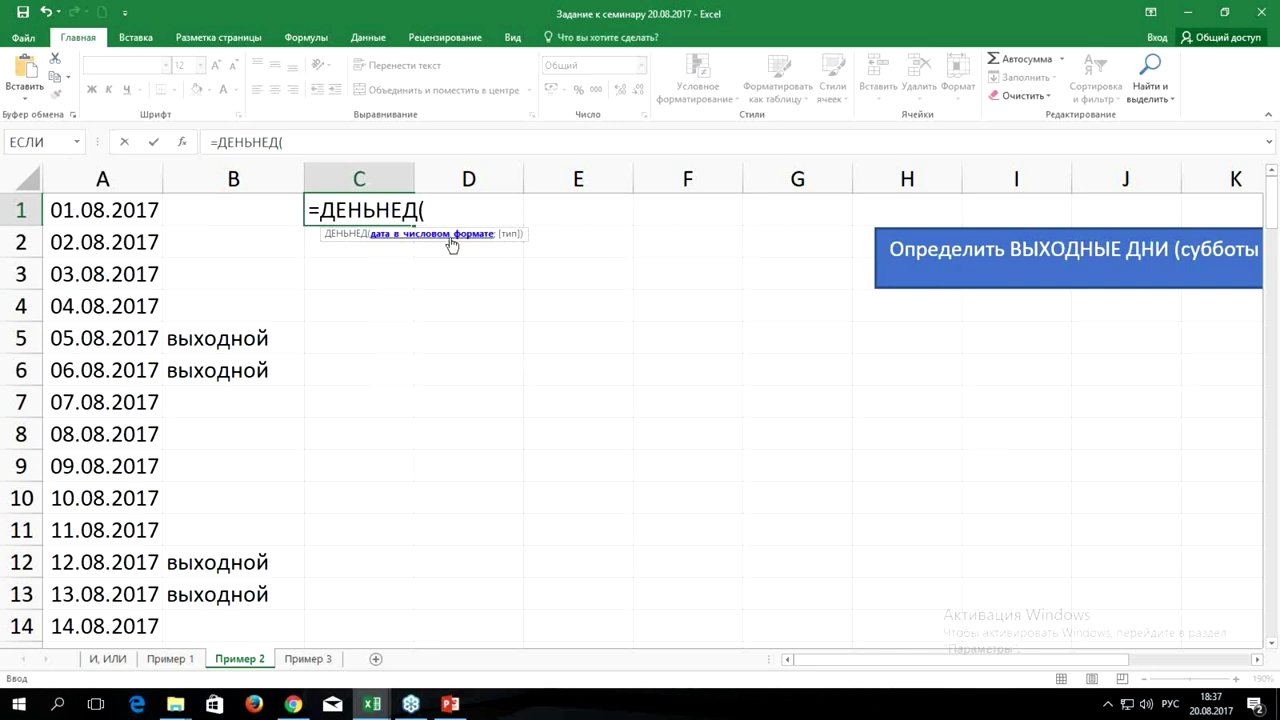
click(76, 209)
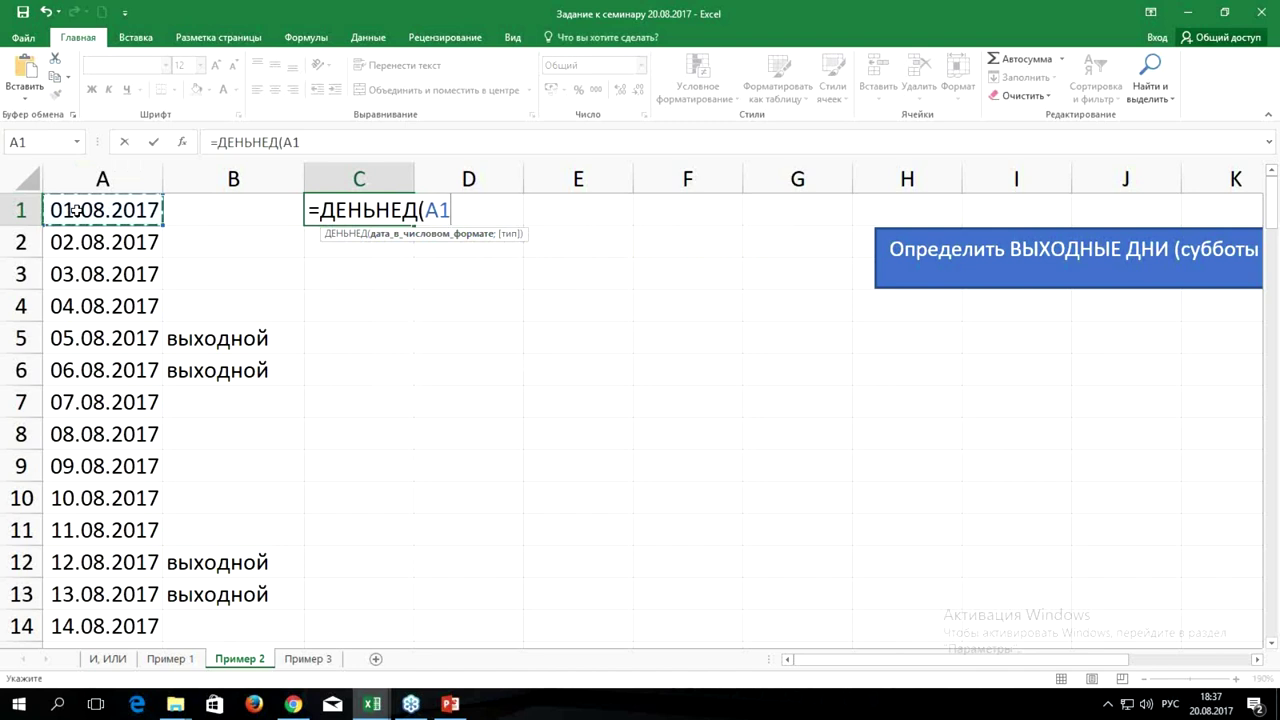
key(ctrl+Return)
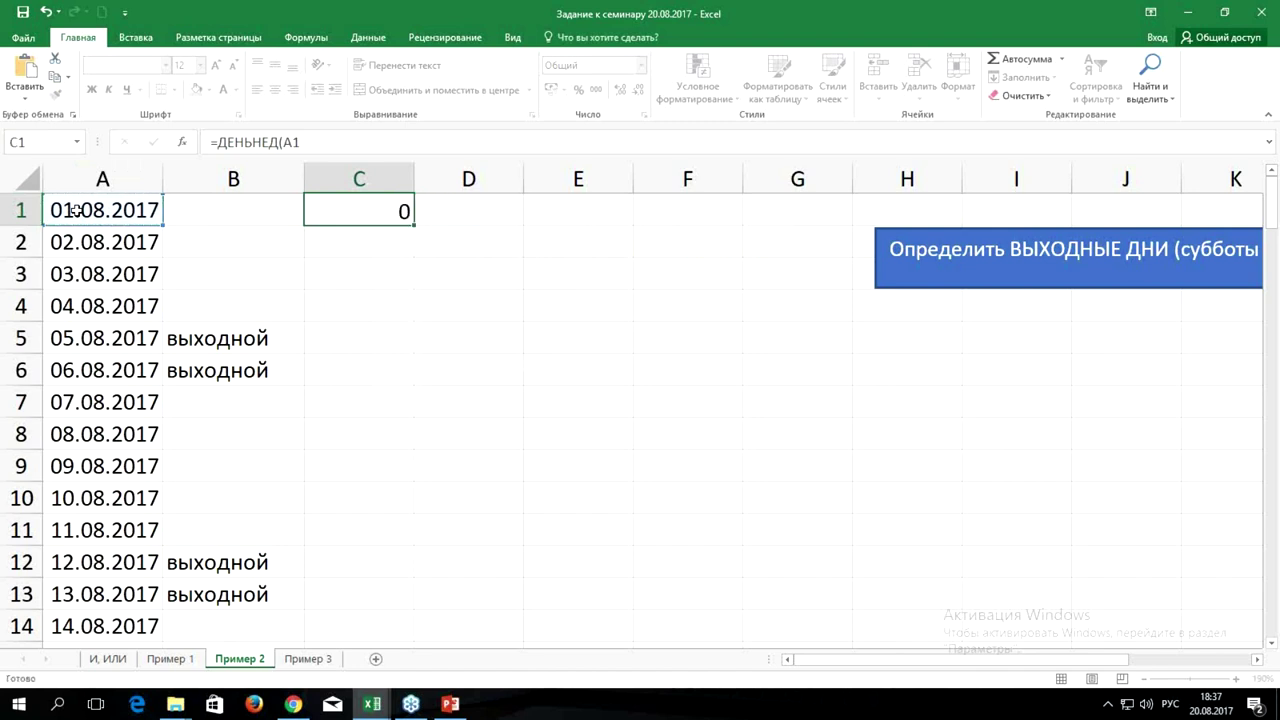
double_click(413, 226)
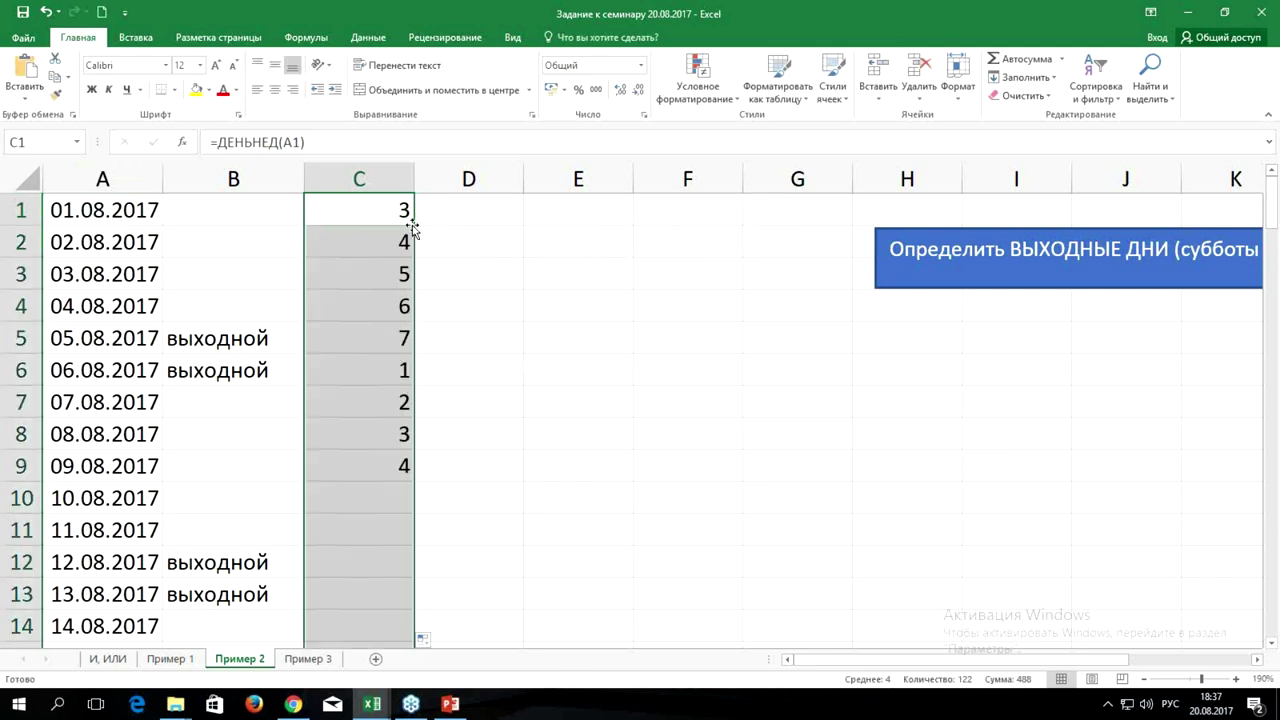
Compare the weekend labels with weekday numbers 7 and 1, then reopen C1's formula after A1.
mouse_move(195, 341)
mouse_down()
mouse_move(334, 343)
mouse_move(361, 363)
mouse_up()
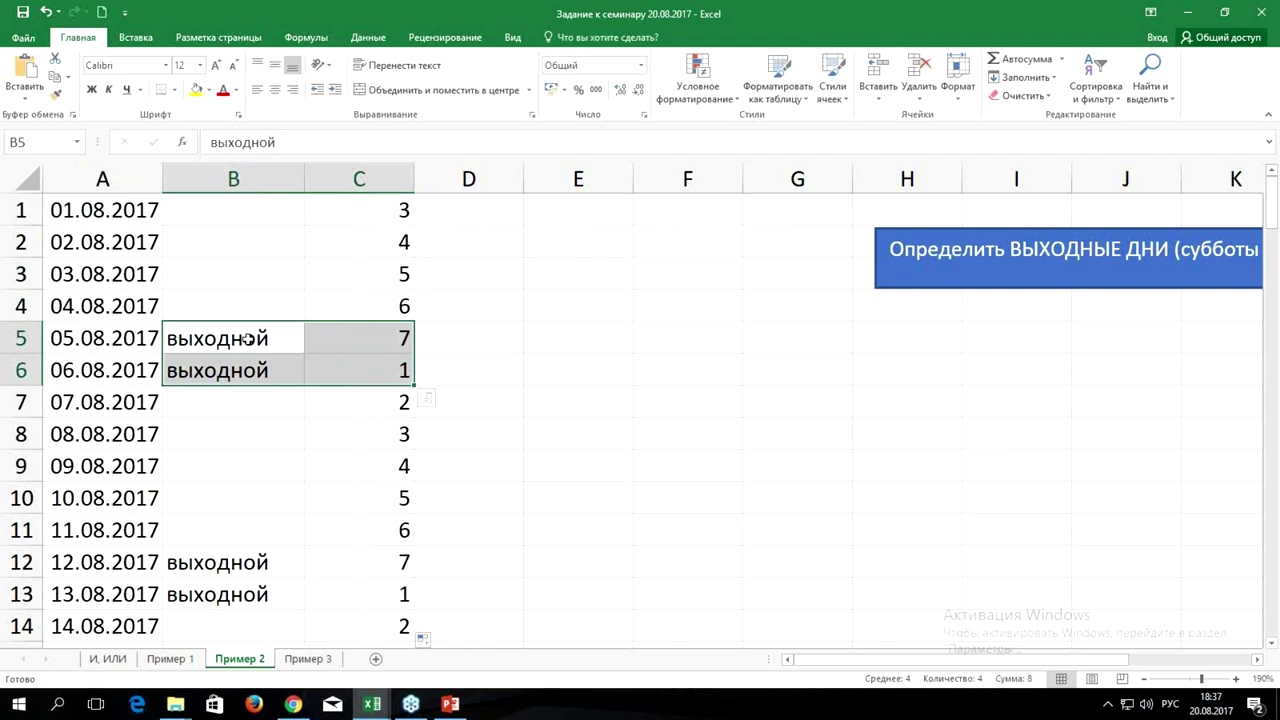
drag(220, 337, 216, 370)
drag(366, 336, 371, 364)
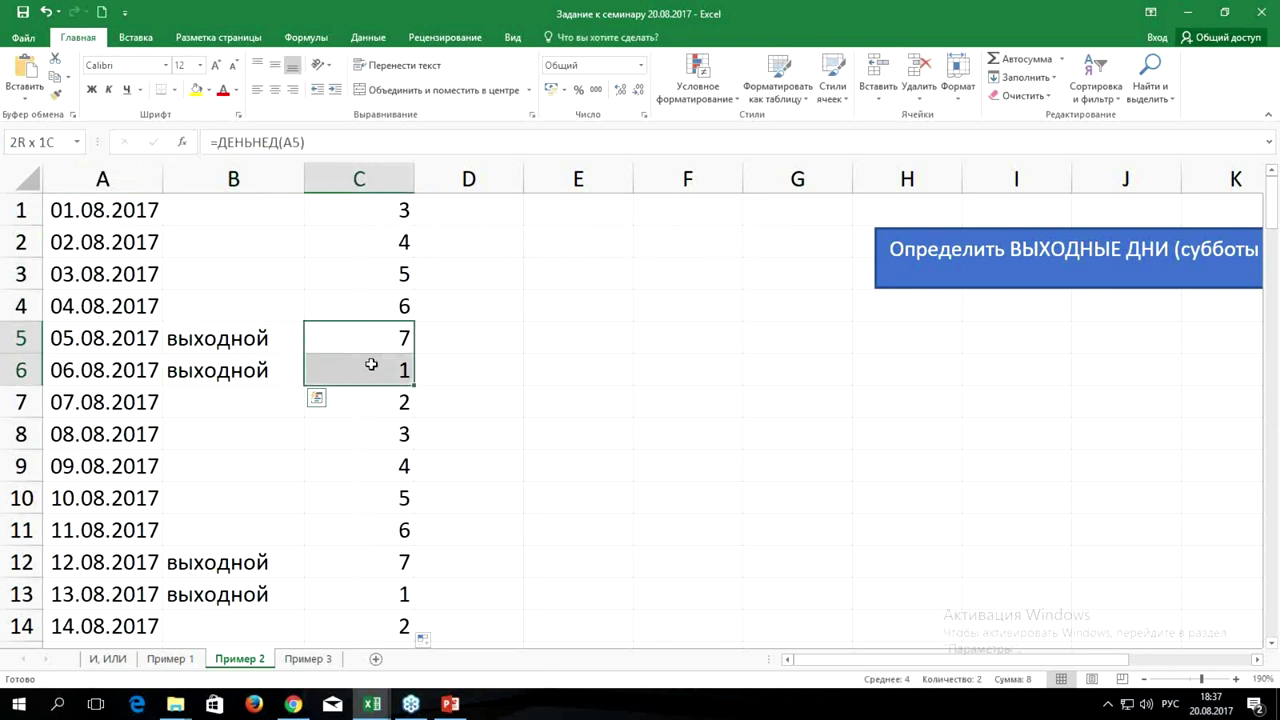
click(367, 210)
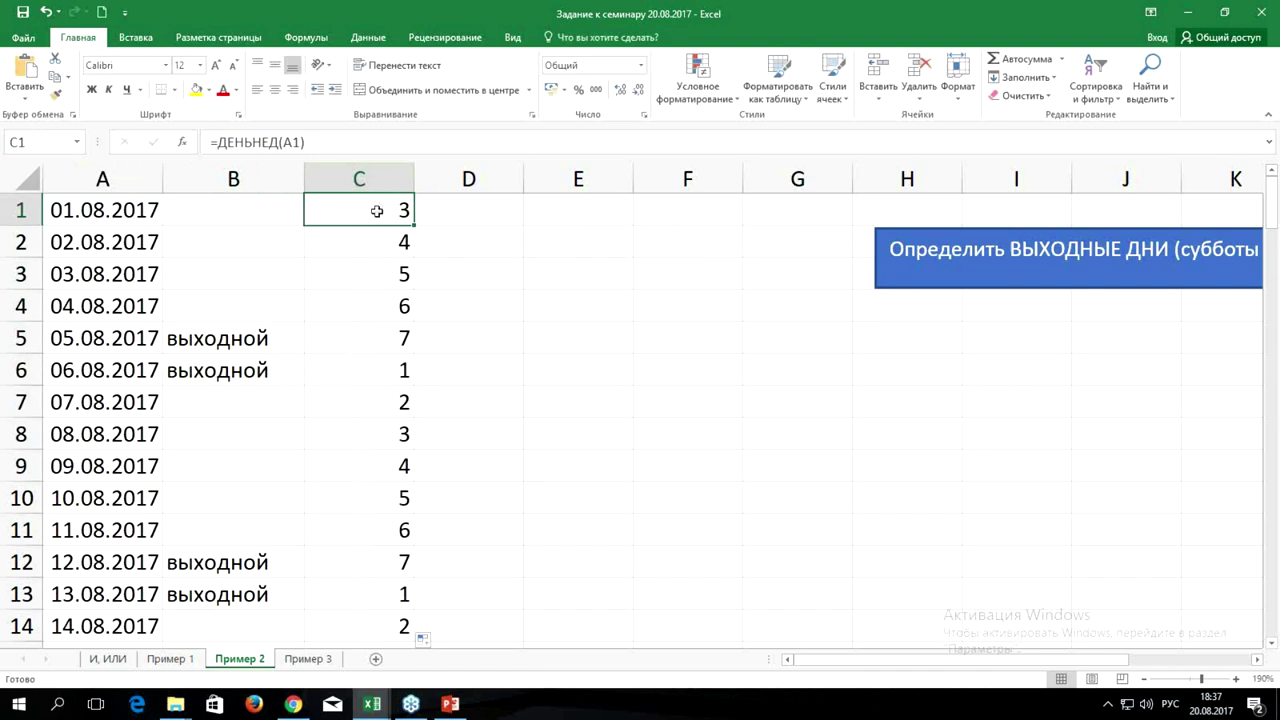
double_click(398, 208)
click(451, 210)
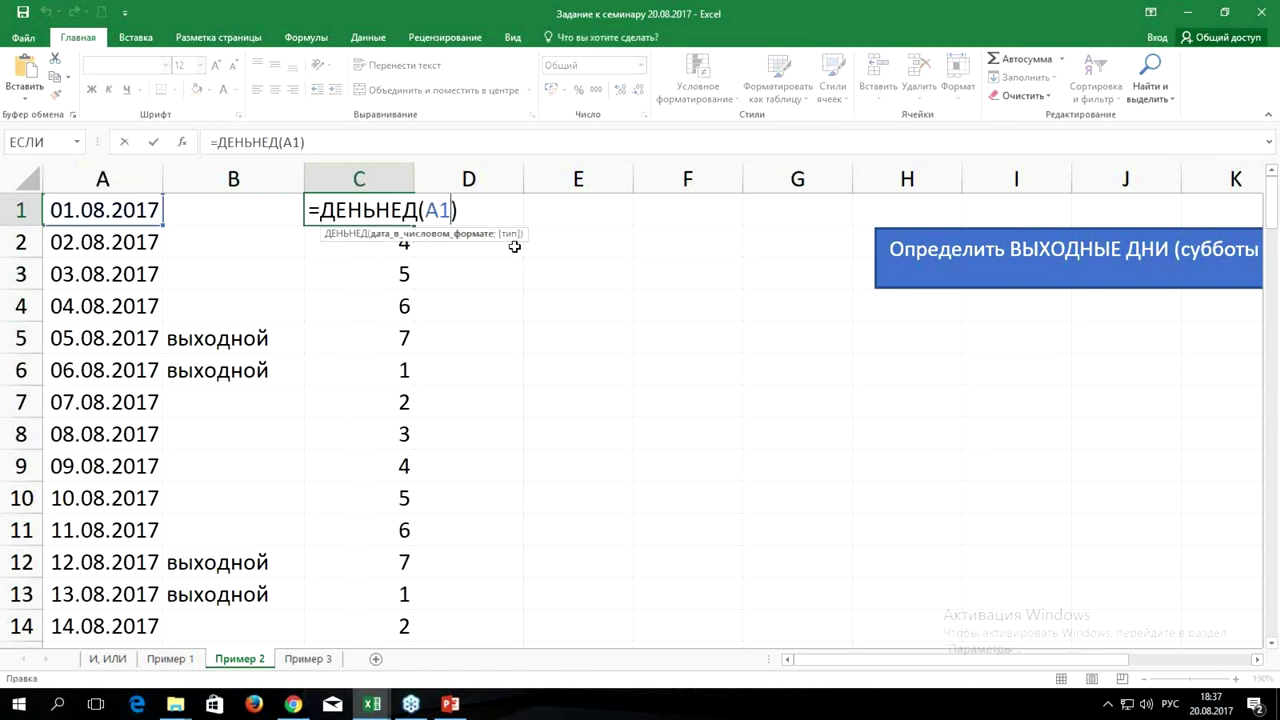
Add return type 2 after A1 in C1's ДЕНЬНЕД formula.
text(;)
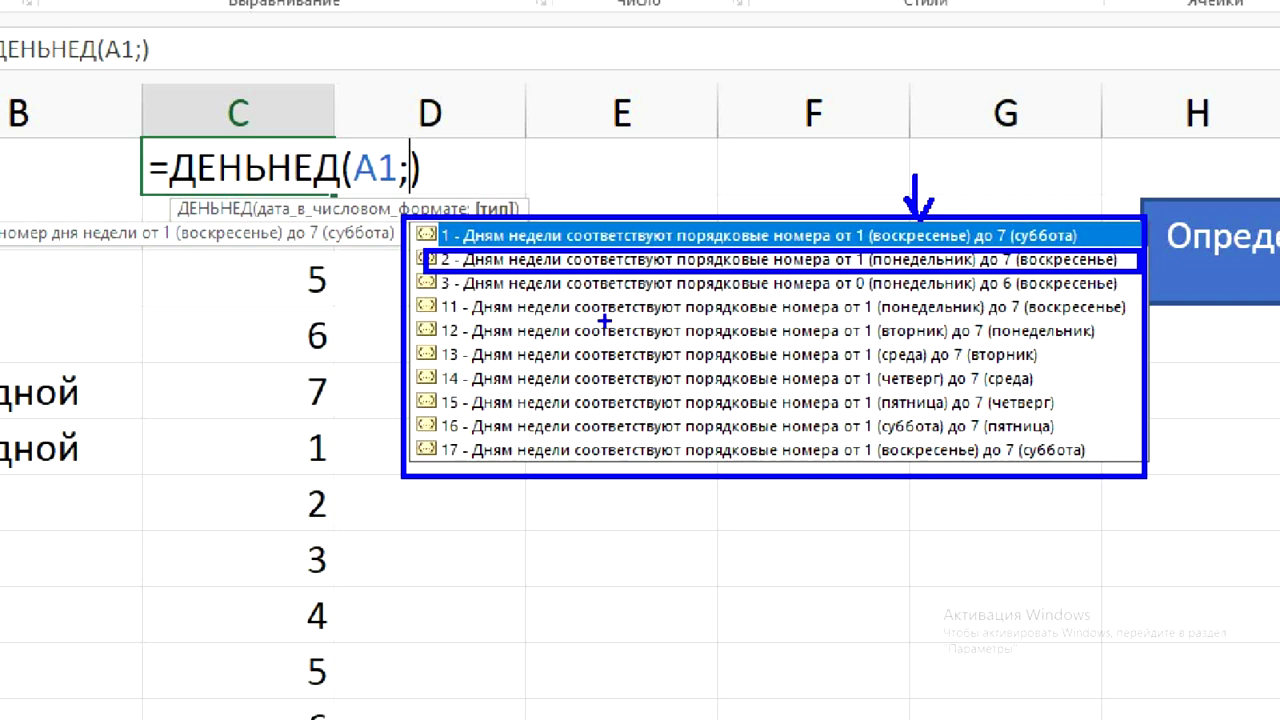
drag(850, 293, 910, 293)
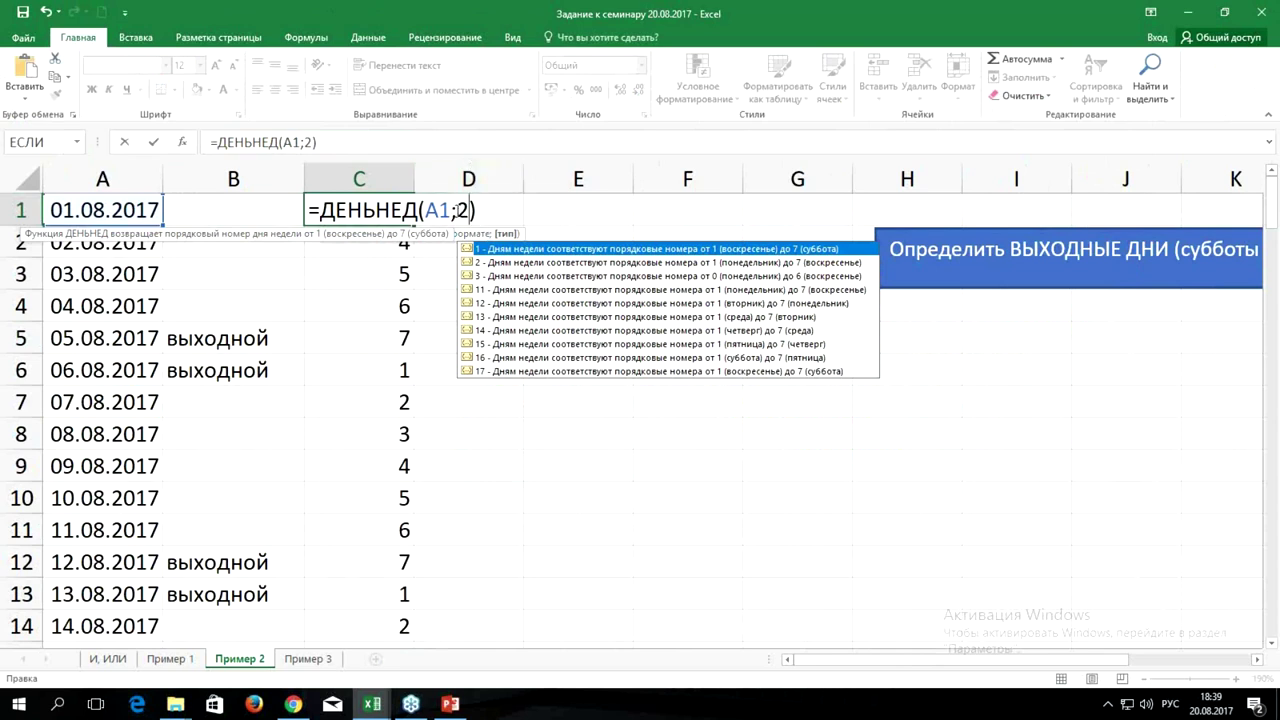
Commit =ДЕНЬНЕД(A1;2), fill it down, and check Saturdays show 6 and Sundays 7.
key(ctrl+Return)
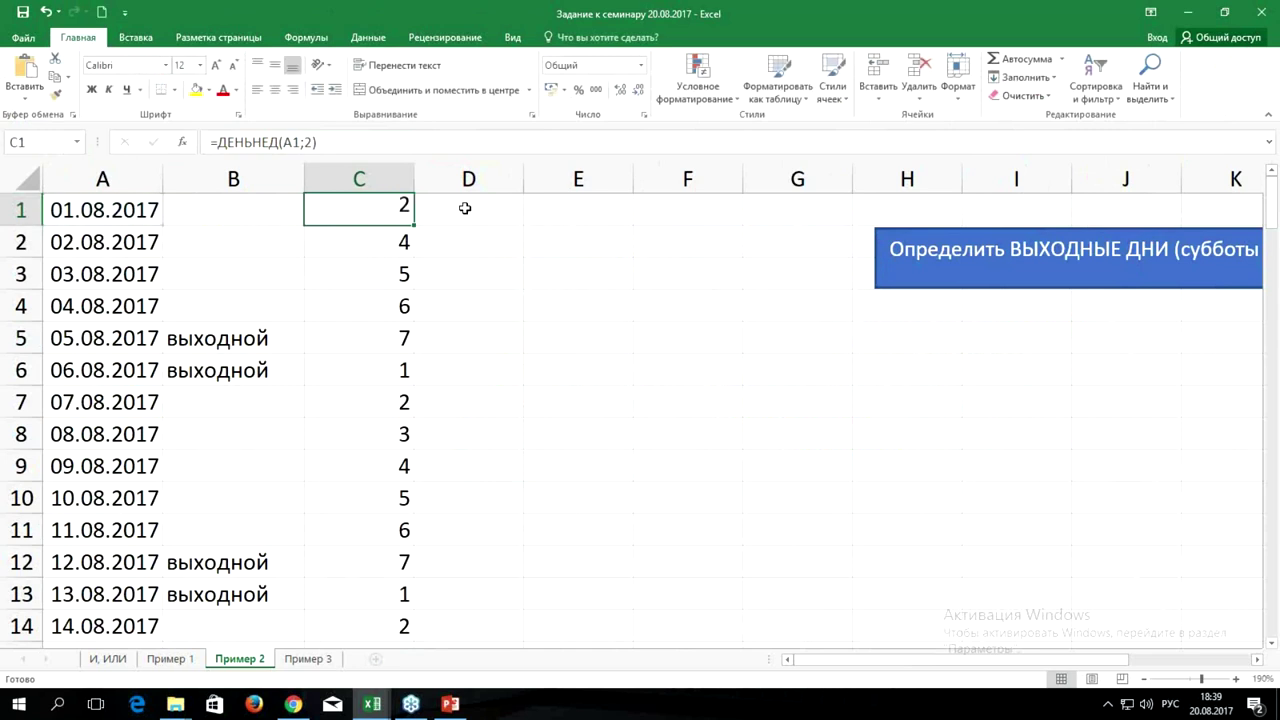
double_click(413, 226)
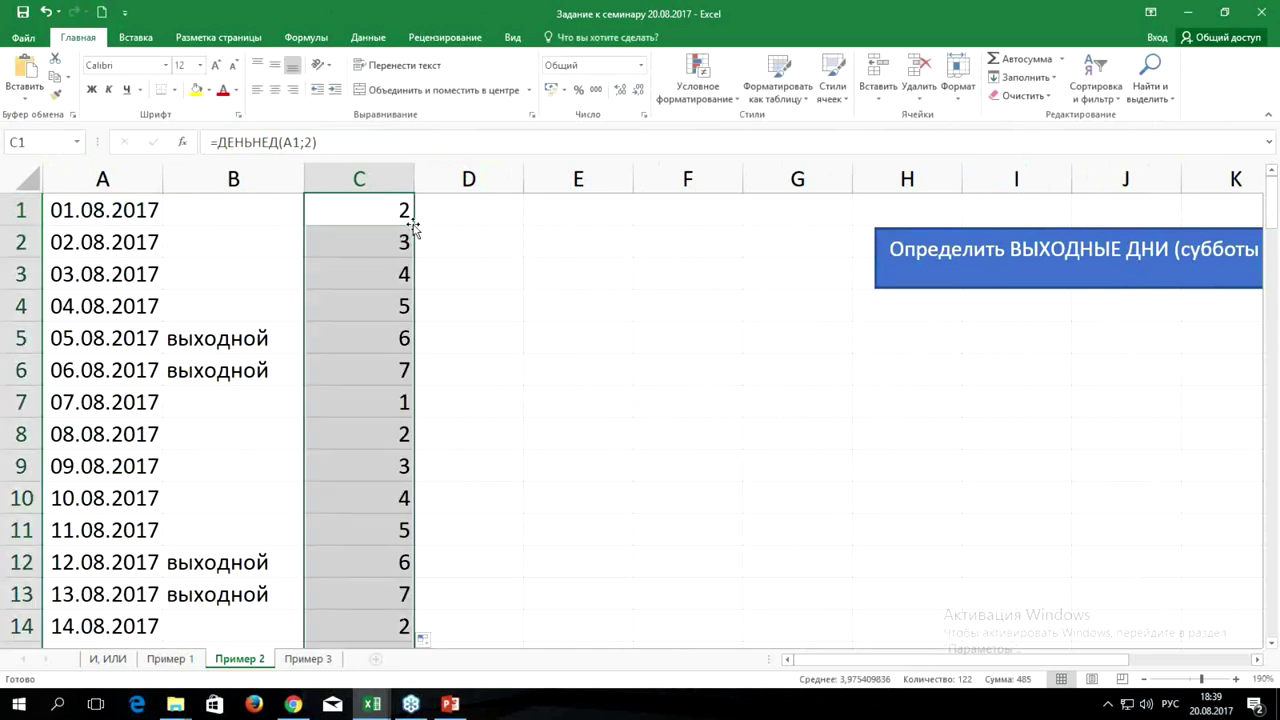
mouse_move(240, 338)
mouse_down()
mouse_move(387, 338)
mouse_move(390, 371)
mouse_up()
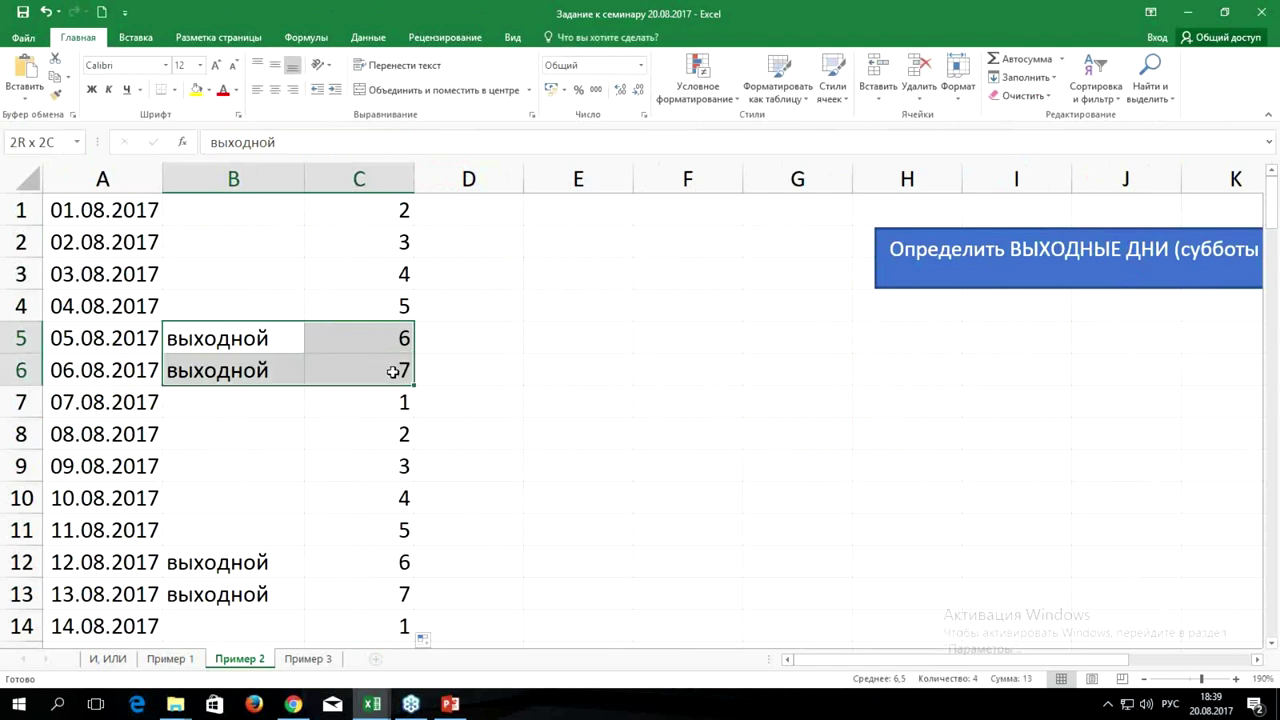
click(389, 210)
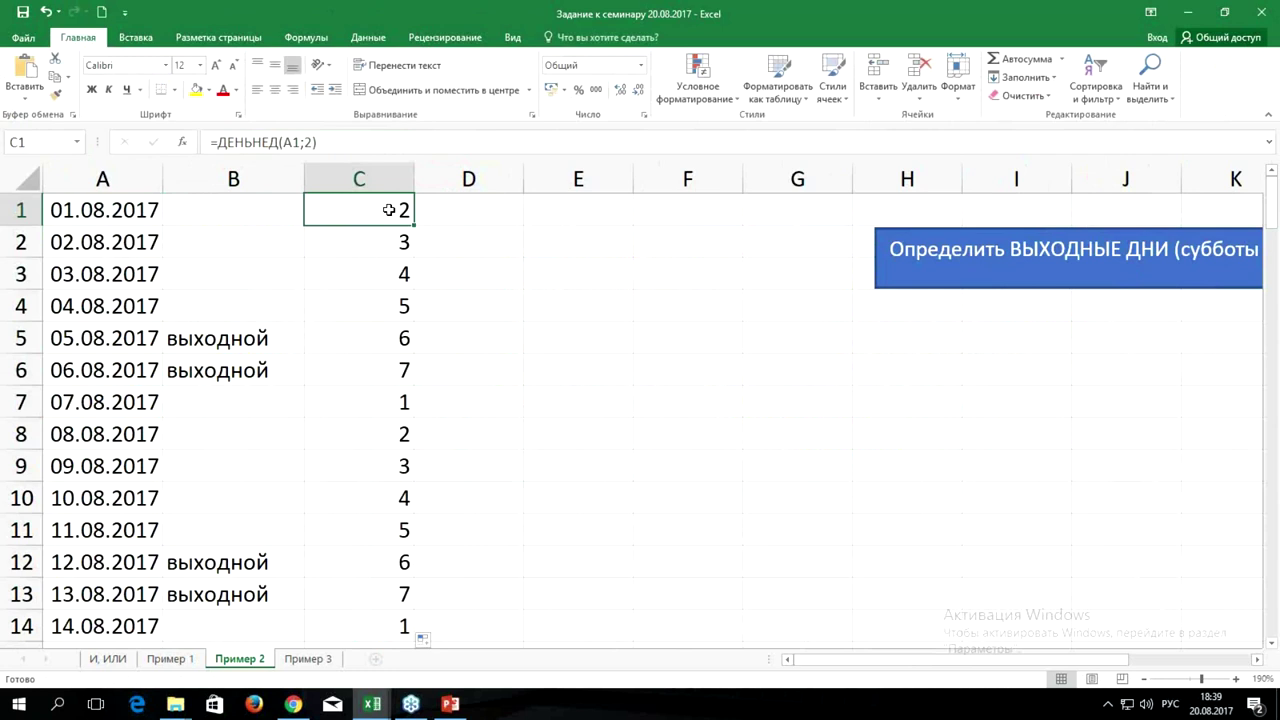
click(388, 337)
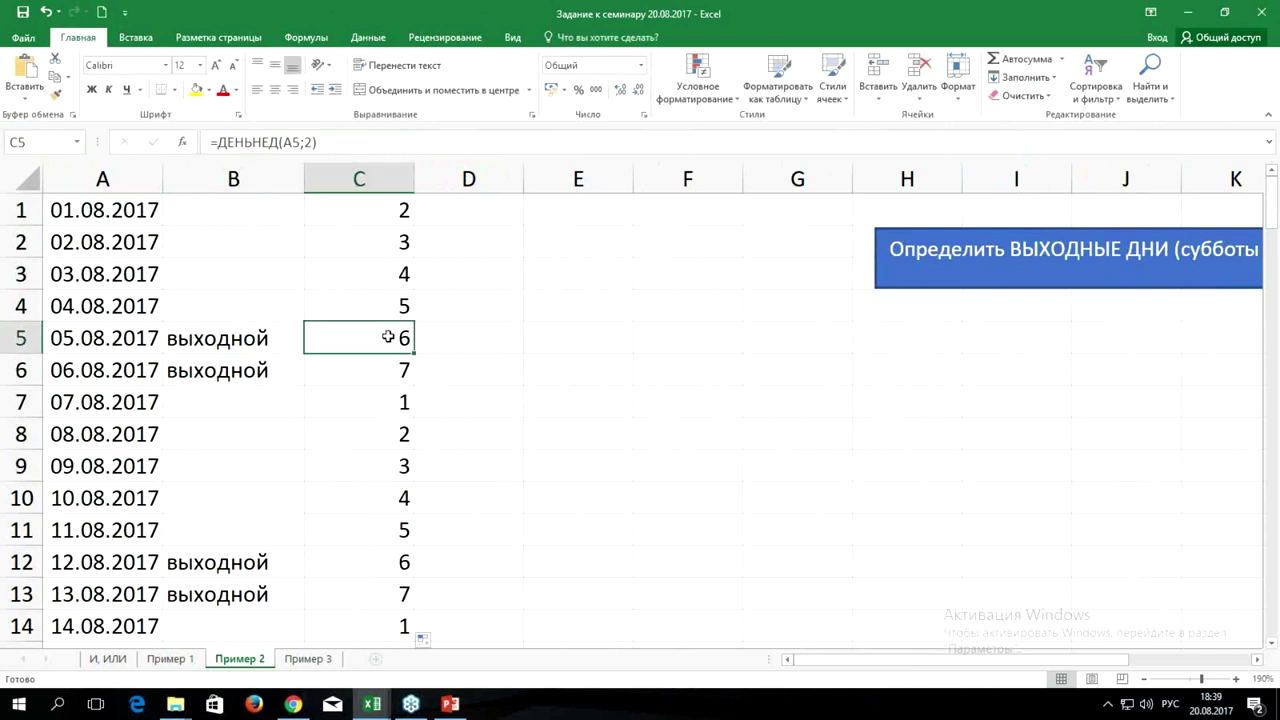
drag(296, 368, 396, 370)
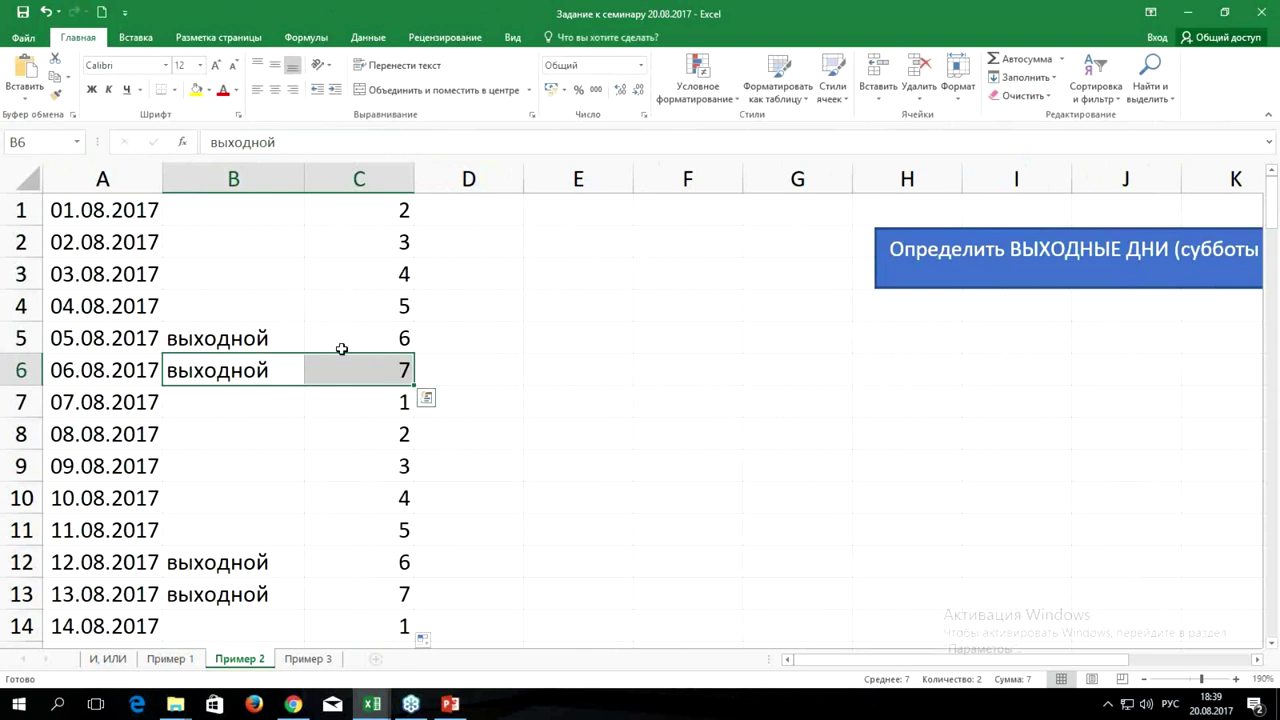
drag(255, 340, 395, 366)
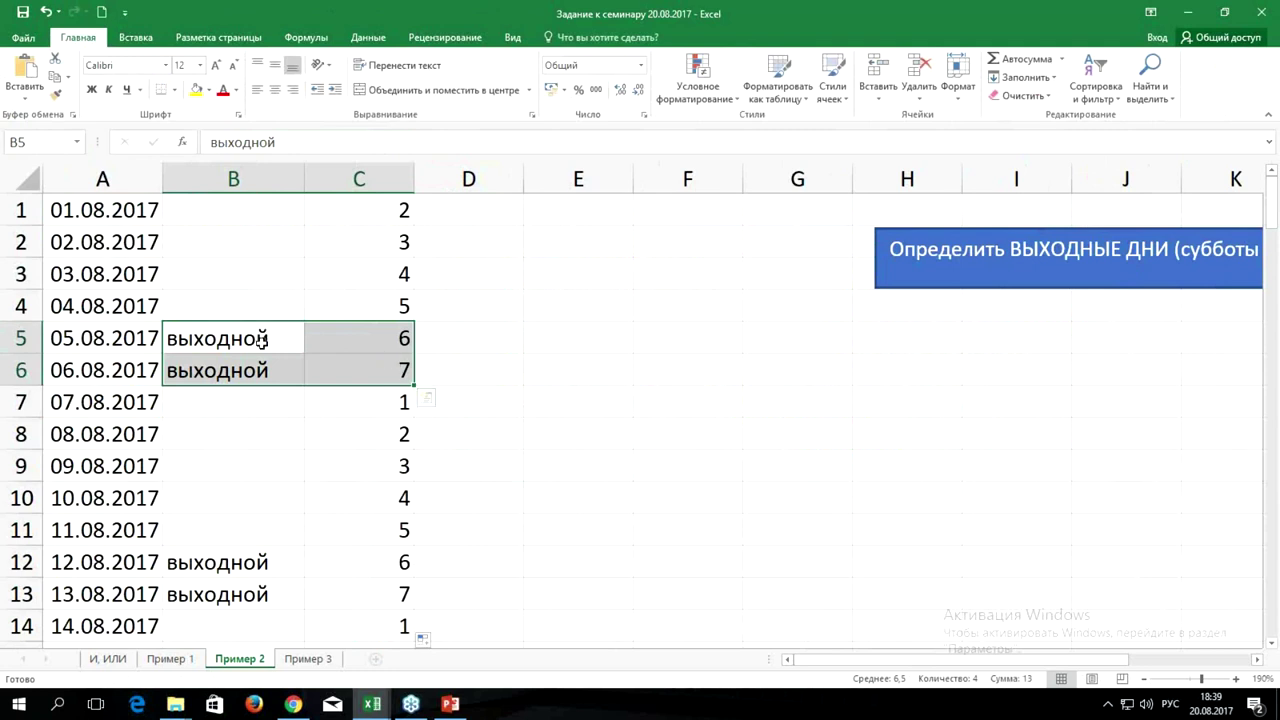
Review the ИЛИ truth table on the И, ИЛИ sheet, then return to C1 on Пример 2.
click(108, 658)
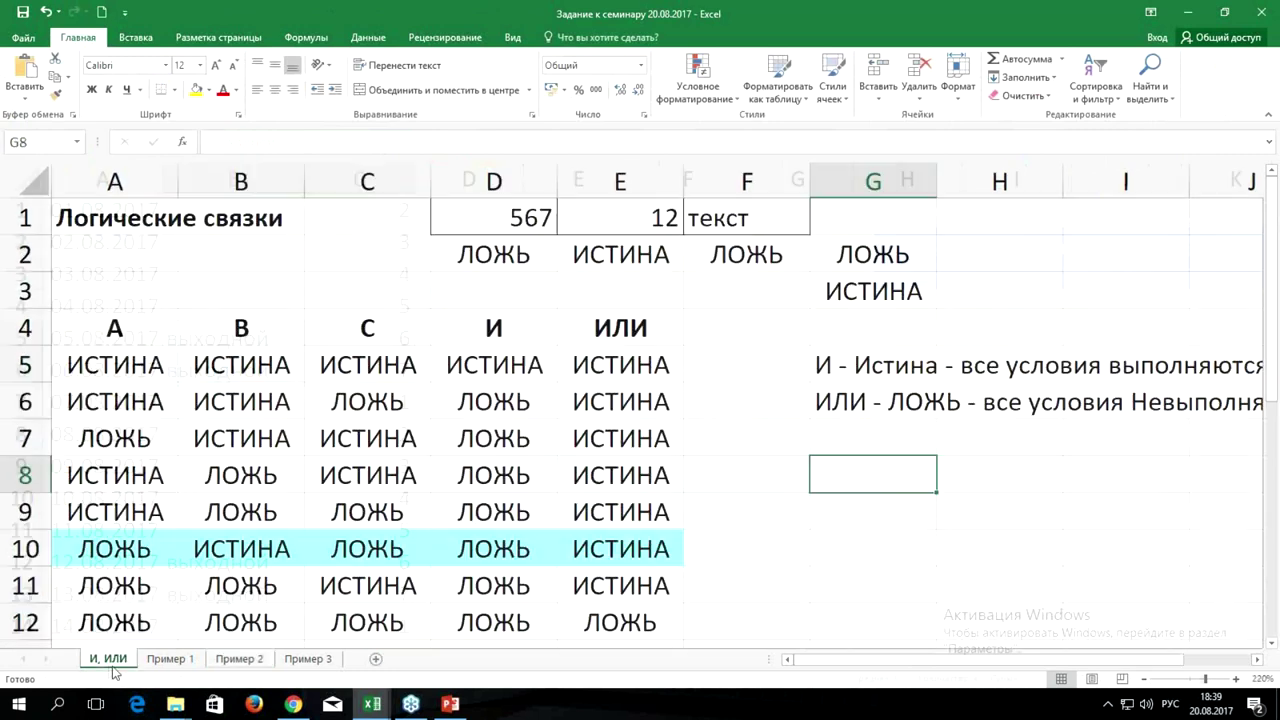
click(618, 327)
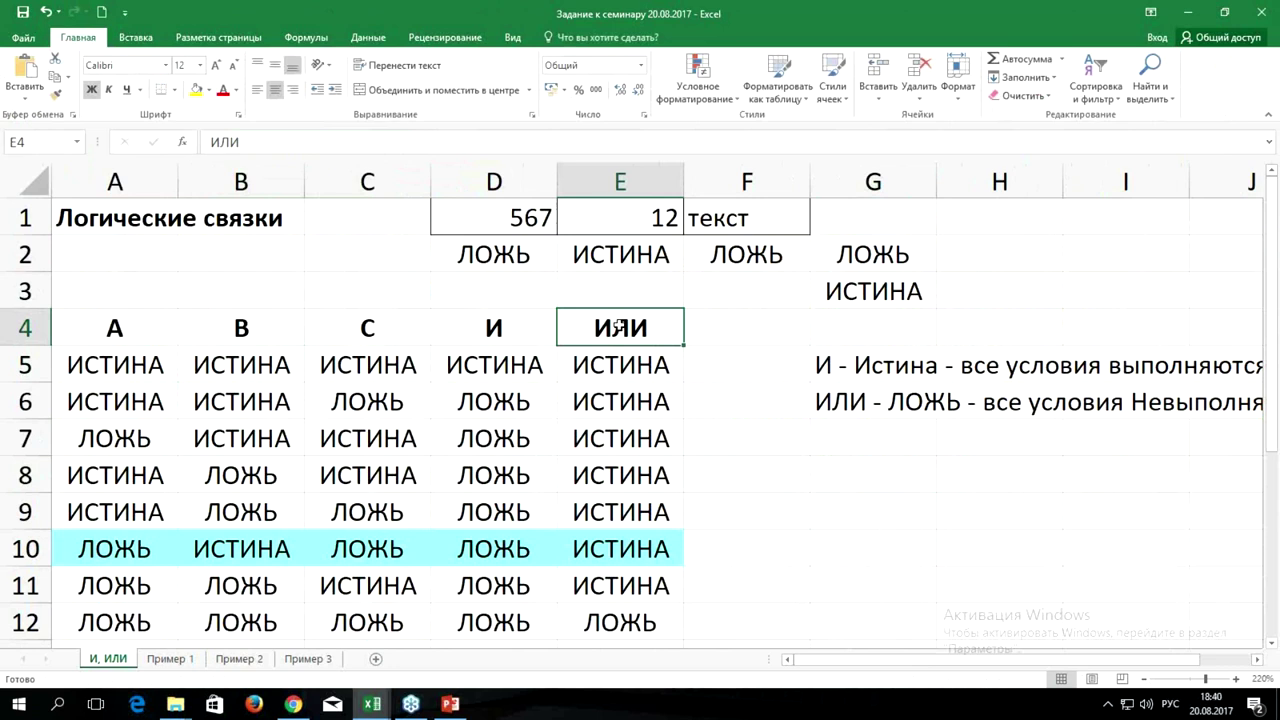
click(249, 658)
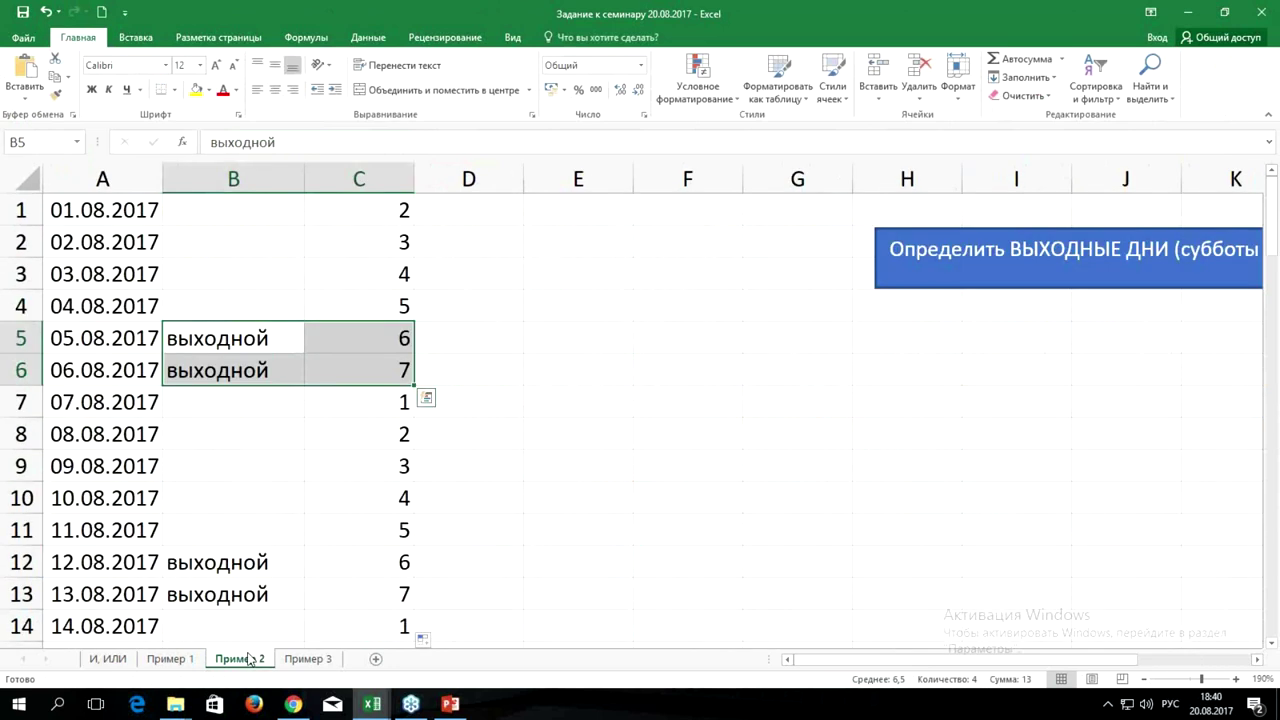
click(395, 215)
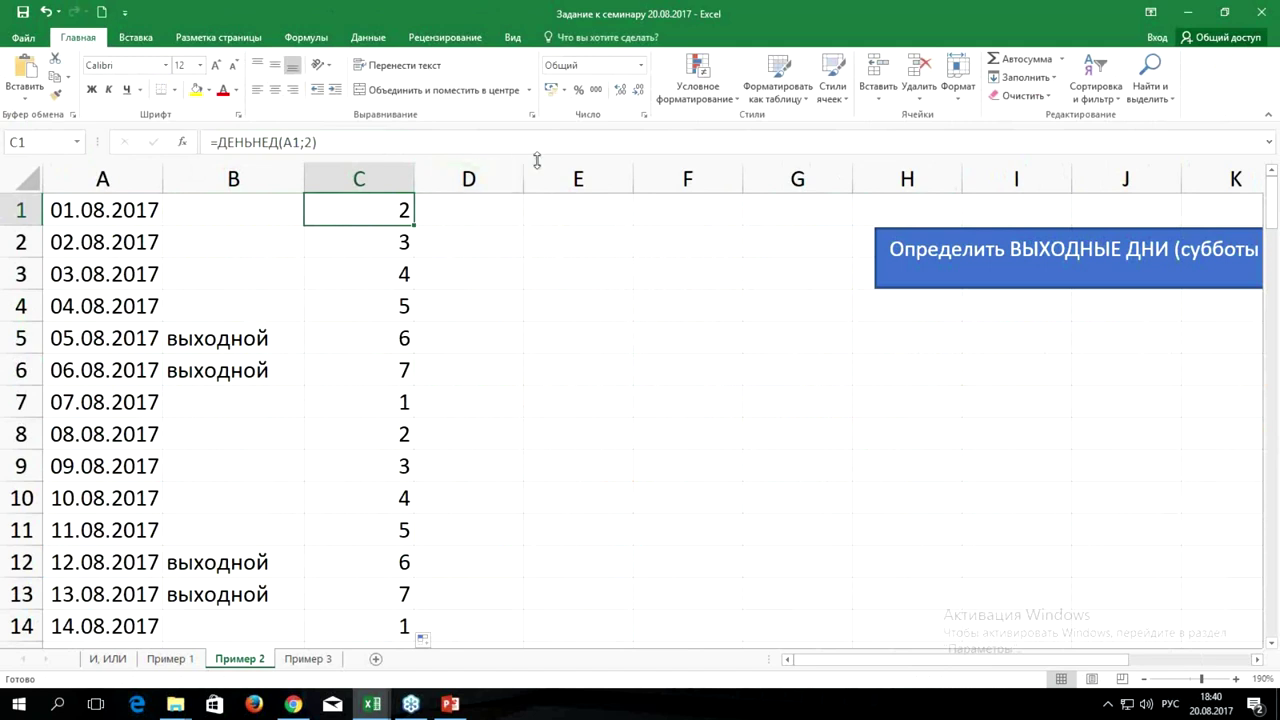
Rewrite C1 as =ИЛИ(ДЕНЬНЕД(A1;2)=6;ДЕНЬНЕД(A1;2)=7) and fill it down column C.
click(215, 142)
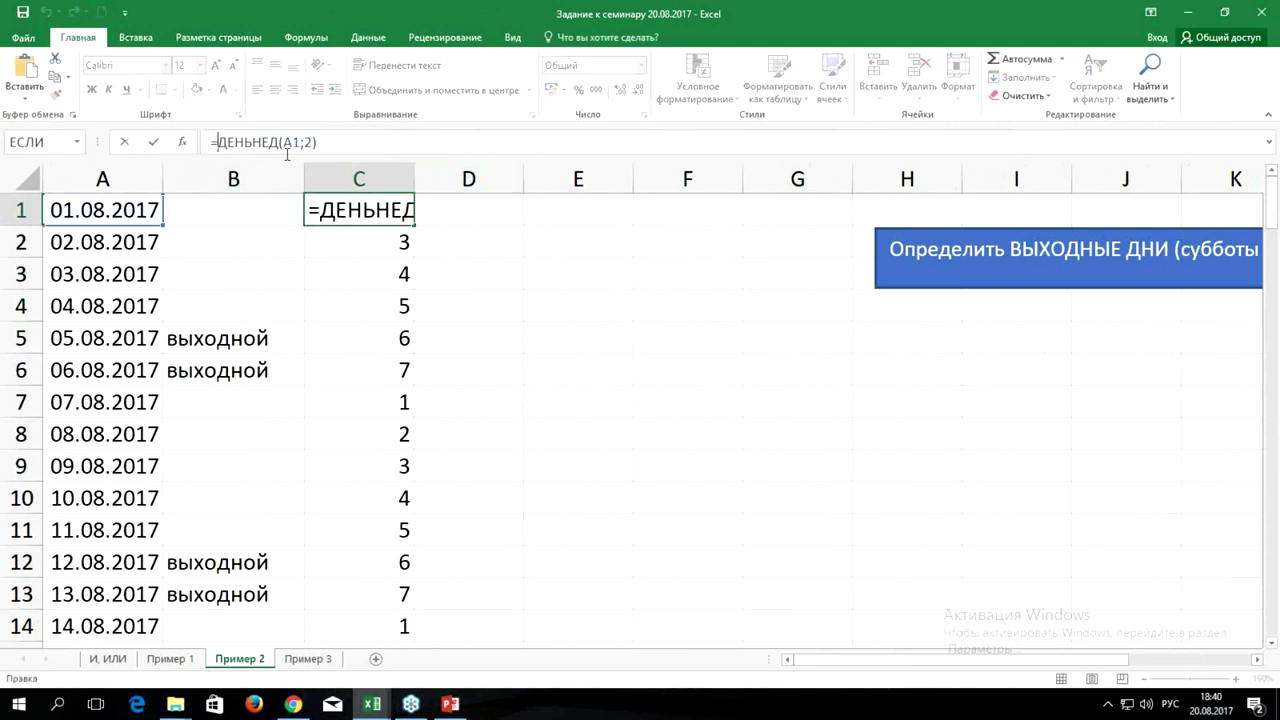
text(ил)
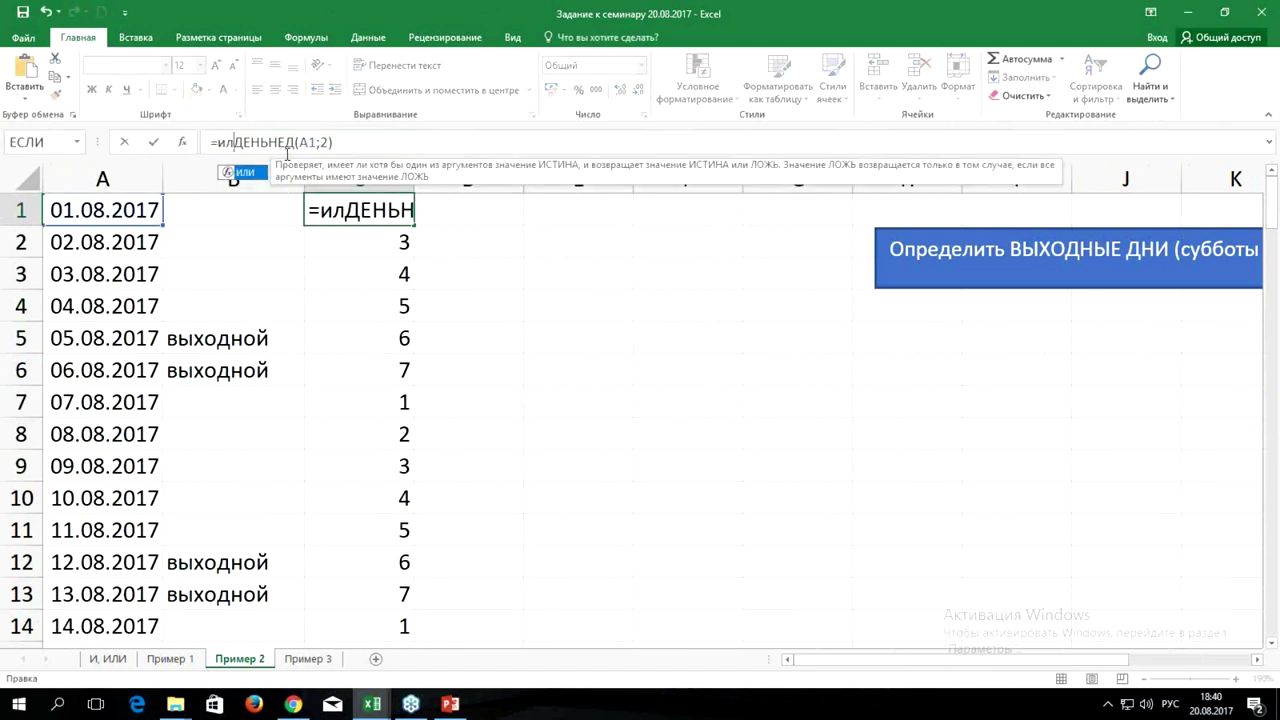
key(Tab)
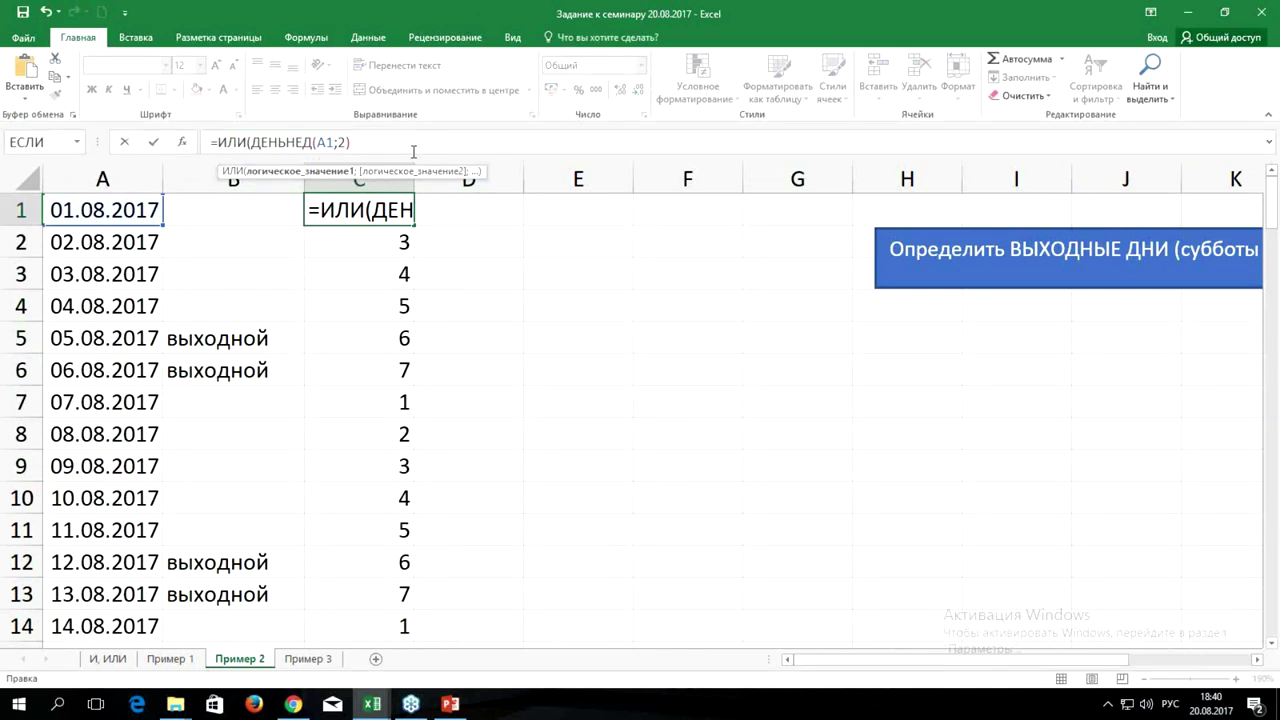
text(=6)
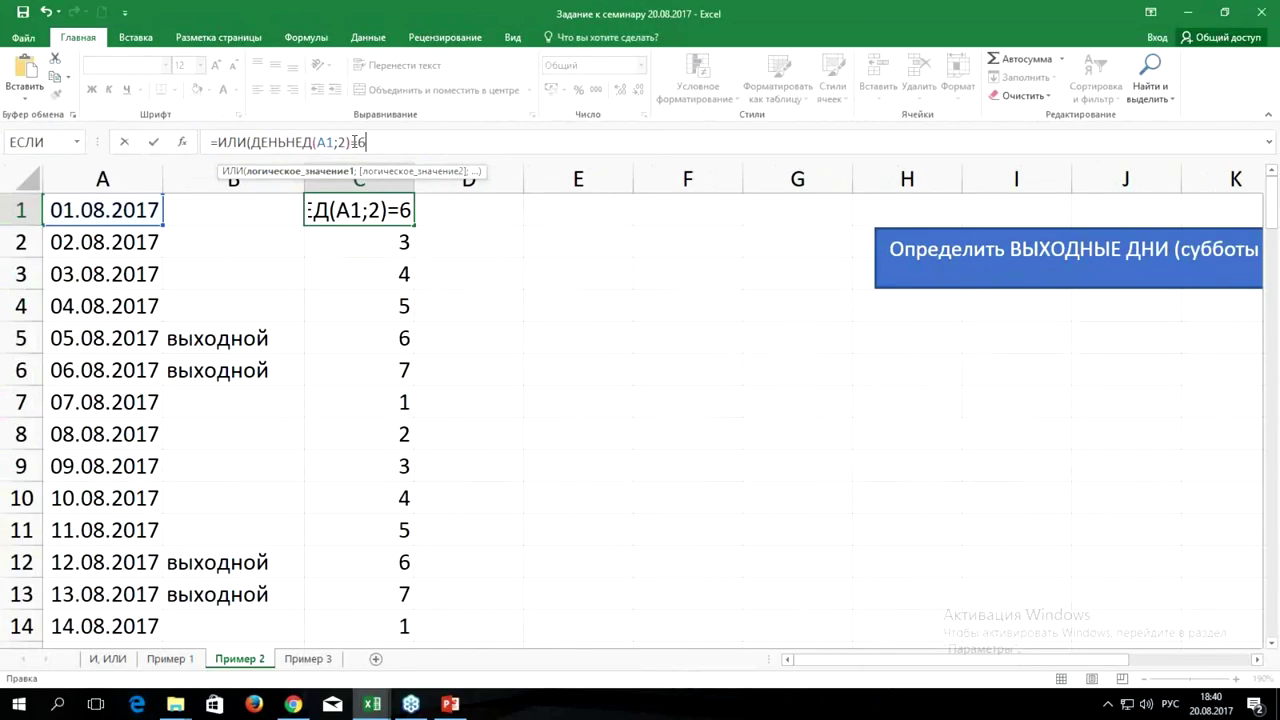
text(;)
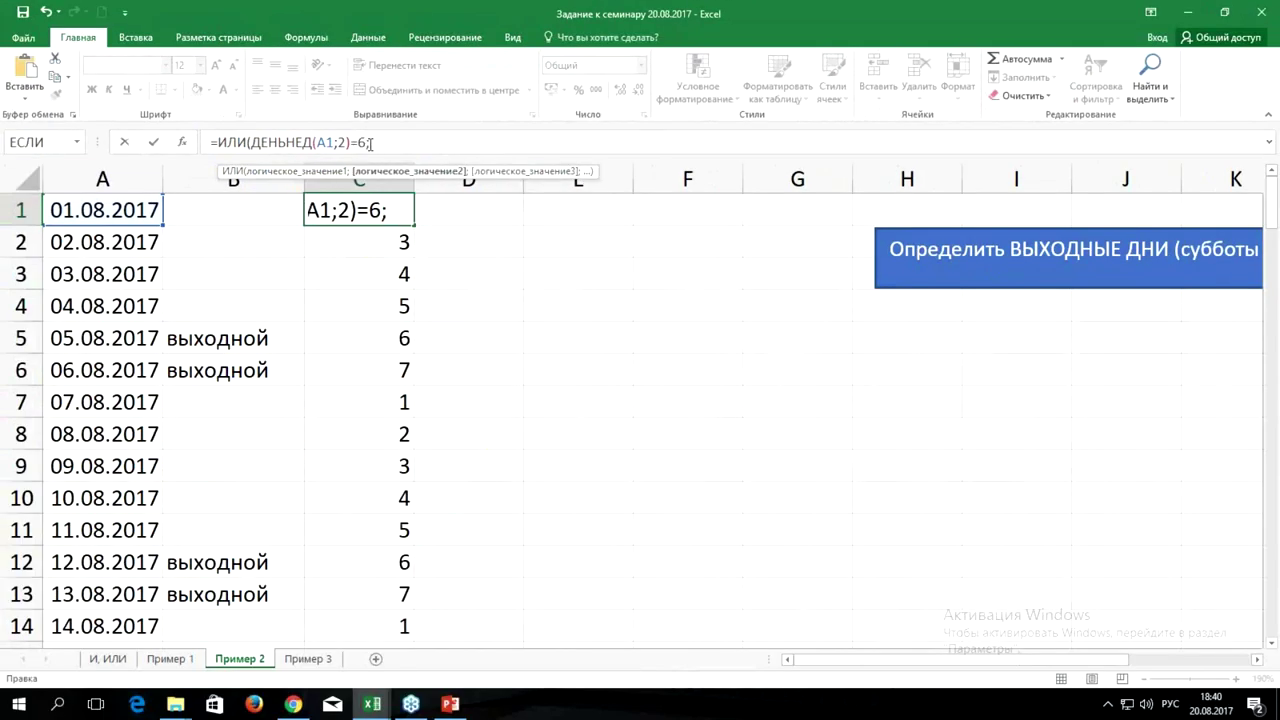
text(д)
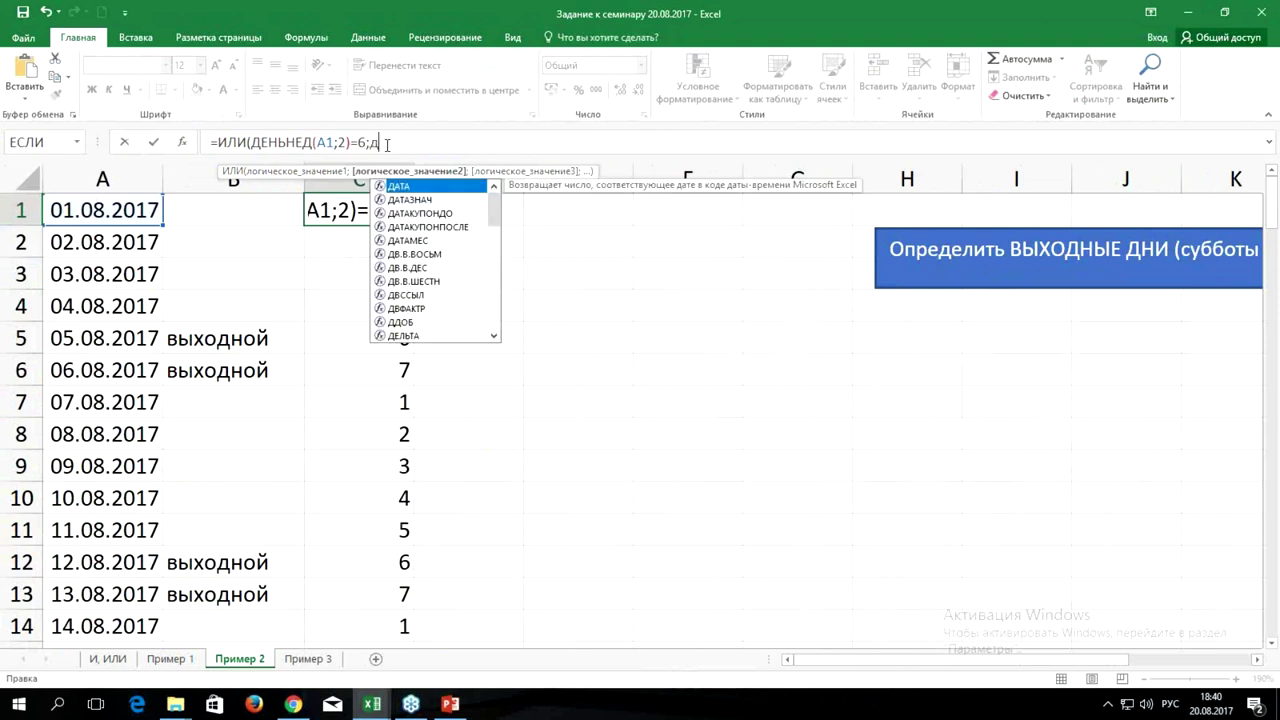
text(ен)
key(Down)
key(Tab)
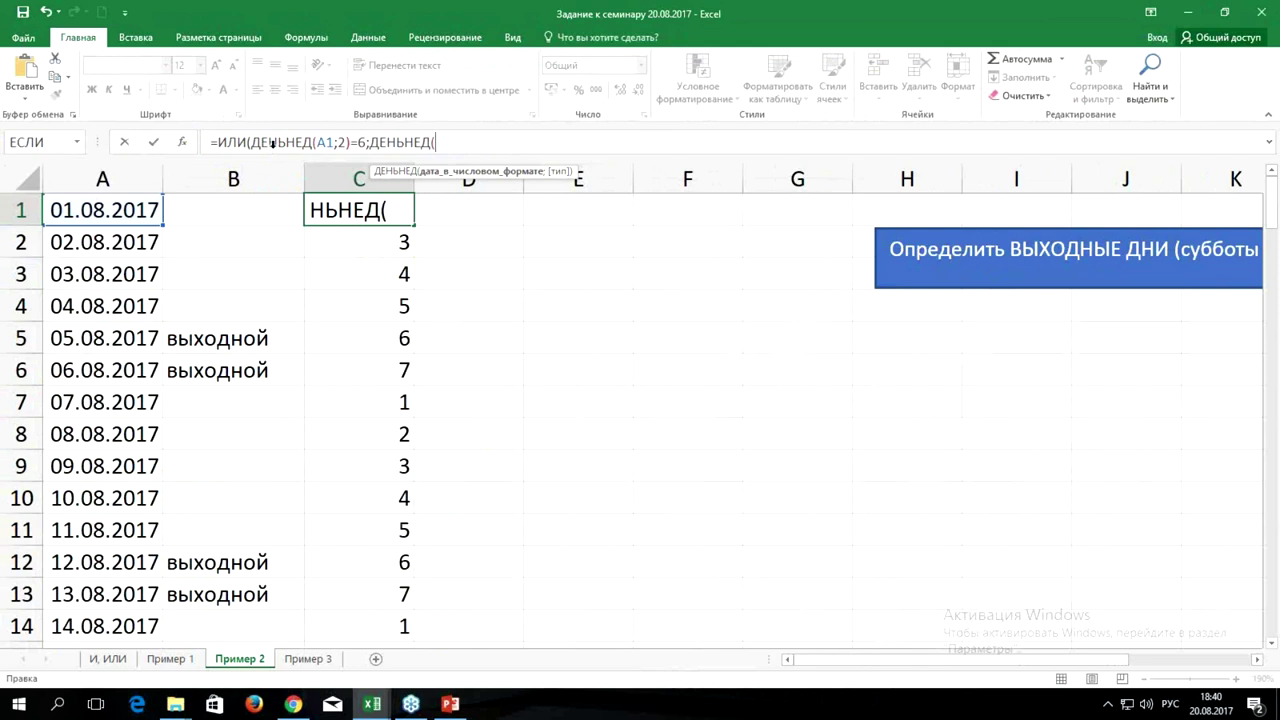
click(96, 208)
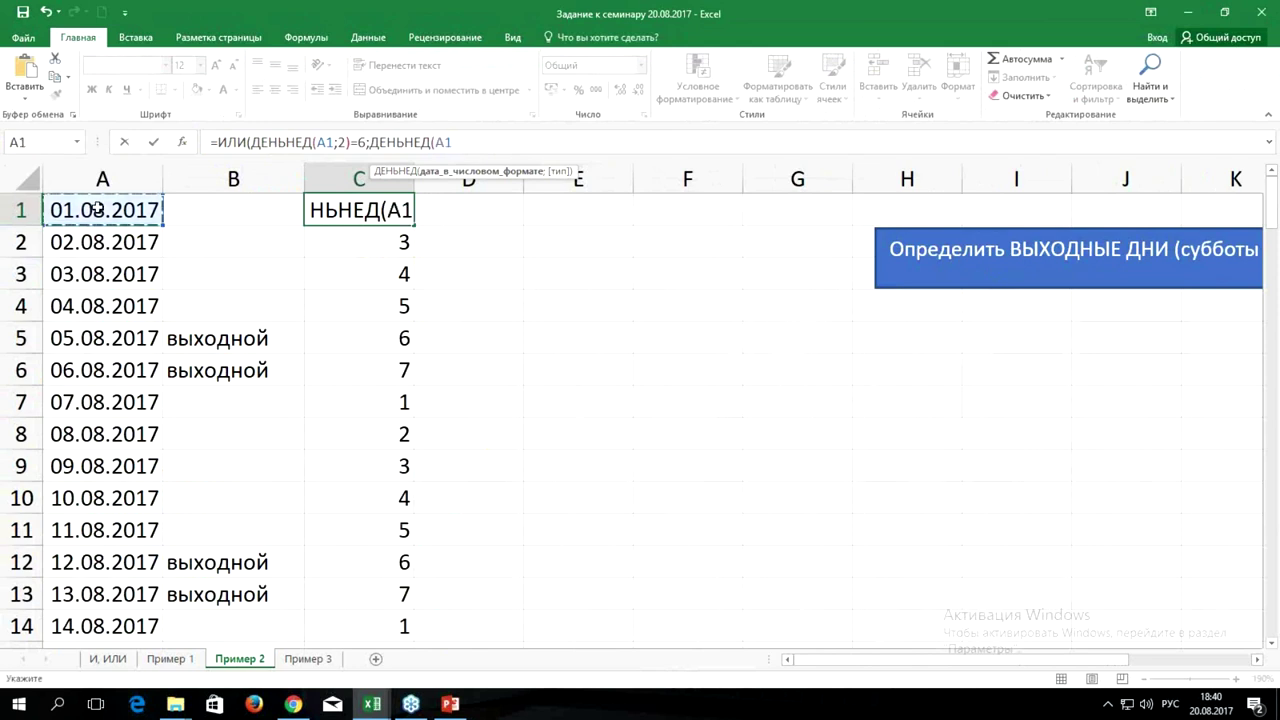
text(;)
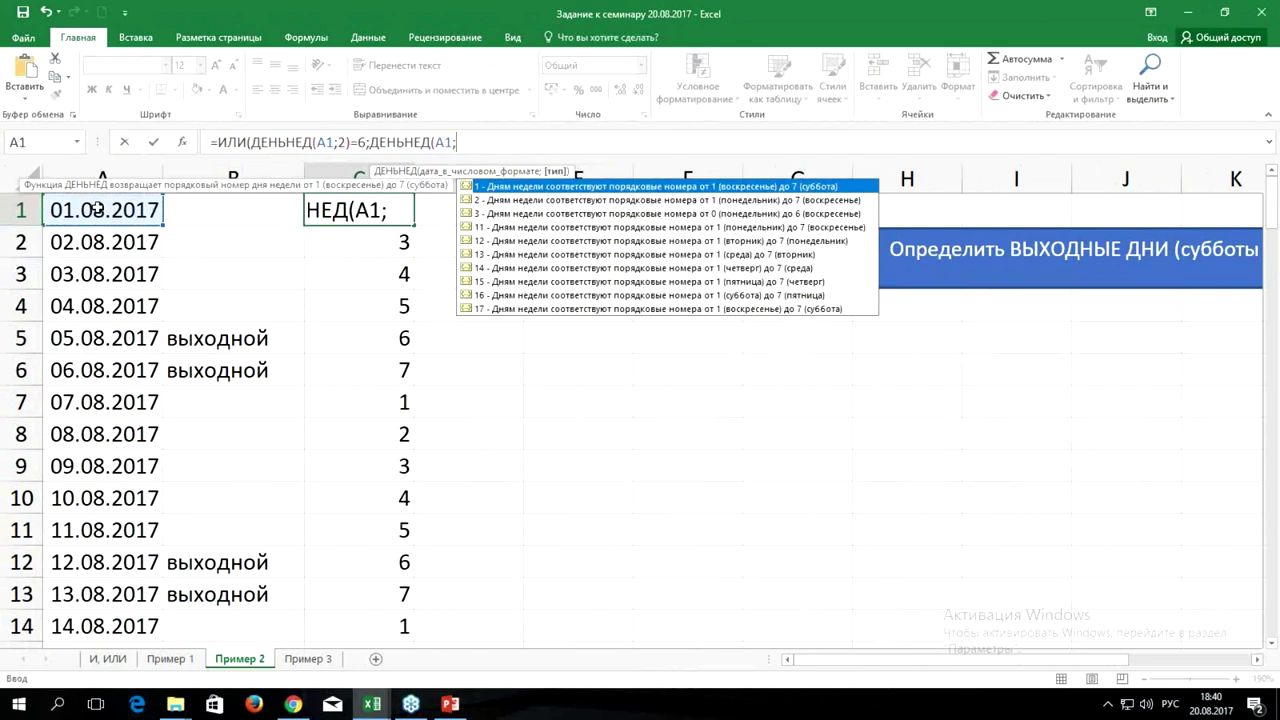
text(2)
text())
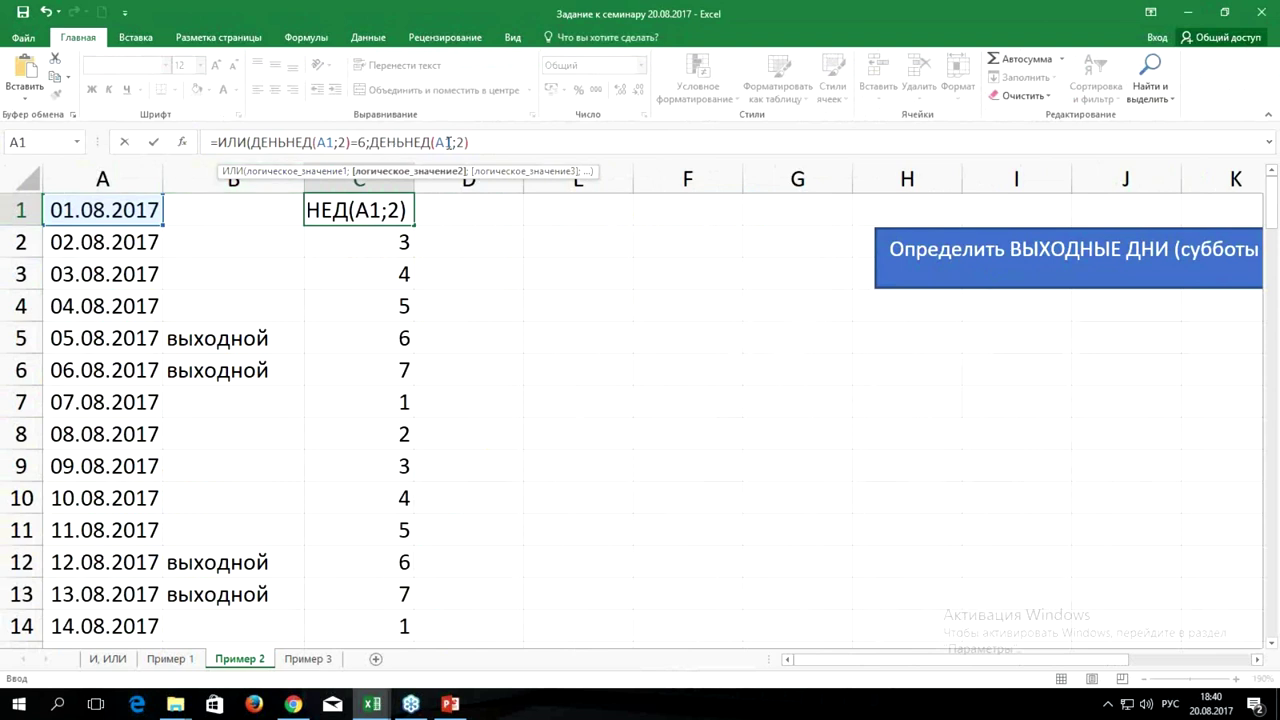
text(=7)
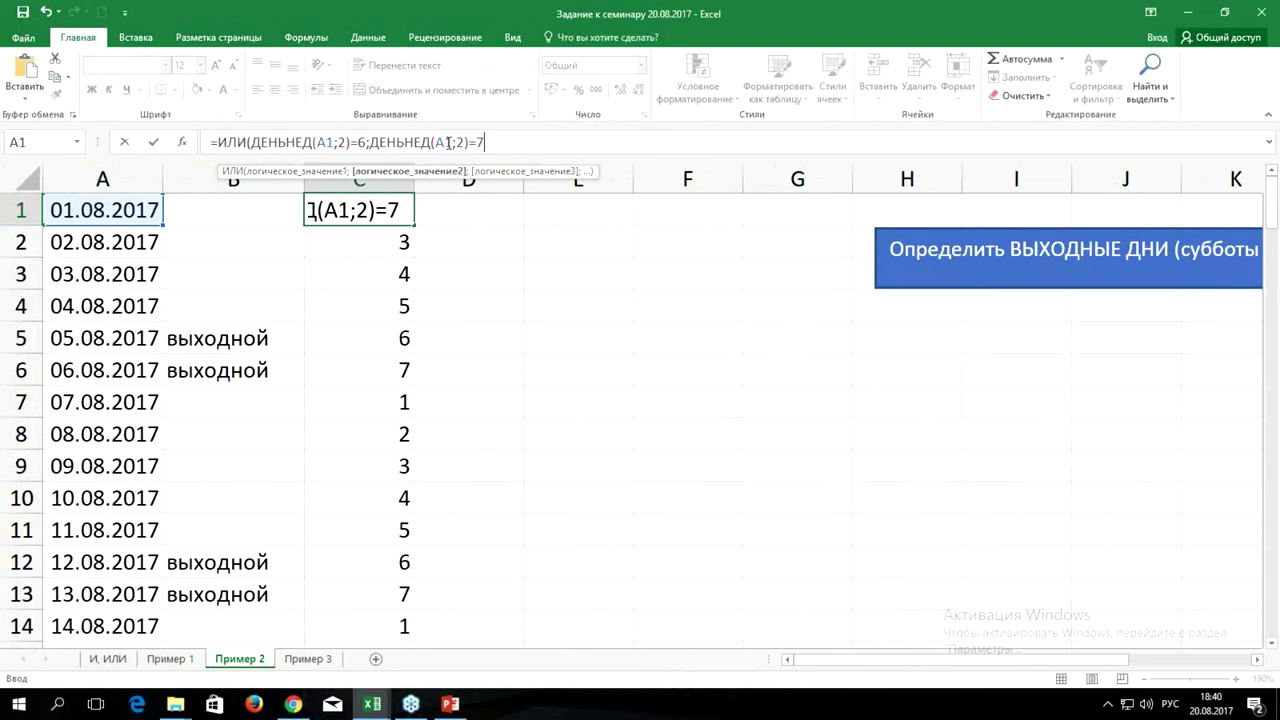
text())
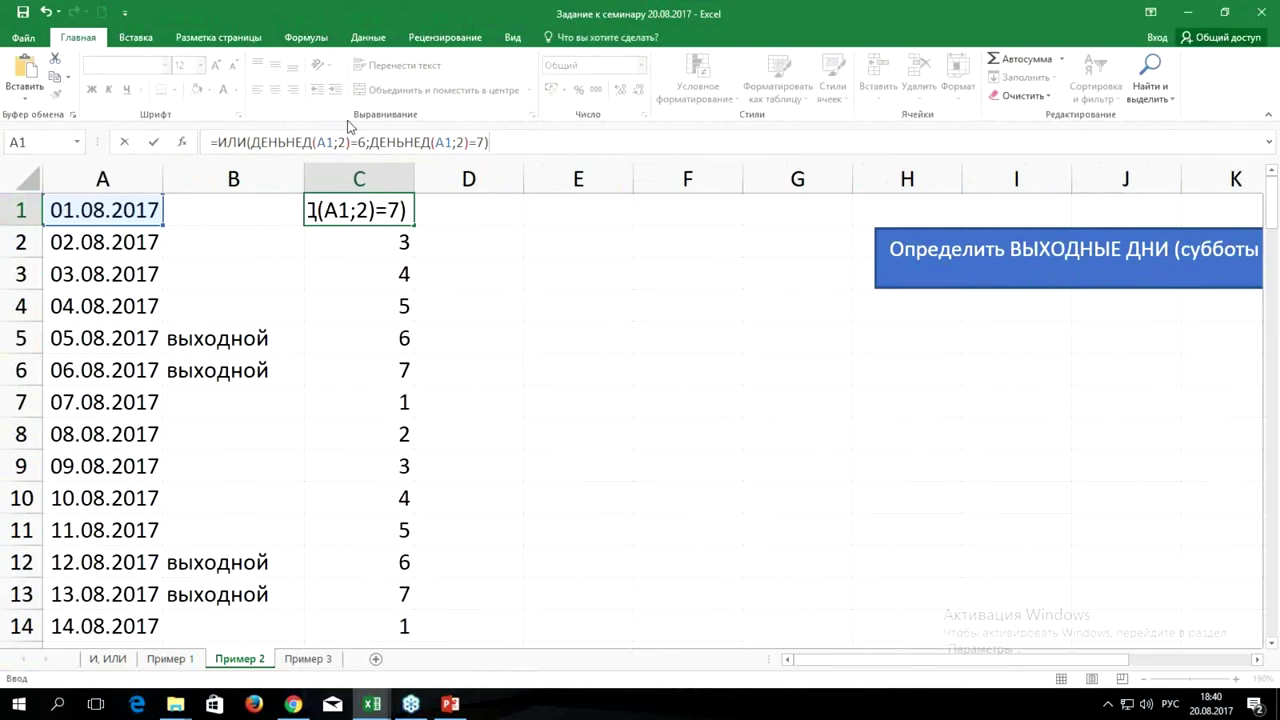
key(ctrl+Return)
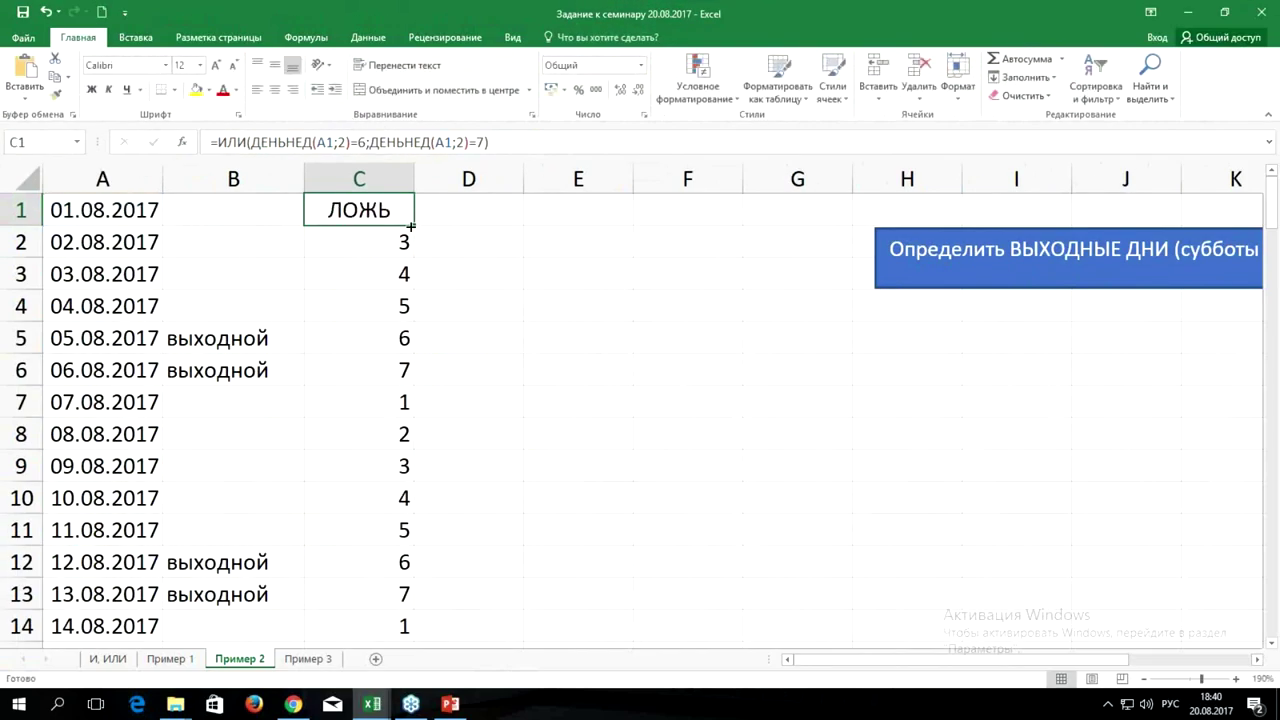
double_click(415, 226)
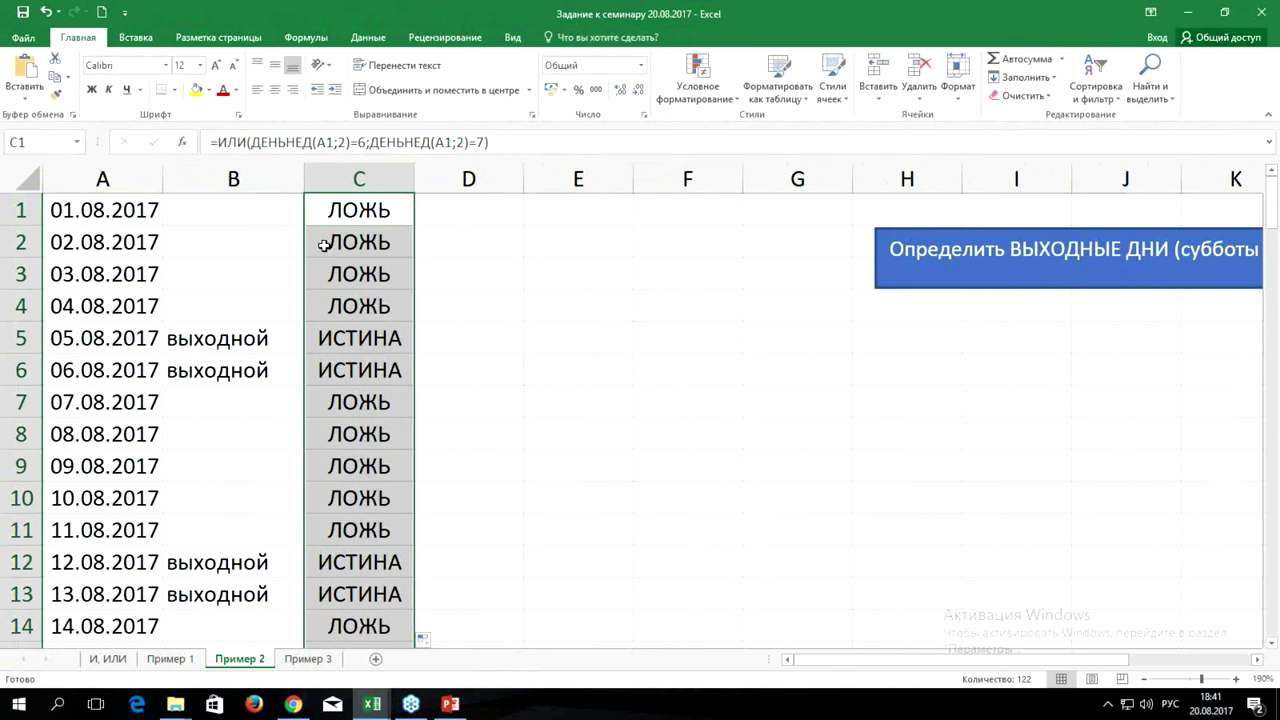
click(315, 207)
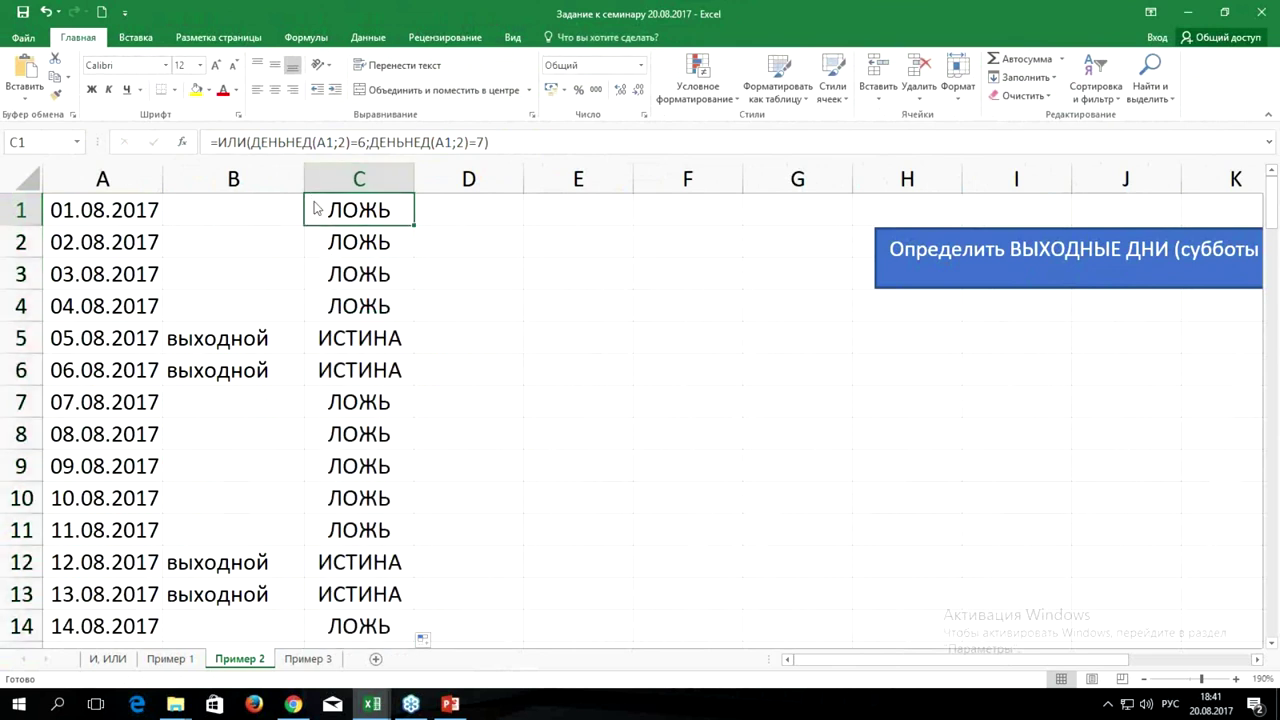
Wrap C1's ИЛИ weekend test in ЕСЛИ, returning "выходной" when true.
double_click(315, 207)
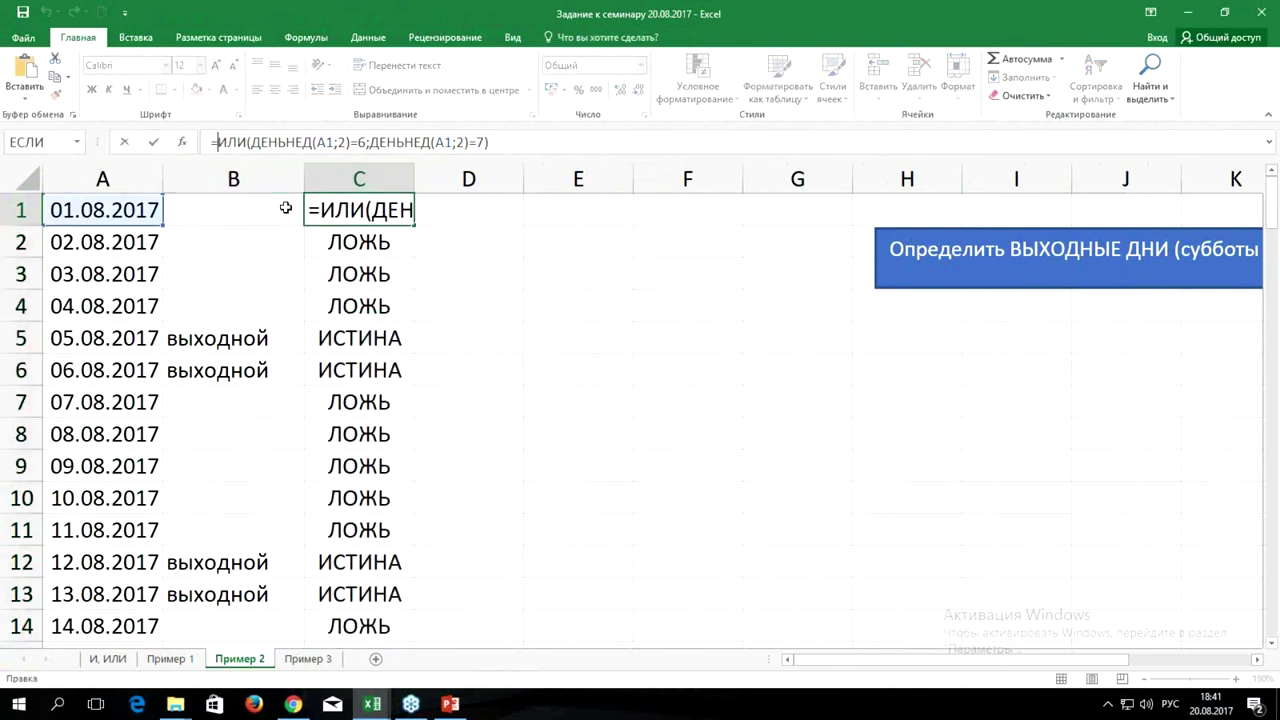
text(ес)
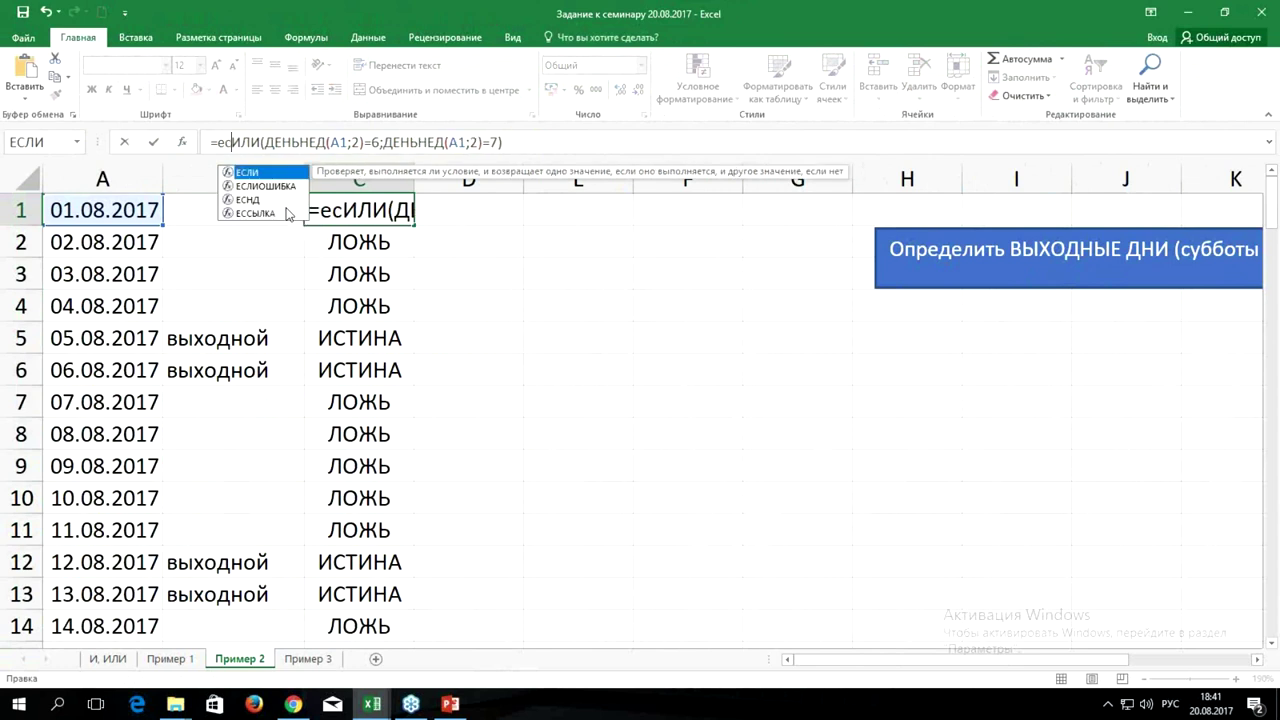
key(Tab)
drag(258, 142, 531, 146)
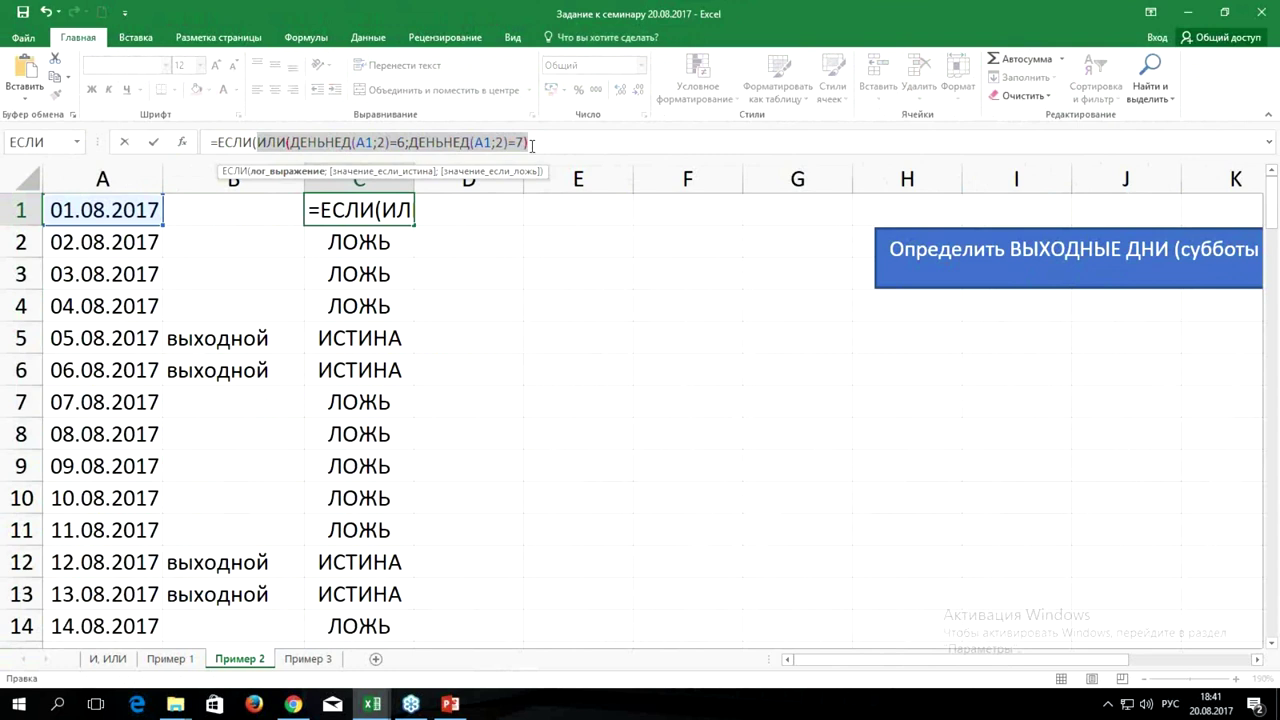
key(Home)
click(545, 139)
text(;)
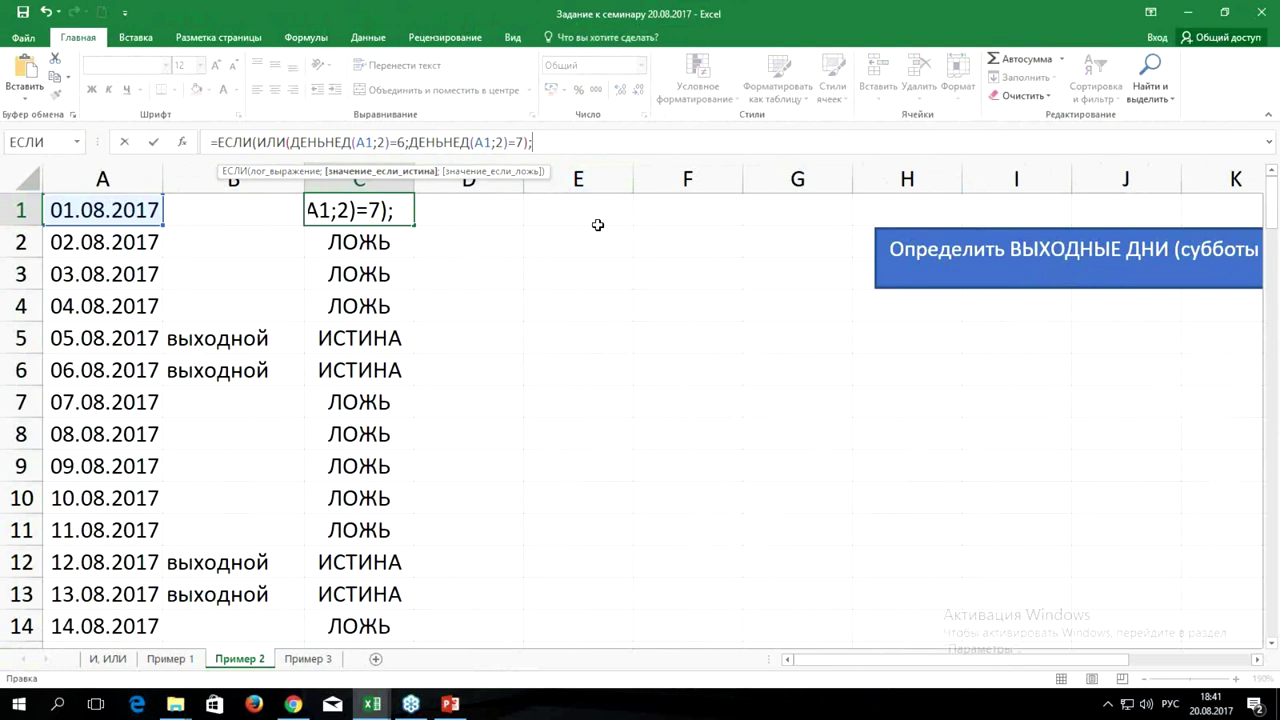
text("выходной")
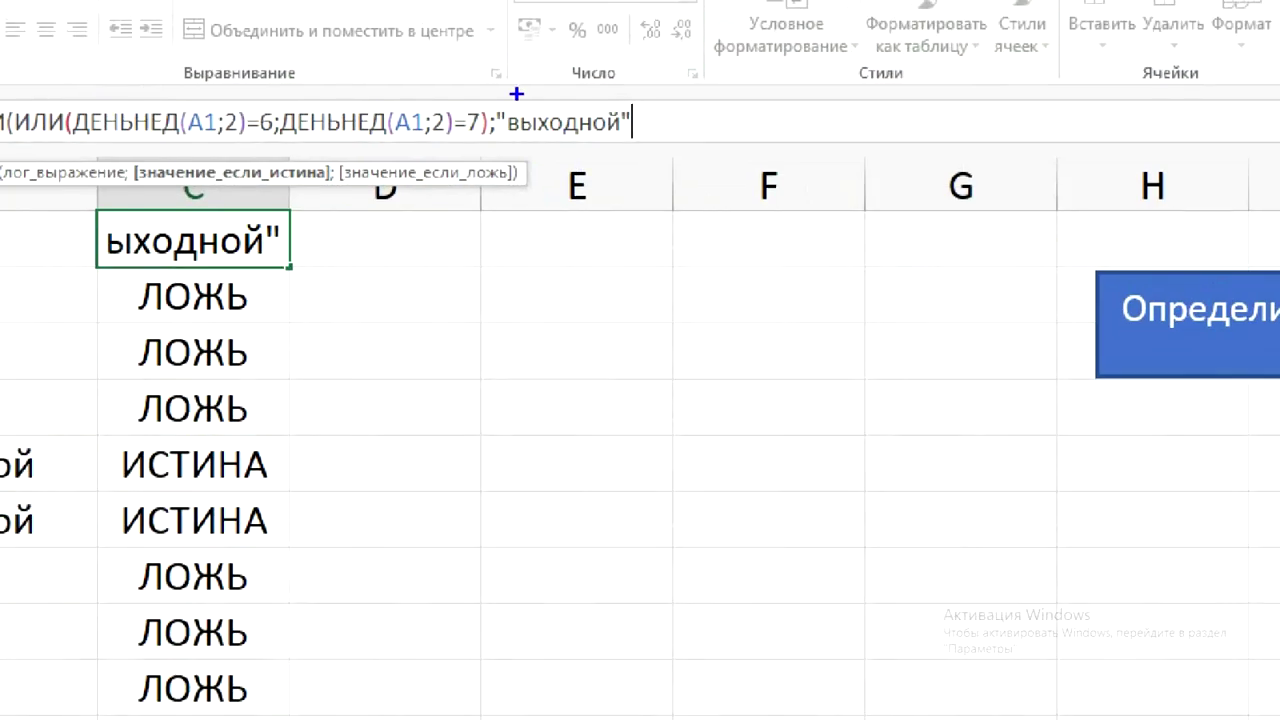
Remove the stray semicolon, accept Excel's formula correction, and fill the formula down column C.
drag(489, 100, 638, 136)
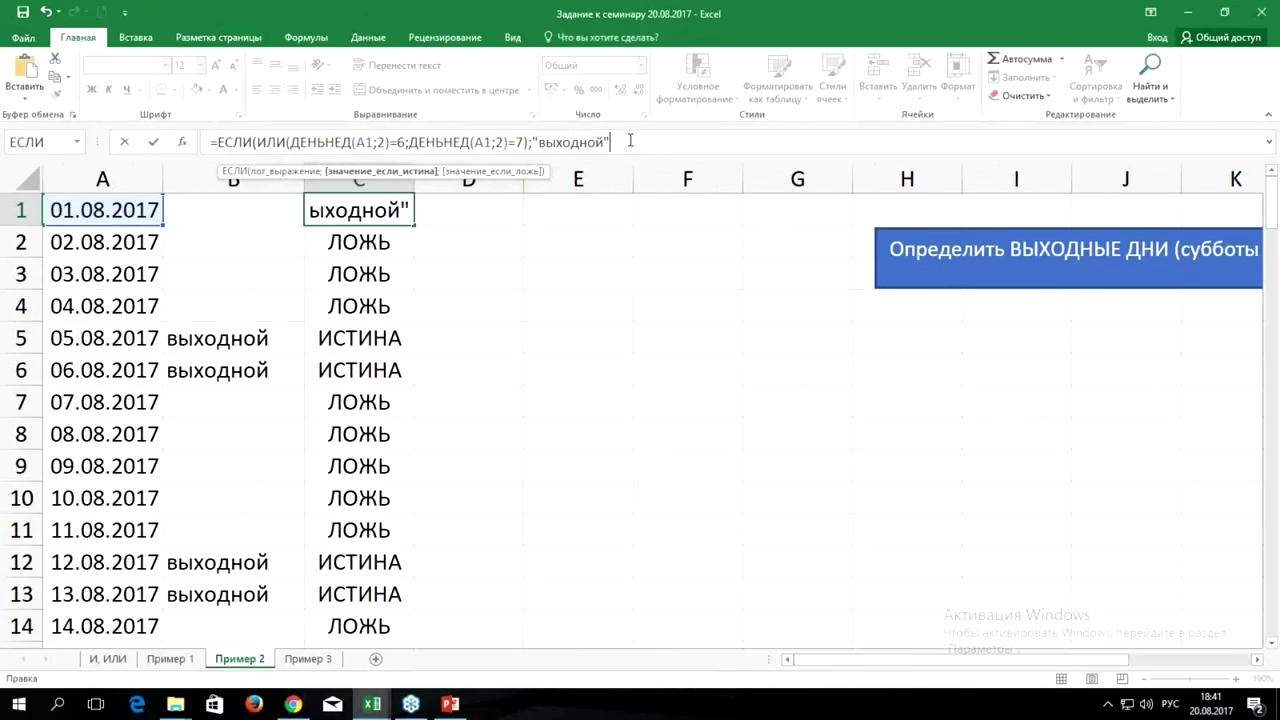
text(;)
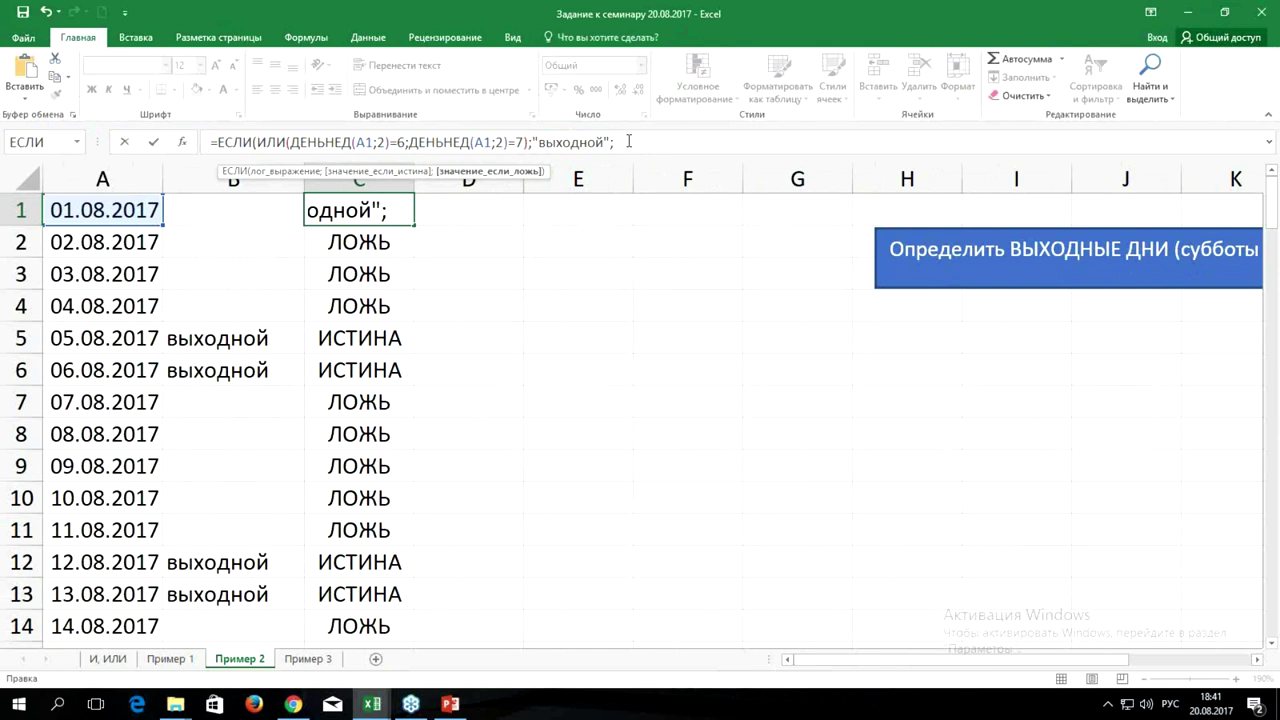
key(BackSpace)
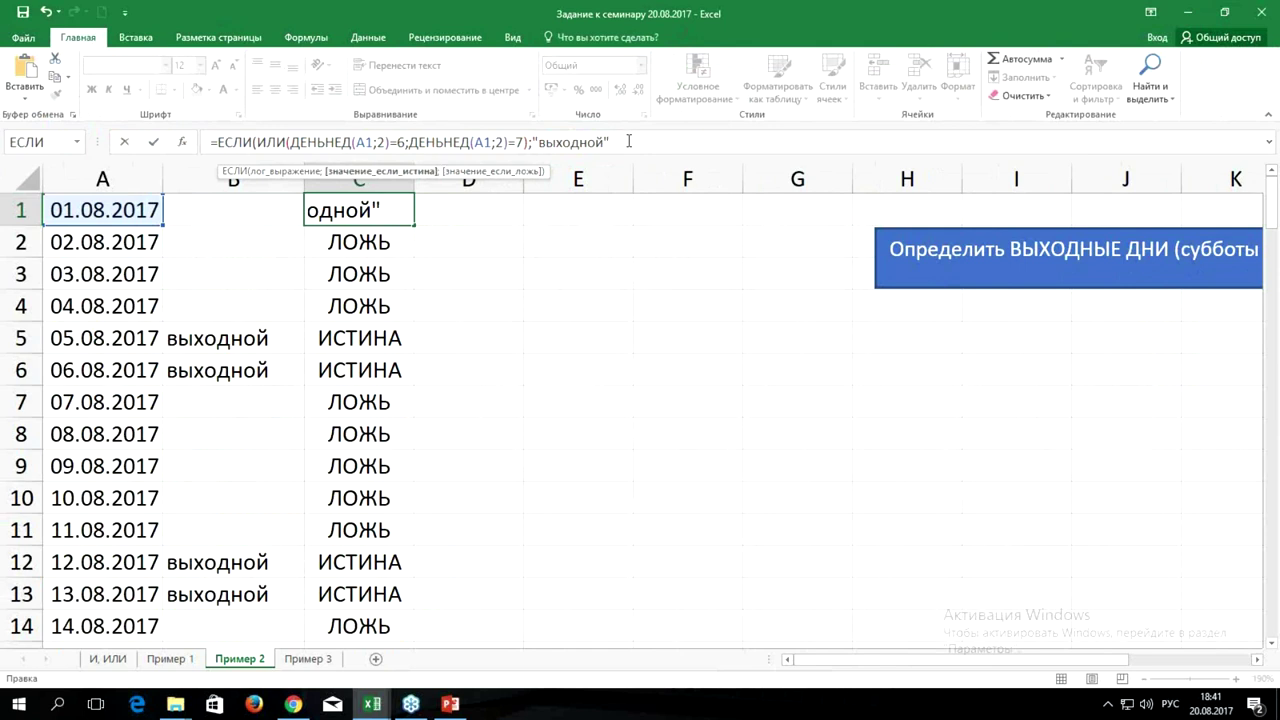
key(Return)
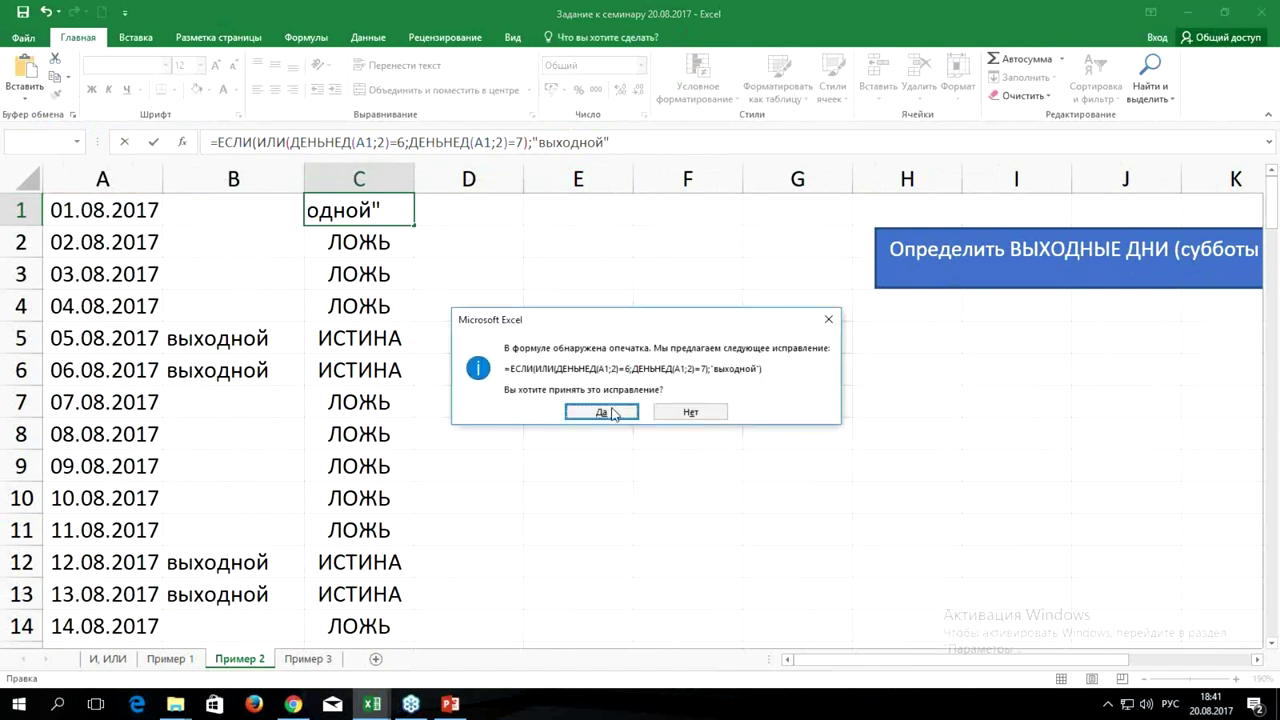
click(606, 412)
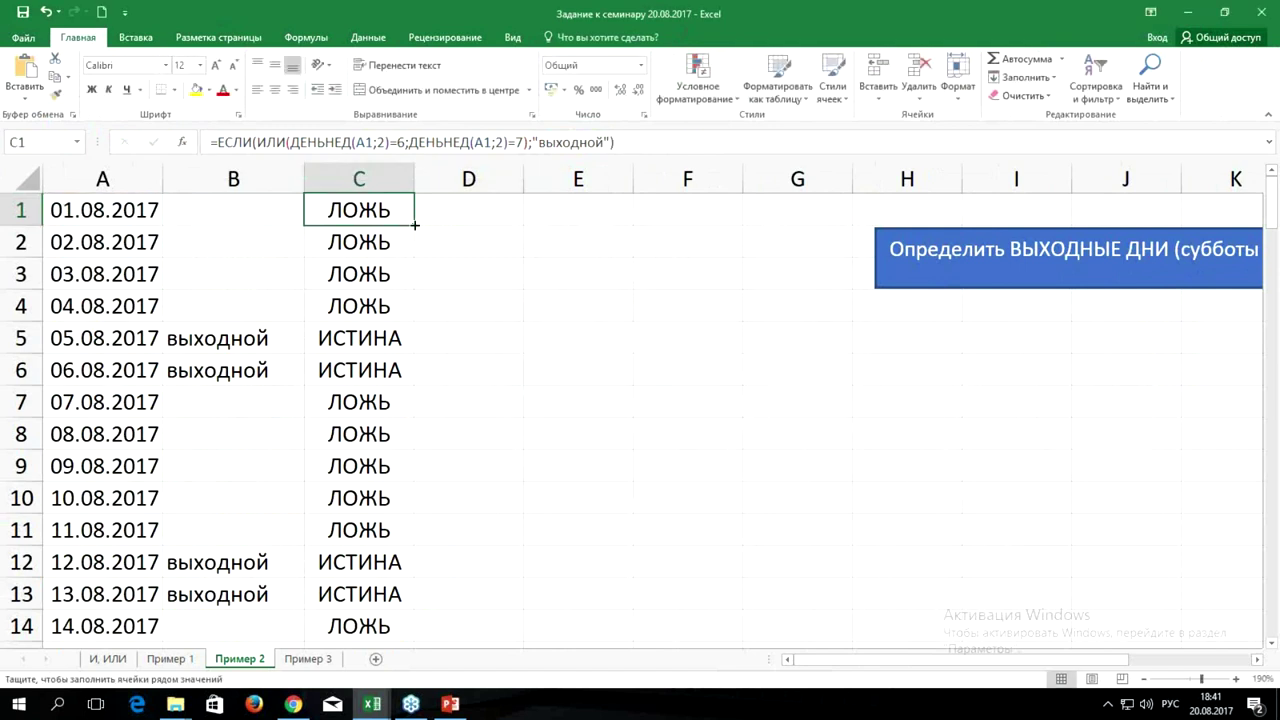
double_click(414, 225)
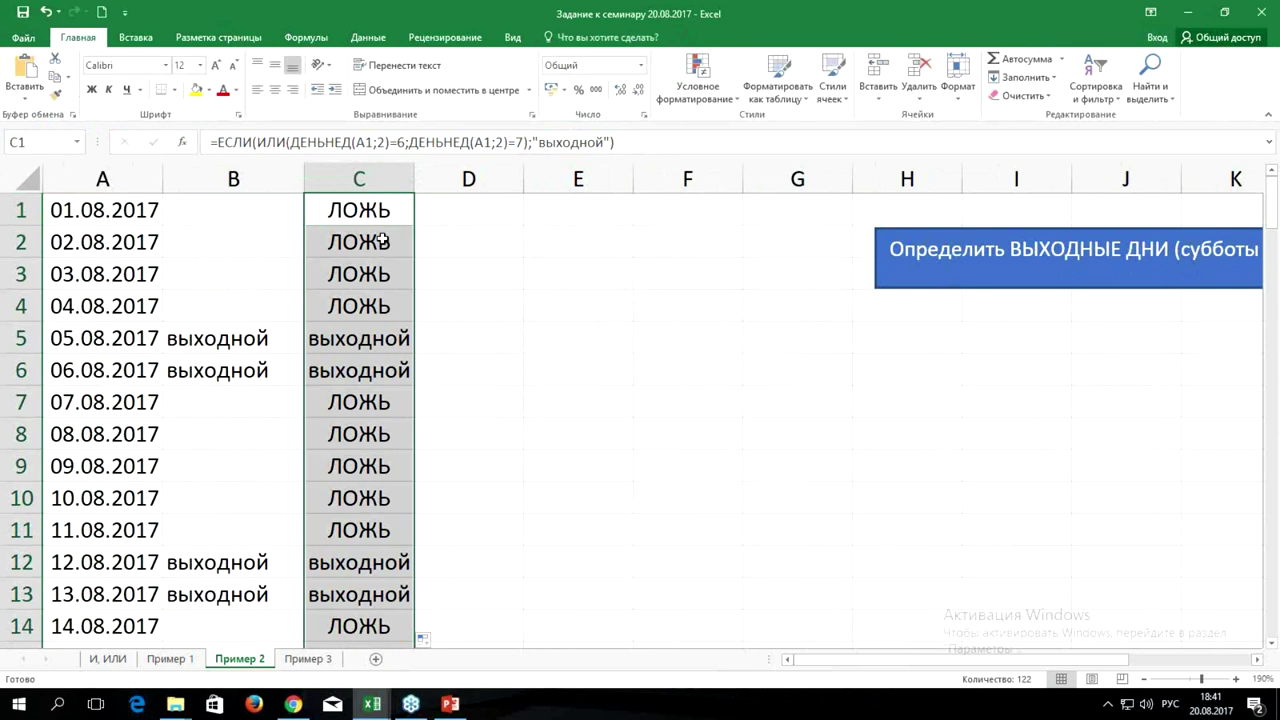
Add "" as the false result so weekdays in column C stay blank.
click(612, 142)
text(;)
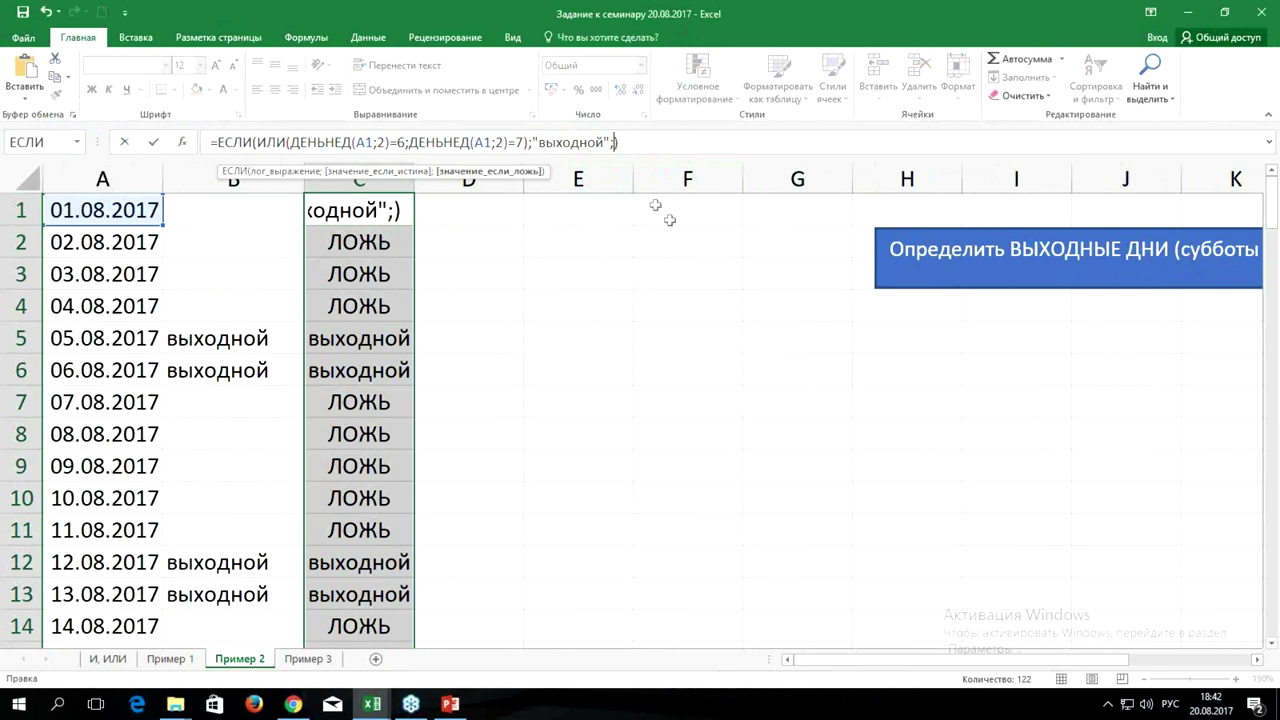
text(")
text(")
key(ctrl+Return)
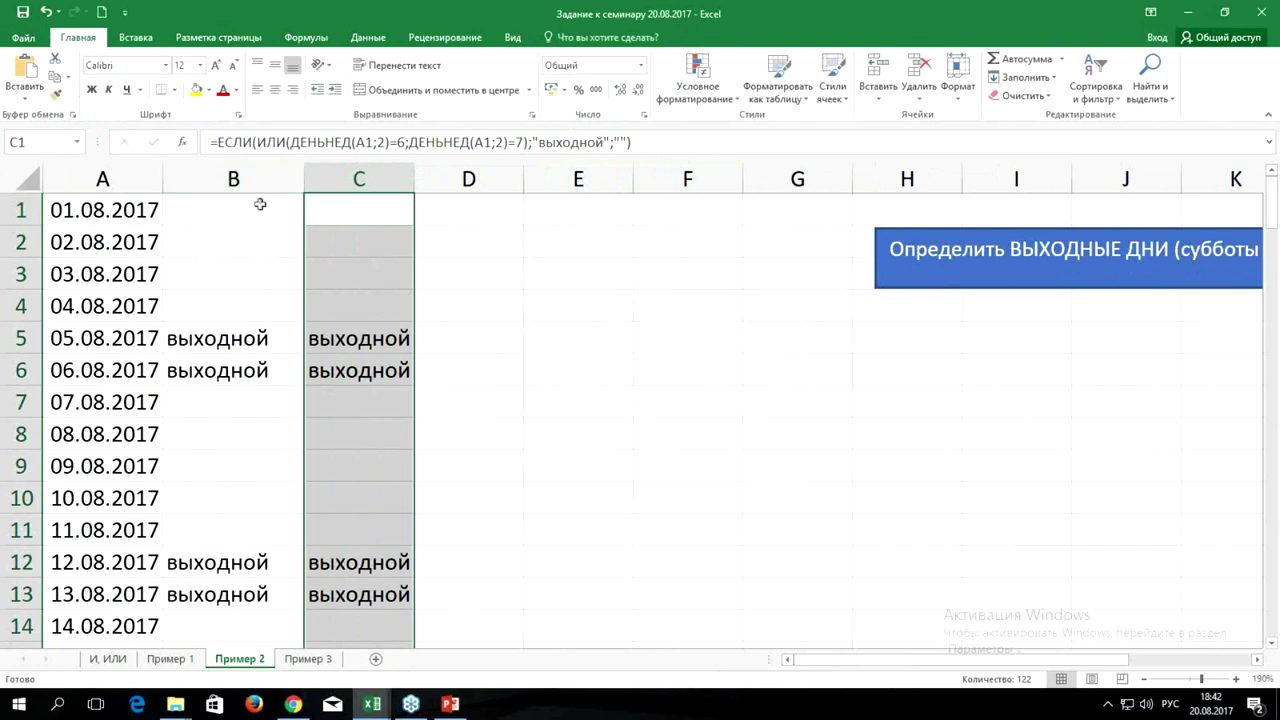
scroll(360, 311, down, 1)
scroll(360, 311, down, 4)
scroll(360, 311, down, 2)
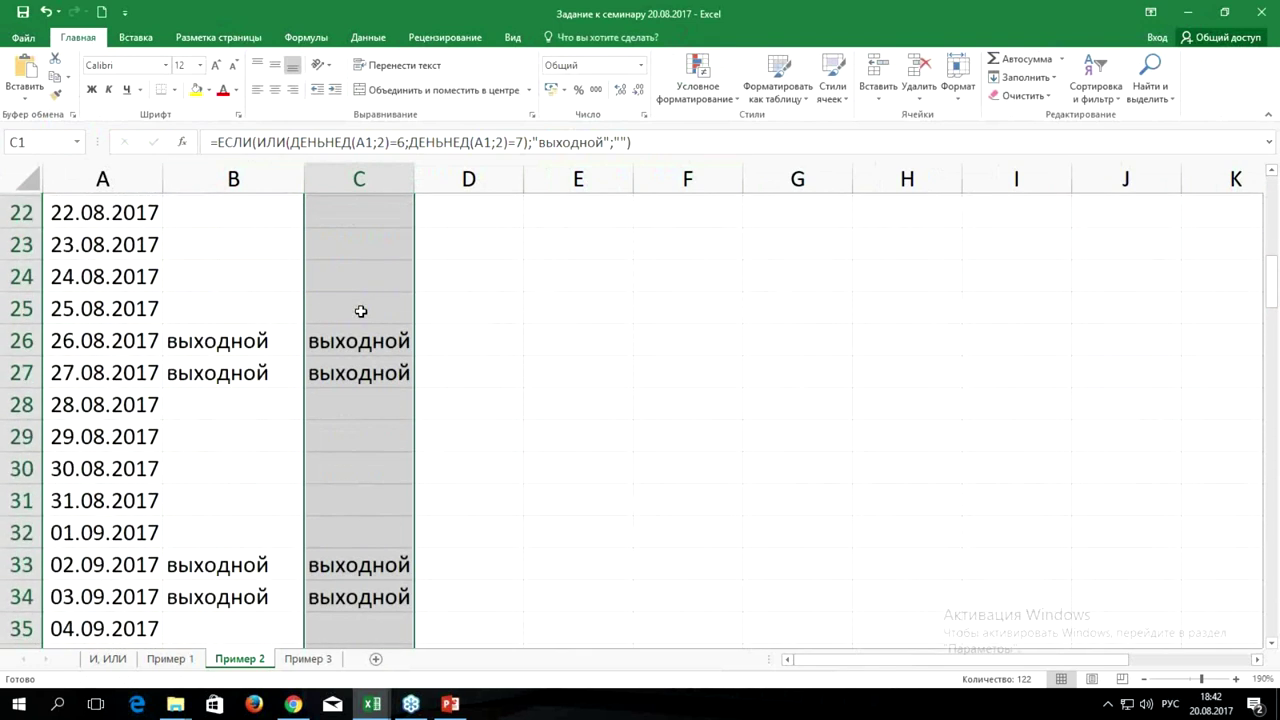
scroll(360, 311, down, 1)
scroll(361, 311, up, 7)
scroll(361, 311, up, 1)
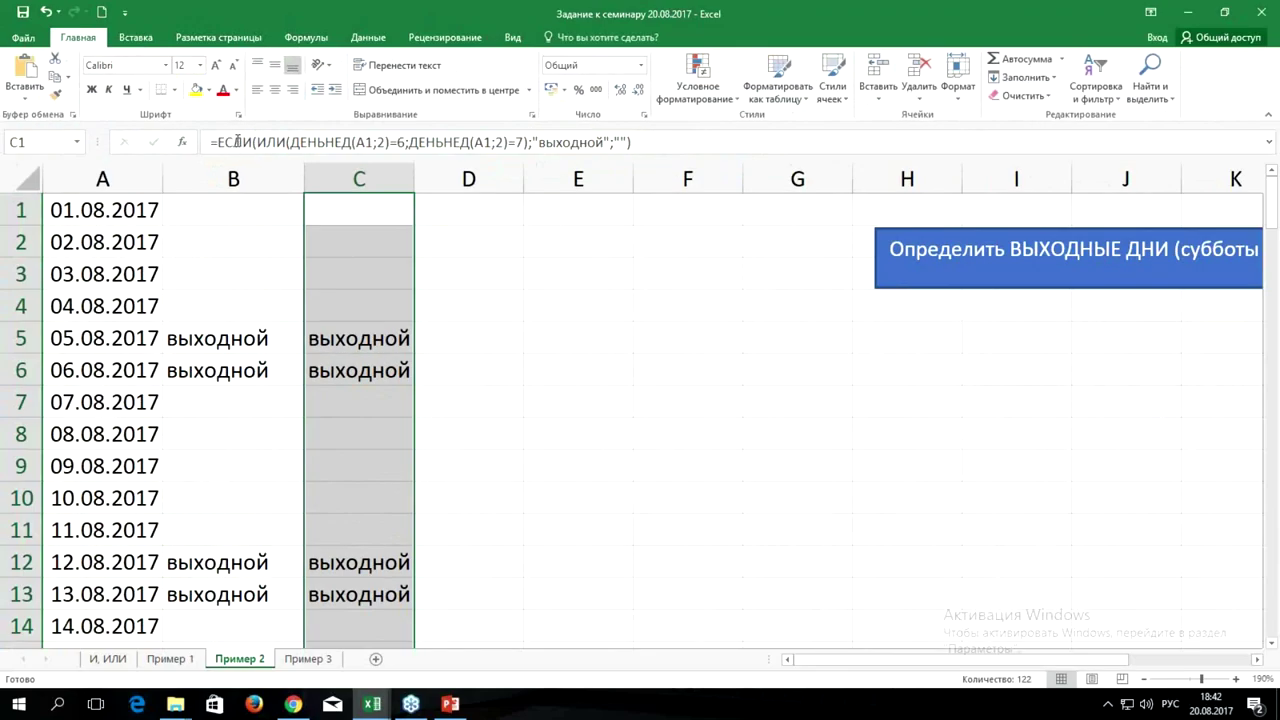
Copy the ИЛИ(ДЕНЬНЕД…) weekend test from C1's formula and select dates A1:A122.
click(356, 213)
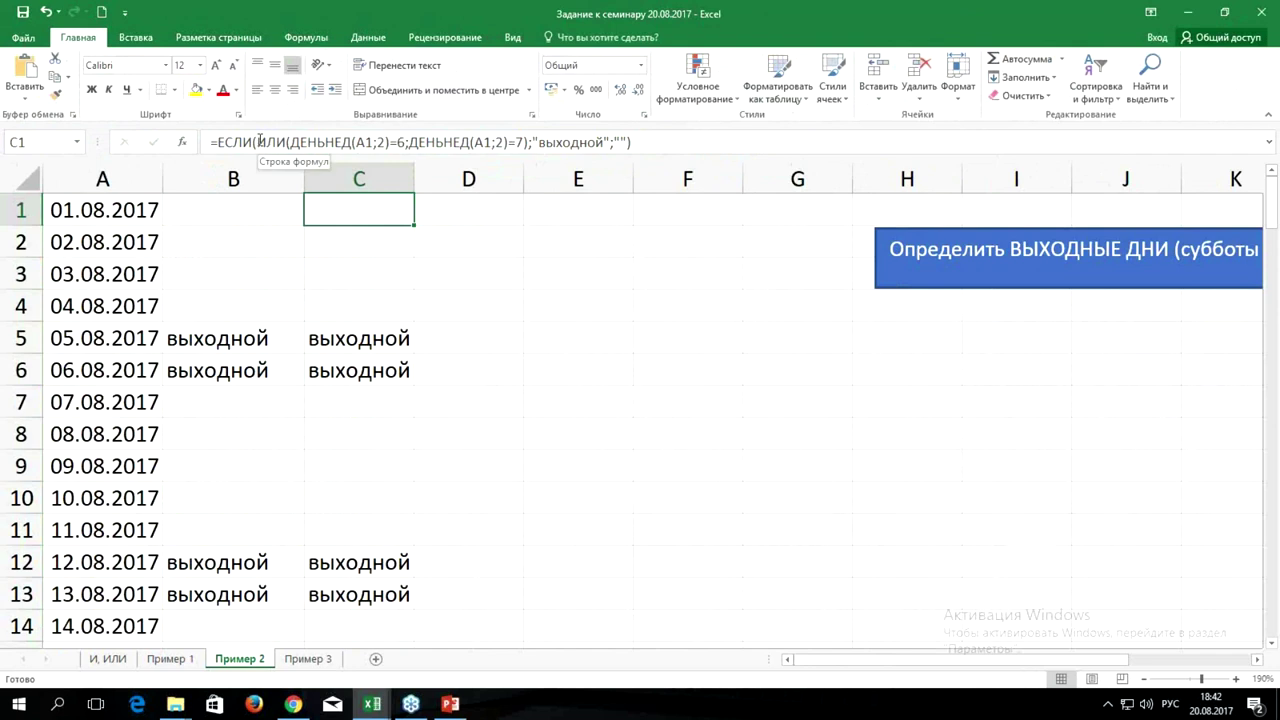
drag(257, 142, 528, 143)
key(ctrl+c)
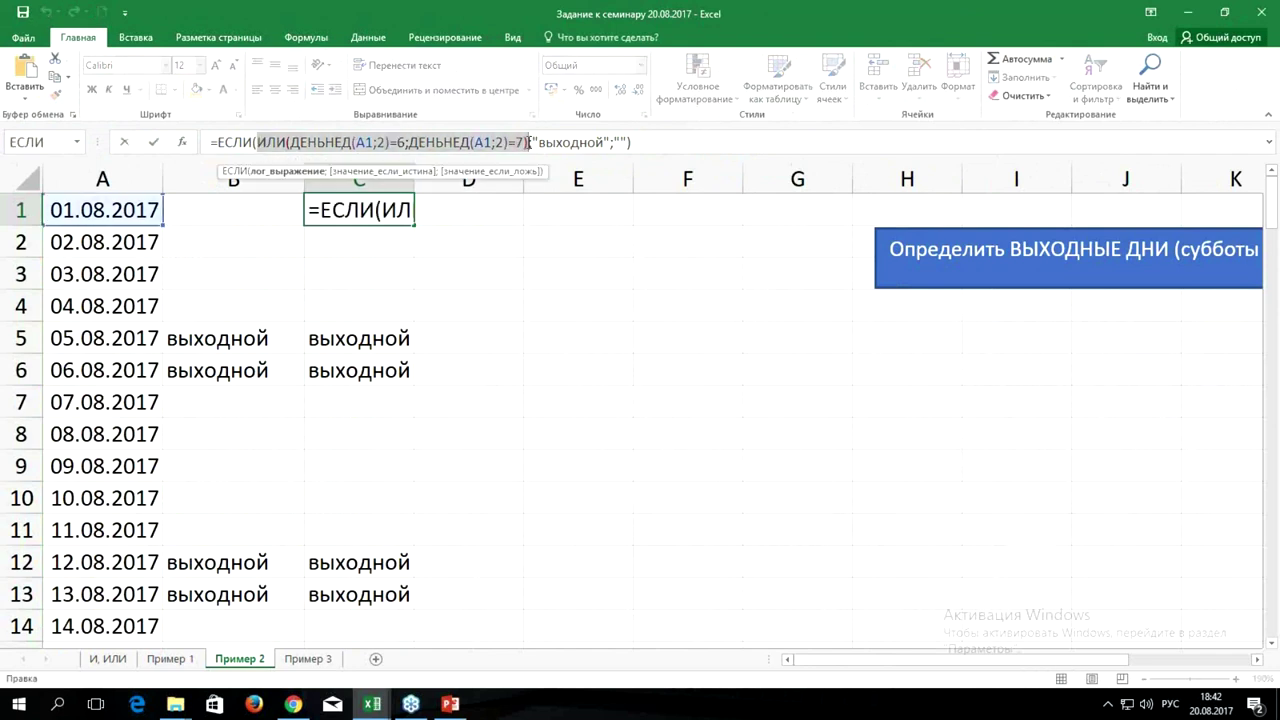
key(ctrl+Return)
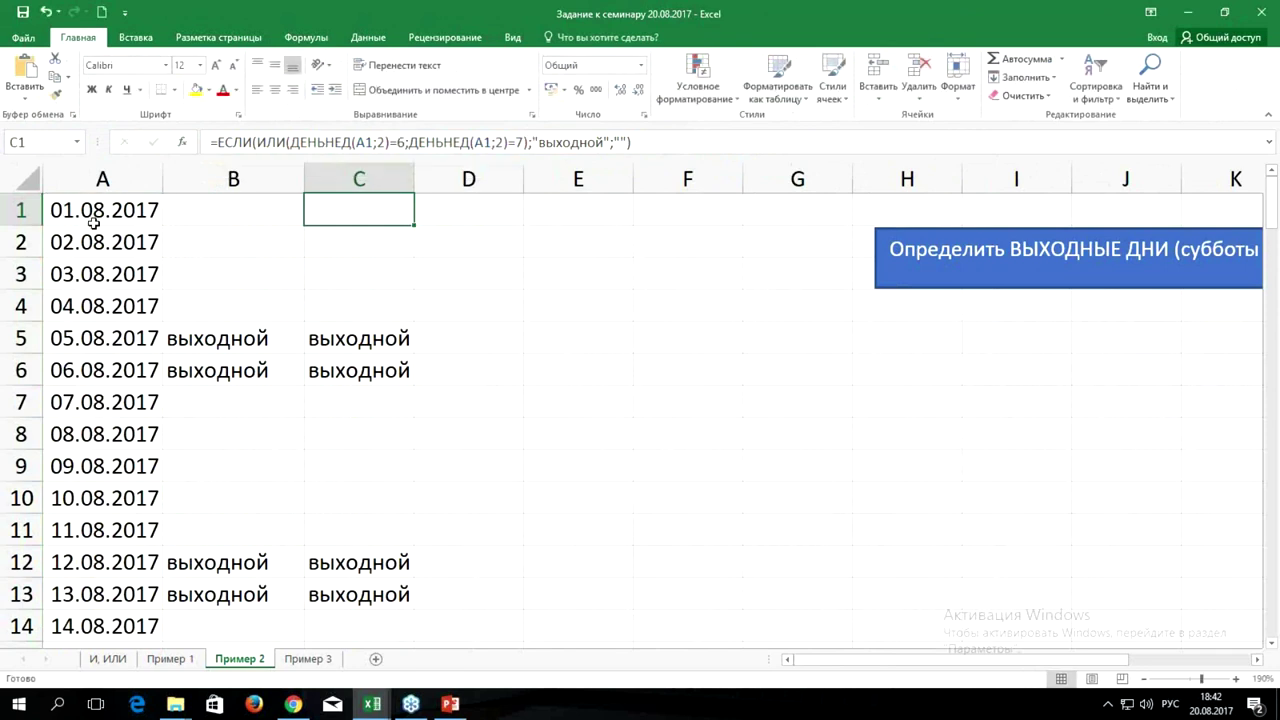
click(102, 216)
key(ctrl+shift+Down)
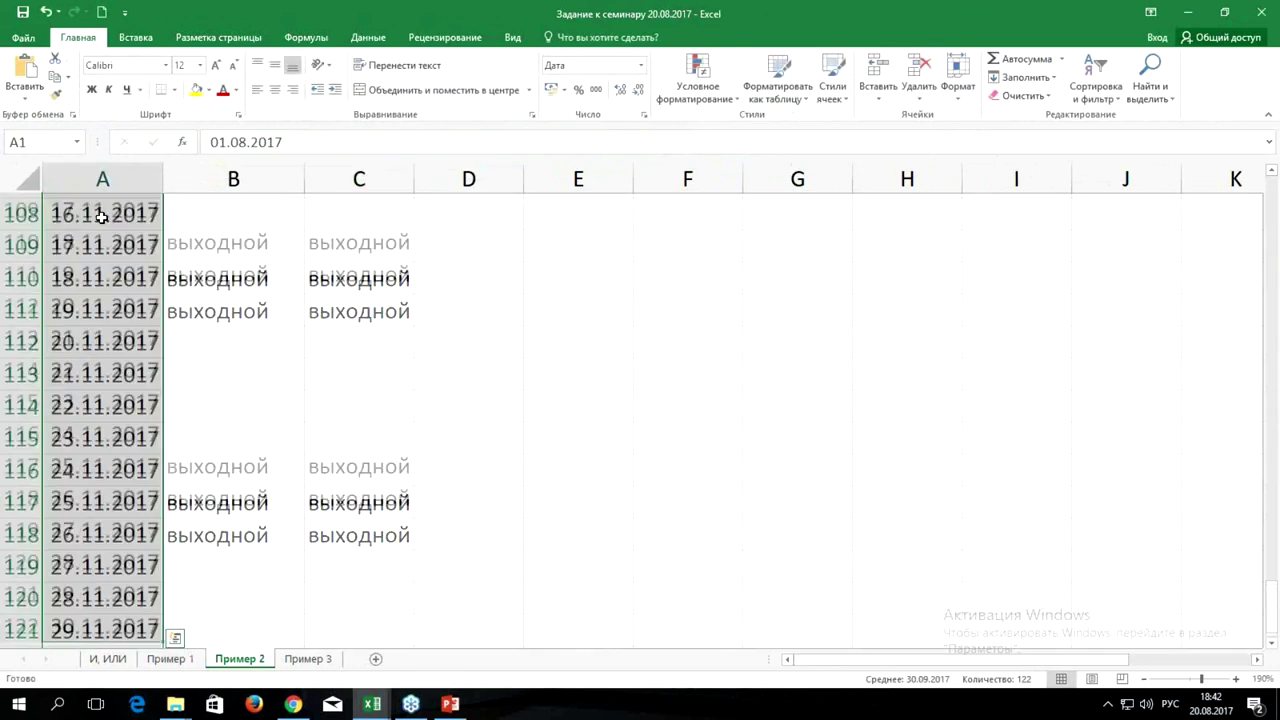
Create a new formula-based conditional formatting rule using the pasted ИЛИ weekend test.
click(695, 78)
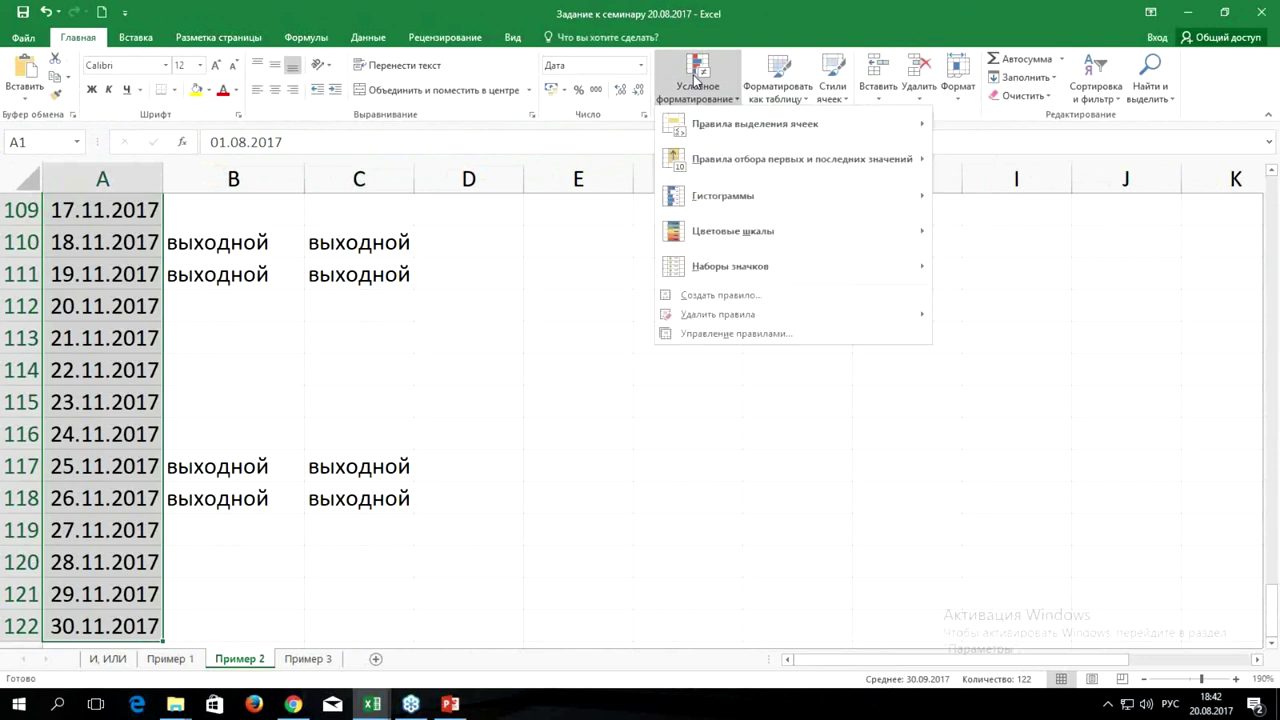
click(708, 300)
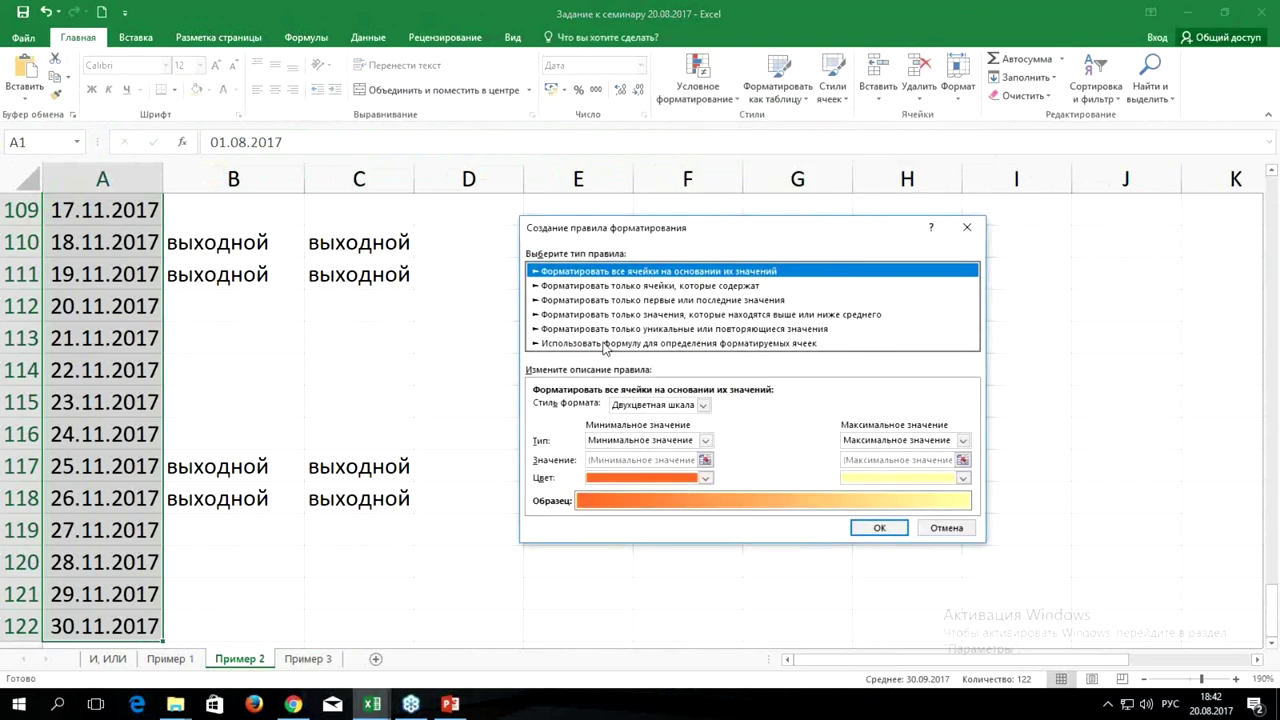
click(604, 344)
click(556, 409)
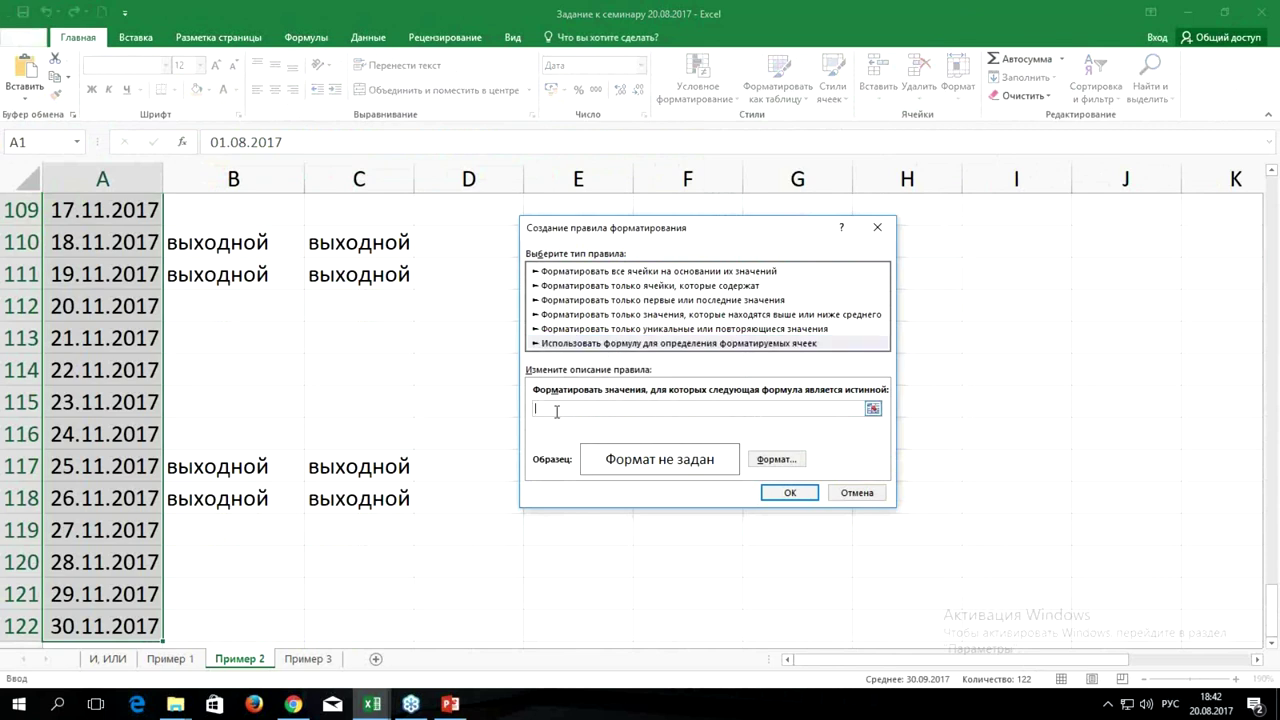
key(ctrl+v)
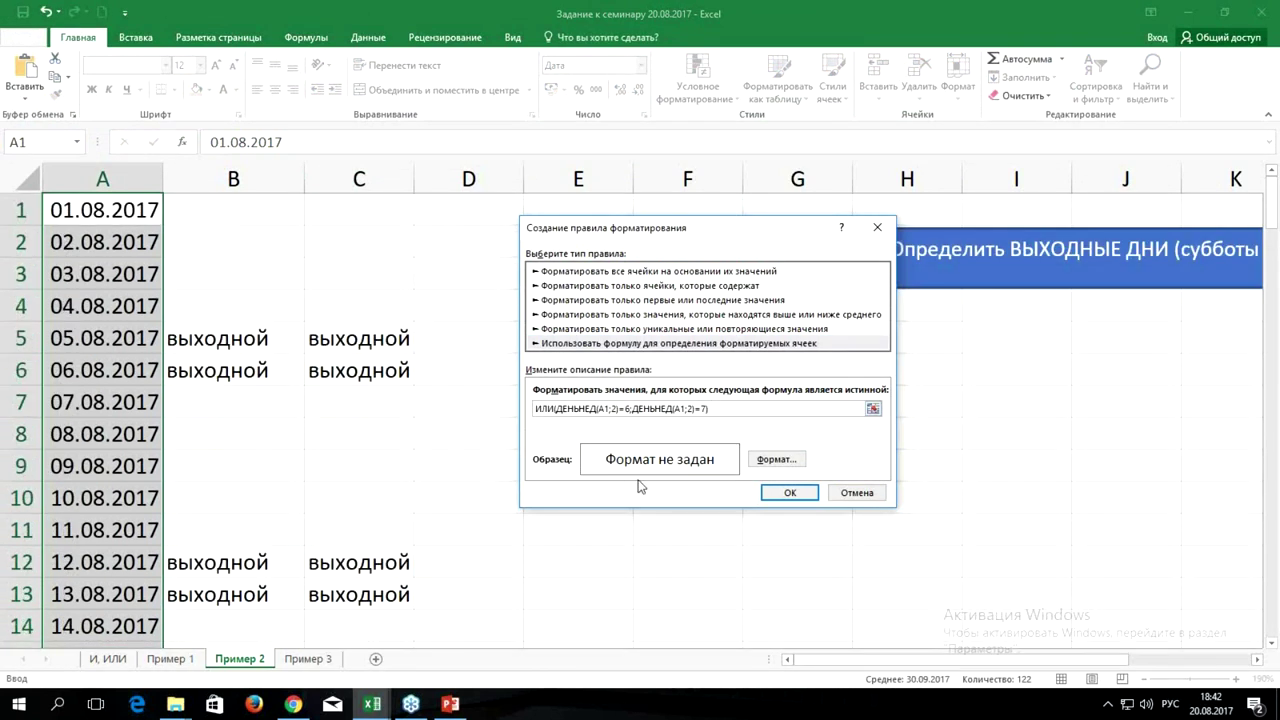
Give the rule a pink fill from More Colors and save it.
click(770, 459)
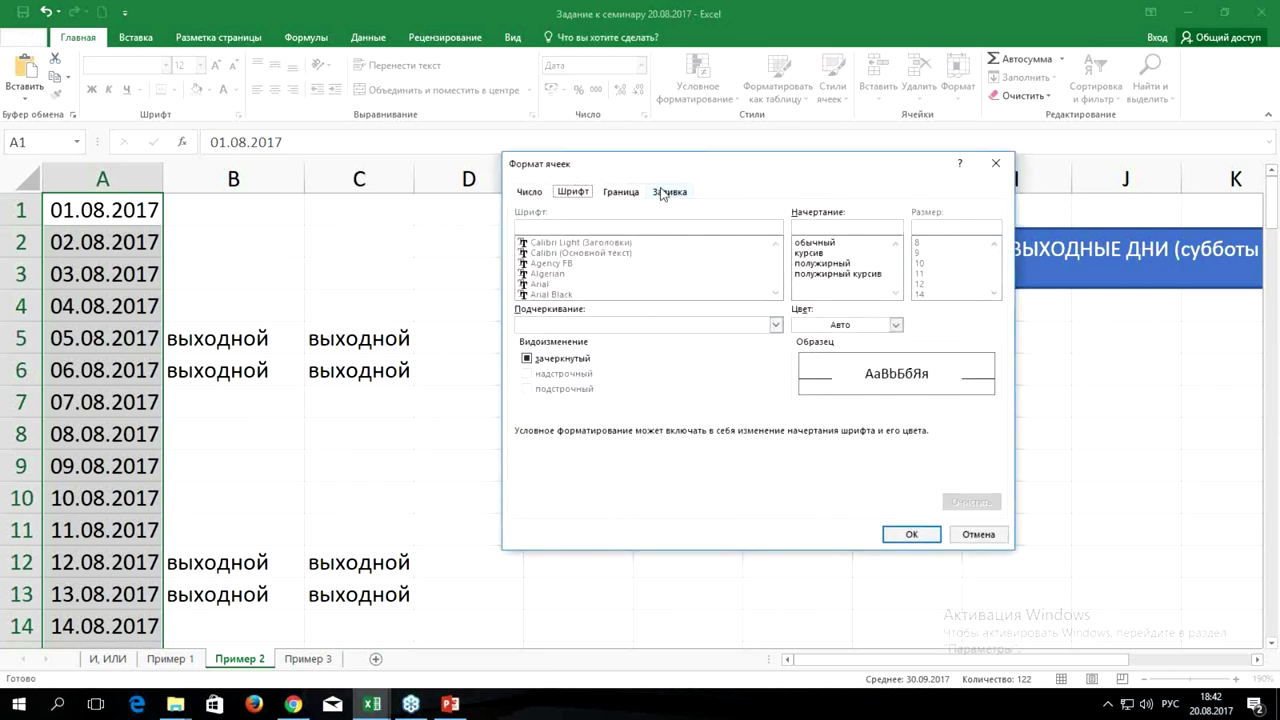
click(668, 191)
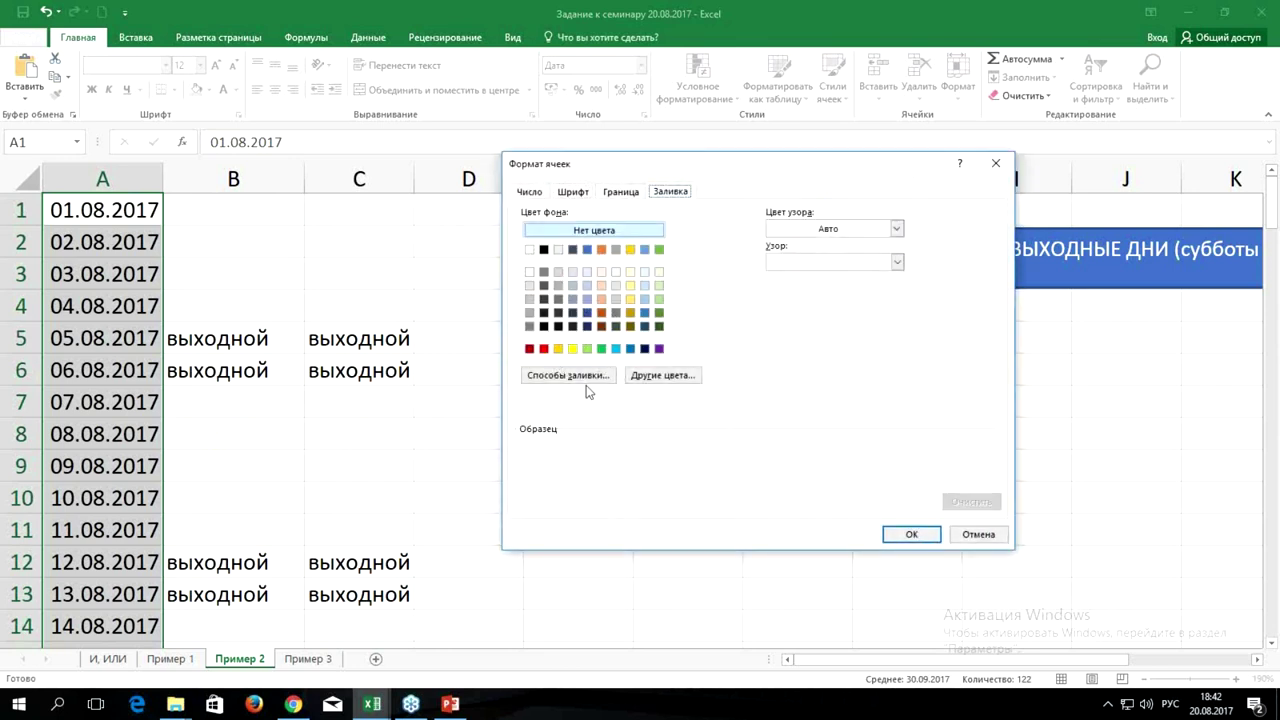
click(657, 377)
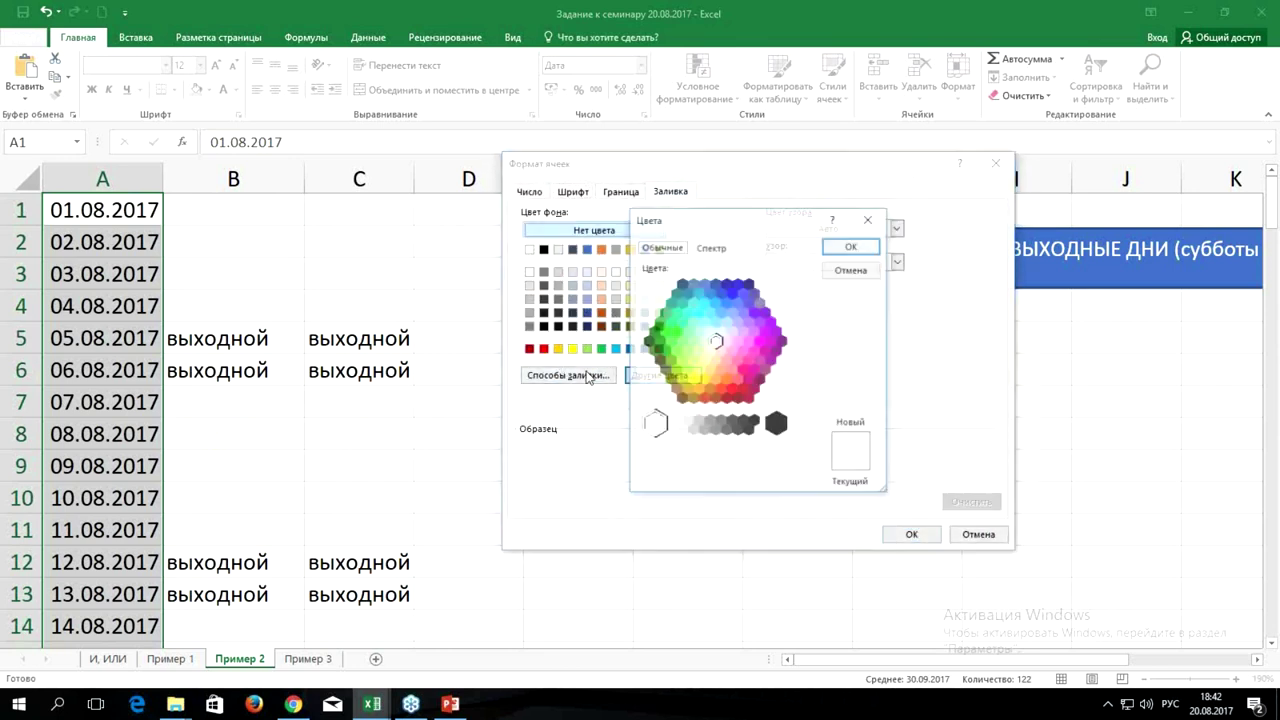
click(743, 370)
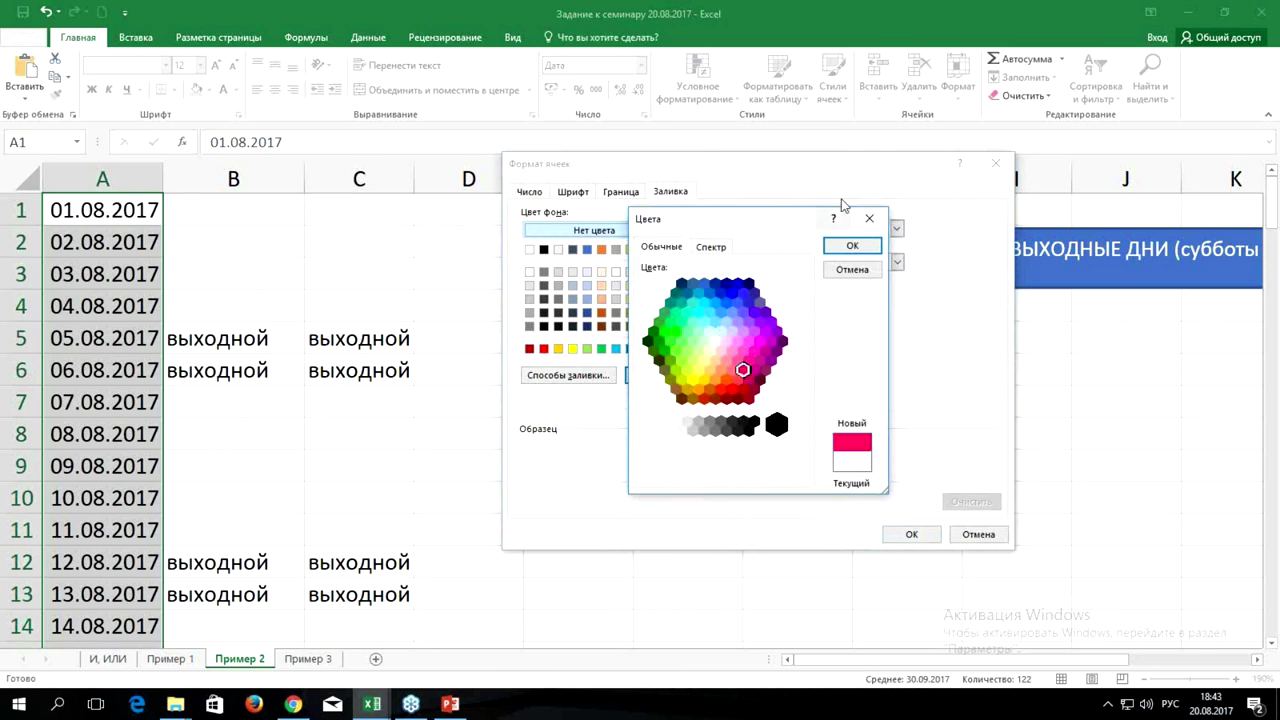
click(847, 247)
click(912, 534)
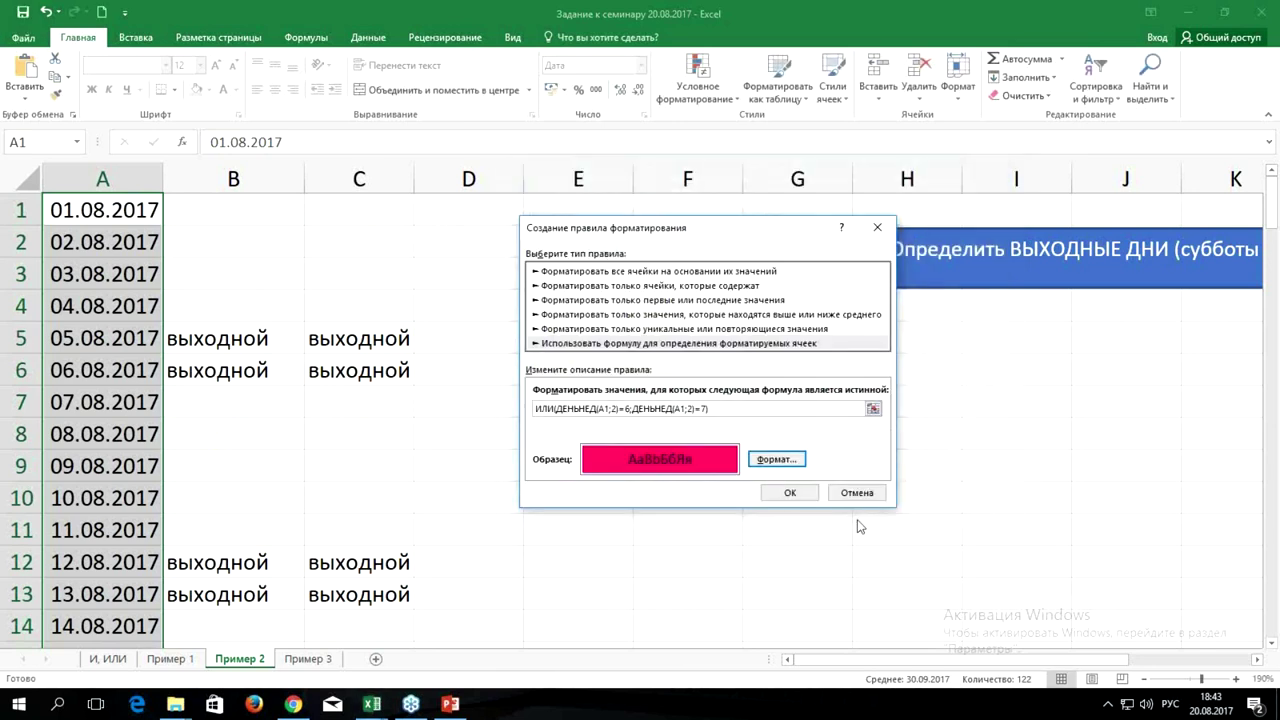
click(789, 492)
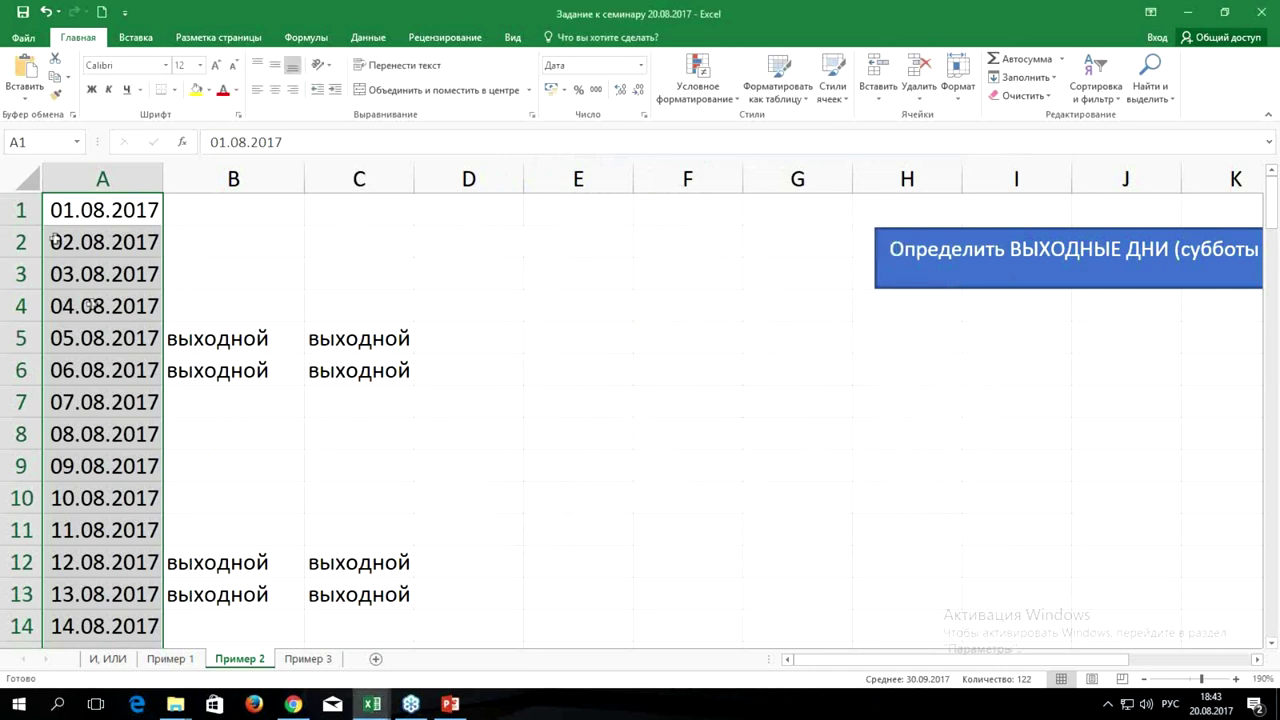
Start another formula-based rule from A1, then cancel it without saving.
click(75, 211)
click(687, 90)
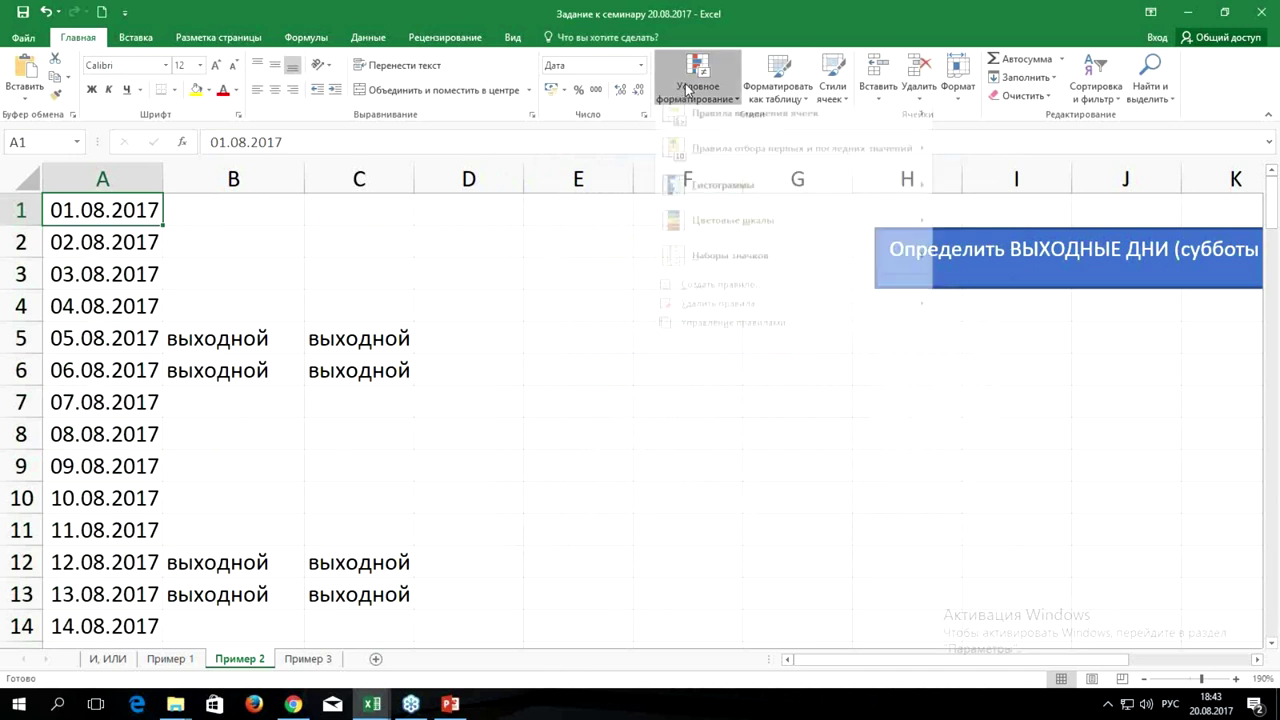
click(720, 295)
click(547, 327)
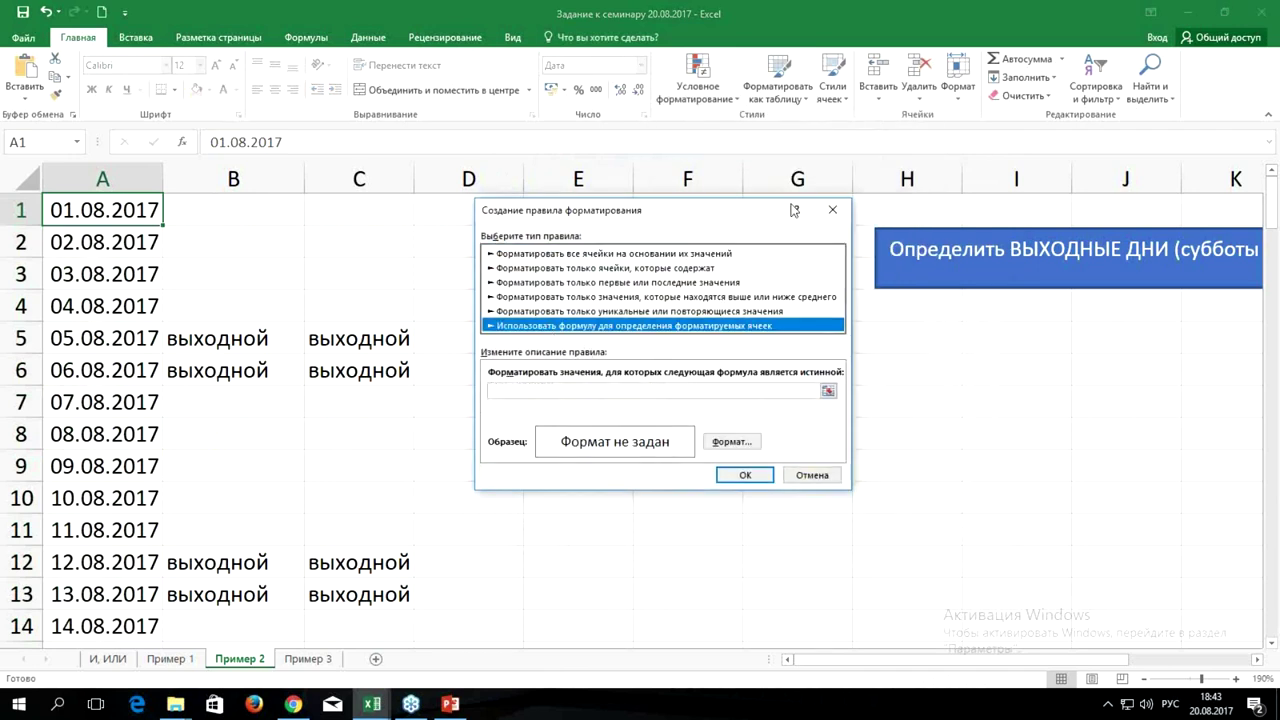
click(838, 211)
Edit the weekend rule in the Rules Manager, removing the stray quote from its formula, and apply it.
click(697, 88)
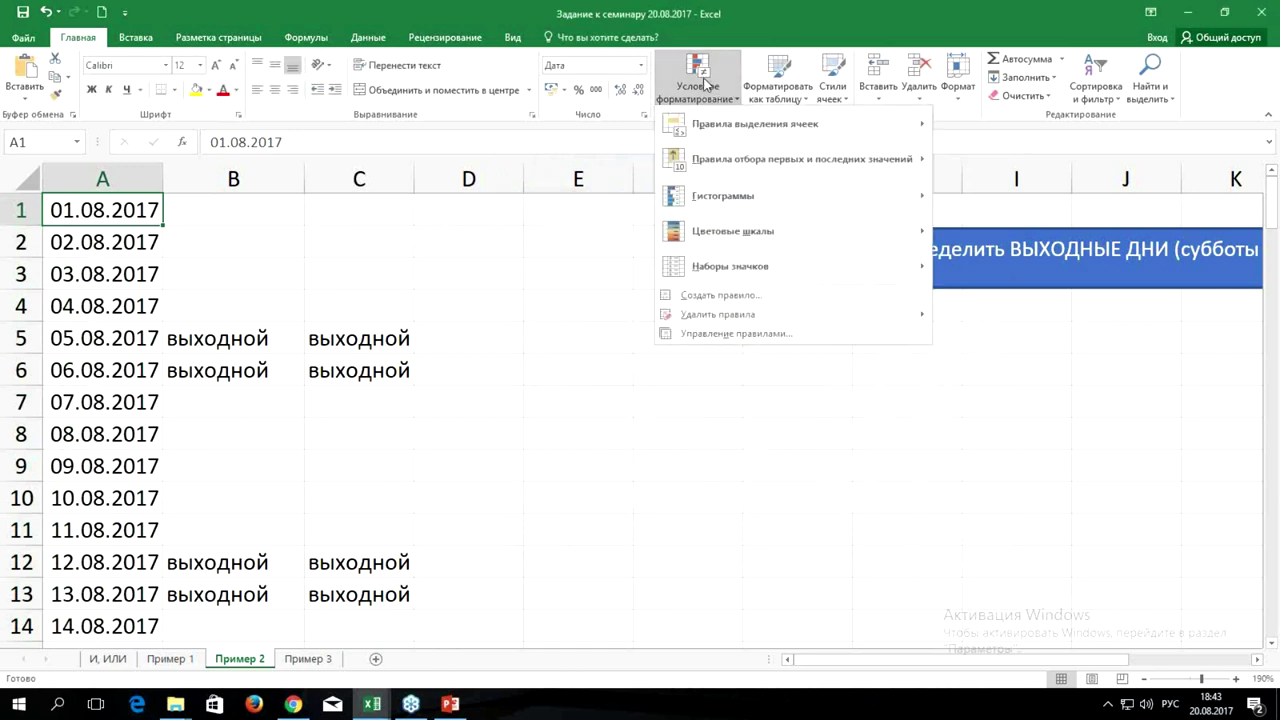
click(736, 340)
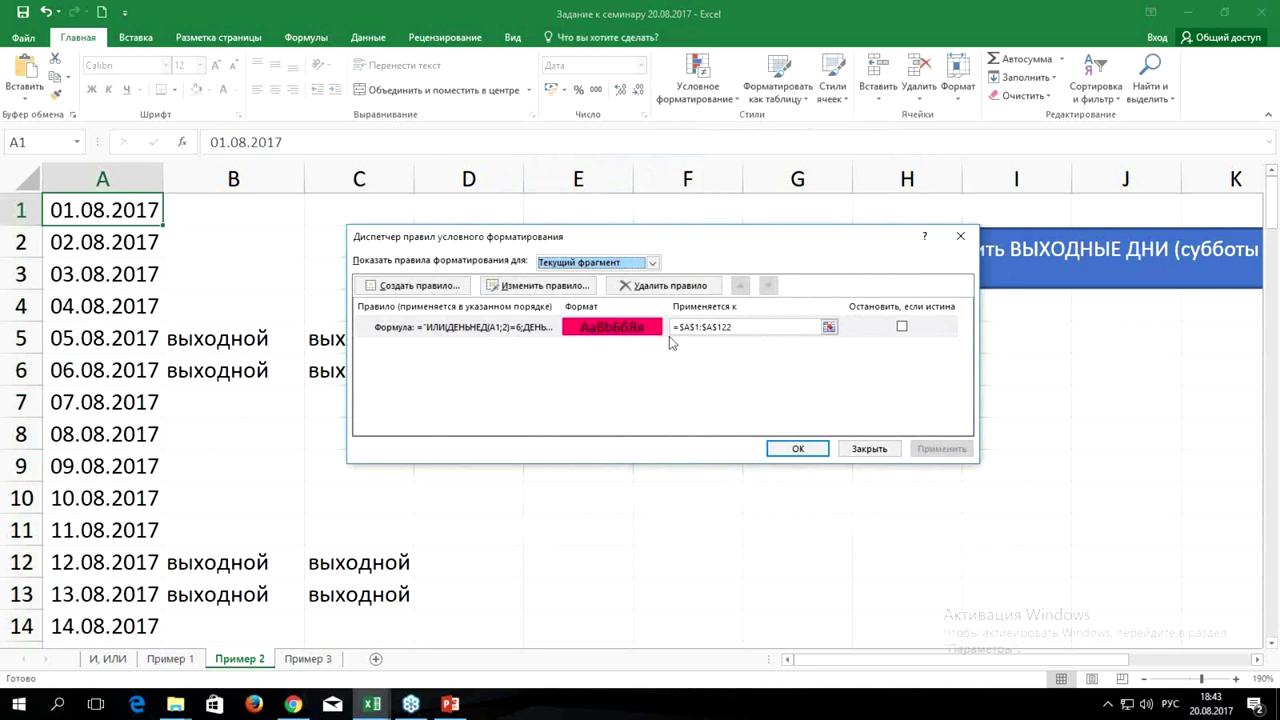
drag(666, 234, 777, 205)
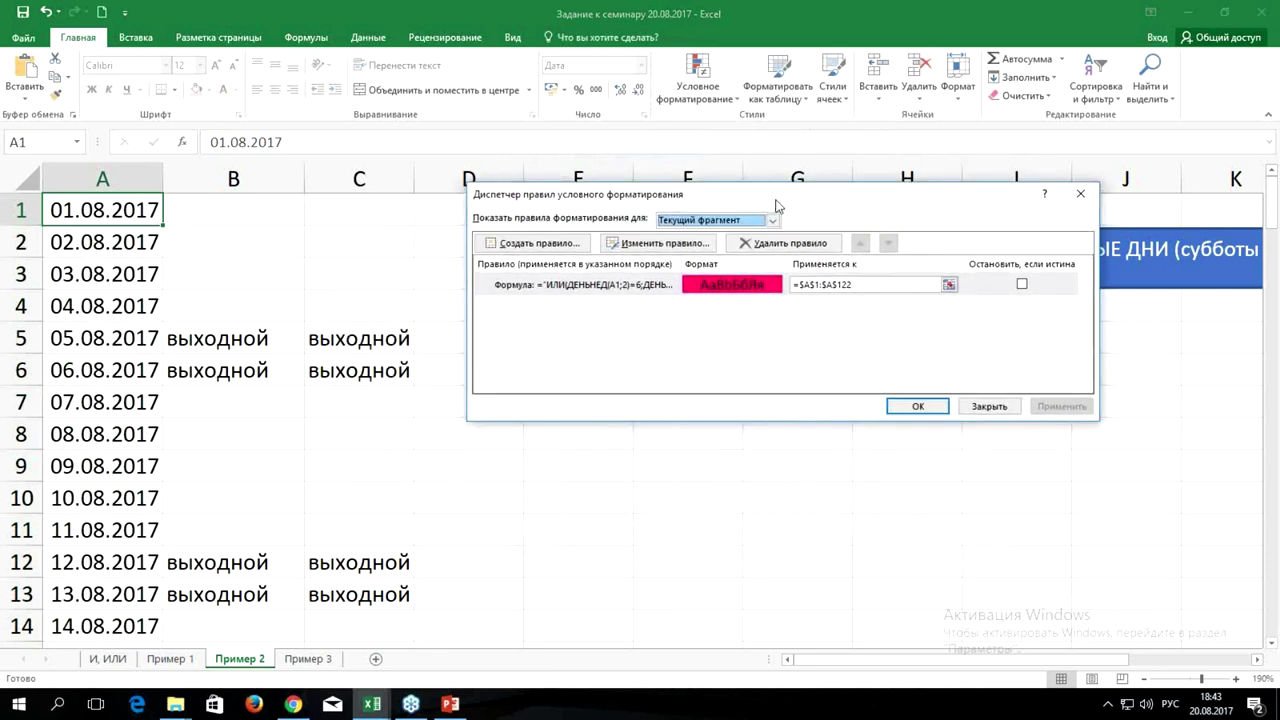
double_click(580, 292)
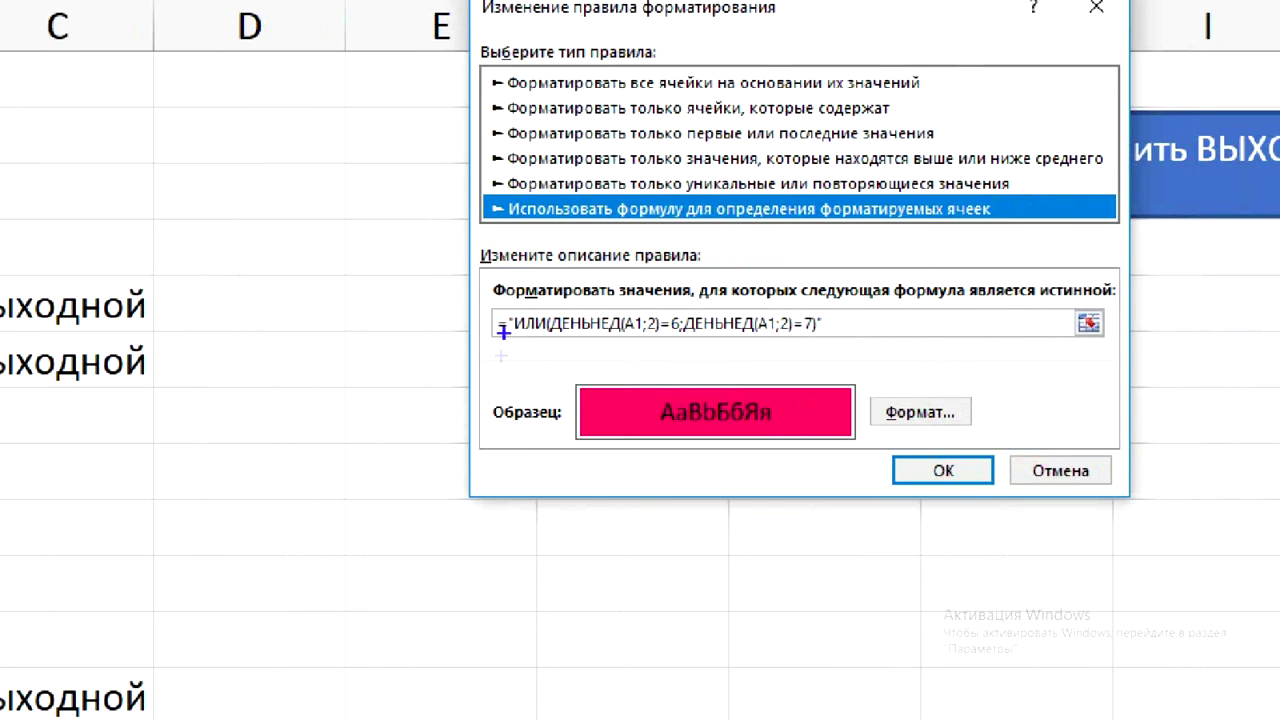
drag(500, 307, 509, 340)
key(e)
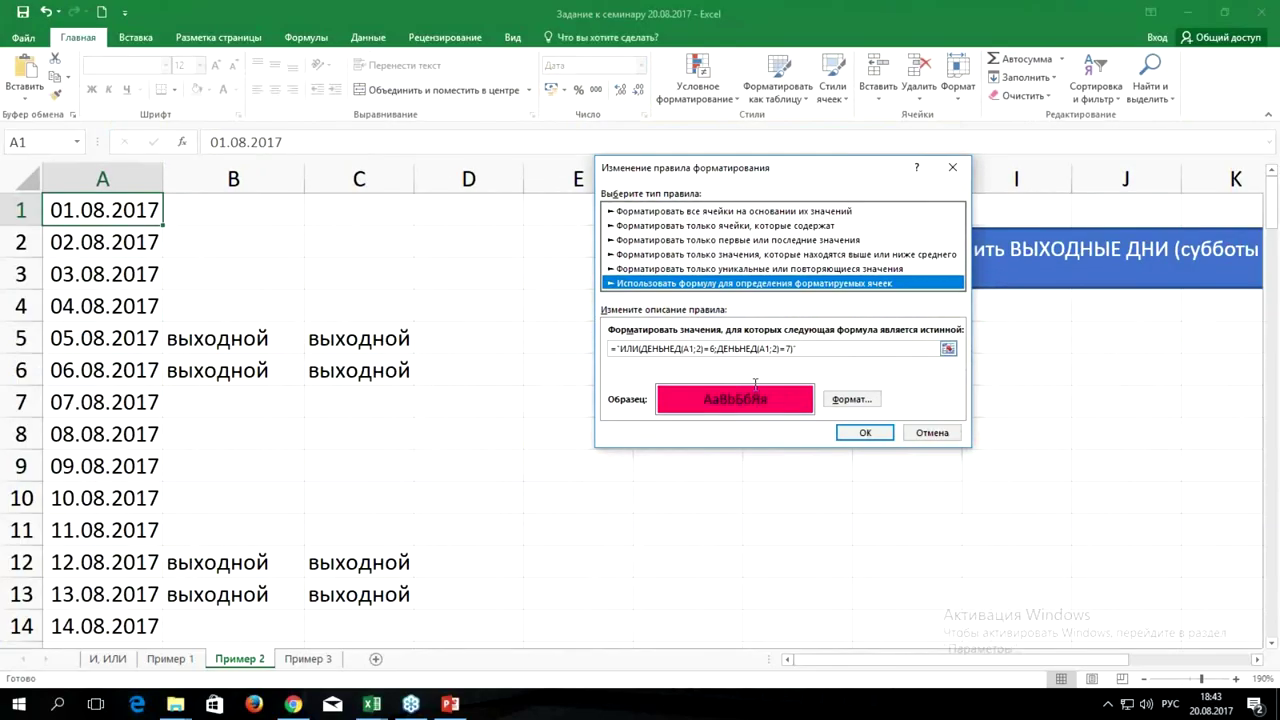
click(621, 350)
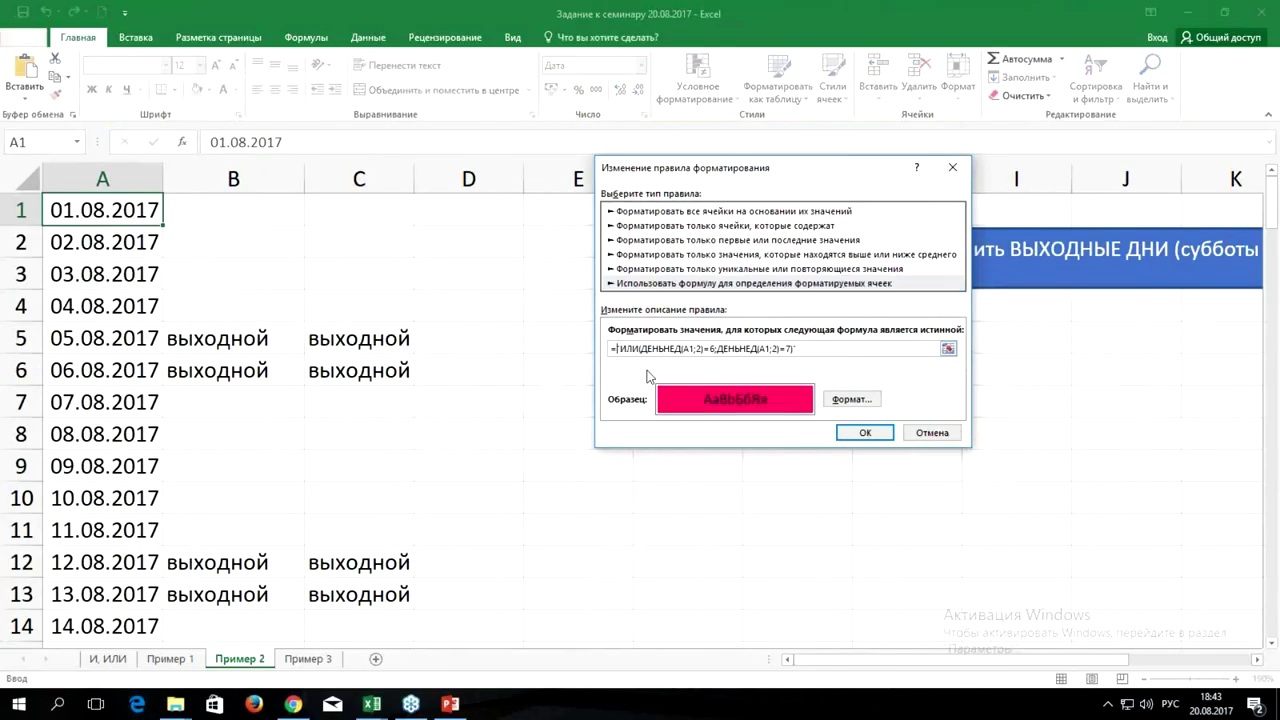
key(BackSpace)
key(BackSpace)
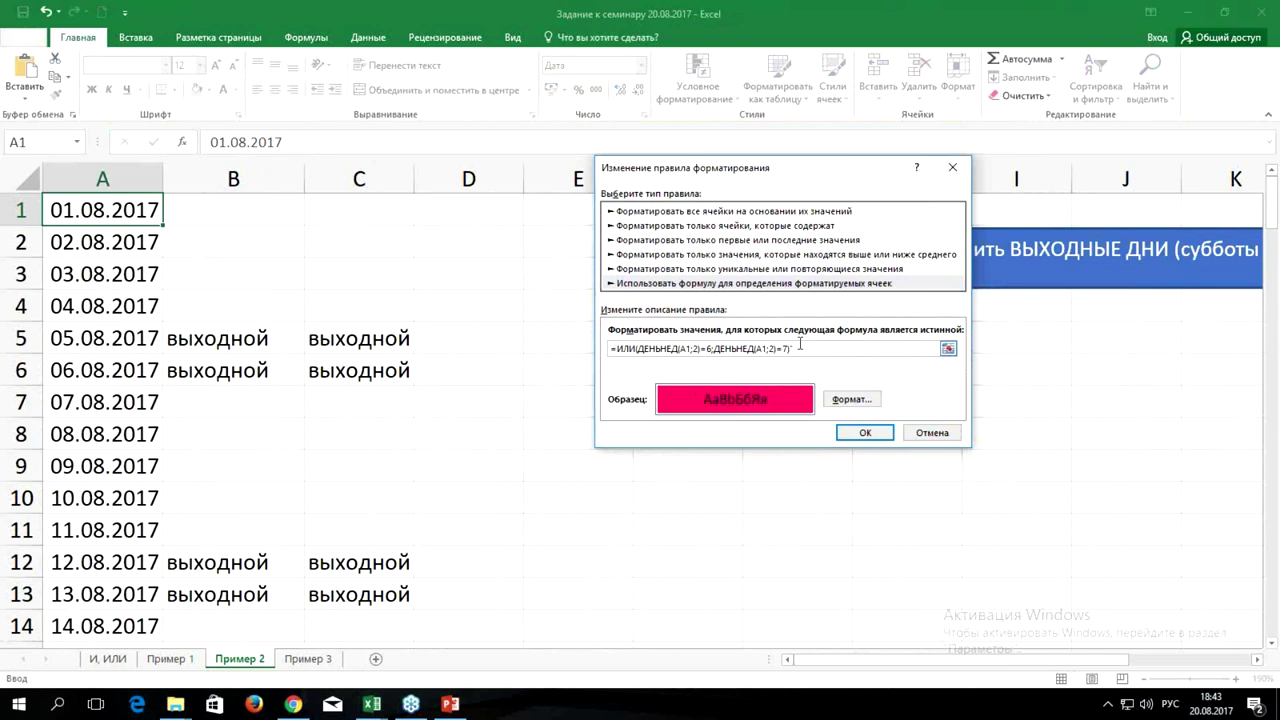
click(864, 434)
click(1050, 408)
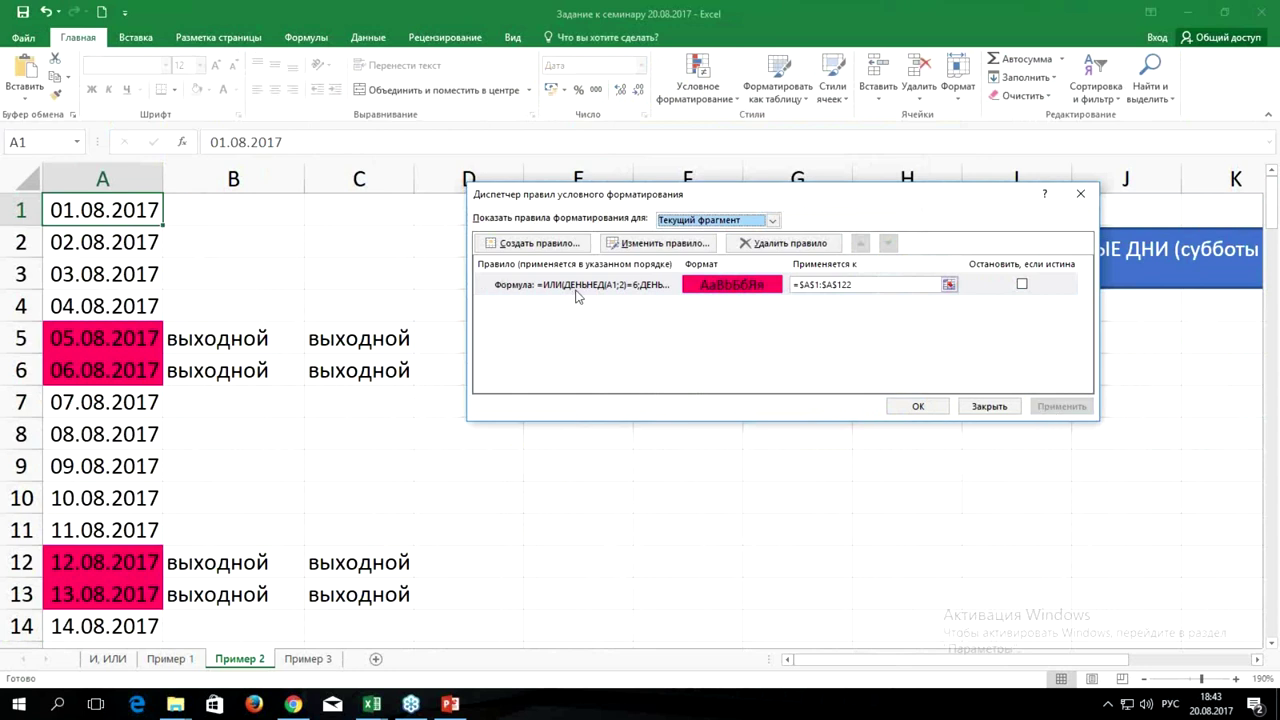
Close the Rules Manager and review the weekend formulas in C5 and C1.
click(916, 405)
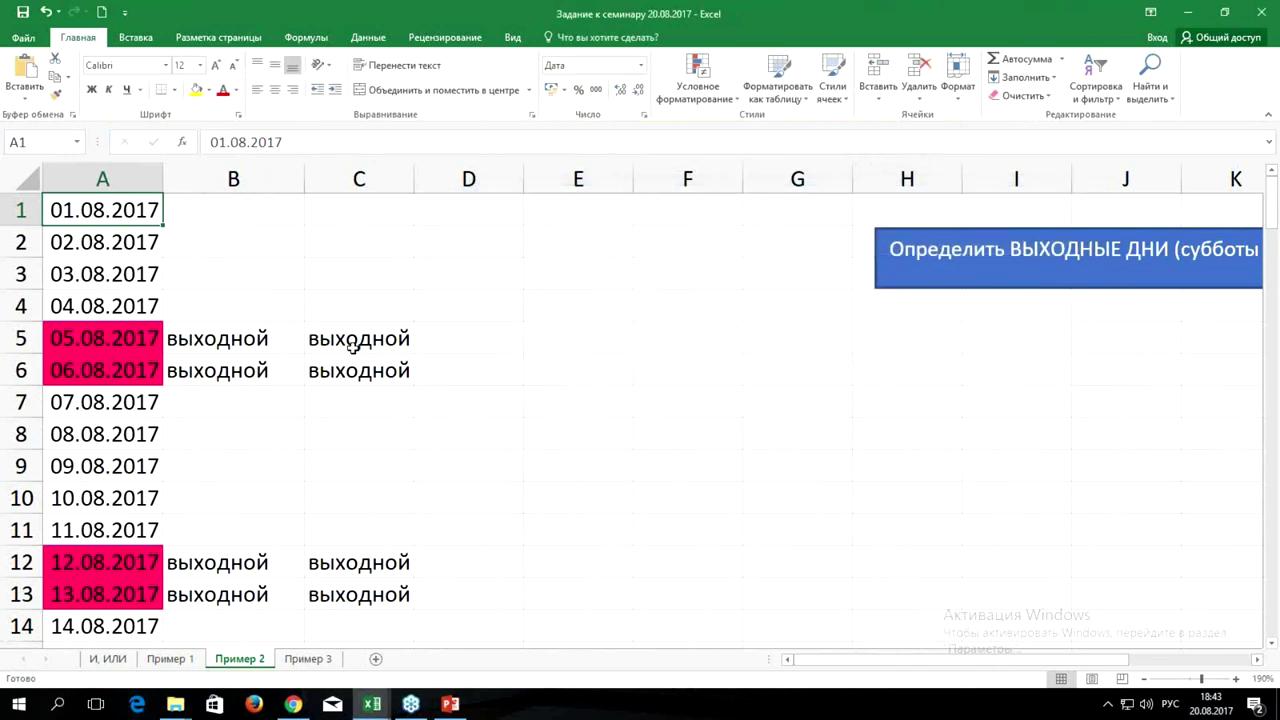
click(352, 345)
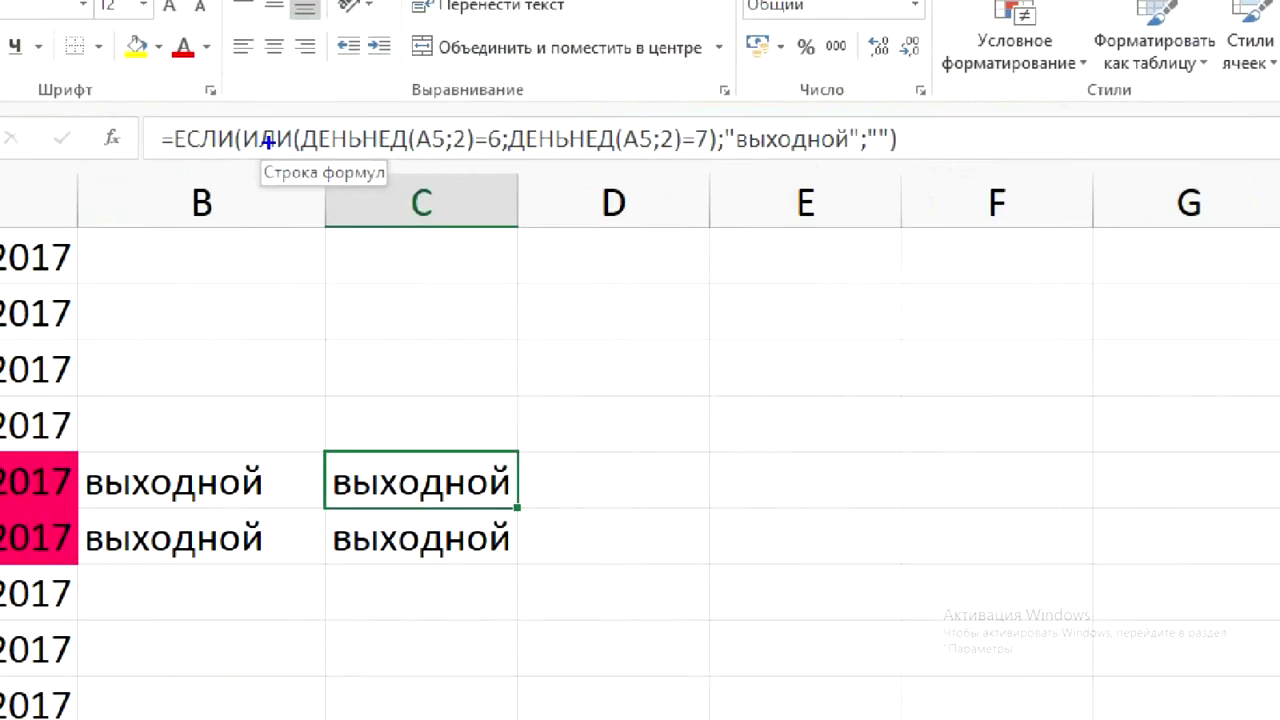
drag(235, 120, 660, 157)
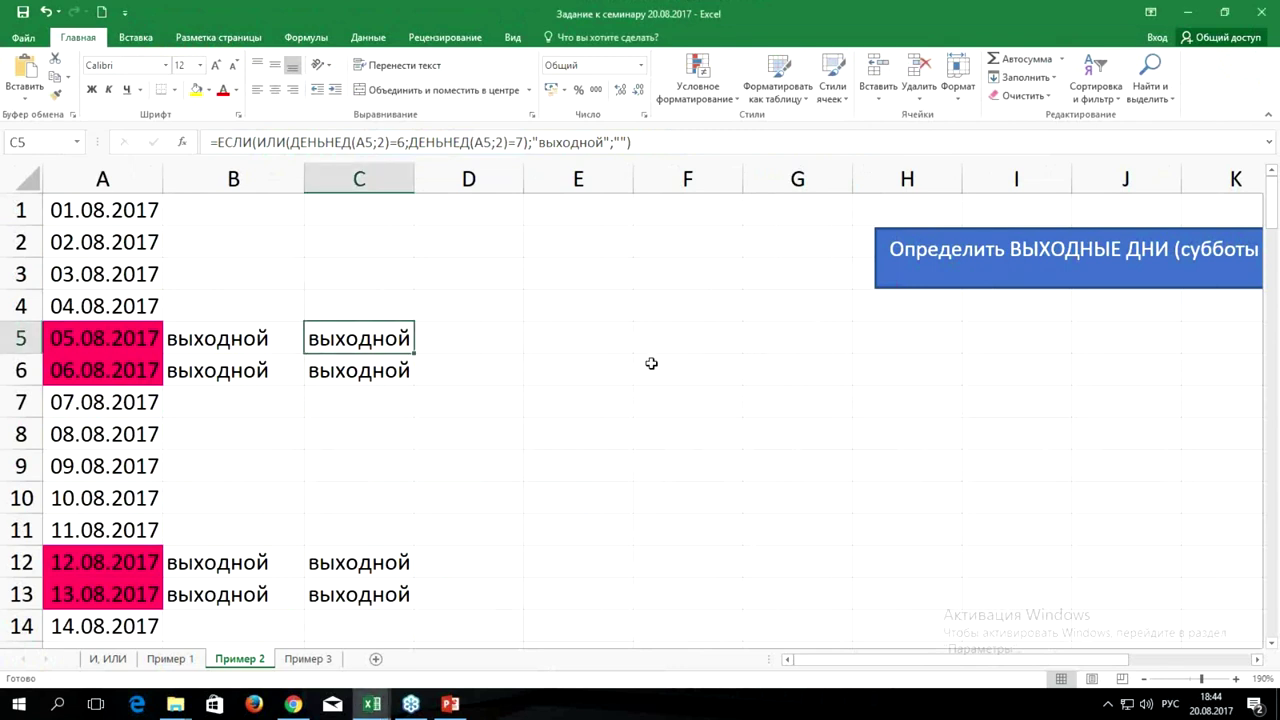
click(463, 343)
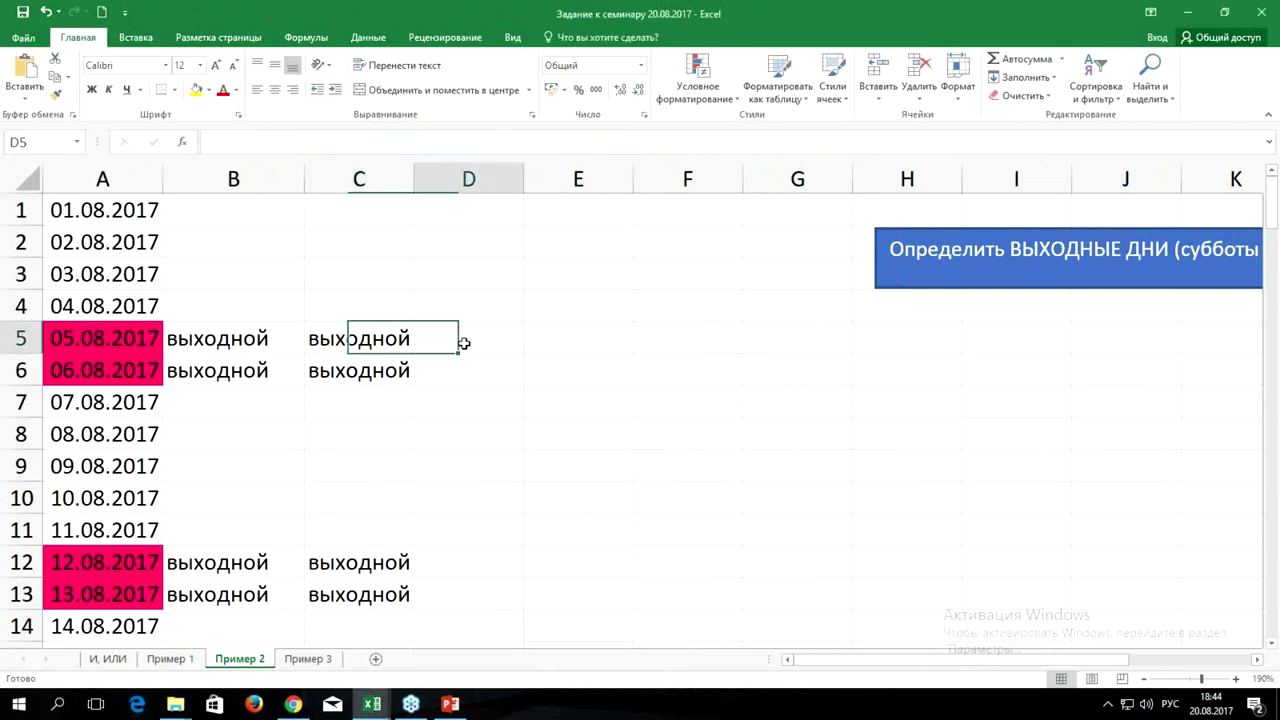
click(368, 212)
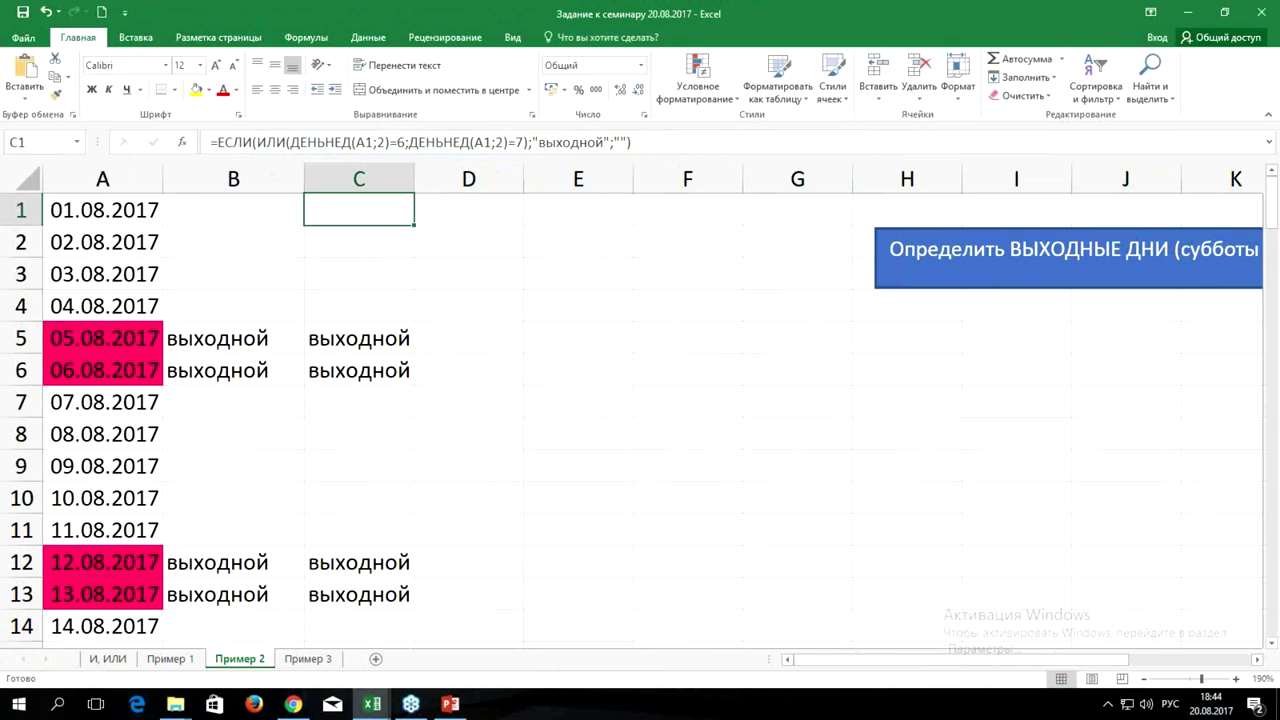
Go to the Пример 3 sheet with the commission and bonus targets.
click(665, 240)
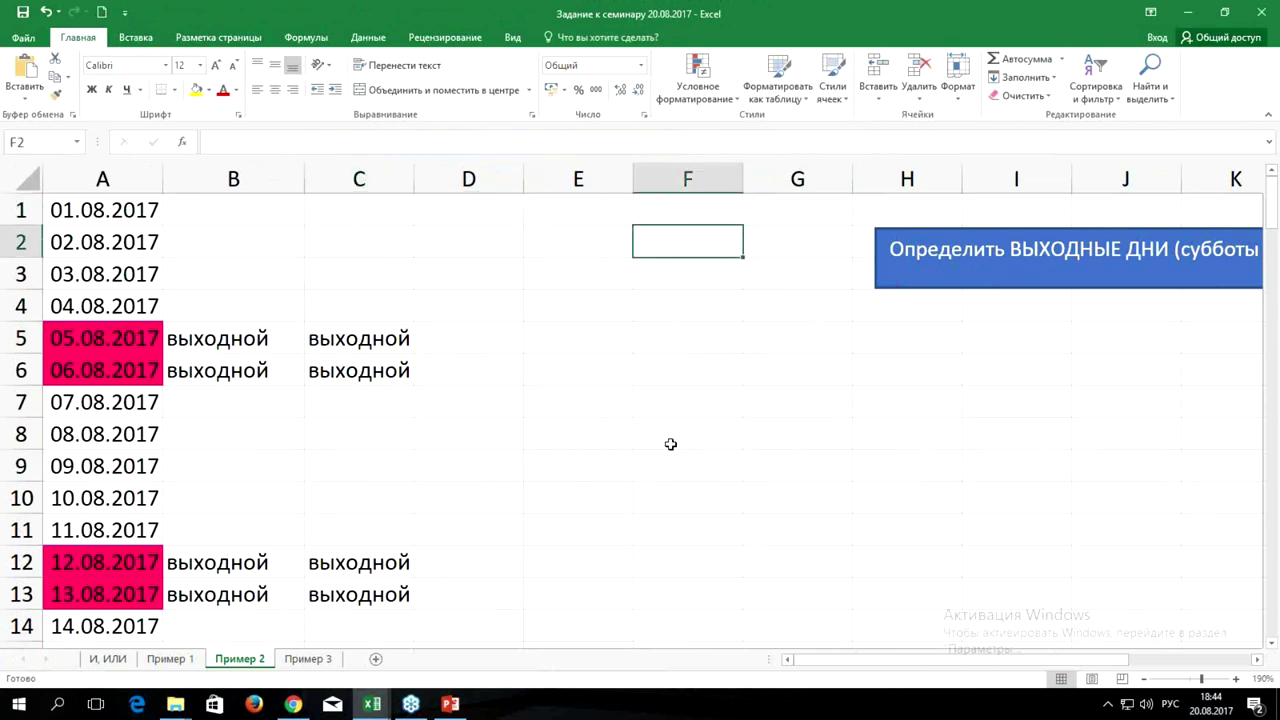
click(583, 497)
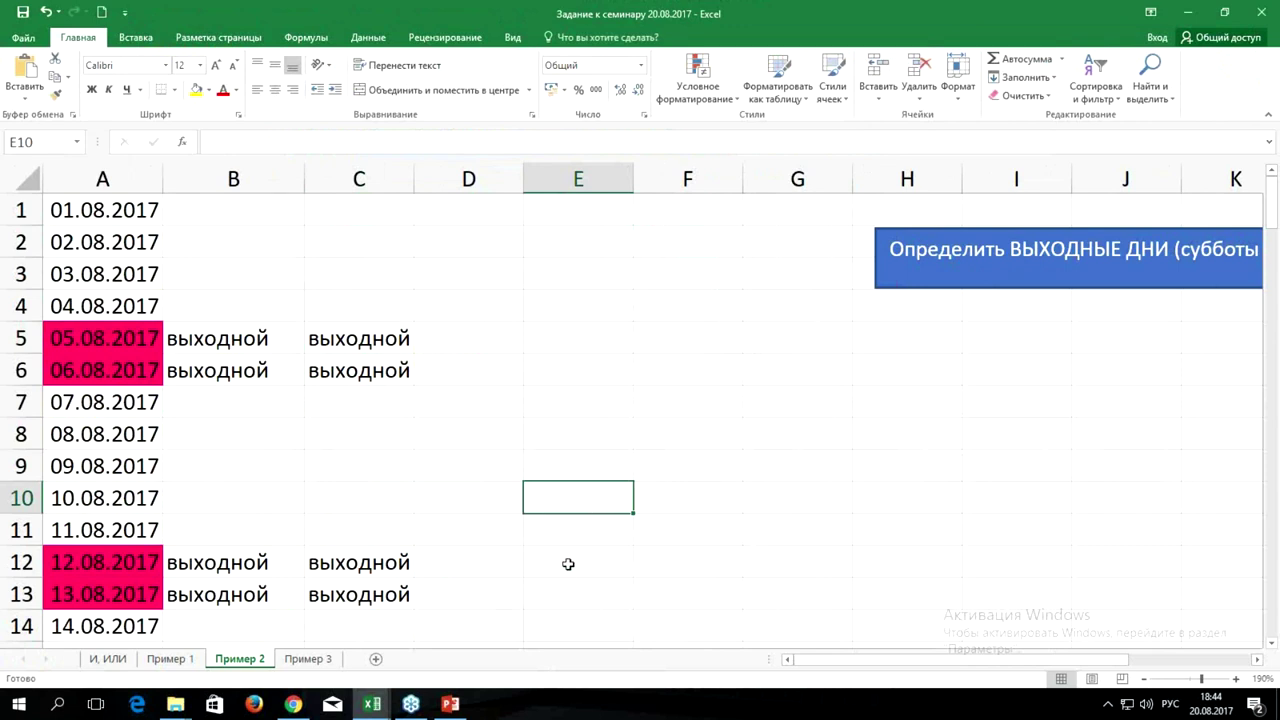
click(482, 362)
click(493, 320)
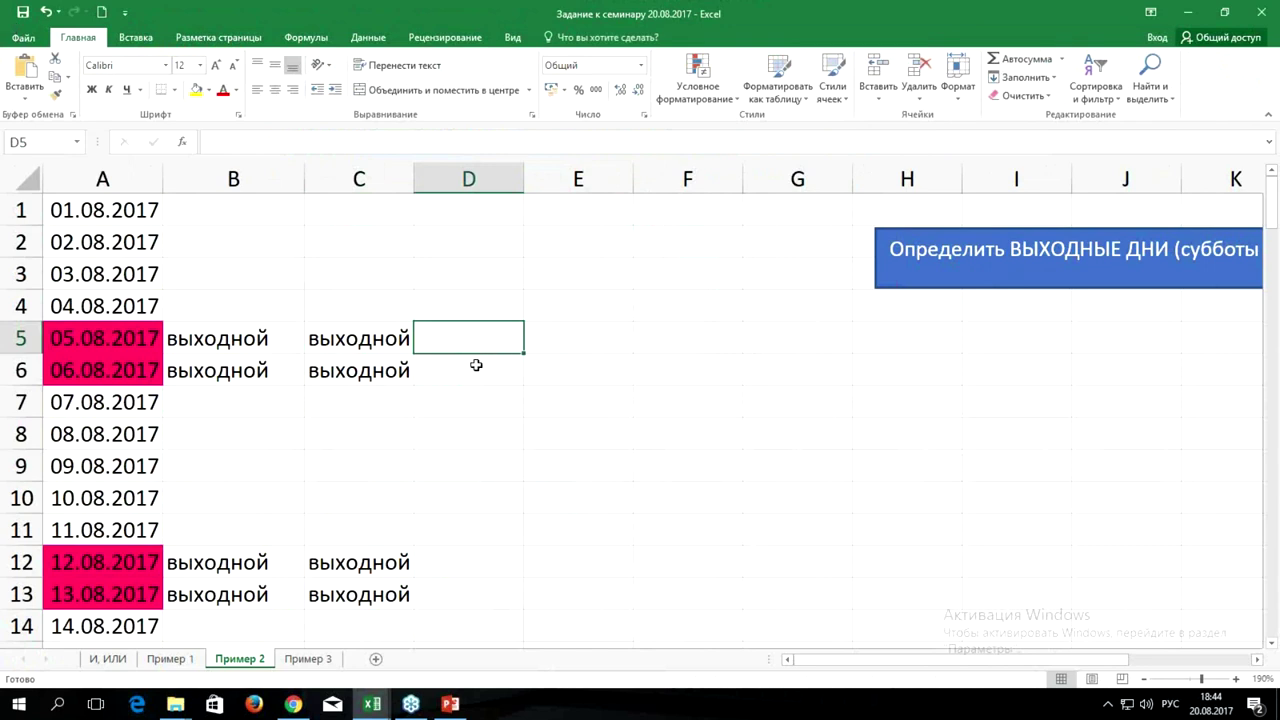
click(309, 660)
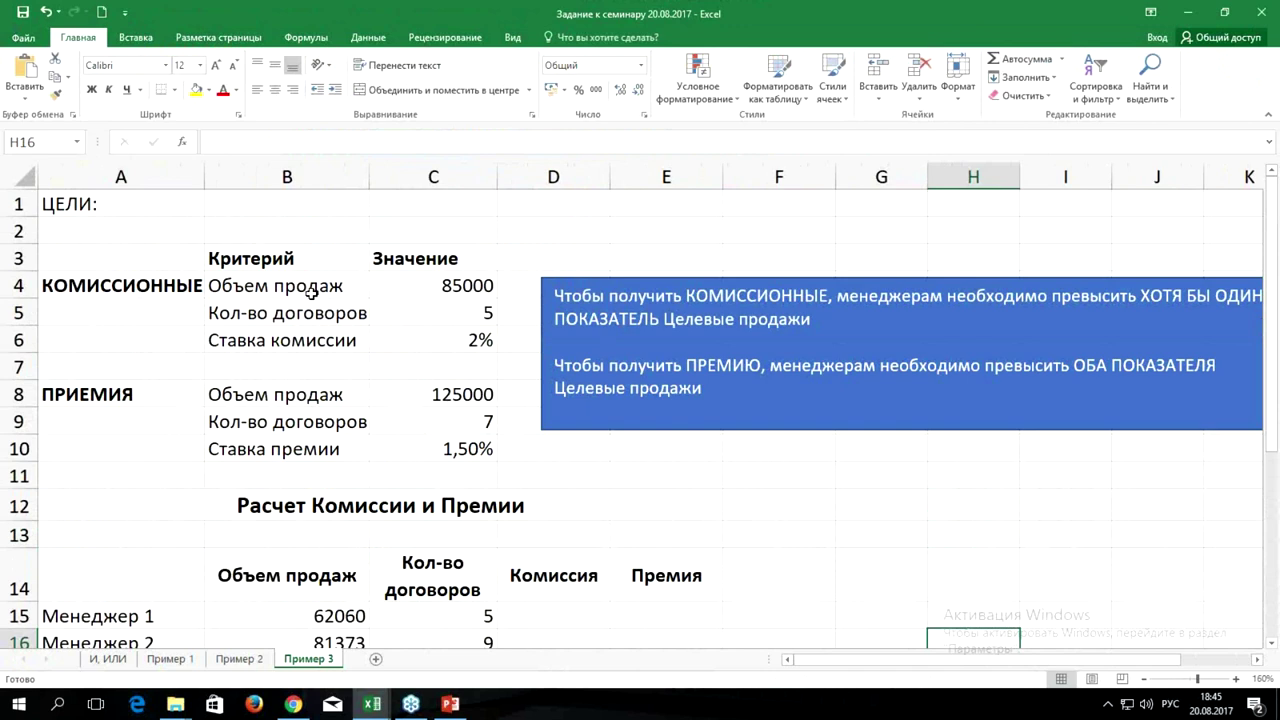
click(488, 286)
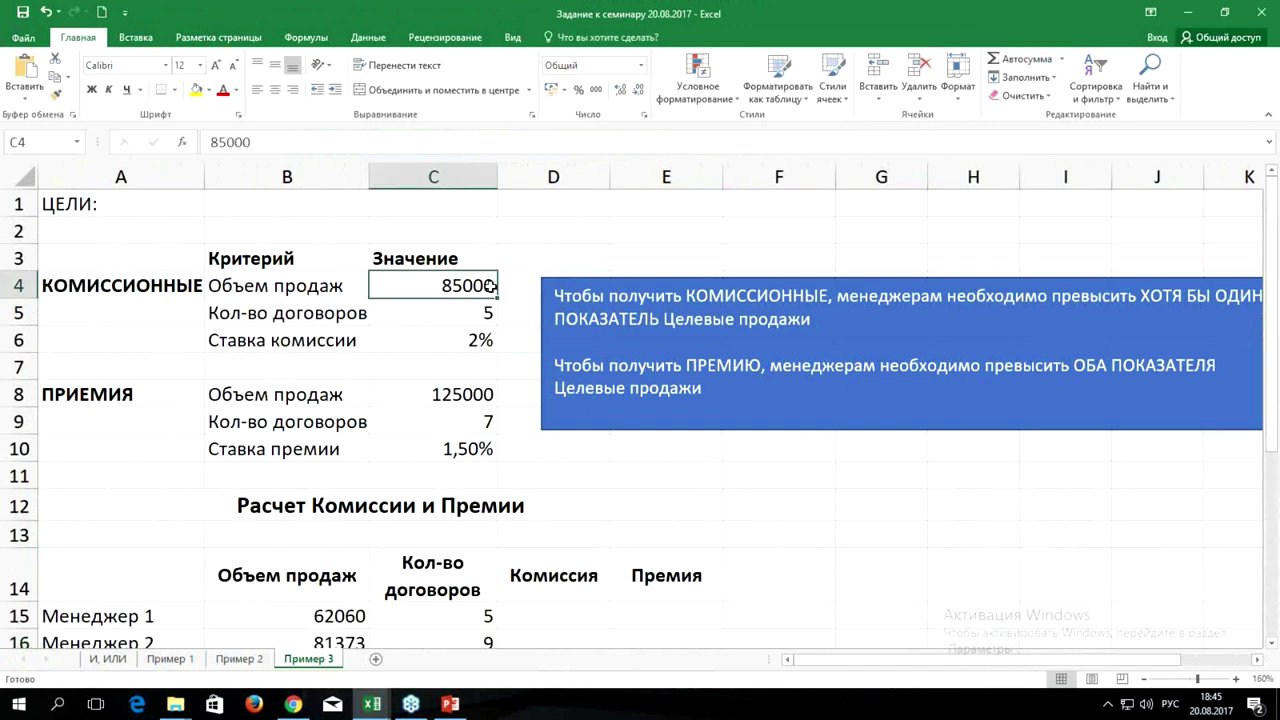
drag(300, 316, 470, 312)
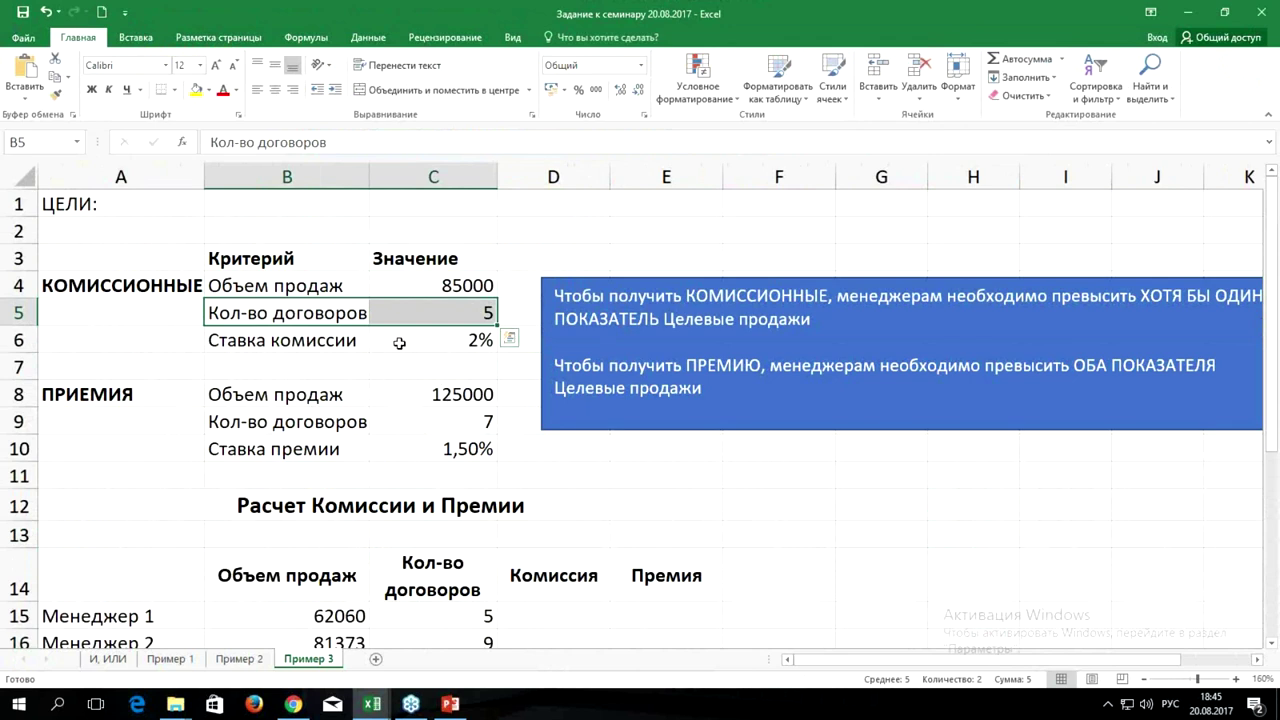
click(466, 343)
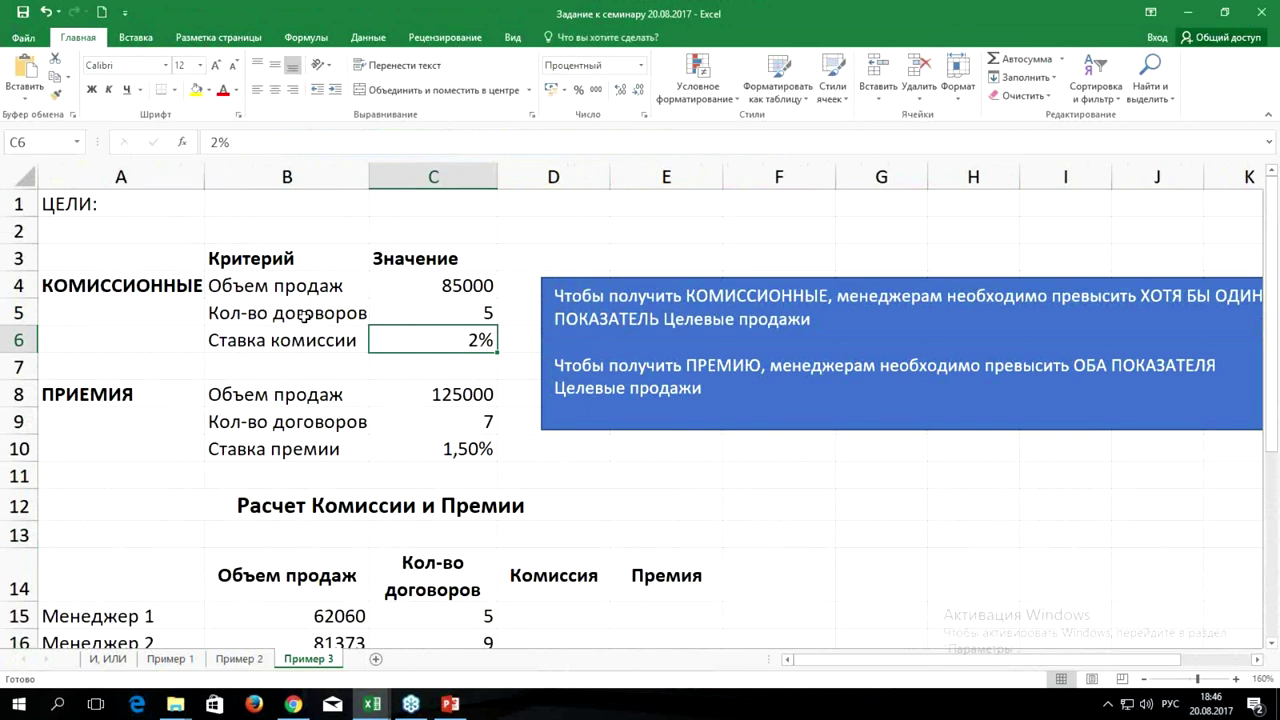
scroll(305, 318, down, 1)
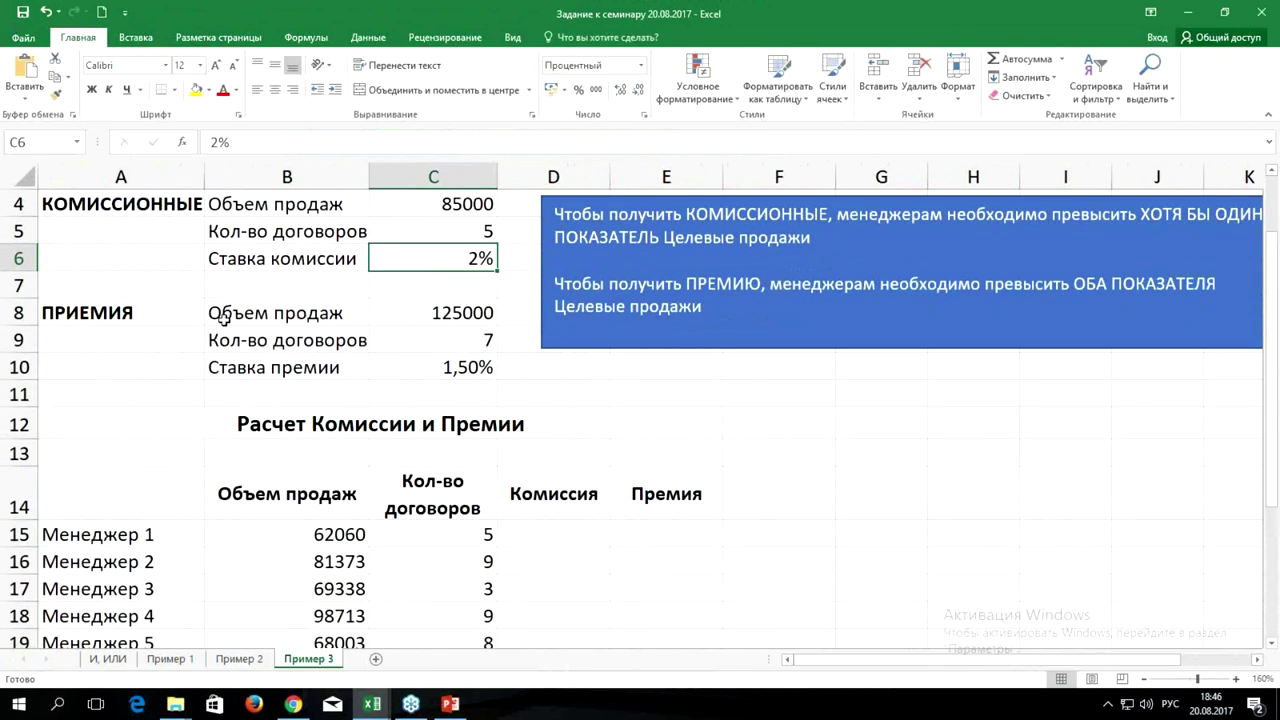
drag(214, 313, 445, 316)
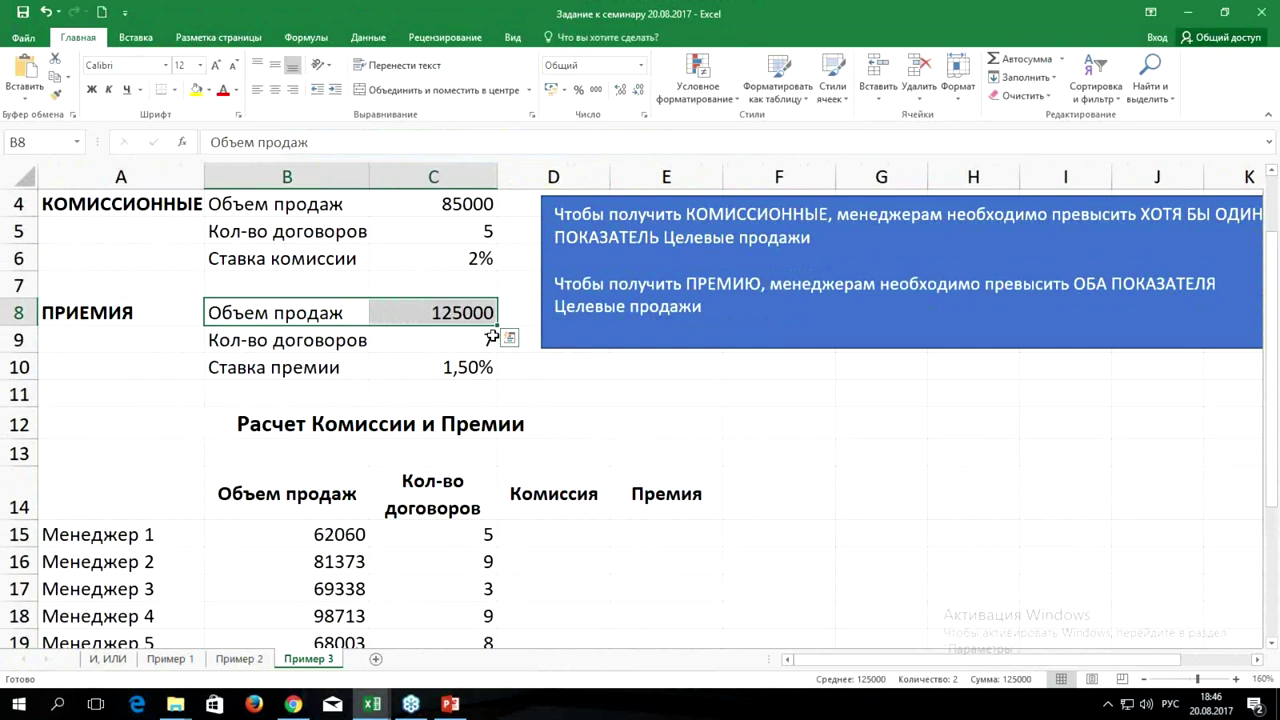
click(437, 348)
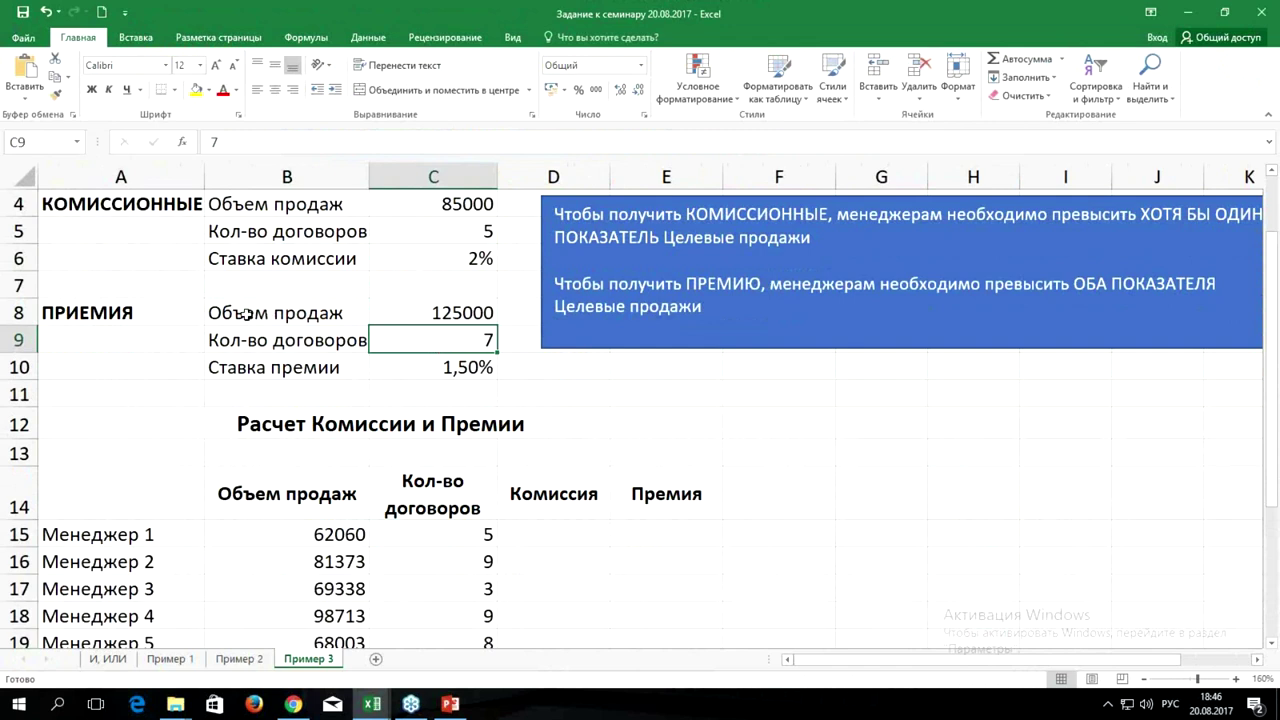
mouse_move(228, 312)
mouse_down()
mouse_move(431, 312)
mouse_move(431, 335)
mouse_up()
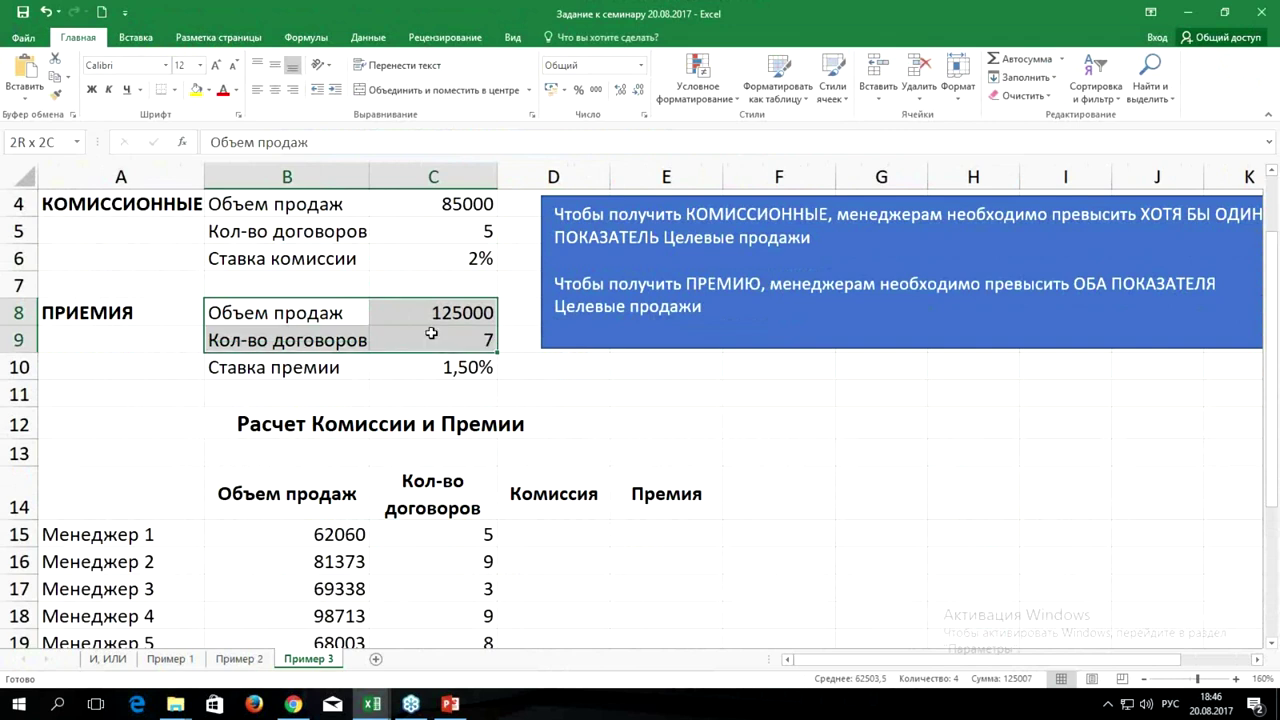
drag(431, 335, 431, 335)
scroll(437, 425, down, 1)
scroll(437, 425, down, 1)
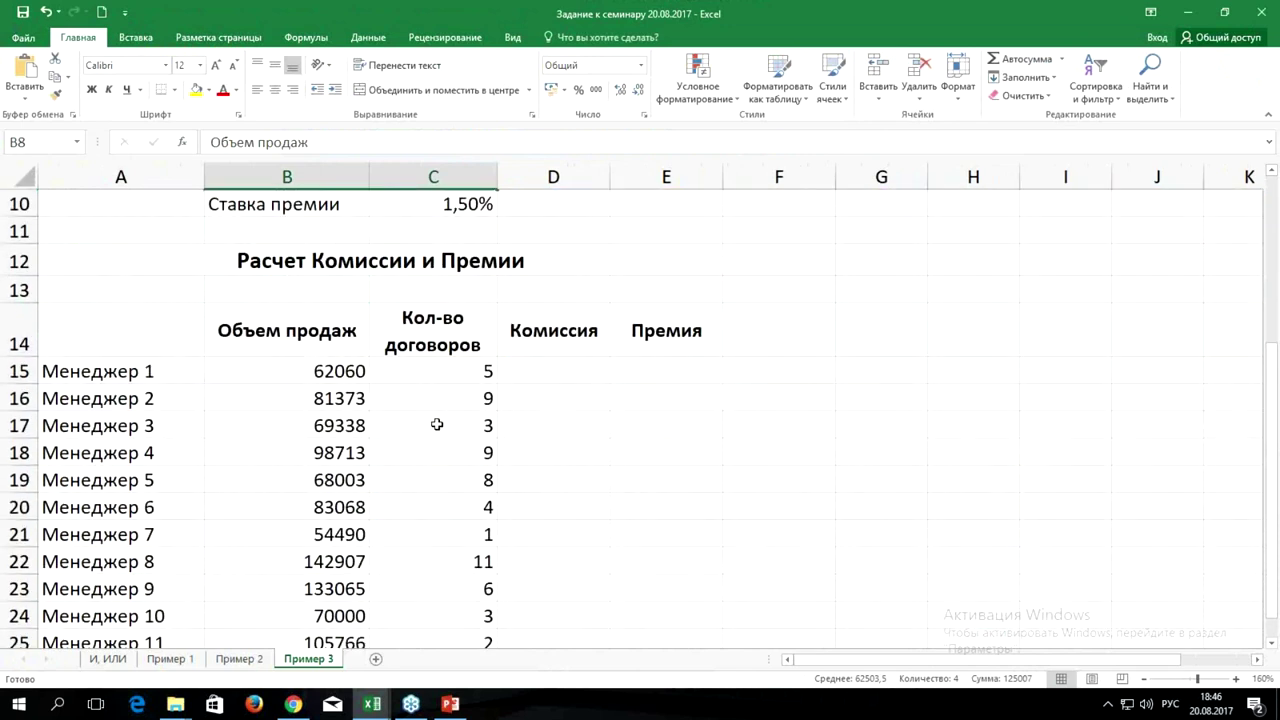
click(100, 290)
drag(100, 371, 150, 612)
scroll(176, 314, down, 2)
scroll(176, 314, up, 2)
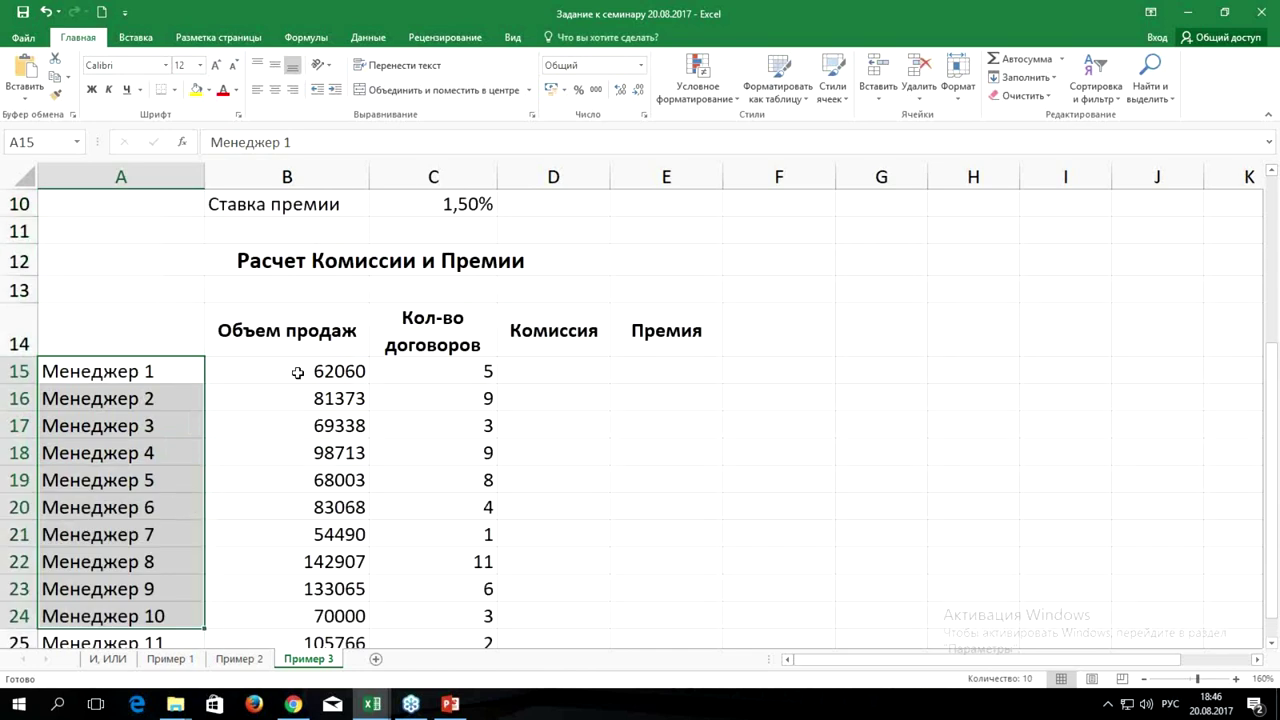
drag(297, 372, 271, 637)
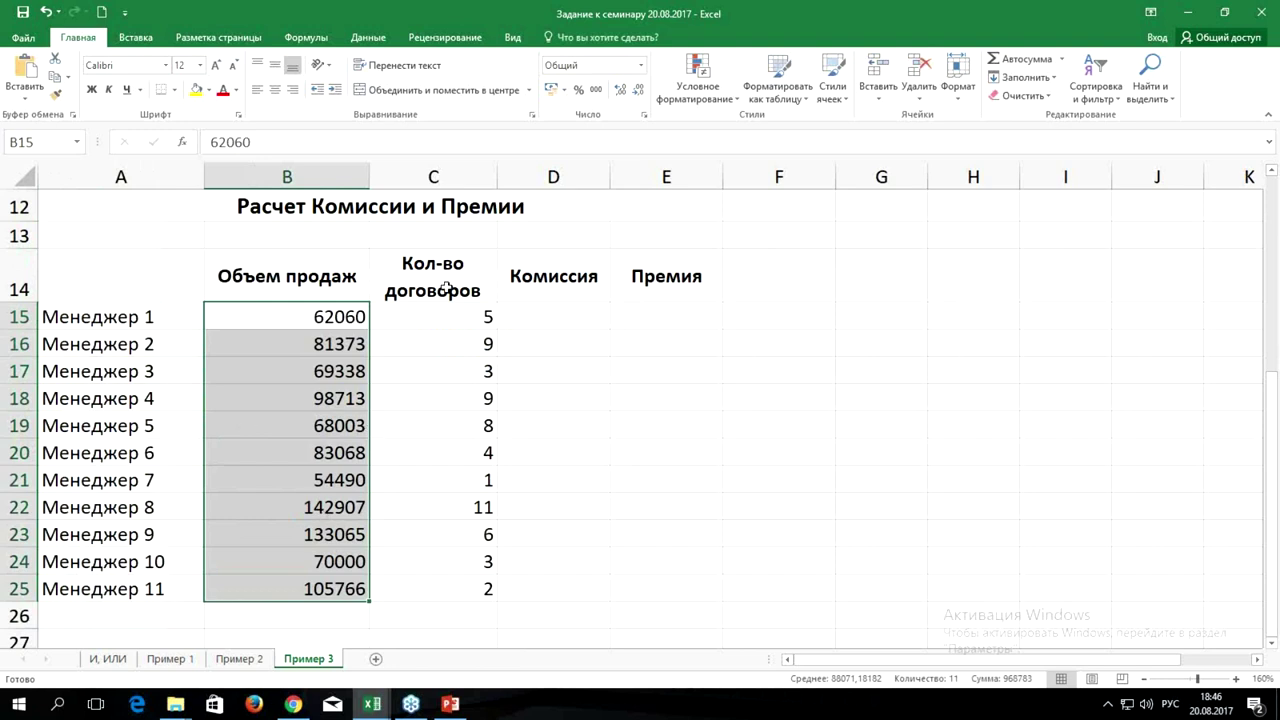
drag(428, 318, 443, 585)
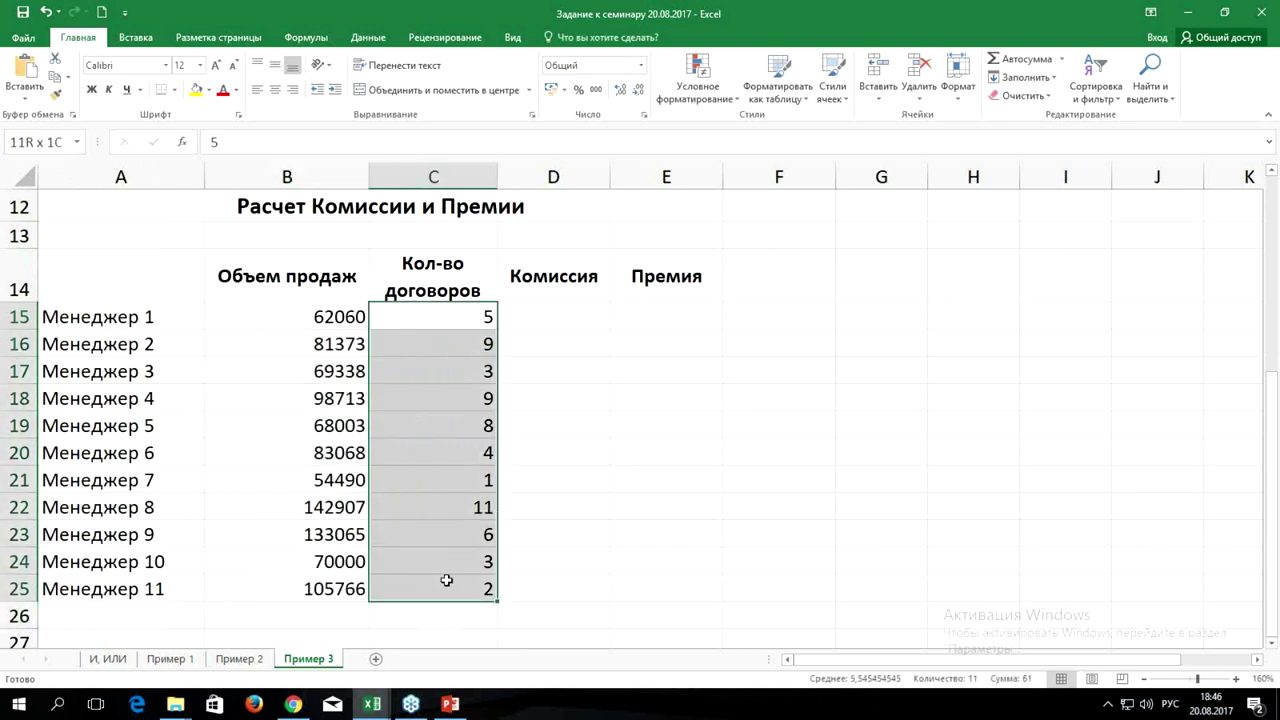
click(573, 318)
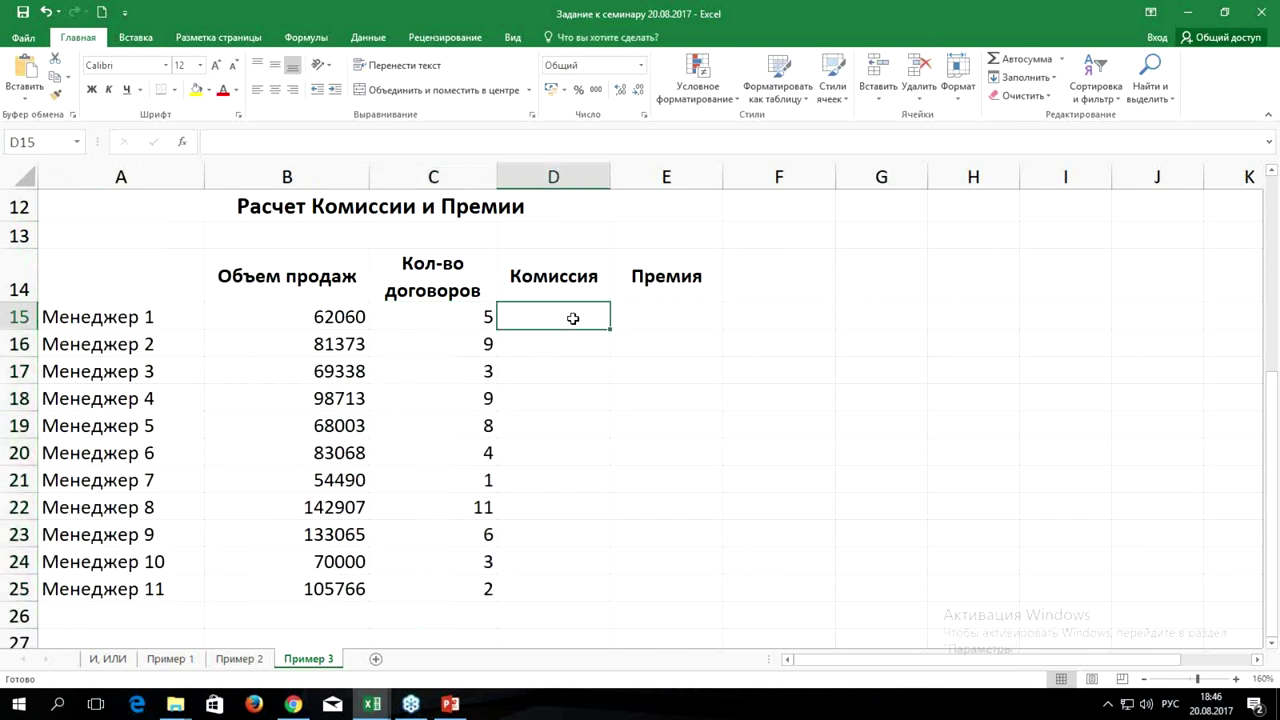
click(664, 318)
drag(665, 340, 663, 583)
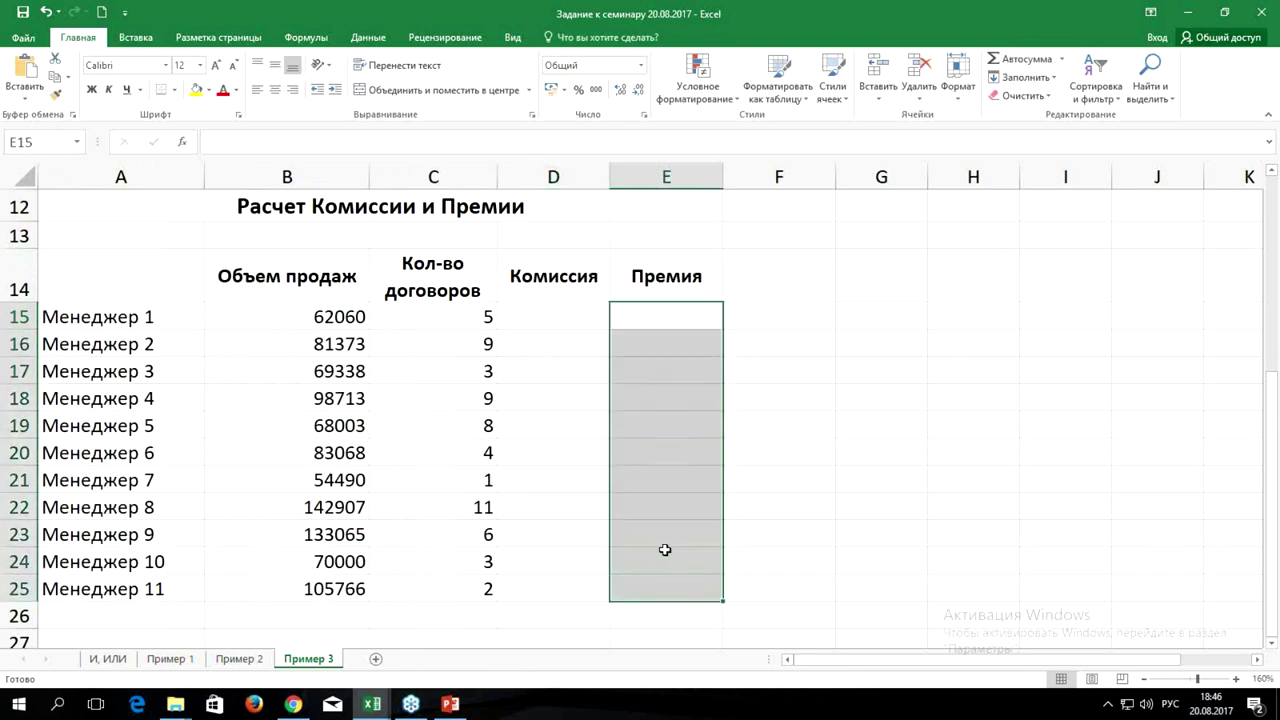
click(546, 327)
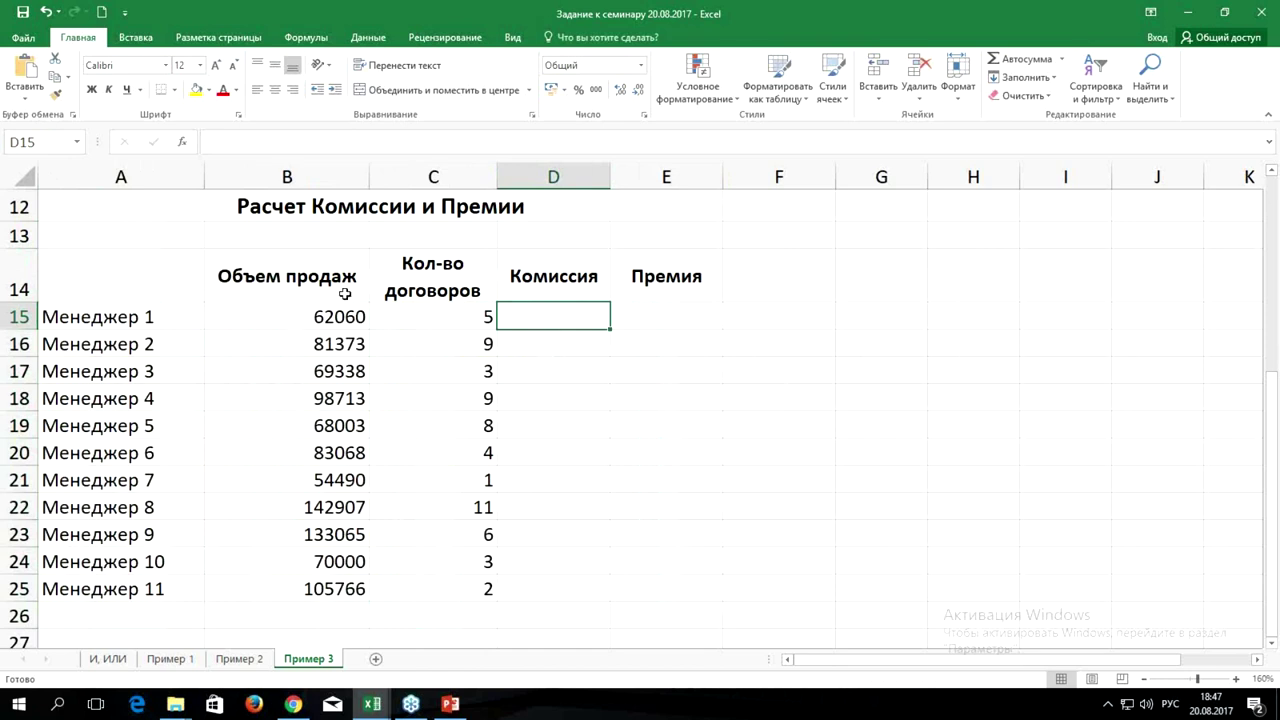
scroll(345, 293, up, 4)
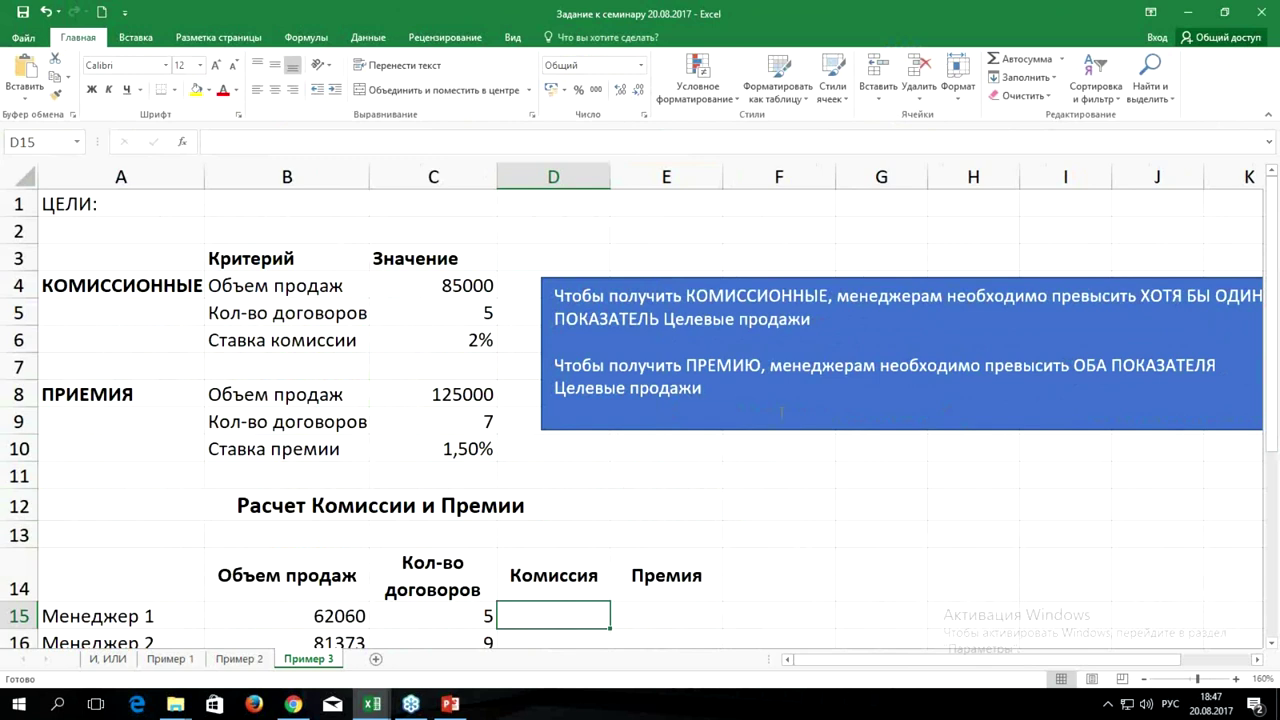
scroll(600, 418, down, 1)
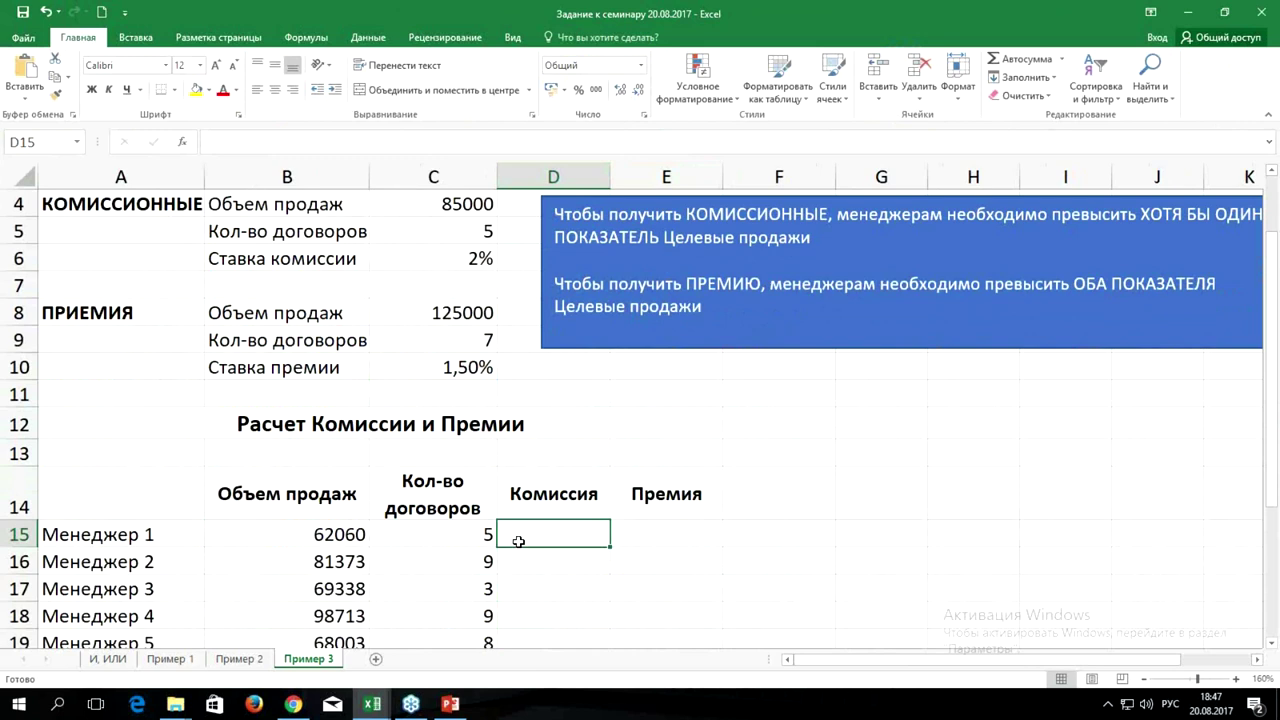
Start D15's ИЛИ formula with the sales condition B15>$C$4.
text(=)
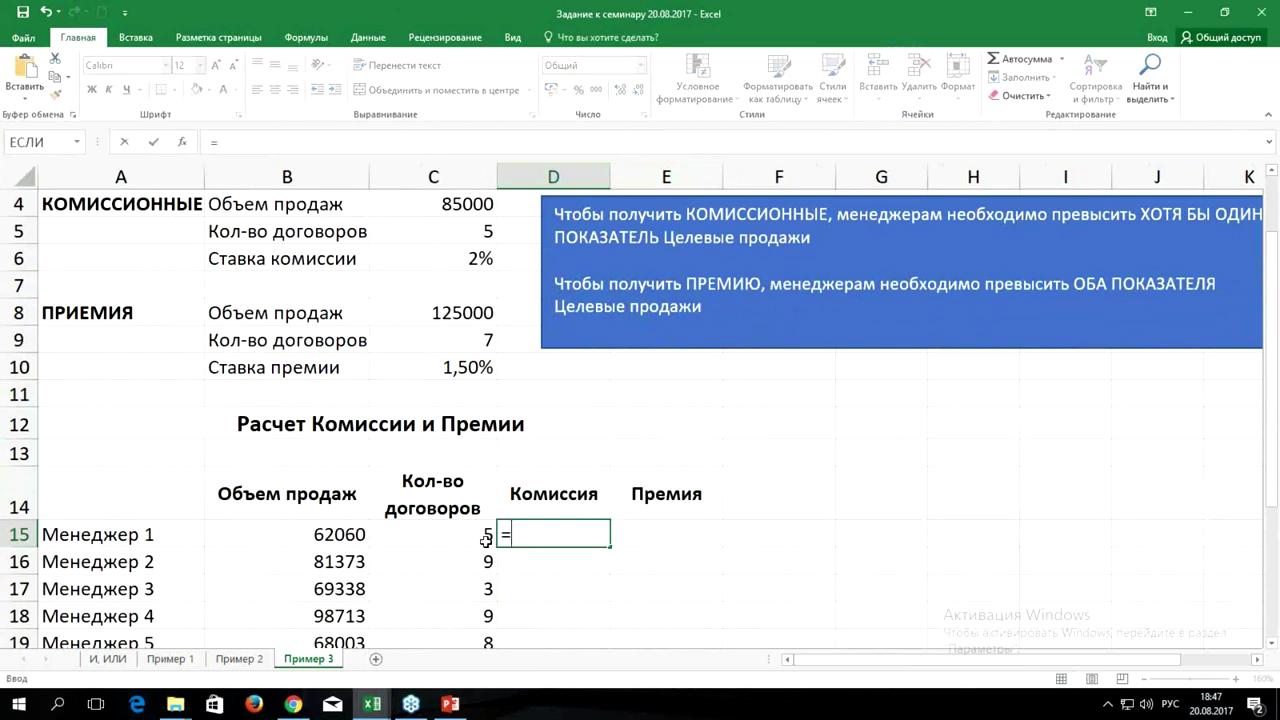
text(ил)
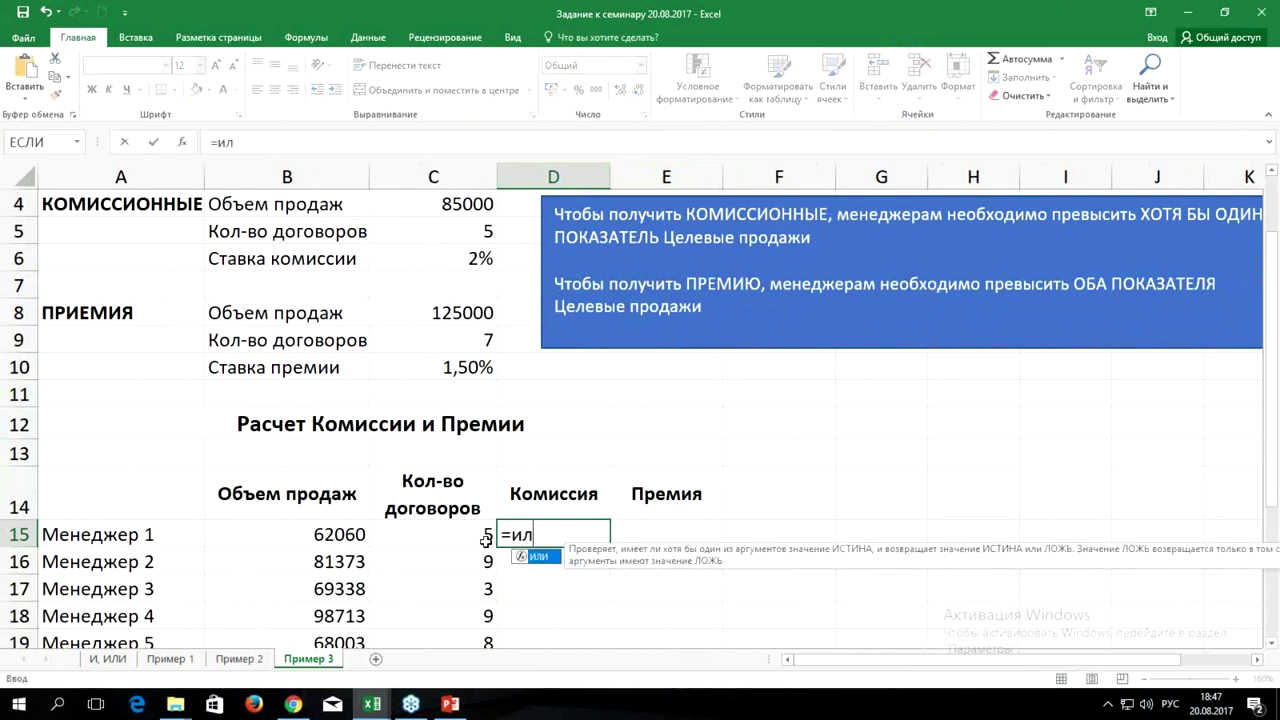
key(Tab)
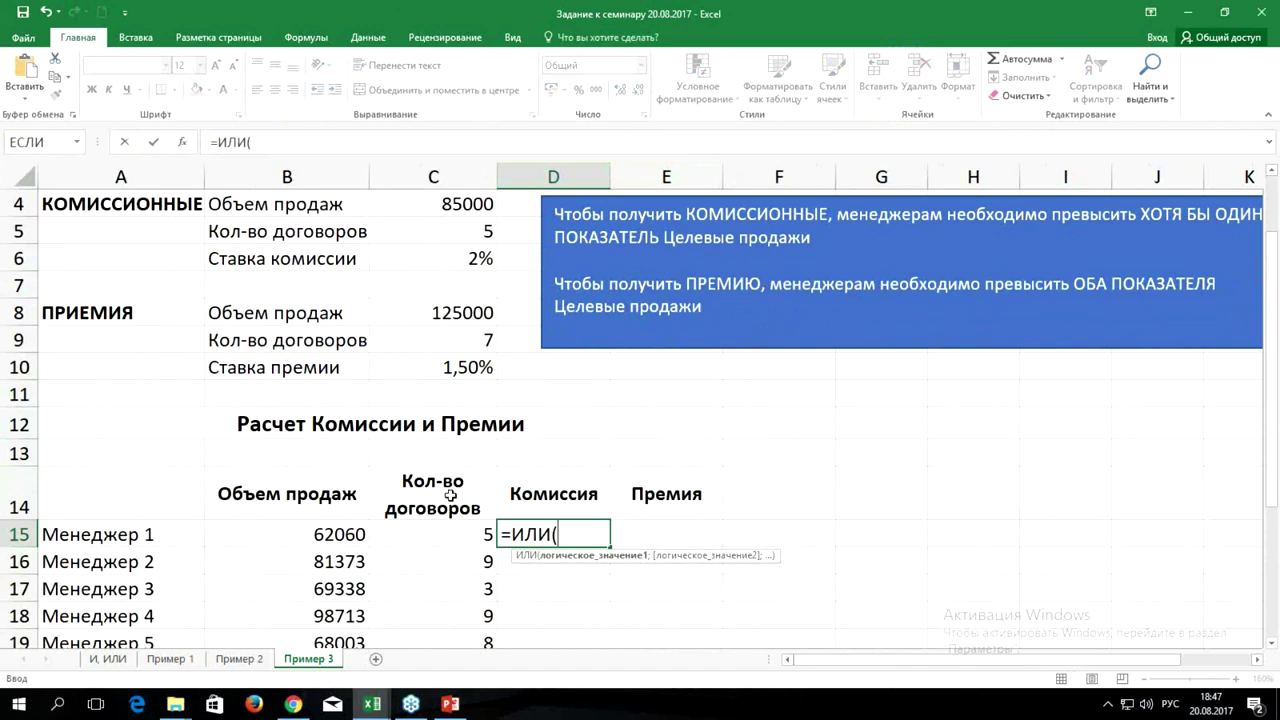
click(269, 534)
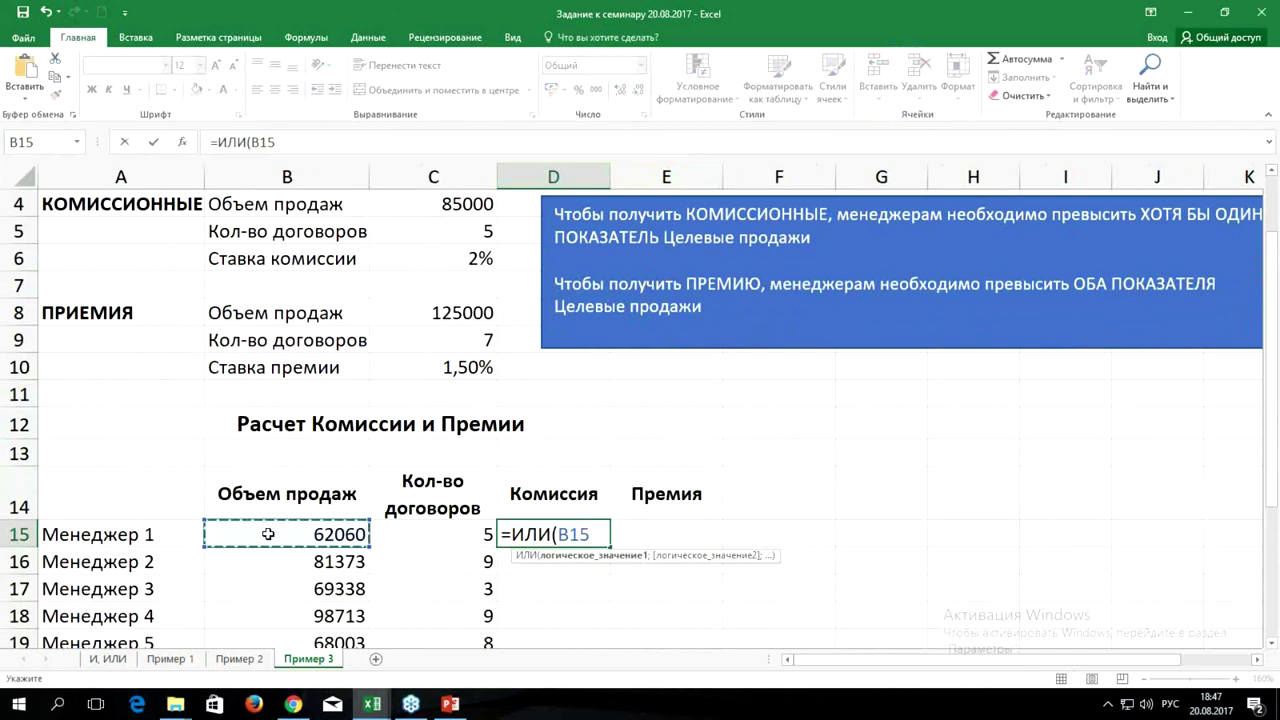
text(>)
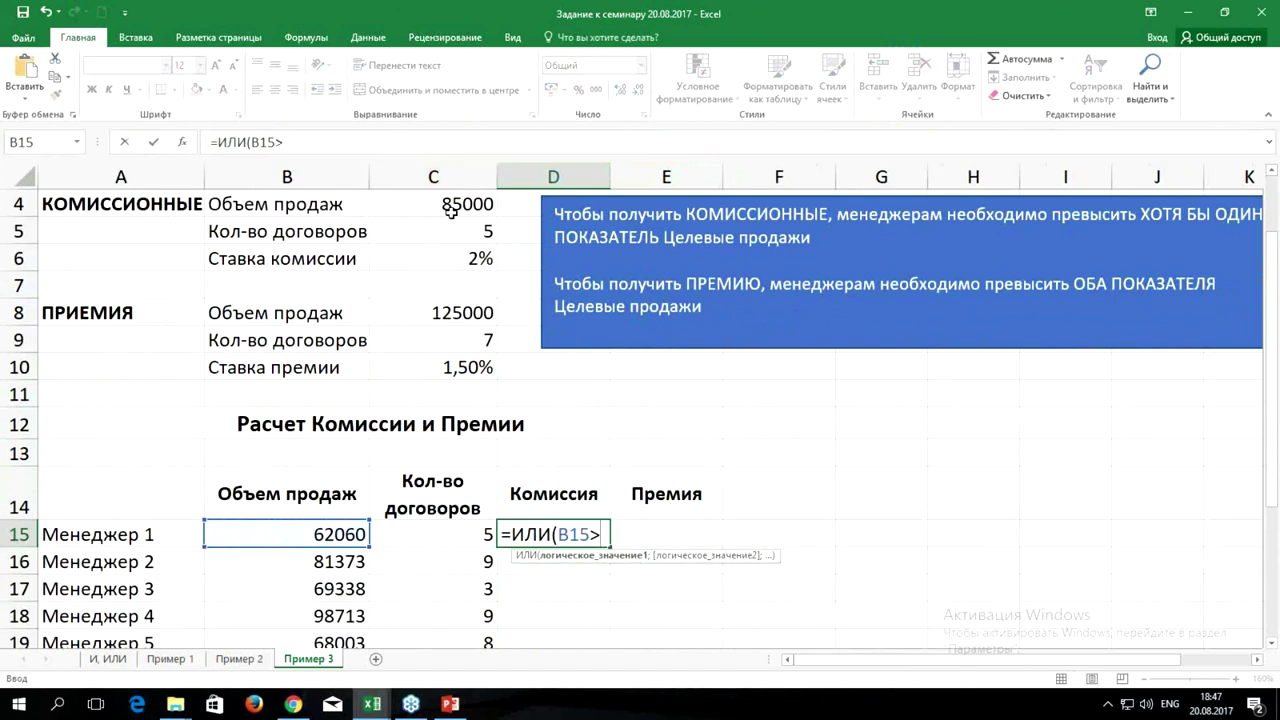
scroll(452, 211, up, 1)
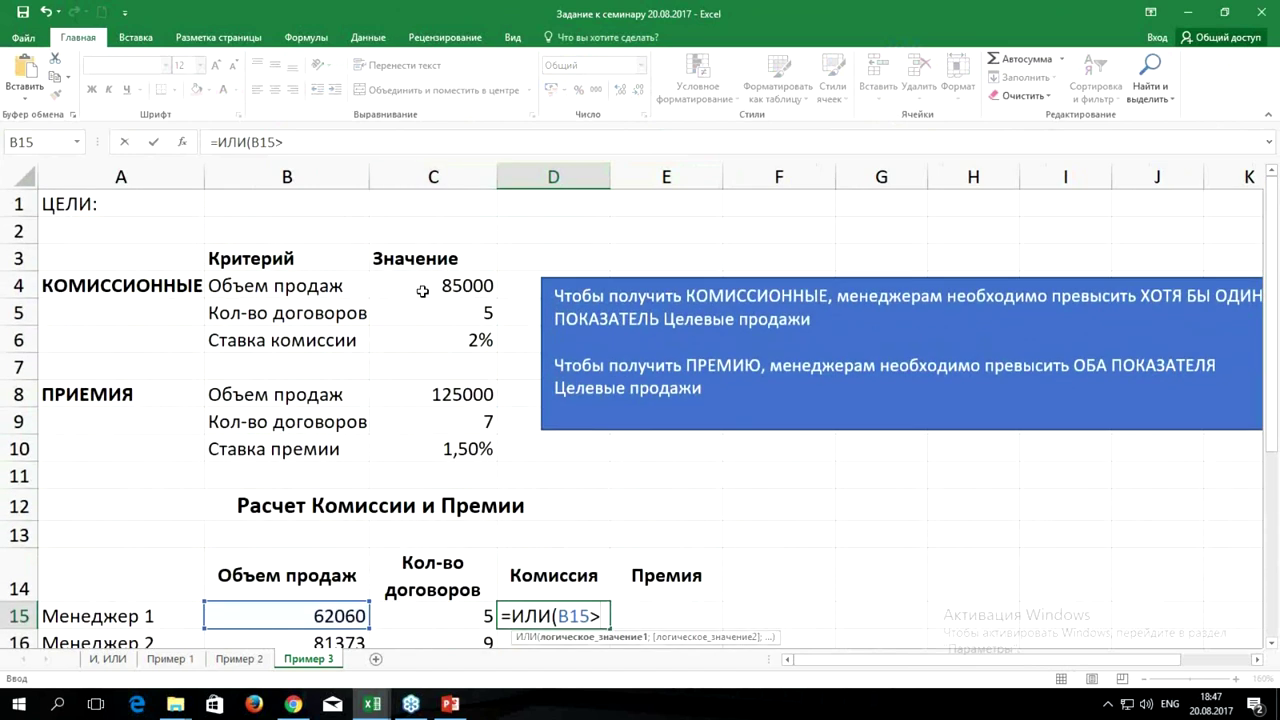
click(425, 284)
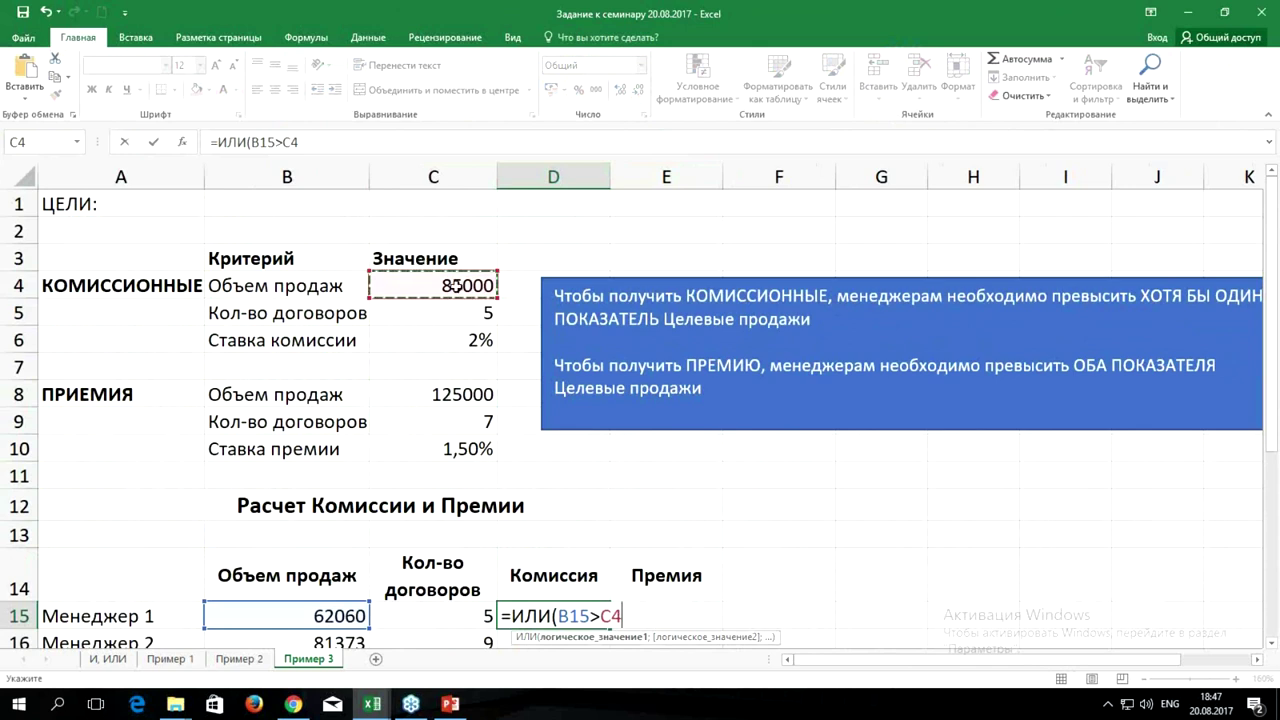
key(F4)
Add the contracts condition C15>$C$5 and close the ИЛИ formula.
text(;)
scroll(470, 300, down, 1)
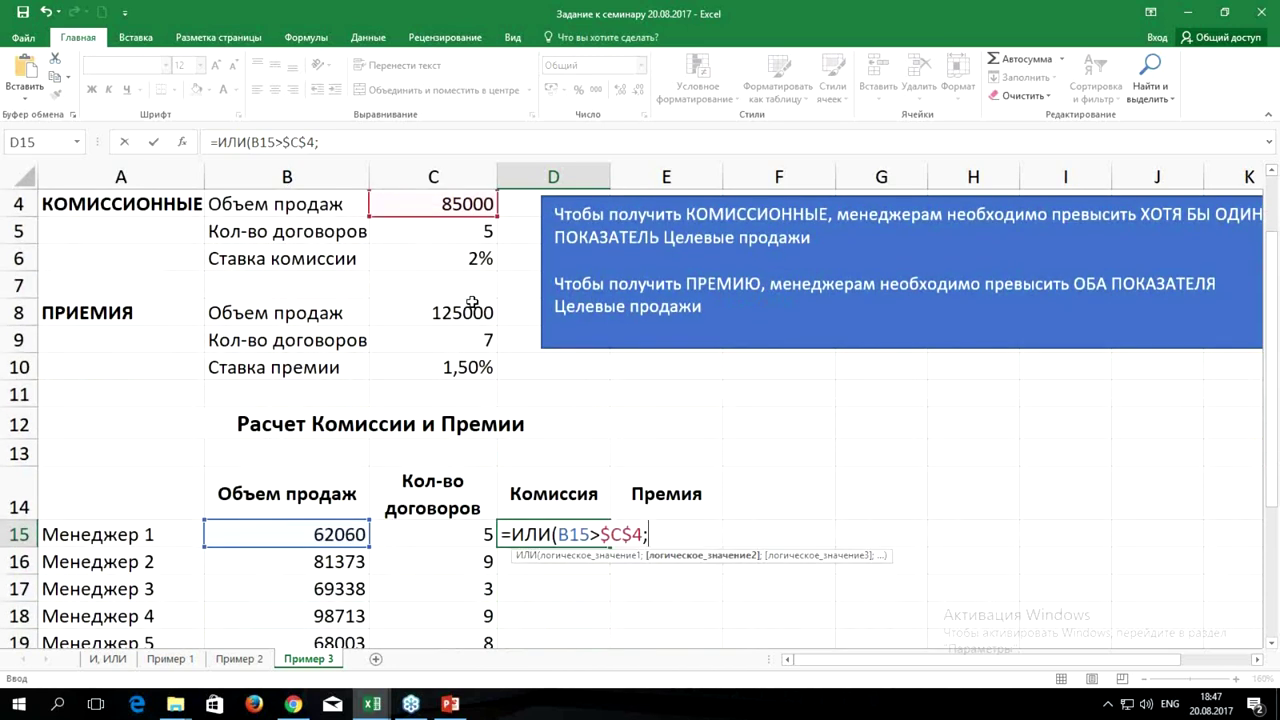
click(435, 534)
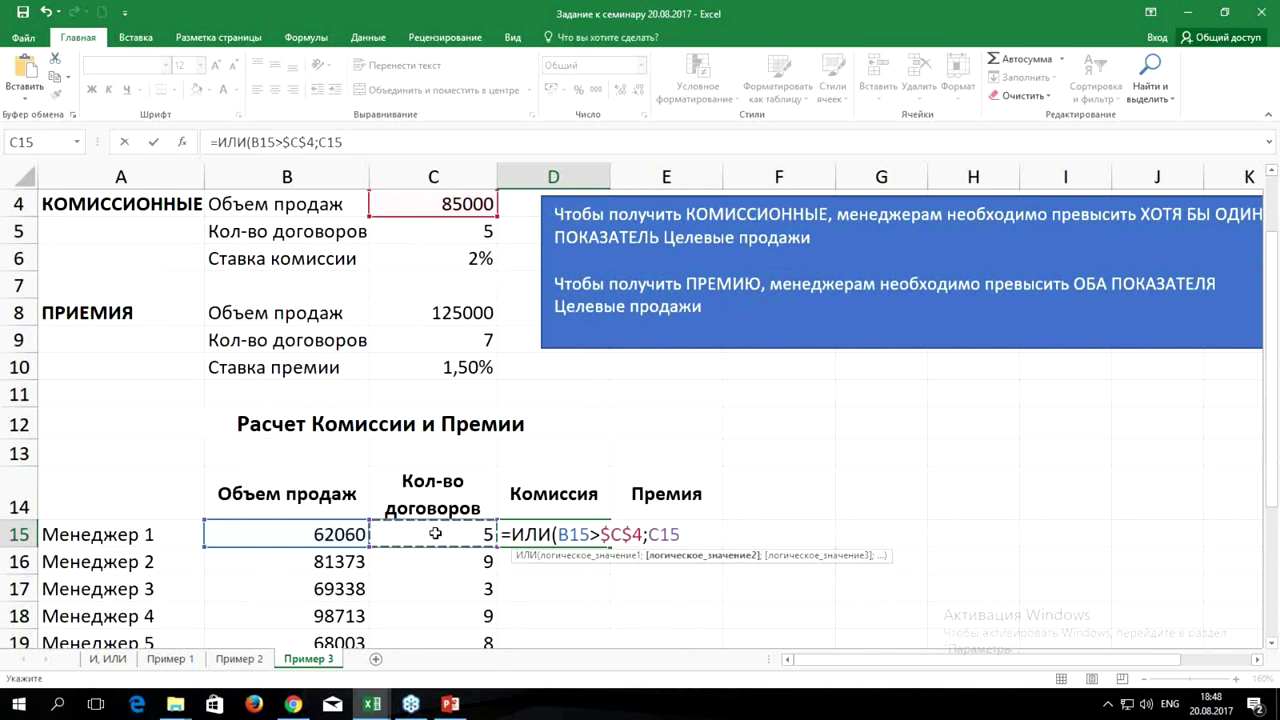
text(>)
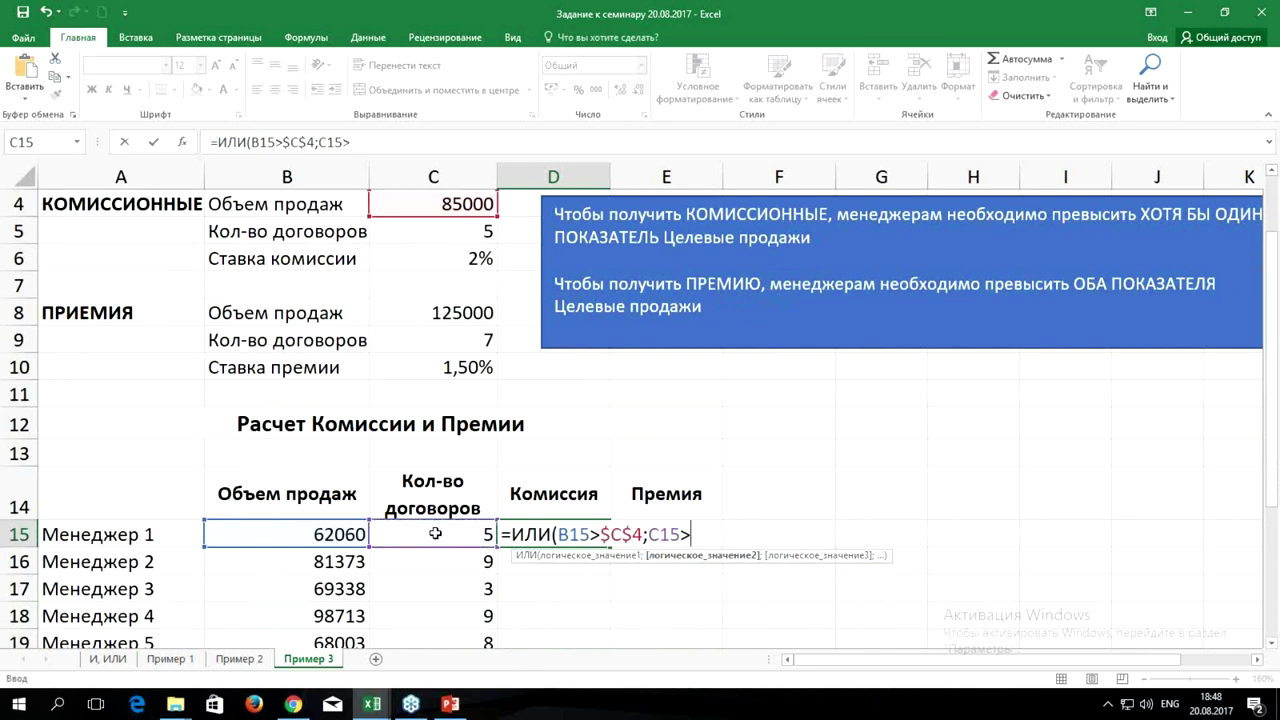
scroll(498, 302, up, 1)
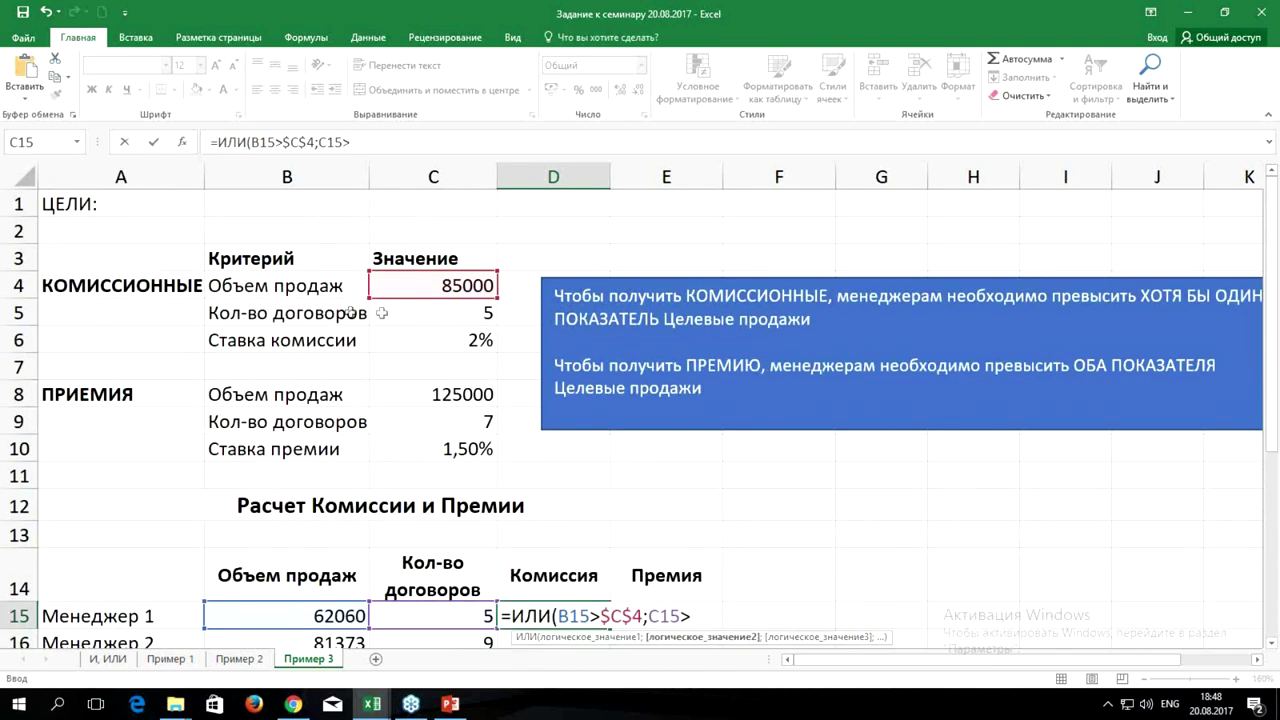
click(469, 313)
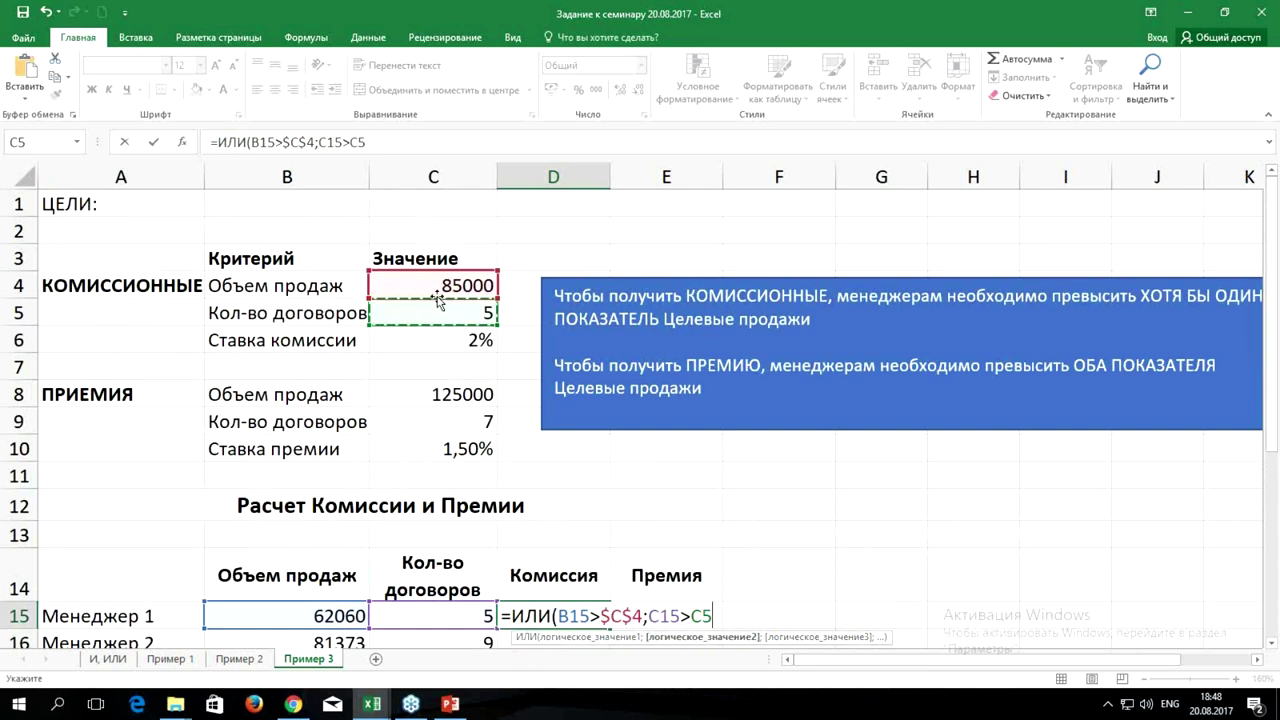
key(F4)
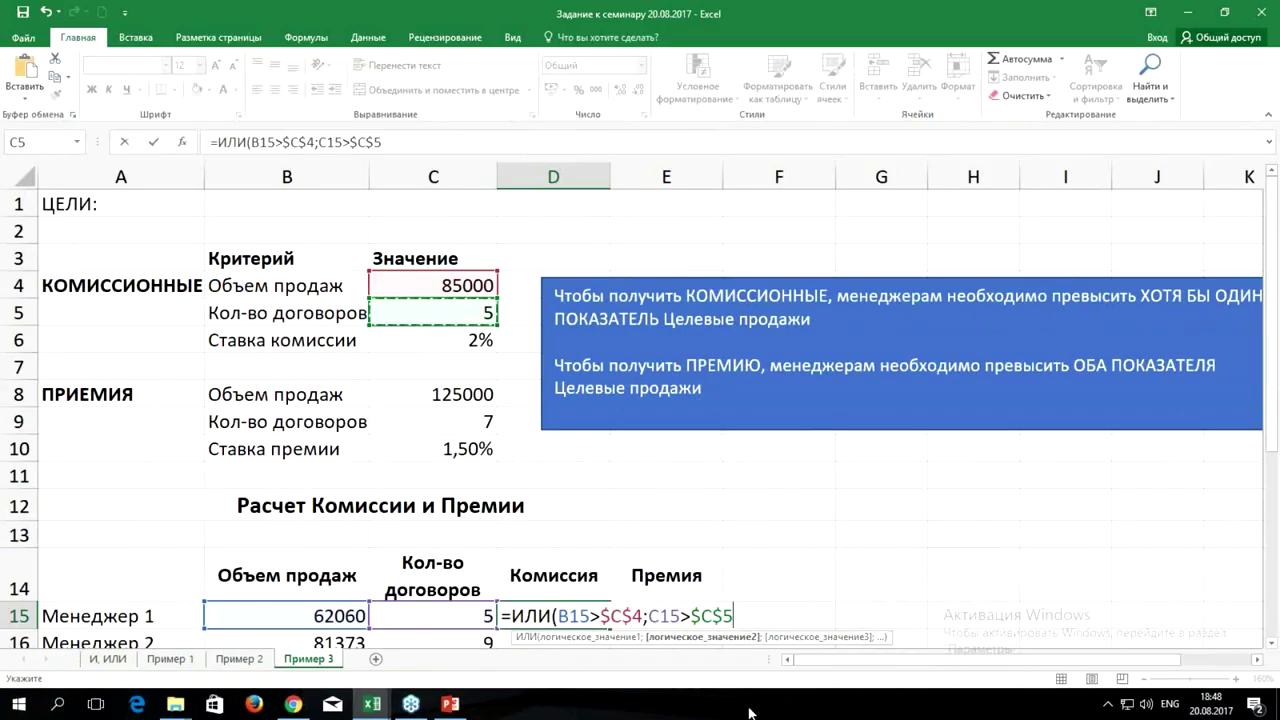
text())
key(ctrl+Return)
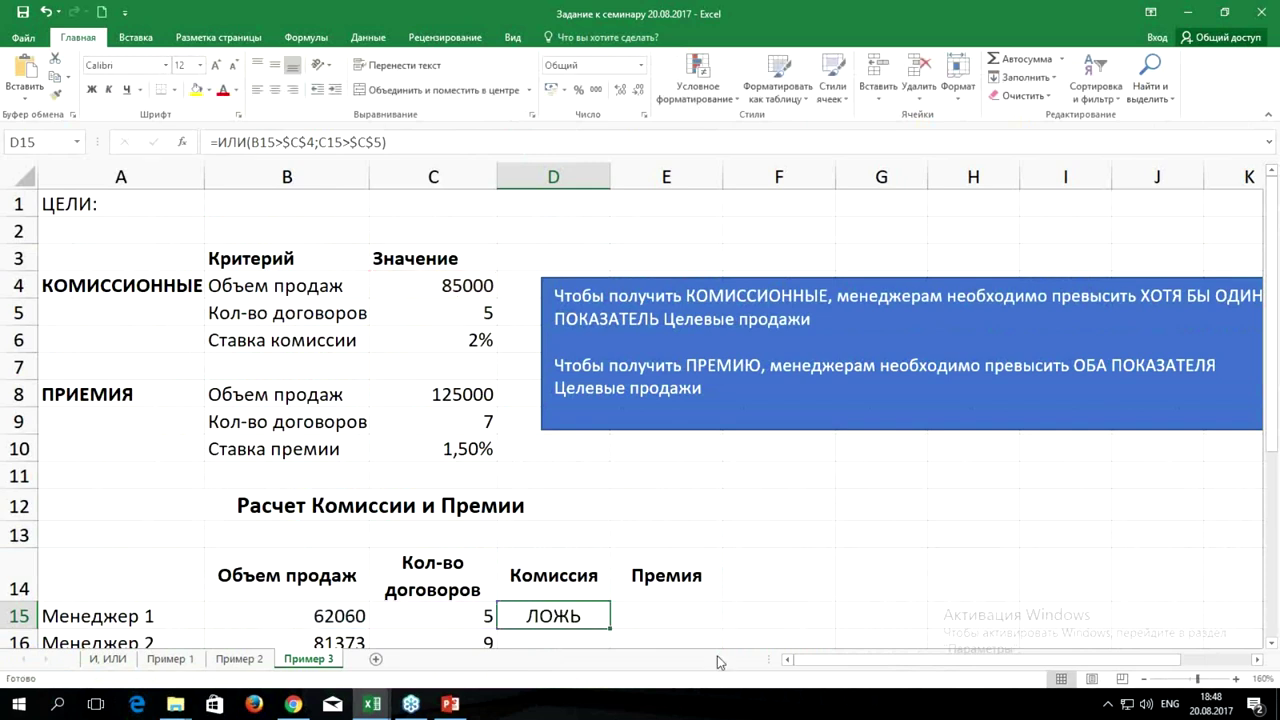
Fill the ИЛИ check from D15 down to D25 and review D15's formula against the sales and contract columns.
scroll(649, 574, down, 3)
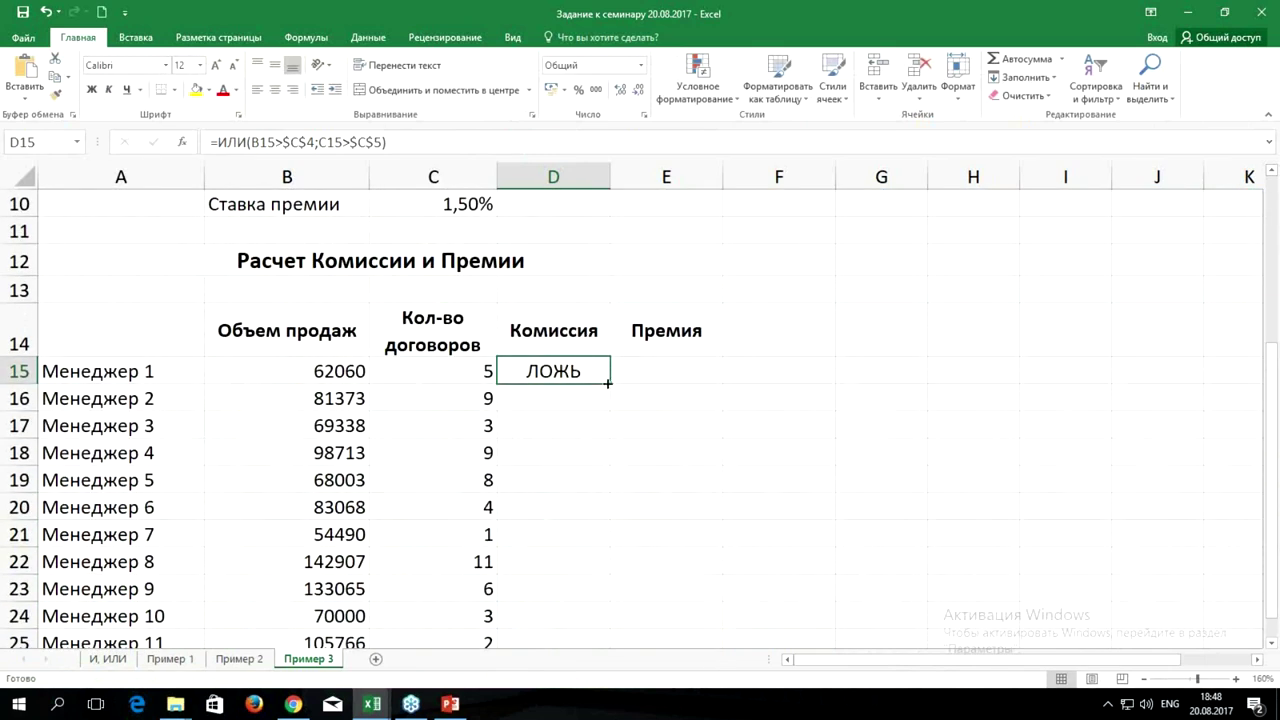
double_click(607, 383)
scroll(678, 368, down, 1)
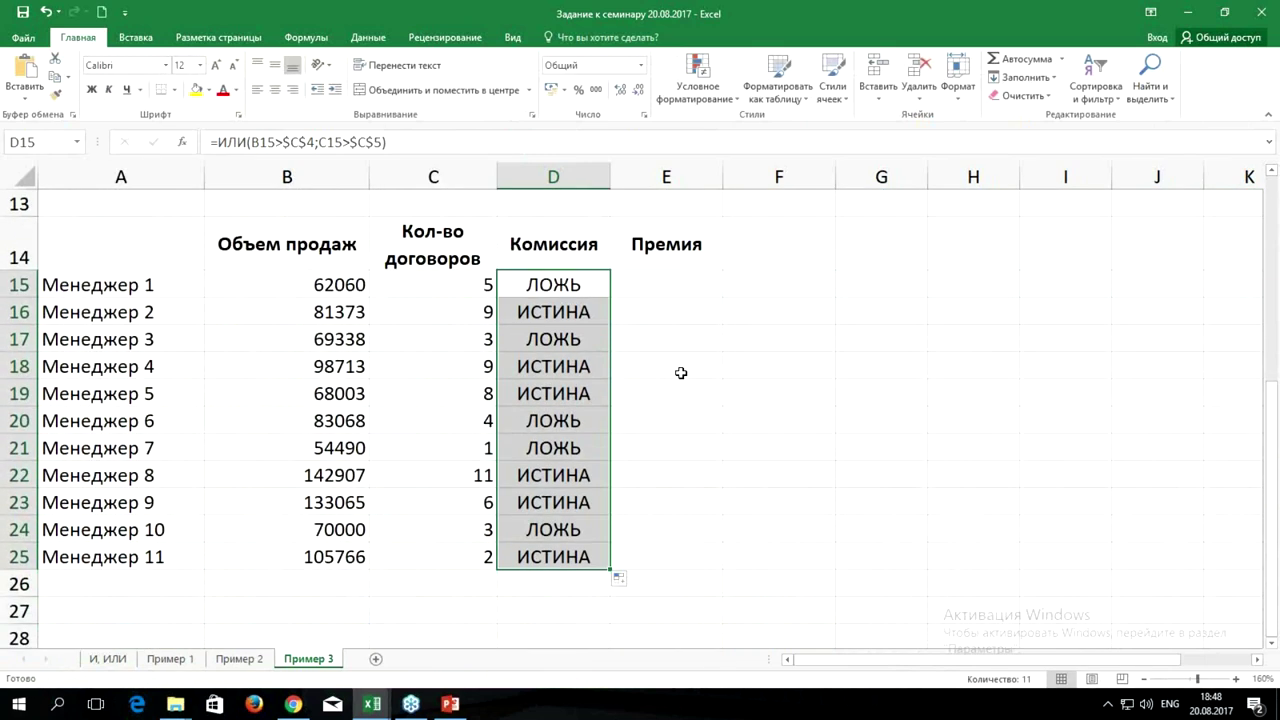
double_click(555, 289)
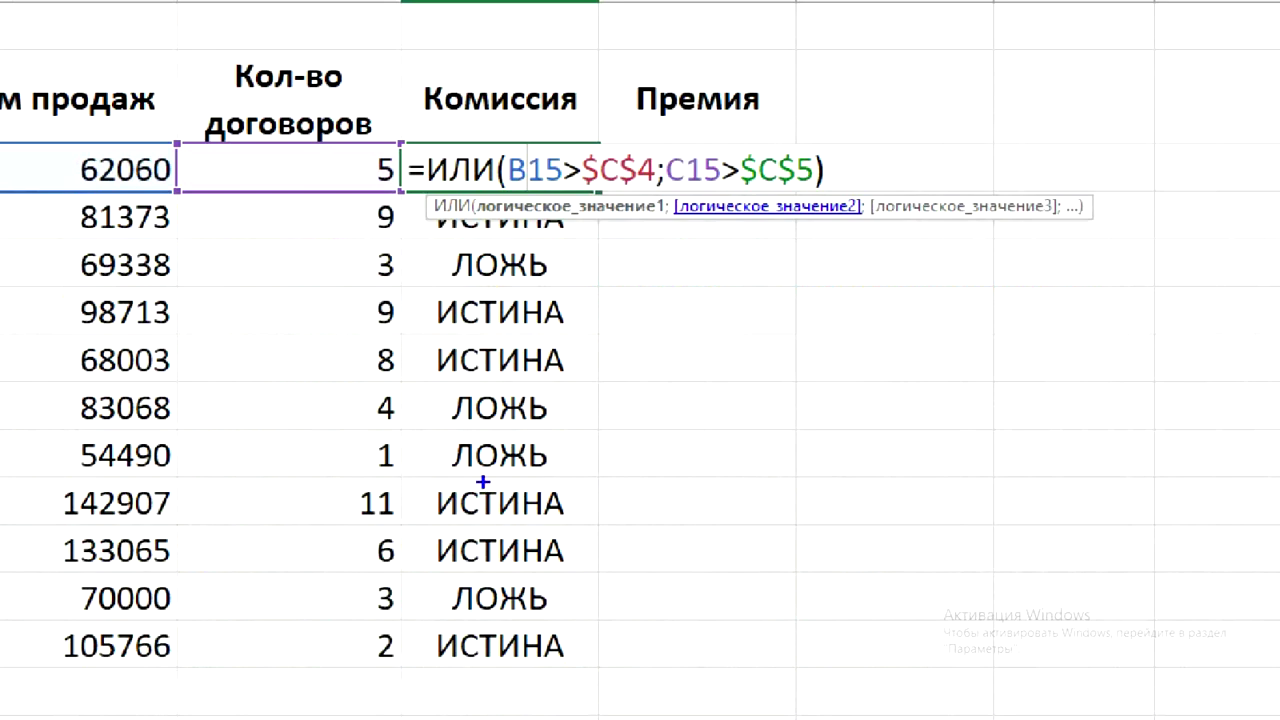
key(Escape)
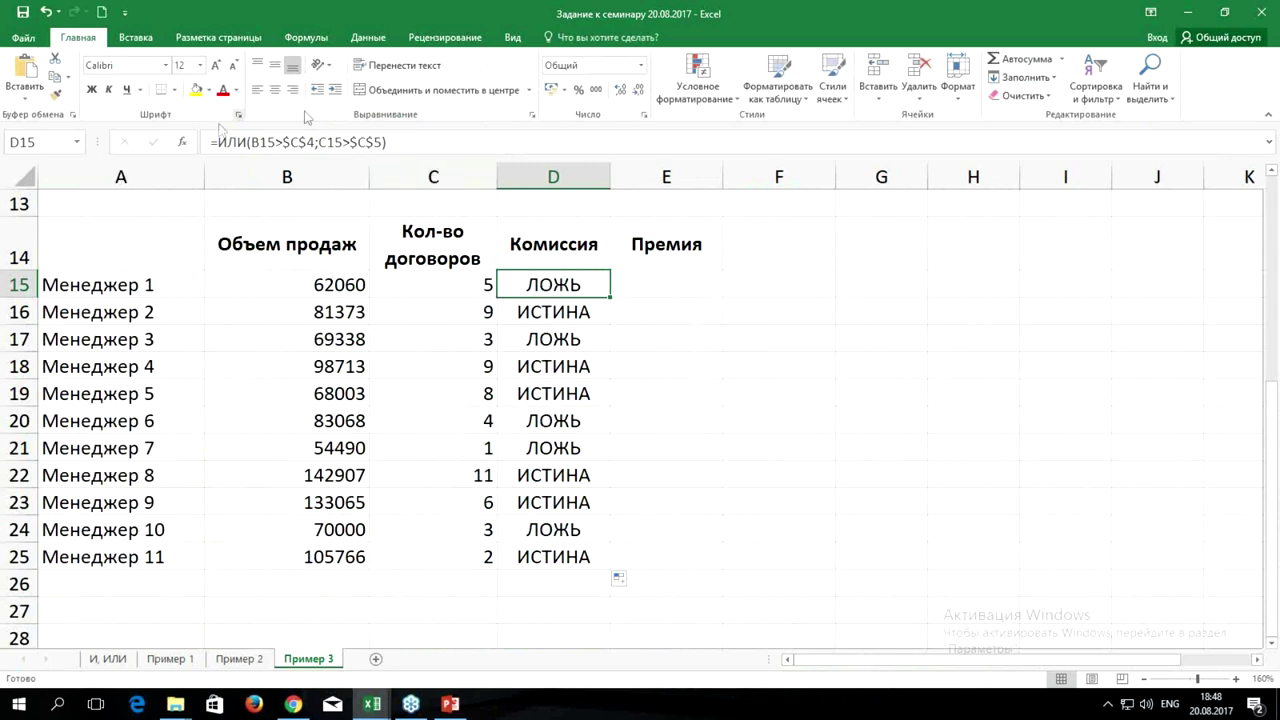
drag(260, 175, 390, 161)
click(539, 287)
scroll(386, 270, up, 2)
scroll(386, 270, up, 2)
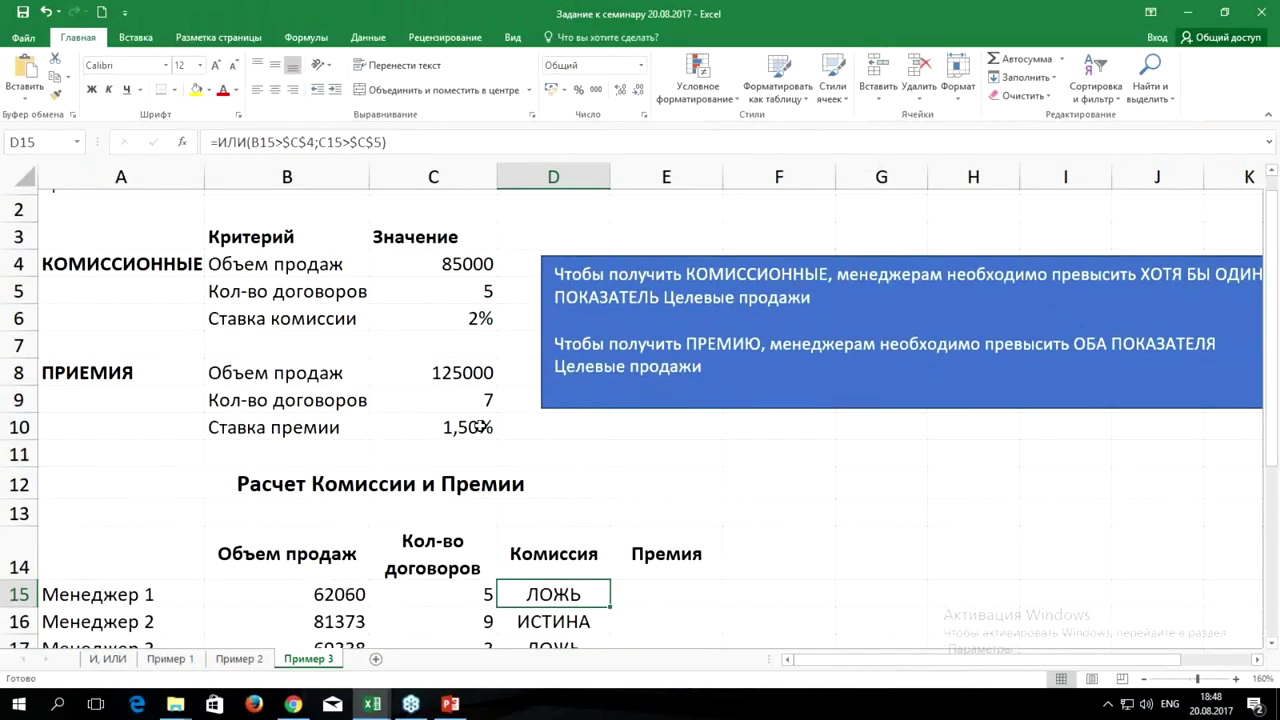
scroll(568, 361, down, 3)
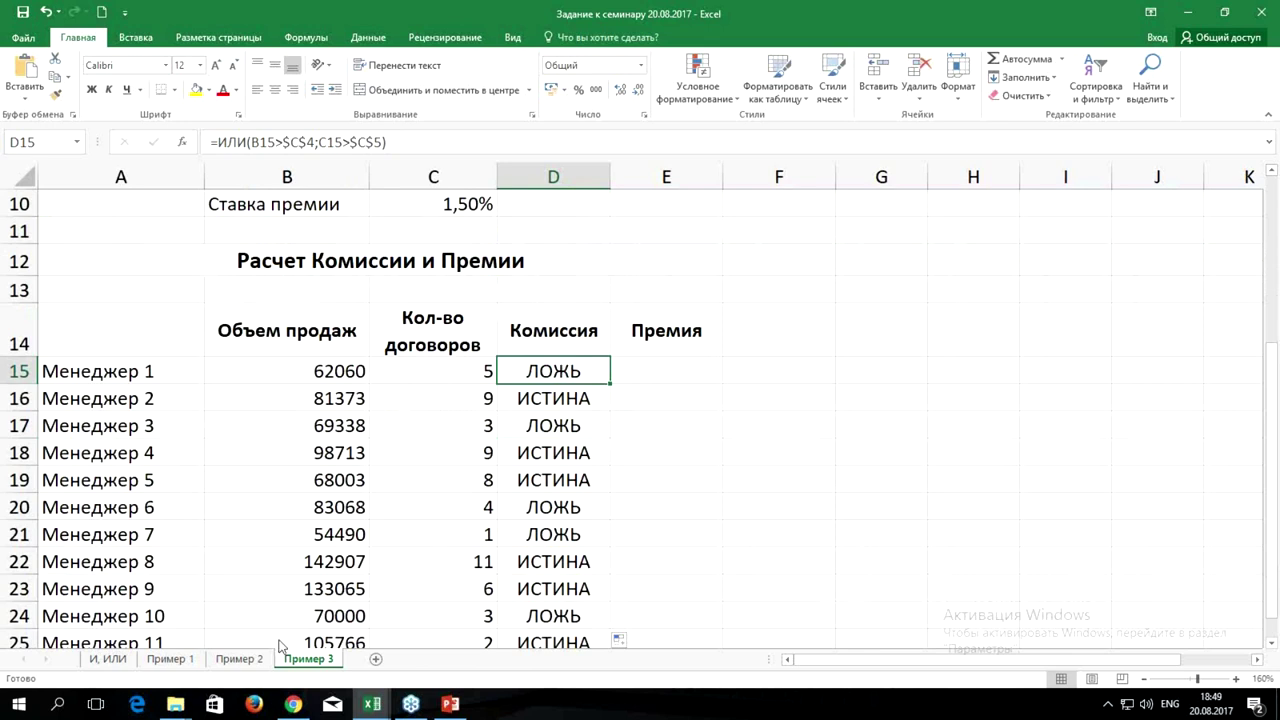
click(238, 659)
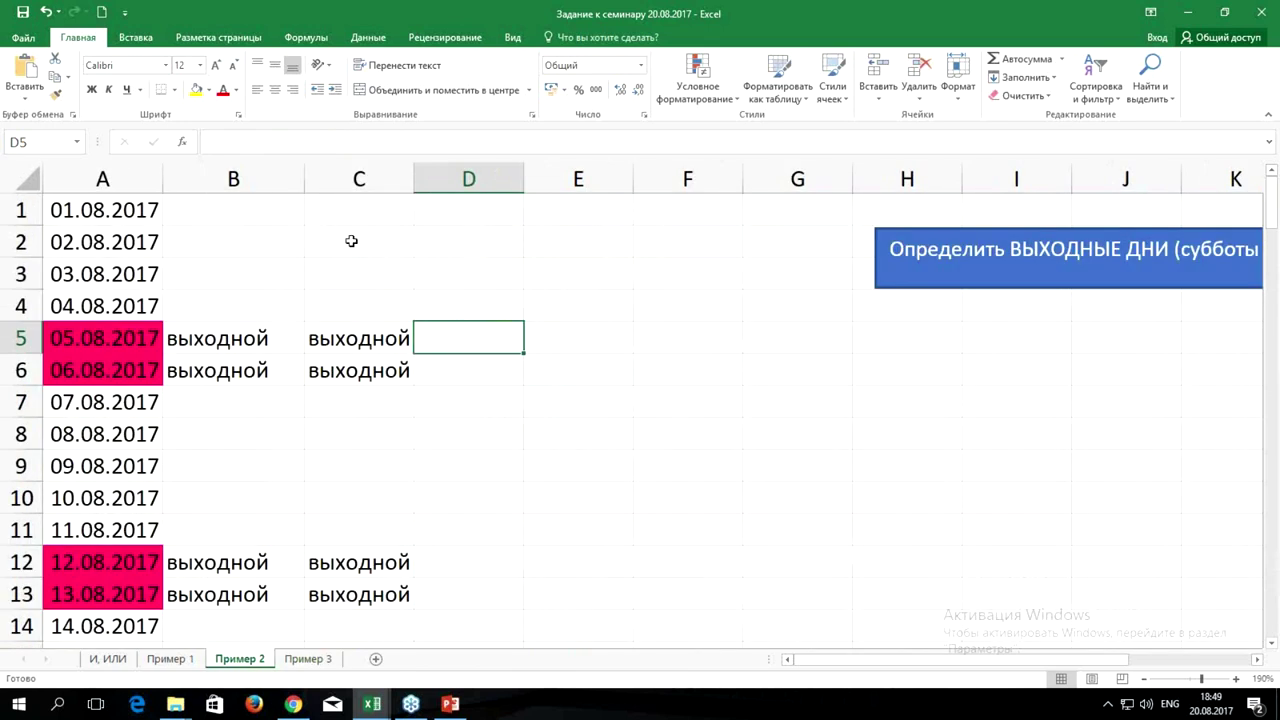
click(309, 659)
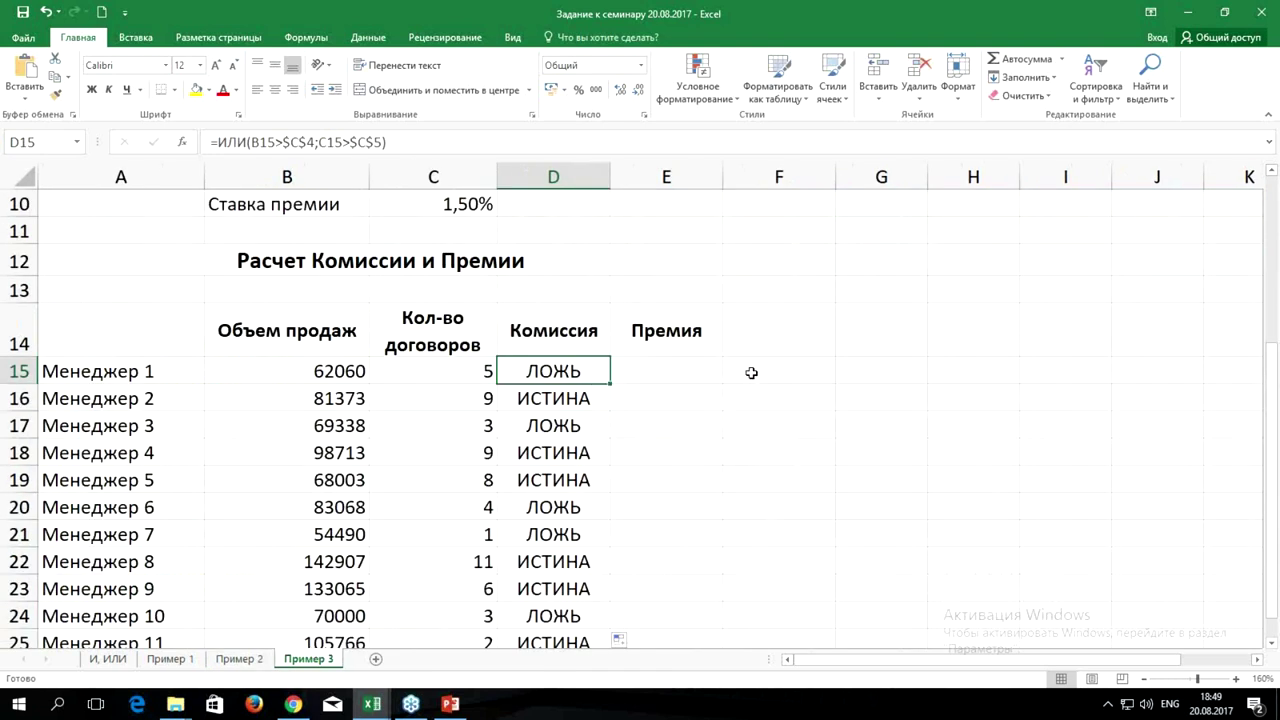
drag(549, 371, 654, 368)
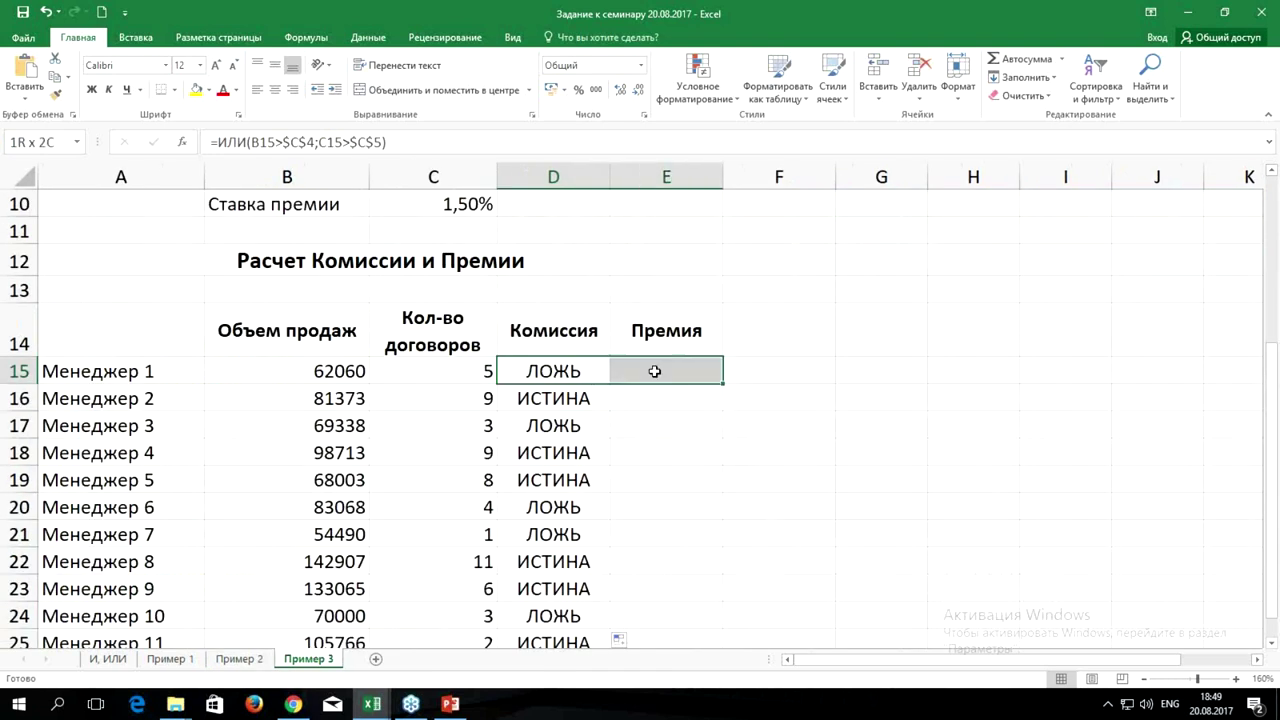
click(778, 365)
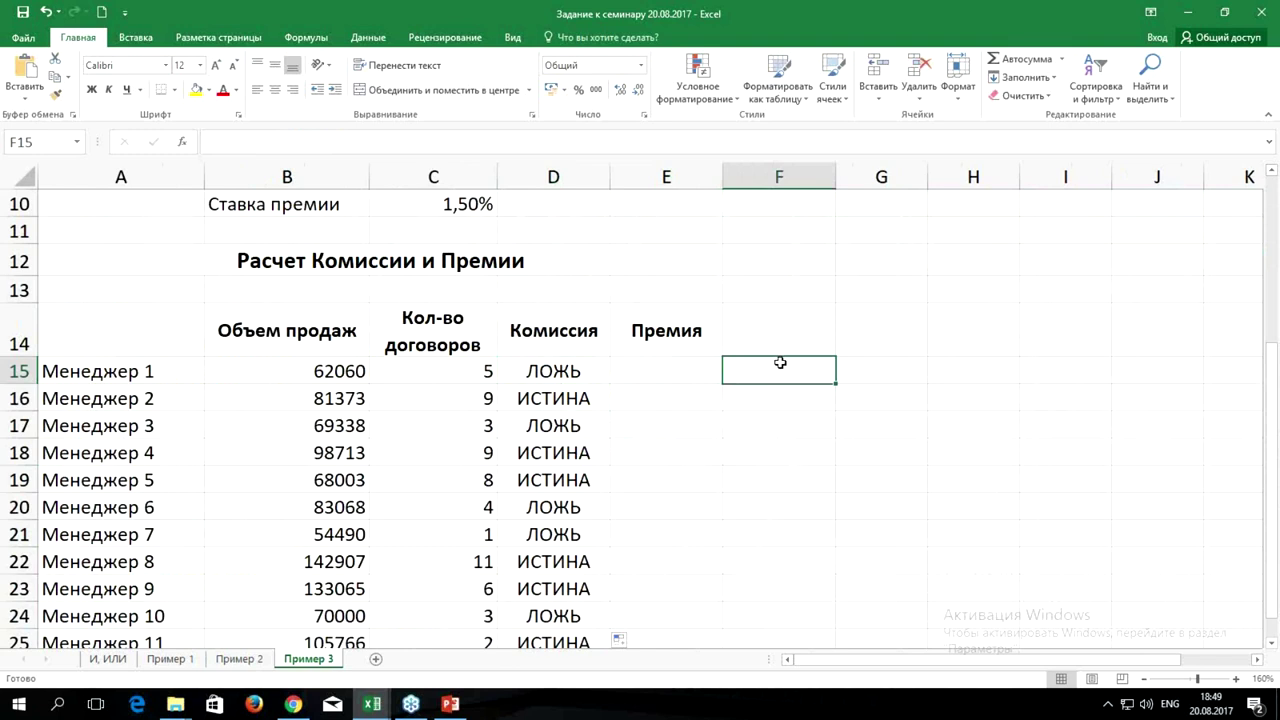
click(585, 372)
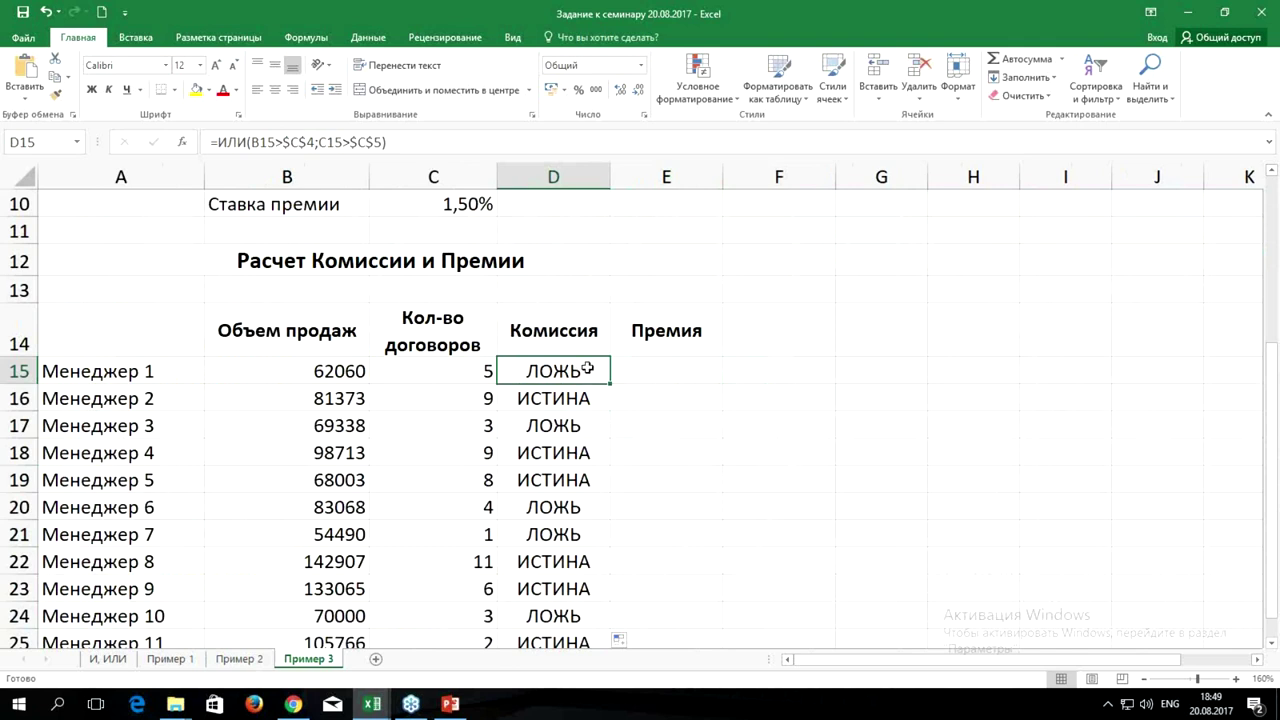
Wrap D15's ИЛИ test inside an ЕСЛИ function.
double_click(531, 372)
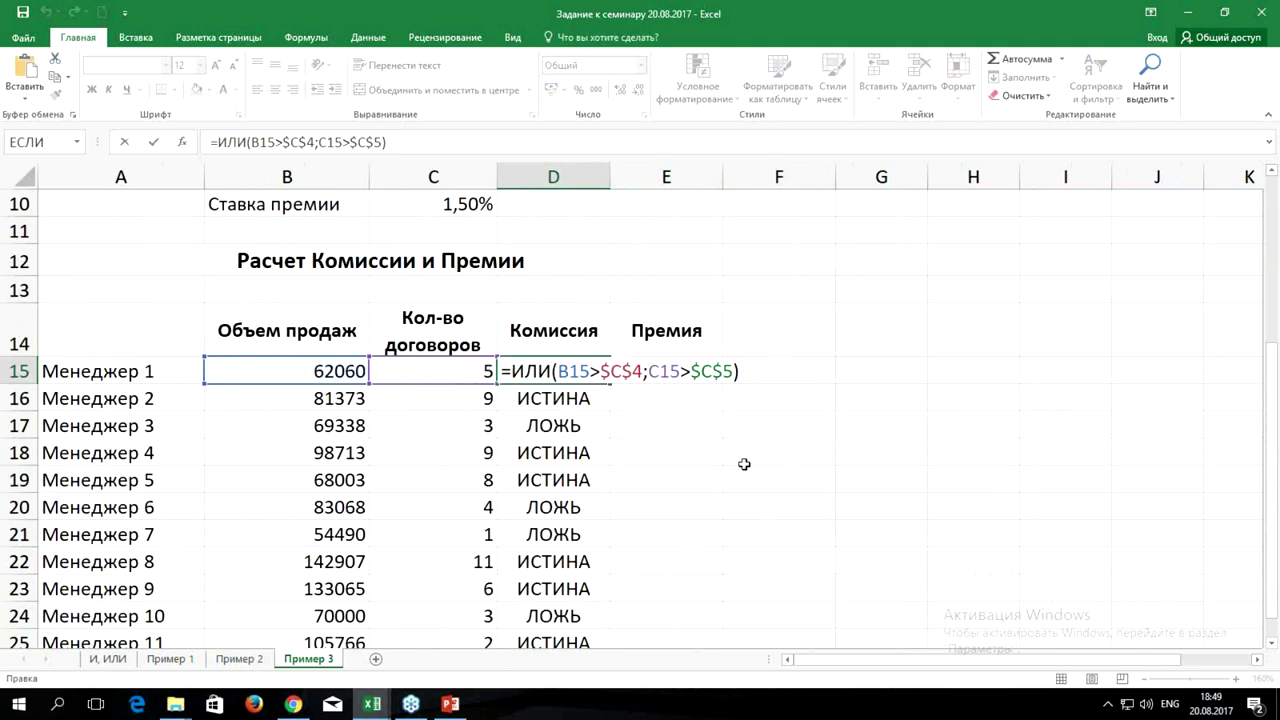
text(tc)
key(BackSpace)
key(BackSpace)
text(ес)
key(Tab)
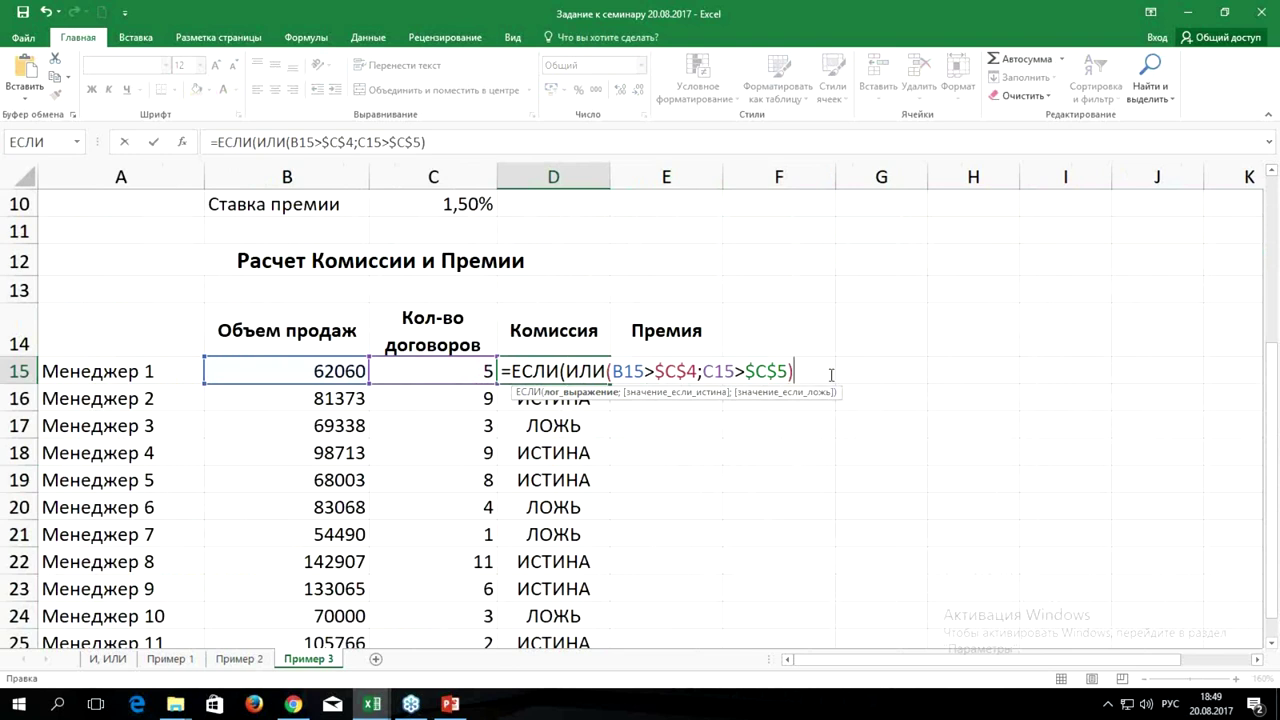
text(;)
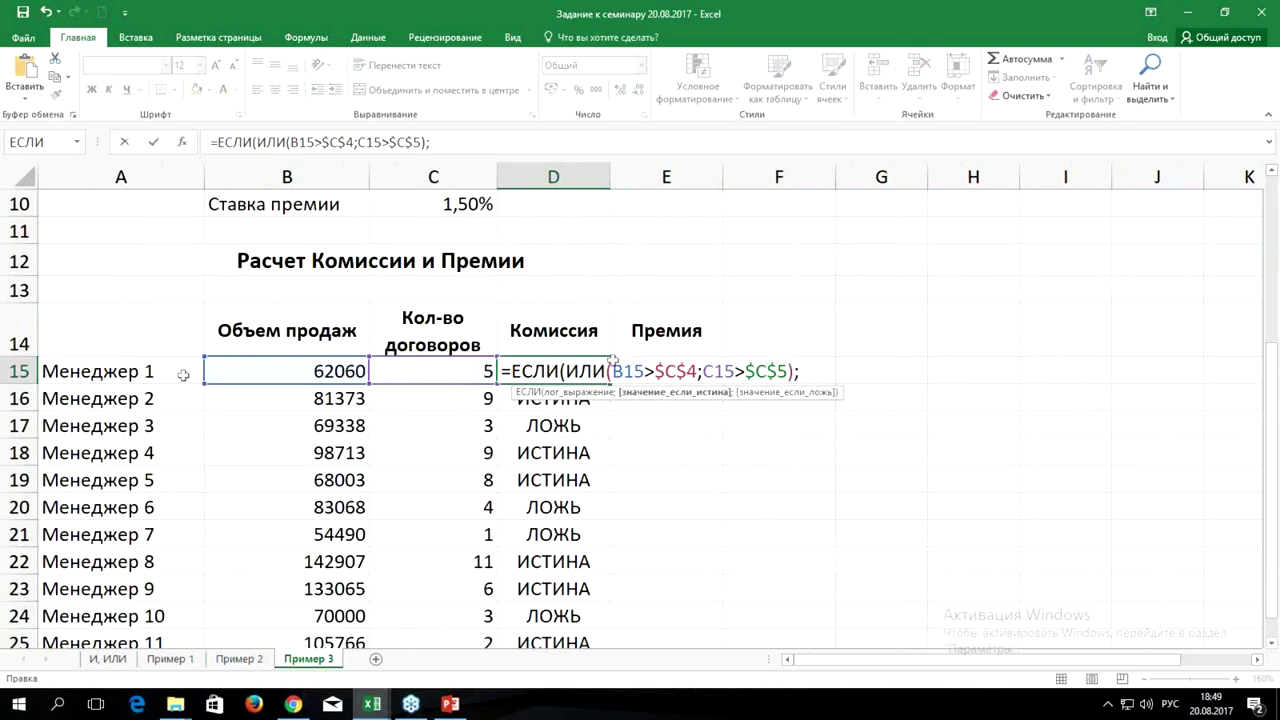
Make ЕСЛИ return B15*$C$6 when true and 0 otherwise.
click(261, 370)
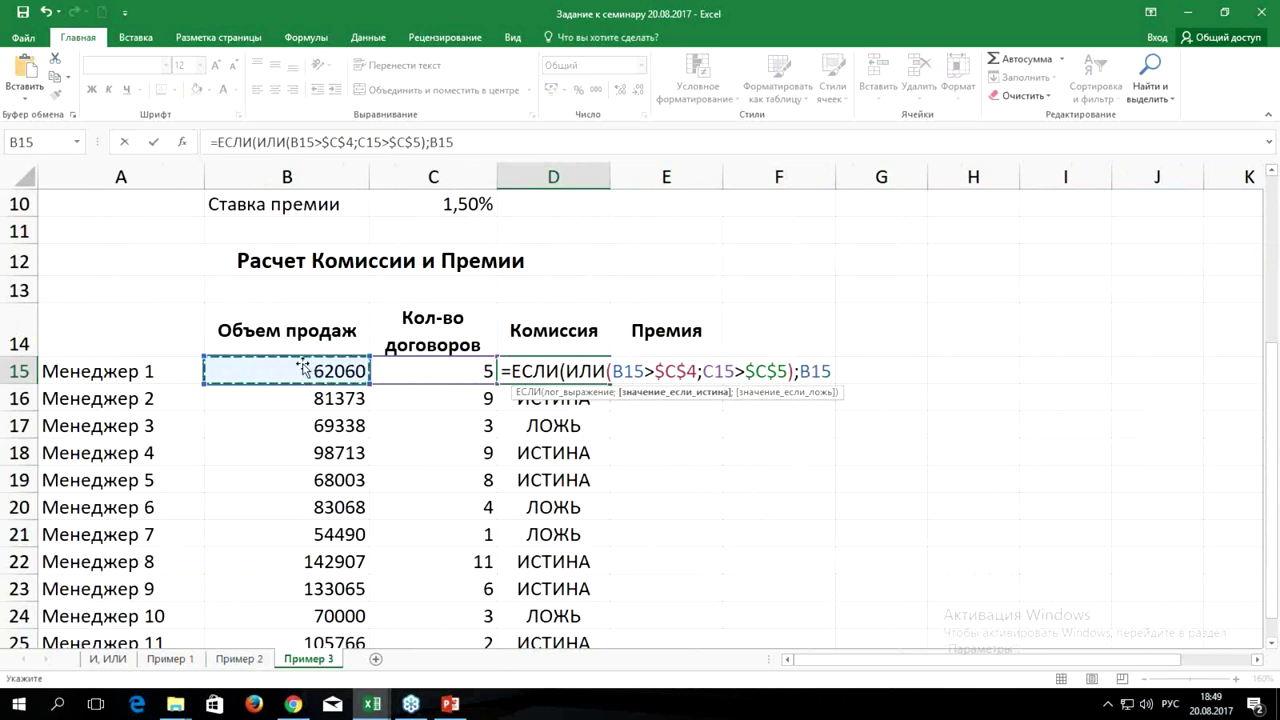
text(*)
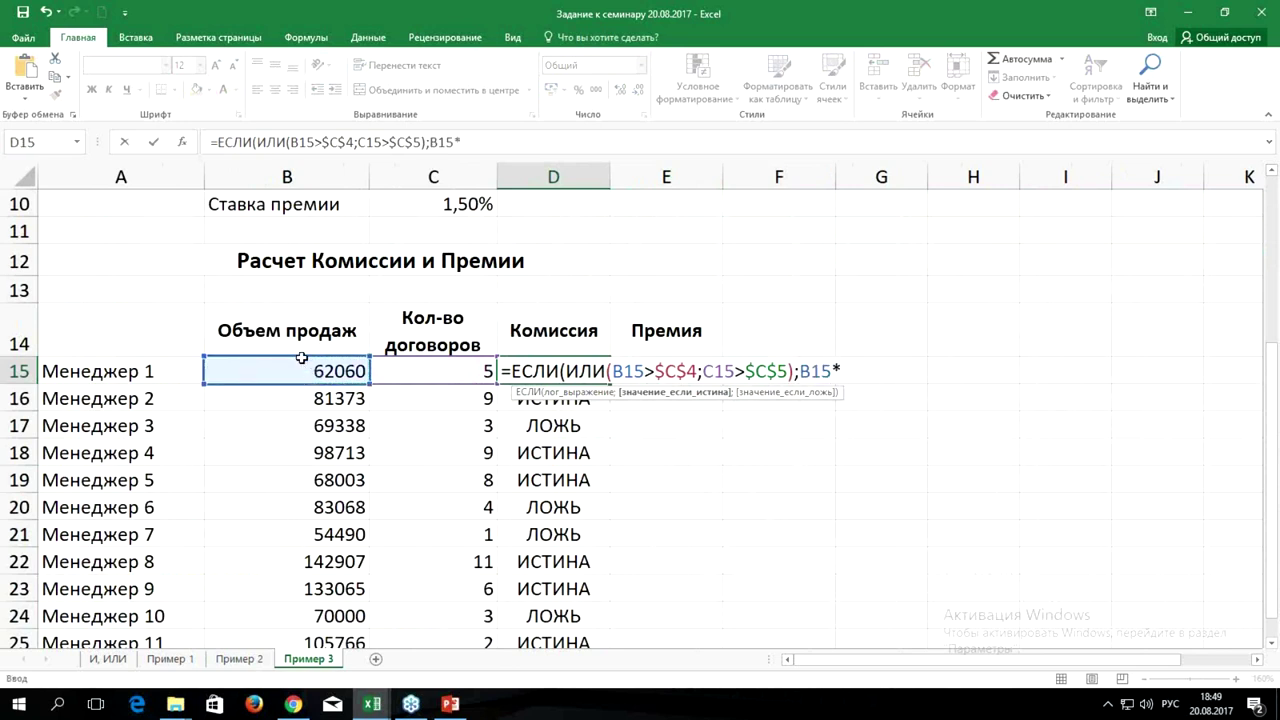
scroll(518, 308, up, 1)
scroll(518, 308, up, 2)
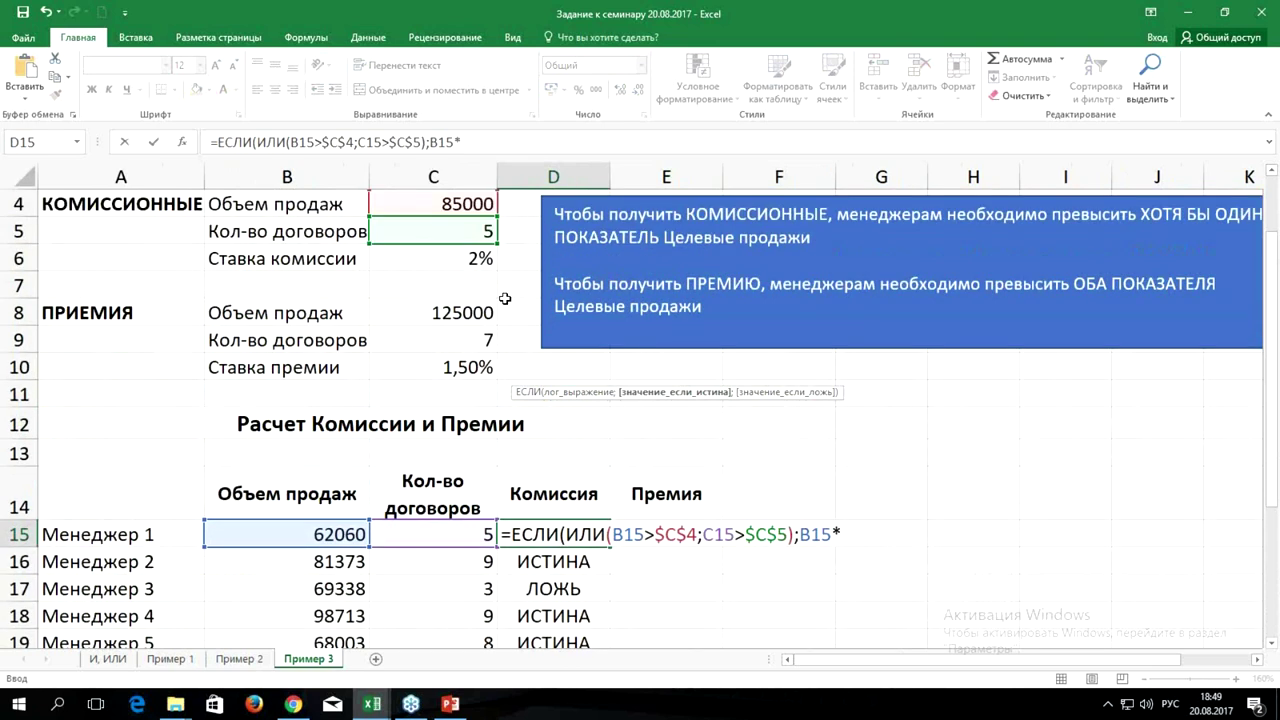
click(447, 255)
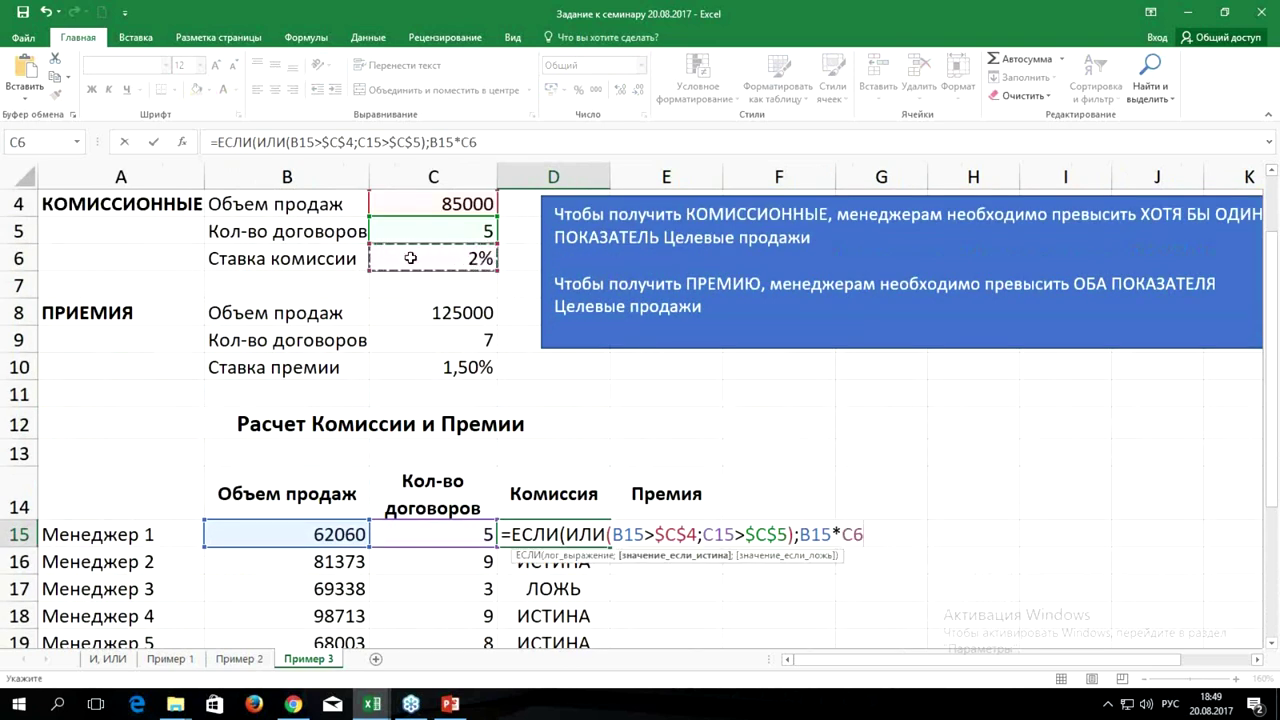
key(F4)
scroll(436, 274, down, 1)
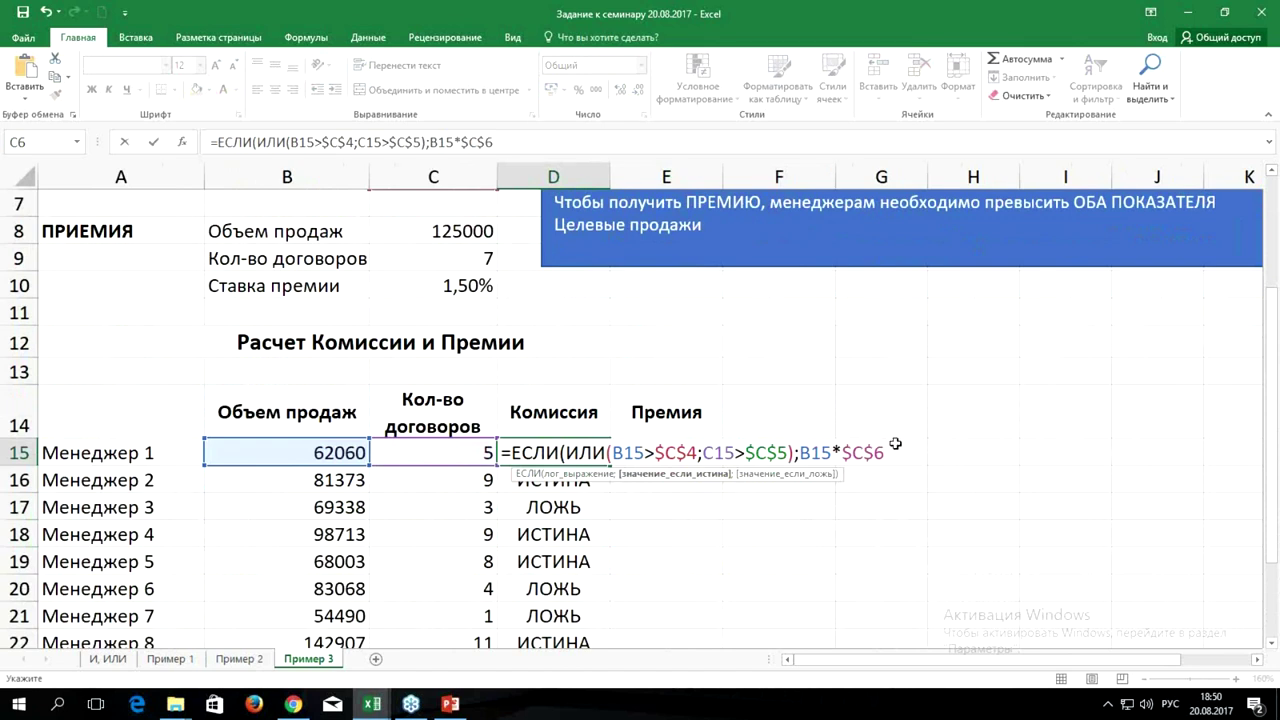
text(;)
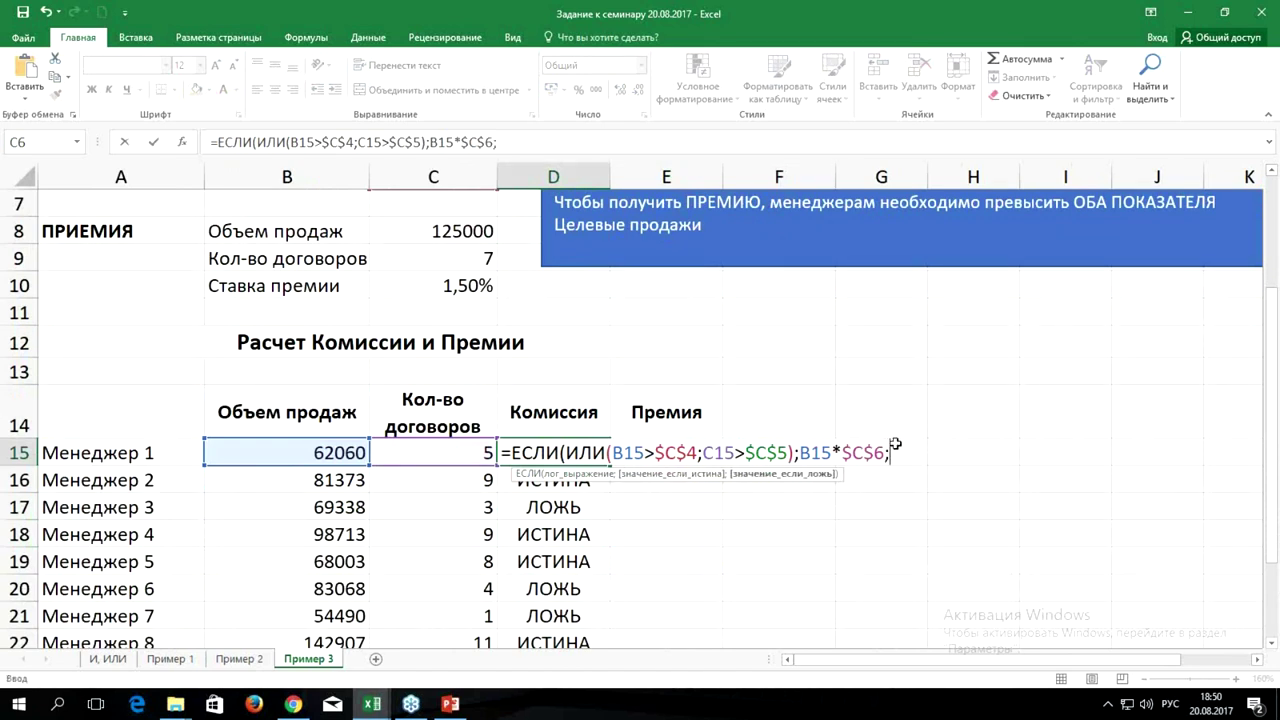
text(0)
text())
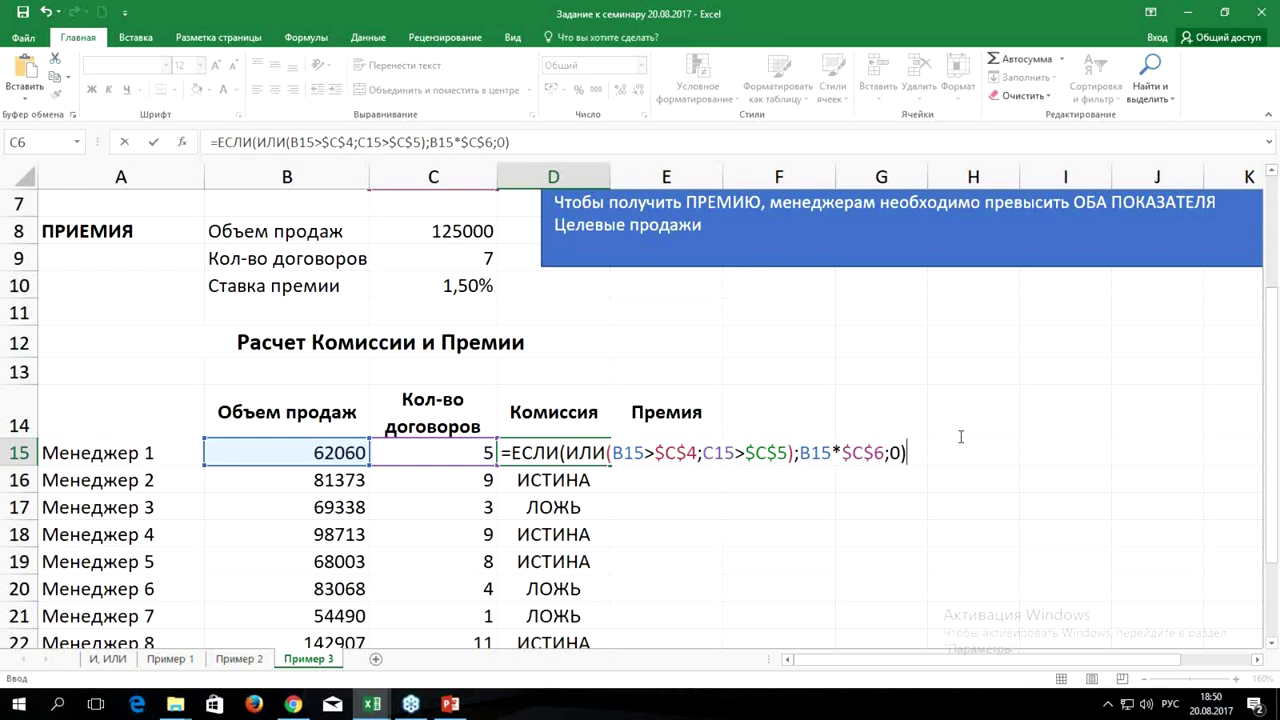
key(ctrl+Return)
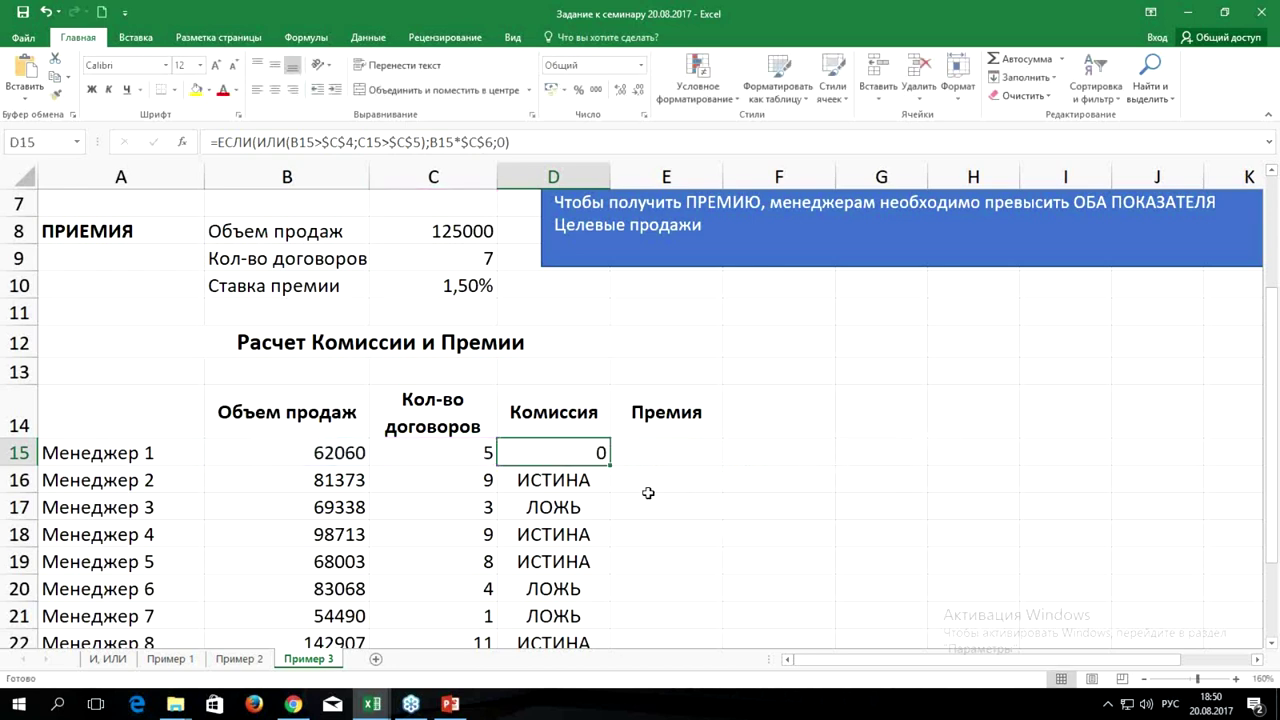
Copy the commission formula down the Комиссия column and recheck D15.
double_click(610, 469)
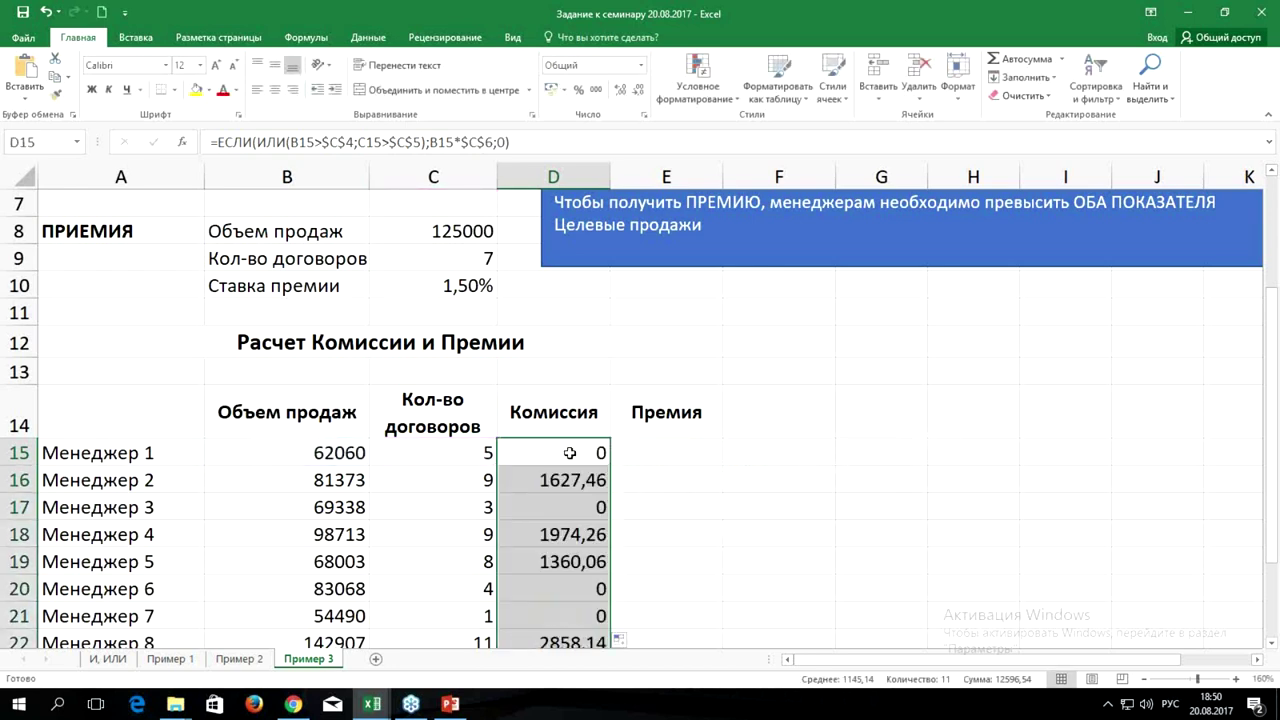
double_click(566, 452)
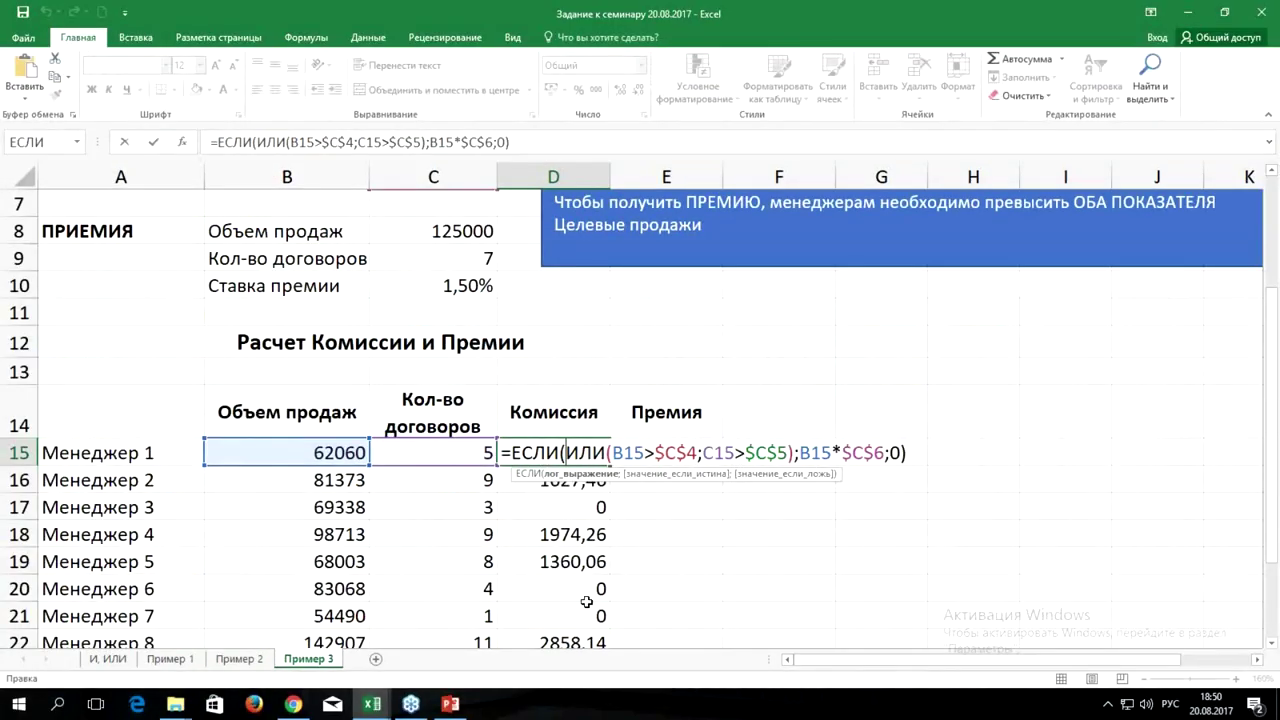
key(ctrl+Return)
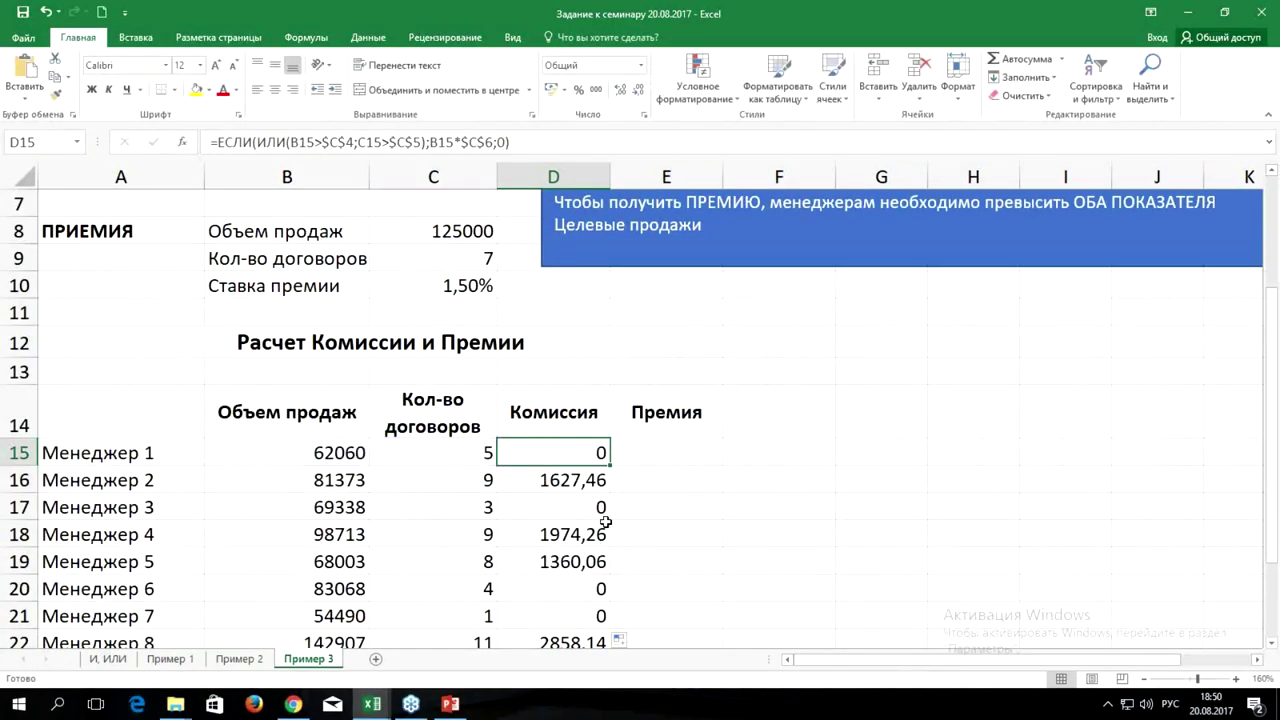
Check the bonus targets in C8 and C9, then select E15 for Премия.
scroll(608, 510, down, 2)
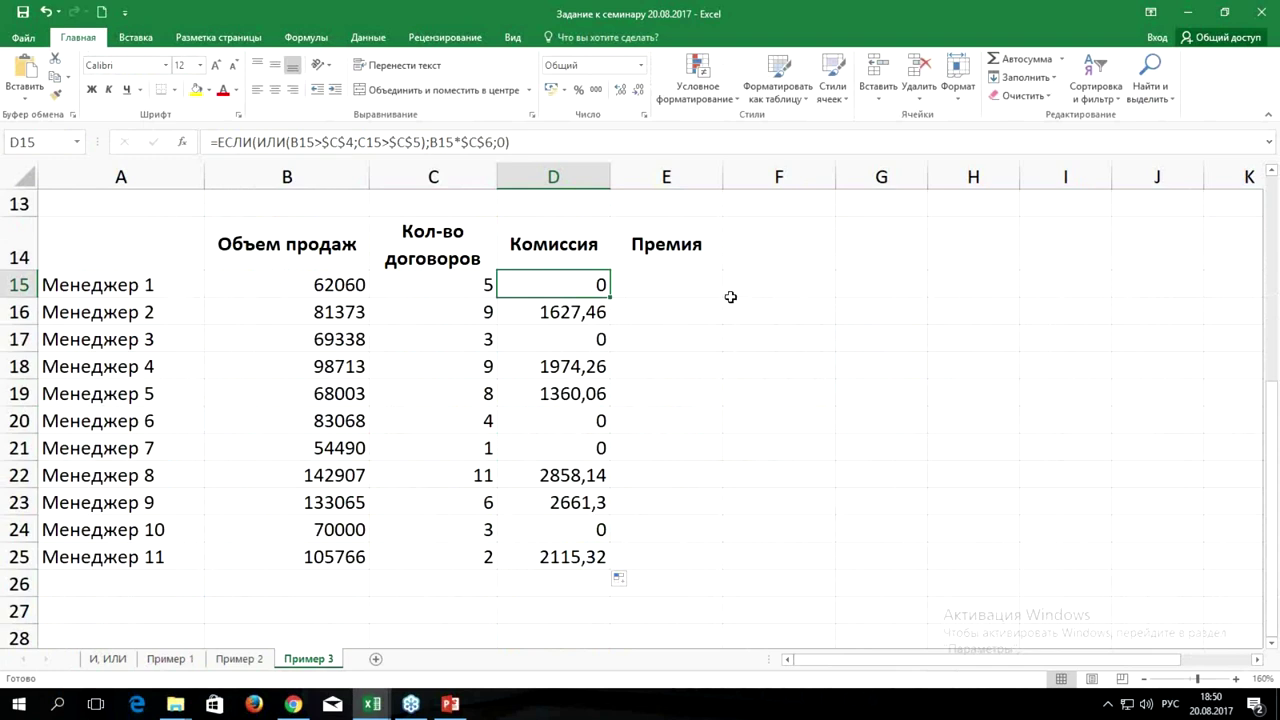
scroll(731, 297, up, 2)
scroll(731, 297, up, 2)
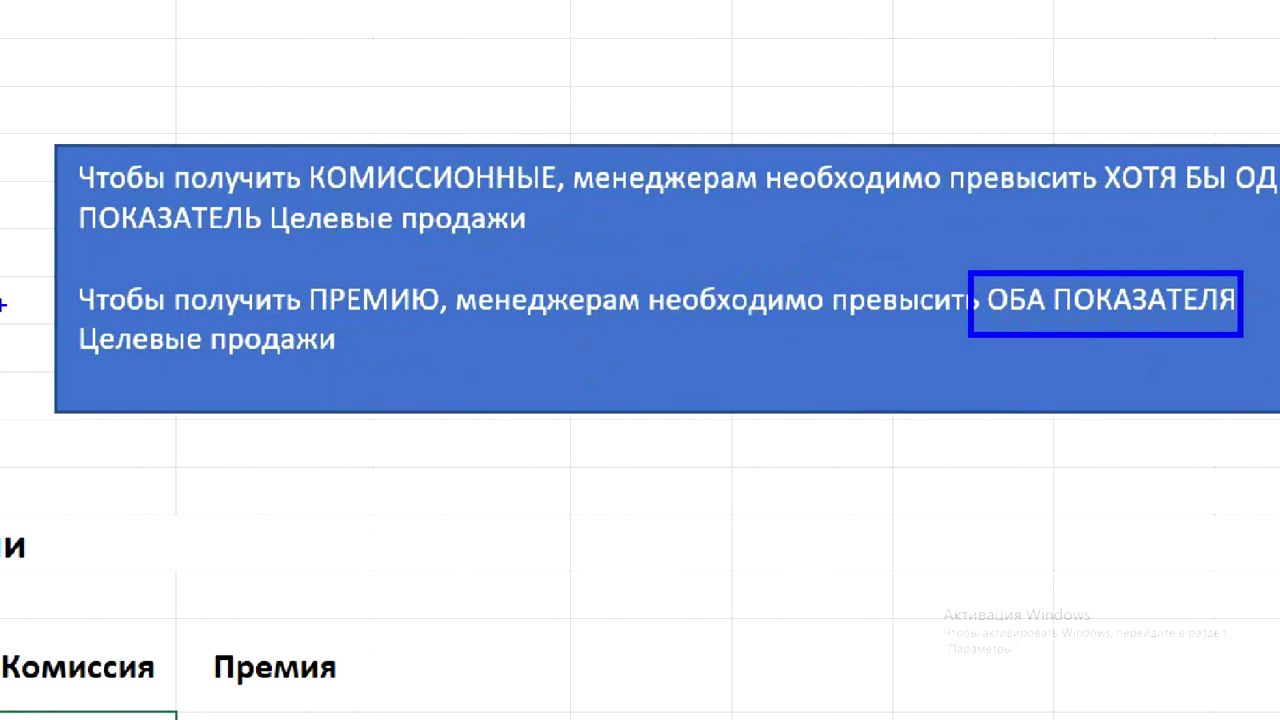
drag(44, 316, 372, 364)
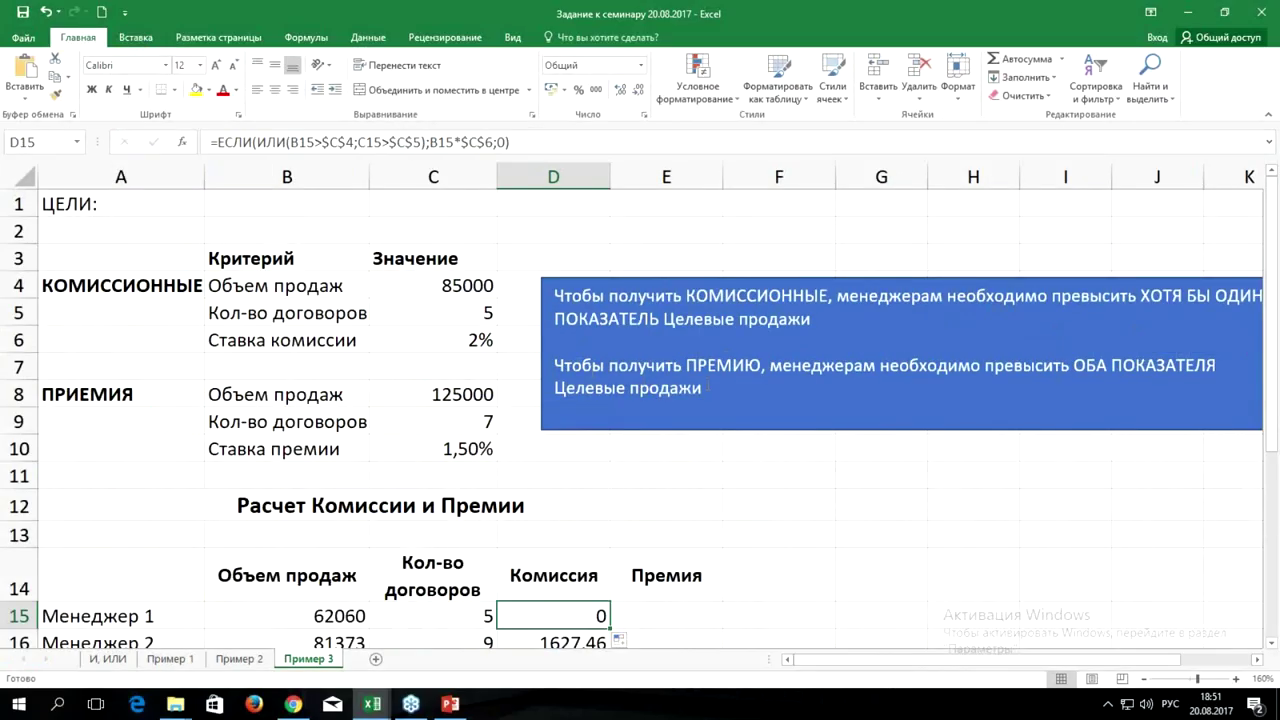
click(420, 390)
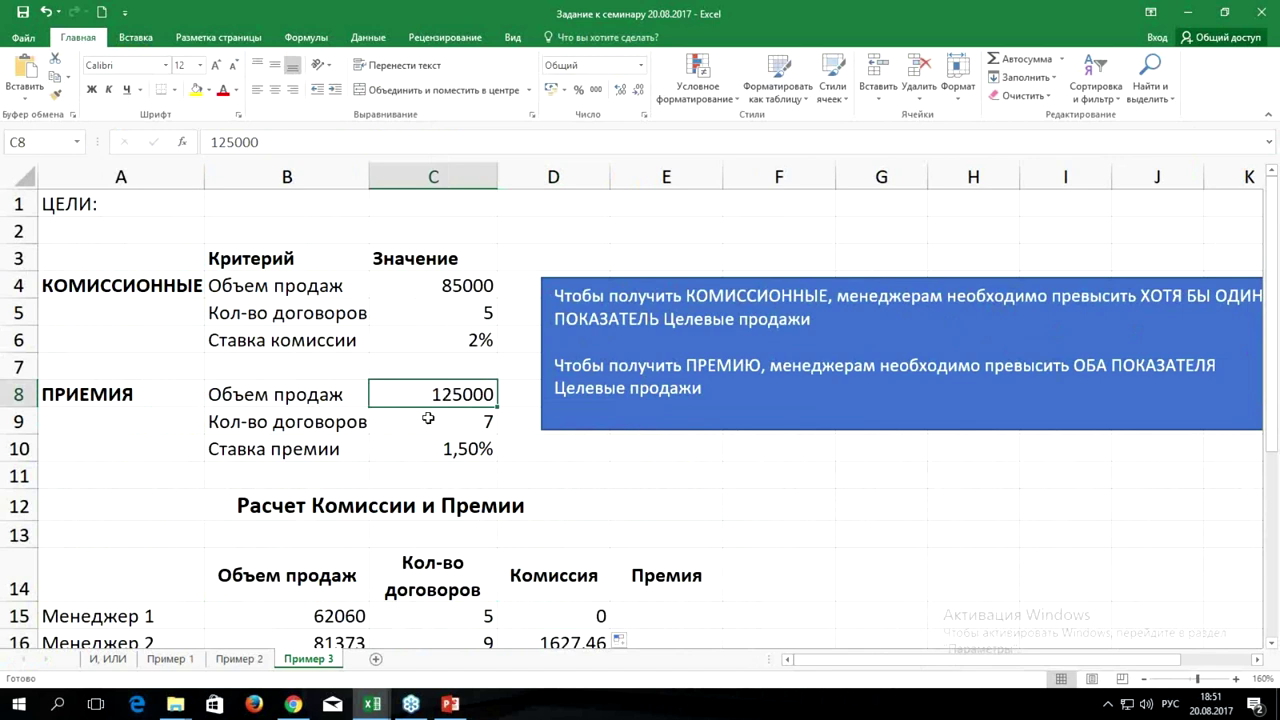
click(471, 420)
scroll(740, 370, down, 2)
click(666, 449)
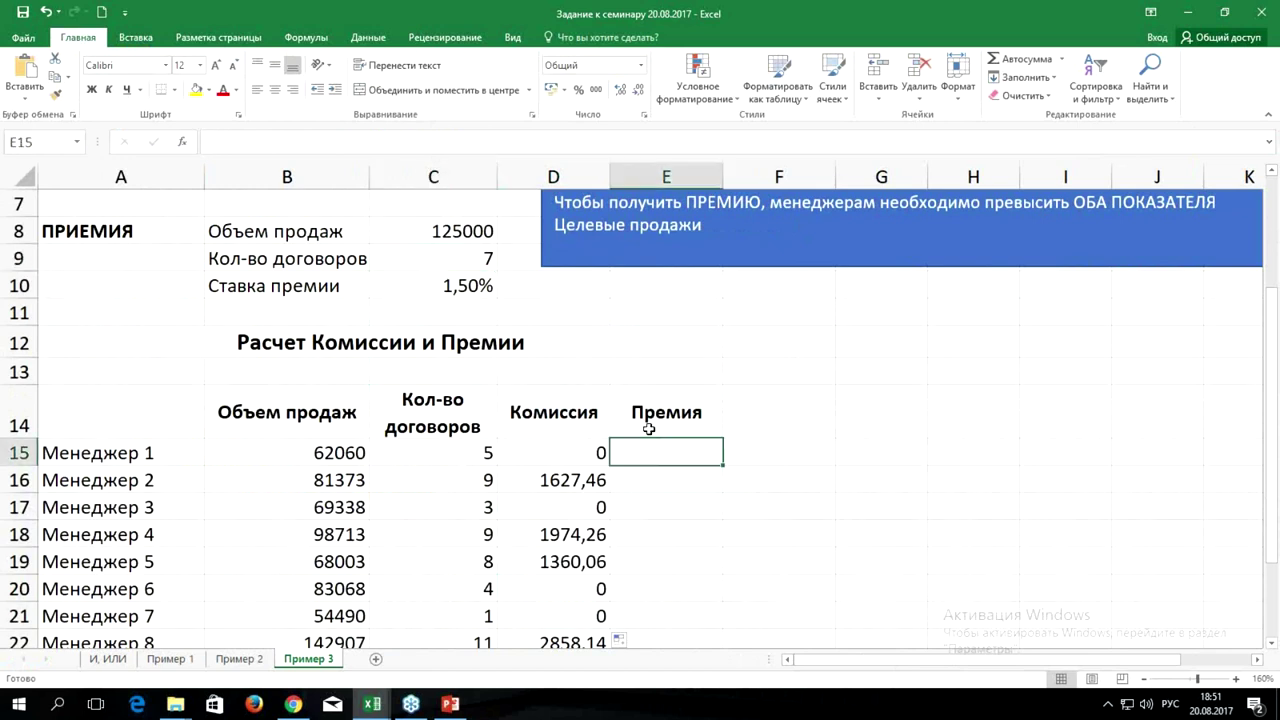
In E15, start an И formula with the first condition B15>$C$8.
text(=)
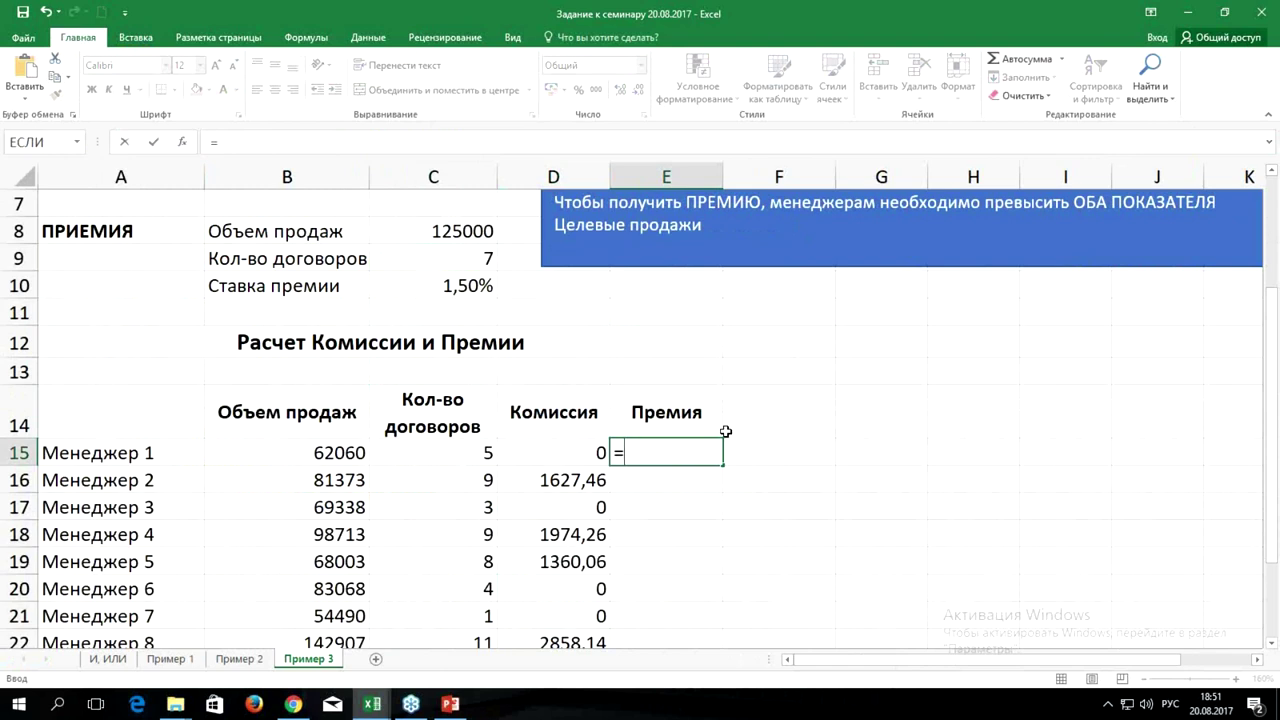
text(и)
key(Tab)
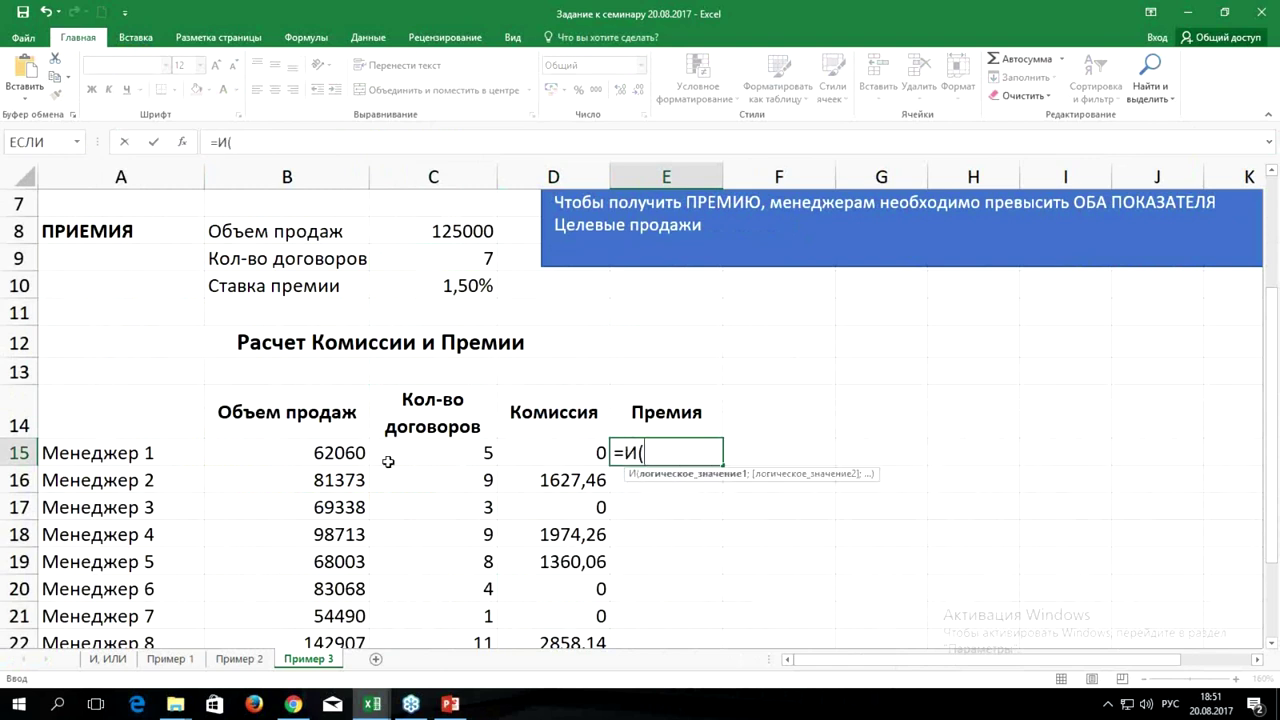
click(272, 444)
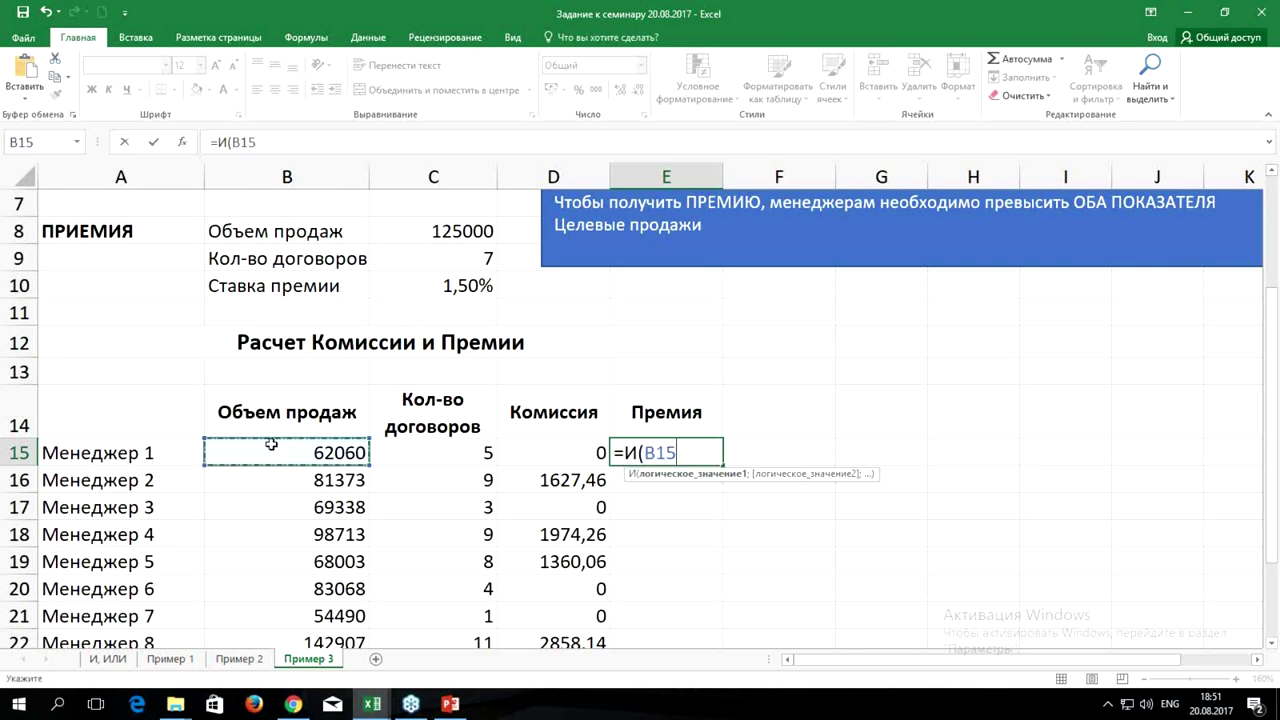
key(alt+shift)
text(>)
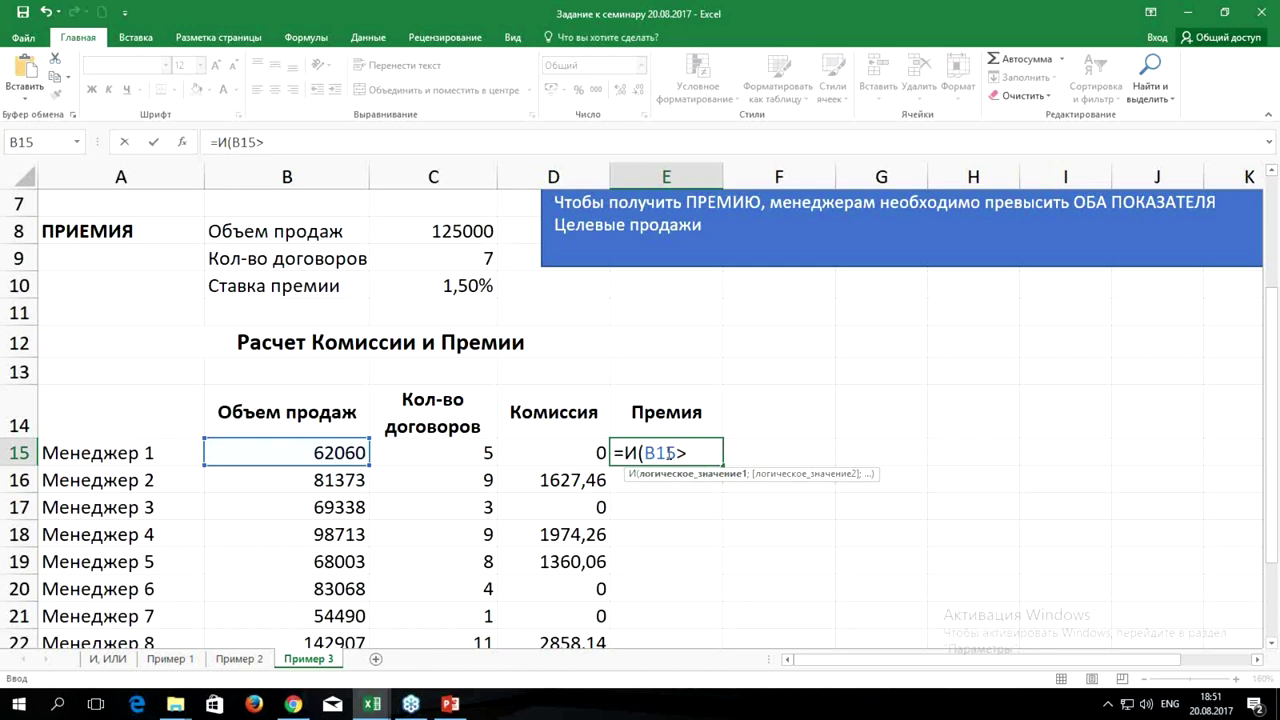
click(462, 228)
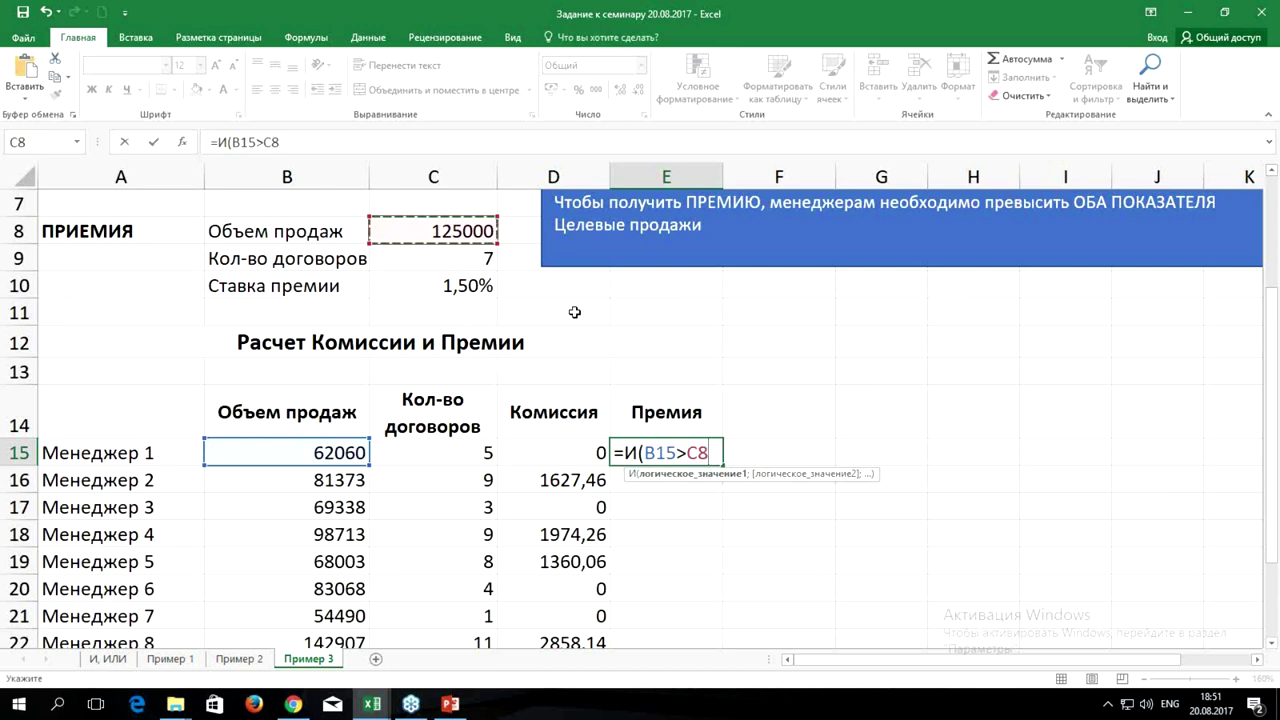
key(F4)
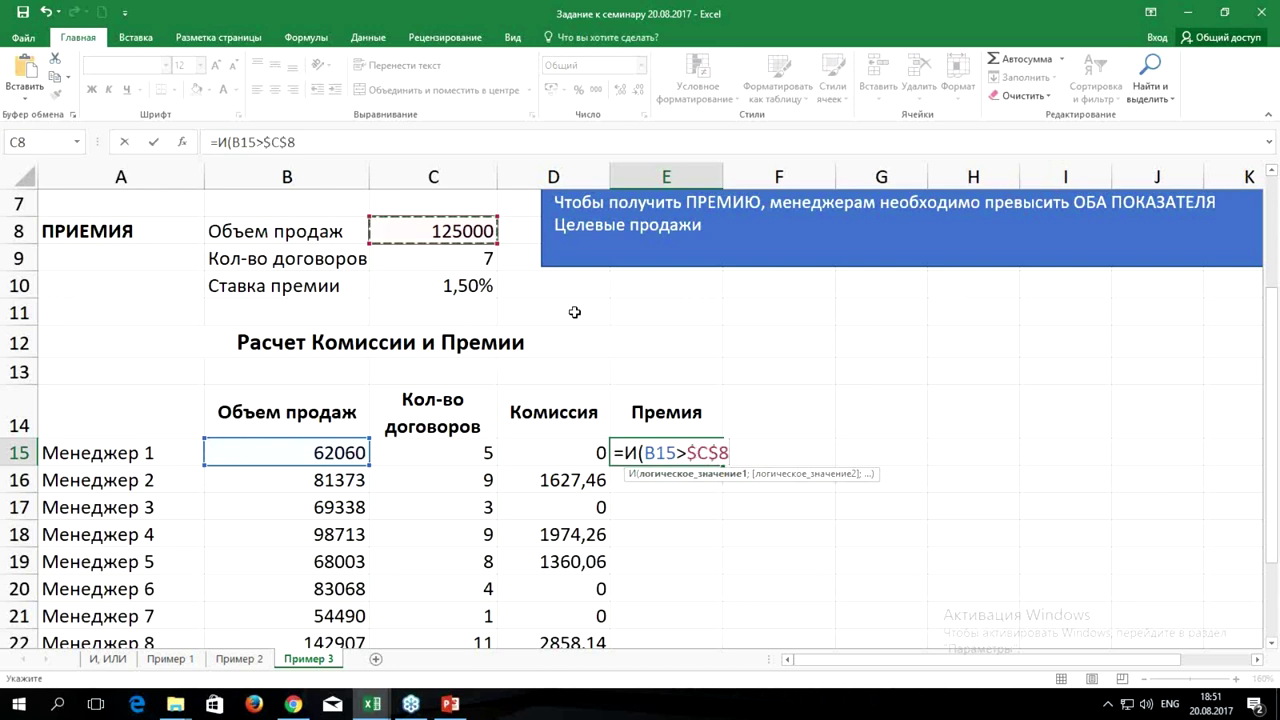
text($)
key(BackSpace)
Add the second condition C15>$C$9 and confirm =И(B15>$C$8;C15>$C$9).
text(;)
click(427, 447)
text(>)
click(451, 260)
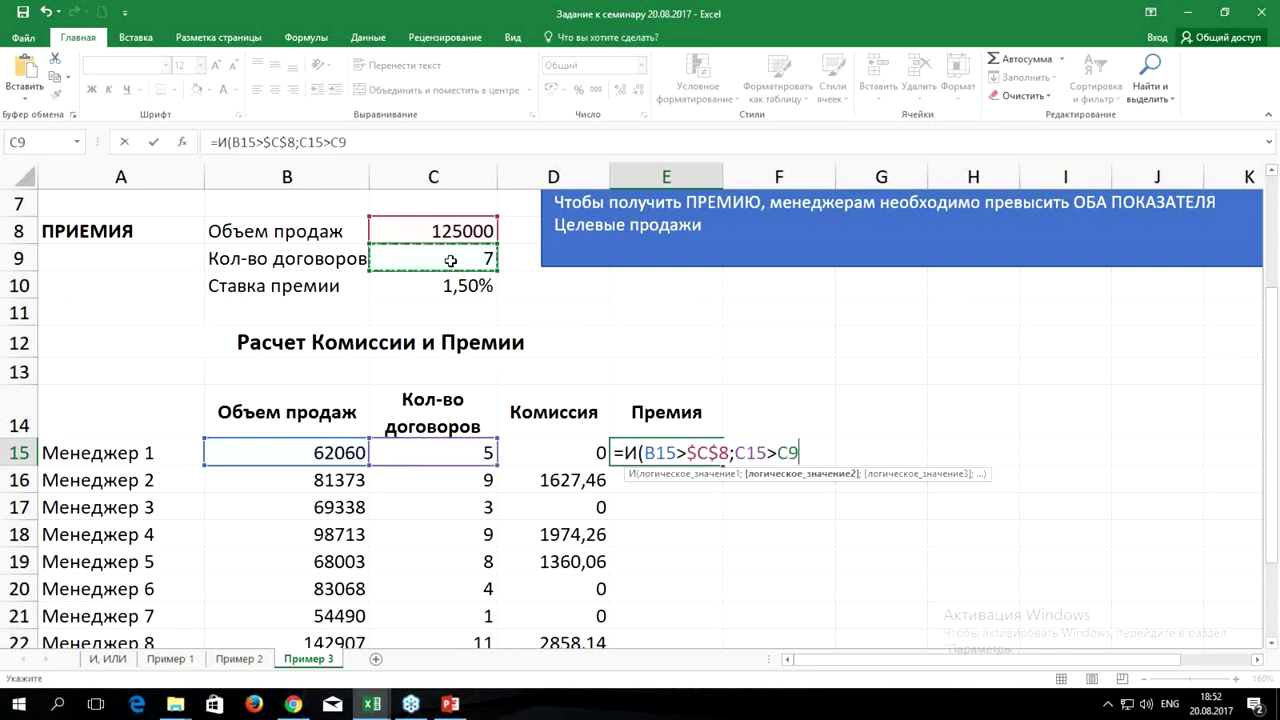
key(F4)
text())
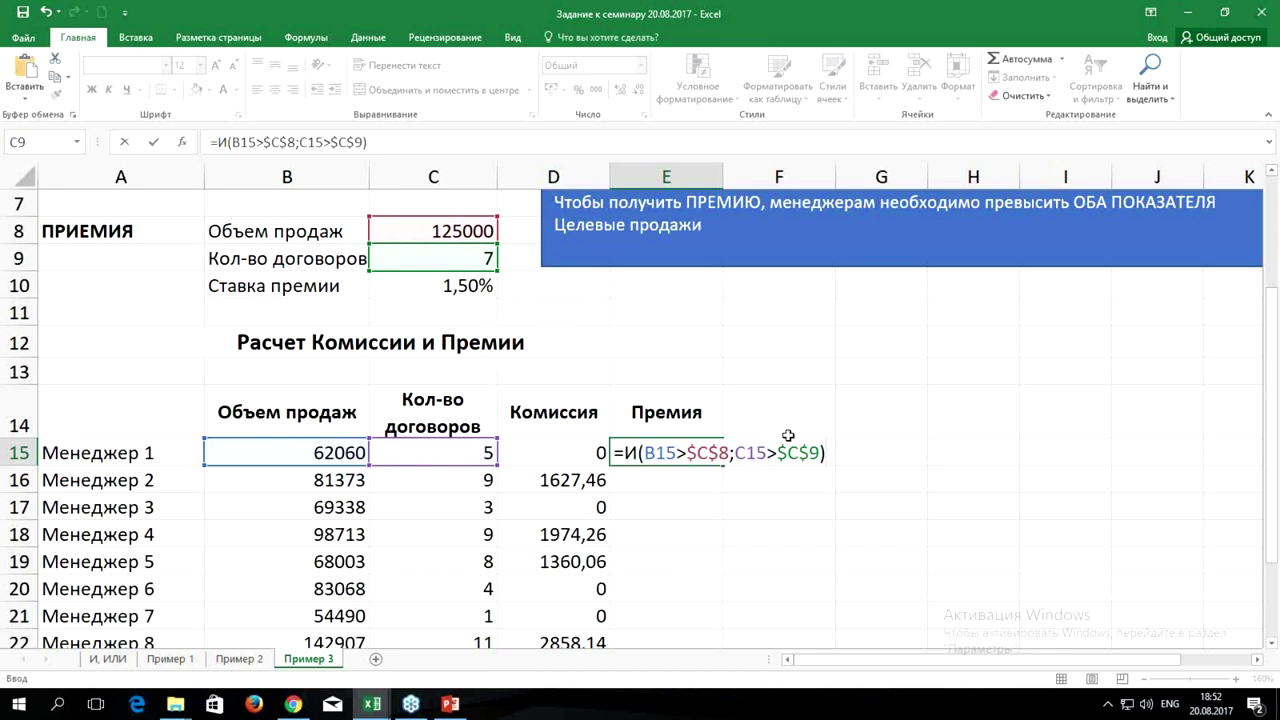
key(ctrl+Return)
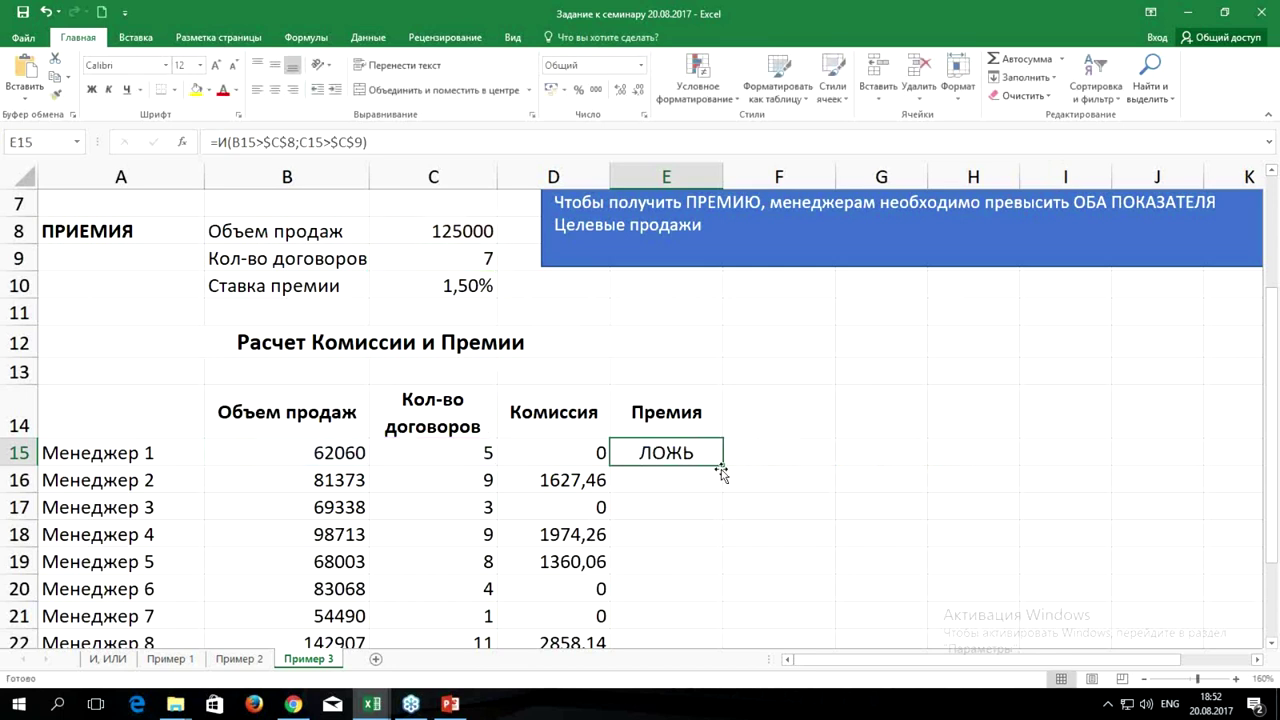
Fill the И formula down E15:E25 and check that only Менеджер 8 shows ИСТИНА.
double_click(722, 466)
scroll(789, 363, down, 2)
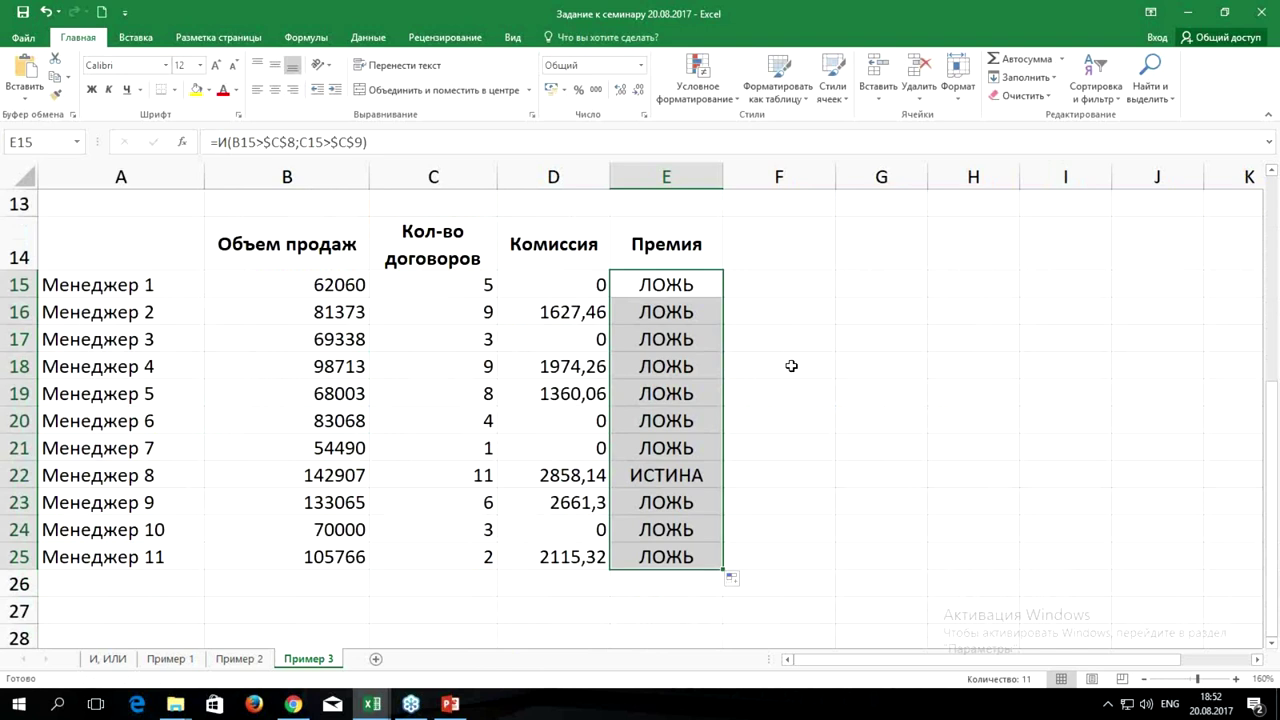
click(692, 474)
click(700, 299)
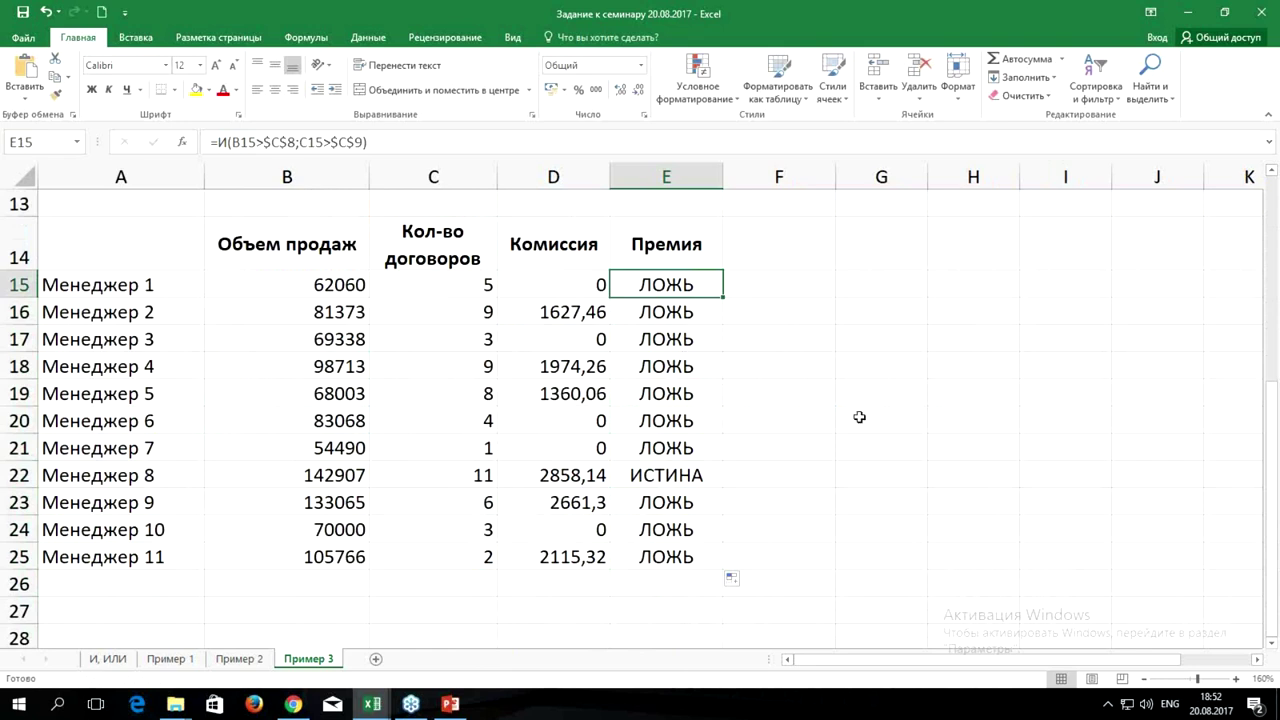
scroll(763, 345, up, 1)
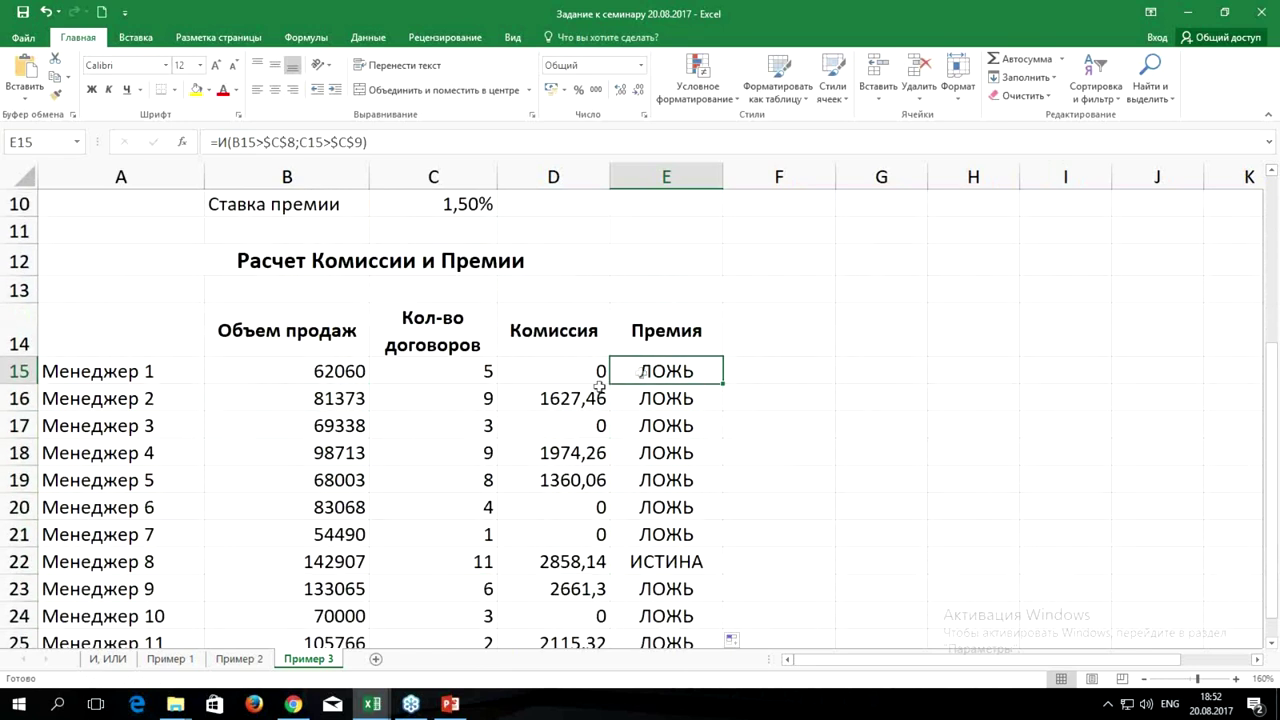
click(431, 198)
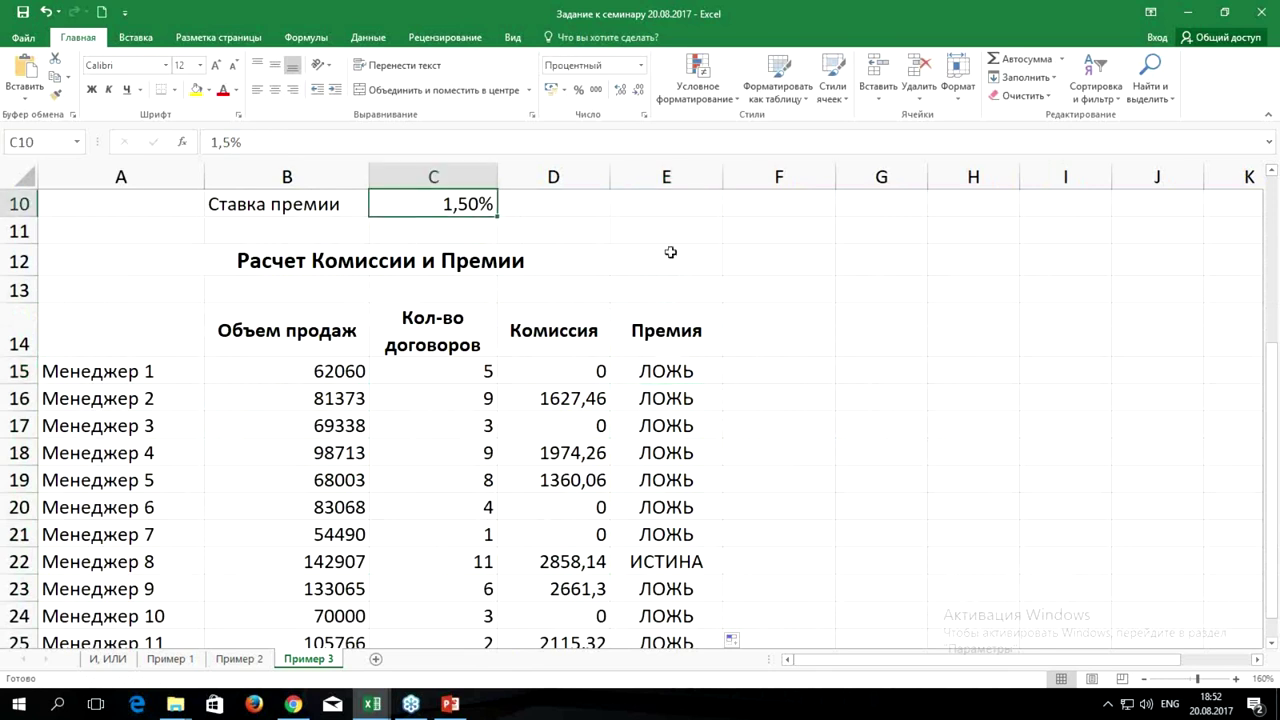
click(675, 368)
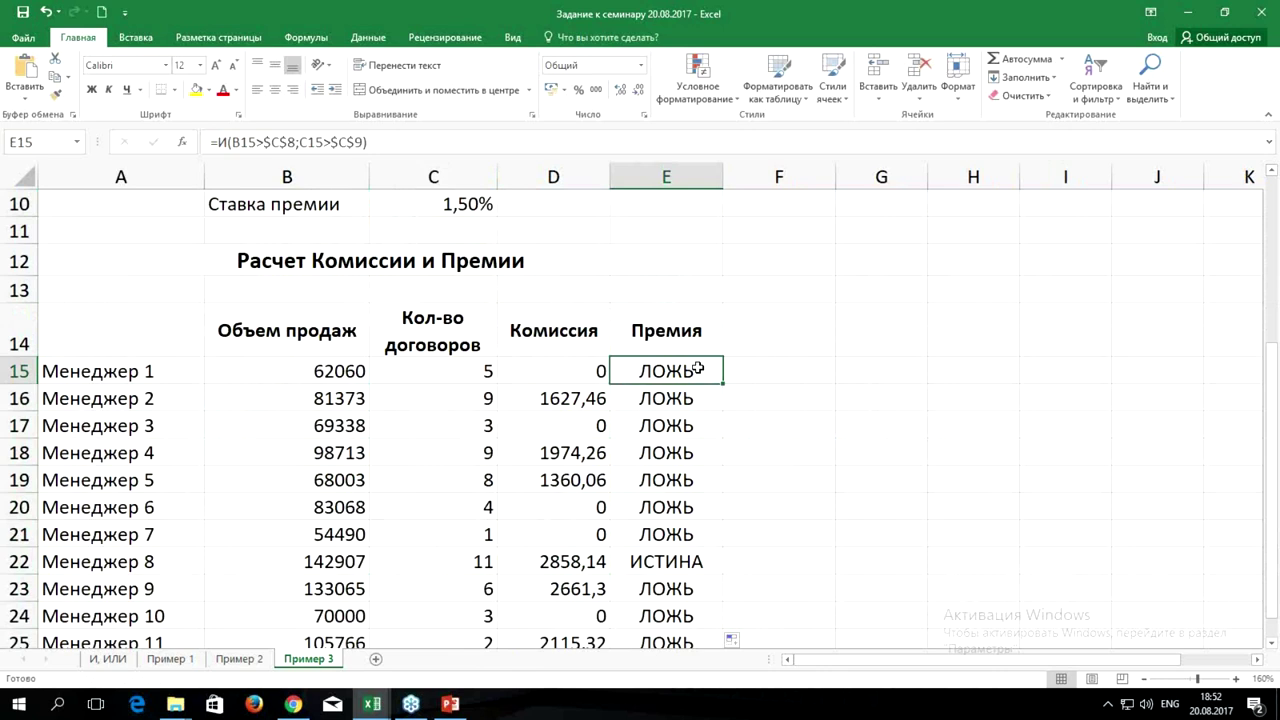
Wrap E15's test in =ЕСЛИ(И(B15>$C$8;C15>$C$9);B15*$C$10;0).
double_click(627, 368)
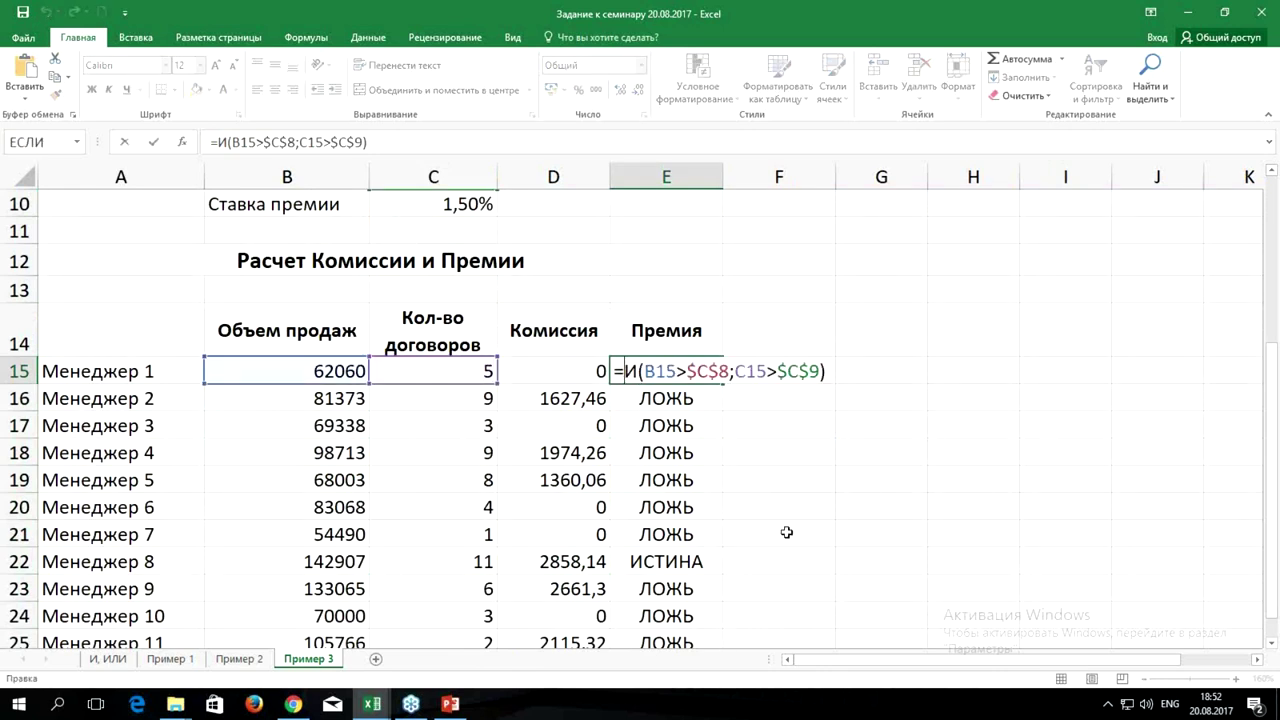
text(есл)
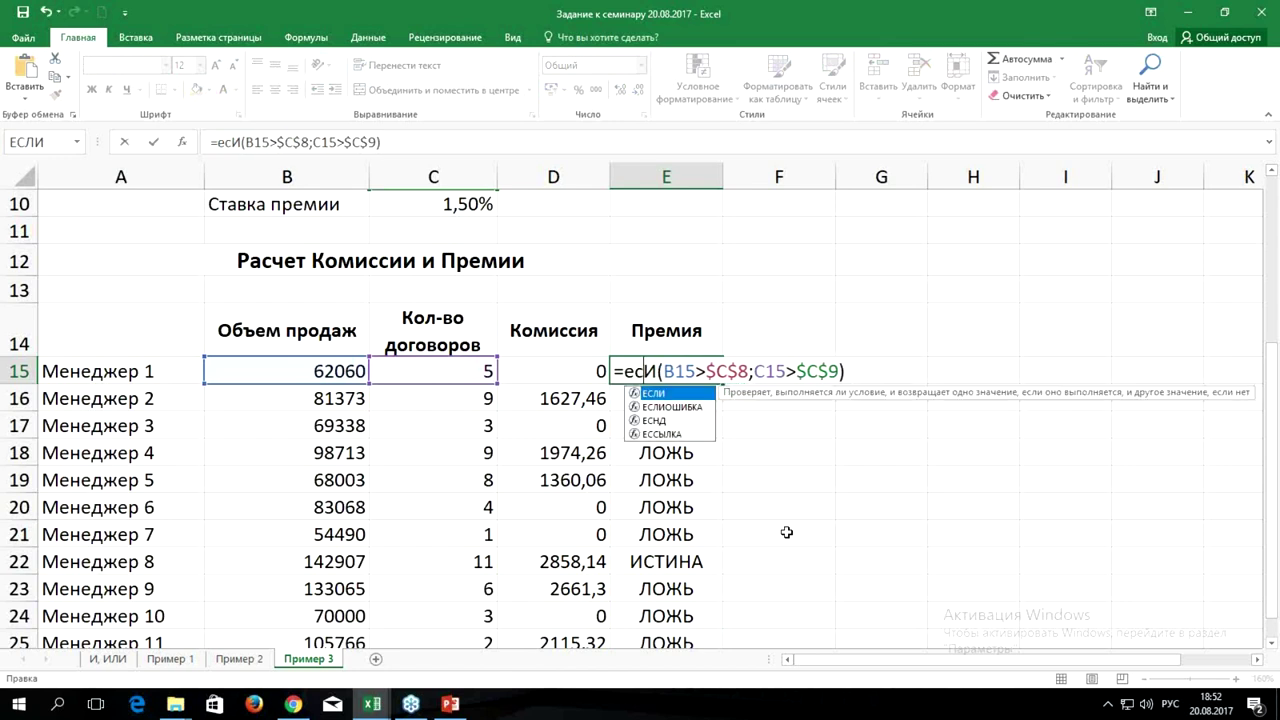
key(Tab)
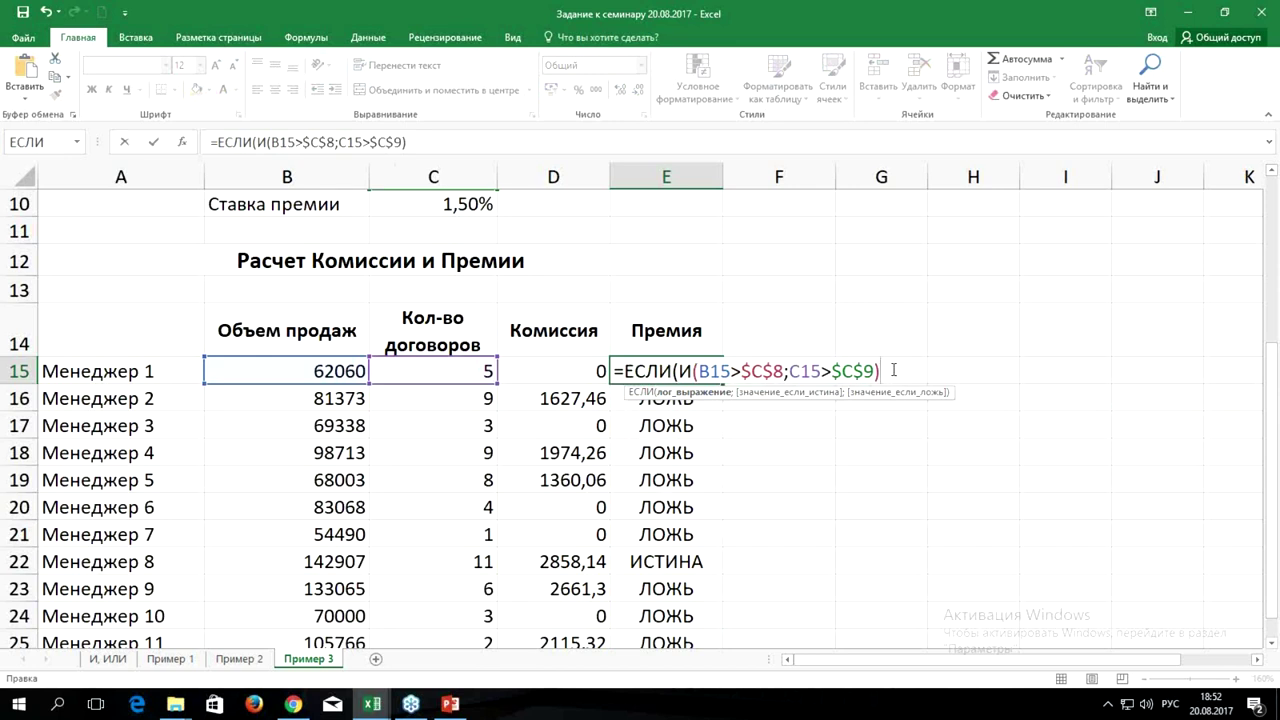
text(;)
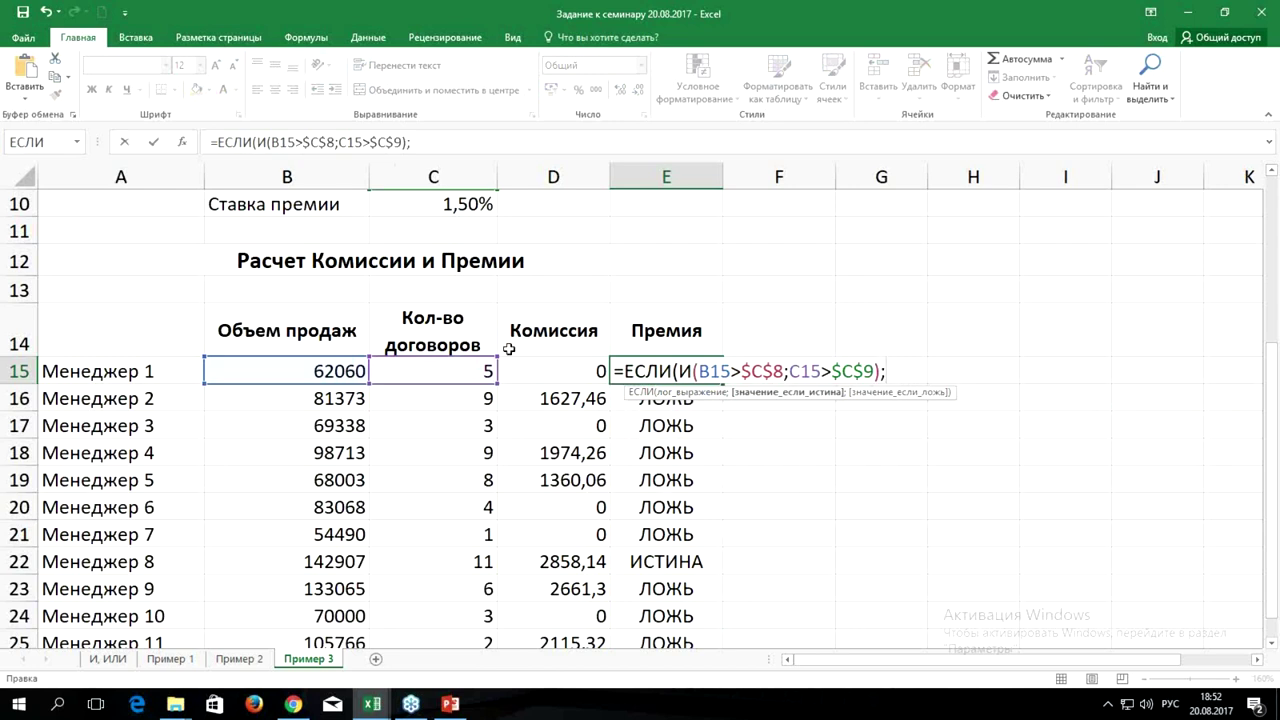
click(275, 371)
click(275, 371)
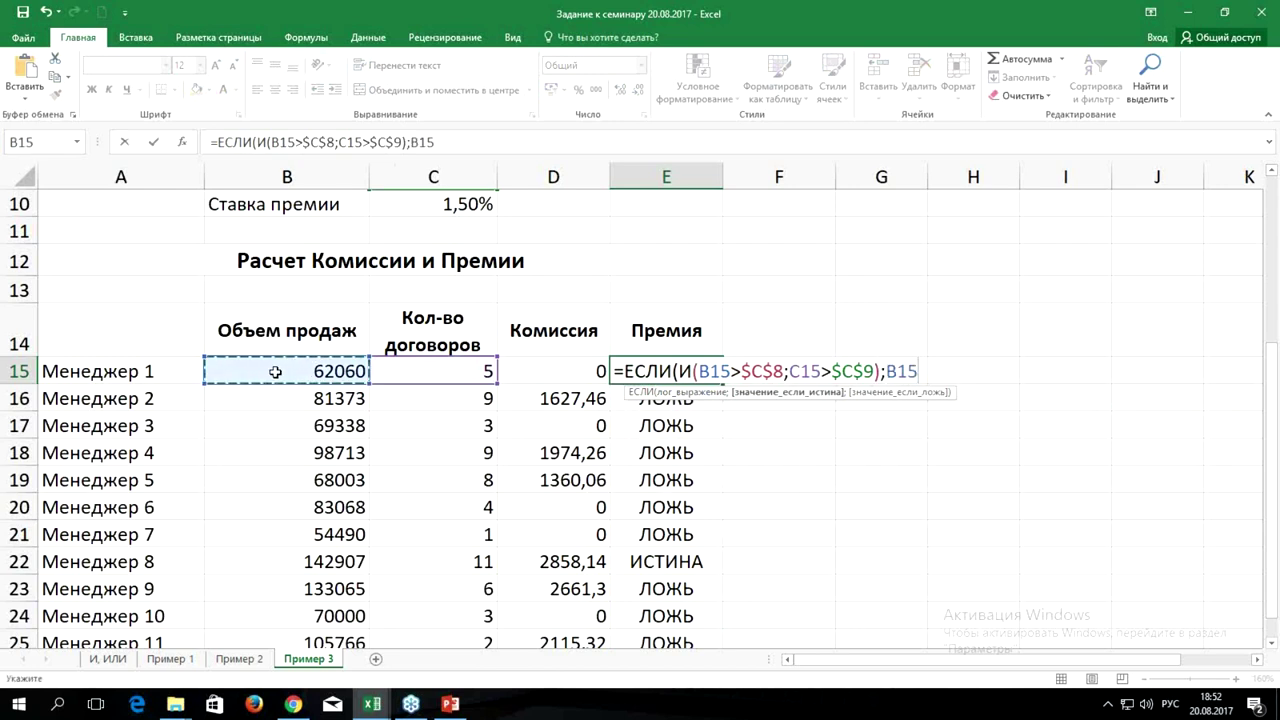
text(*)
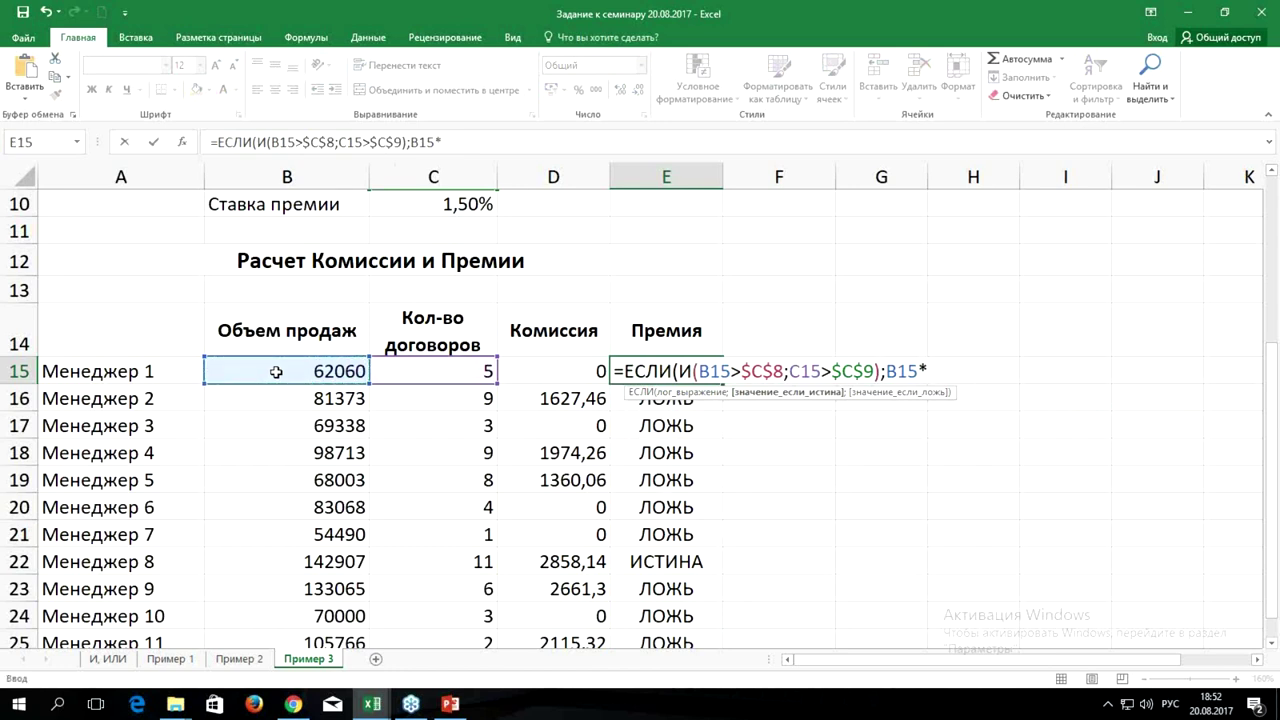
click(408, 200)
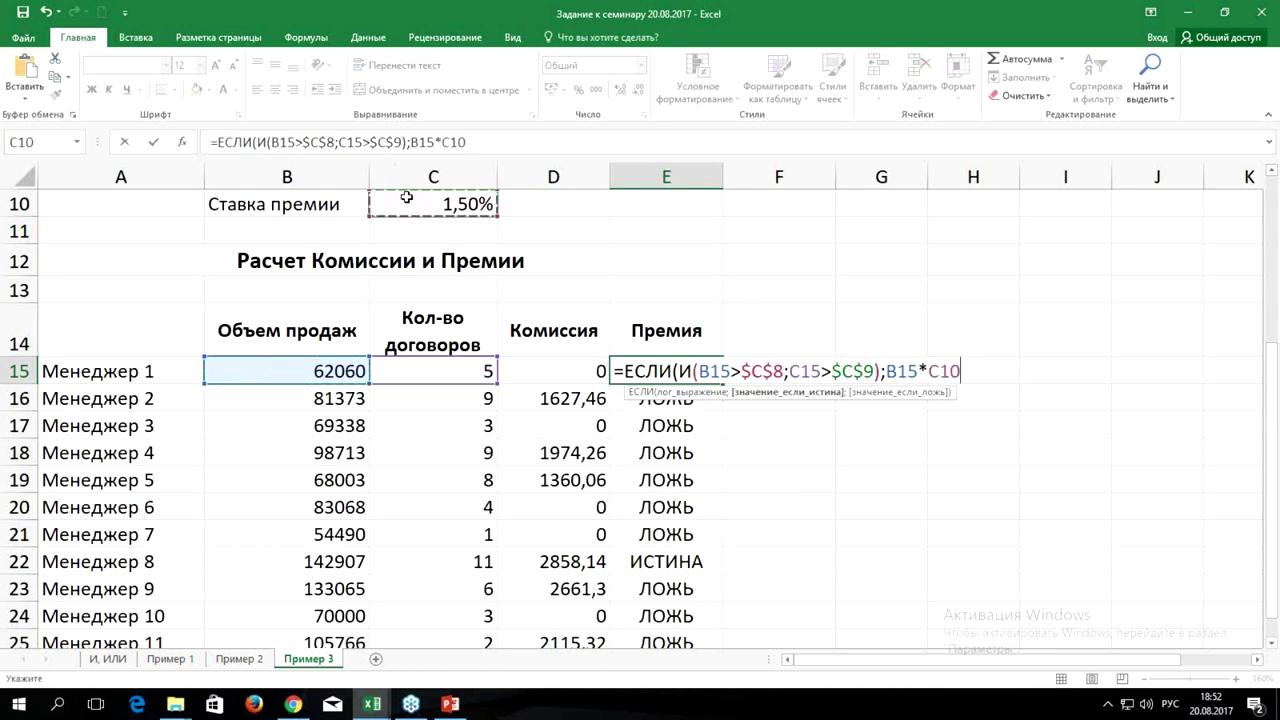
key(F4)
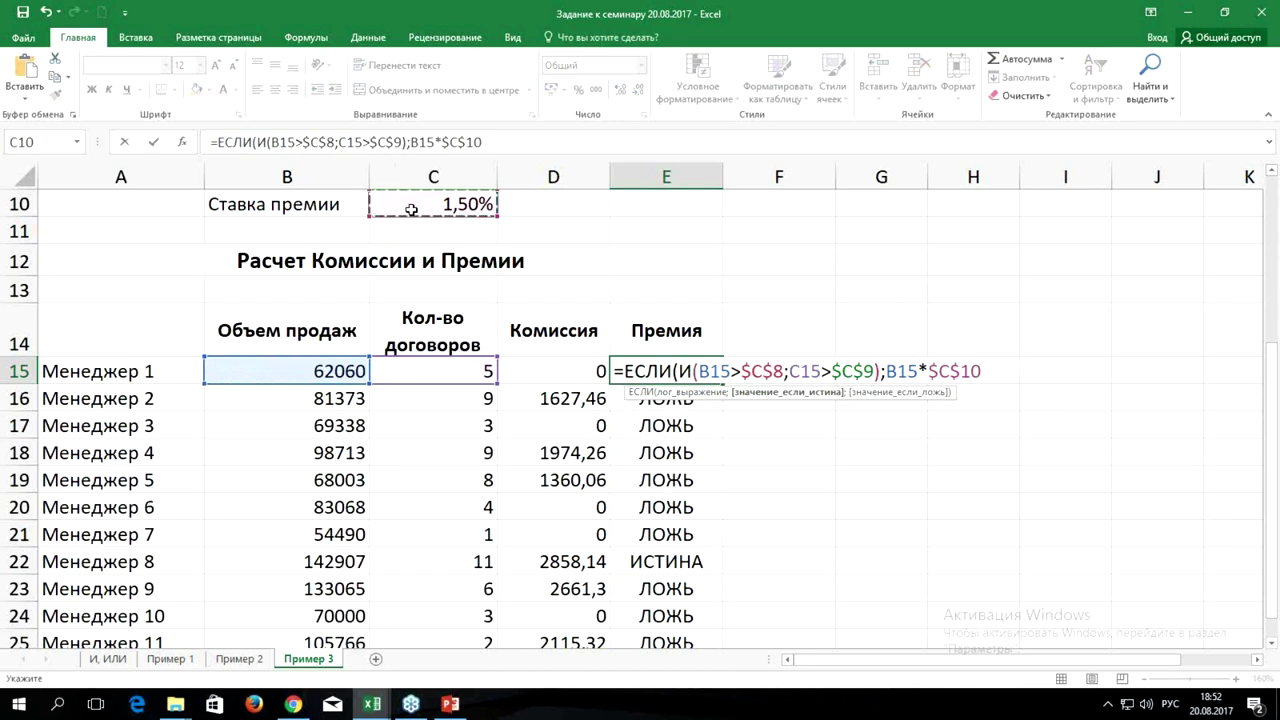
text(;)
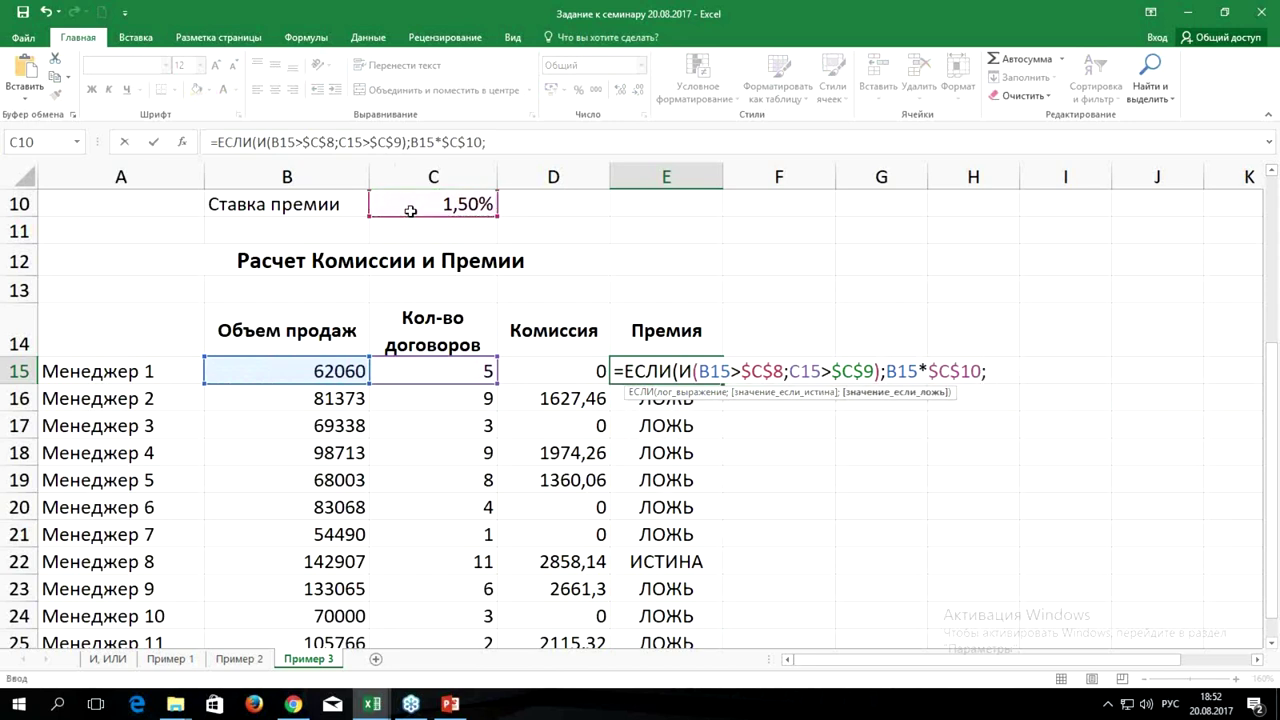
text(0))
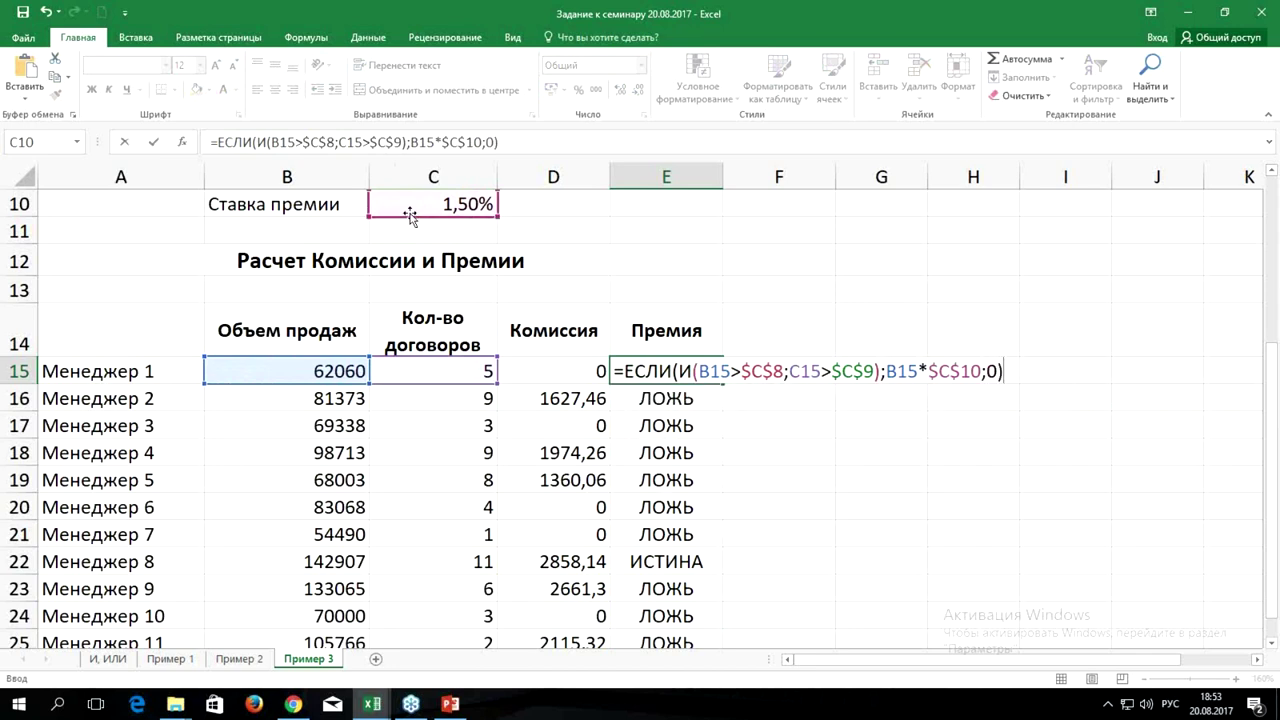
key(ctrl+Return)
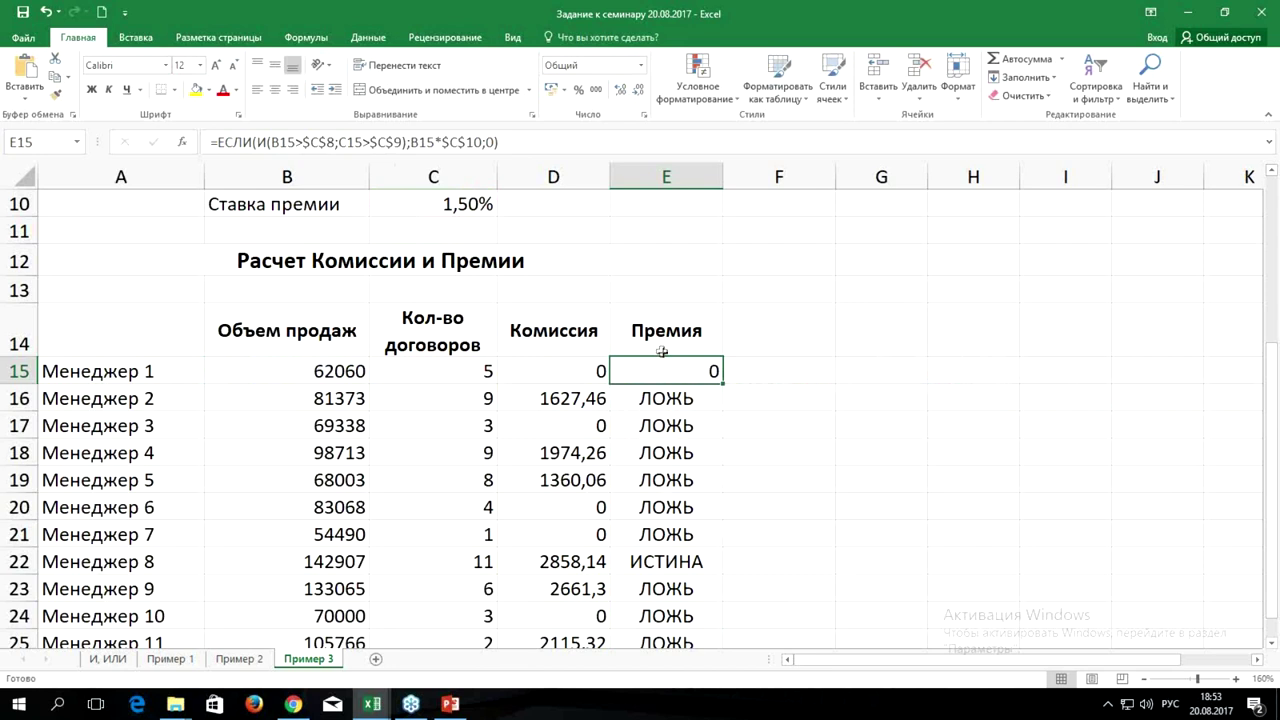
Fill the bonus formula down to every manager and review E15's formula.
double_click(723, 384)
scroll(723, 384, down, 2)
scroll(700, 345, up, 1)
double_click(670, 288)
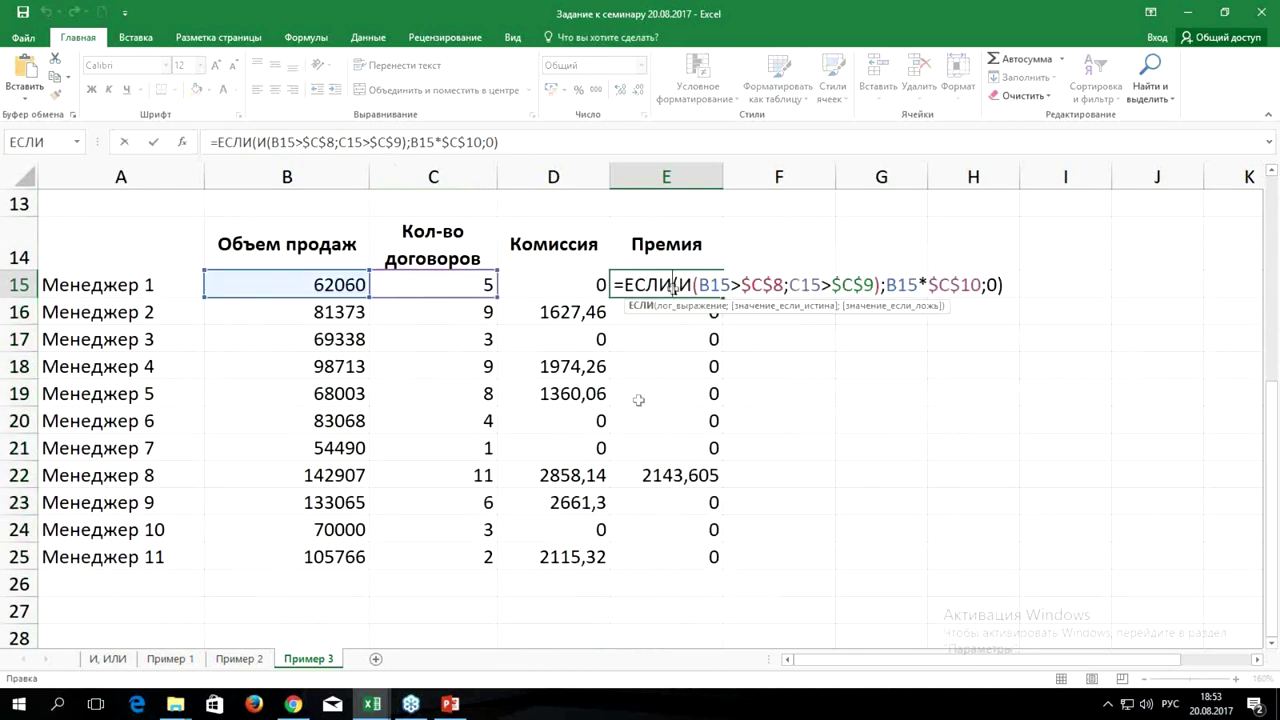
key(Escape)
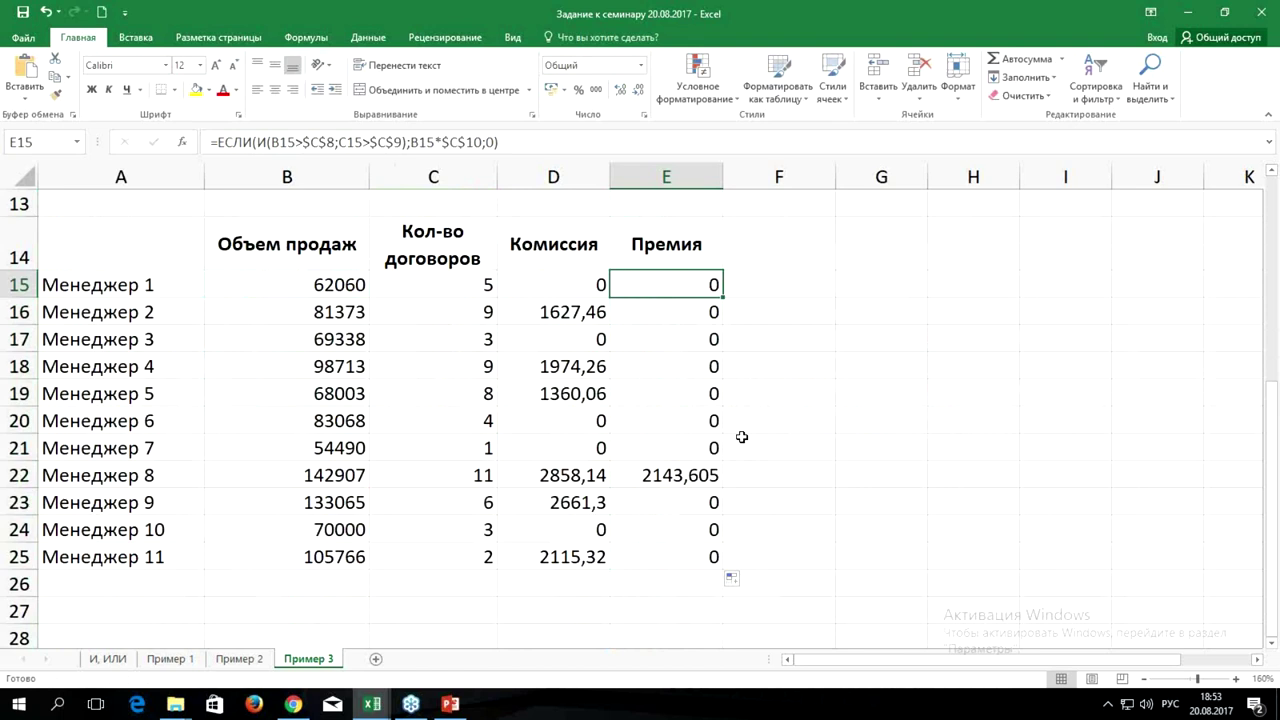
scroll(485, 401, up, 2)
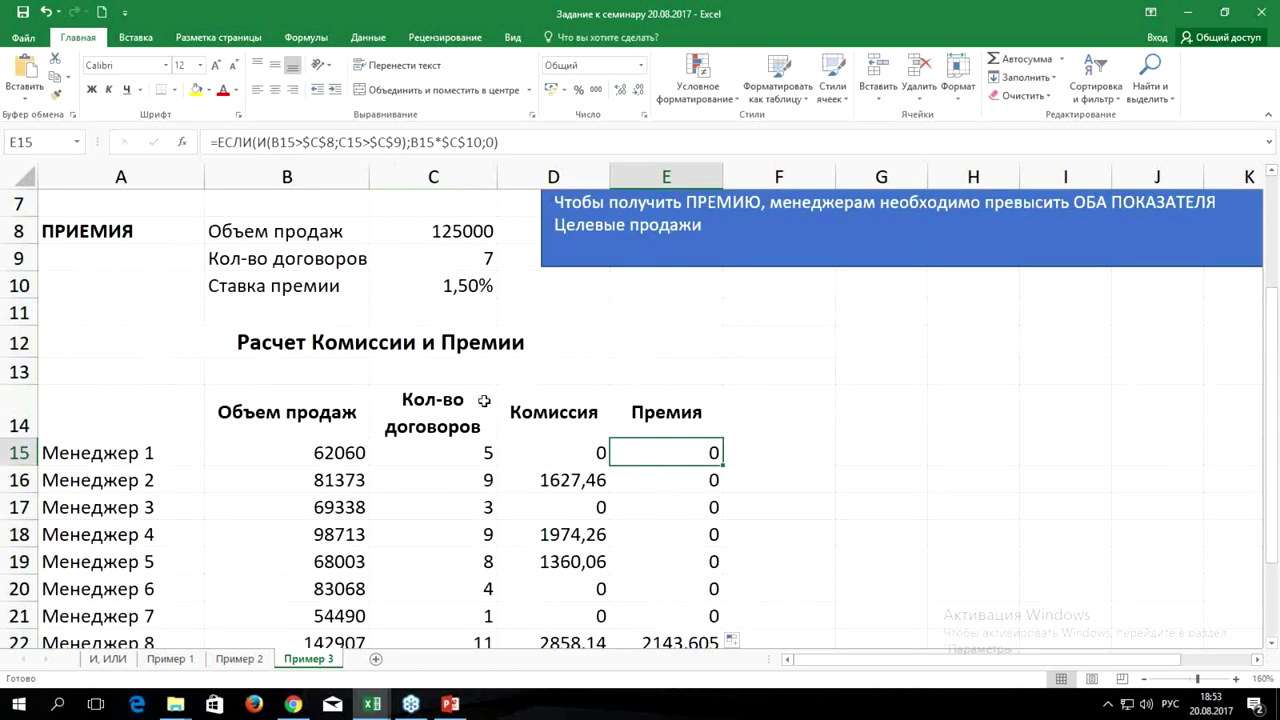
Enter 5 in C9 and check Менеджер 9's new 1995,975 Премия.
click(466, 256)
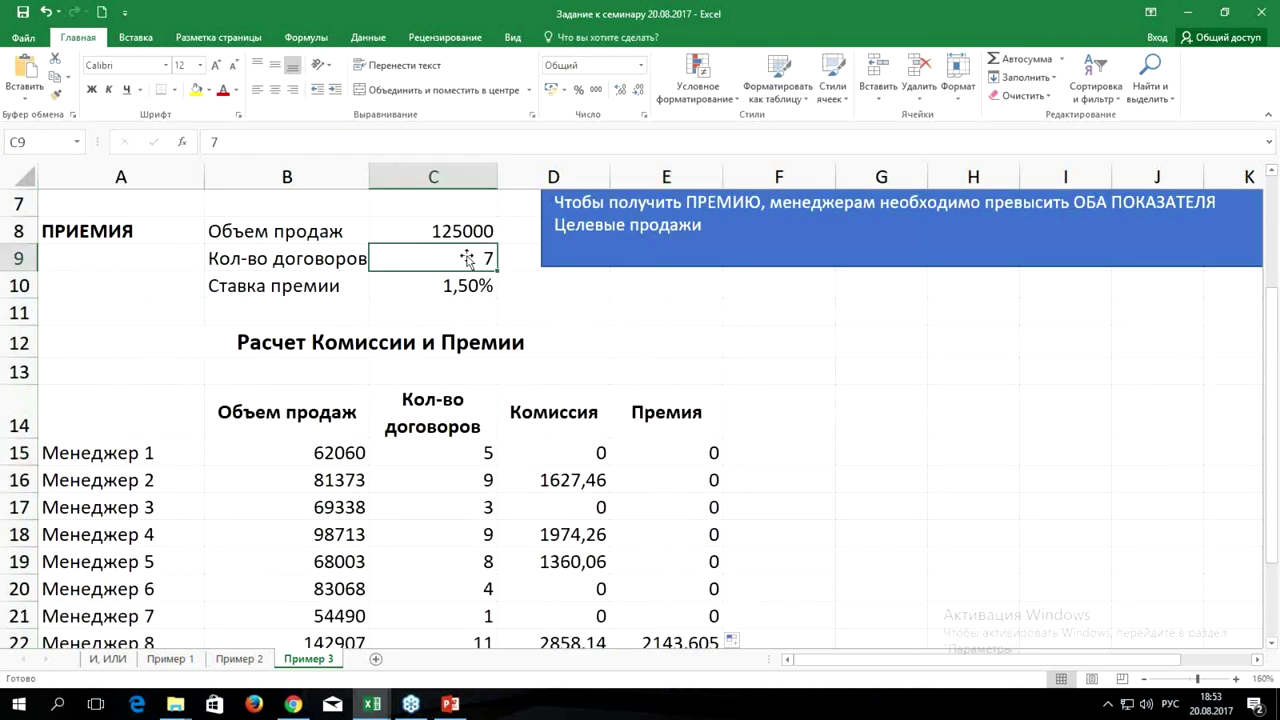
text(5)
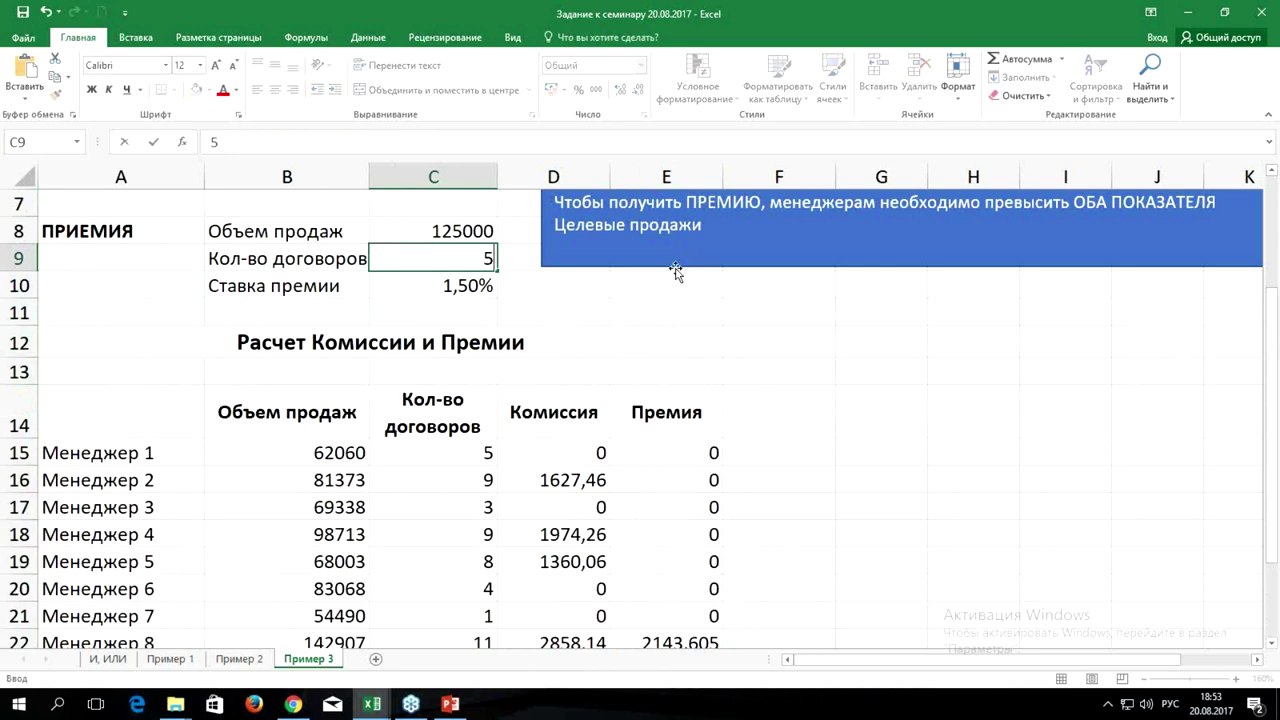
key(Return)
scroll(693, 414, down, 4)
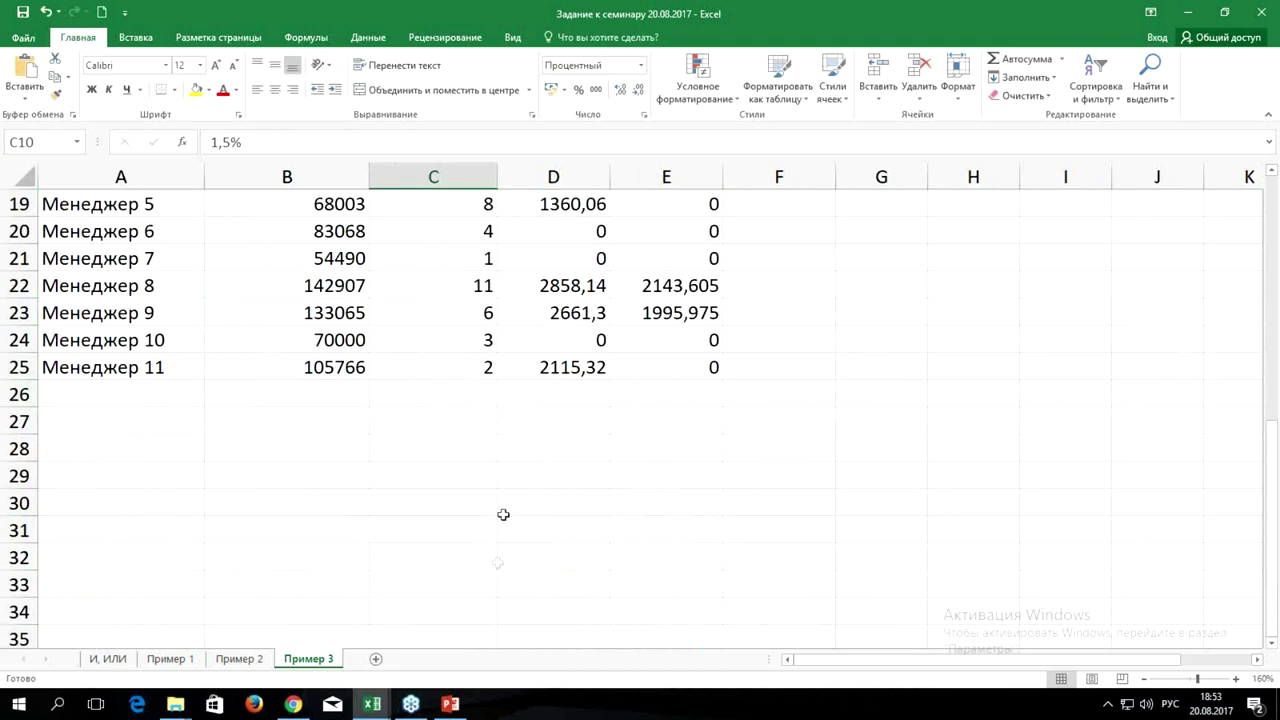
scroll(510, 438, up, 2)
scroll(488, 403, up, 2)
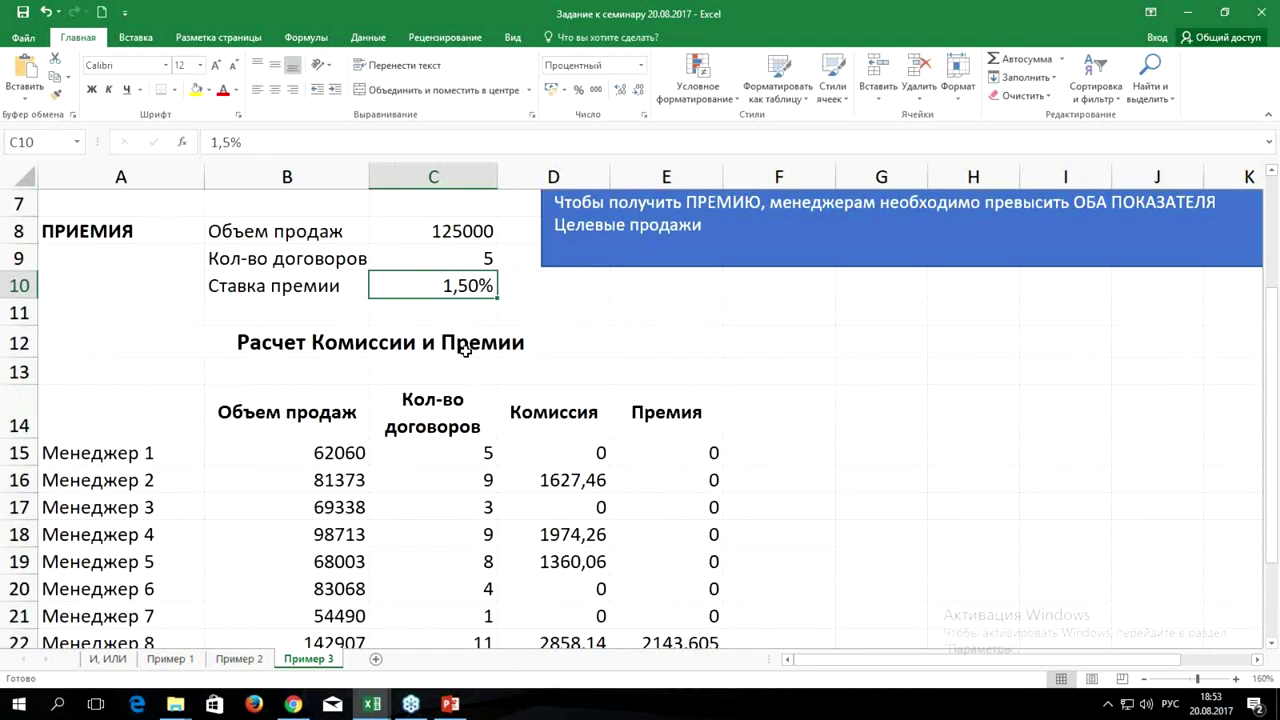
scroll(459, 357, down, 2)
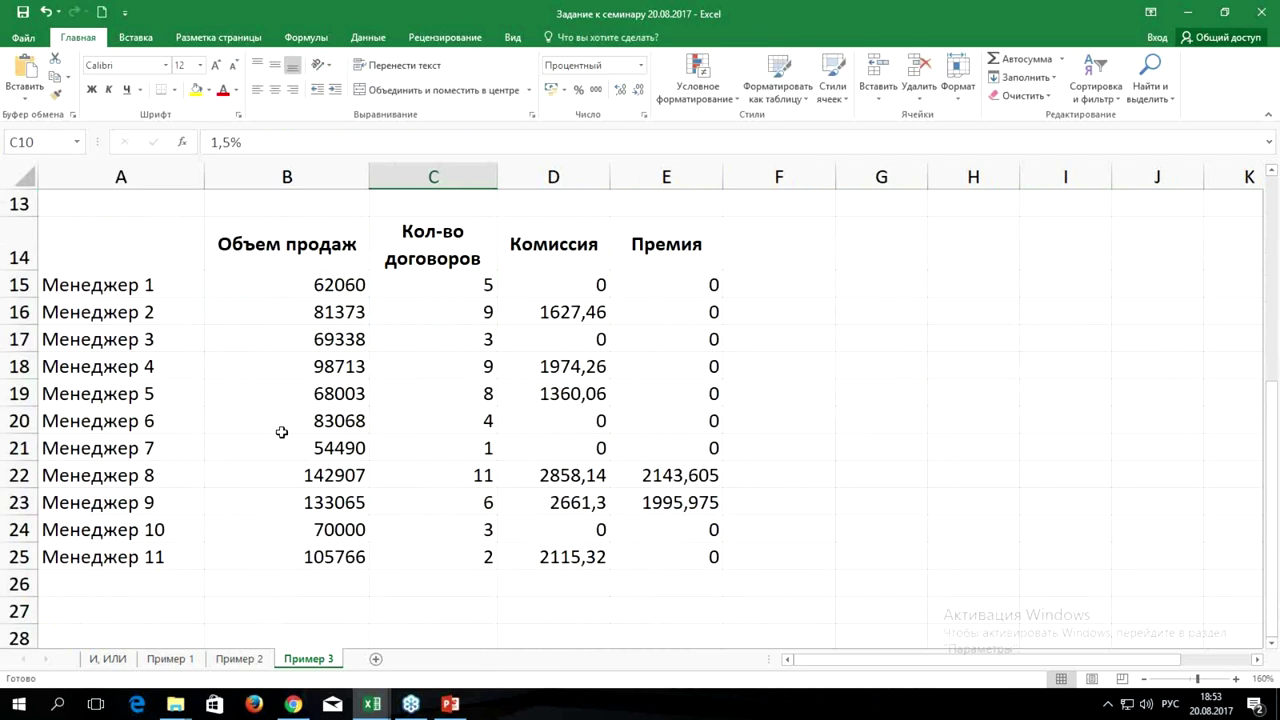
Enter 130000 in B19 and check Менеджер 5's 2600 commission and 1950 bonus.
click(289, 391)
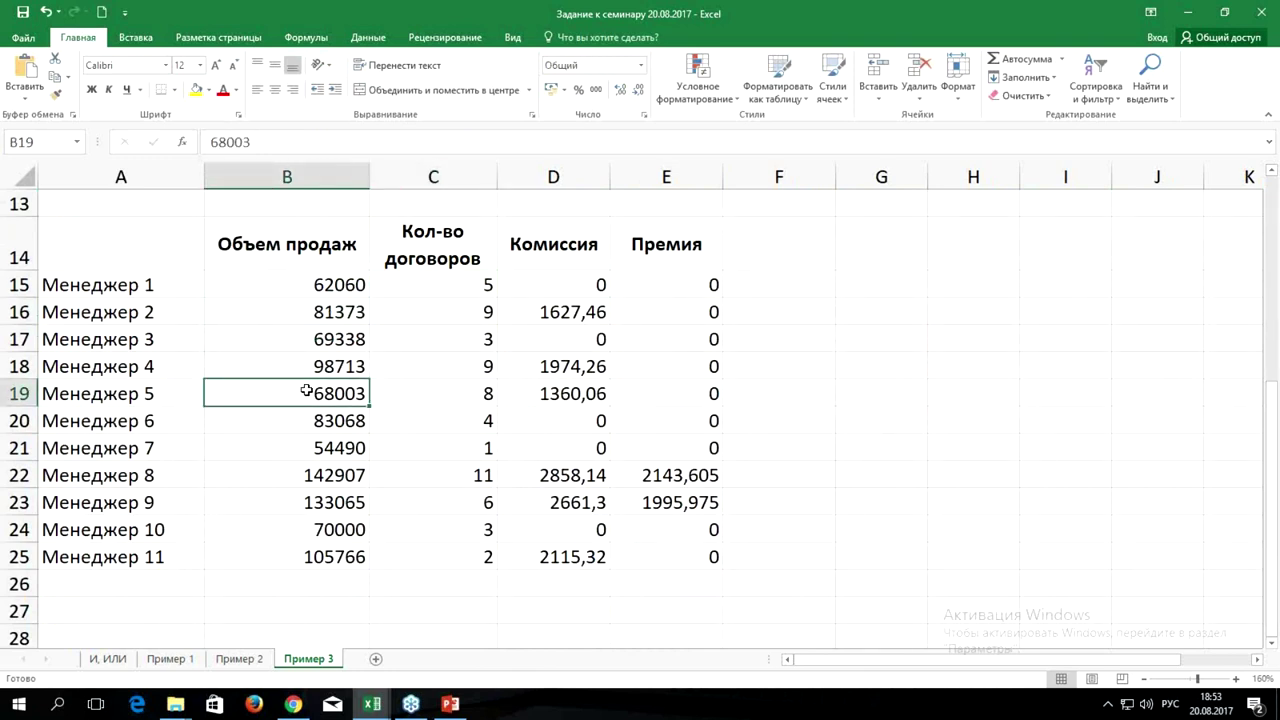
text(130000)
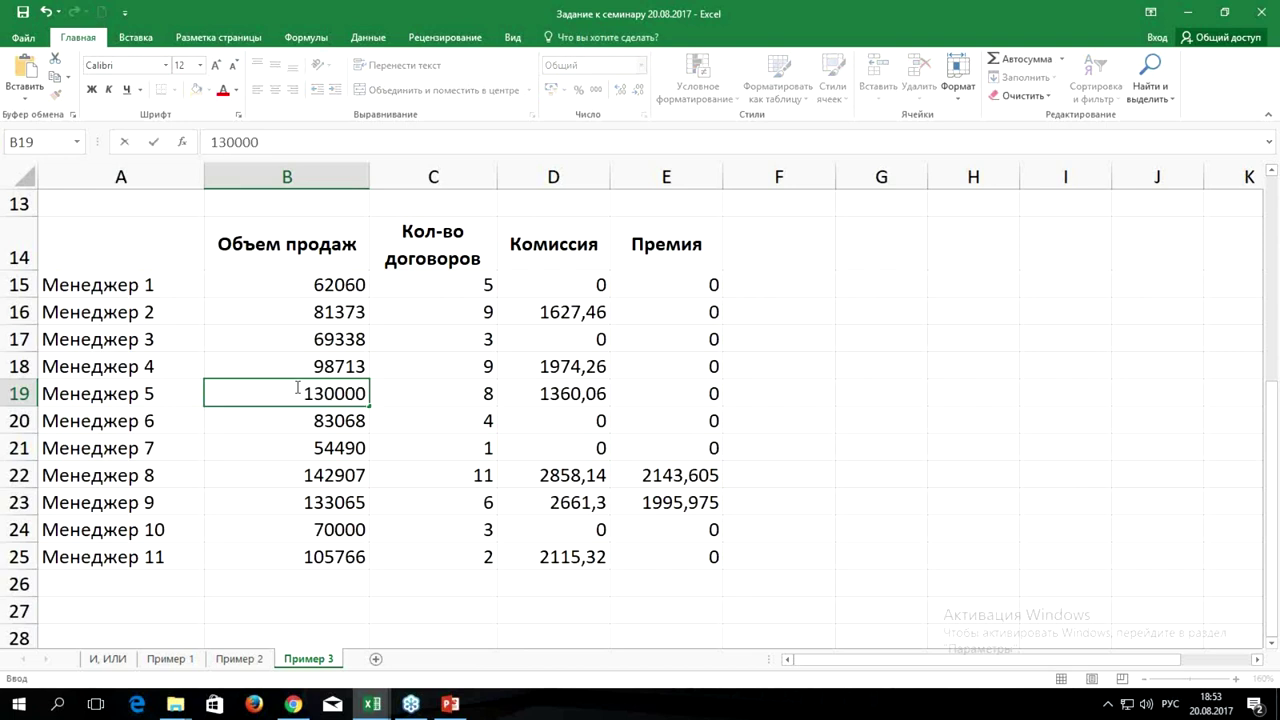
key(Return)
click(543, 397)
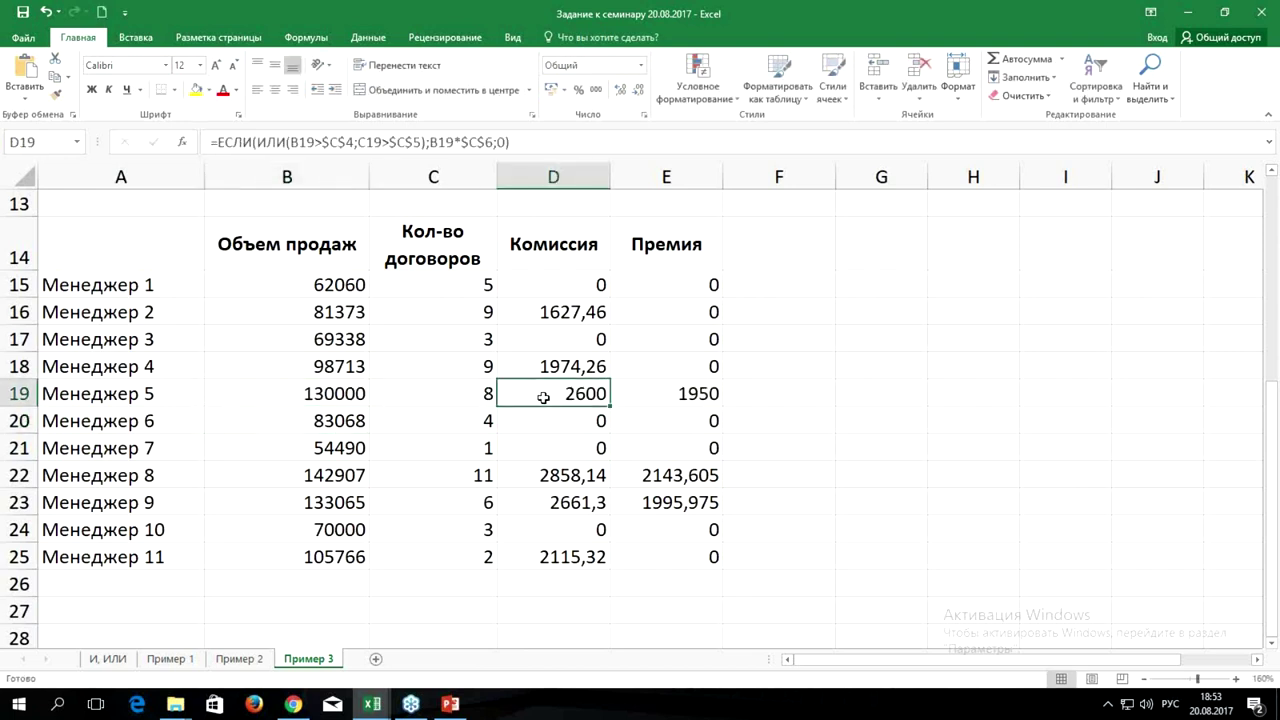
drag(520, 393, 644, 397)
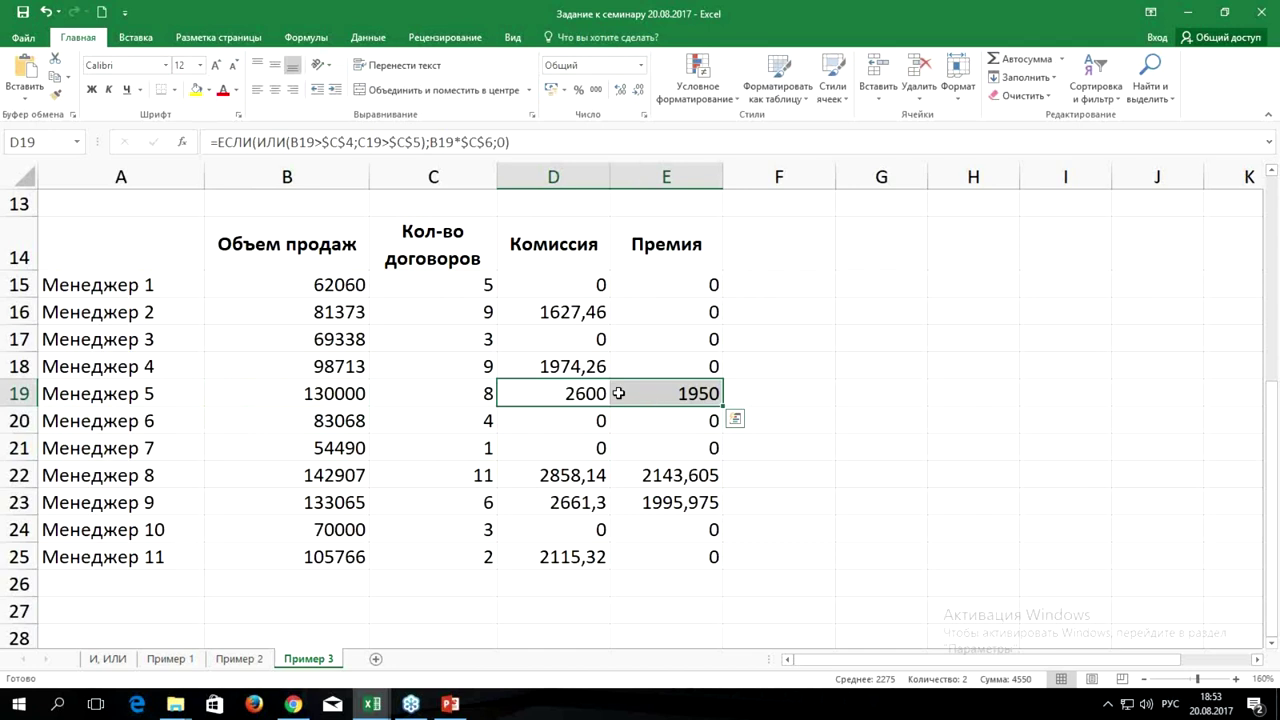
click(312, 399)
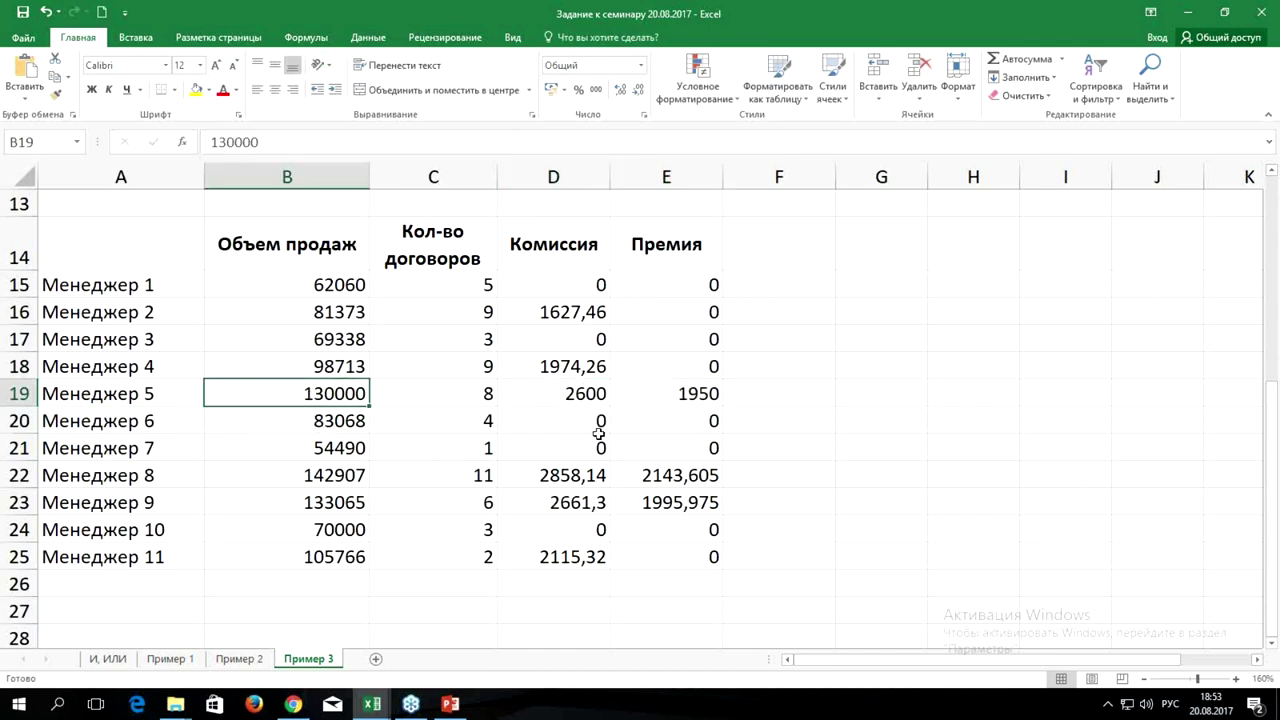
click(675, 398)
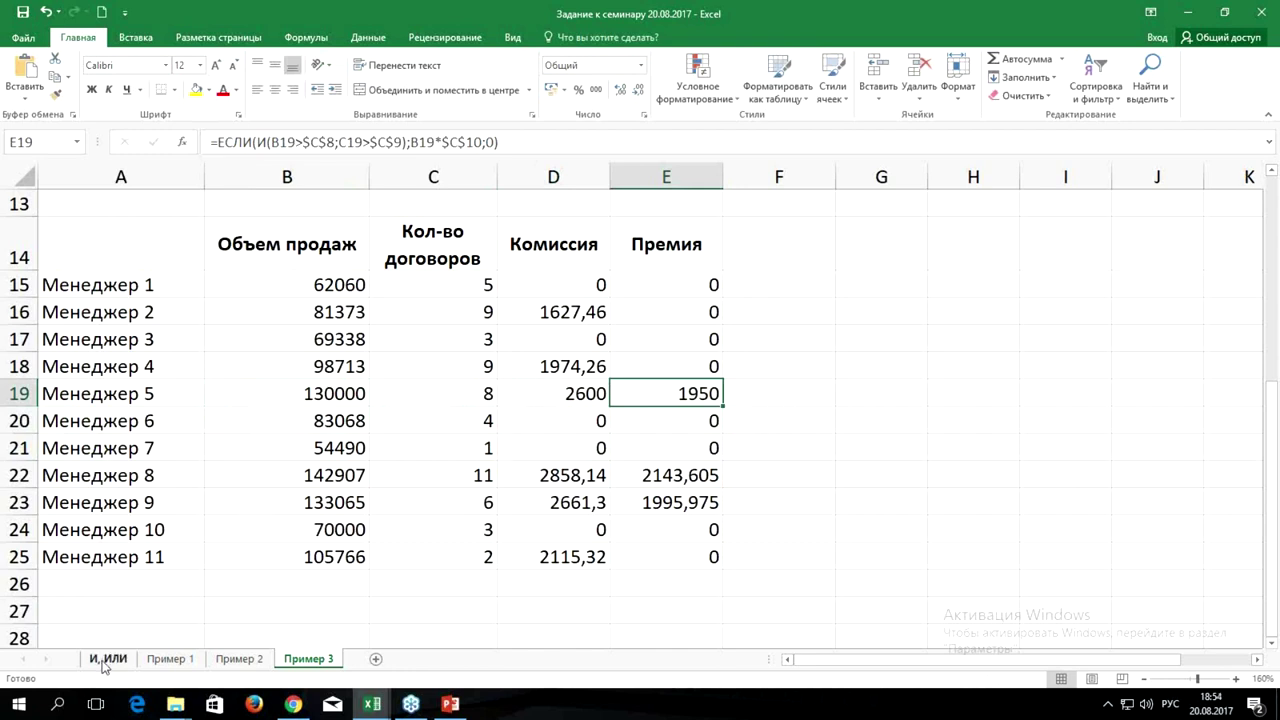
click(317, 609)
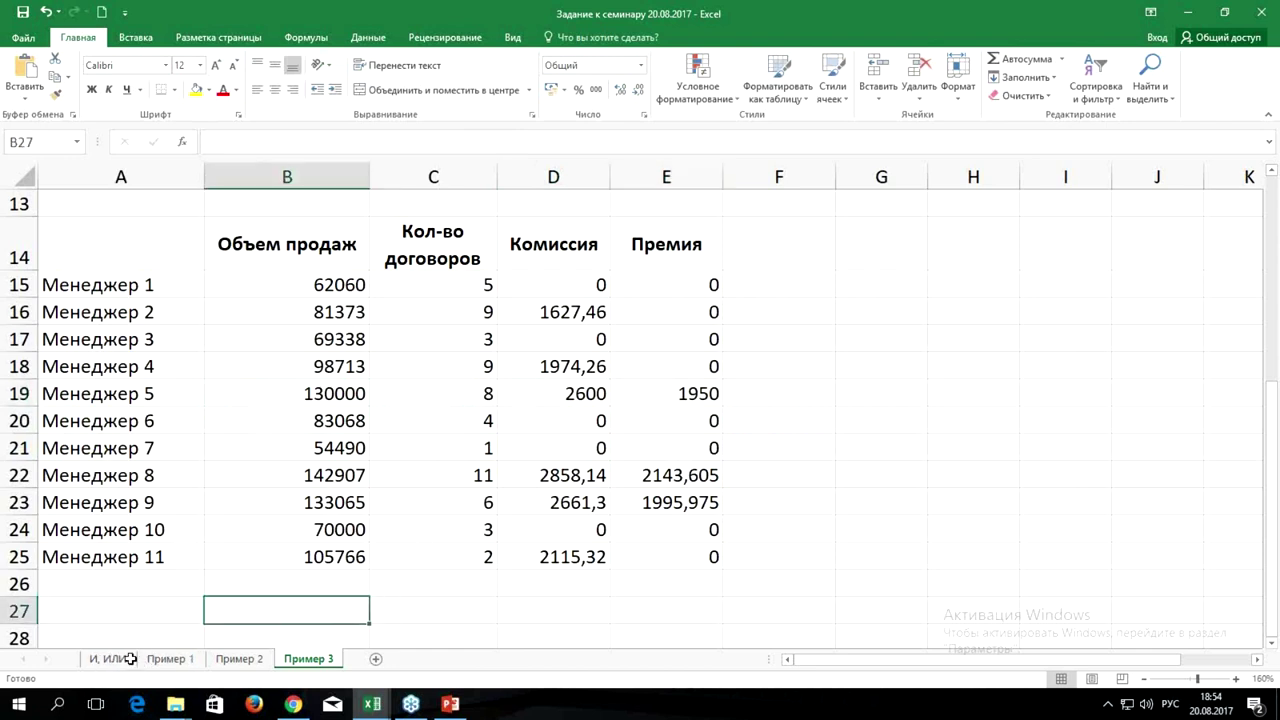
drag(584, 273, 789, 275)
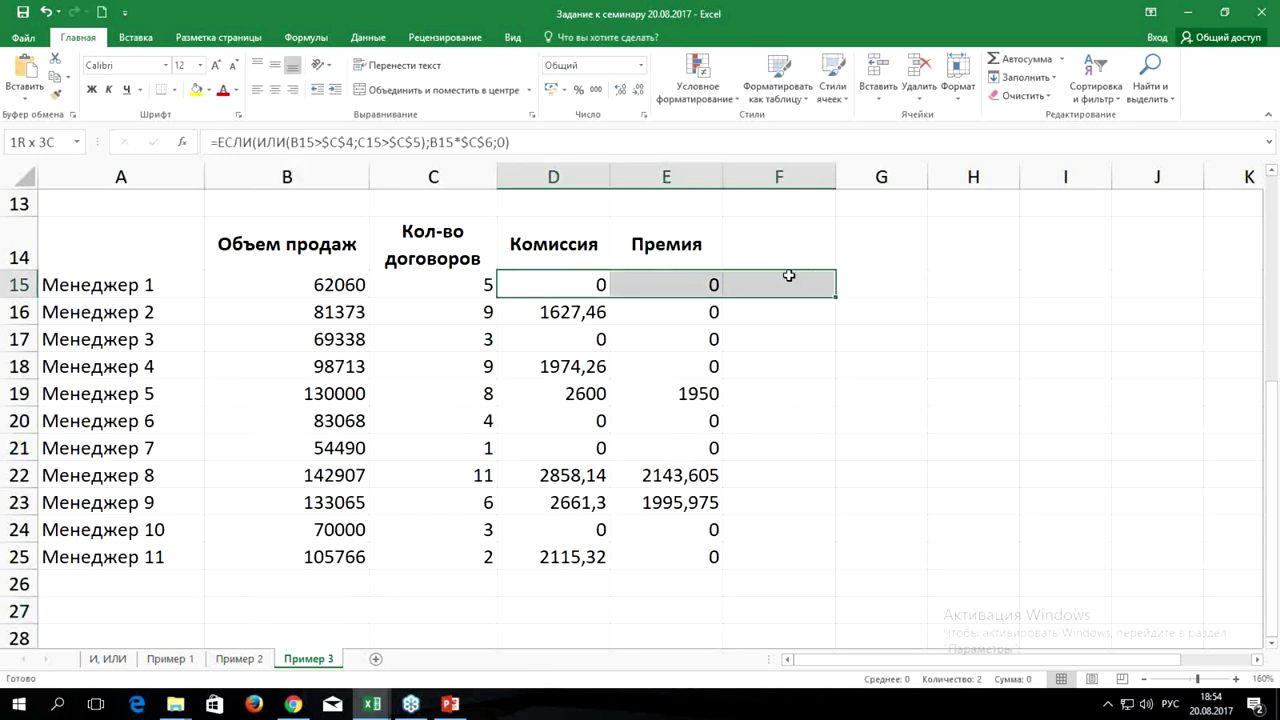
click(711, 283)
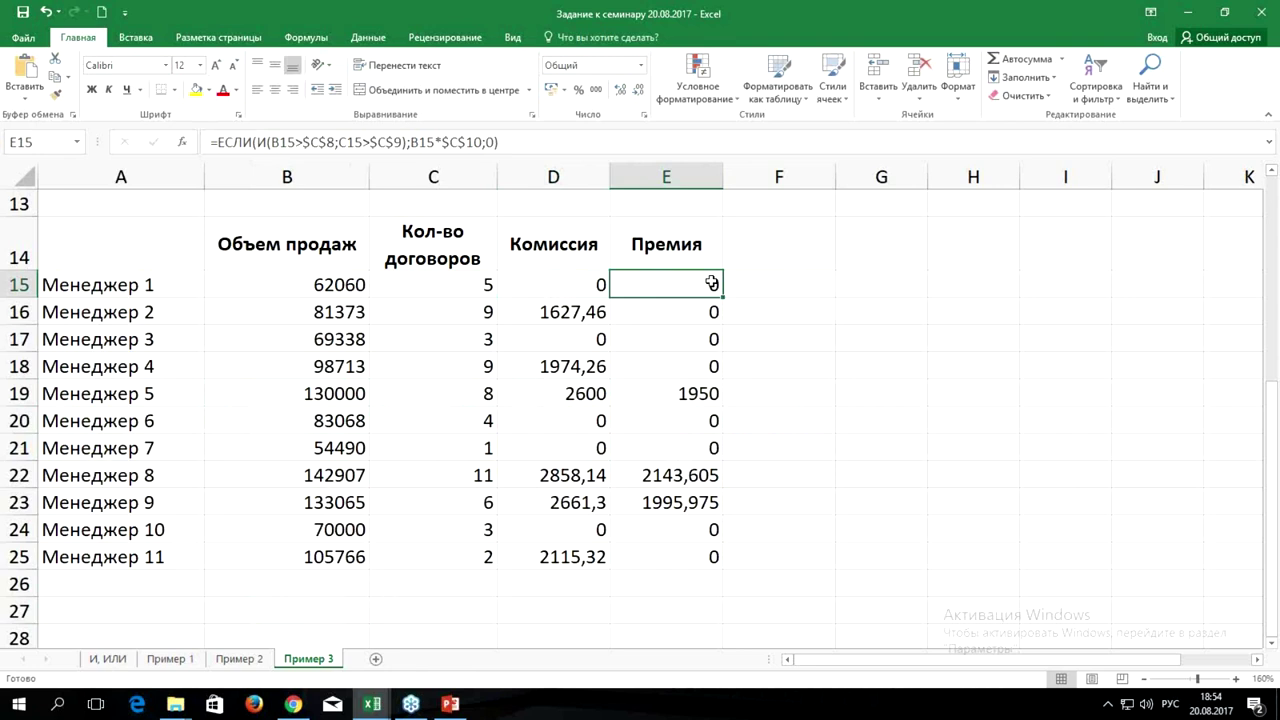
click(170, 659)
click(502, 480)
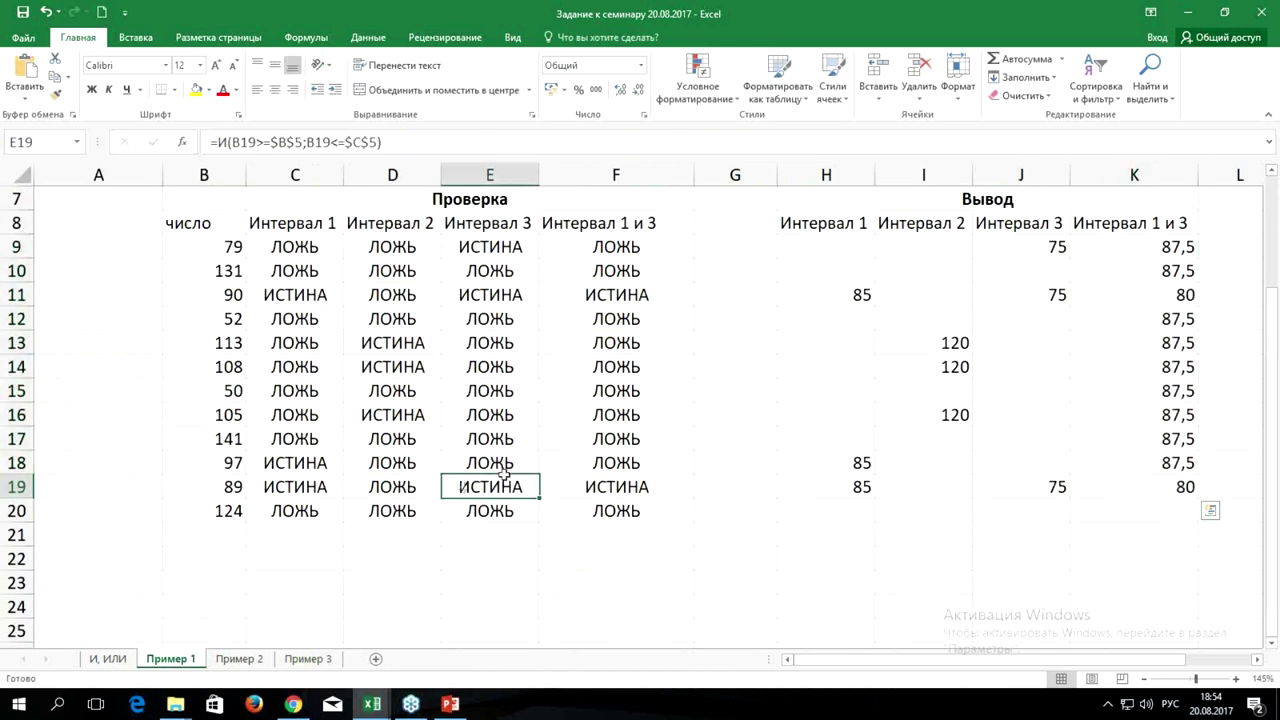
scroll(431, 418, up, 2)
drag(196, 195, 316, 204)
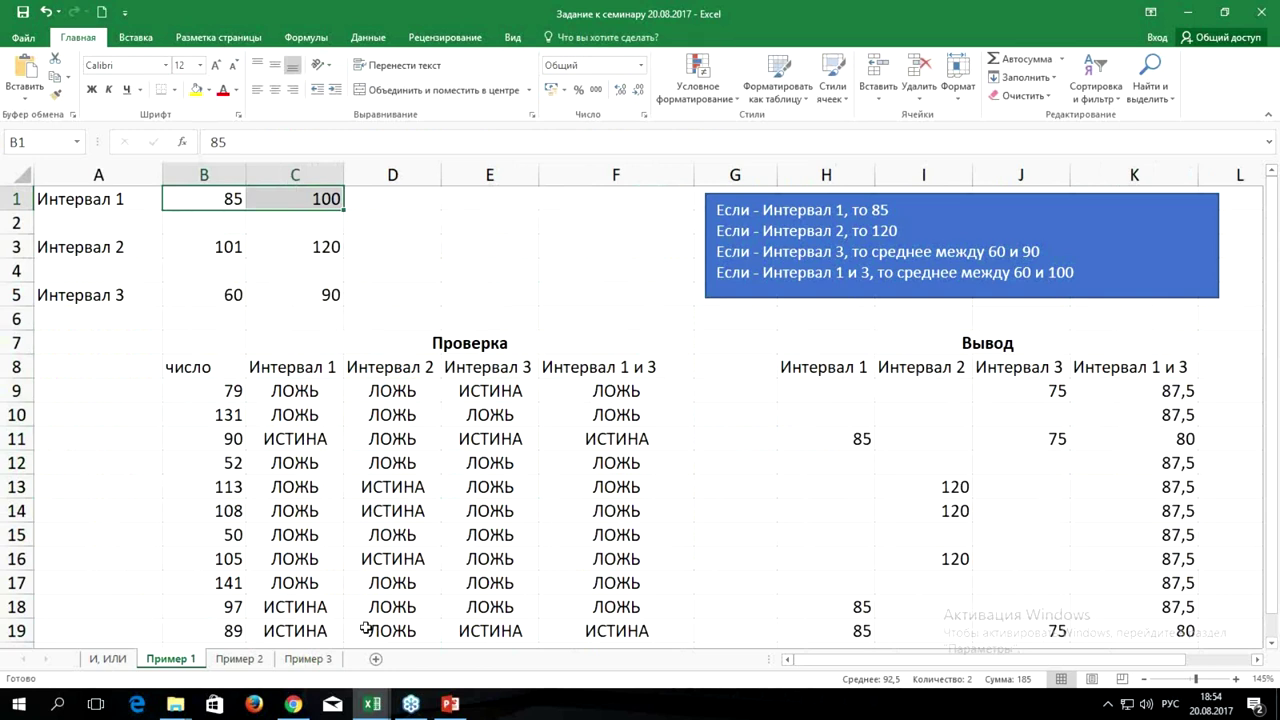
click(308, 659)
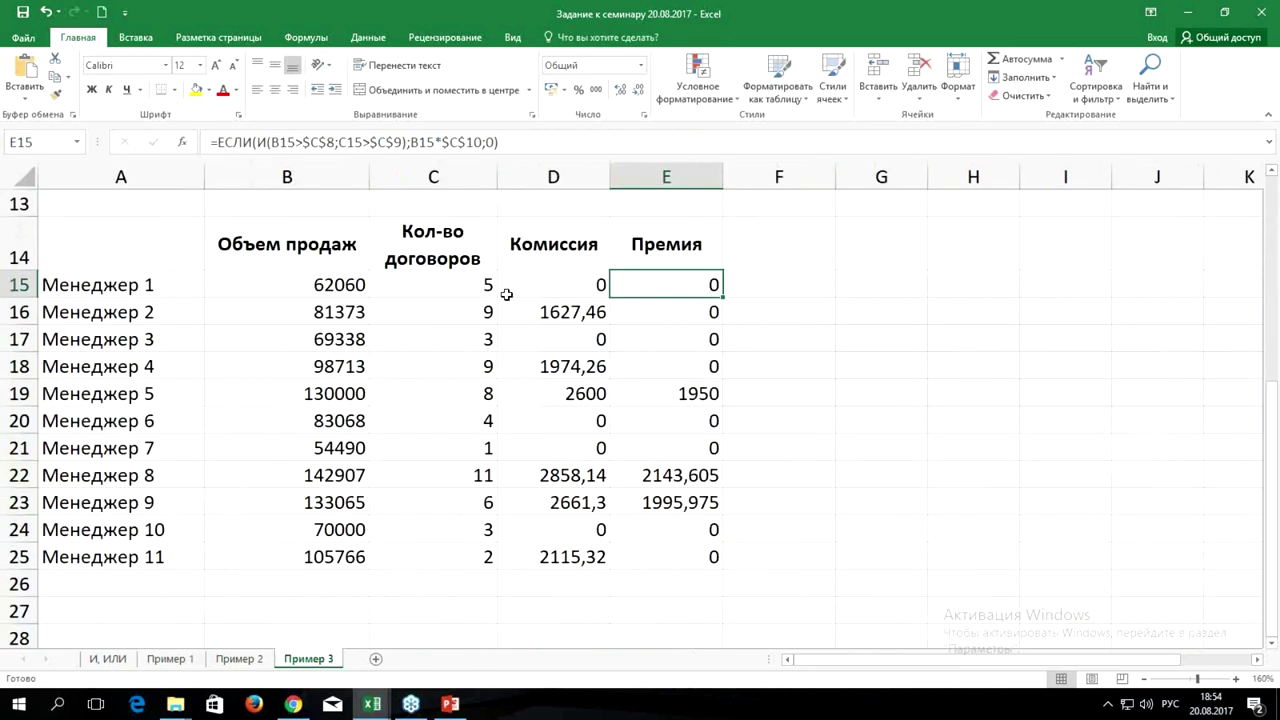
scroll(507, 295, up, 4)
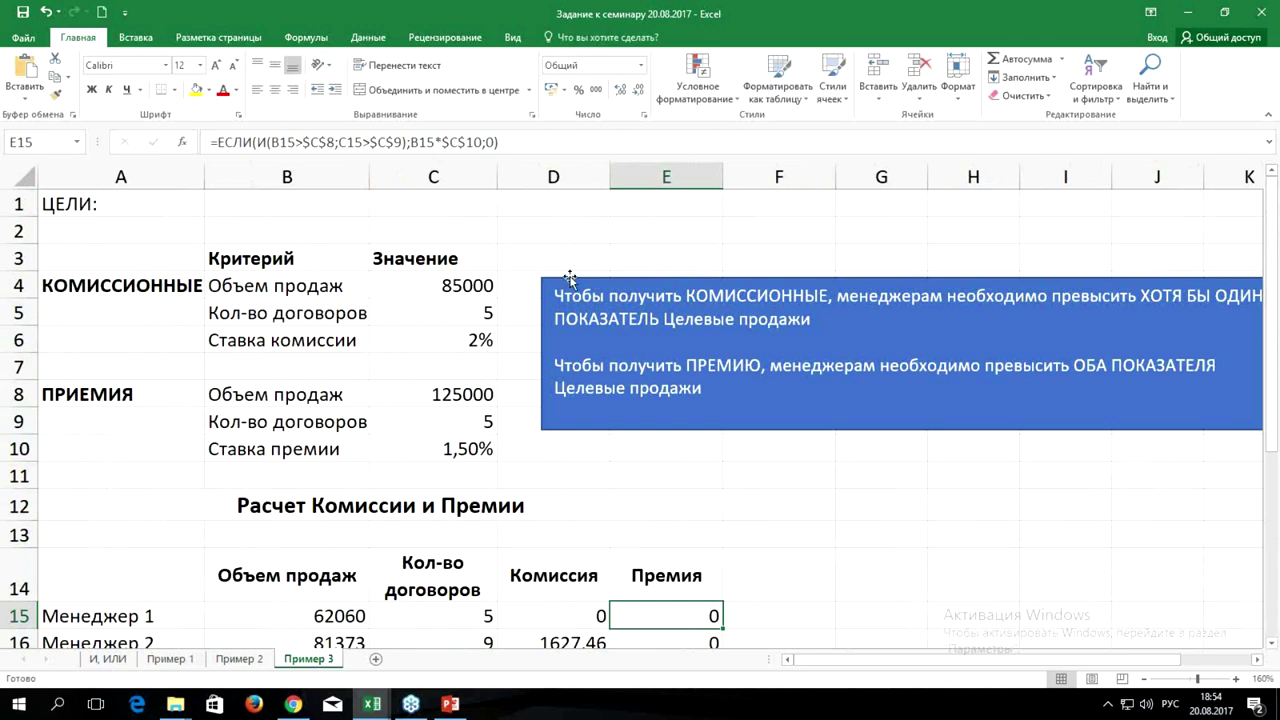
Move the blue note box right, clear of the 85000, 125000 and 1,50% criteria.
drag(571, 280, 835, 280)
click(420, 284)
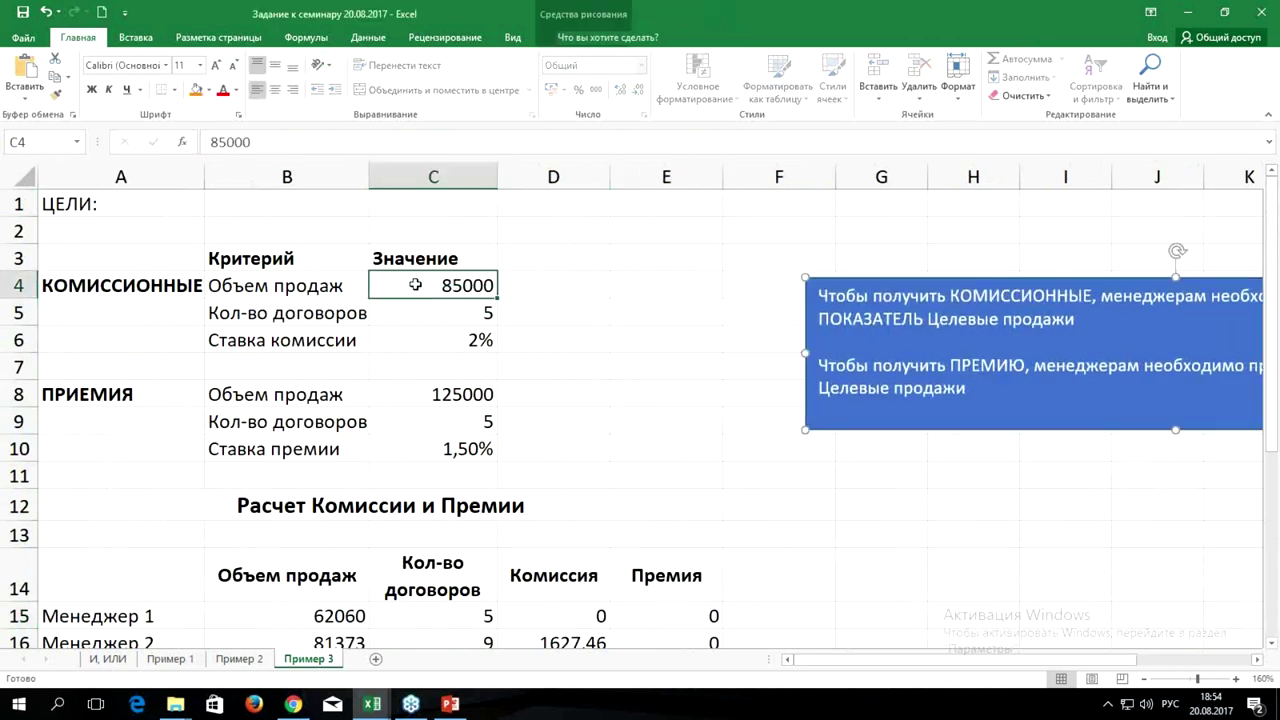
drag(423, 394, 585, 393)
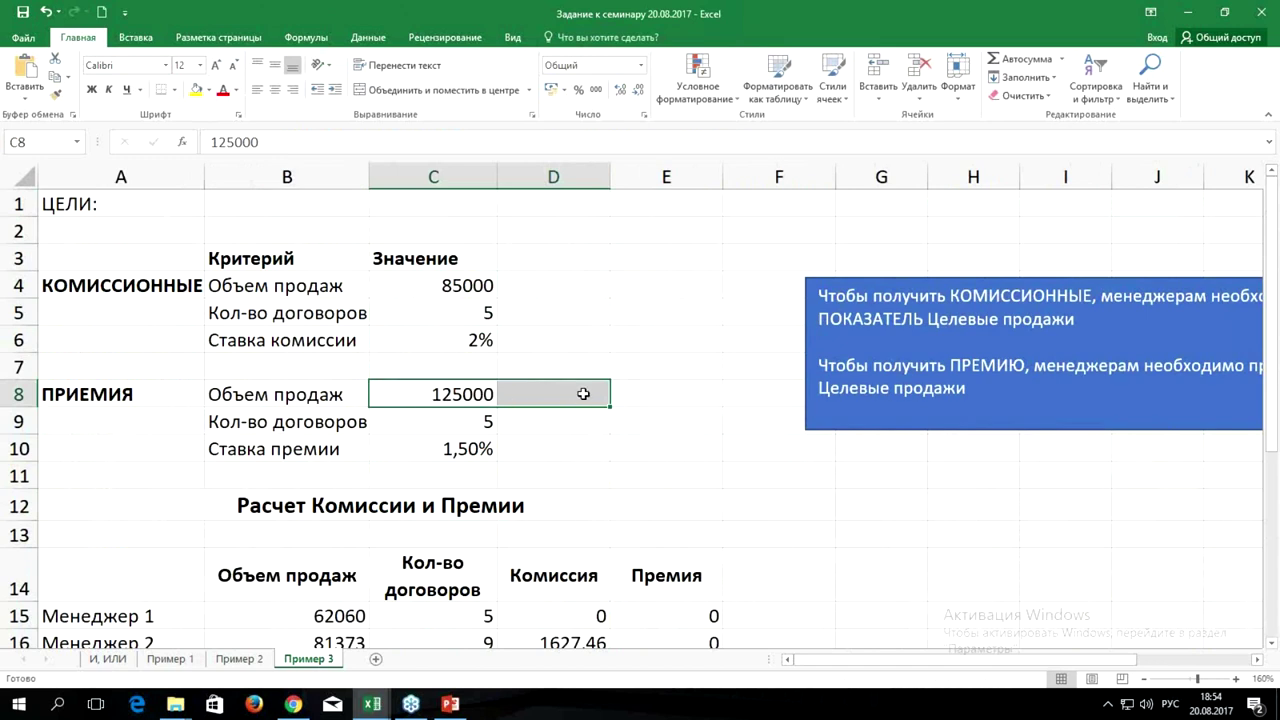
click(452, 451)
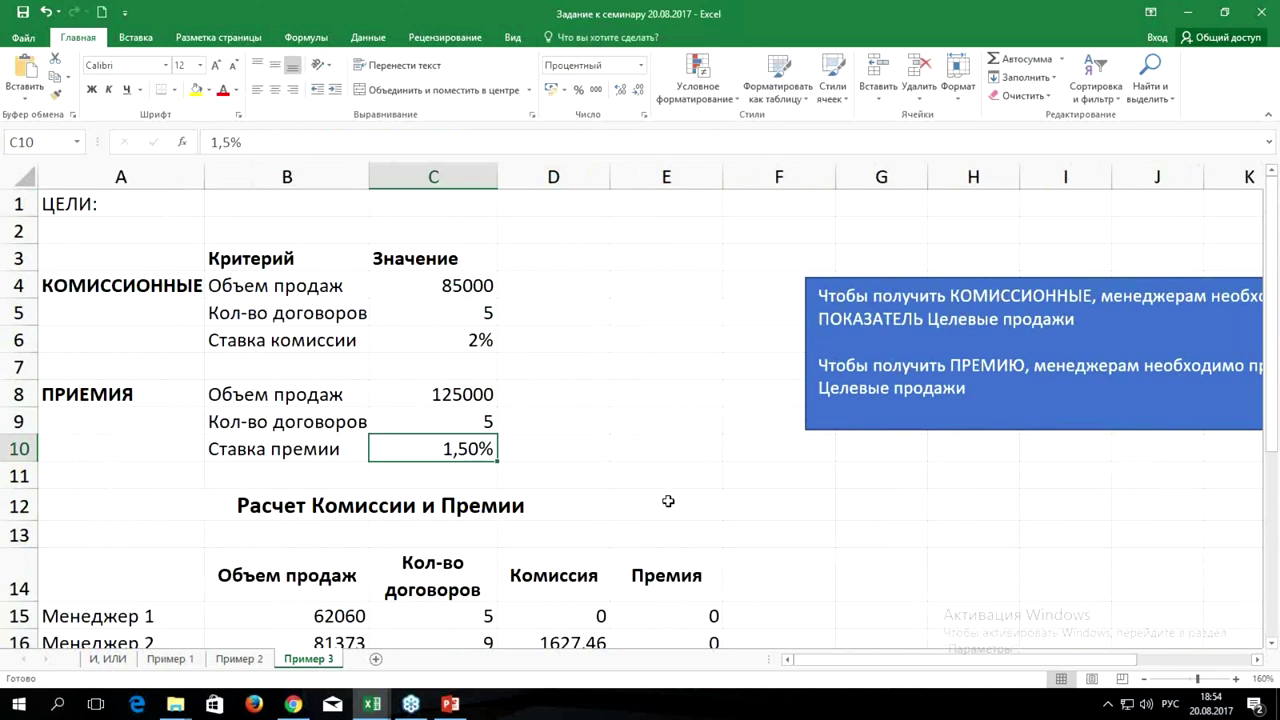
click(550, 393)
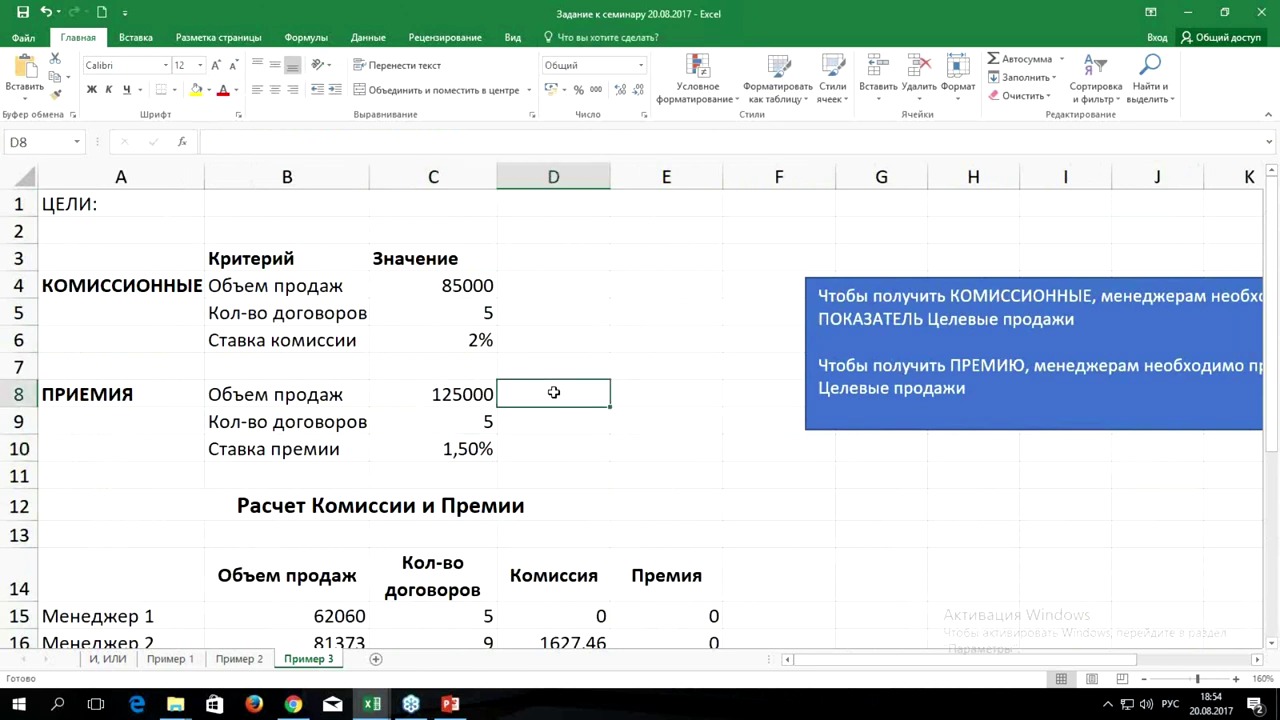
Open E15's bonus formula and highlight its B15 reference.
scroll(536, 398, down, 1)
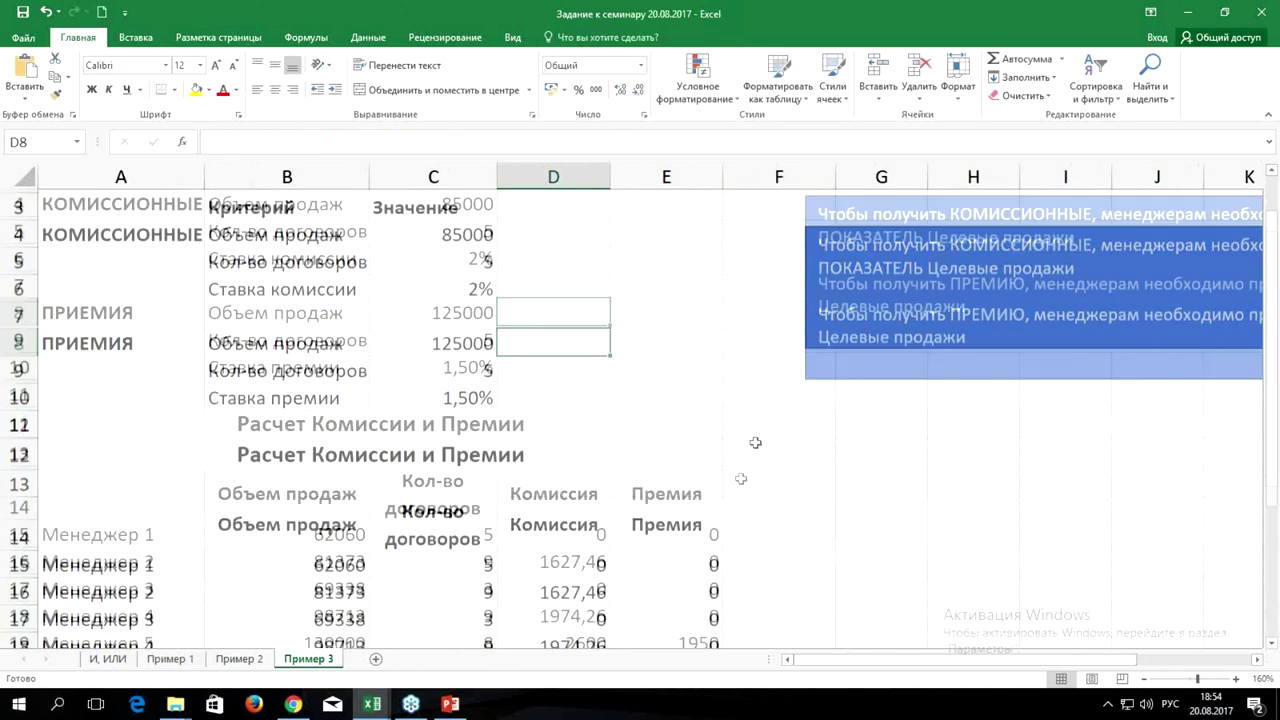
click(660, 533)
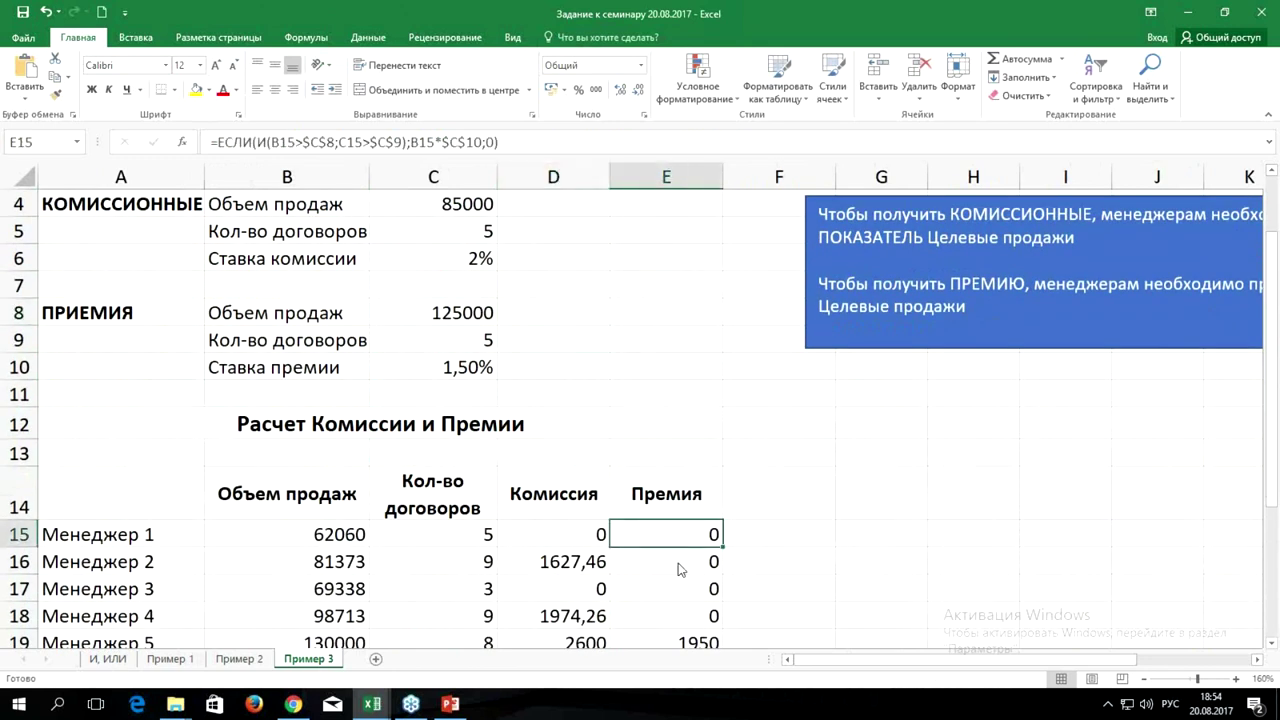
double_click(673, 535)
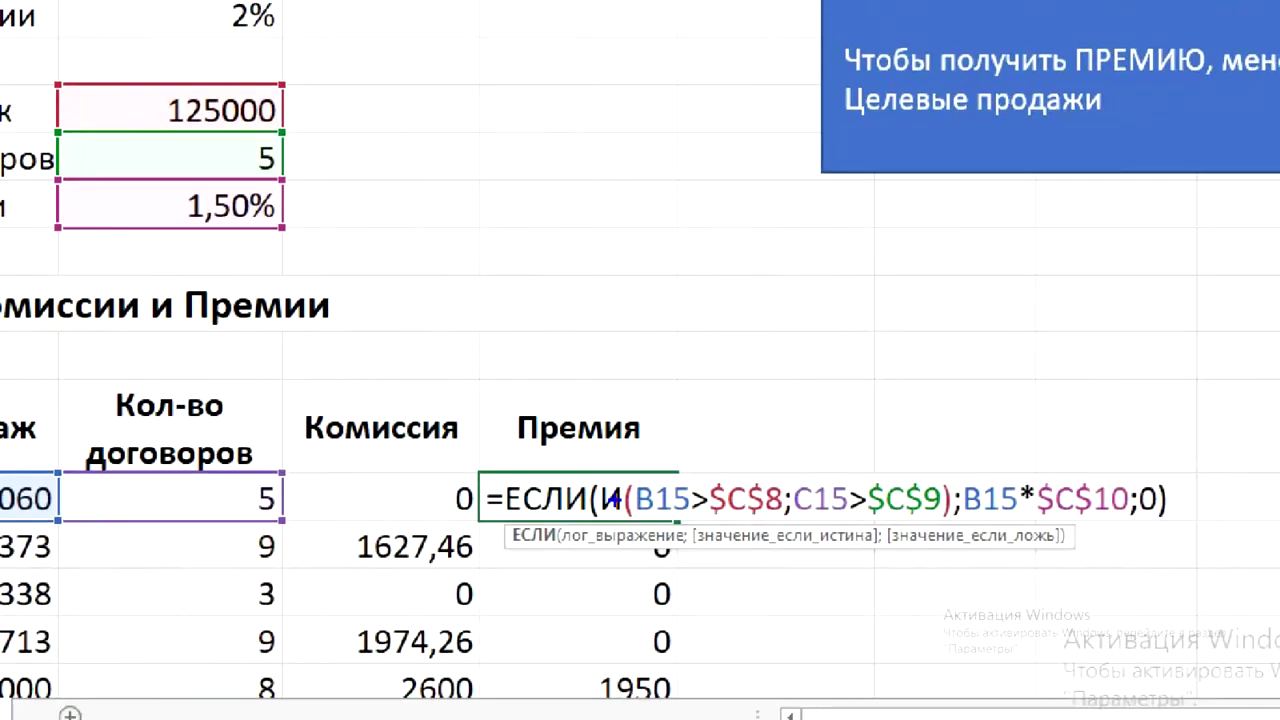
drag(630, 497, 690, 497)
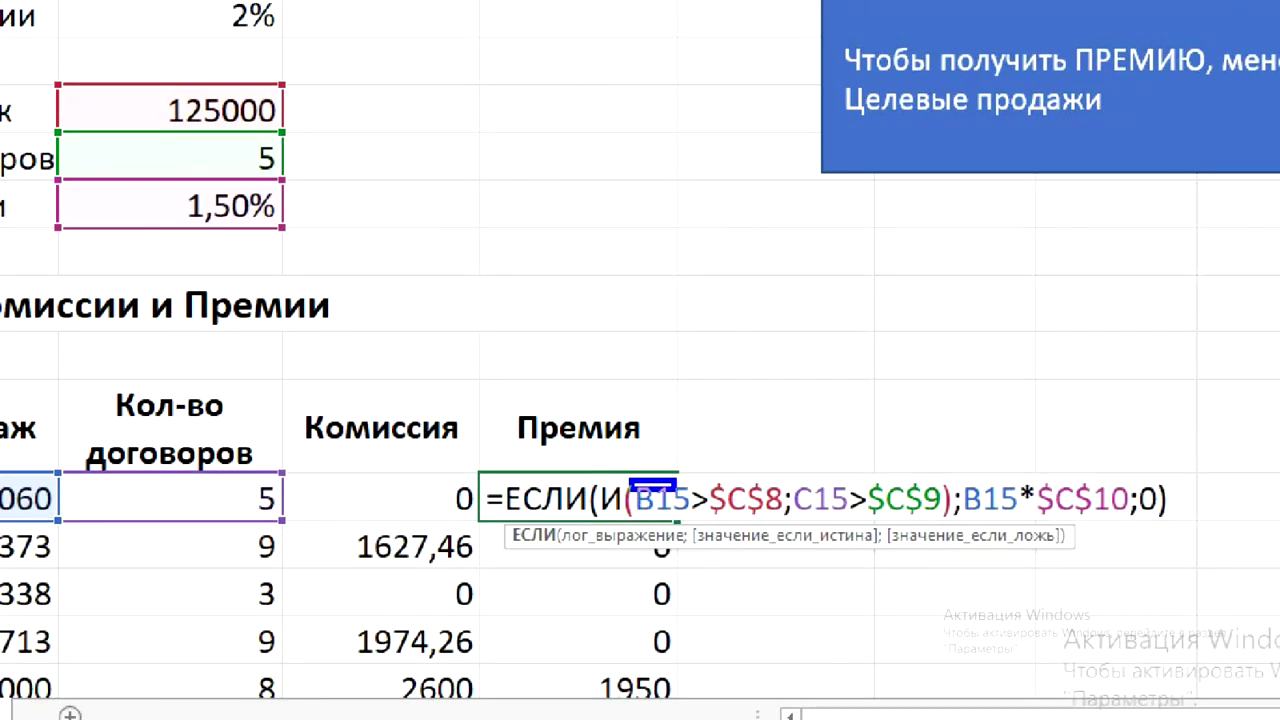
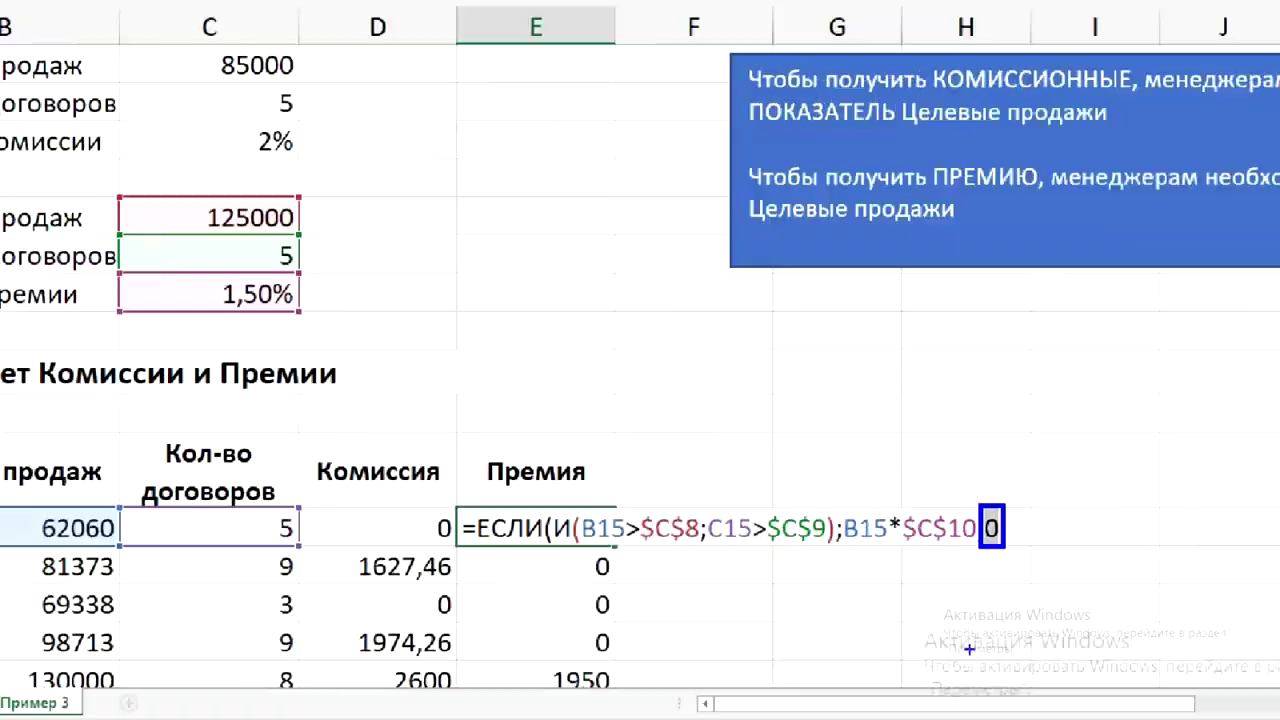
Close the workbook with the E15 bonus formula returning 0, choosing Don't Save at the prompt.
key(alt+F4)
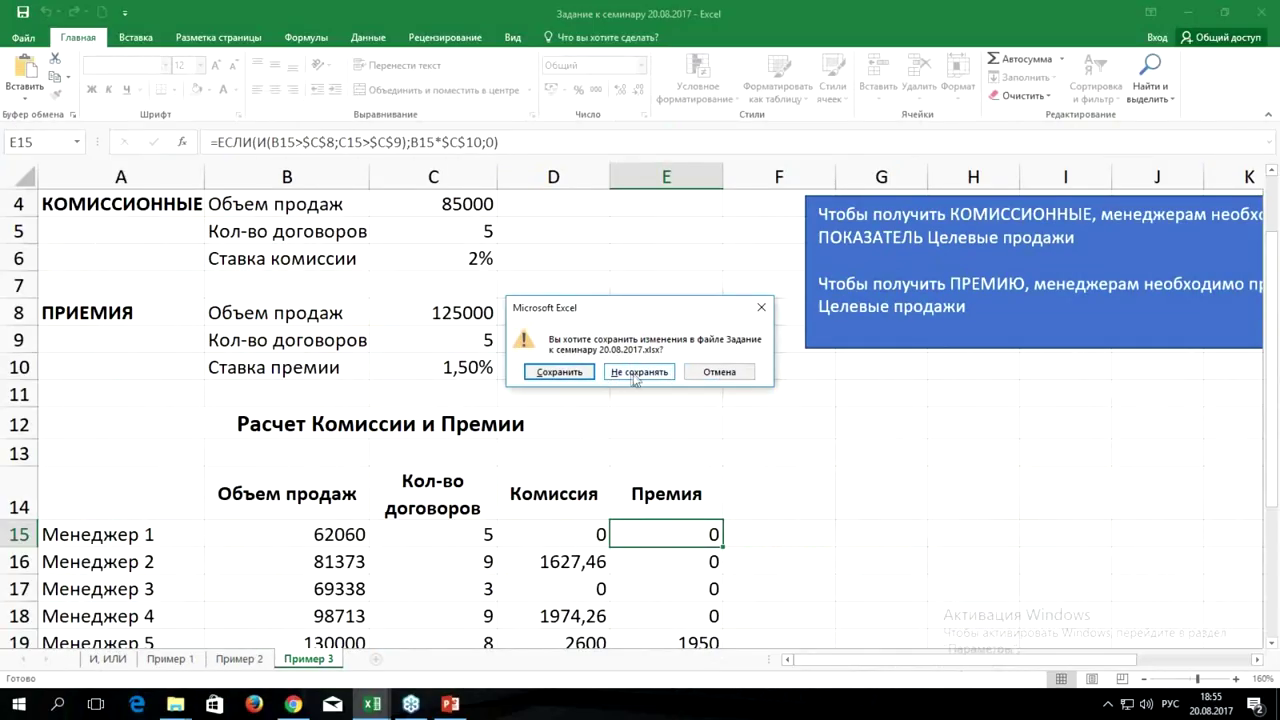
click(640, 372)
In the PowerPoint slideshow, outline the Part 3 Вложение ЕСЛИ в ЕСЛИ item with the pen, then restart the show from the beginning.
click(447, 705)
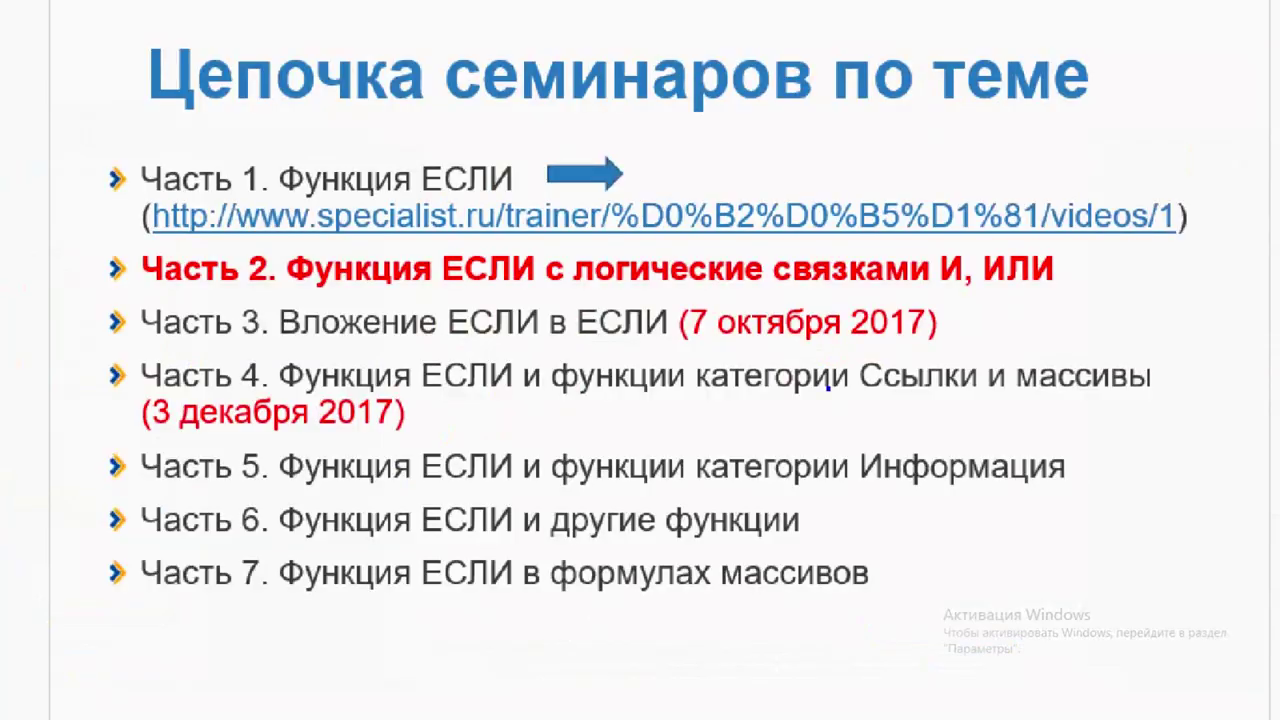
drag(273, 296, 971, 362)
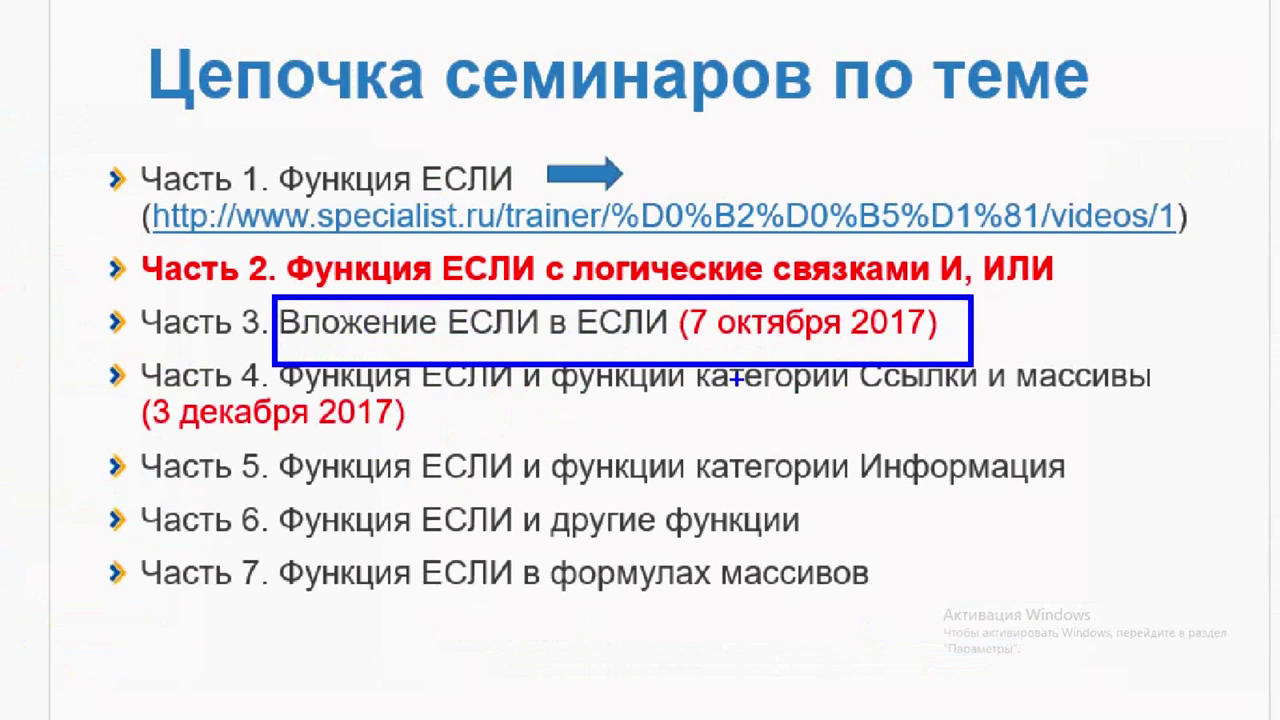
key(Escape)
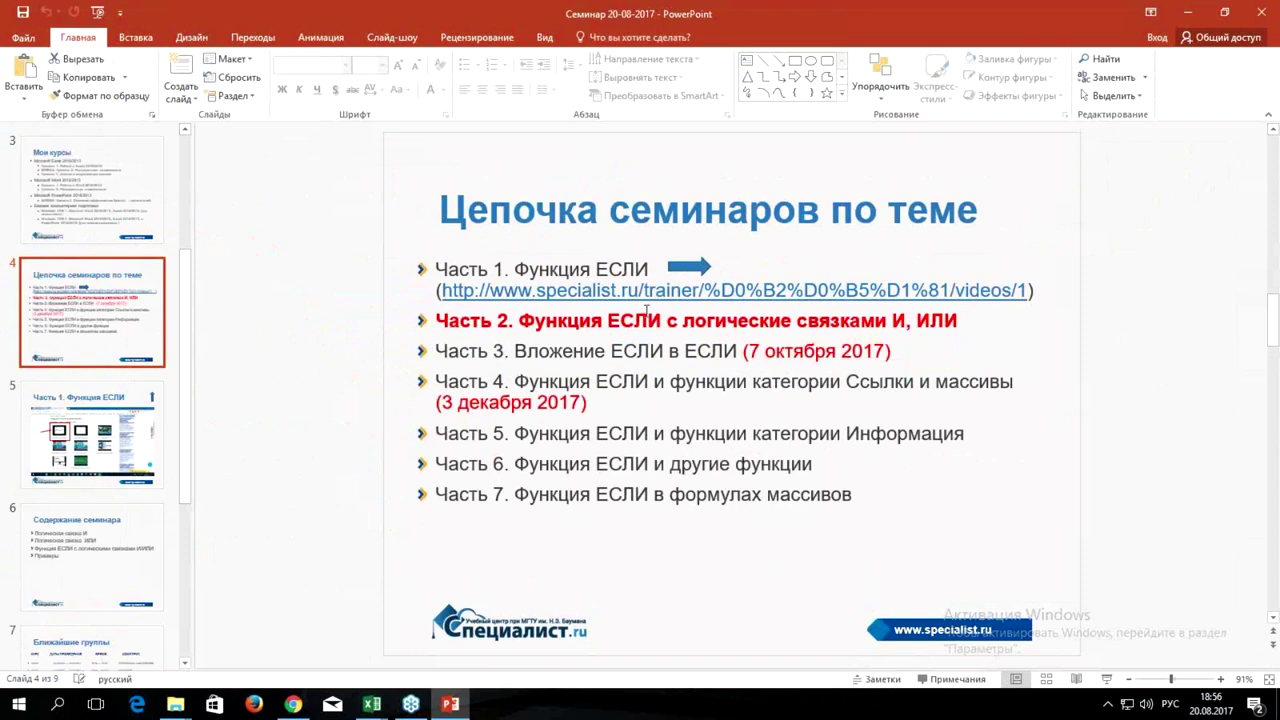
scroll(92, 400, down, 3)
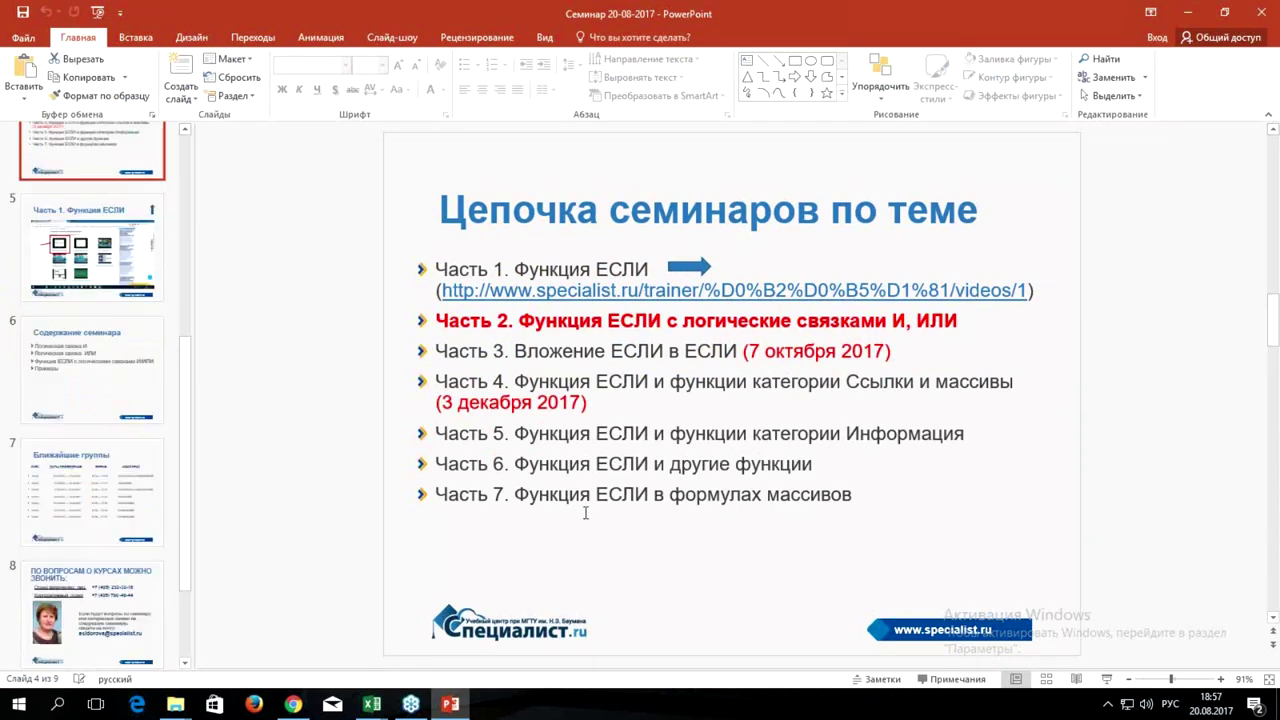
key(F5)
Step through the course-contacts slide to the final Благодарю за внимание! slide.
click(456, 545)
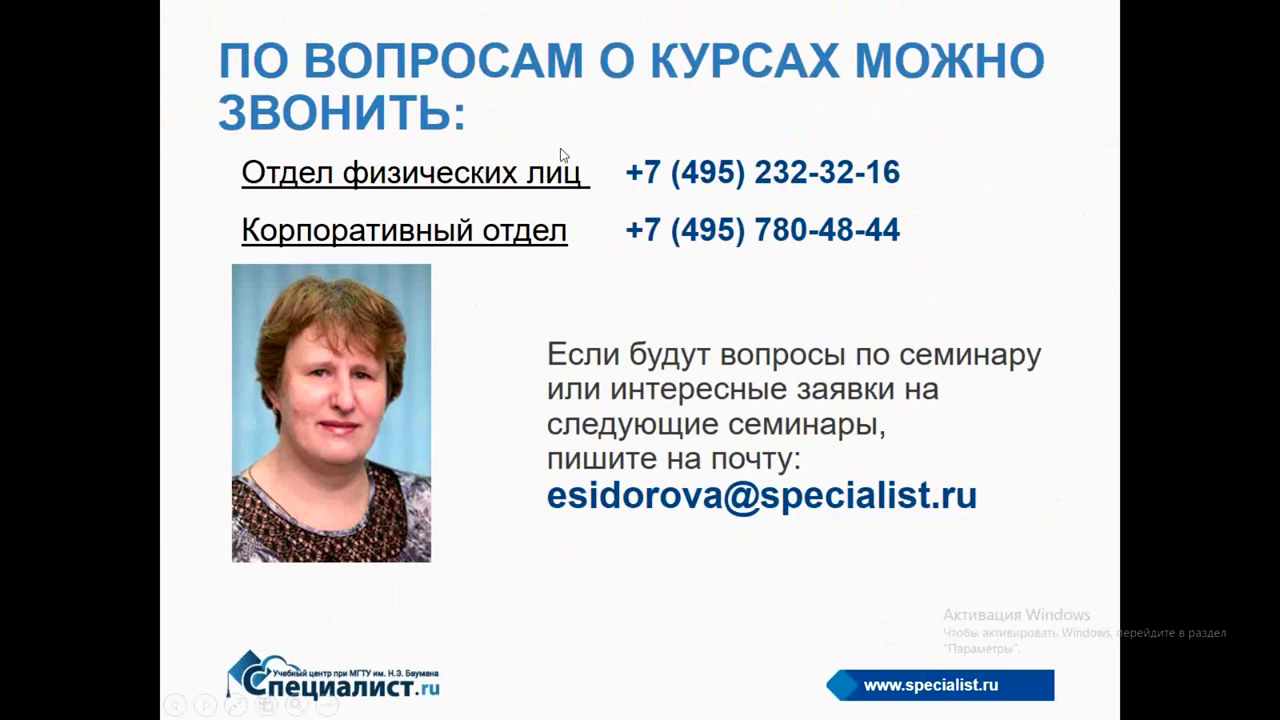
click(508, 297)
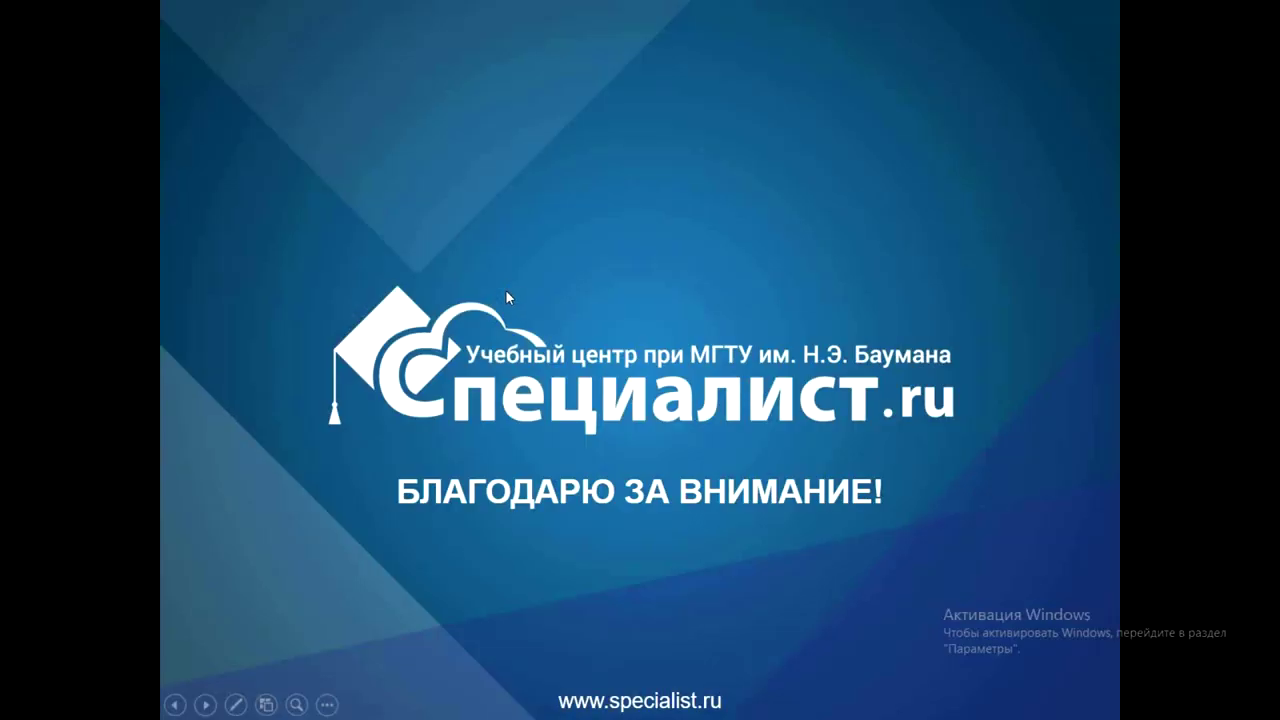